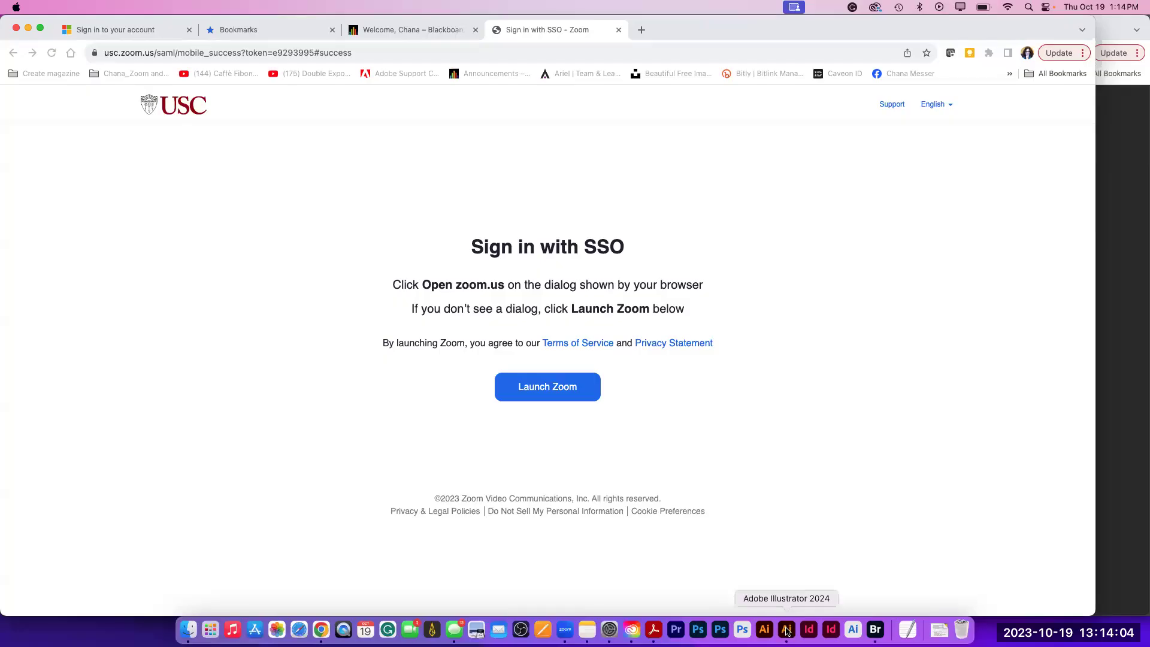
- Move the Zoom SSO sign-in window down to uncover the 'Designing Custom Icons and Symbols with Illustrator' page
click(787, 631)
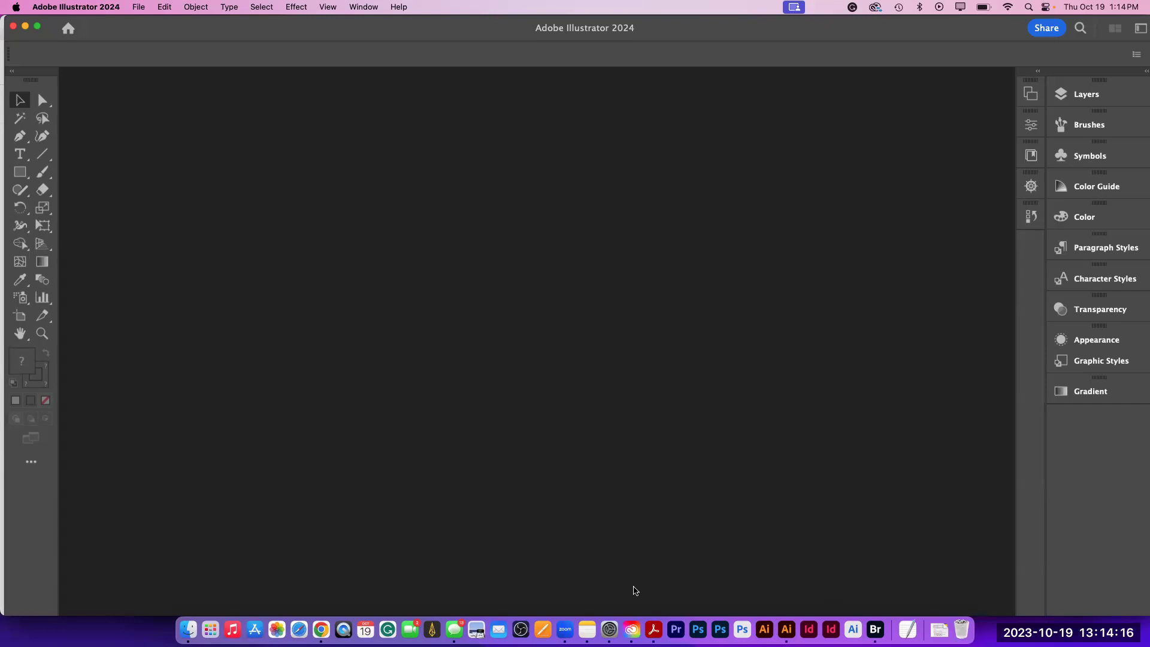
click(587, 629)
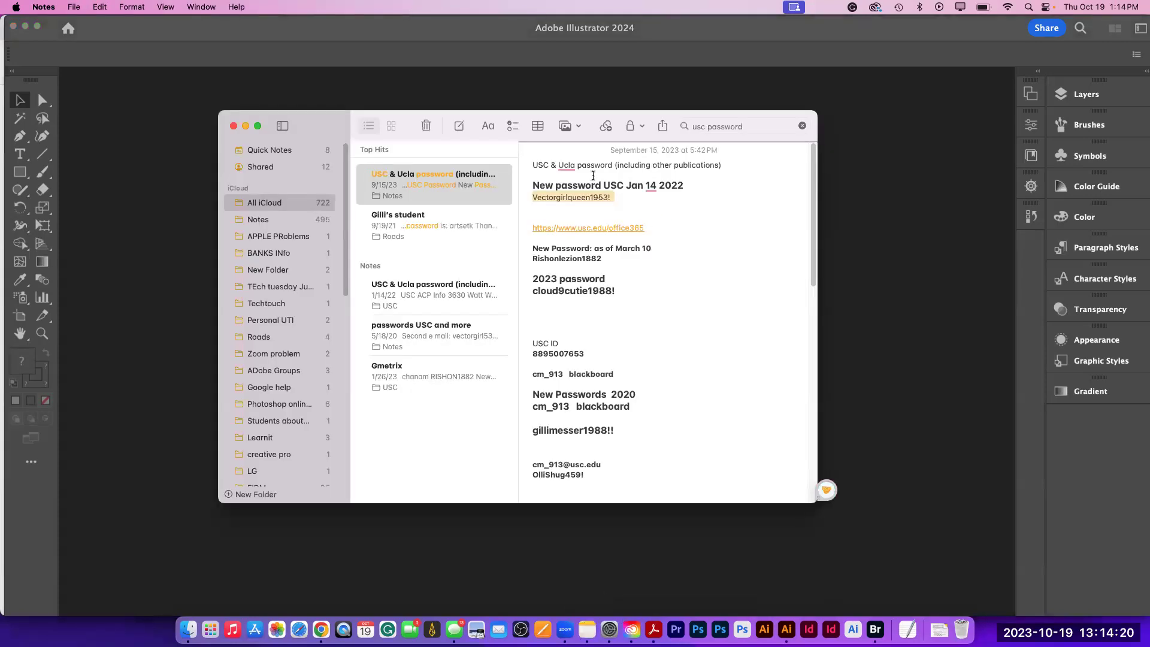
click(322, 629)
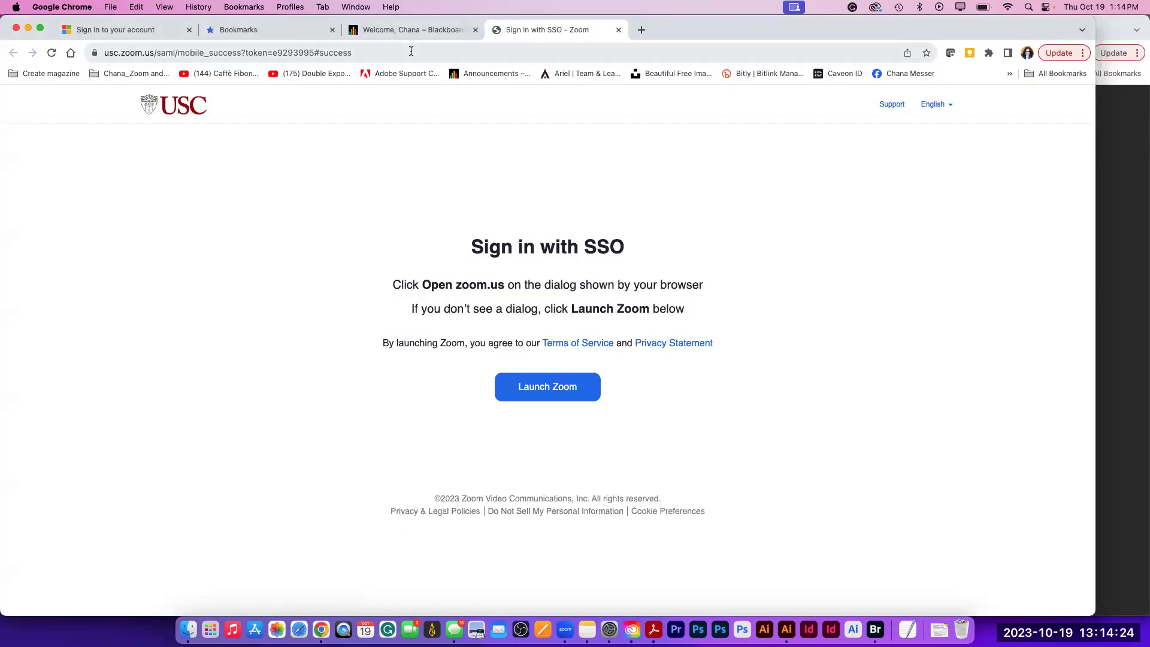
drag(646, 36, 647, 283)
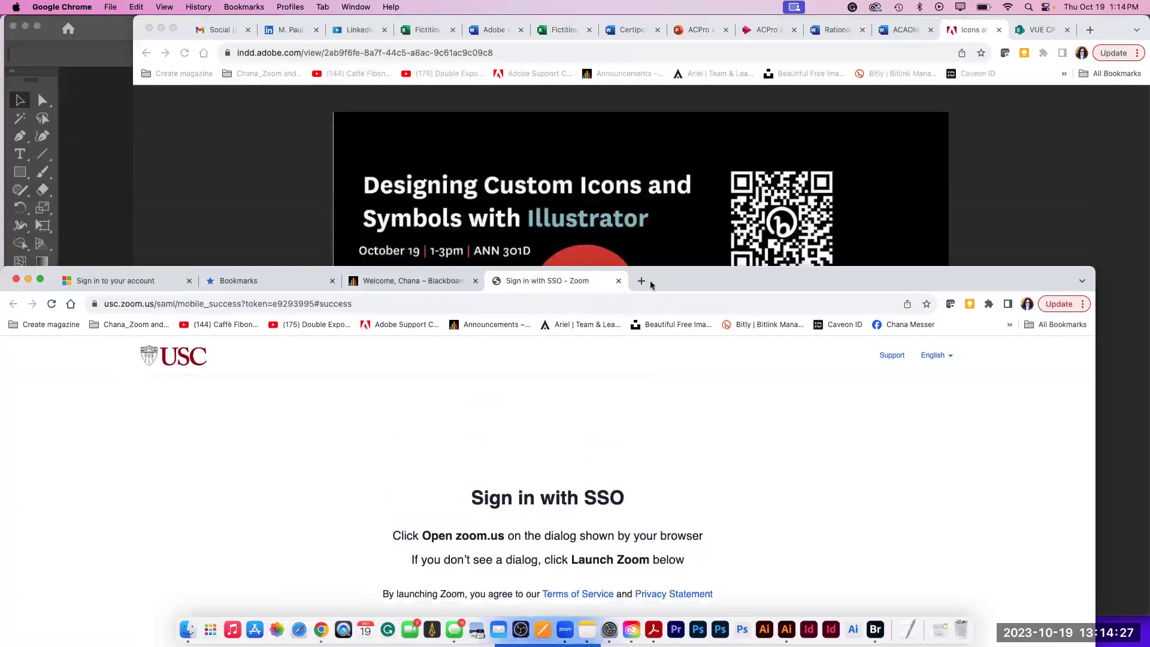
- Bring the indd.adobe.com presentation forward and advance to slide 3, the retro camper van
click(983, 37)
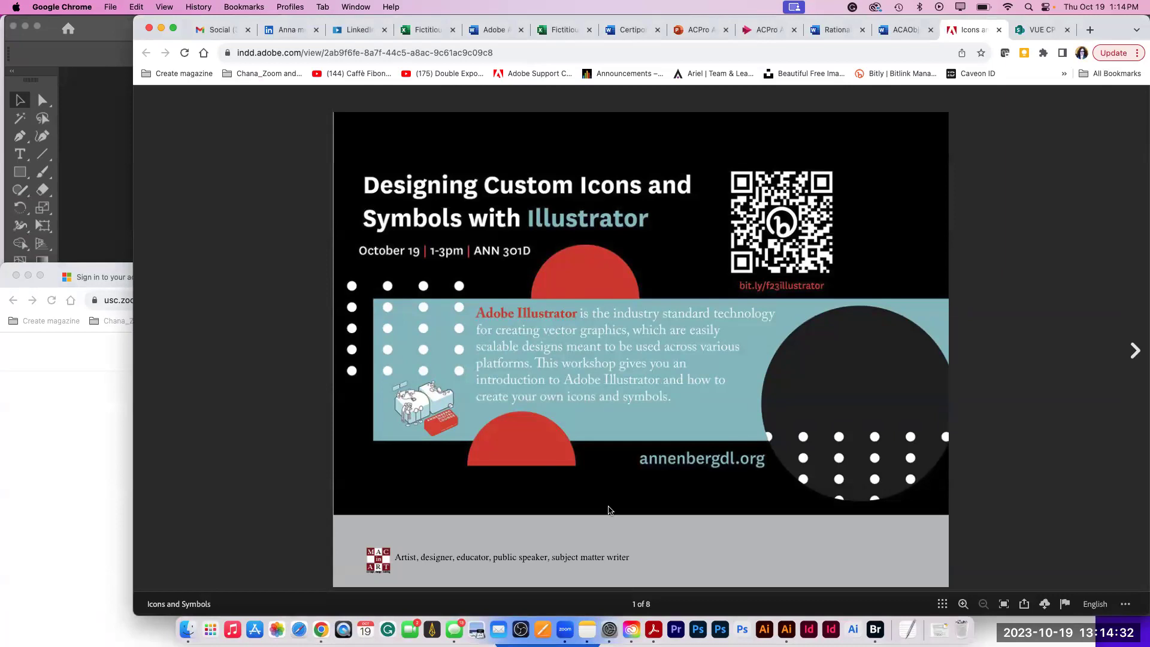
click(1132, 357)
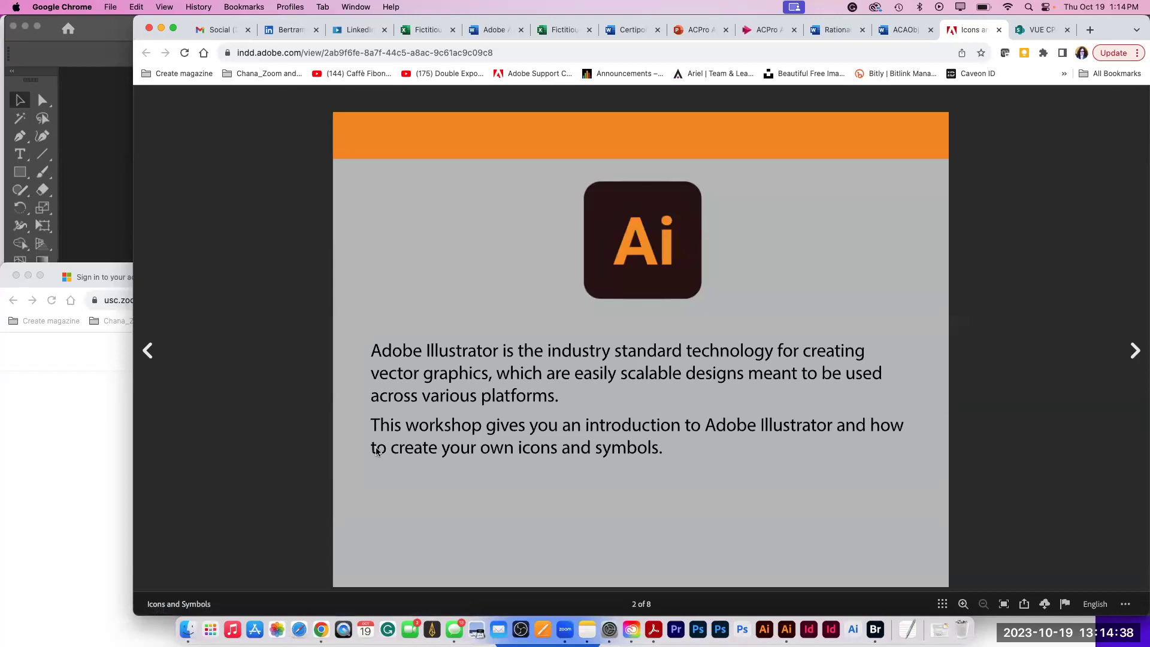
drag(376, 446, 390, 447)
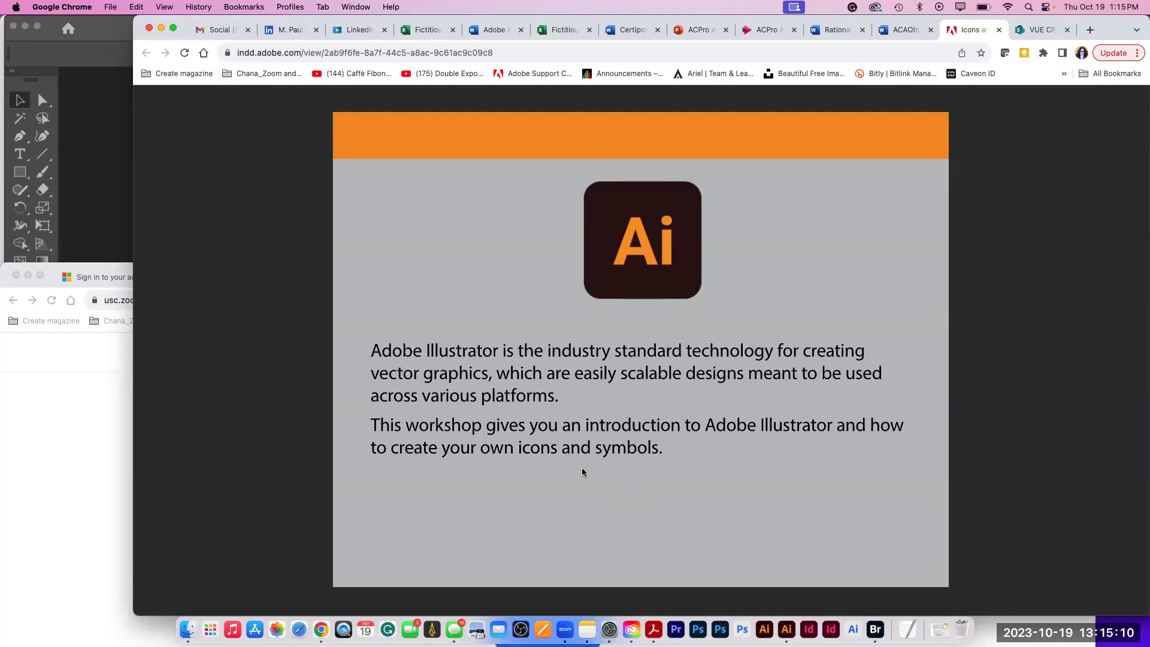
click(1132, 358)
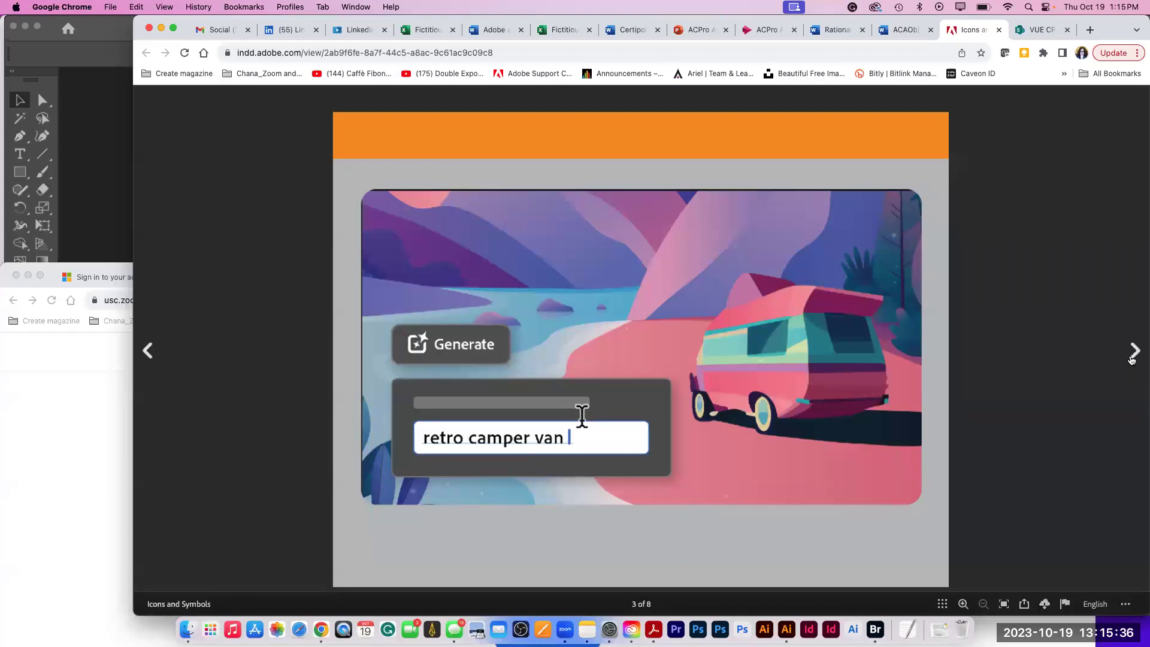
- Advance past the infographics slides, including 'Best Storytelling - infographics', toward slide 8 of 8
click(1134, 352)
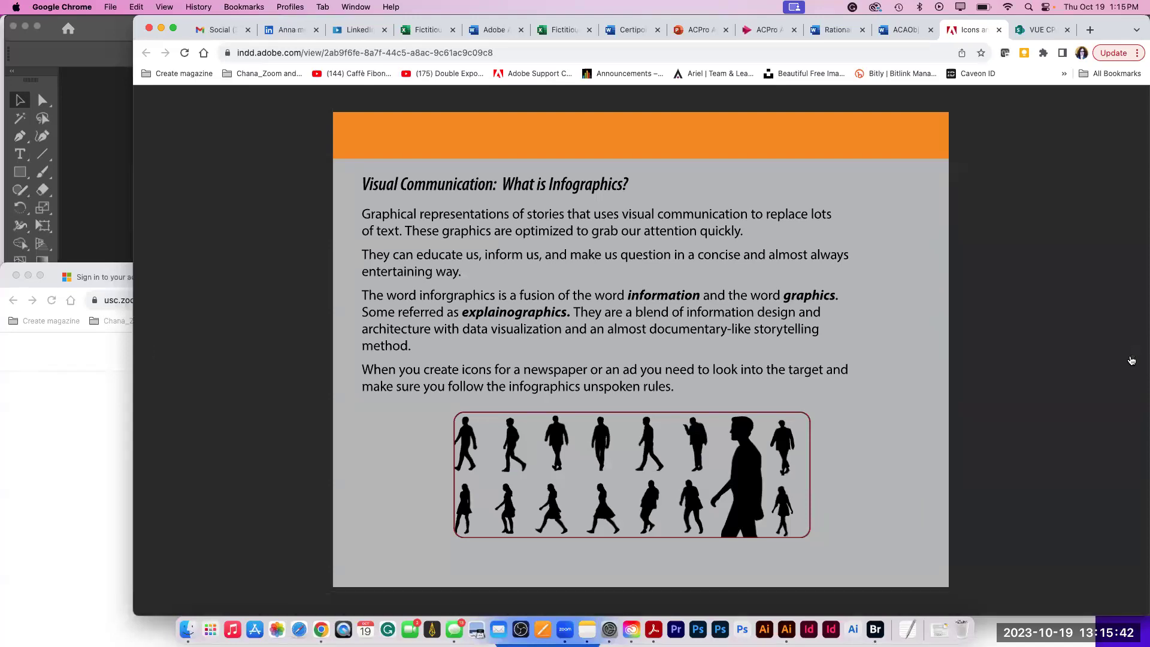
click(1131, 360)
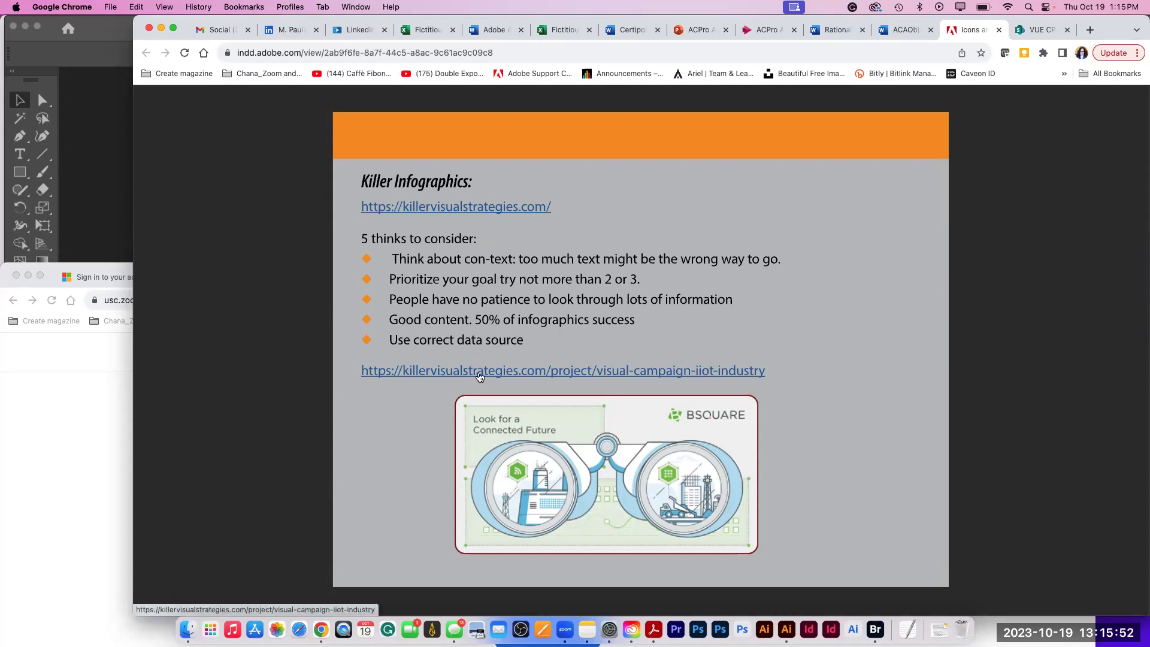
click(1134, 349)
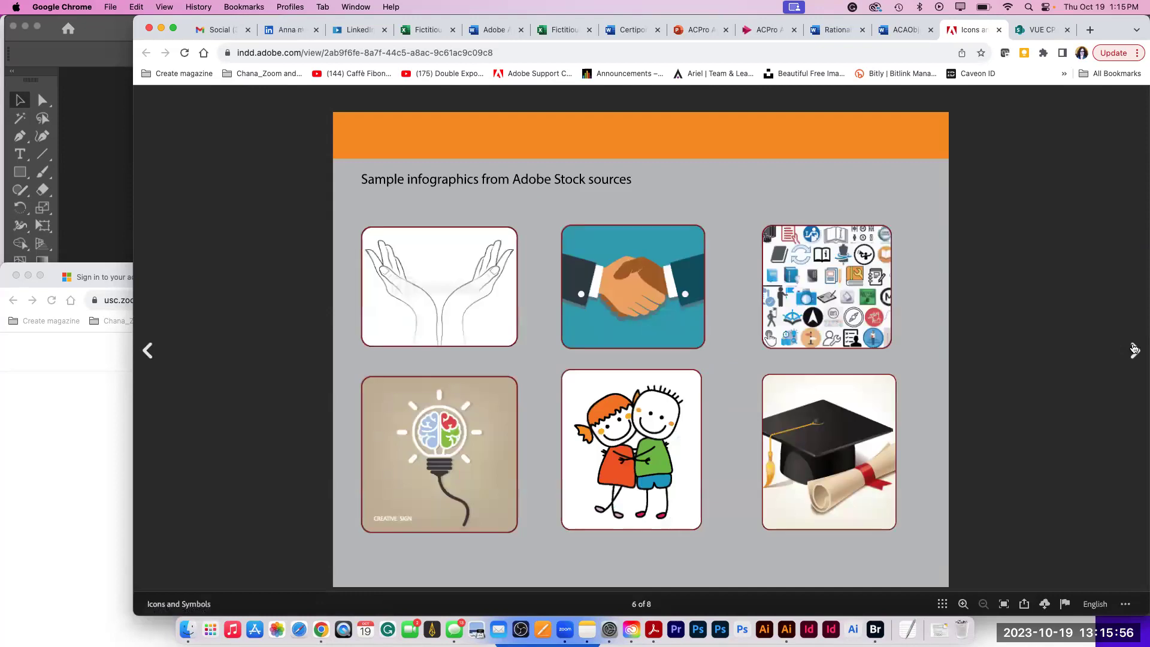
click(1134, 349)
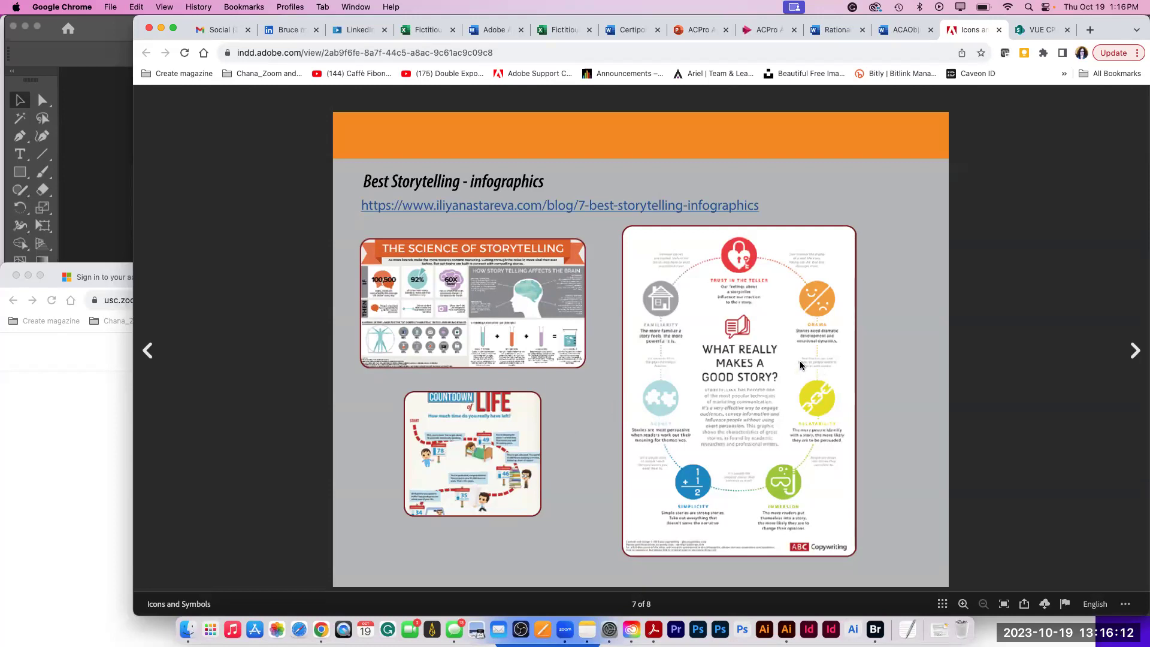
click(1133, 355)
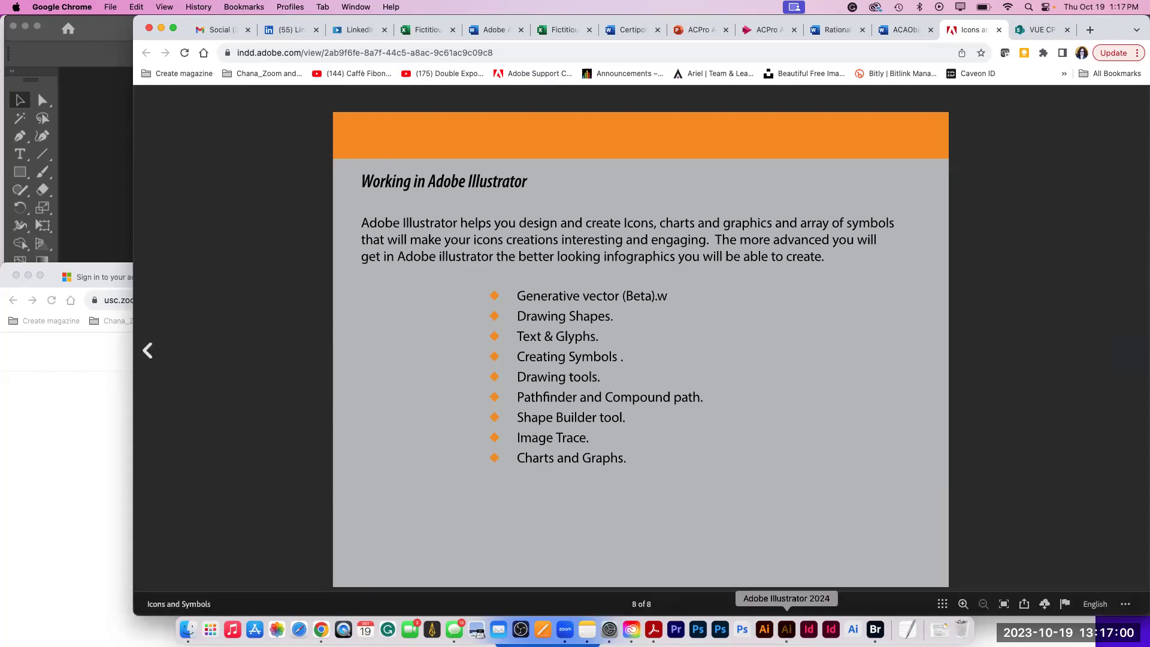
- Switch from the presentation to the empty Adobe Illustrator 2024 workspace
click(787, 629)
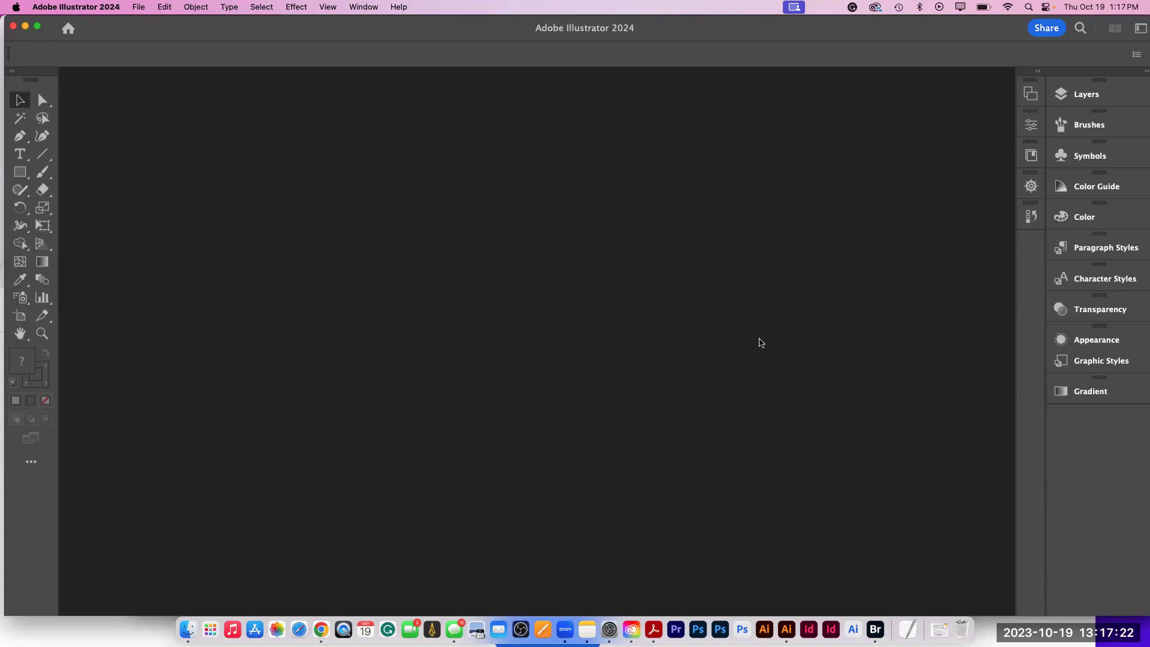
click(787, 630)
click(91, 6)
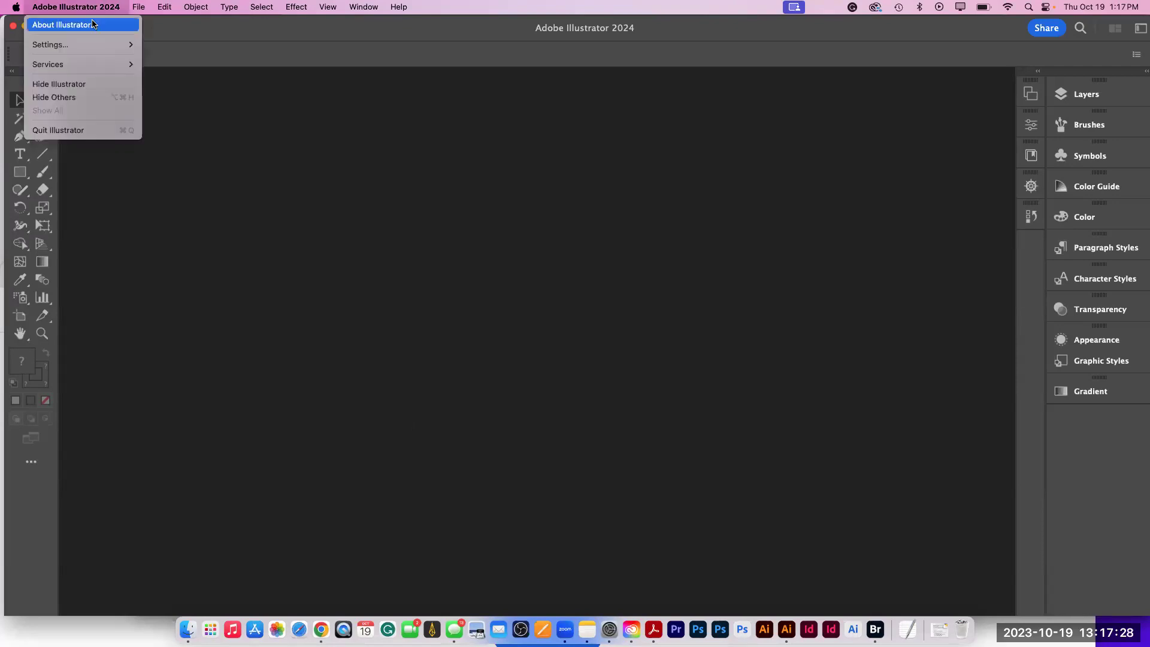
click(63, 25)
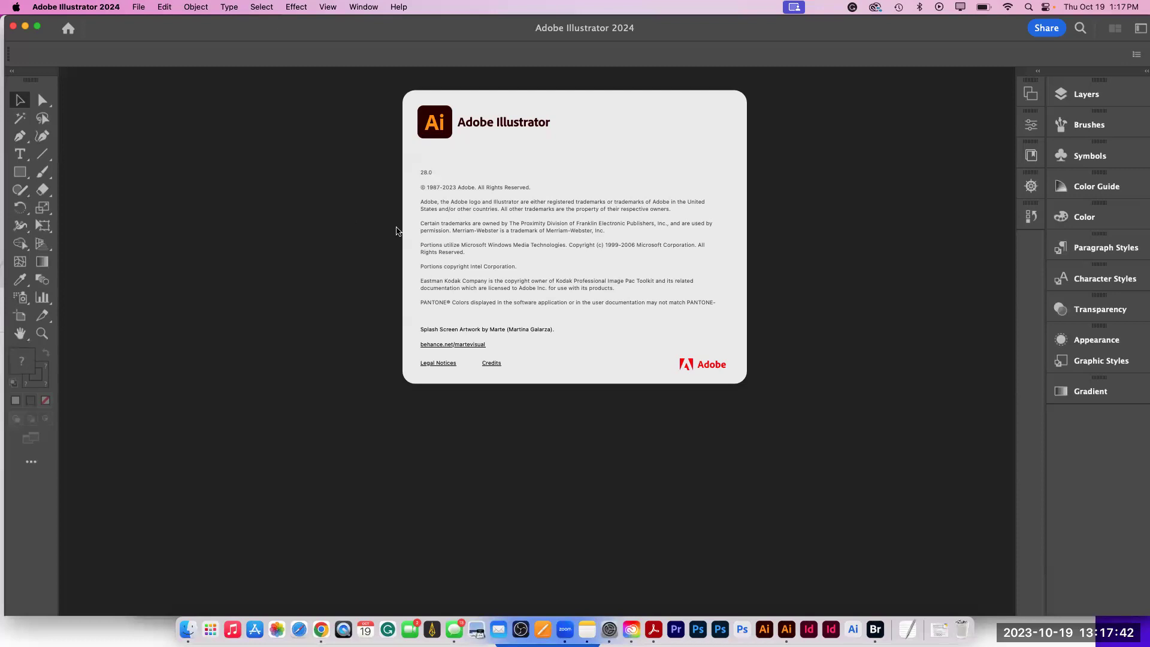
click(549, 373)
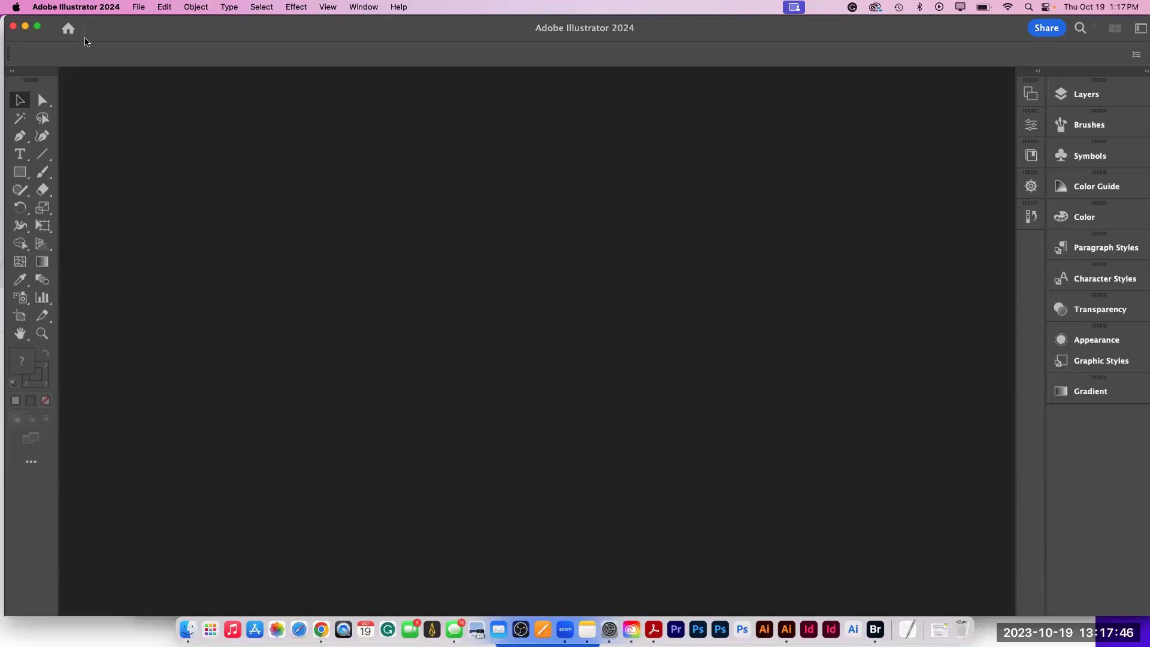
- Return to Illustrator's Home screen with its Letter, Postcard, Common and HDTV 1080 presets
click(68, 30)
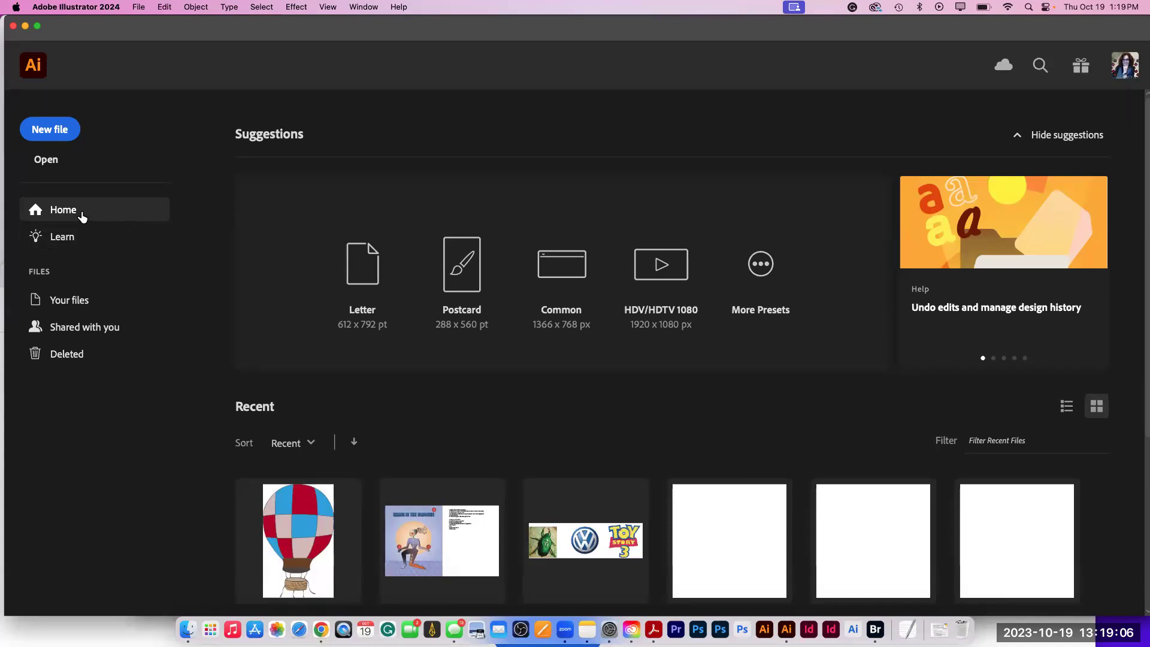
- Start a new file, showing the New Document dialog proposing Untitled-4 at 8.5 × 11 in
click(54, 133)
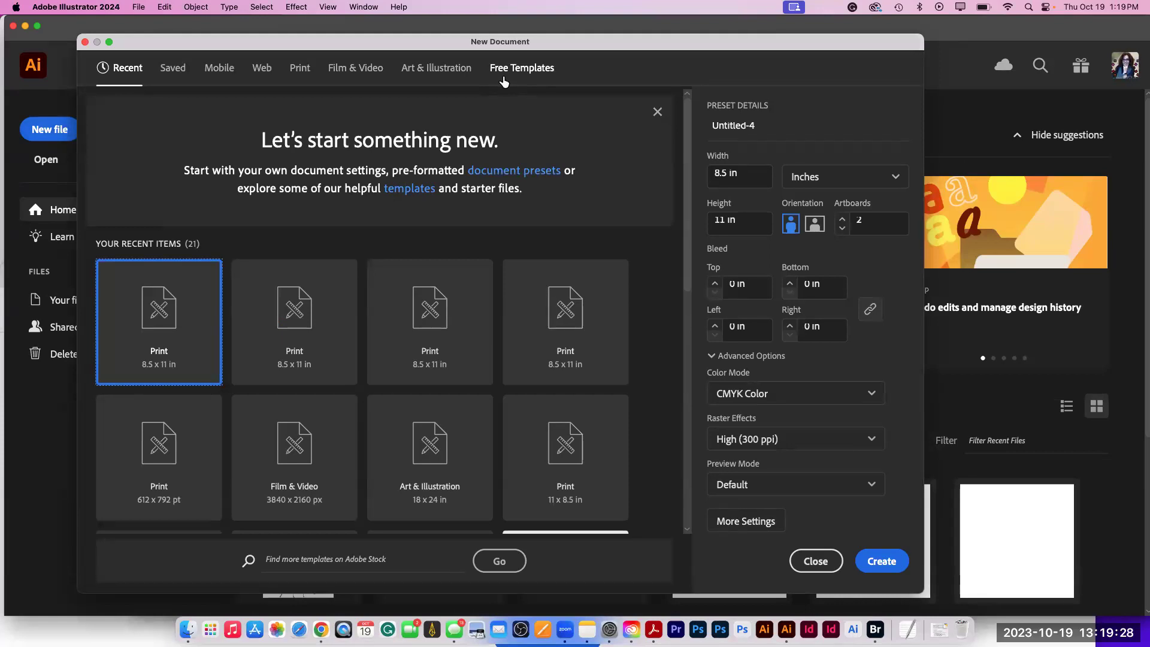
- Show the Print presets with Letter at 612 × 792 pt and bring up the units list
click(300, 69)
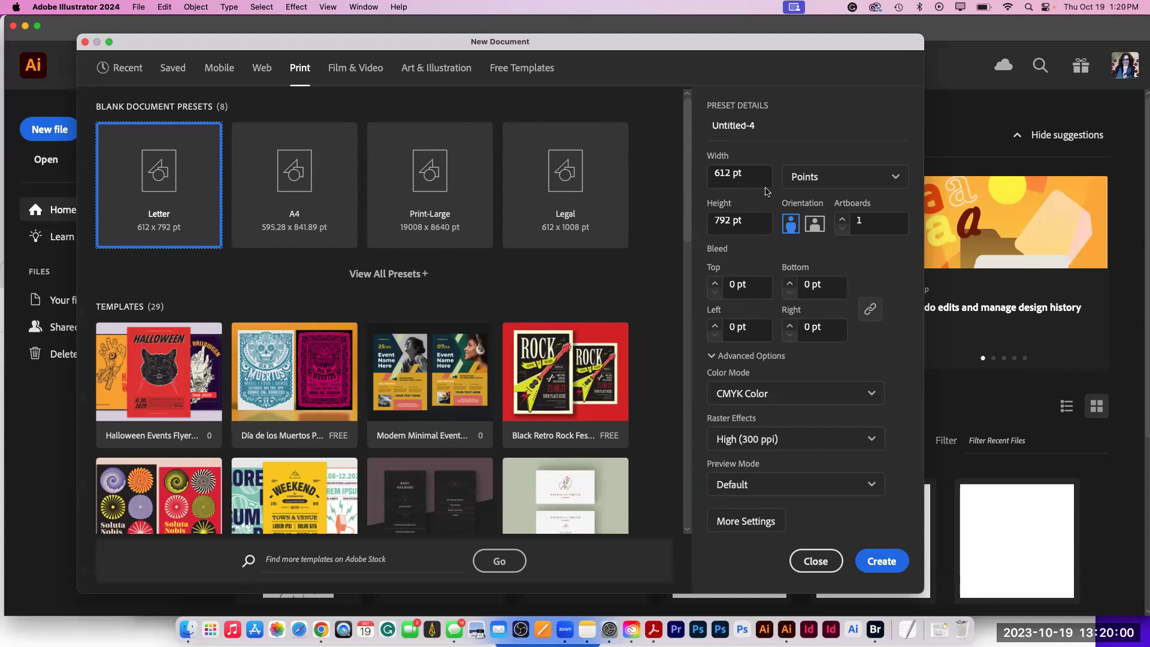
click(808, 184)
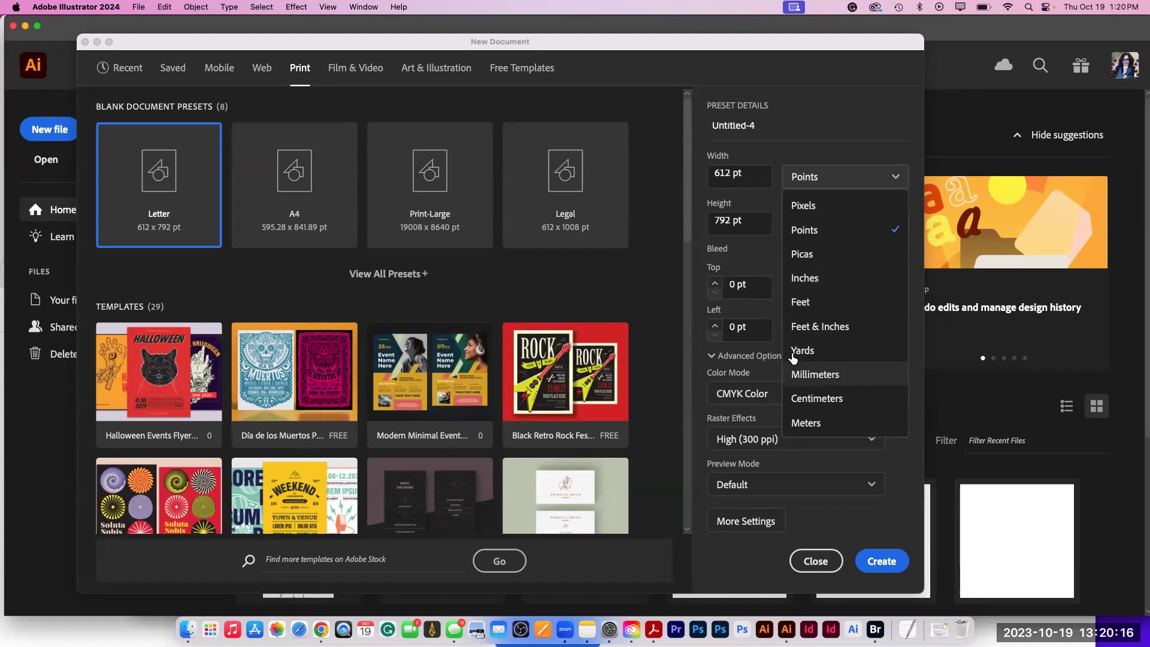
- Switch the Letter document's units to Inches so it measures 8.5 × 11 in
click(825, 284)
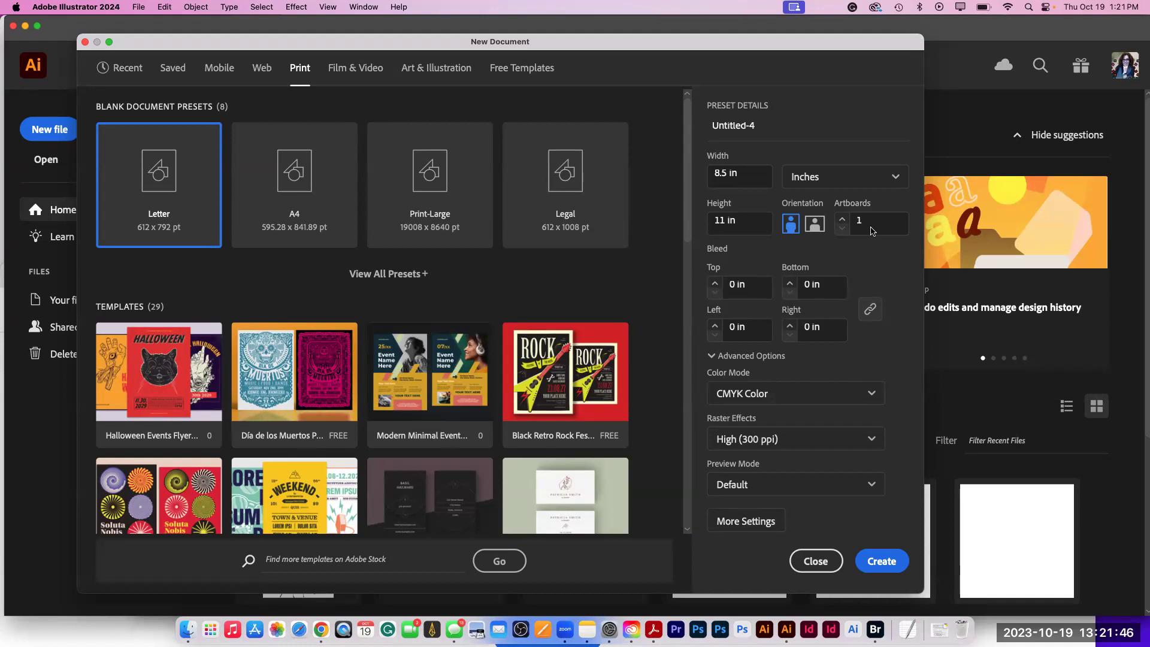
- Raise the Letter document's artboard count from 1 to 2
click(843, 221)
click(711, 357)
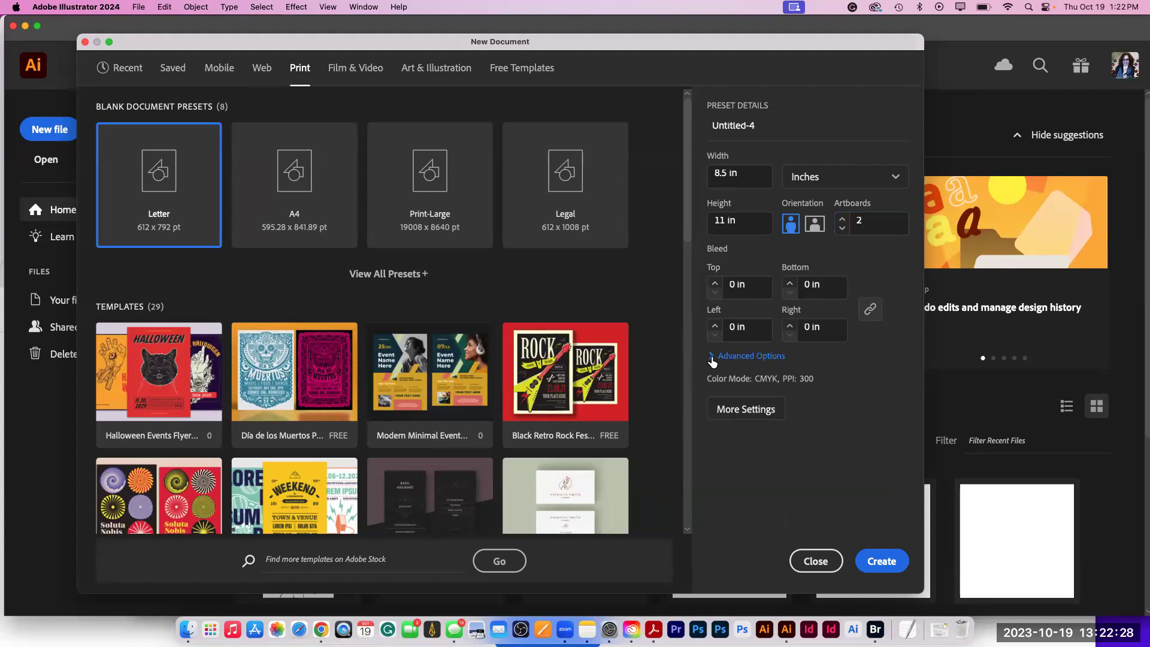
click(711, 358)
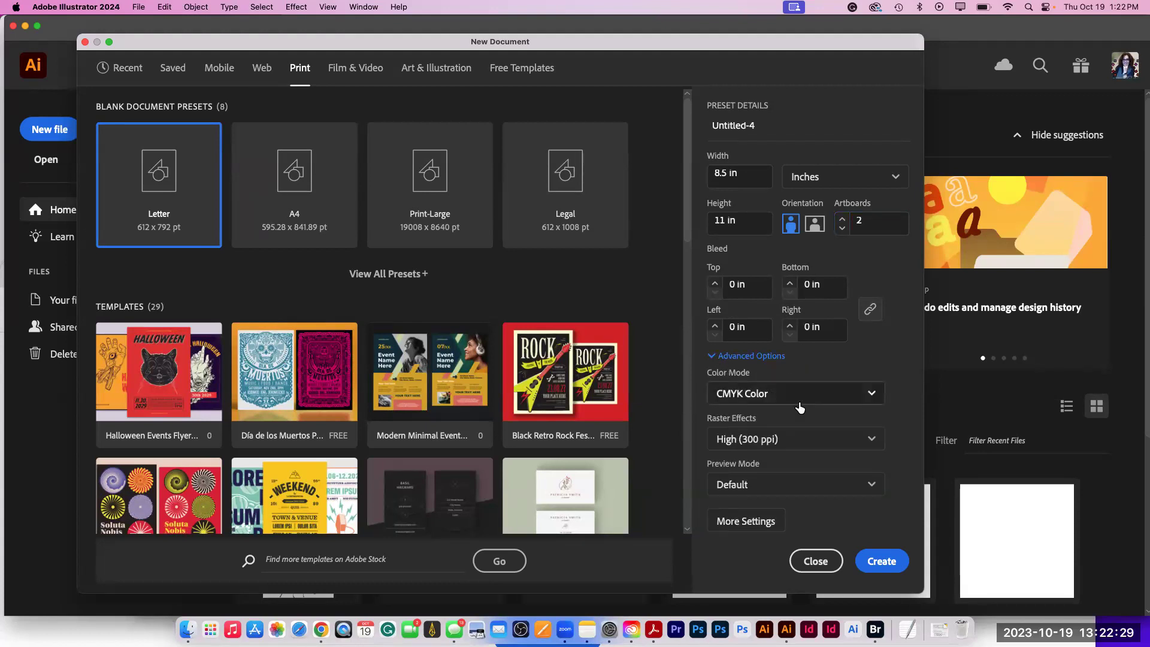
click(763, 394)
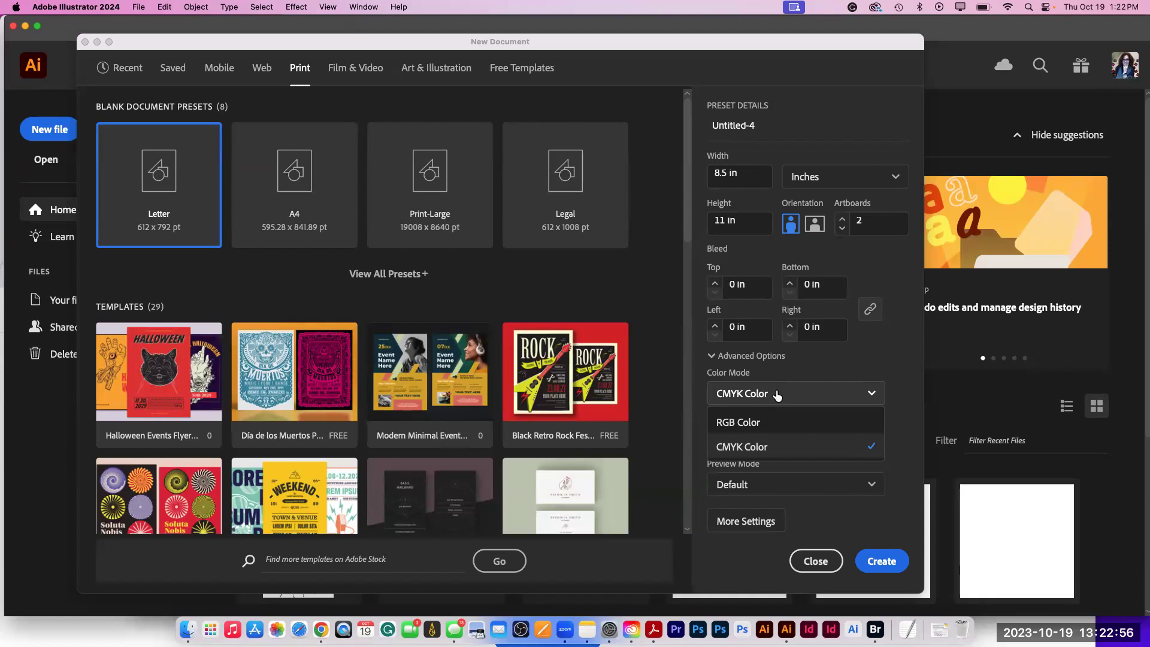
click(777, 395)
click(777, 394)
click(777, 394)
click(712, 356)
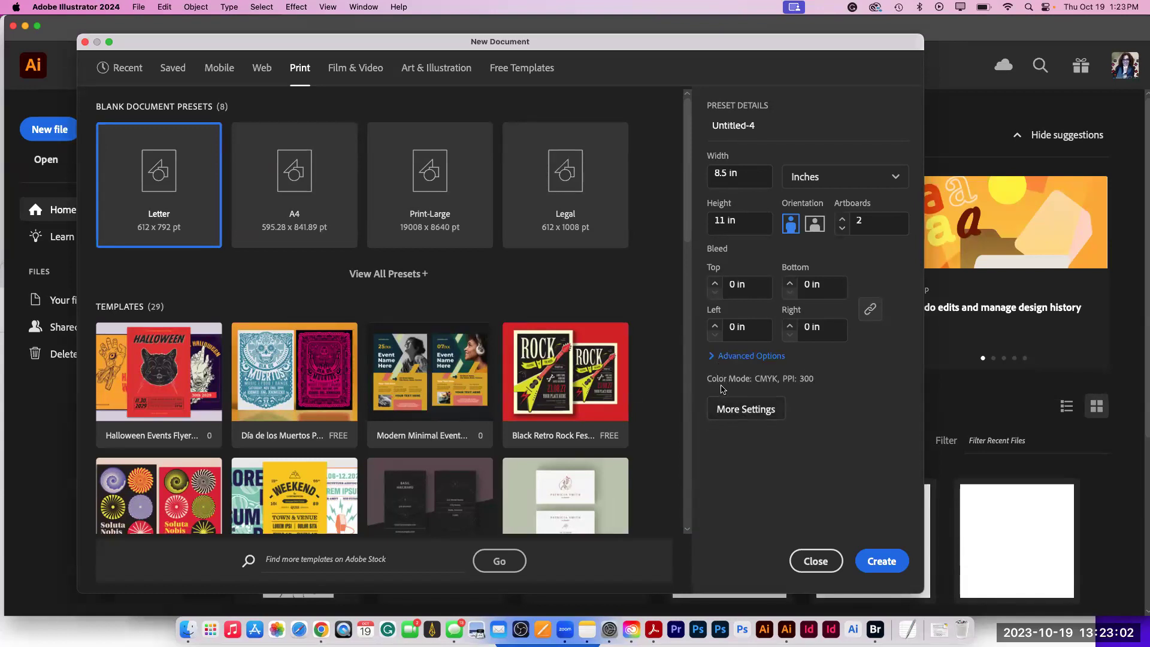
click(713, 362)
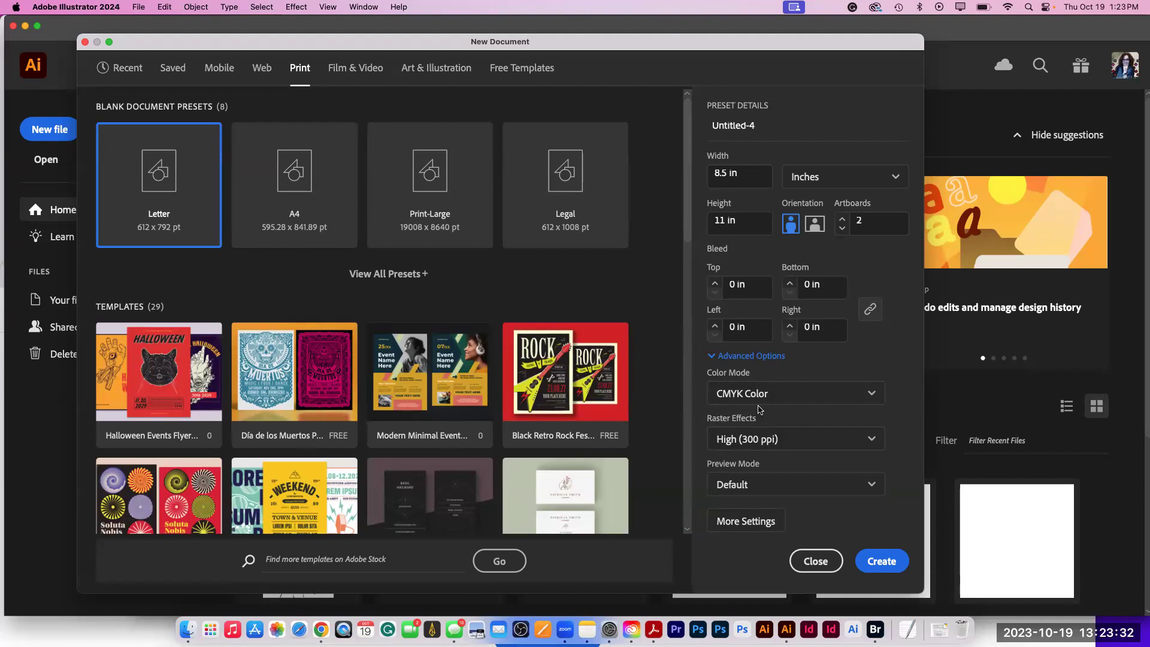
- Keep raster effects at High (300 ppi) and create the two-artboard Letter CMYK document
click(745, 443)
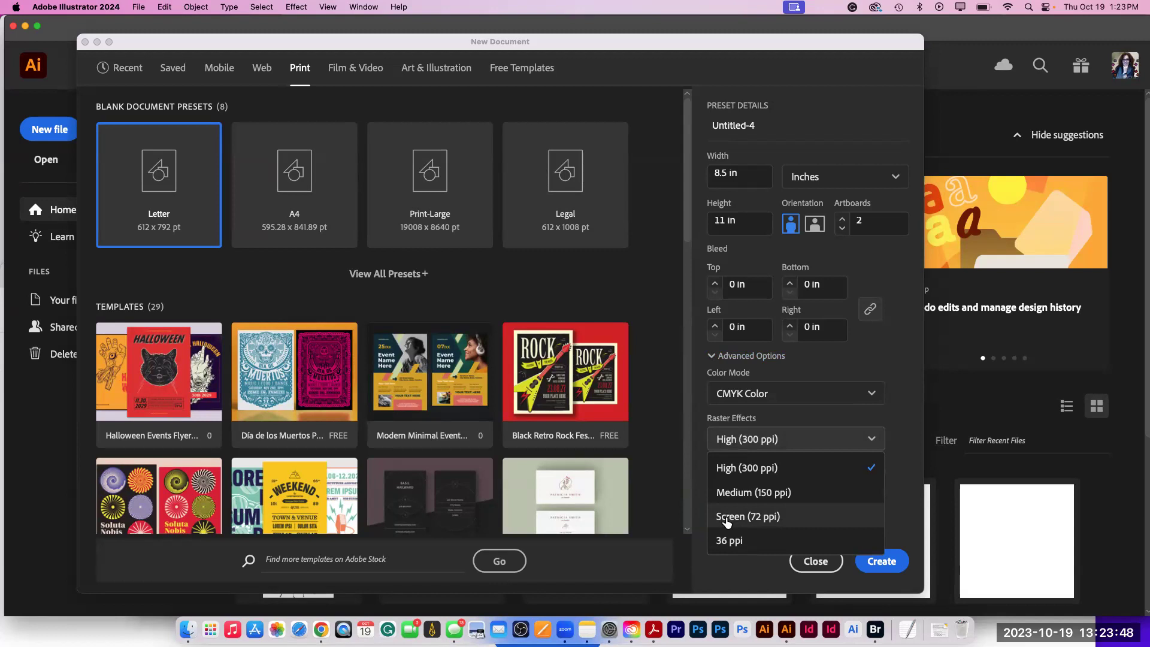
click(725, 469)
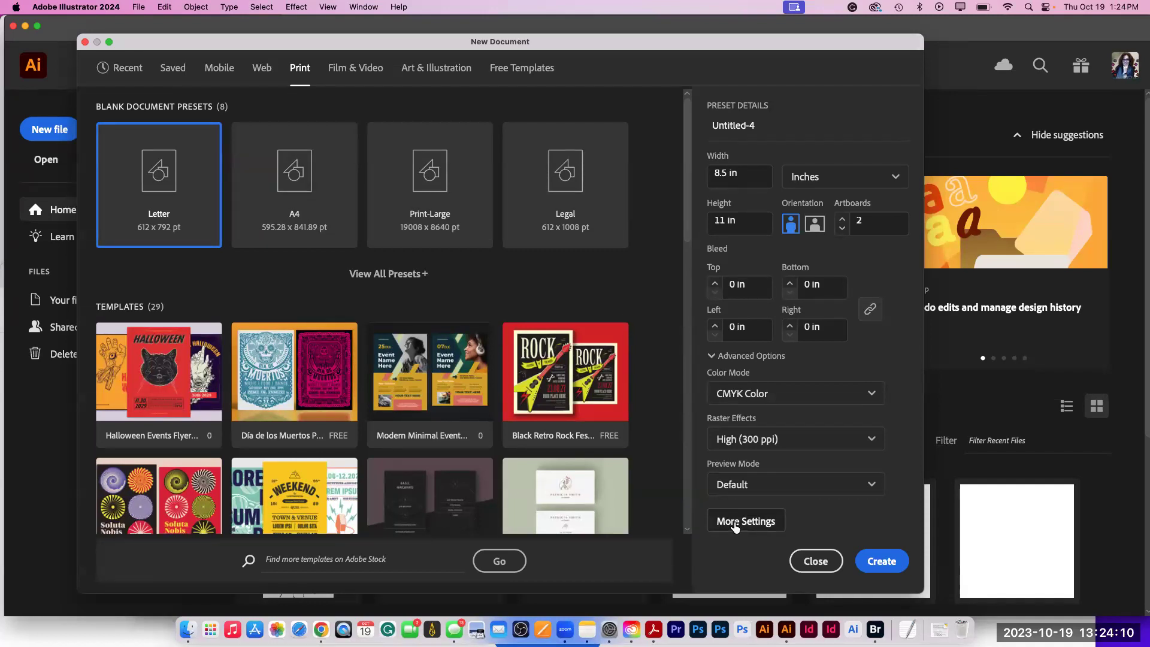
click(878, 565)
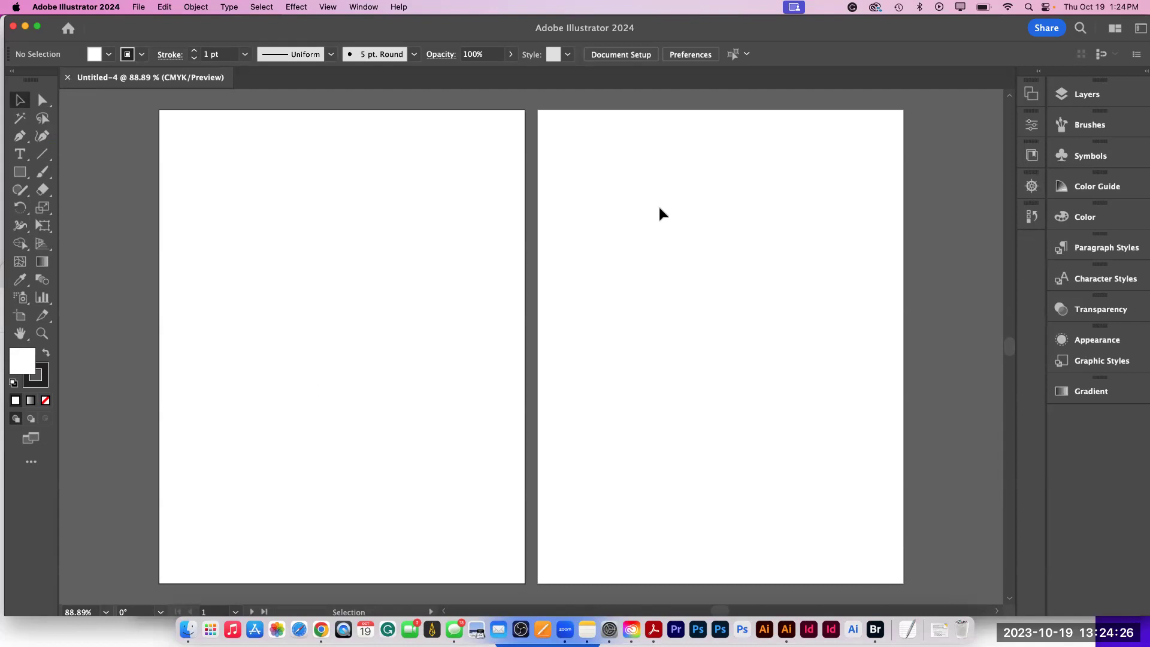
- Open the Layers panel from the right dock to show the document's single Layer 1
click(1070, 100)
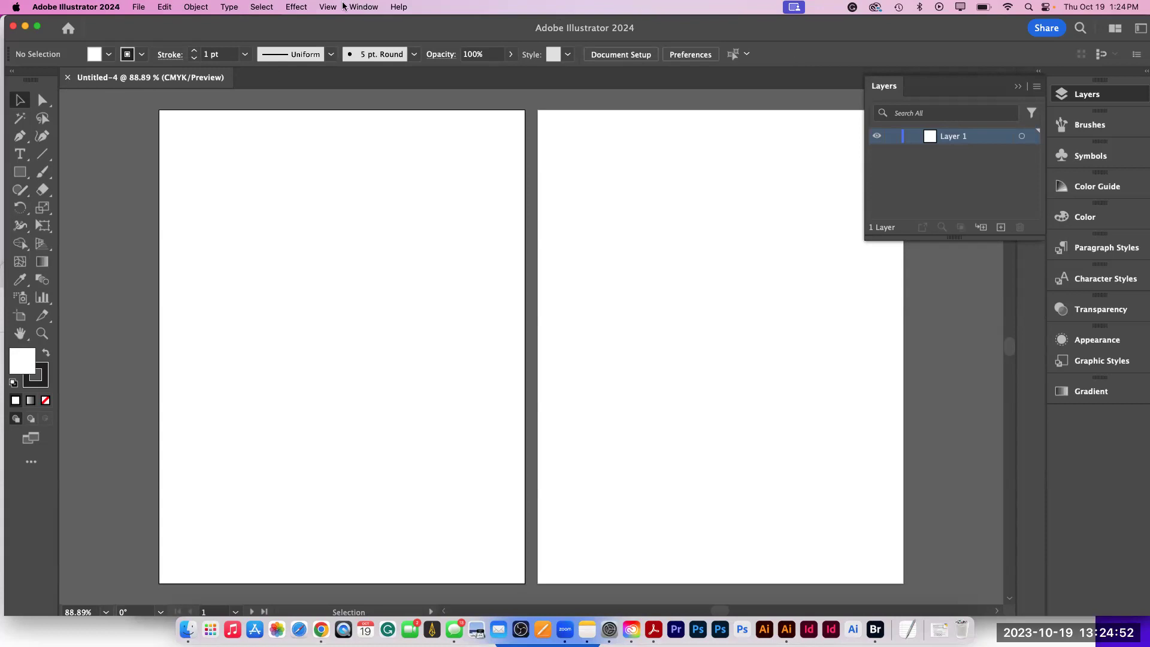
- Open AdobeStock_83215775.ai from Desgning Icons > Files_for icons > Creating Symbols > Stock samples
click(142, 7)
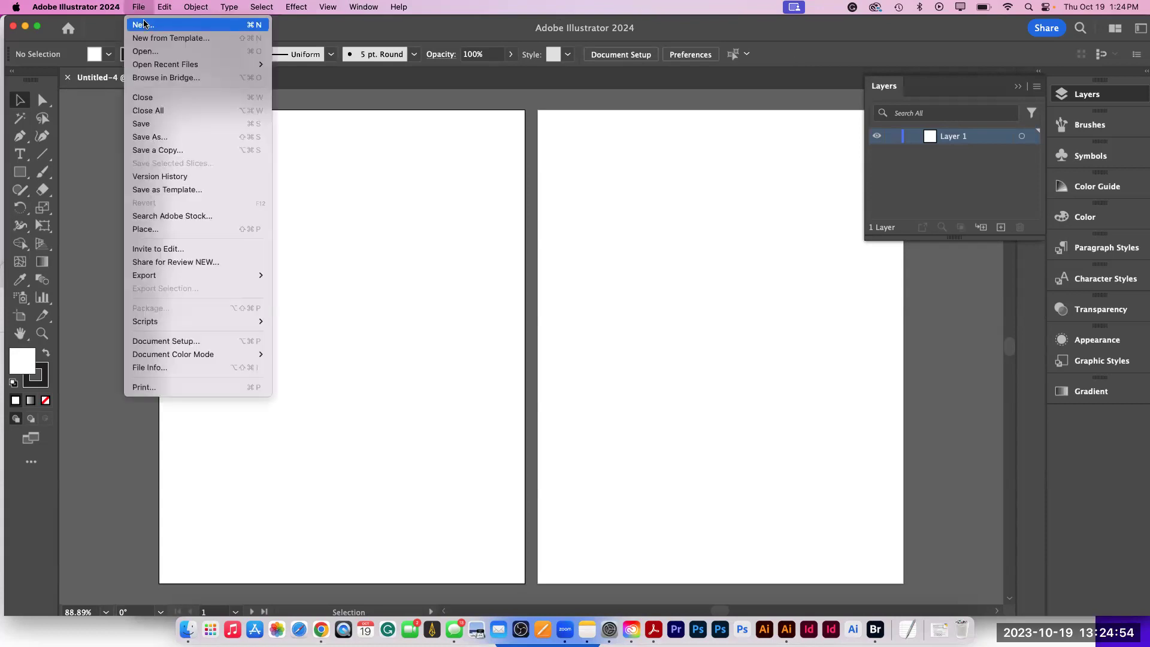
click(151, 51)
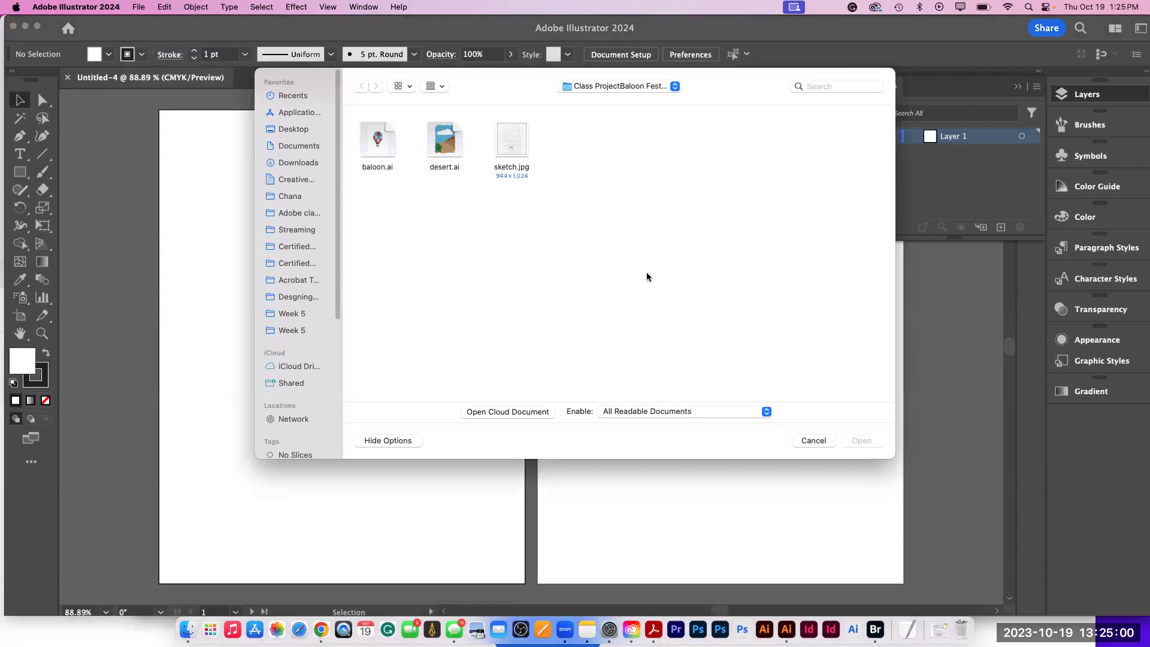
click(295, 299)
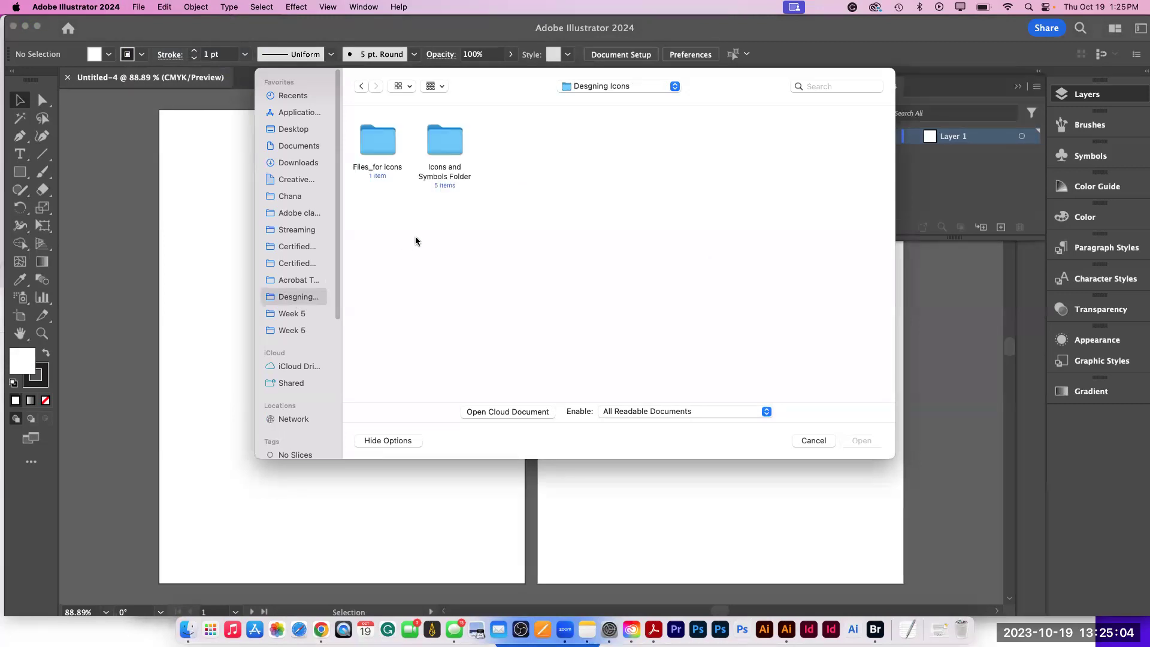
double_click(443, 149)
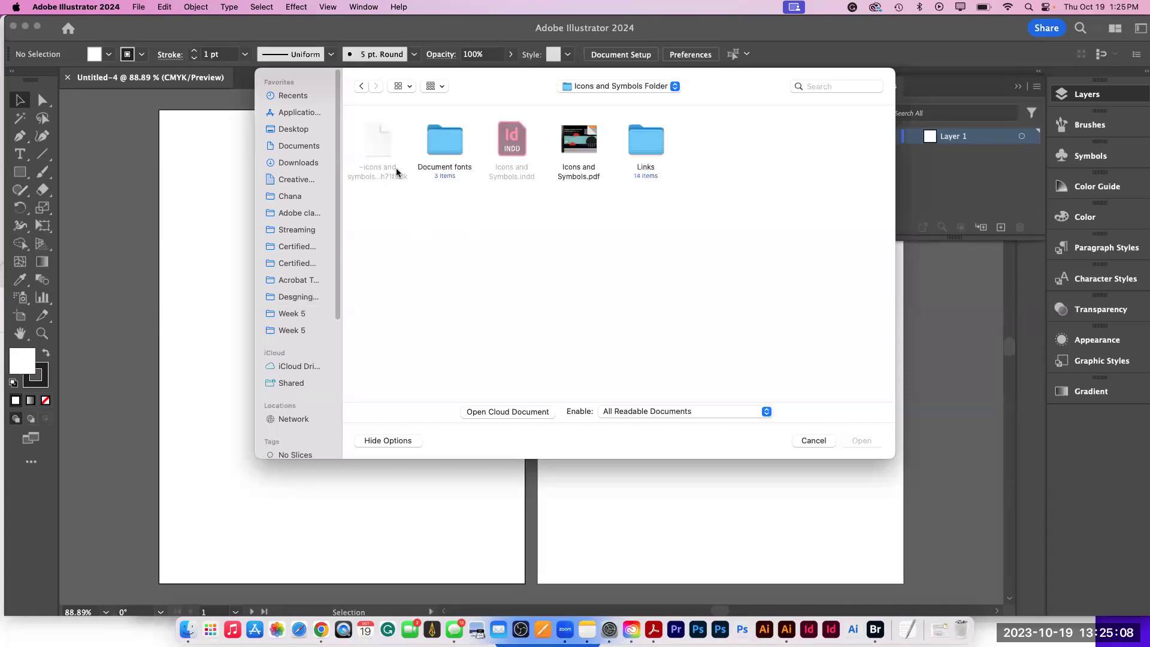
click(361, 86)
double_click(374, 142)
double_click(374, 144)
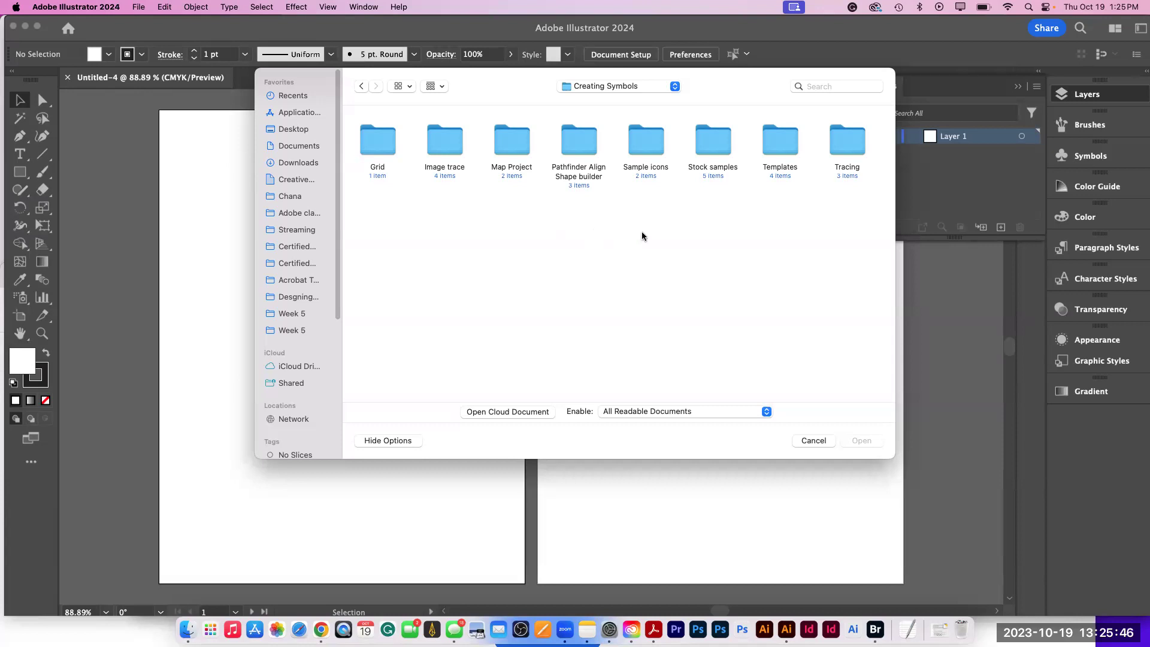
double_click(714, 147)
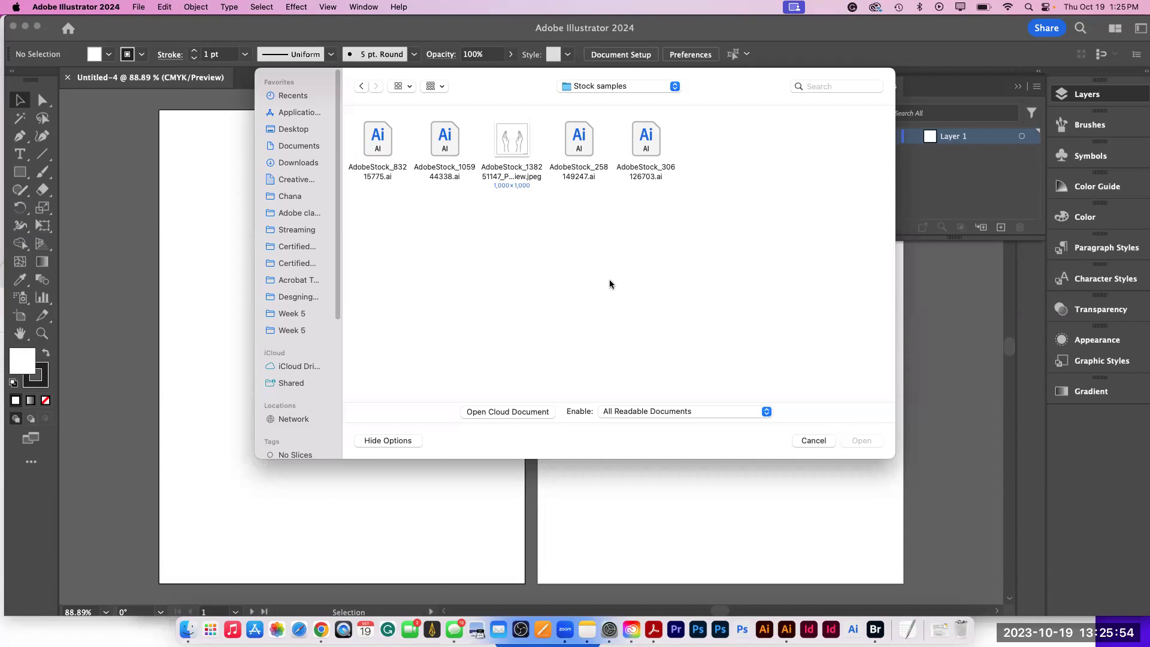
click(368, 140)
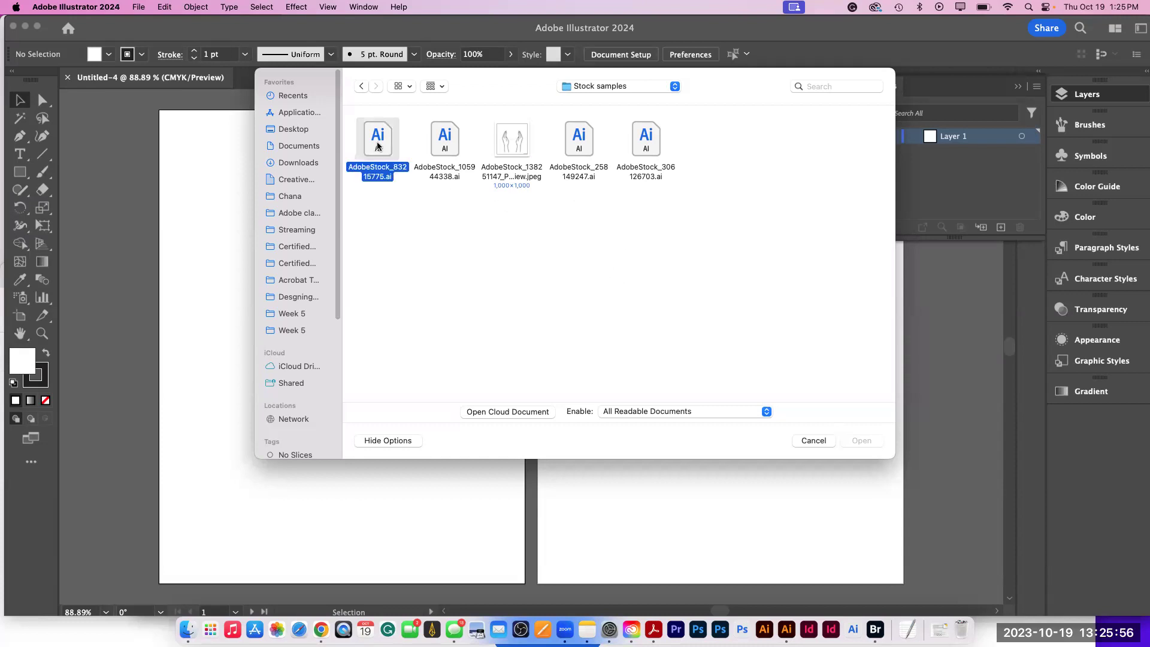
click(865, 444)
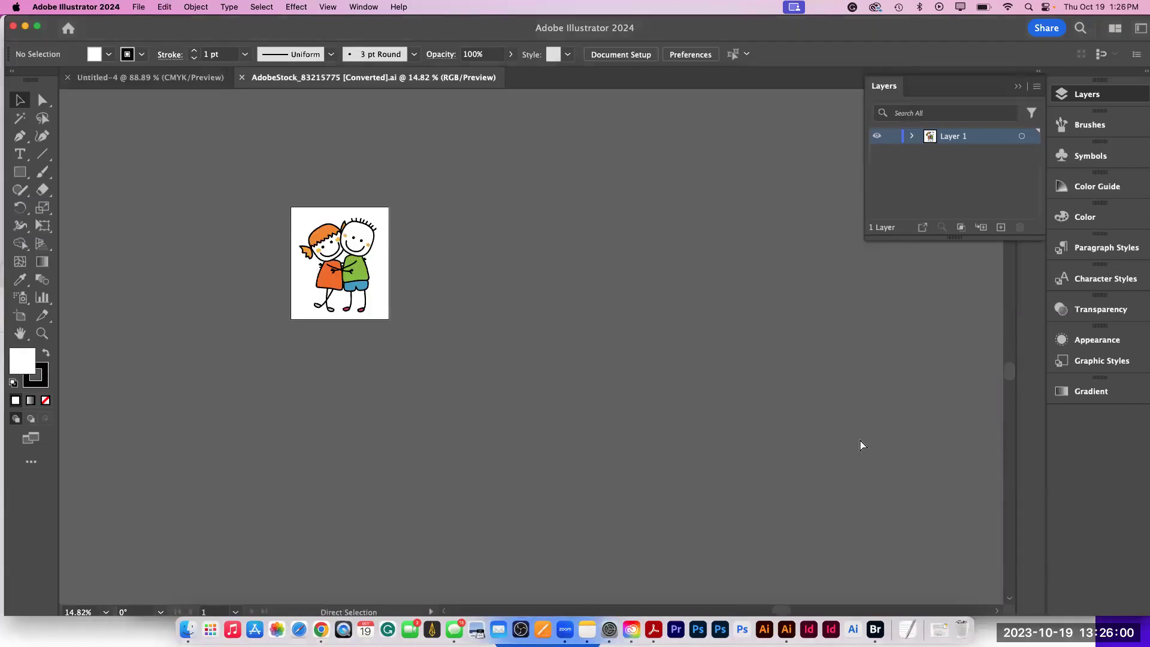
- Zoom in to 600% on the kids' shirt outlines and bring up the View menu
key(super+equal)
key(super+equal)
key(super+equal)
key(super+equal)
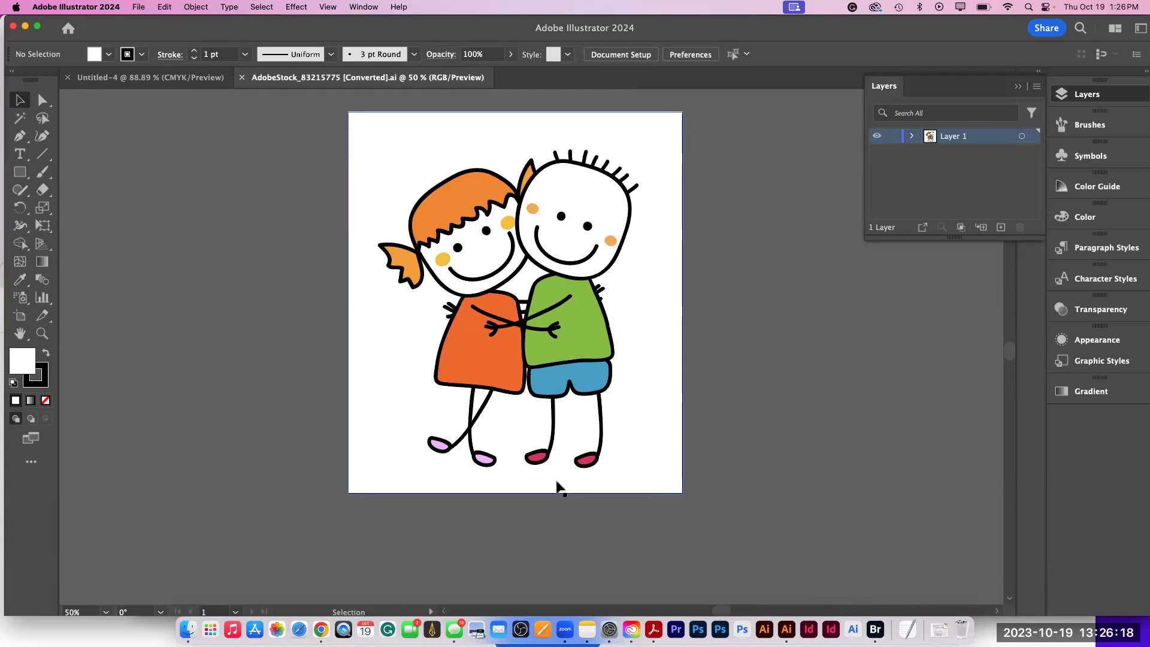
key(a)
key(super+equal)
key(super+equal)
key(super+equal)
key(super+equal)
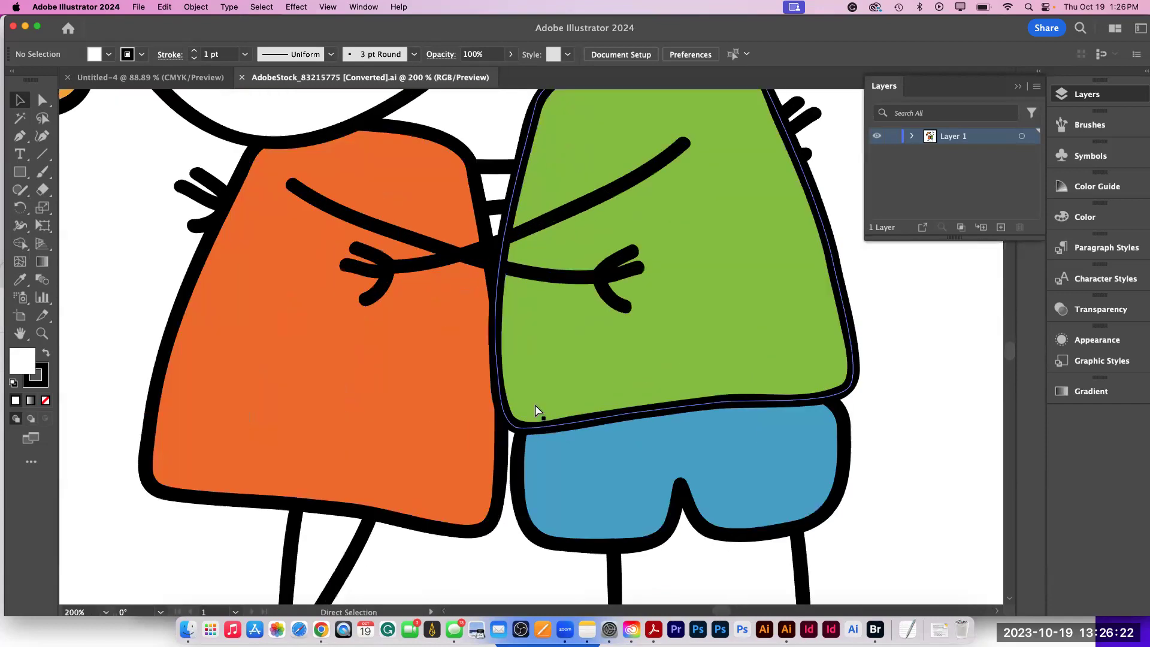
key(super+equal)
key(super+equal)
key(super+equal)
key(v)
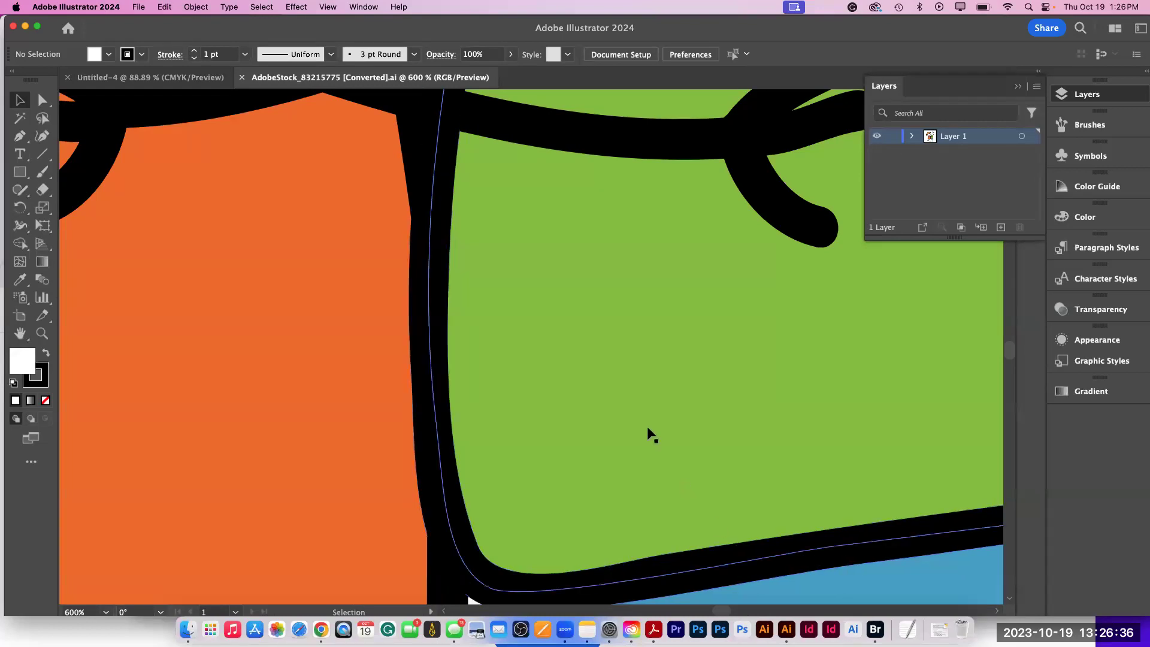
click(331, 8)
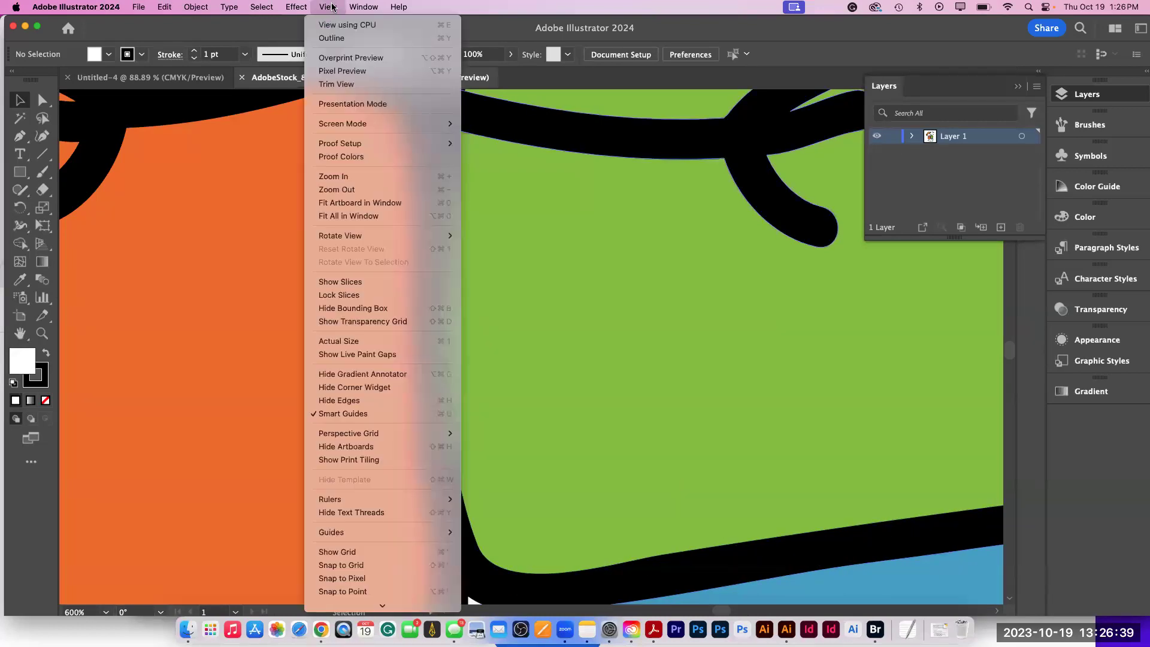
- Turn Pixel Preview on, then off again, and return the view to 100%
click(351, 72)
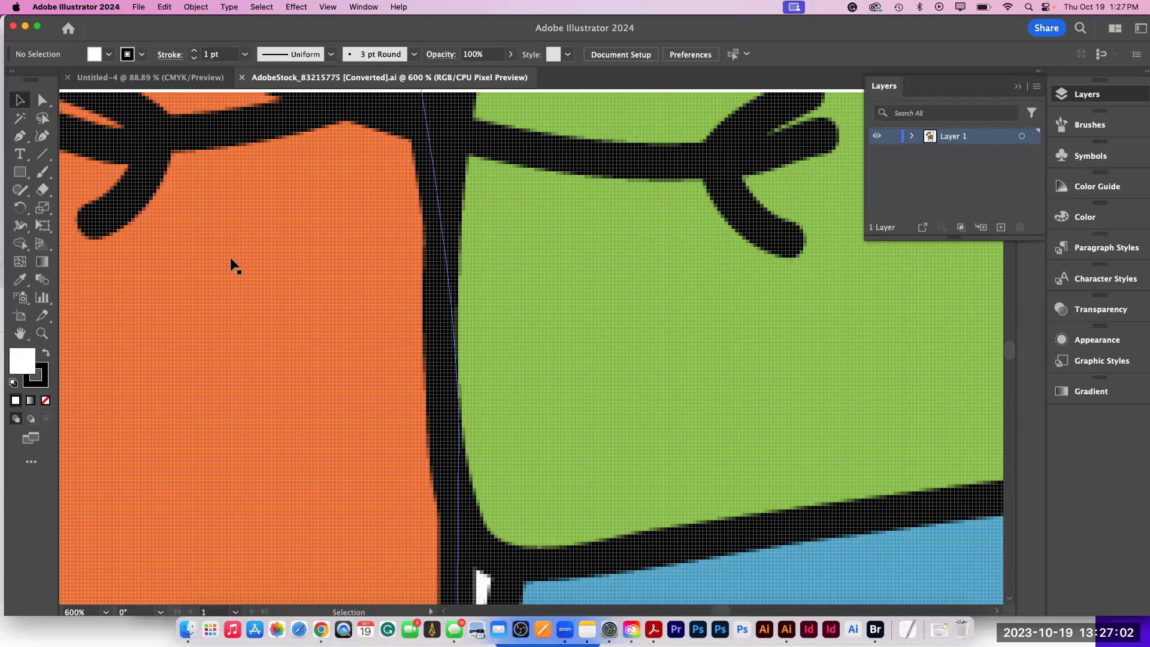
click(329, 7)
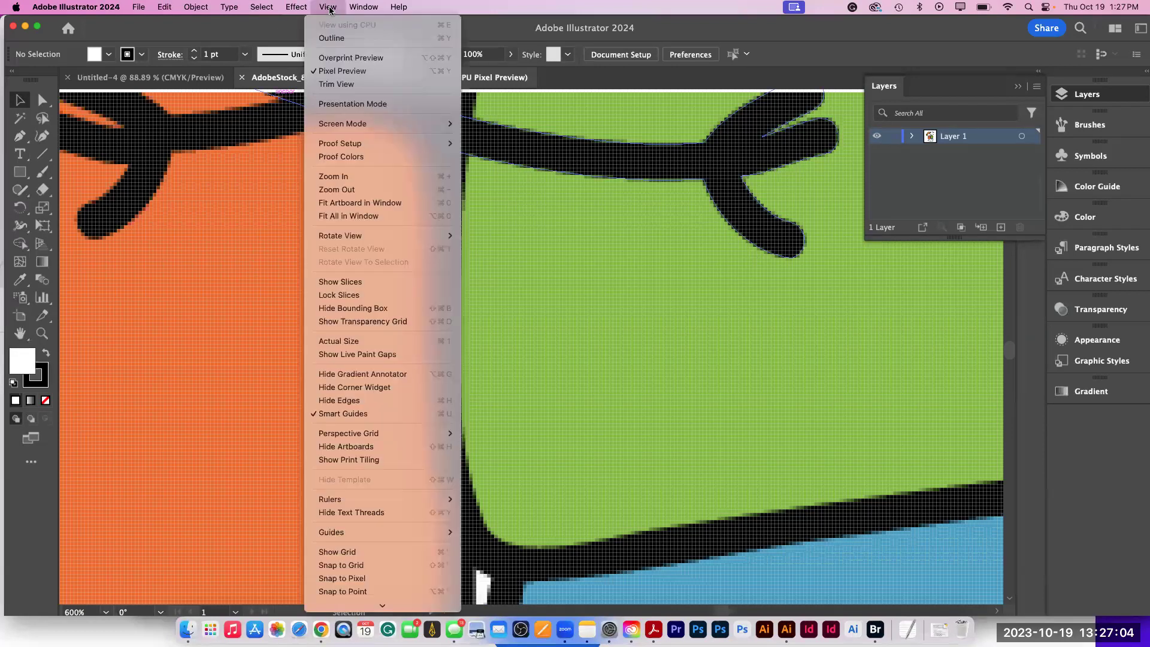
click(340, 72)
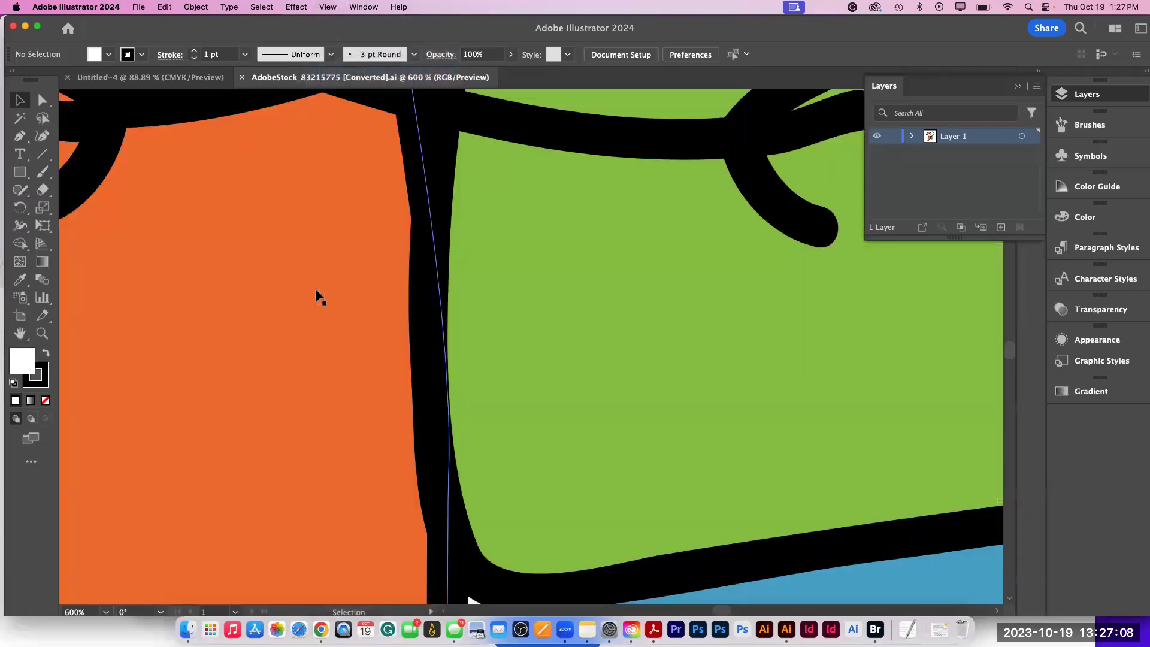
key(super+1)
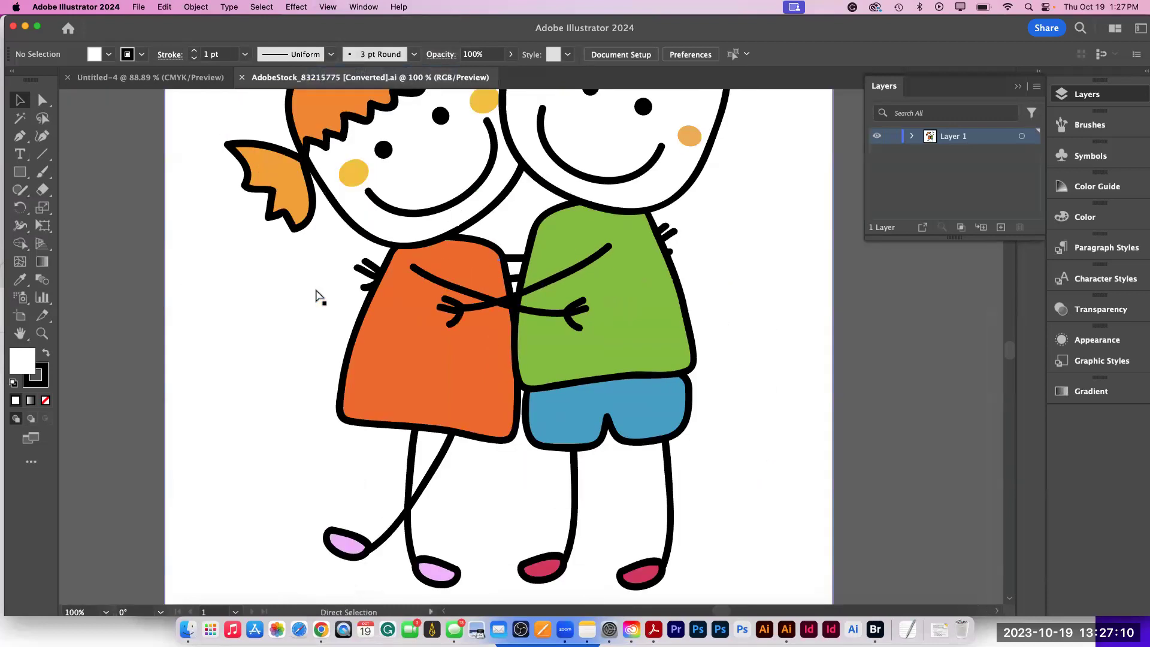
- Zoom out to 66.67%, float the Layers panel out of the dock, and open its panel menu
key(super+minus)
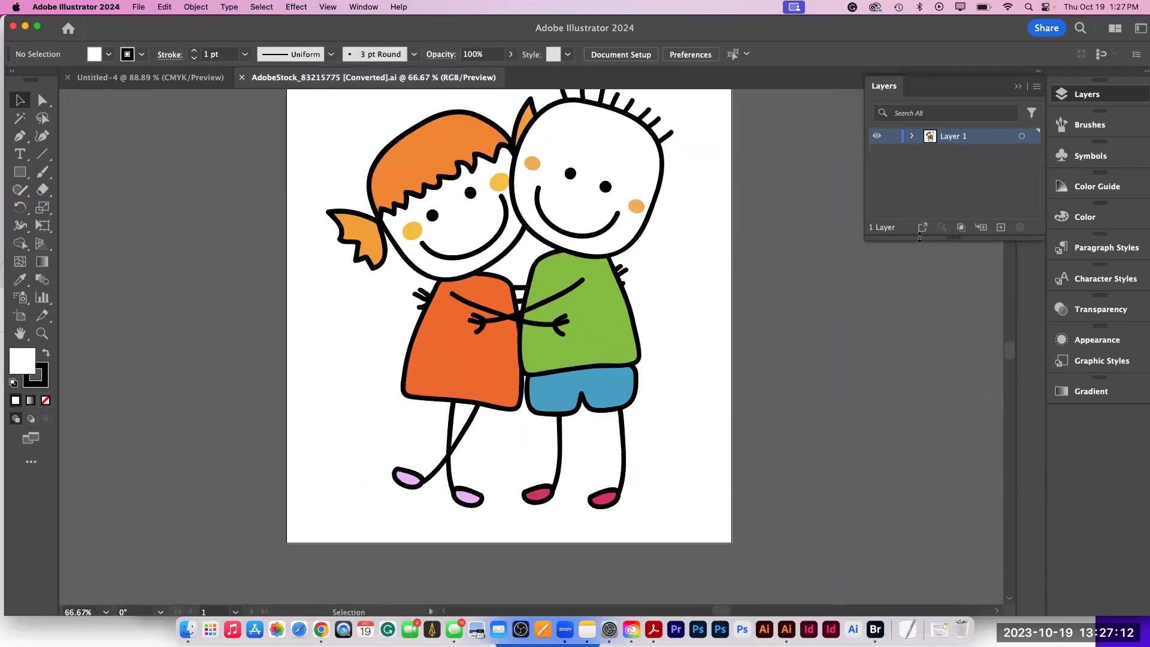
drag(871, 90, 750, 103)
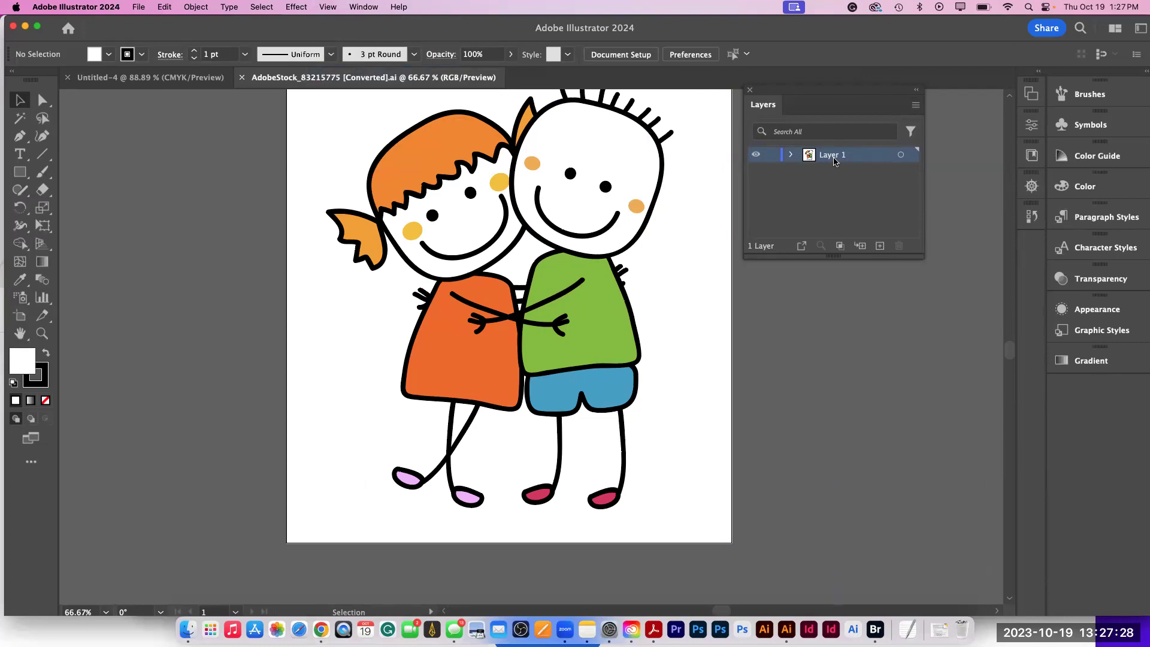
click(916, 105)
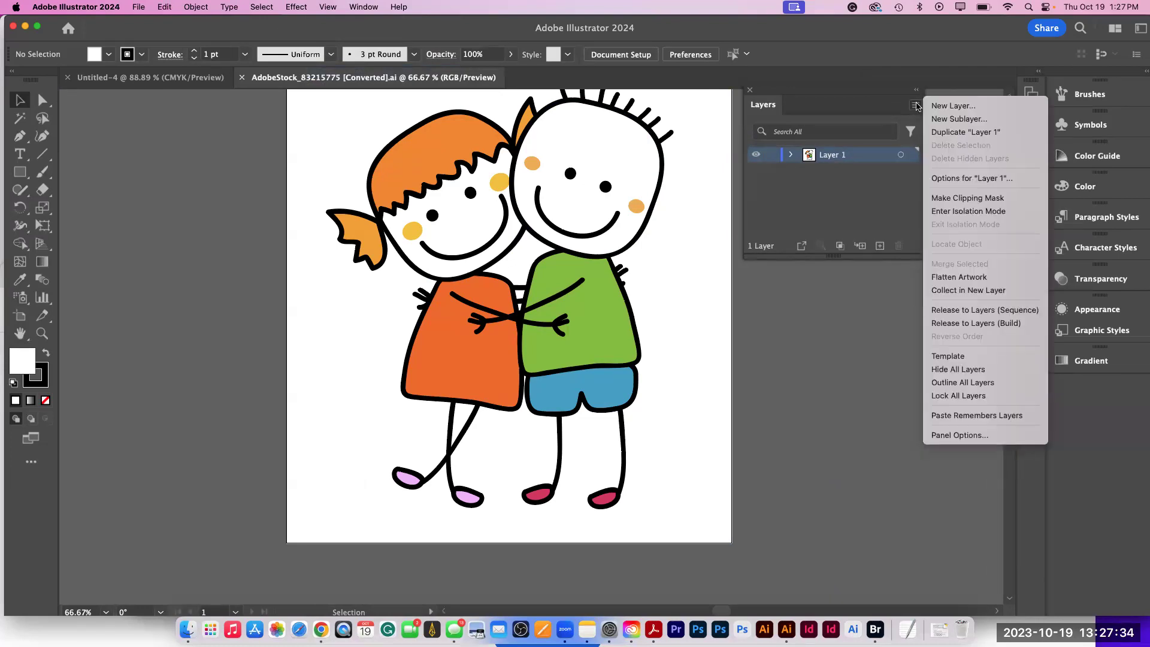
- Open Layers Panel Options, cancel without changes, and nudge the floating Layers panel right
click(963, 435)
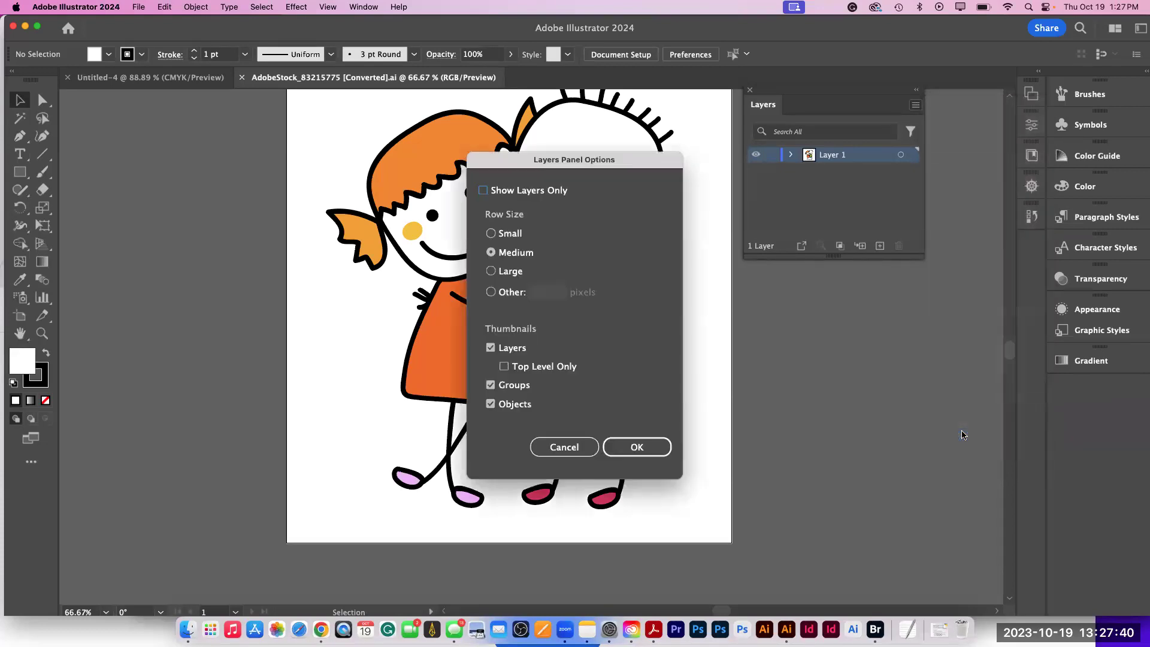
click(564, 455)
drag(789, 95, 821, 100)
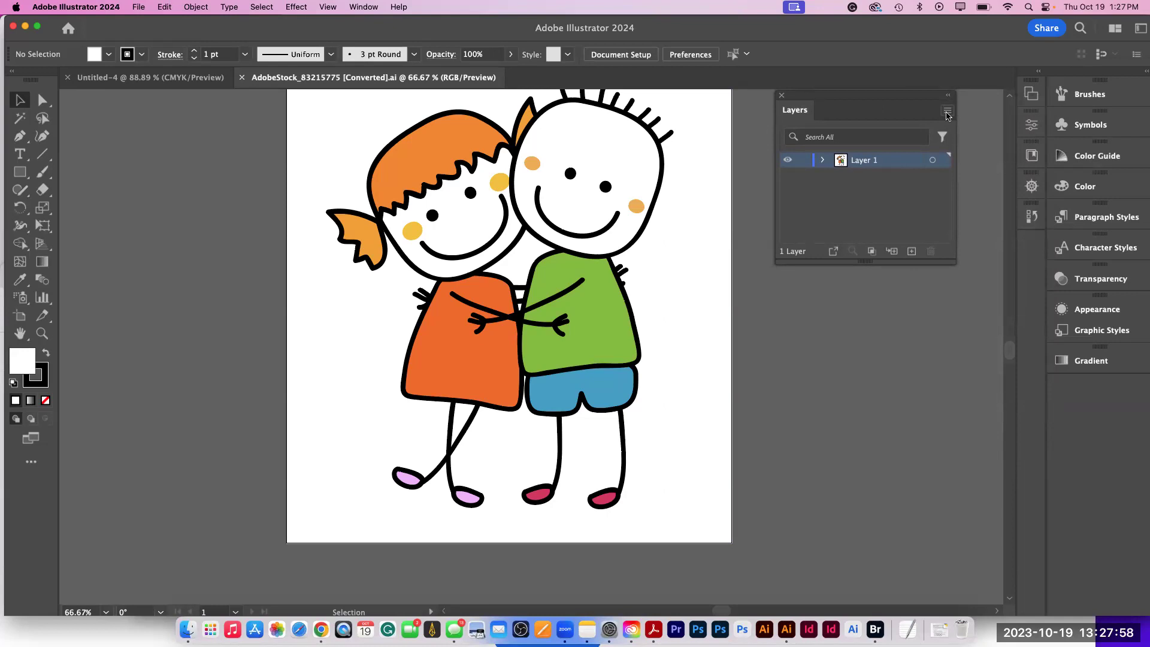
- Set the Layers panel row size to a custom 60 pixels and stretch the panel taller
click(947, 111)
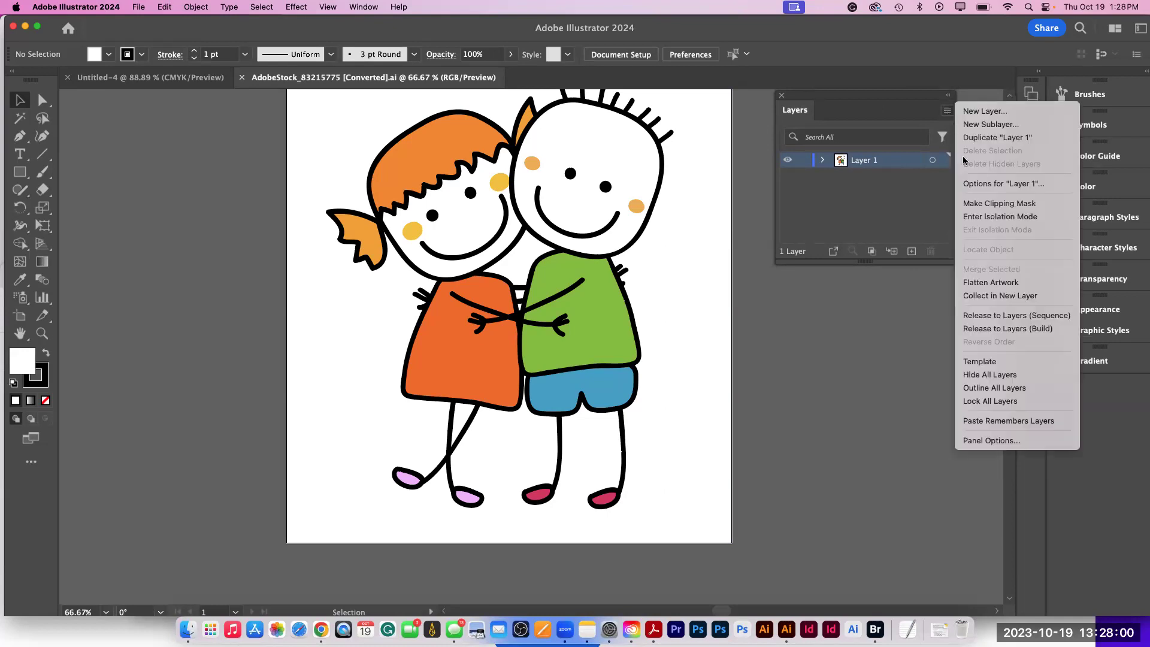
click(964, 442)
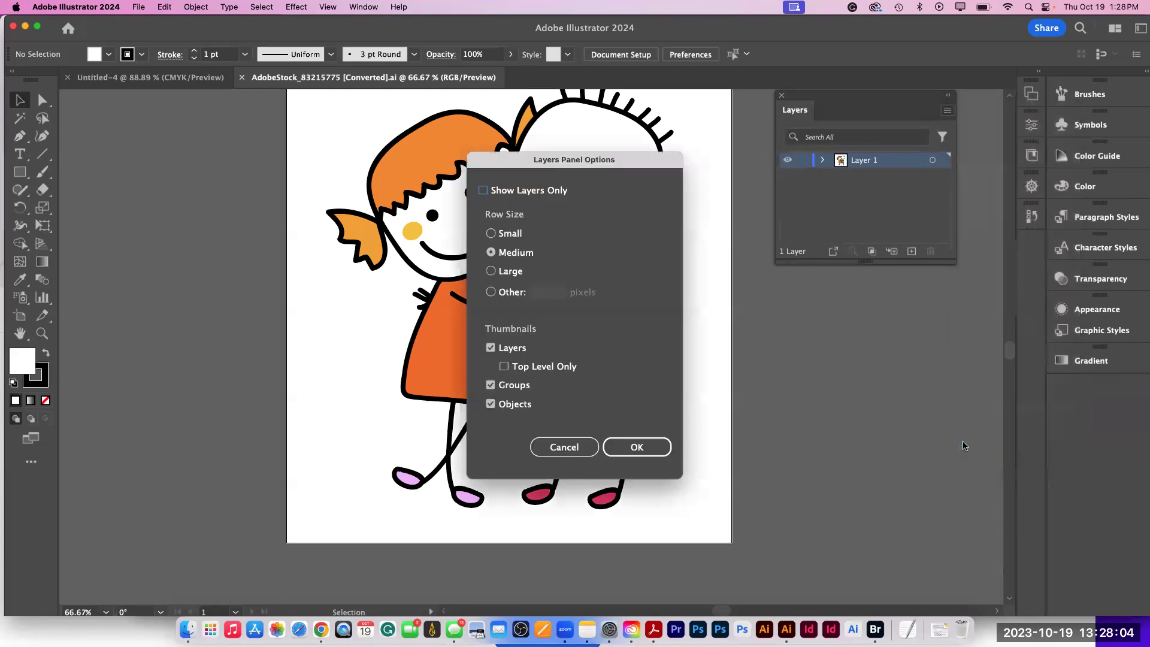
drag(546, 170, 613, 78)
click(557, 201)
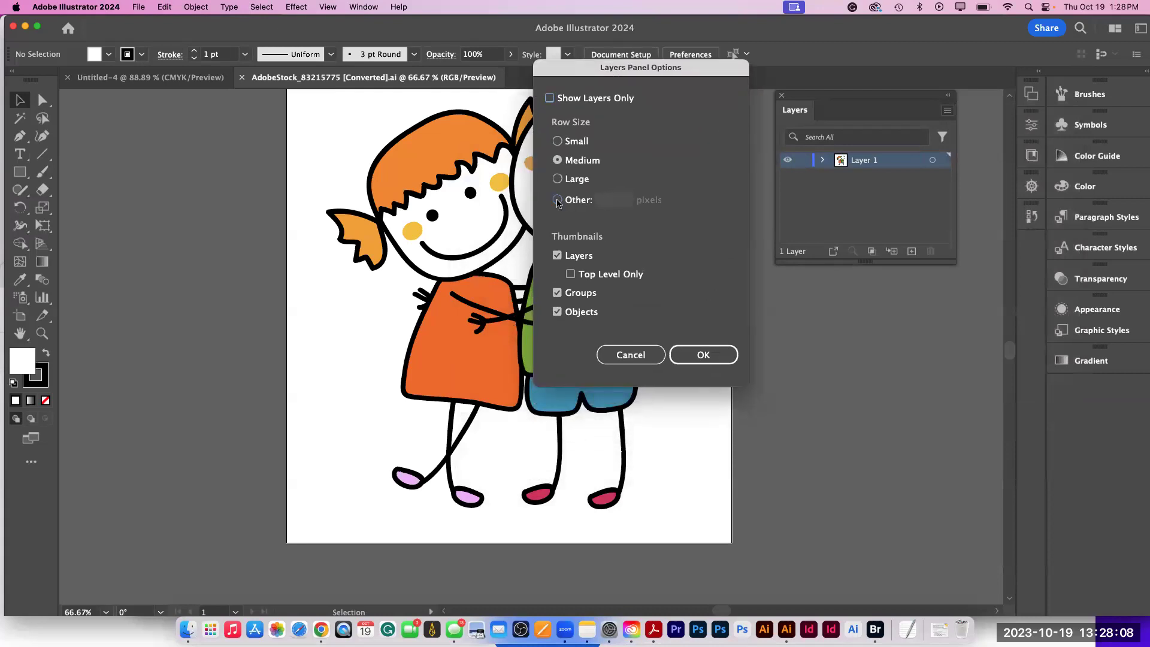
drag(619, 202, 595, 198)
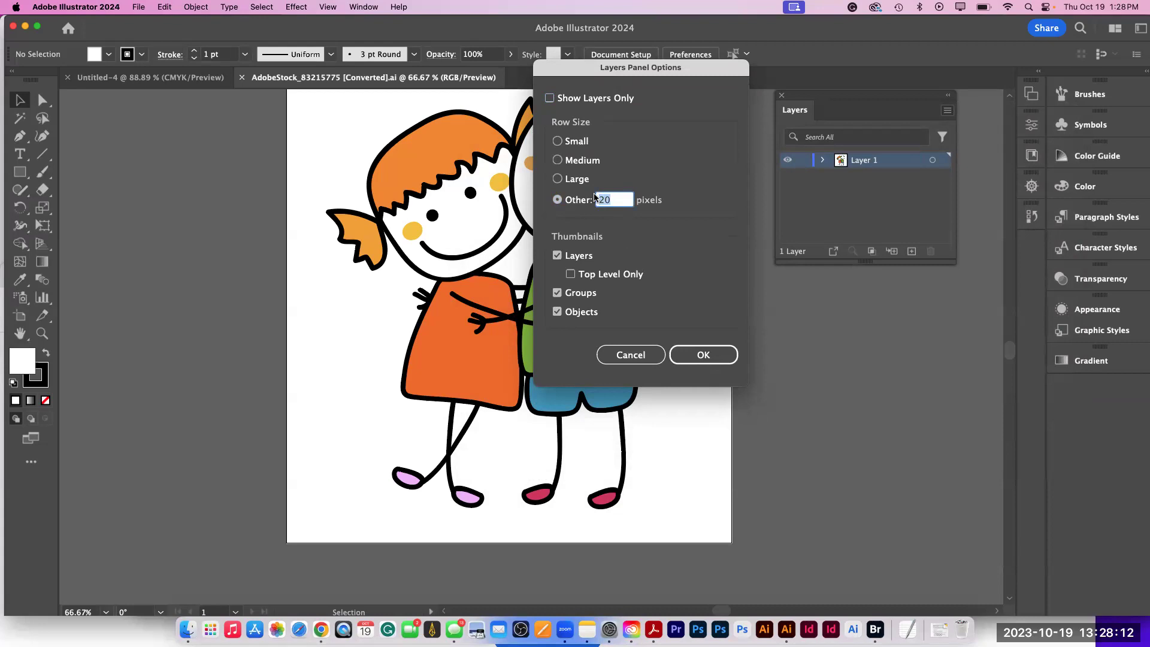
text(60)
click(701, 354)
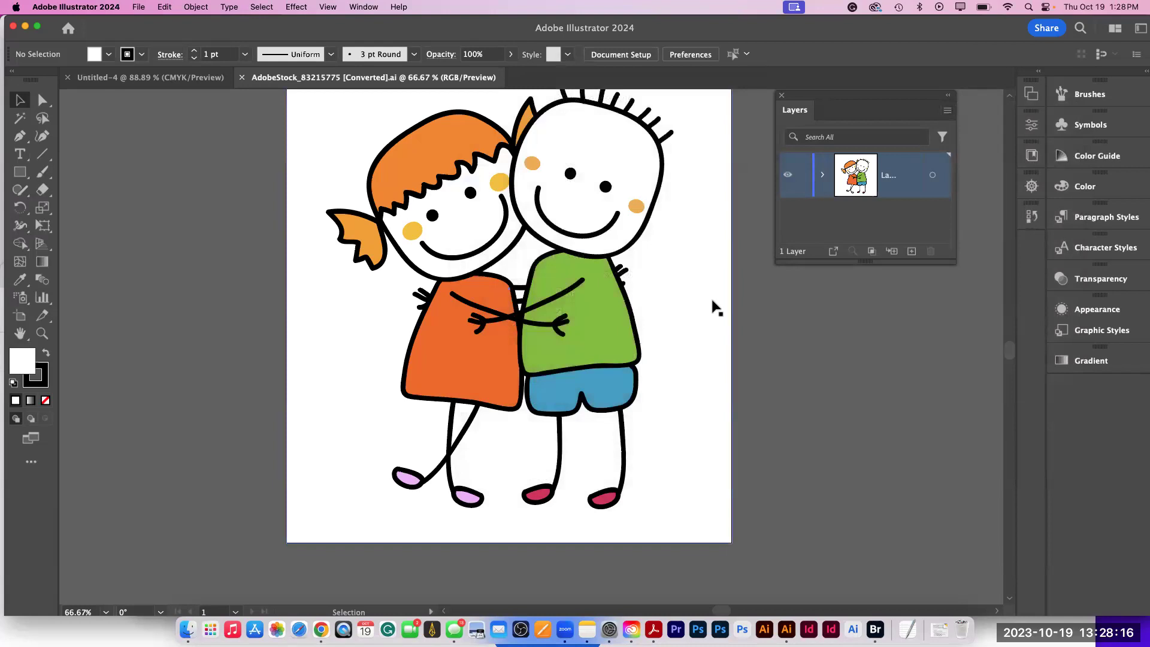
drag(865, 260, 866, 536)
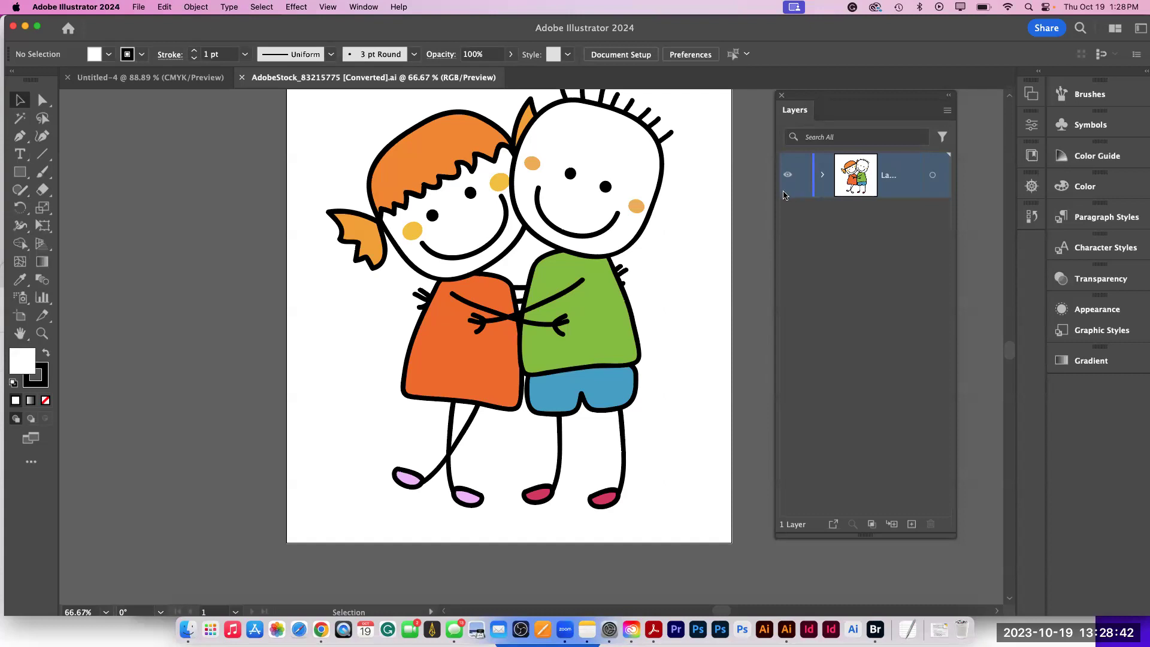
- Expand Layer 1 and its main group, widen the Layers panel, and select the arms group
click(822, 175)
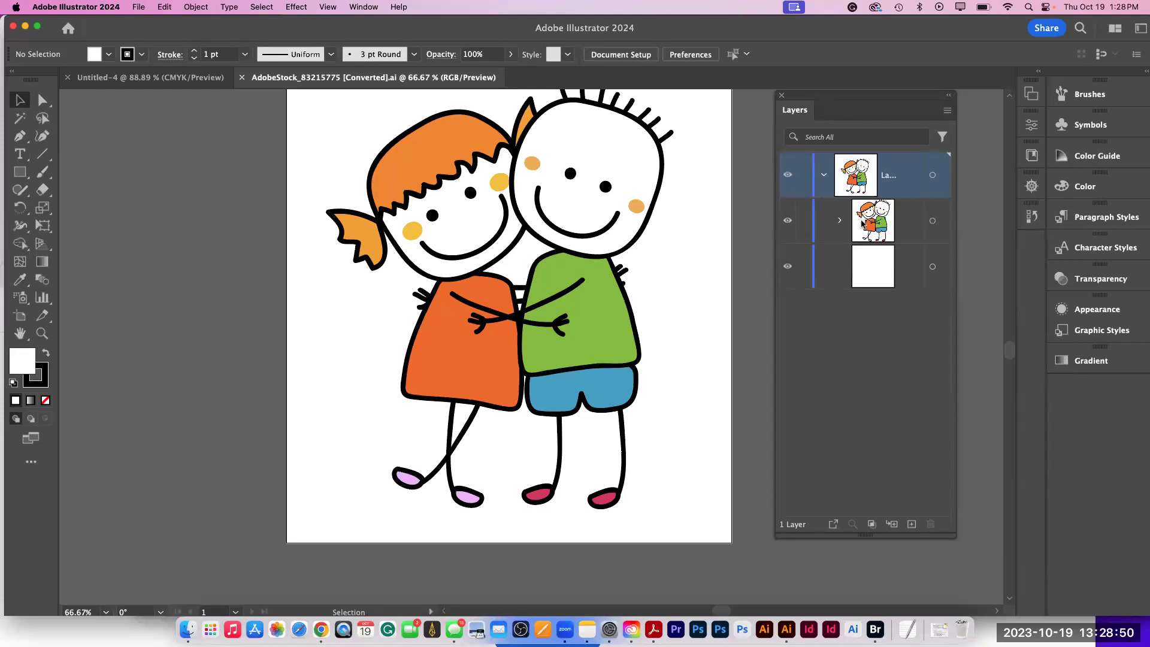
click(840, 221)
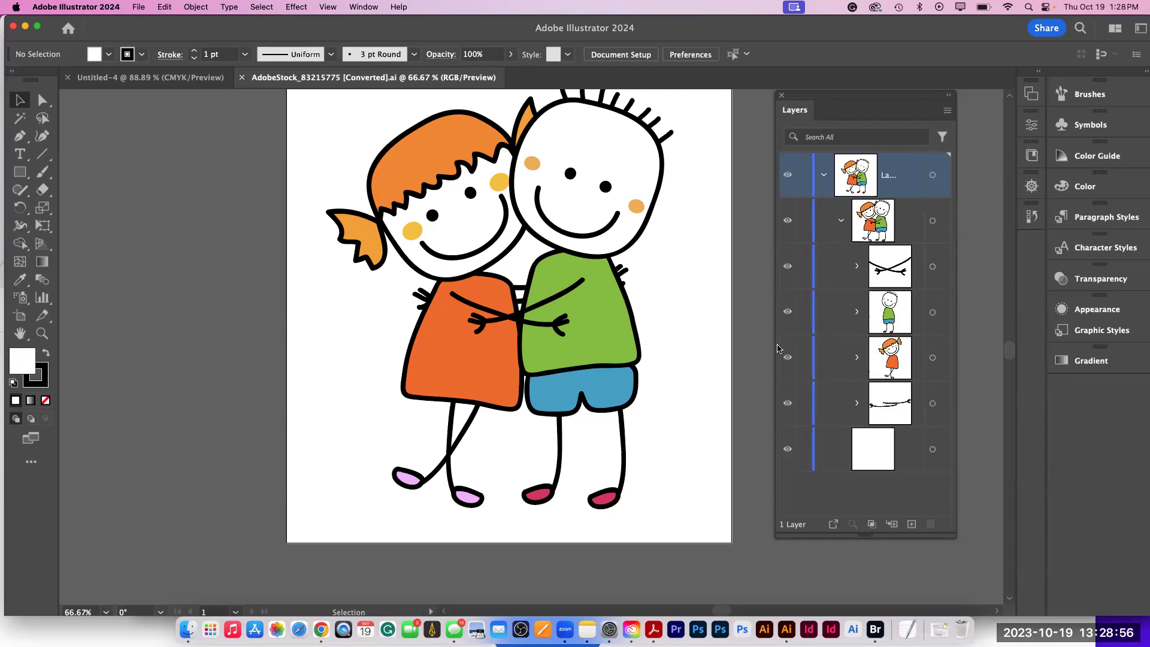
drag(774, 346, 702, 347)
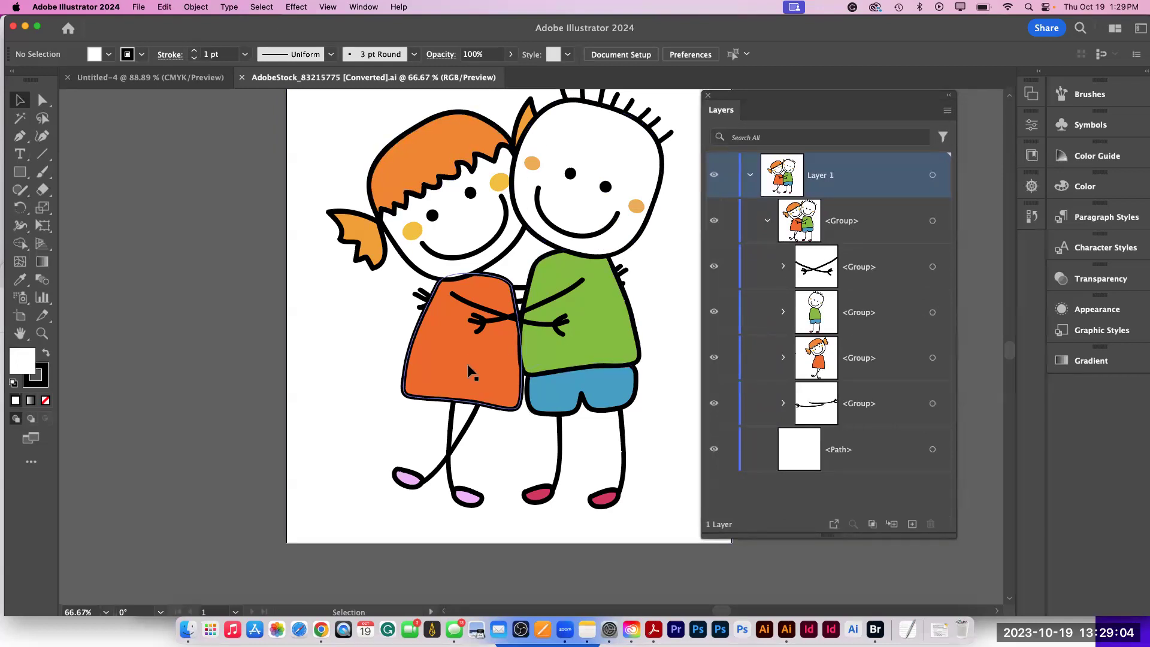
click(875, 267)
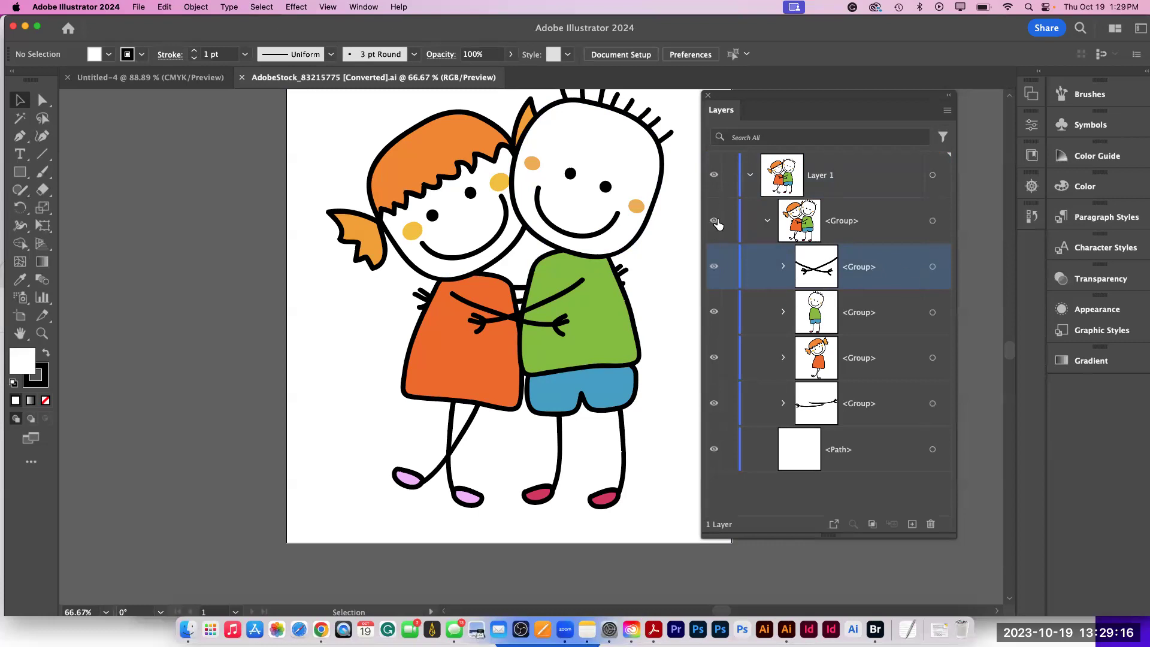
- Identify the first two sub-groups by toggling visibility and rename them Arms and boy
click(713, 267)
click(714, 266)
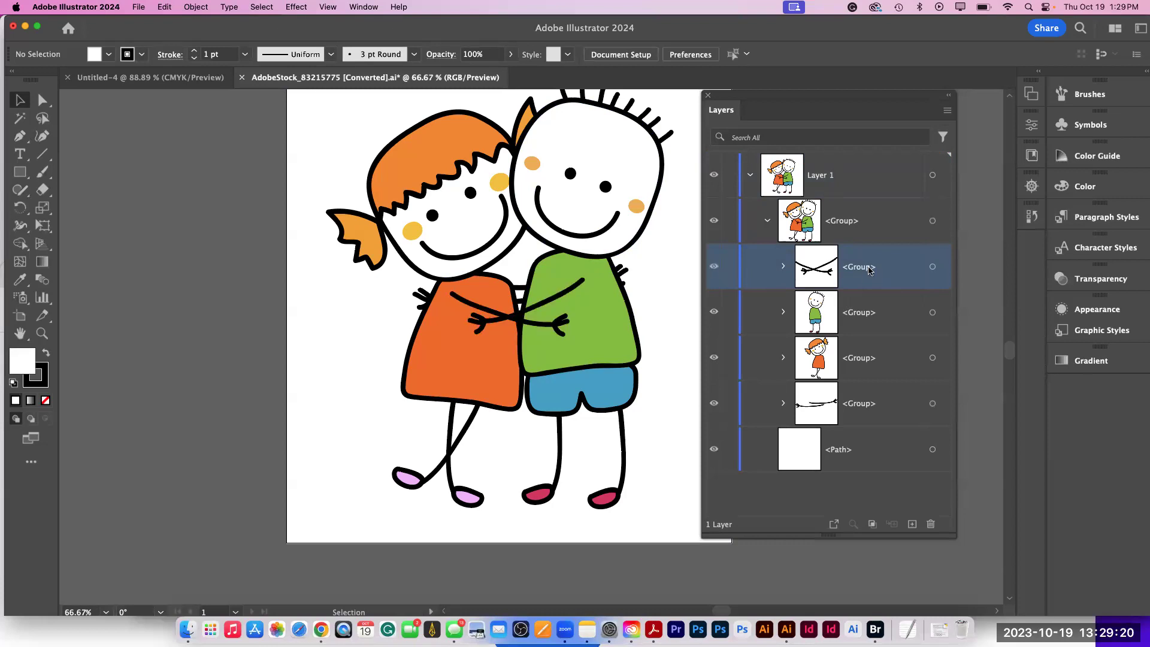
double_click(872, 267)
text(Arms)
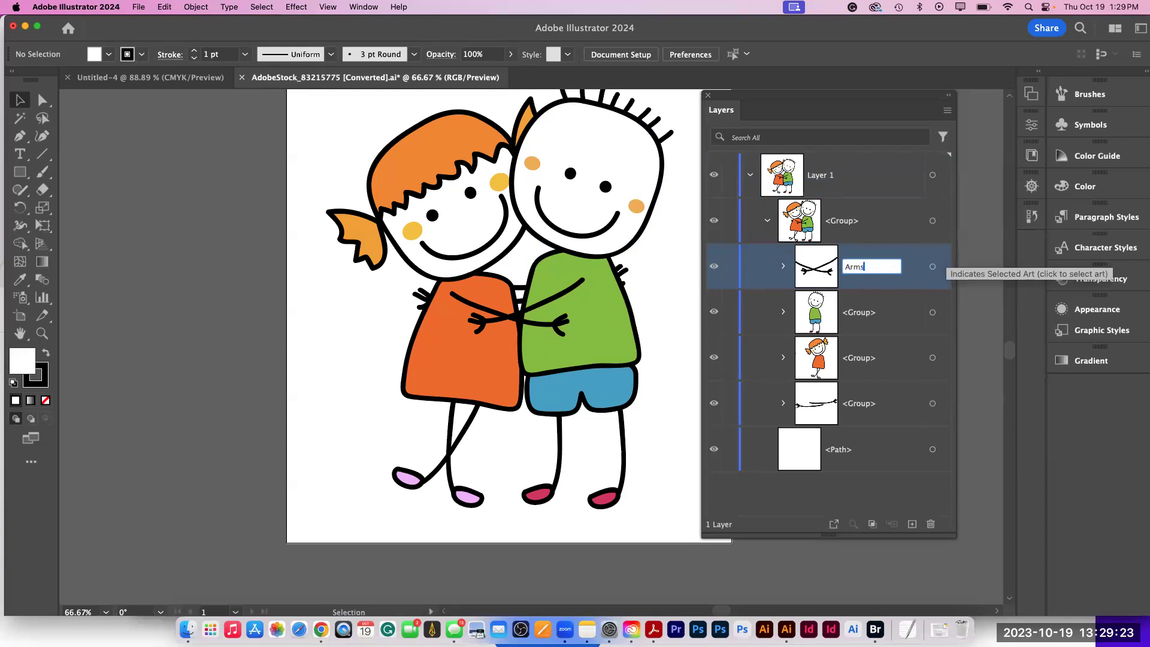
key(Return)
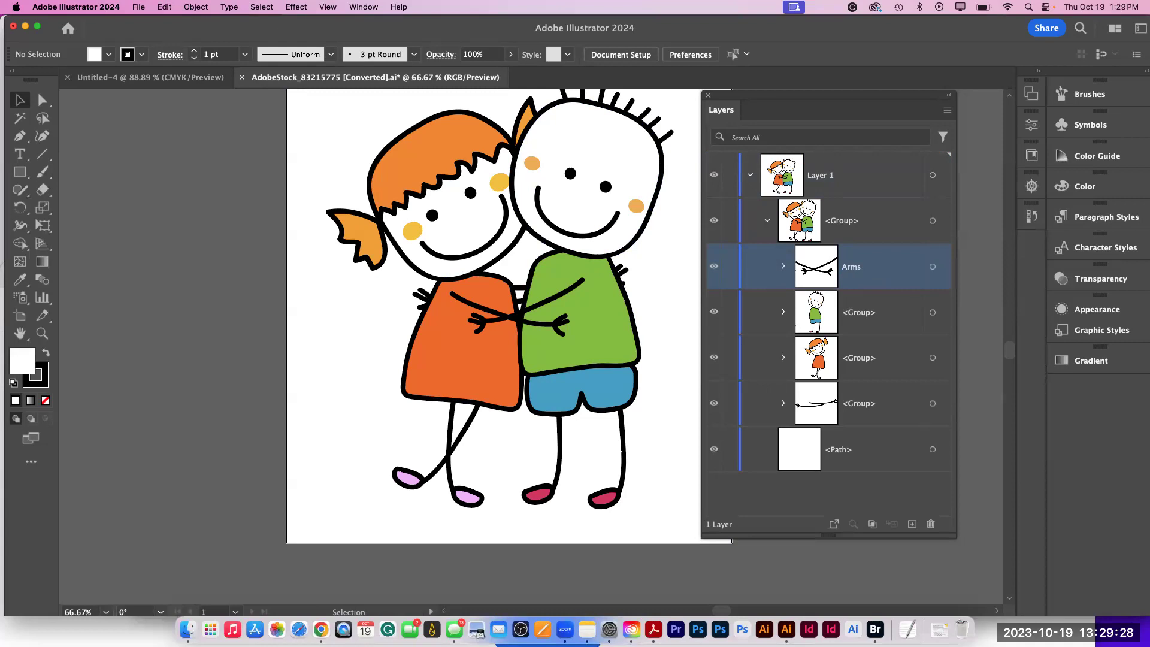
click(714, 312)
click(714, 311)
double_click(859, 312)
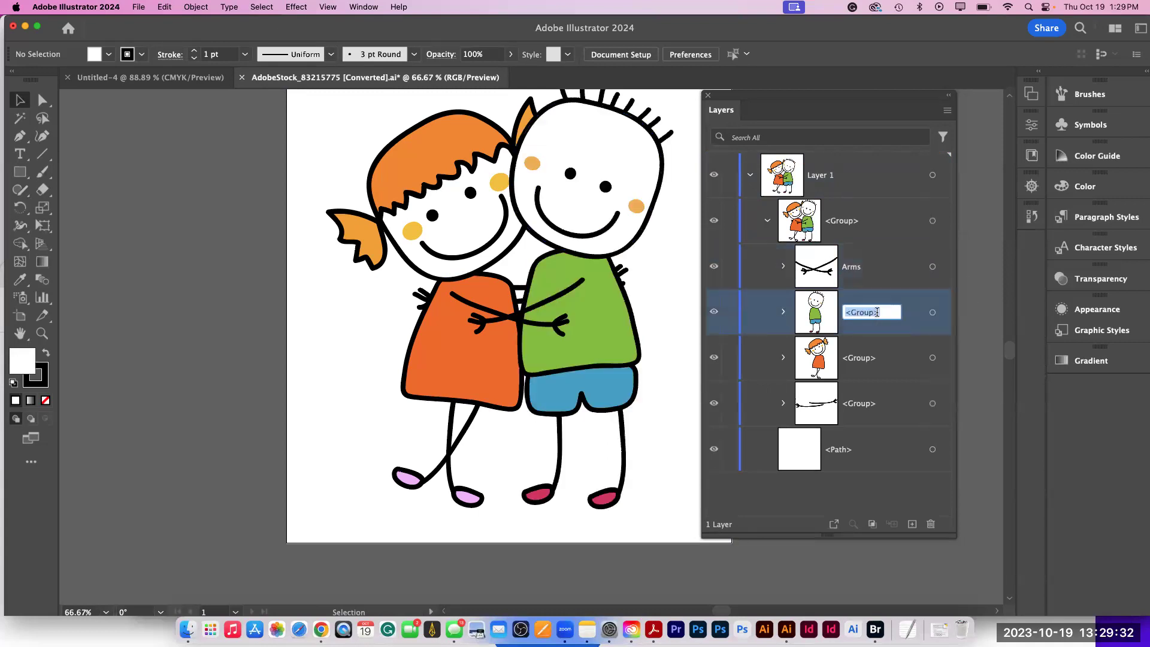
text(boy)
key(Return)
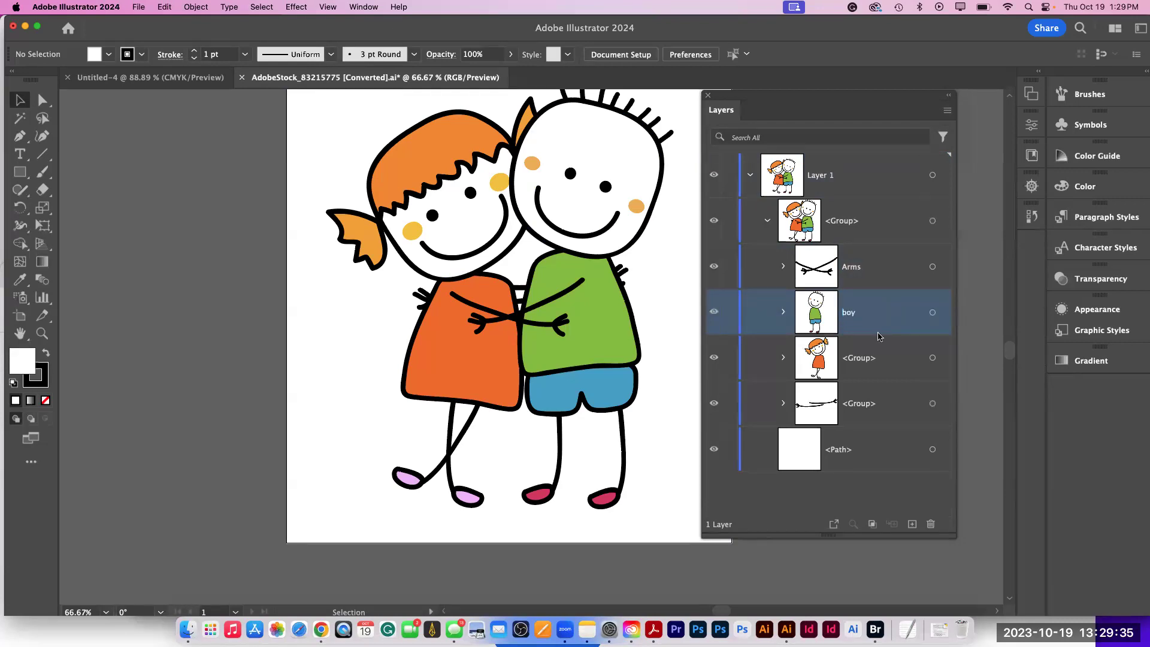
- Rename the remaining two sub-groups girl and Backarms
double_click(861, 359)
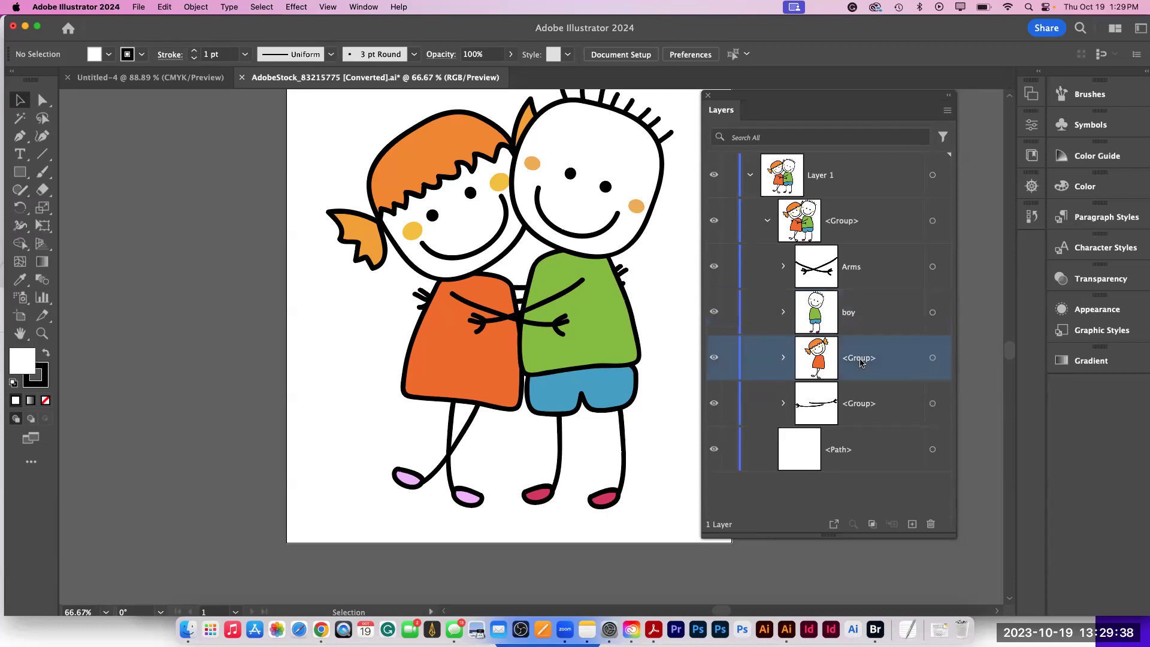
text(girl)
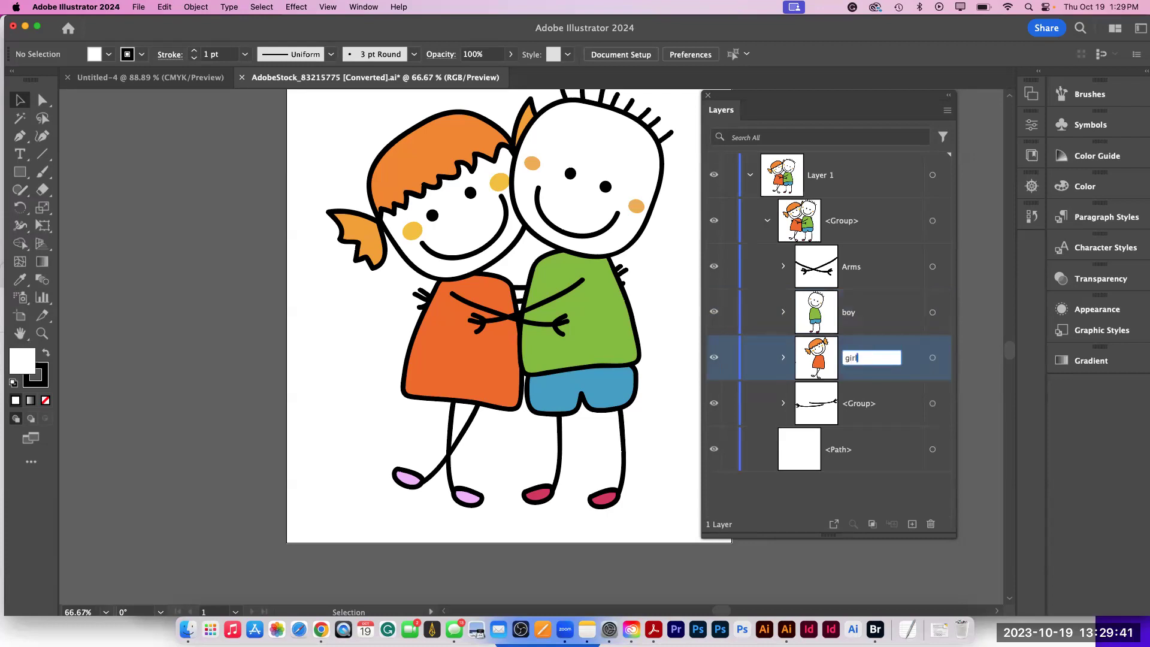
key(Return)
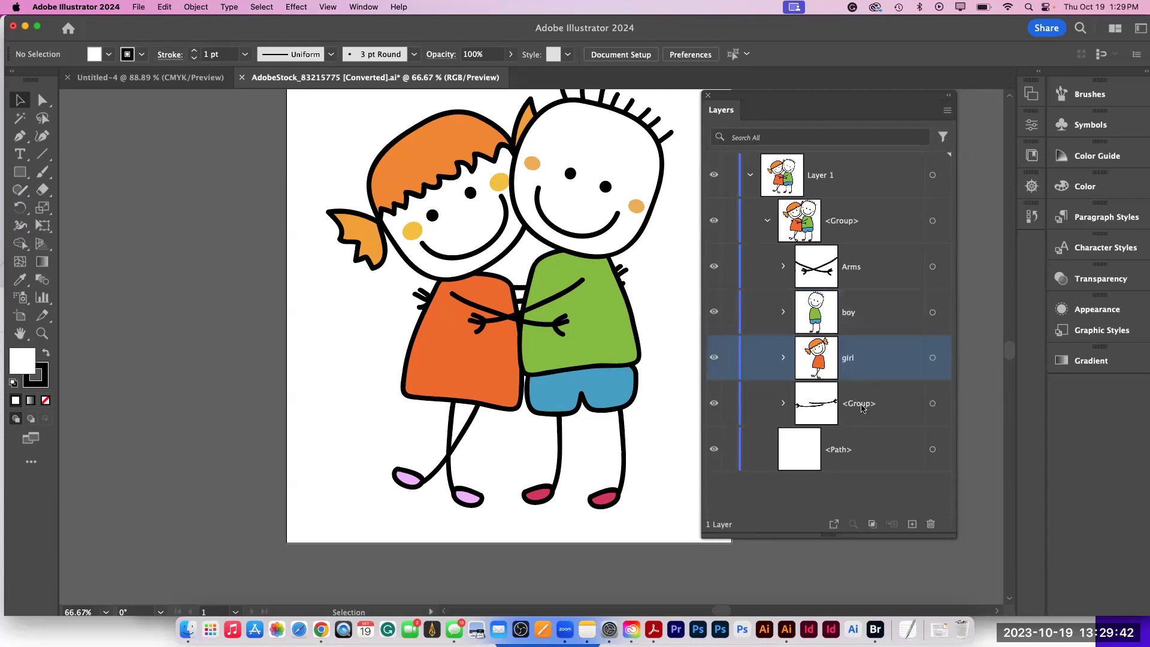
double_click(861, 404)
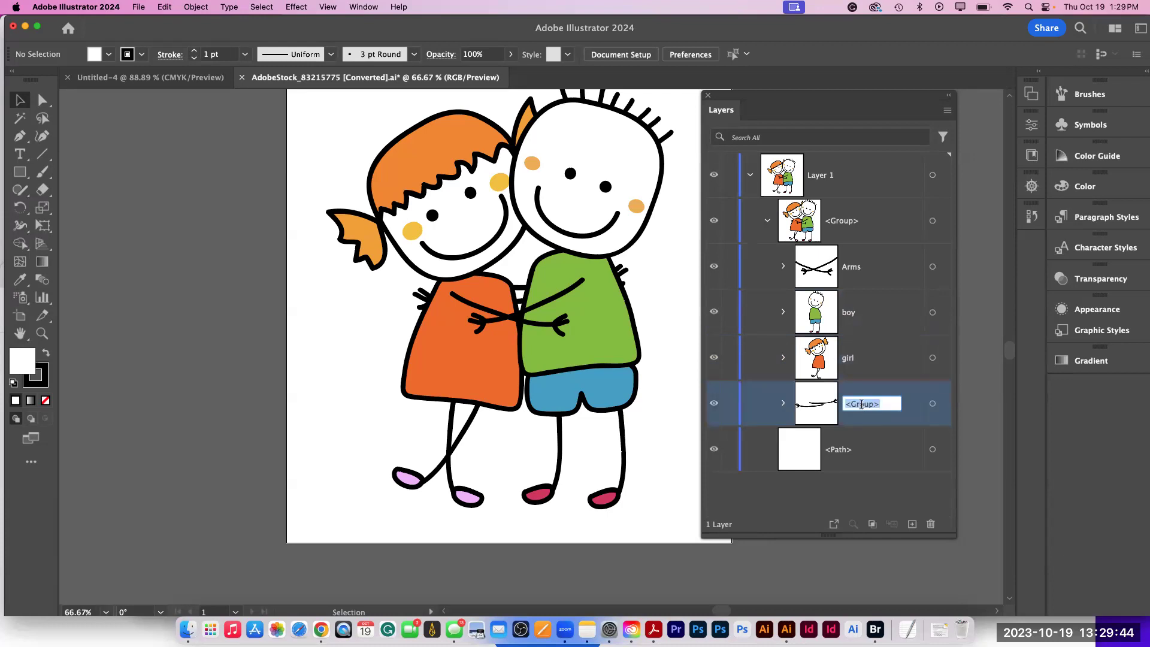
text(Backarms)
key(Return)
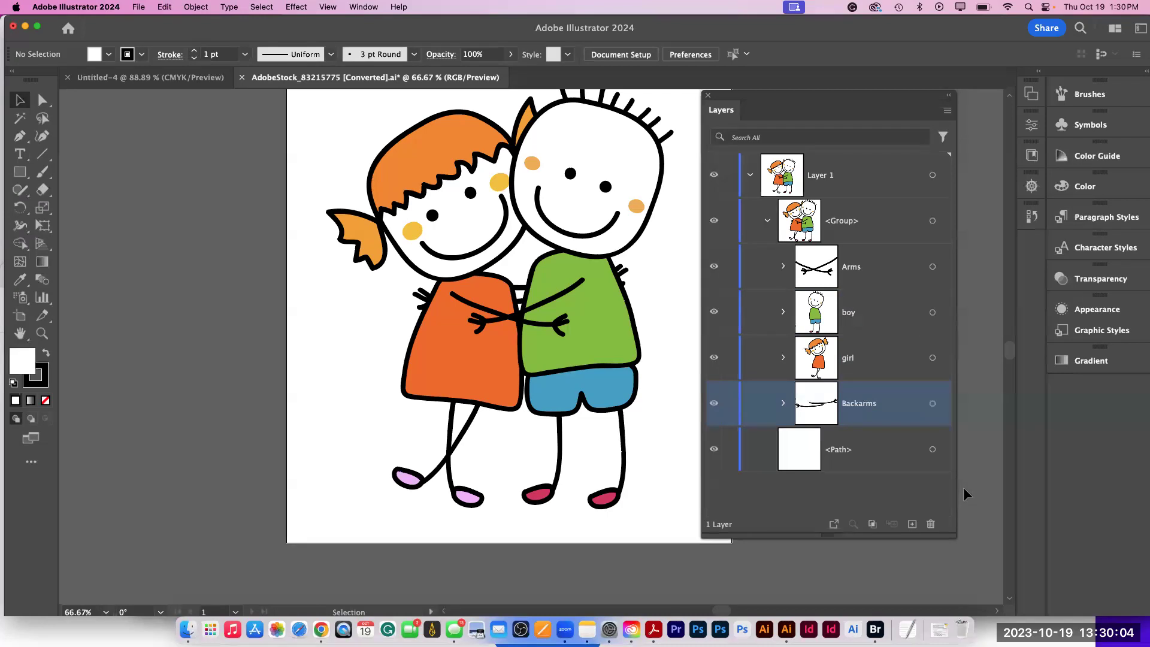
- Rename the top <Group> containing both kids to 'kids hugging'
click(933, 449)
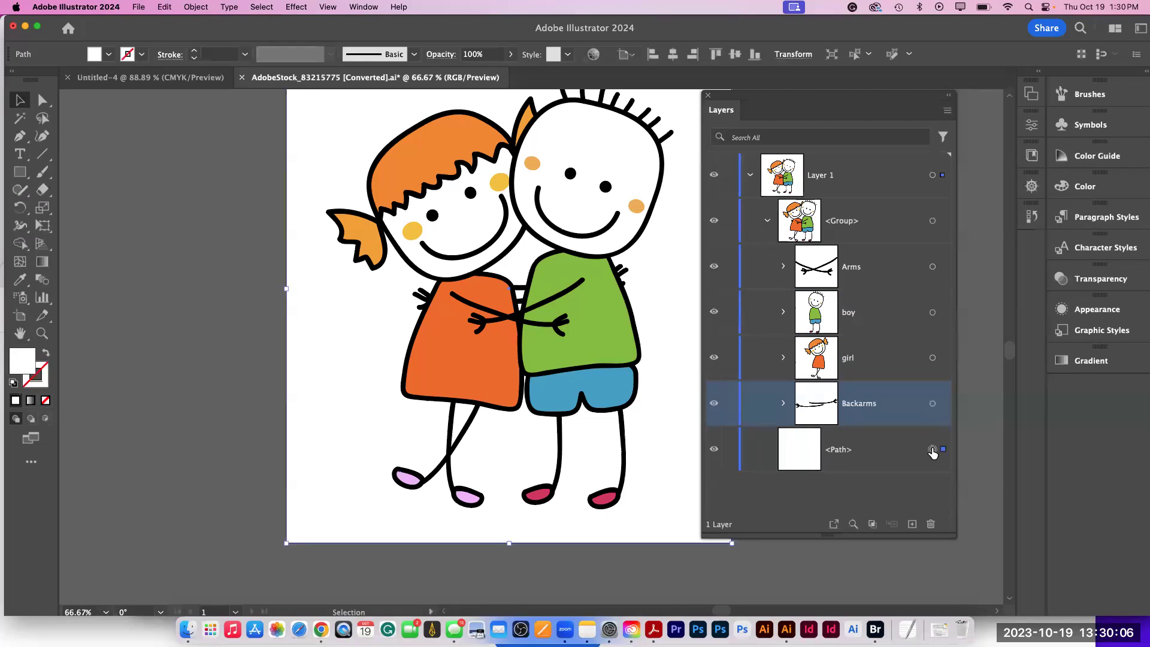
click(852, 483)
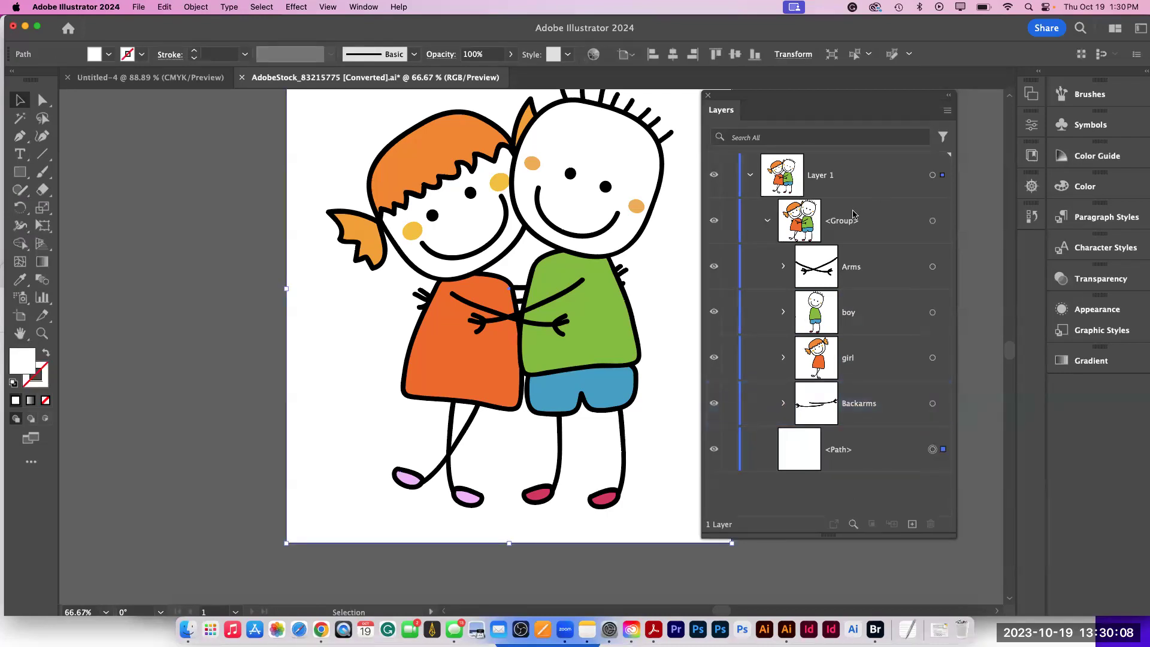
double_click(846, 221)
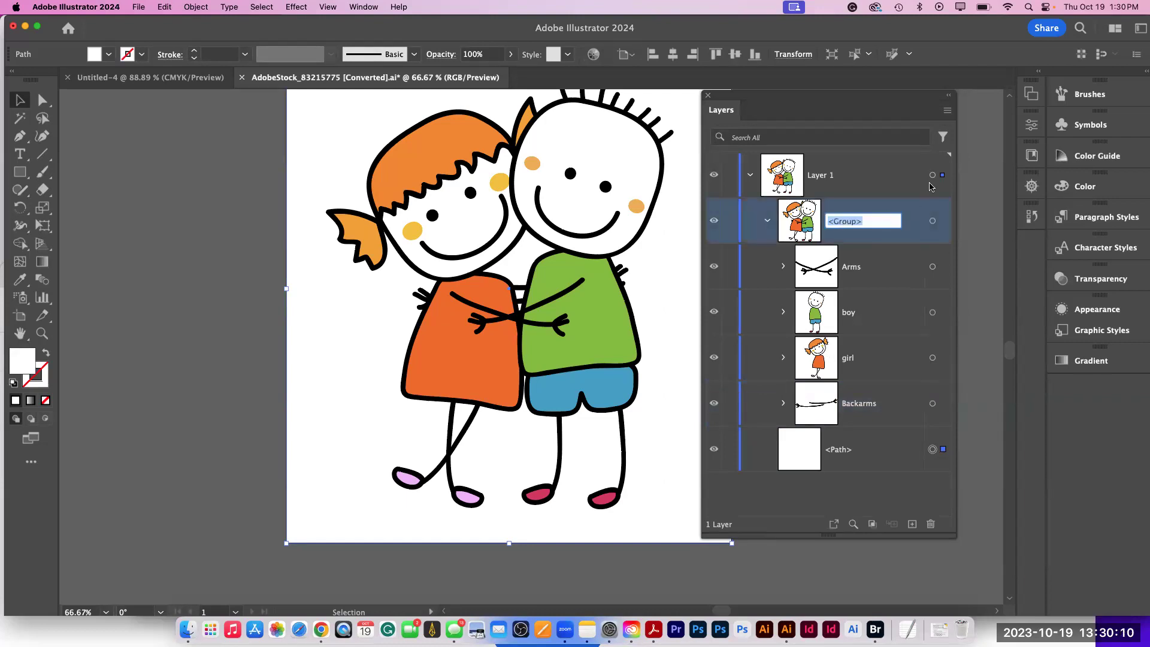
text(kids hugging)
key(Return)
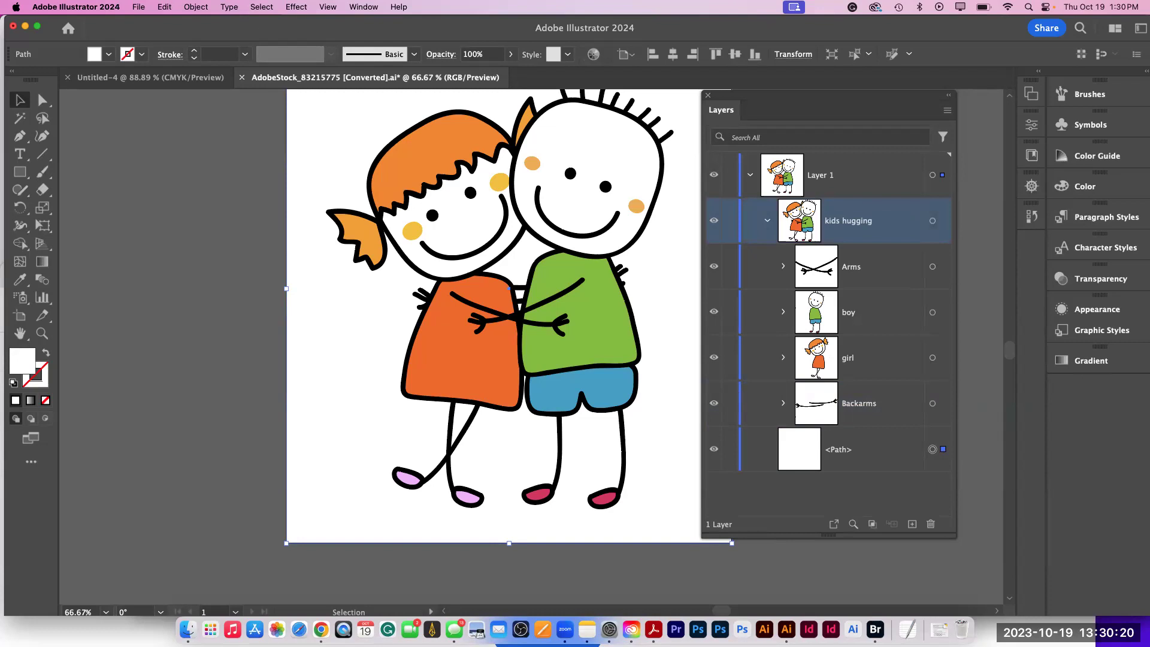
- Inspect the Arms and boy groups, expanding Arms to its two paths, then collapse kids hugging
click(863, 268)
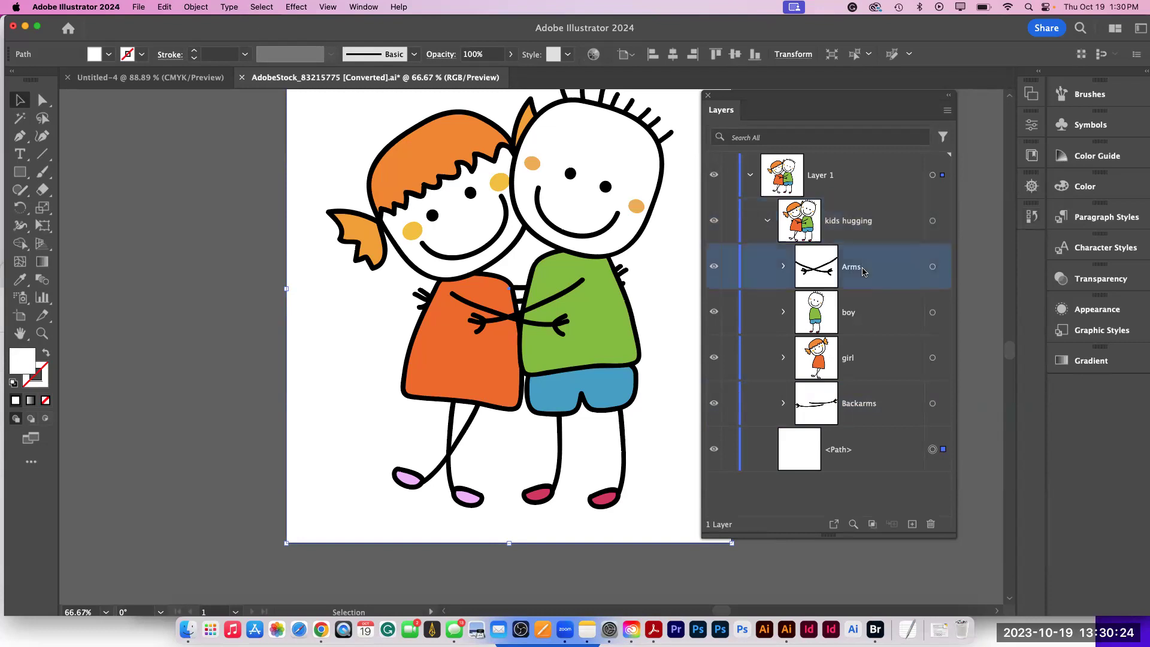
click(862, 306)
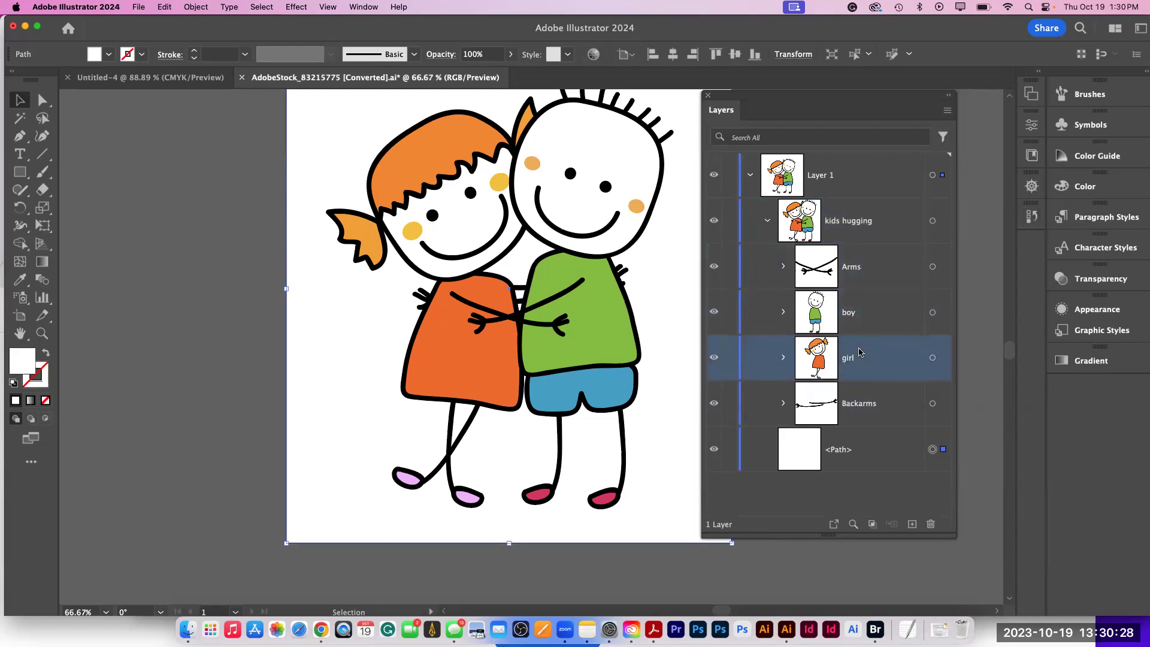
click(784, 267)
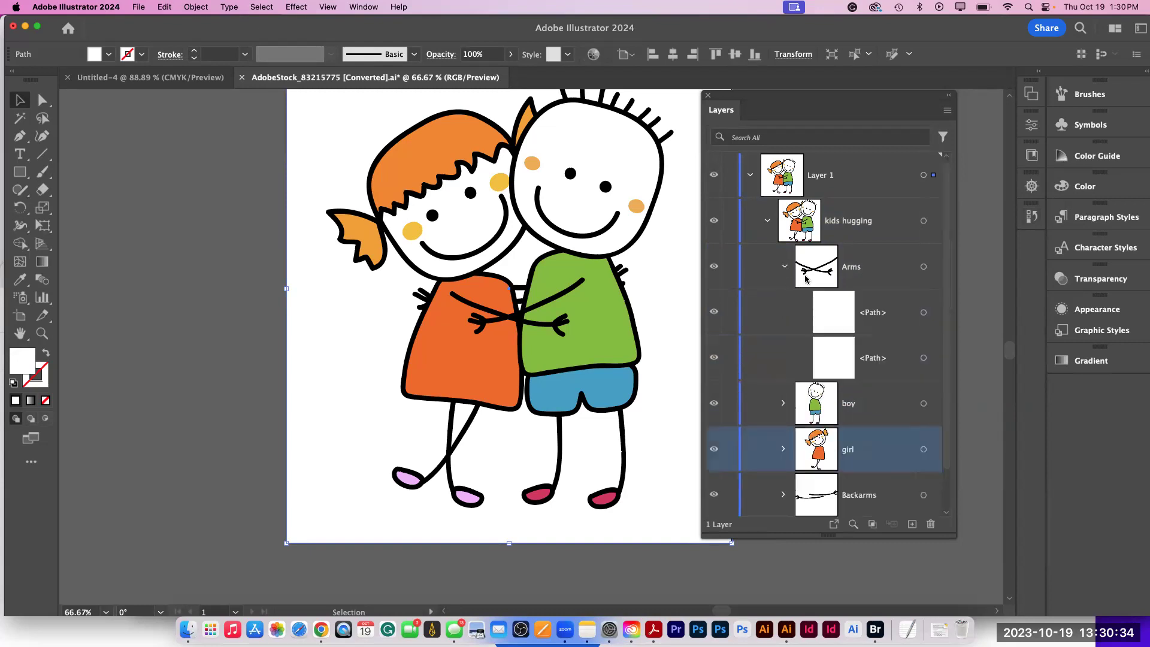
click(883, 319)
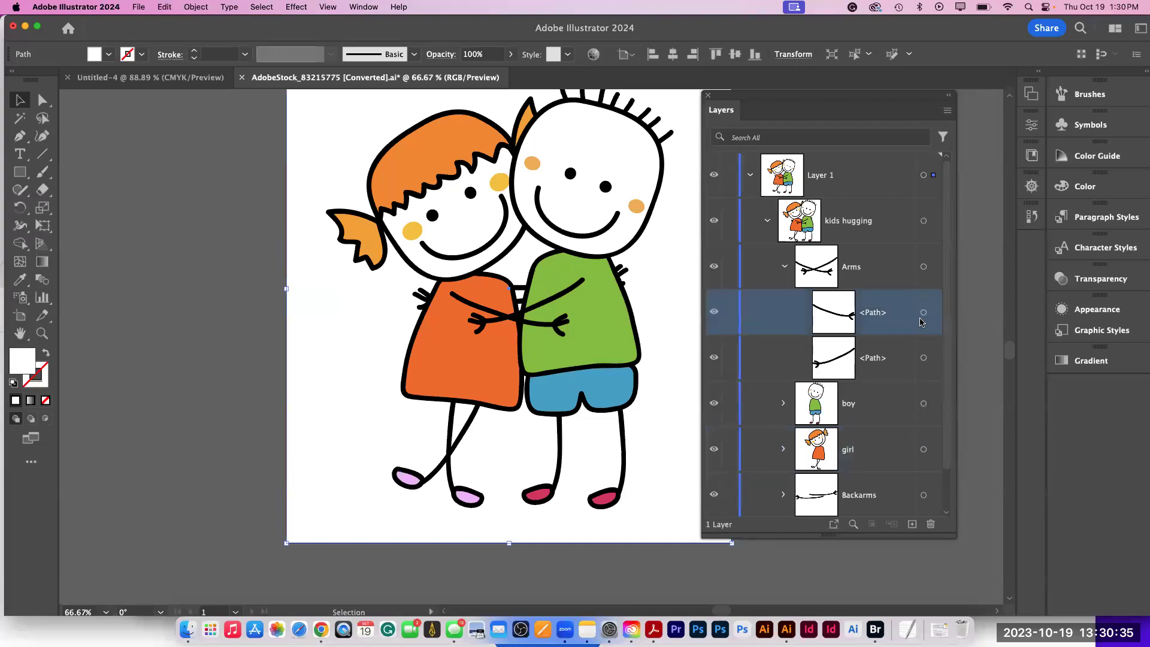
click(767, 221)
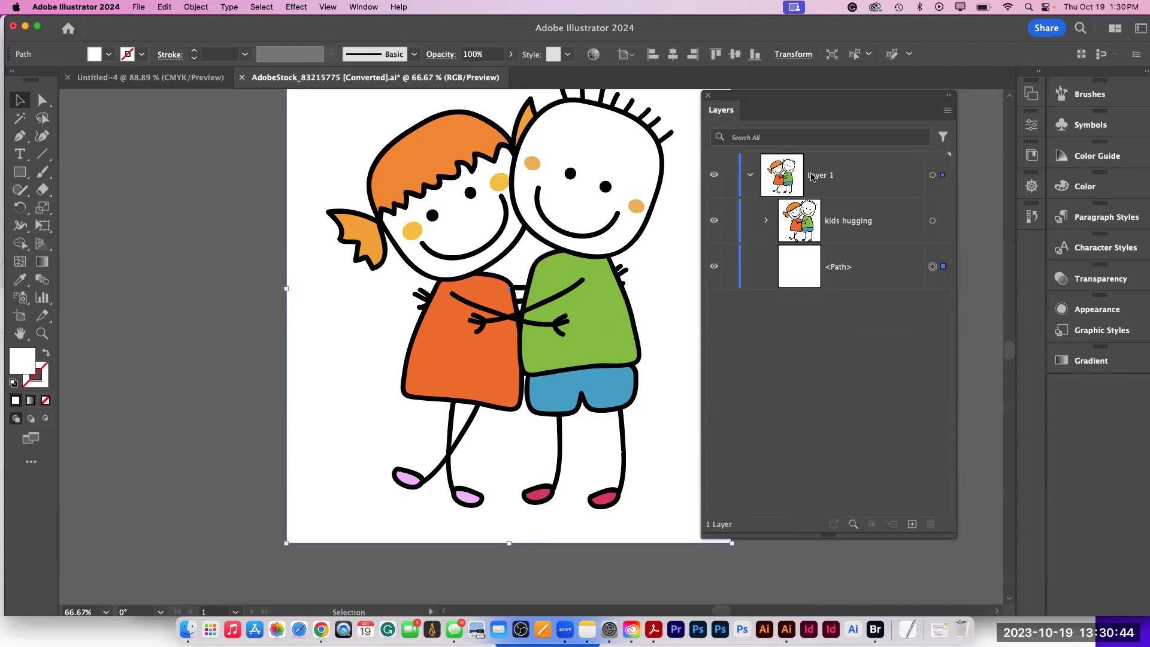
- Rename Layer 1 to 'kids', collapse it, and target it to select all its artwork
double_click(884, 172)
text(kids)
key(Return)
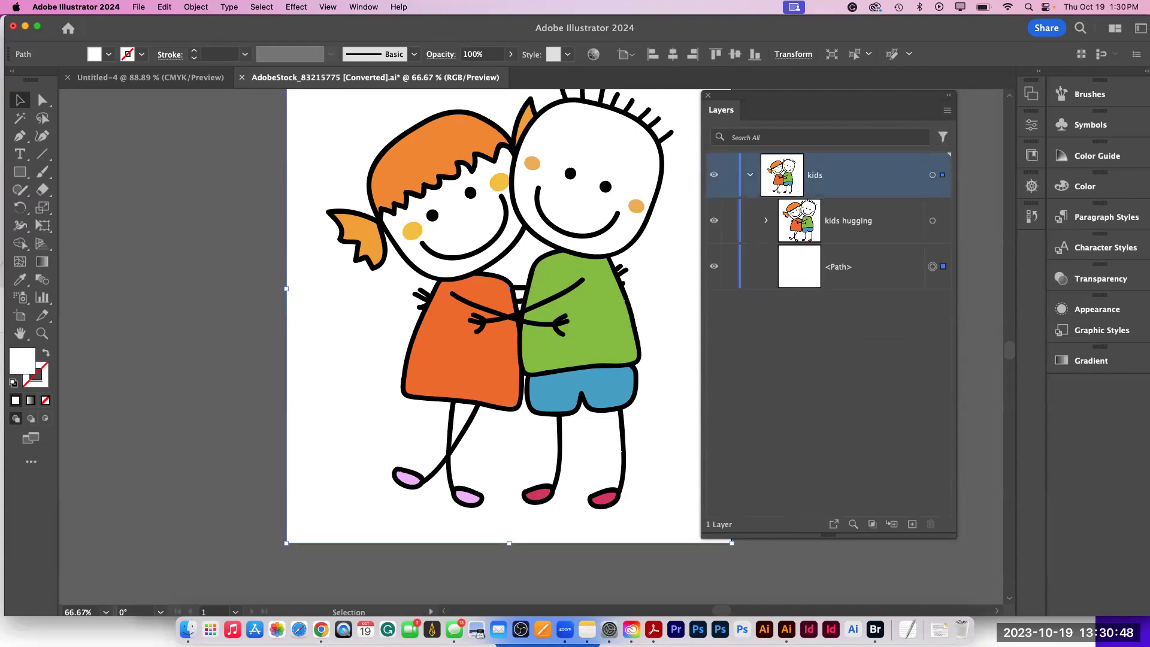
click(750, 174)
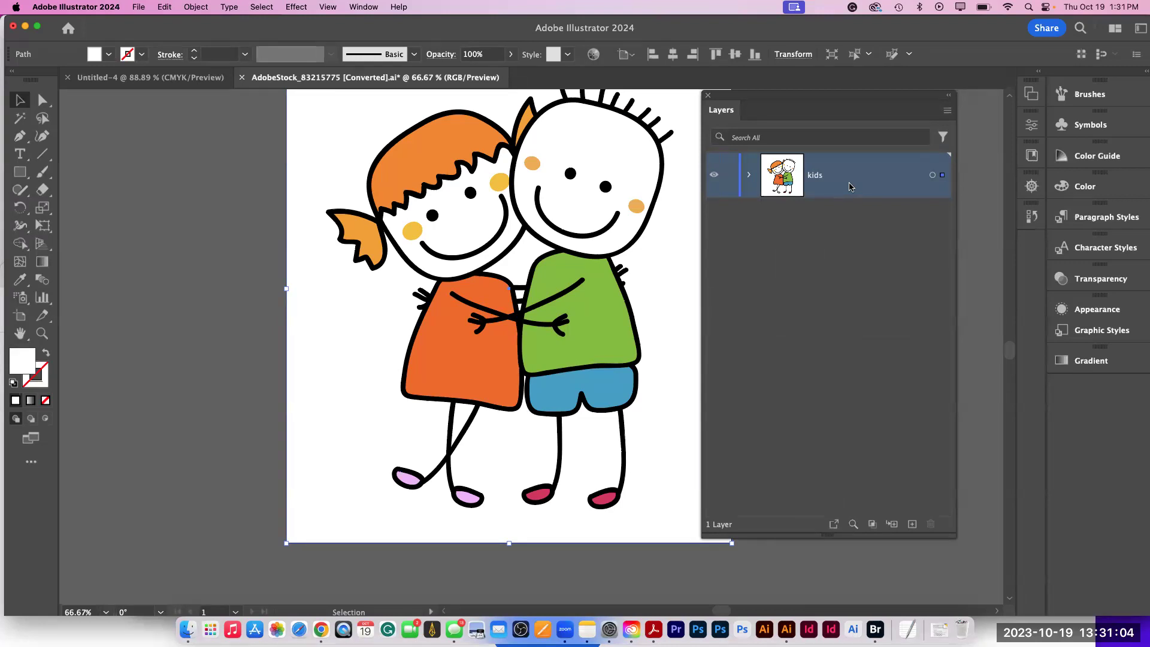
click(933, 178)
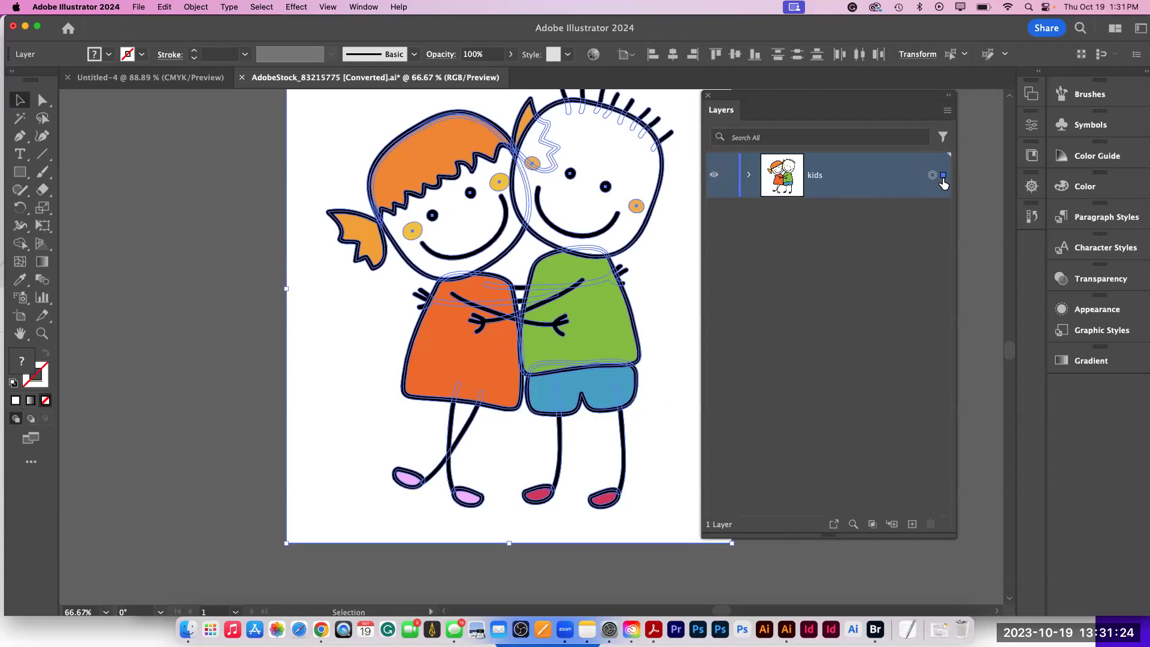
double_click(884, 175)
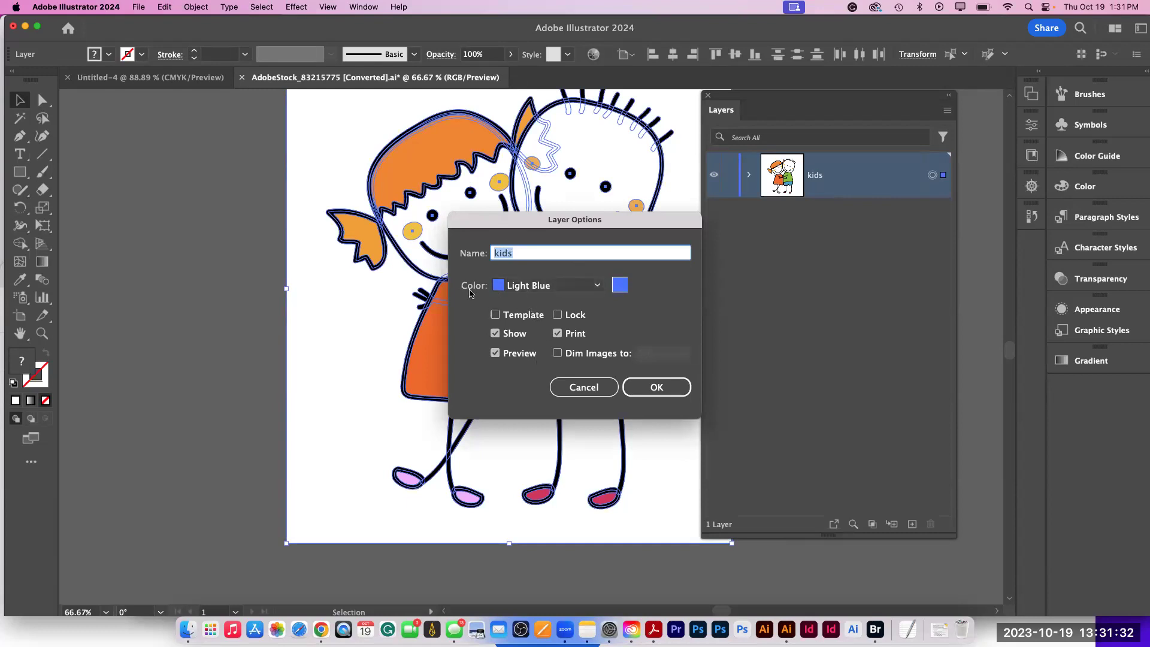
click(514, 290)
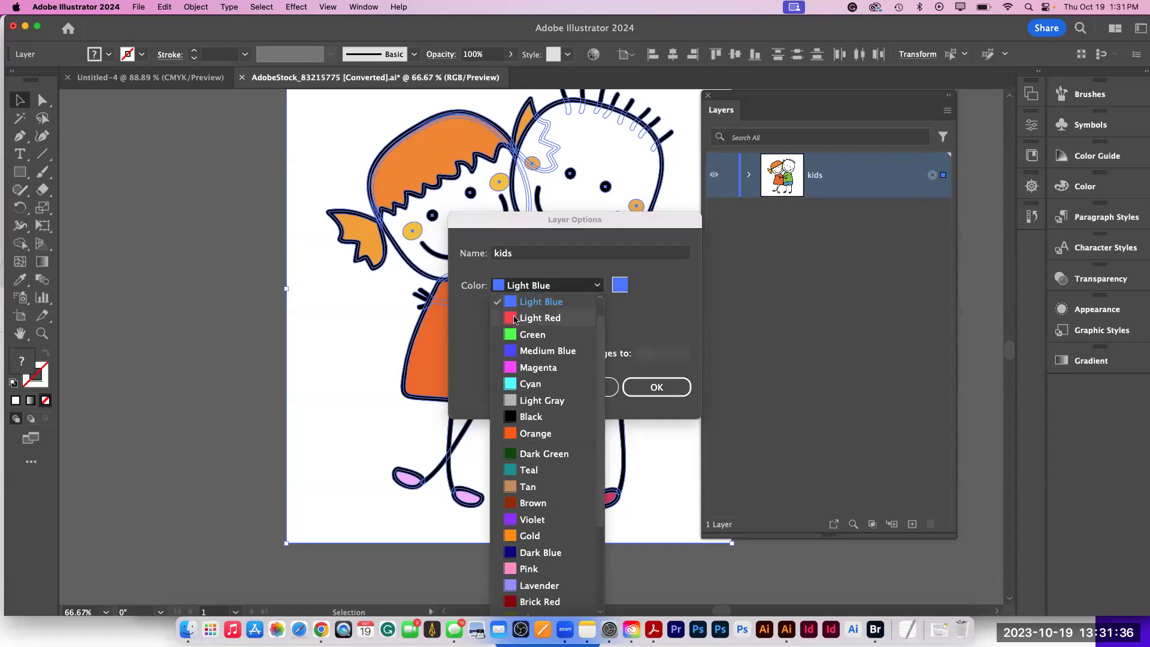
click(514, 318)
click(655, 387)
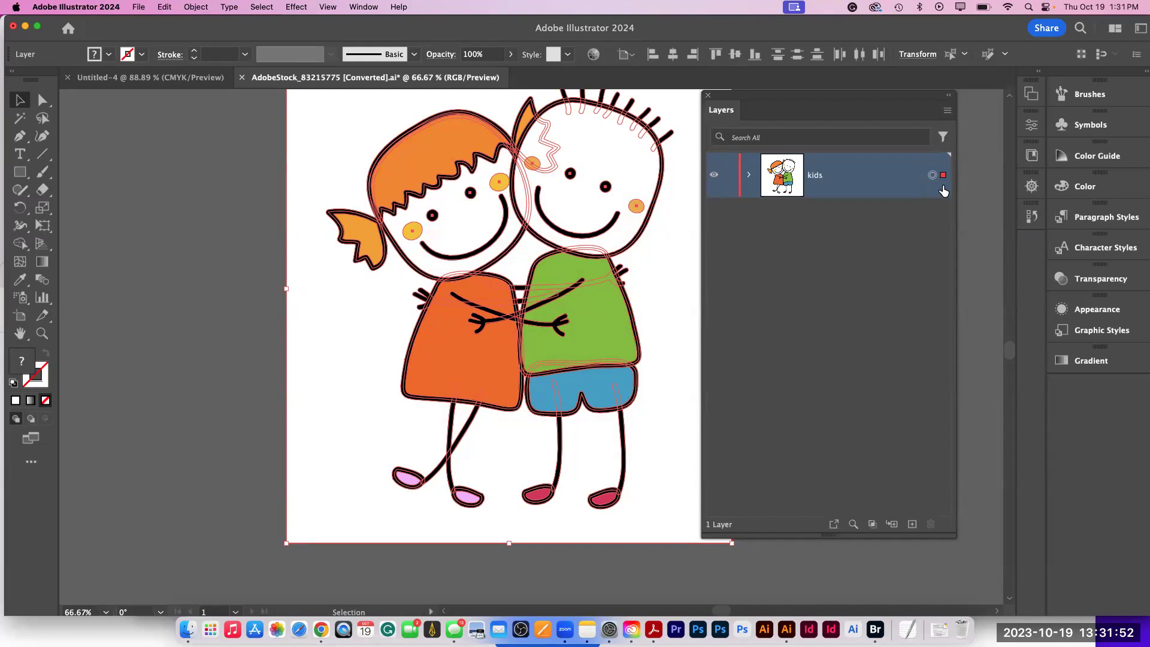
double_click(894, 181)
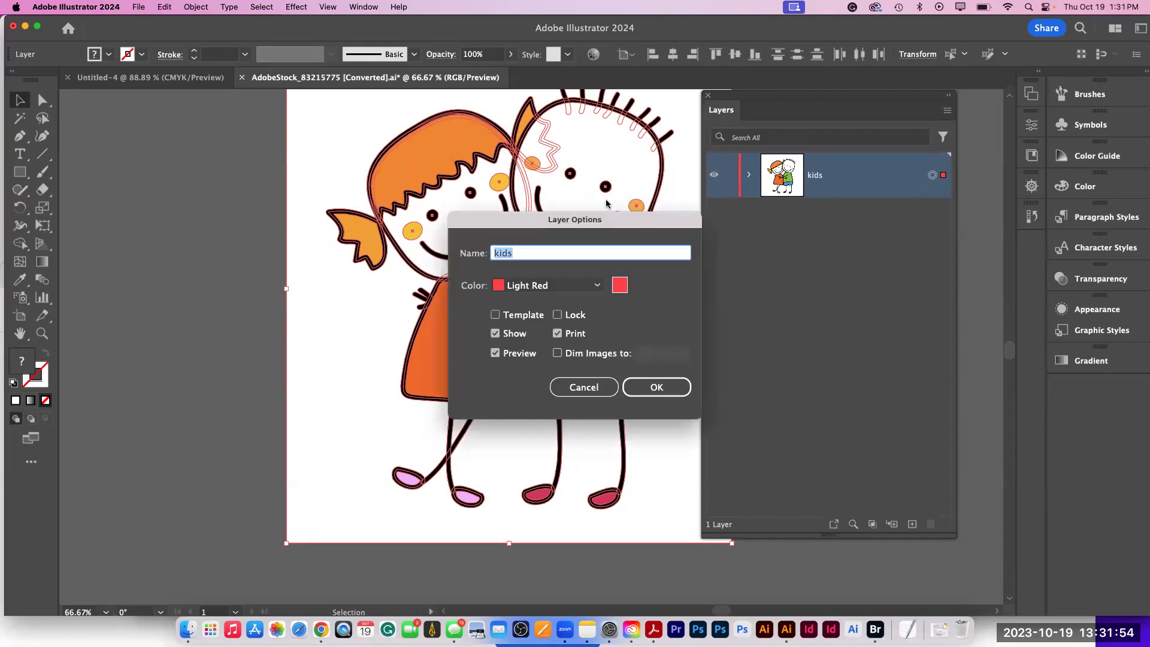
click(515, 286)
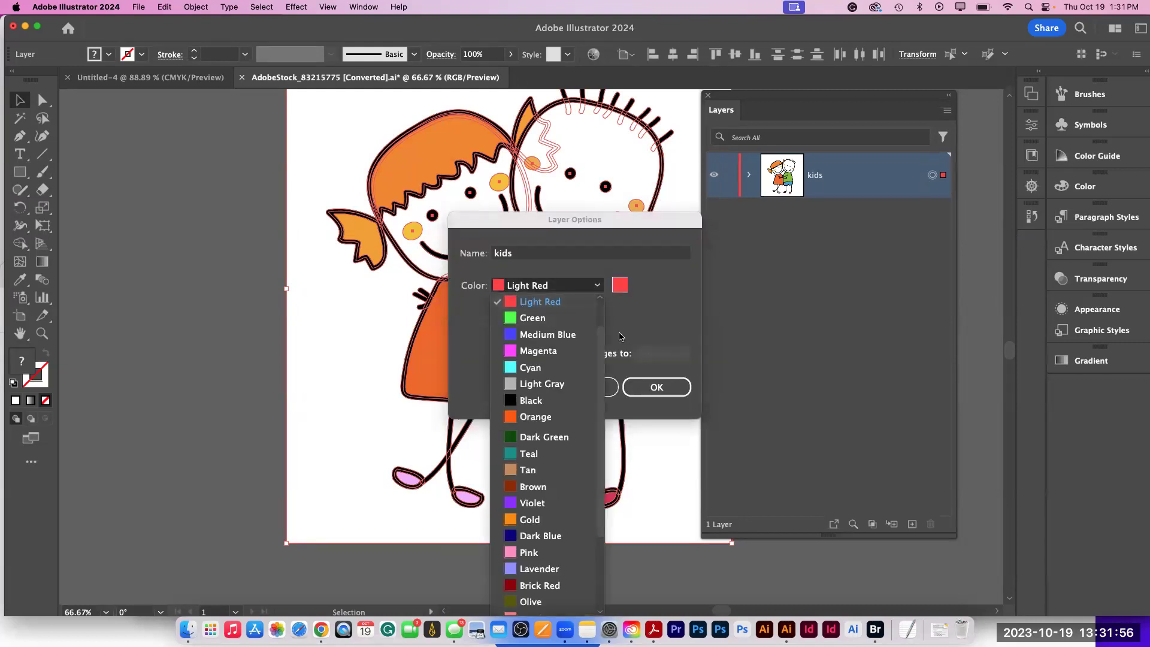
scroll(575, 330, up, 2)
click(554, 324)
click(568, 291)
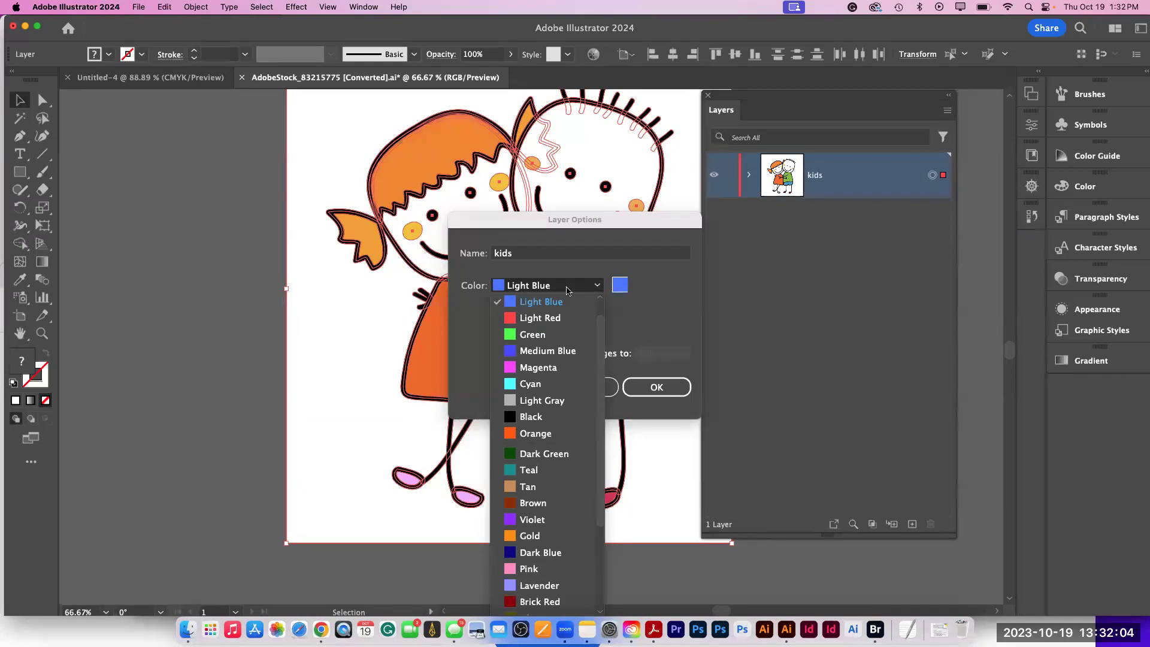
click(653, 389)
click(652, 391)
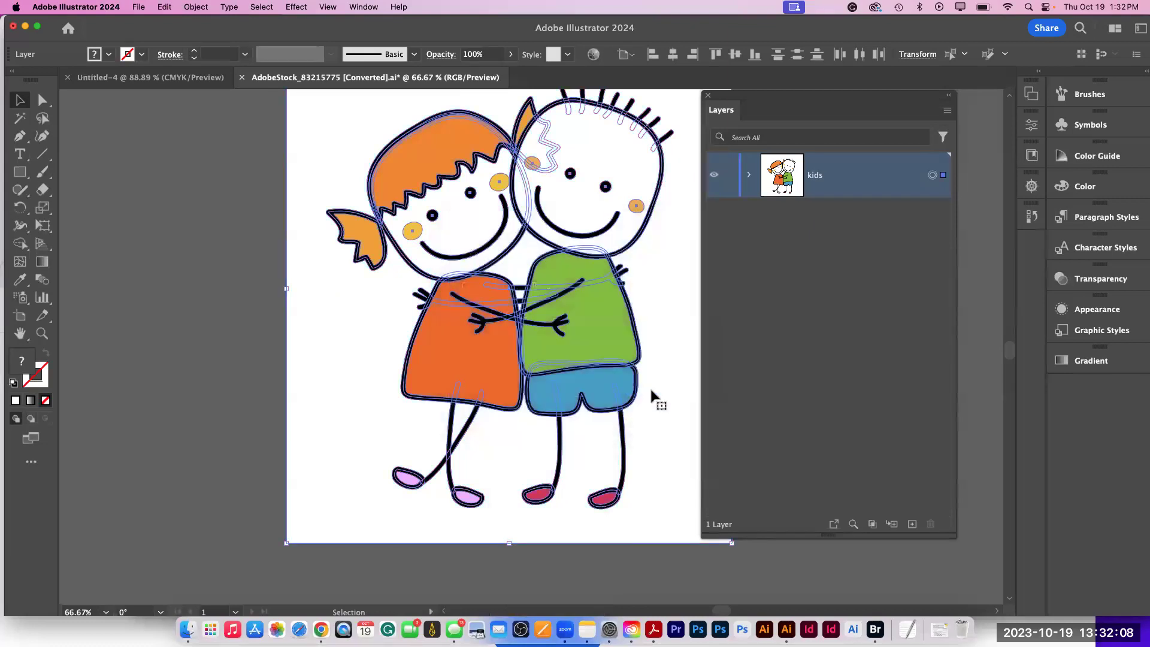
click(841, 372)
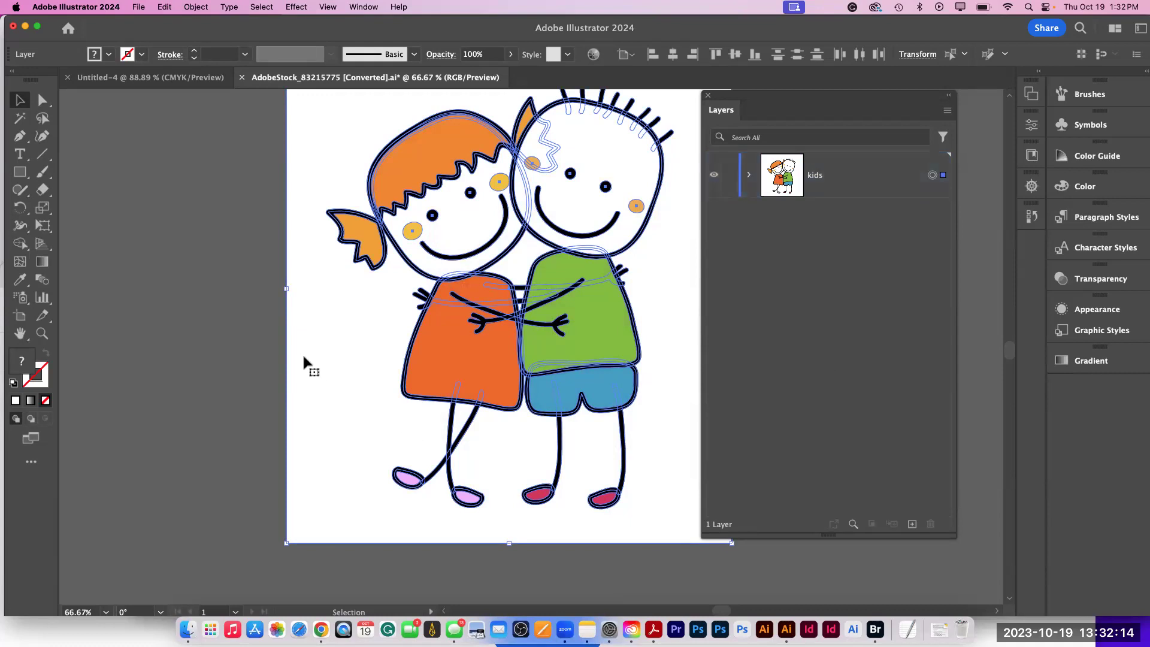
- Deselect all, expand kids and kids hugging, collapse Arms, and target the Arms group
click(214, 357)
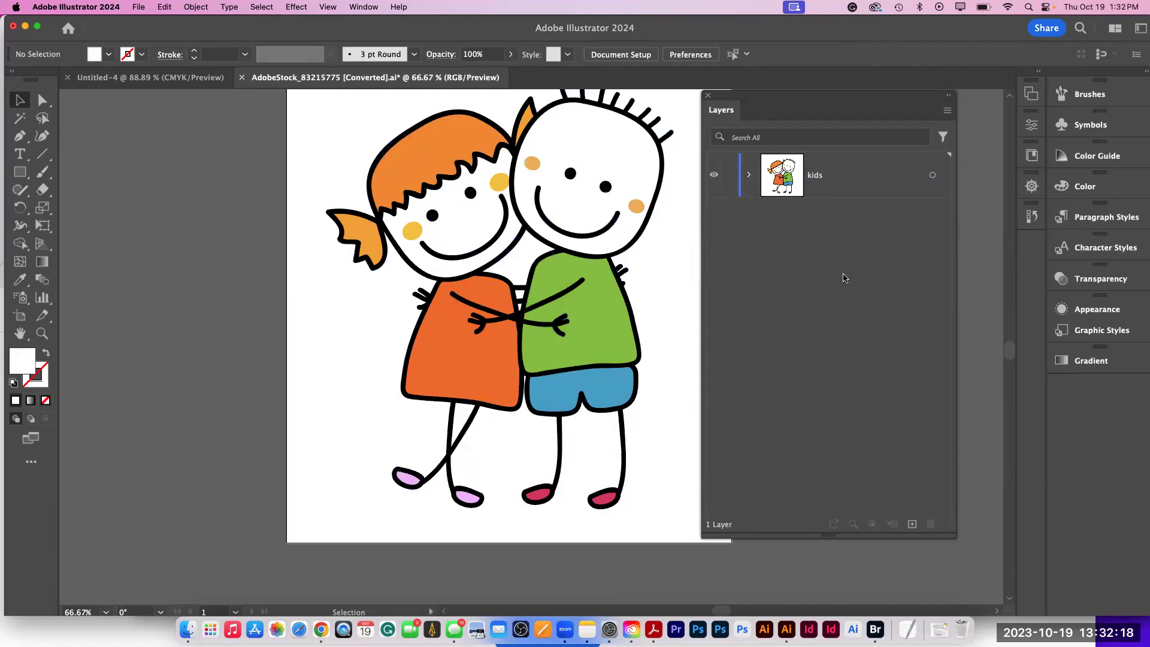
click(748, 176)
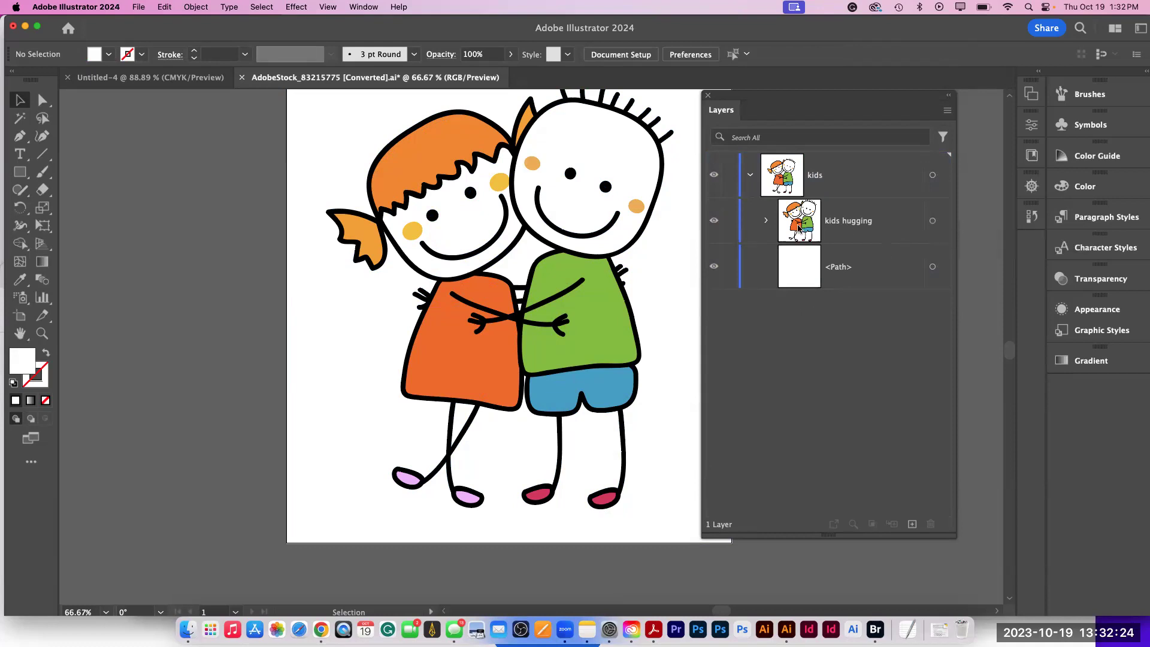
click(766, 223)
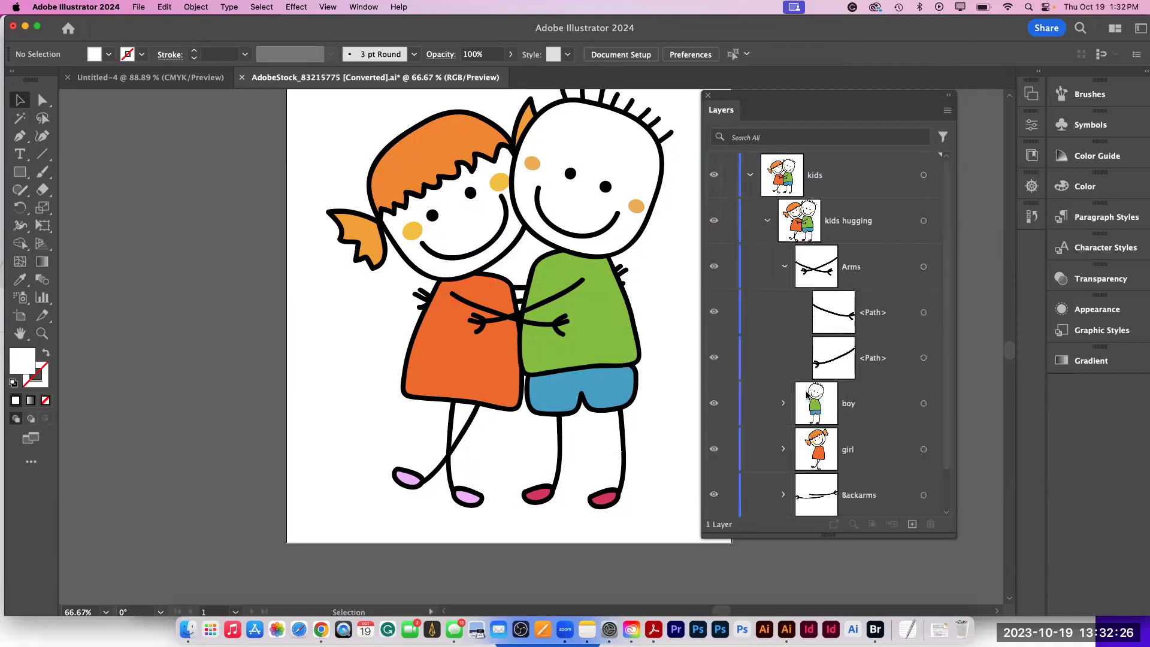
click(785, 267)
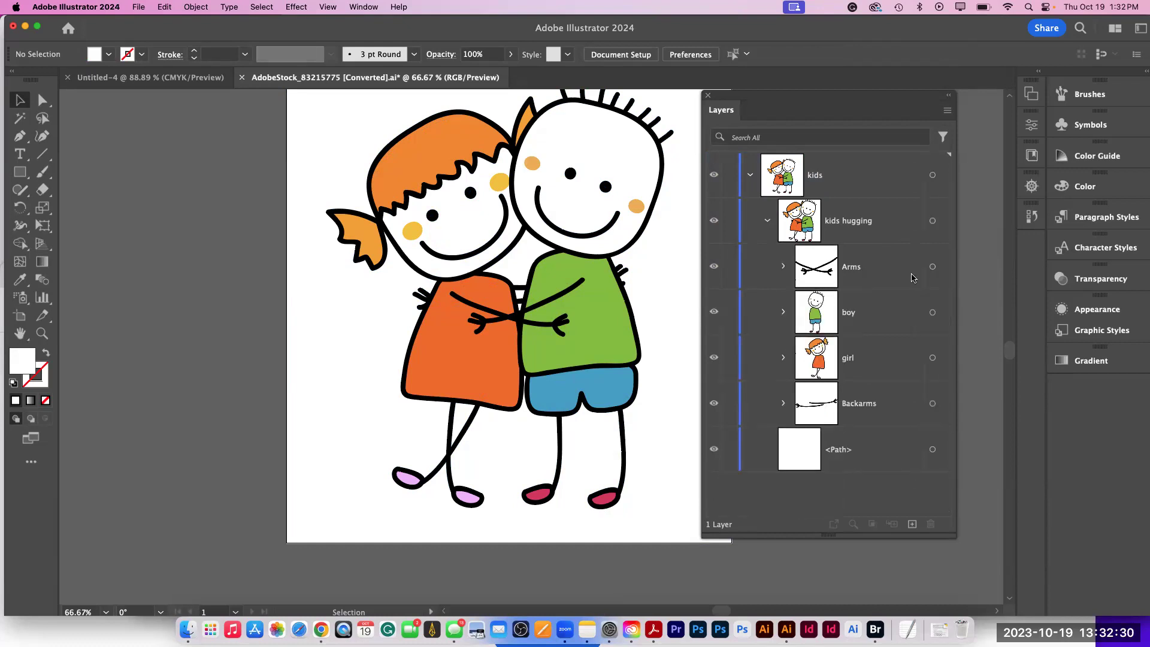
click(933, 267)
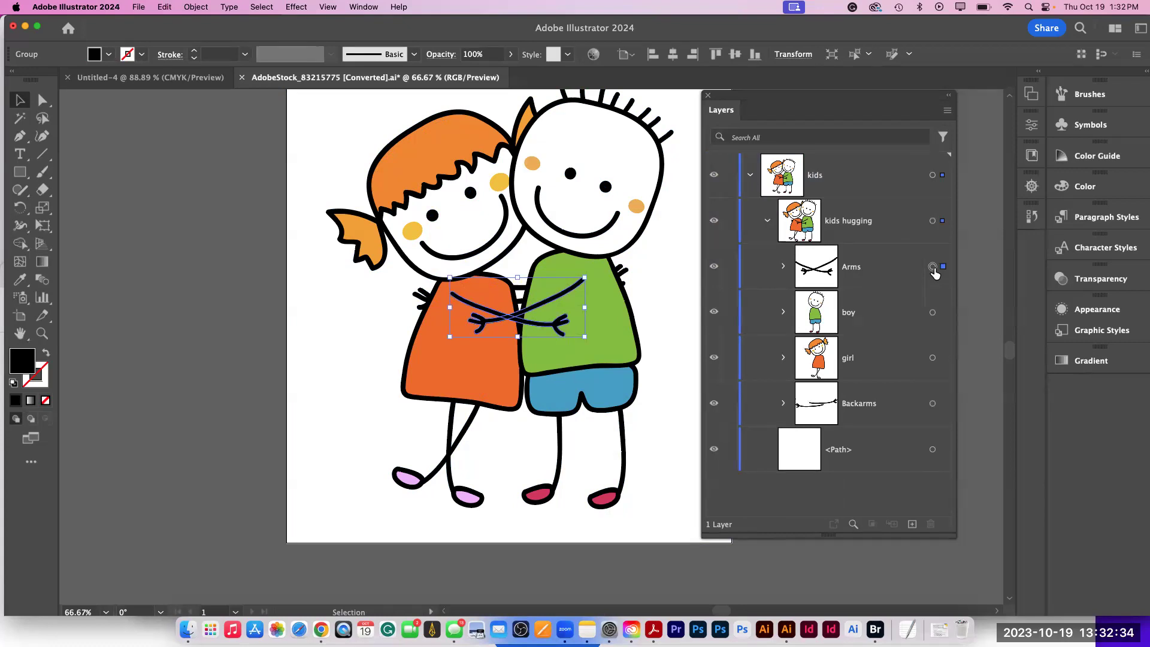
- Zoom to 200% on the crossed arms, nudge the Layers panel right, and open the Window menu
key(super+equal)
key(super+equal)
key(super+equal)
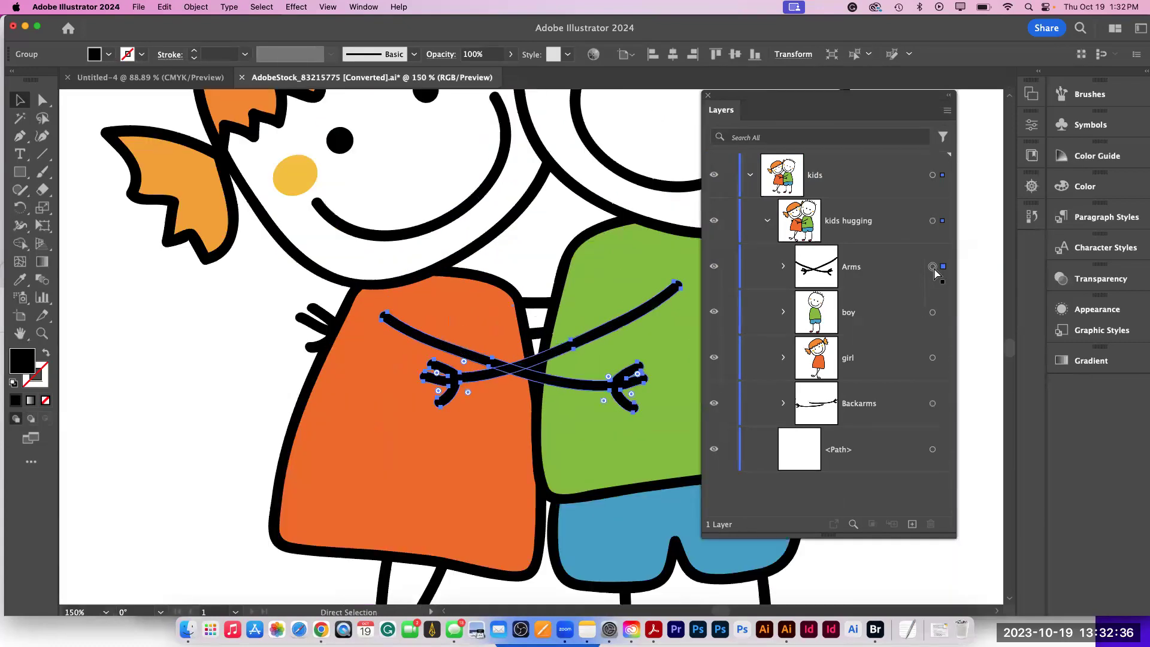
scroll(354, 442, down, 5)
scroll(354, 441, right, 3)
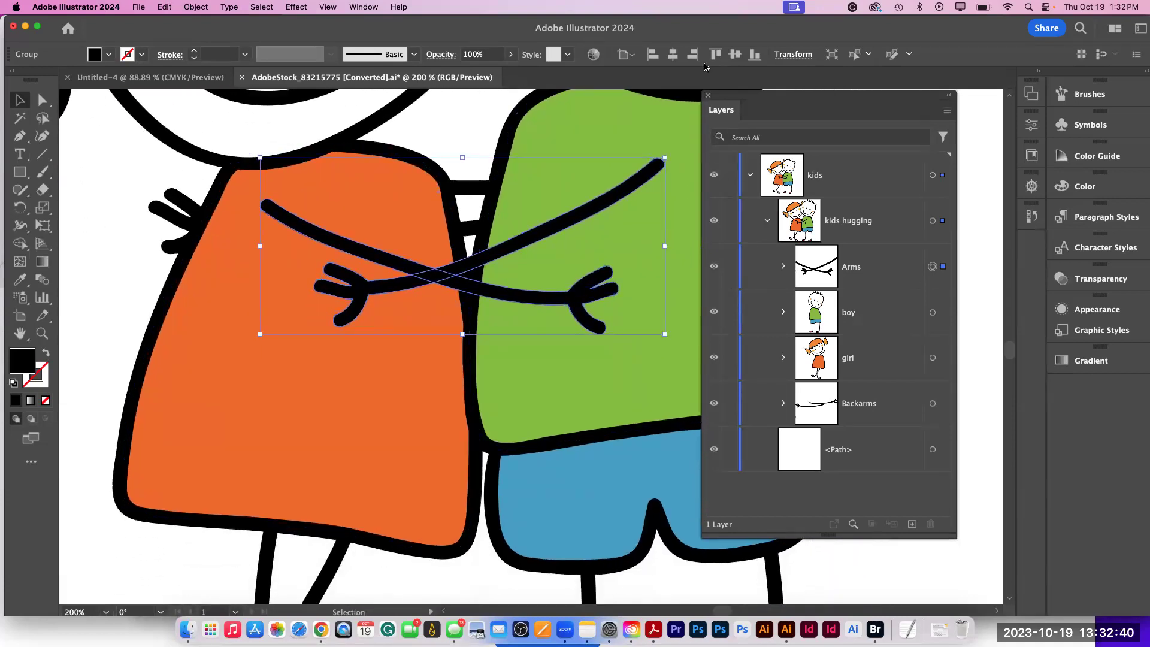
drag(723, 97, 769, 92)
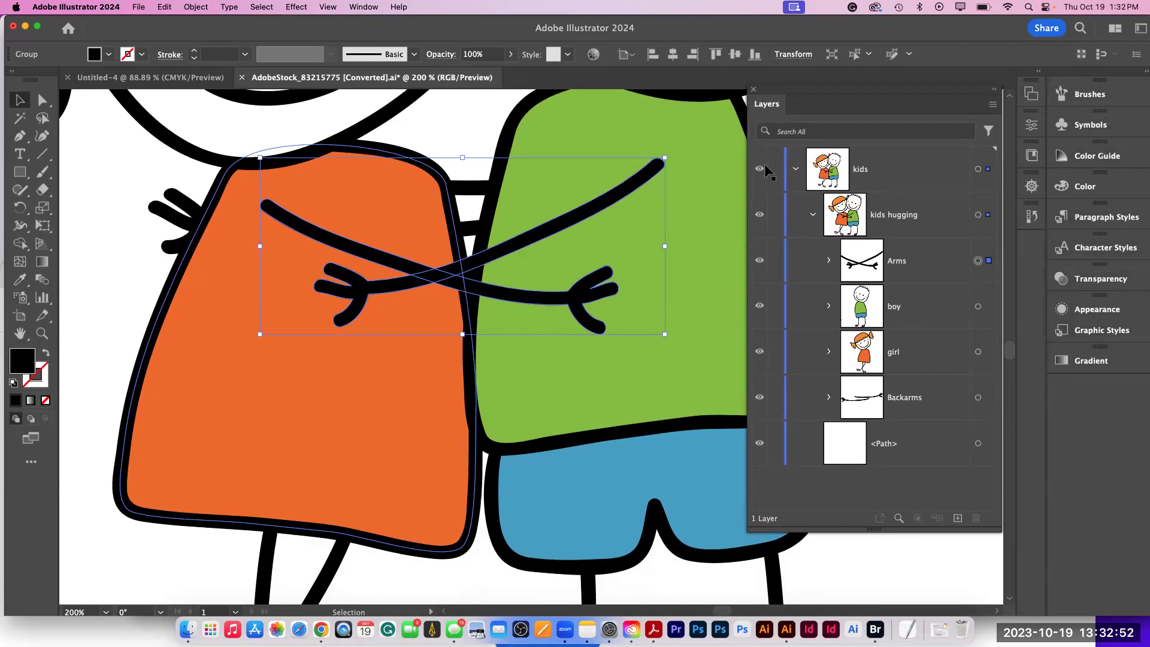
click(361, 7)
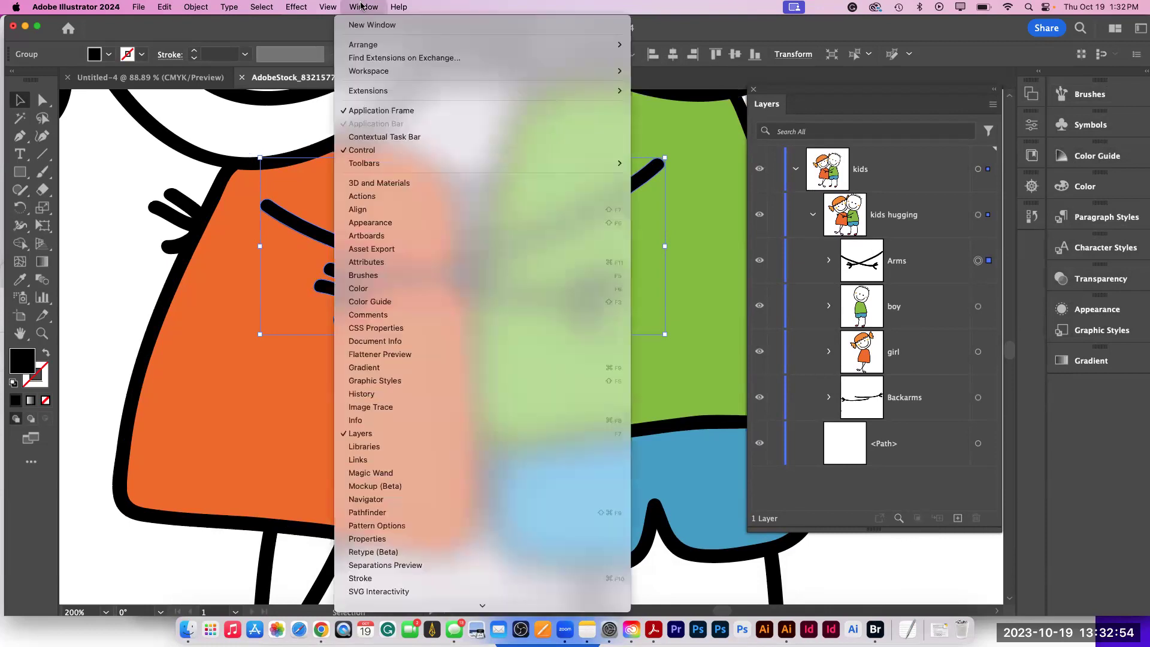
- Switch to the Essentials workspace and reset it to its default panel layout
mouse_move(375, 71)
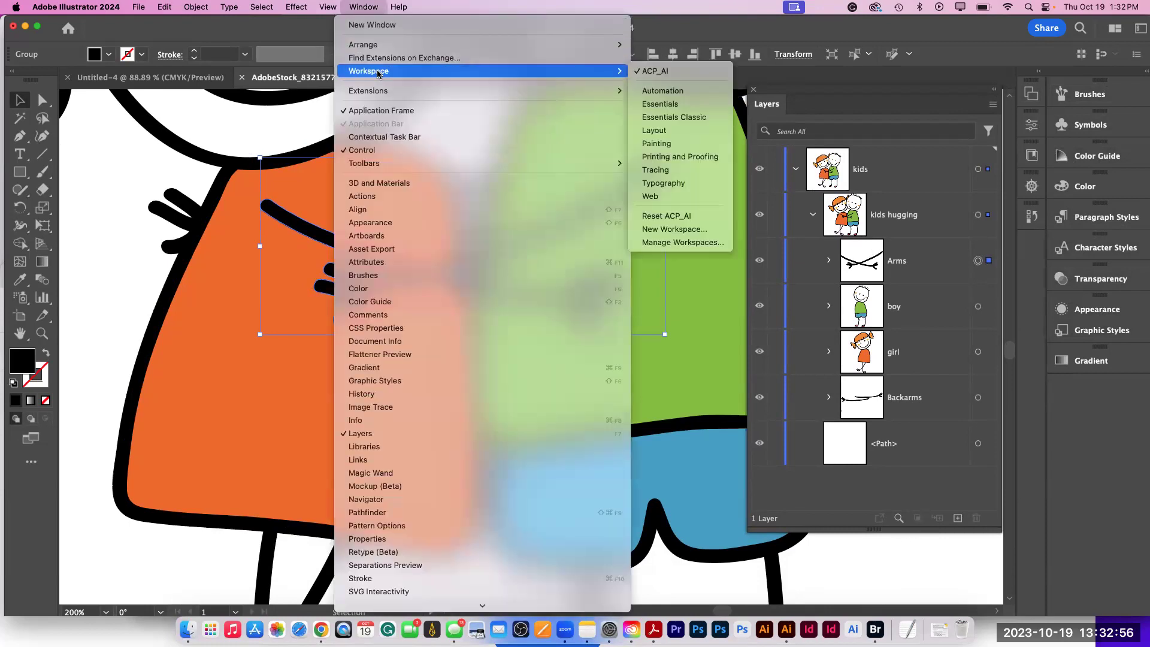
click(713, 106)
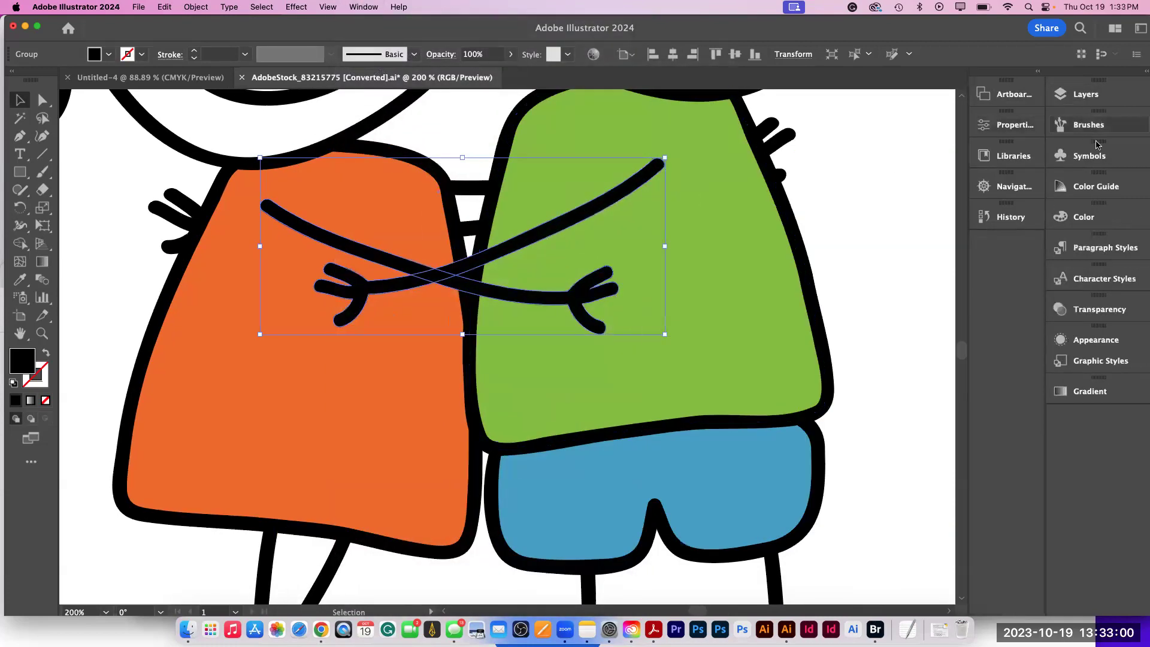
click(363, 6)
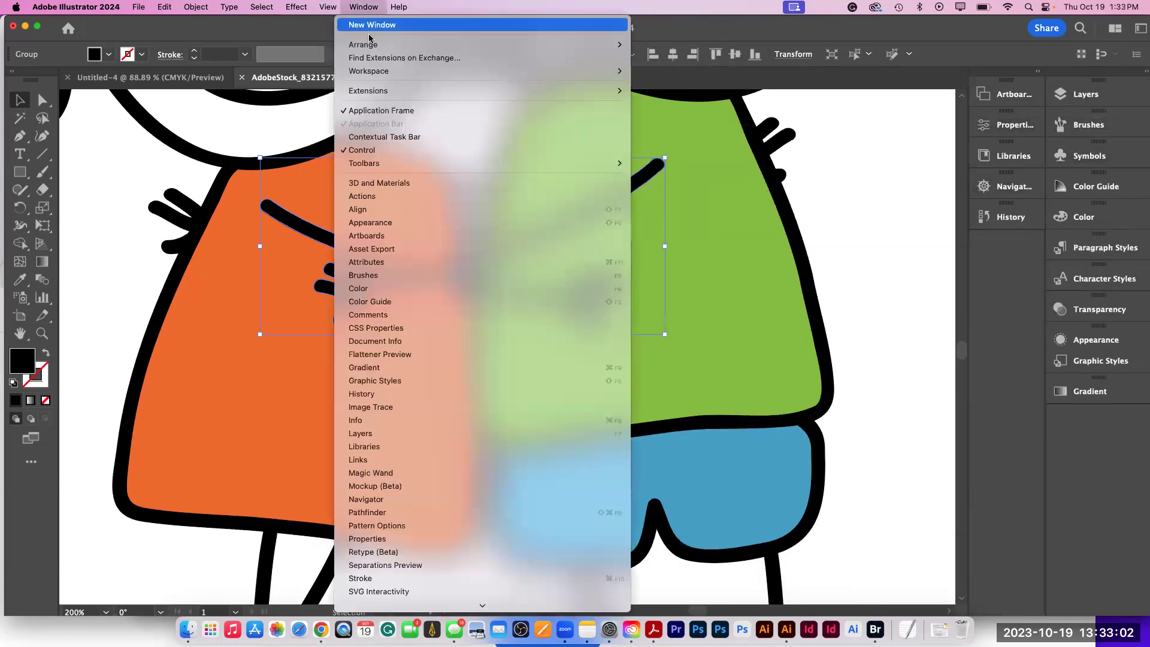
mouse_move(367, 51)
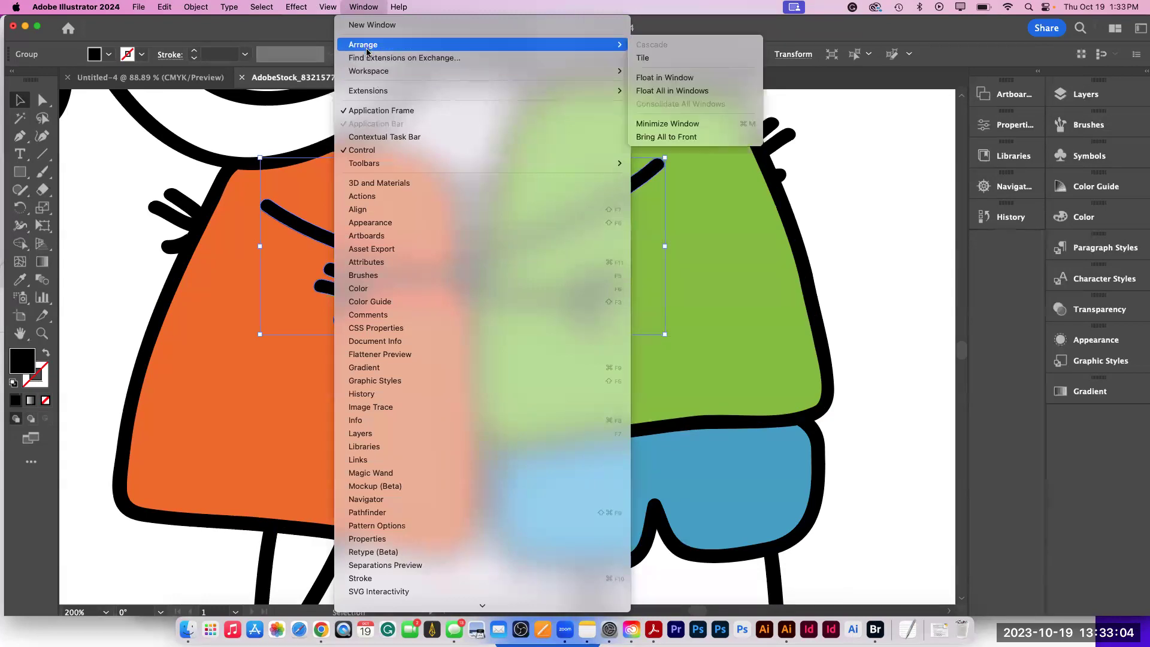
mouse_move(369, 72)
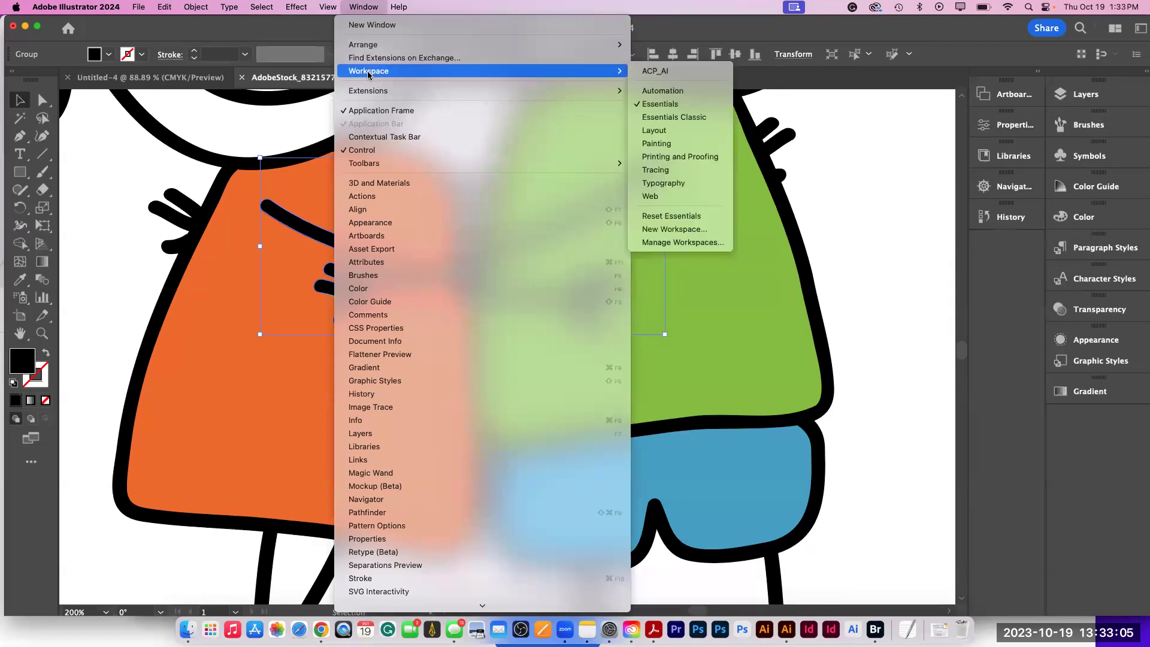
click(682, 215)
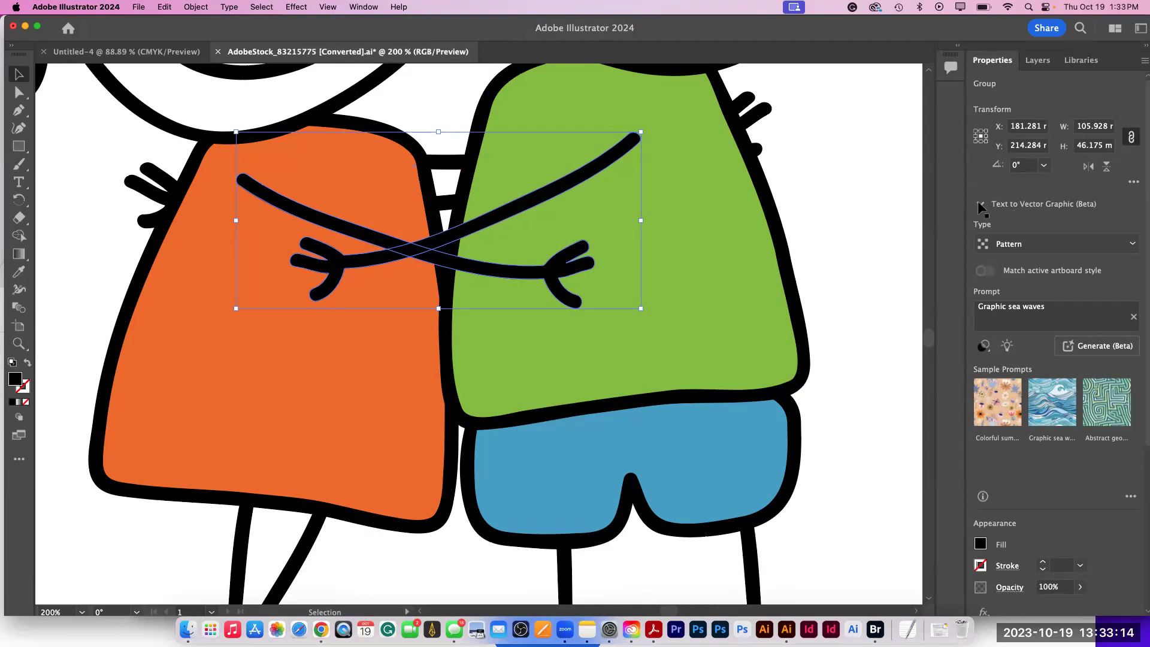
- Change the workspace from Essentials to Essentials Classic through Window > Workspace
click(365, 7)
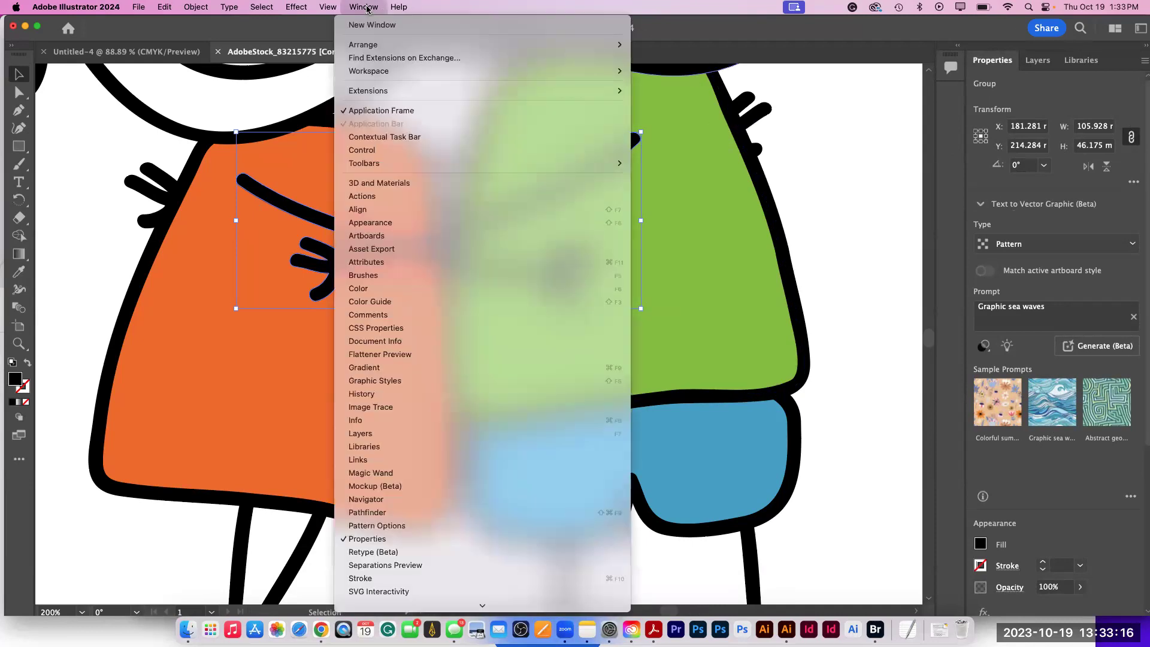
mouse_move(377, 73)
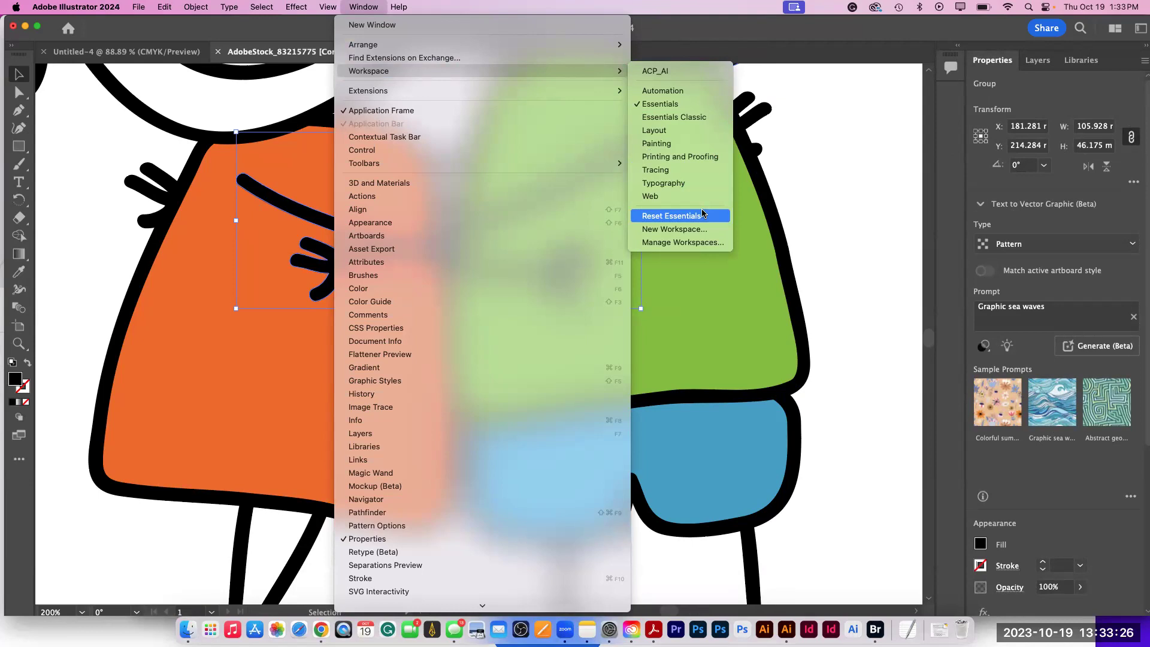
click(694, 118)
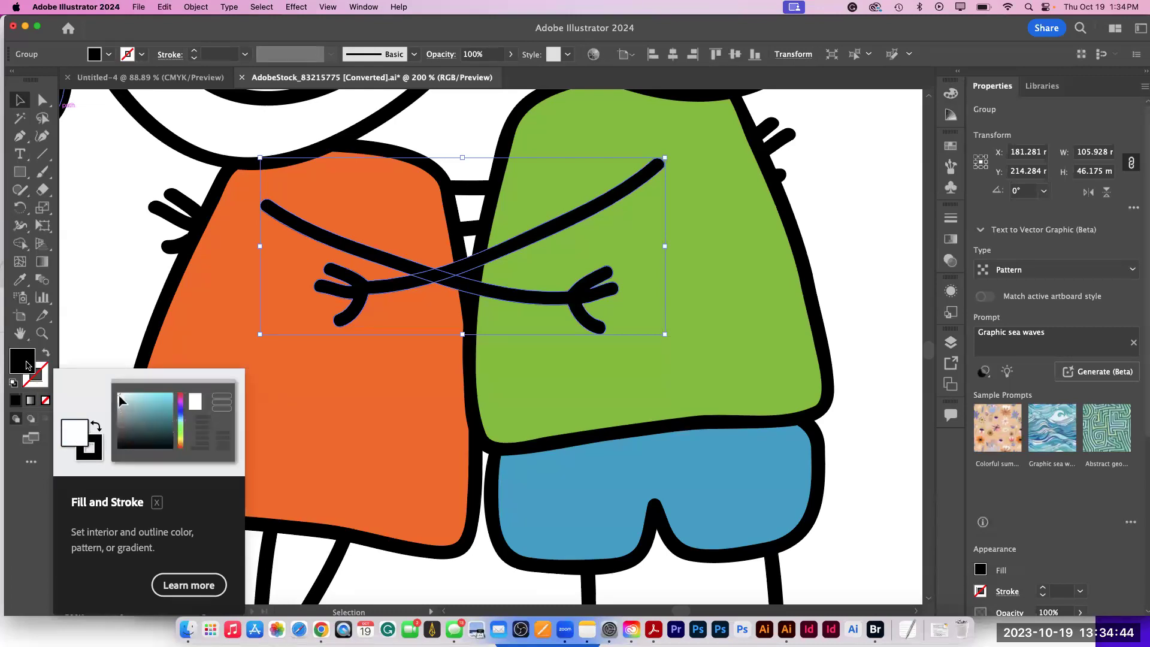
- Fill the selected arms with the dark red swatch after briefly trying Magenta, then deselect
click(26, 367)
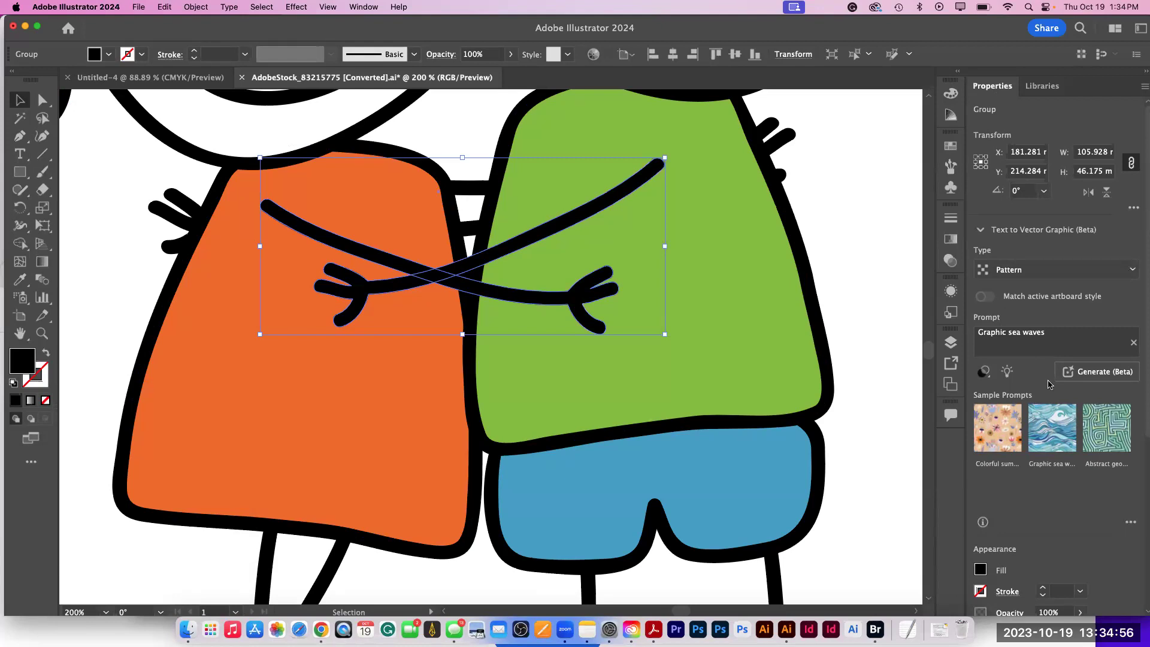
click(981, 570)
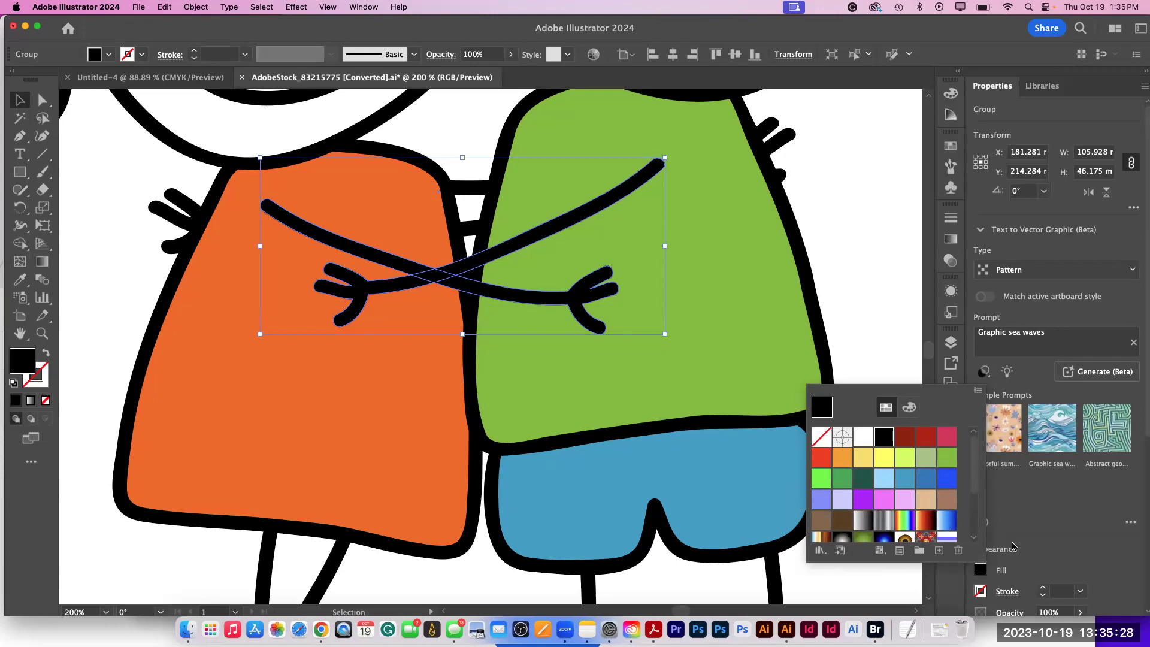
click(924, 438)
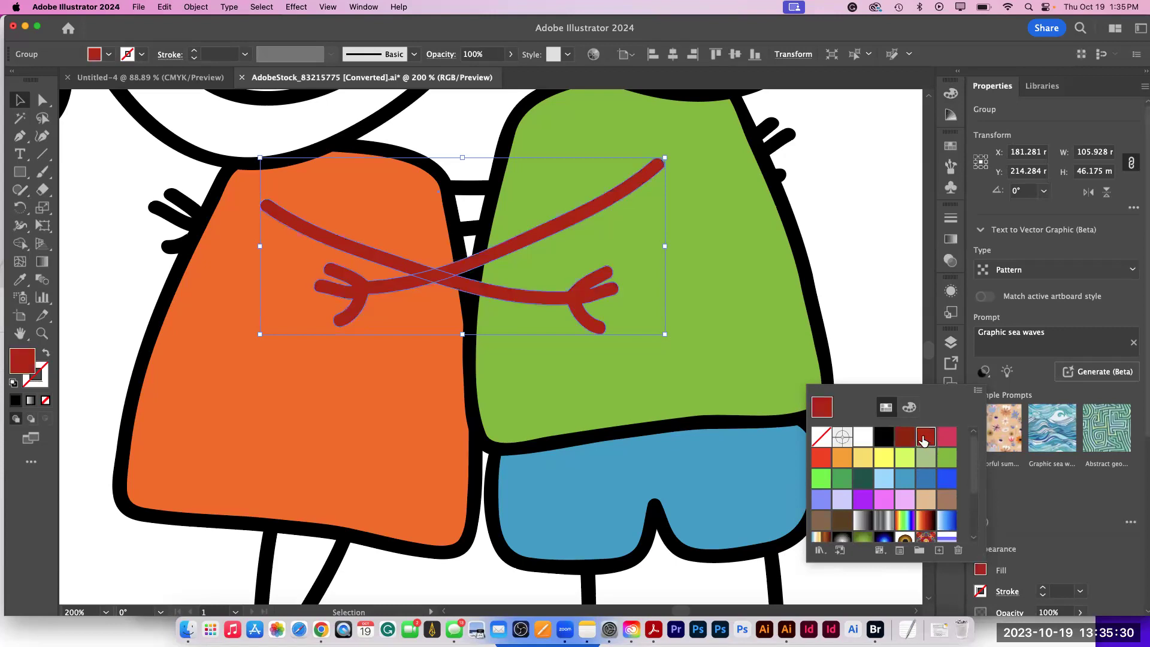
click(947, 437)
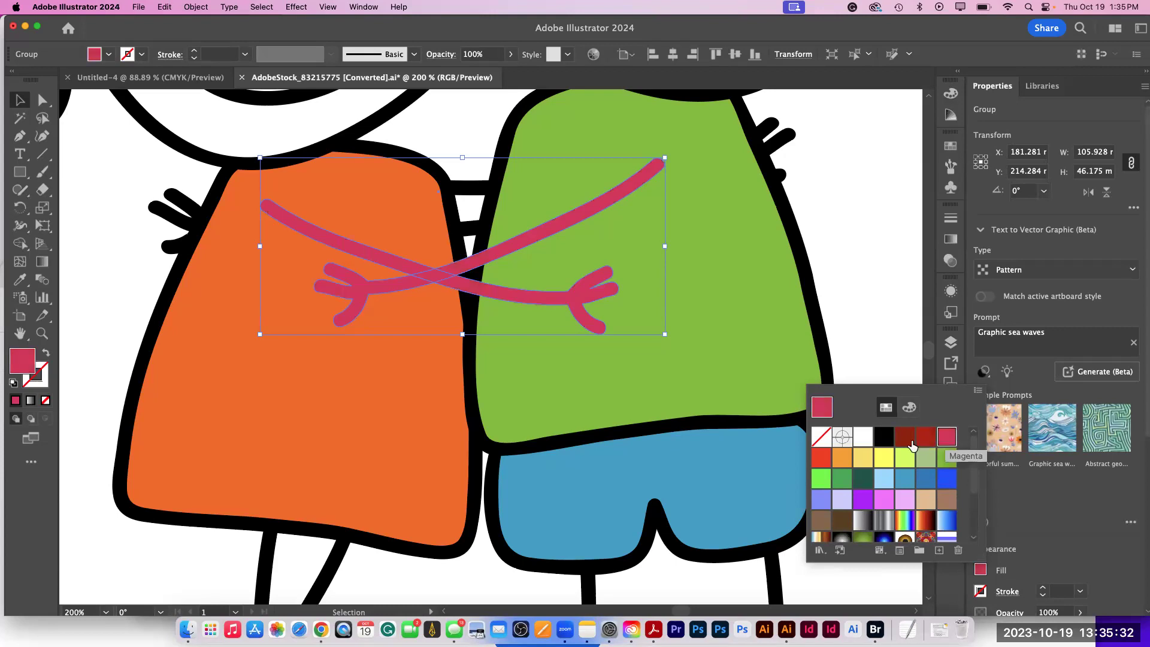
click(908, 439)
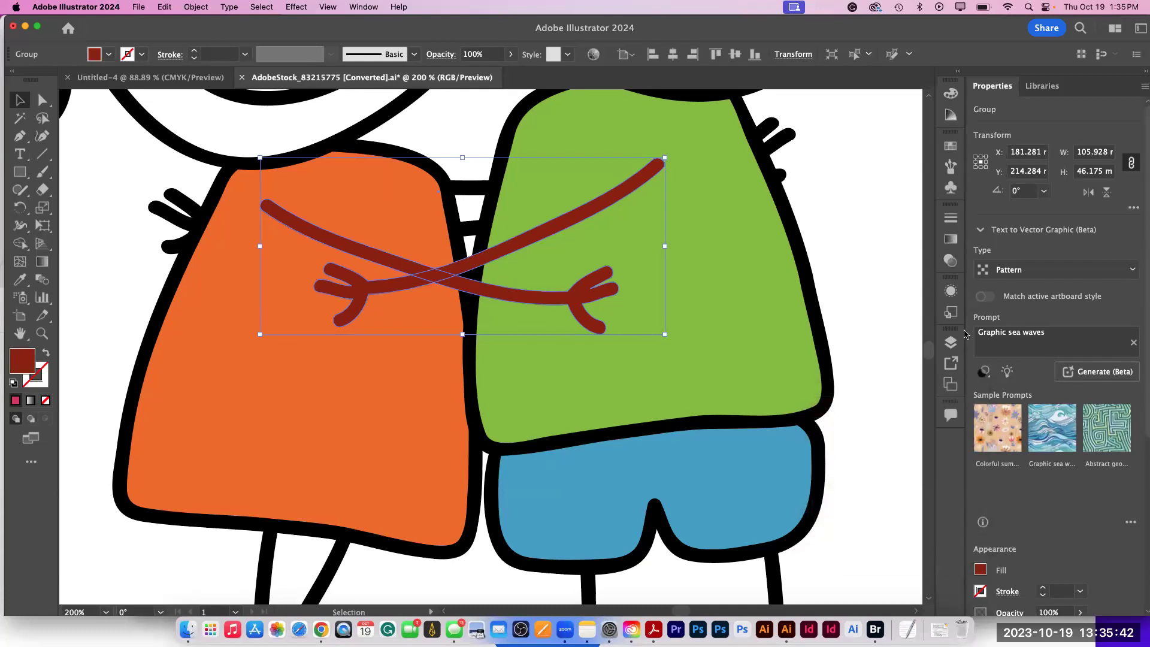
click(884, 327)
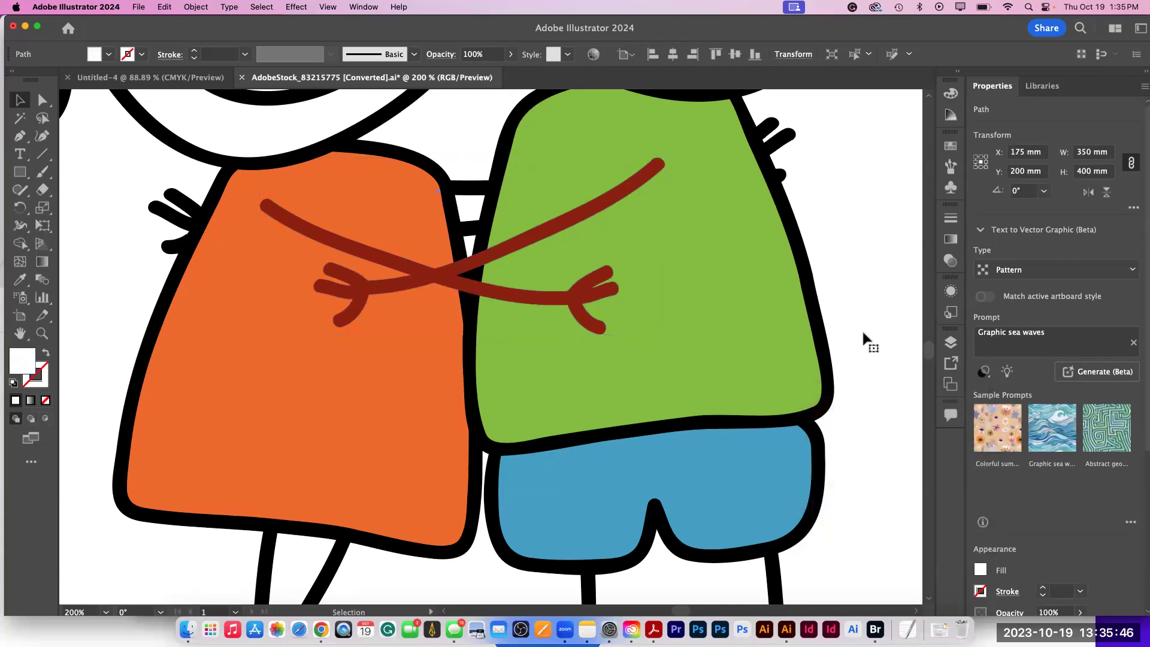
- Show Layers, collapse Properties, float Layers on its own, close Asset Export, and enlarge the panel
click(364, 7)
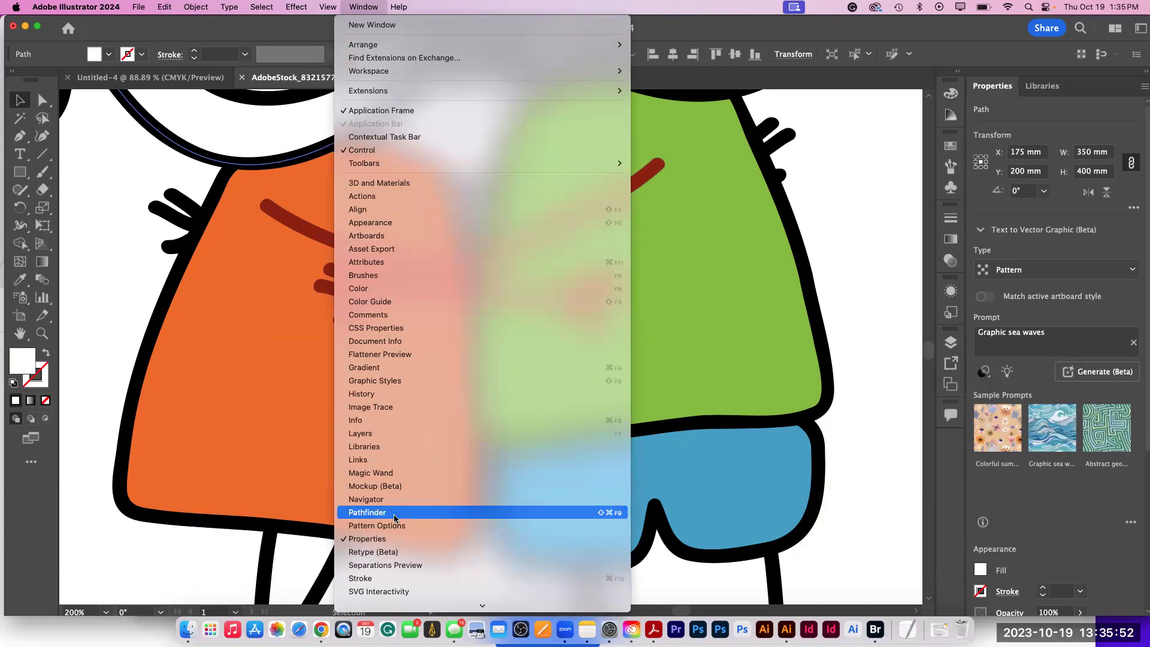
click(393, 434)
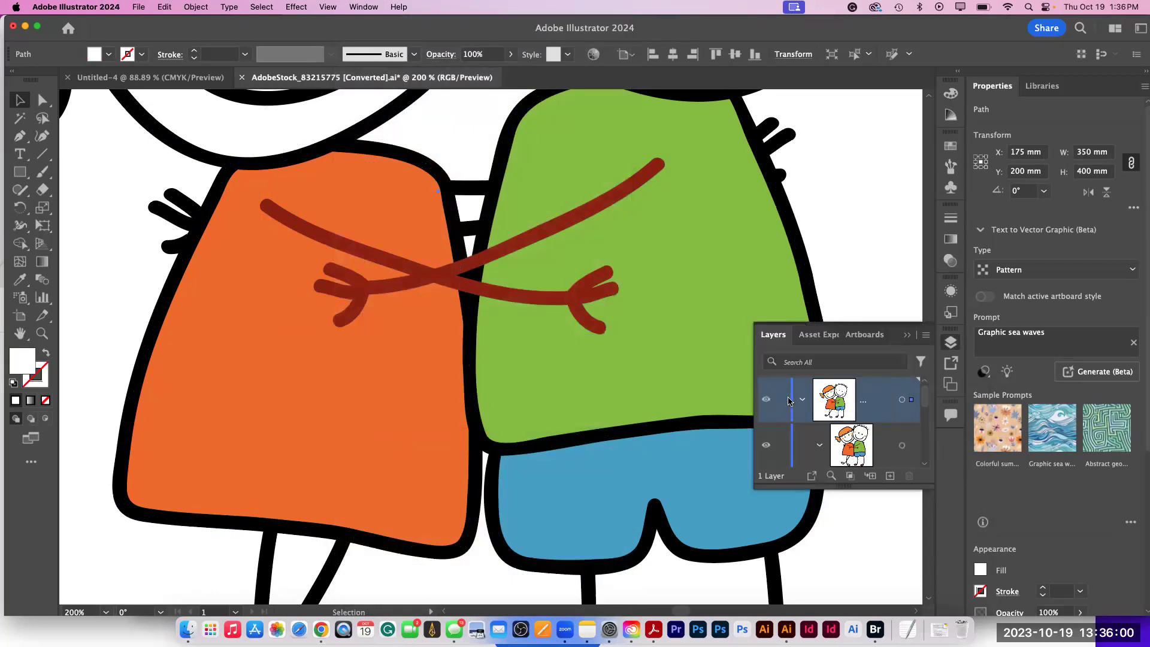
click(1141, 74)
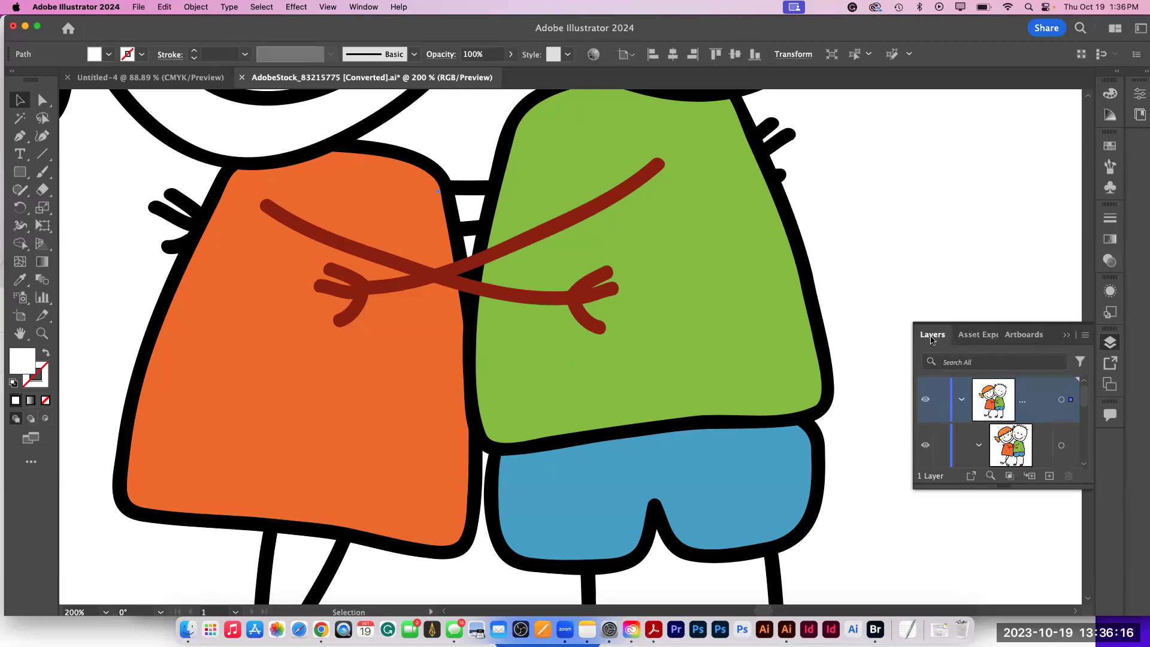
drag(932, 339, 871, 114)
click(1000, 334)
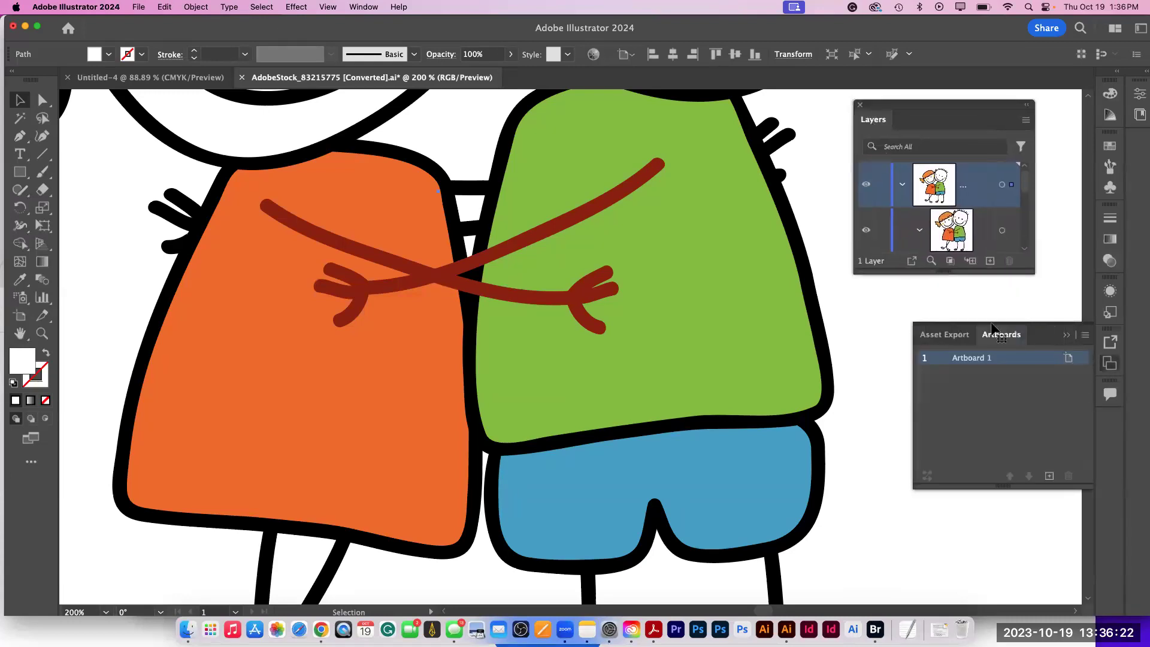
click(945, 334)
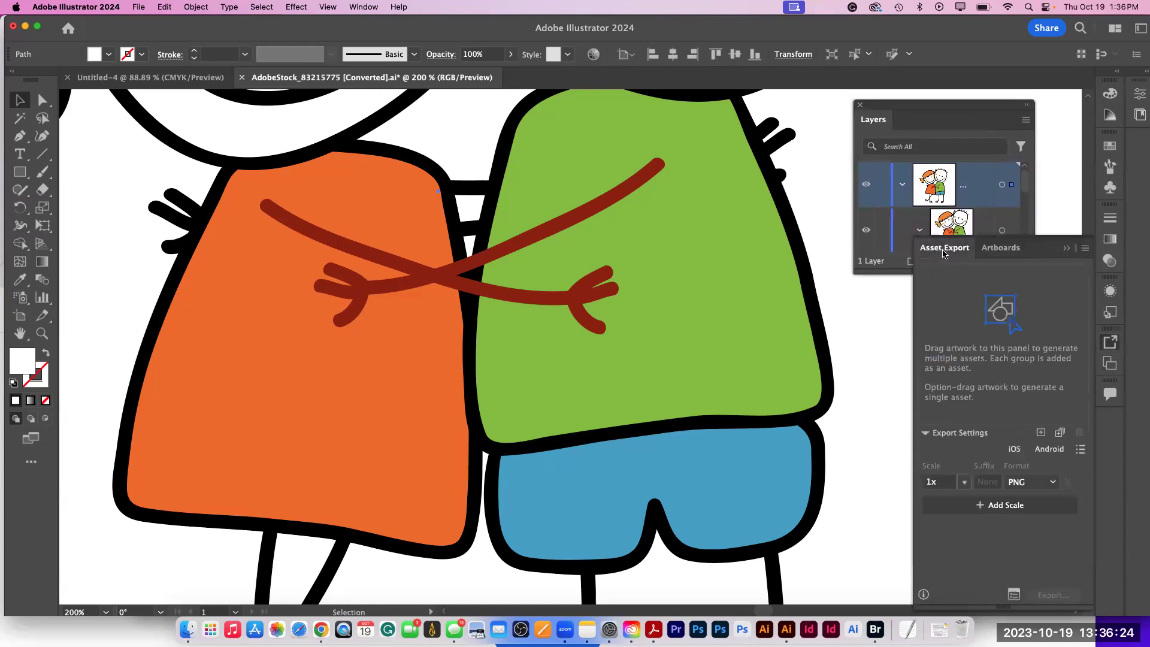
click(944, 254)
drag(1030, 273, 1042, 574)
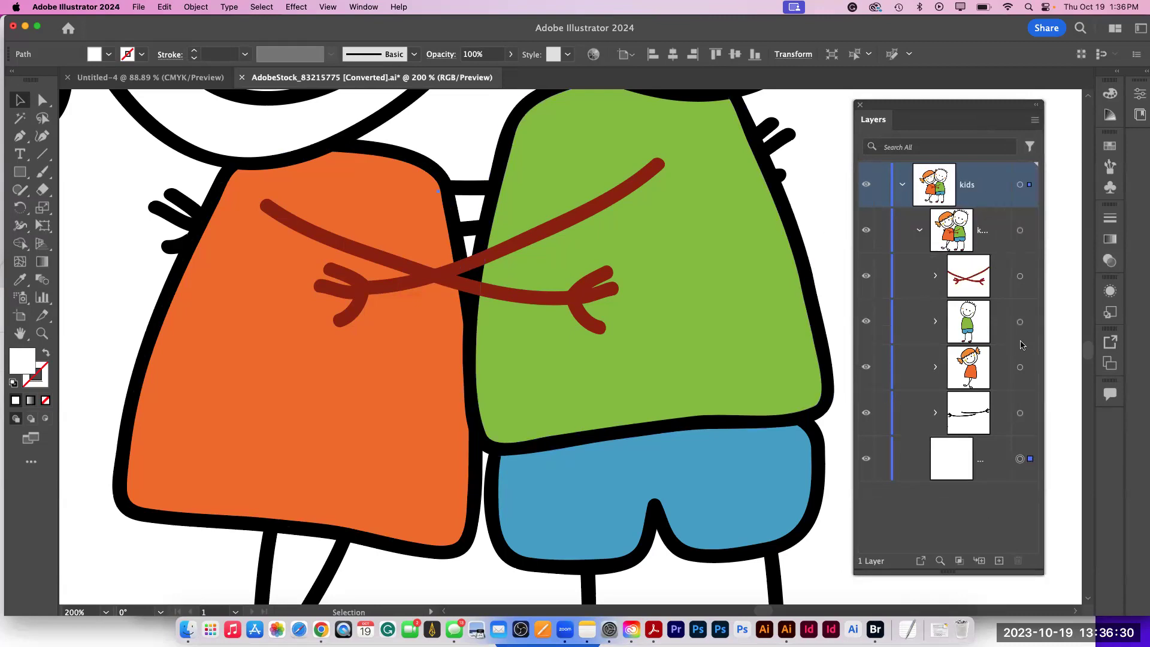
- Expand boy and its nested shirt groups, enlarge the Layers panel, and target the green shirt <Path>
click(935, 324)
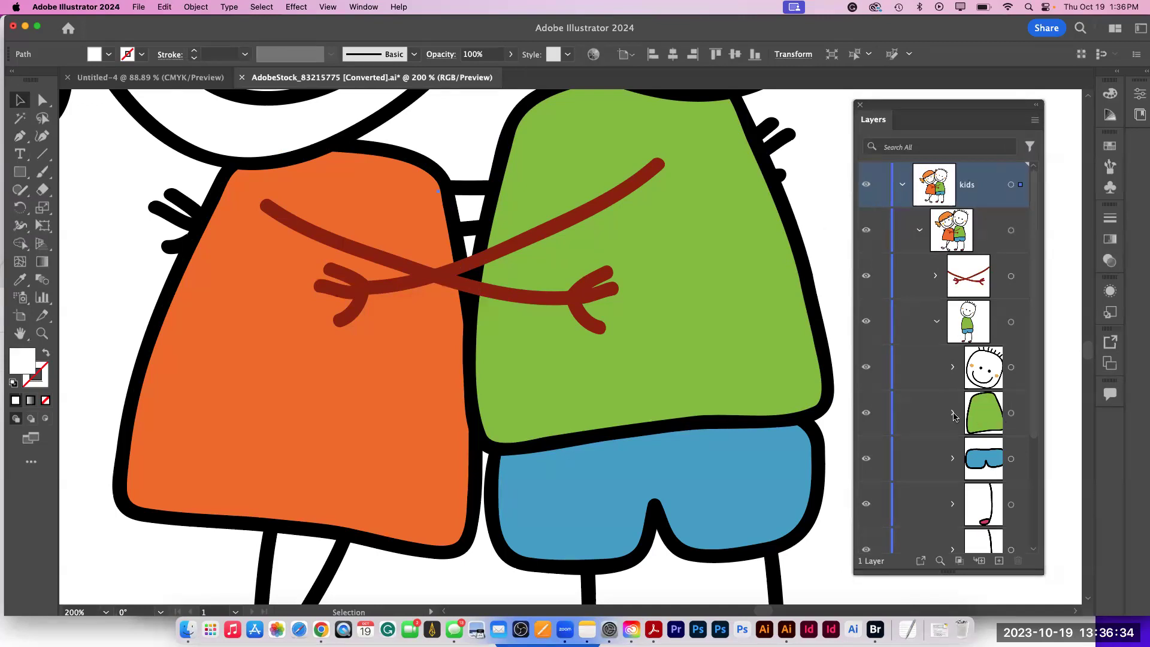
click(953, 413)
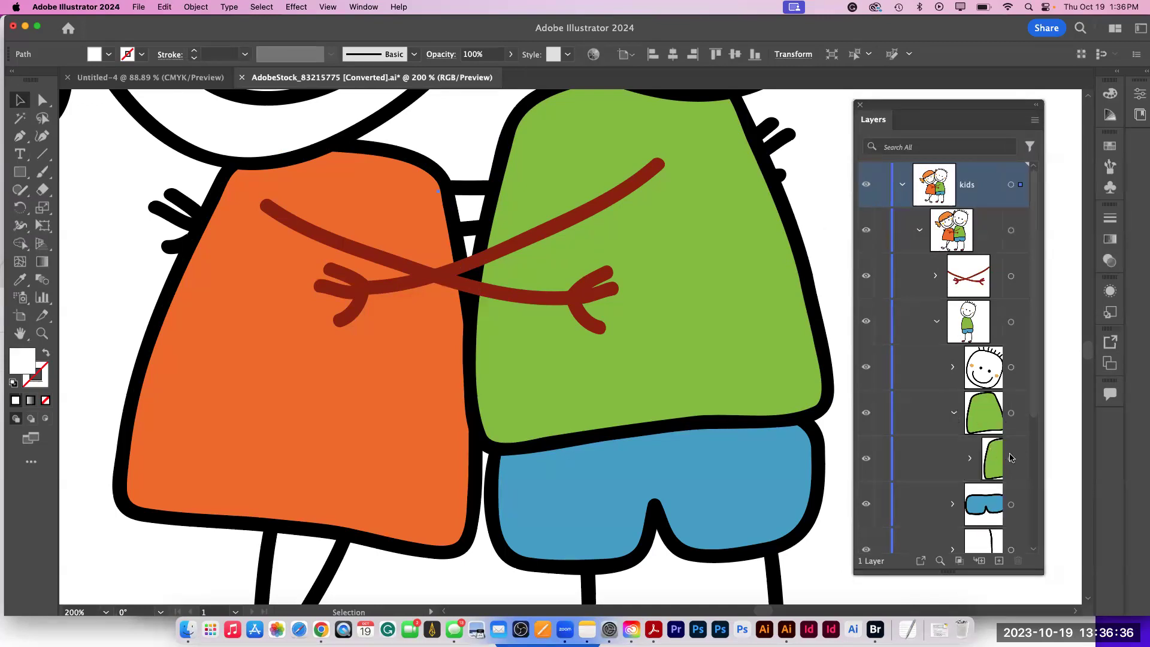
click(1010, 413)
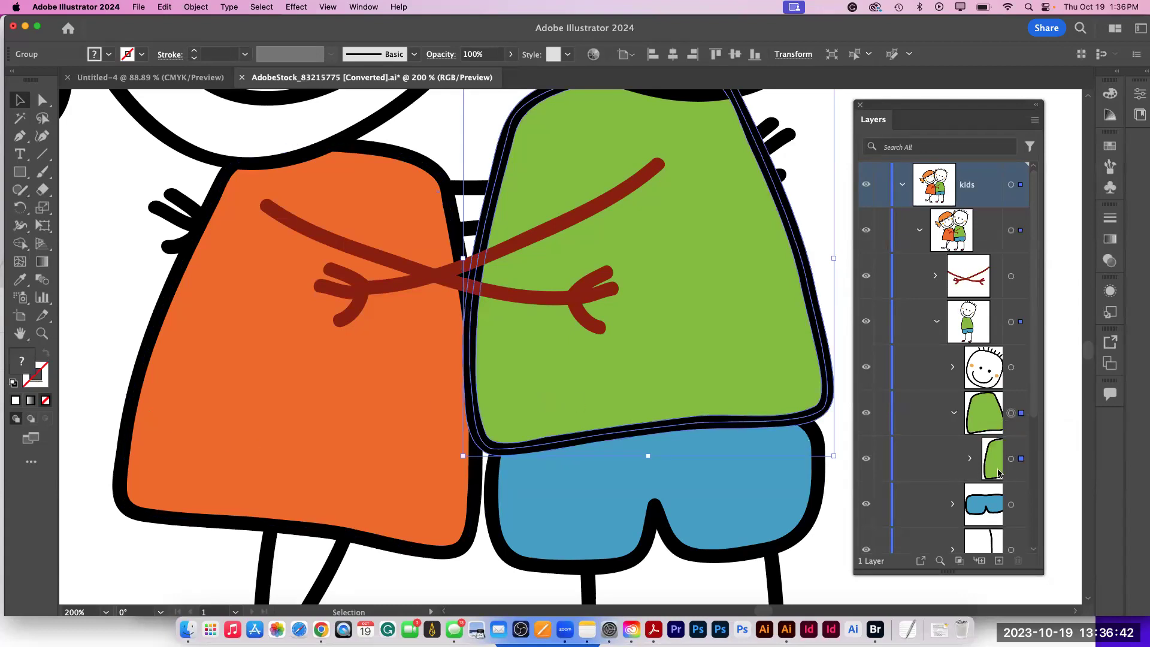
click(1011, 459)
click(970, 459)
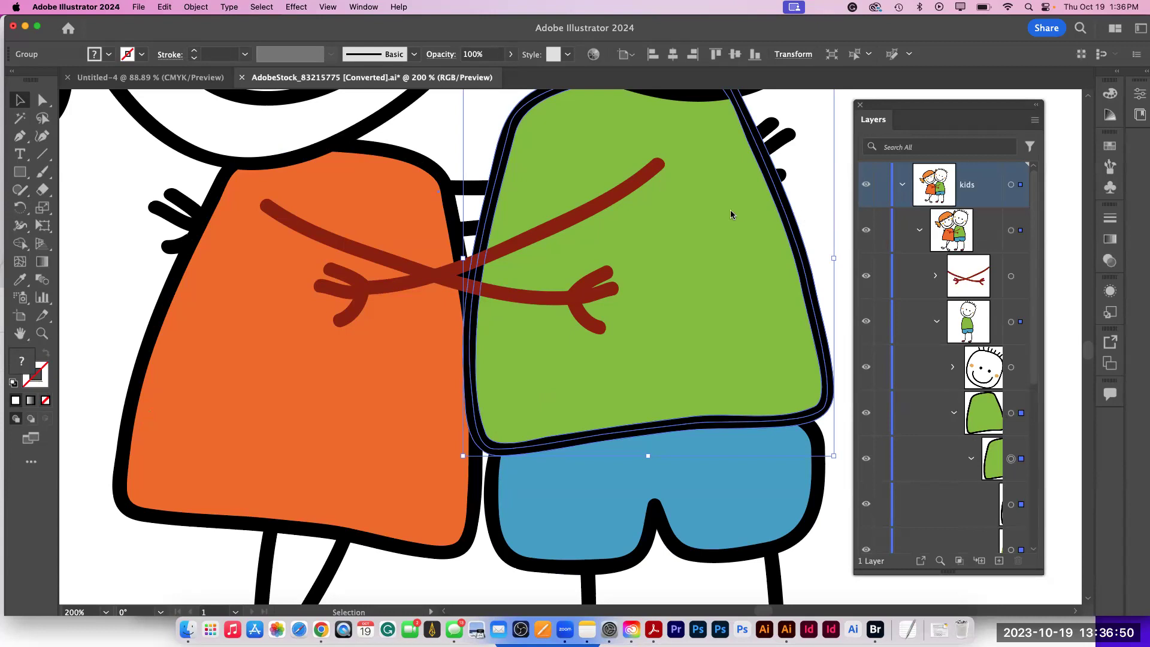
drag(887, 107, 886, 48)
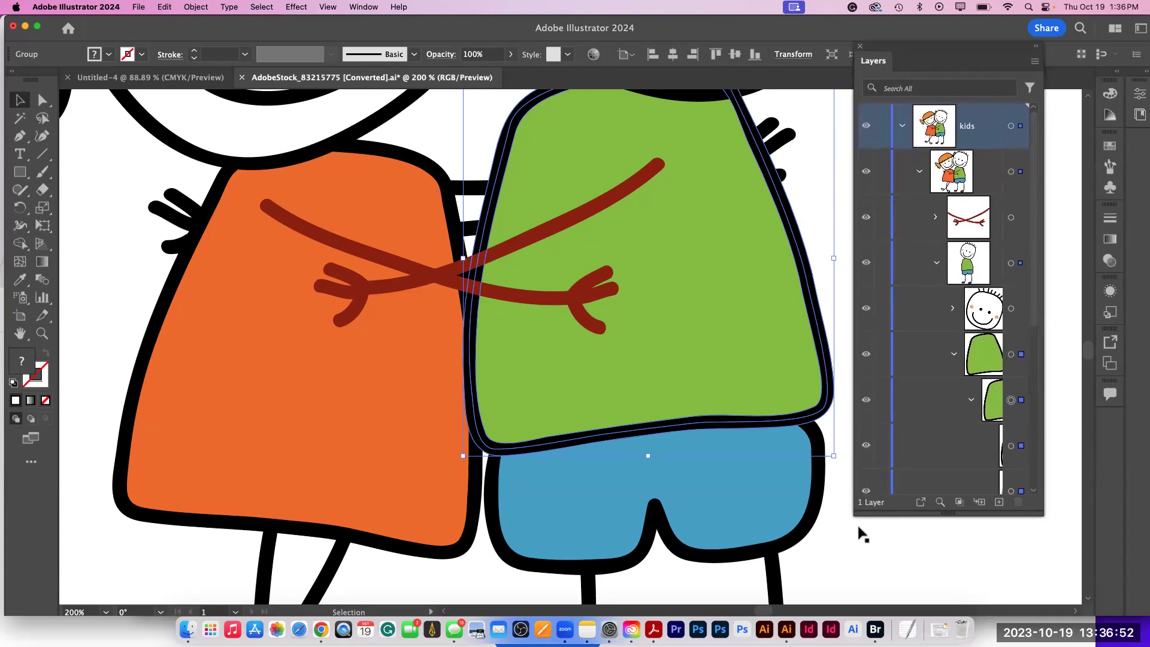
drag(855, 516, 701, 550)
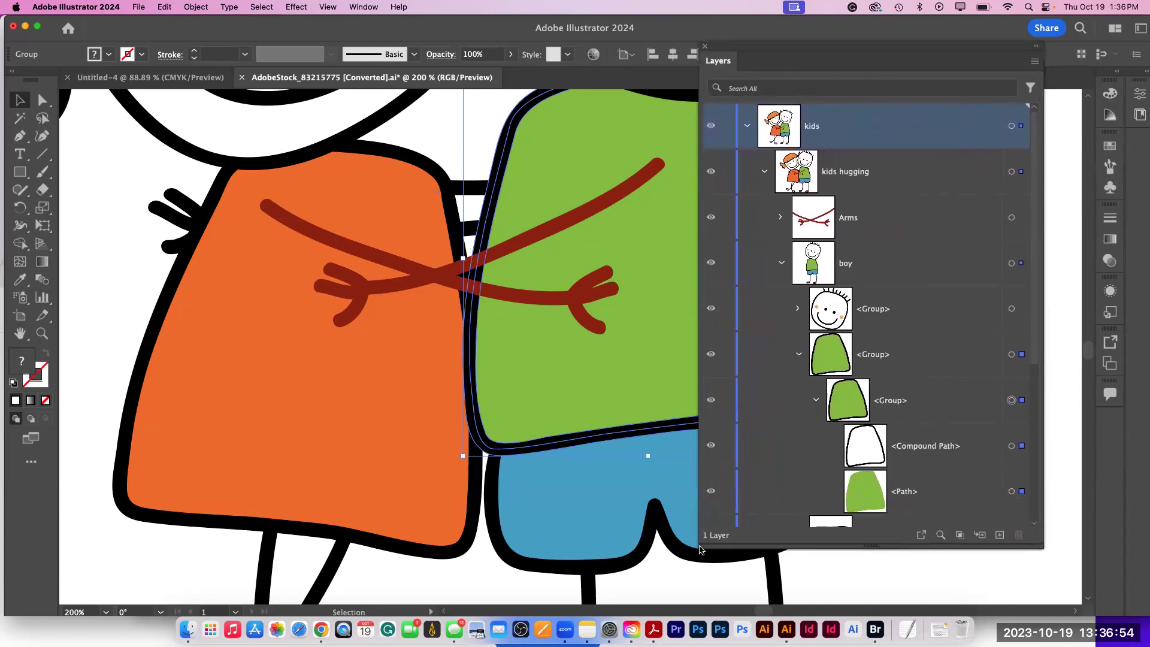
click(1011, 491)
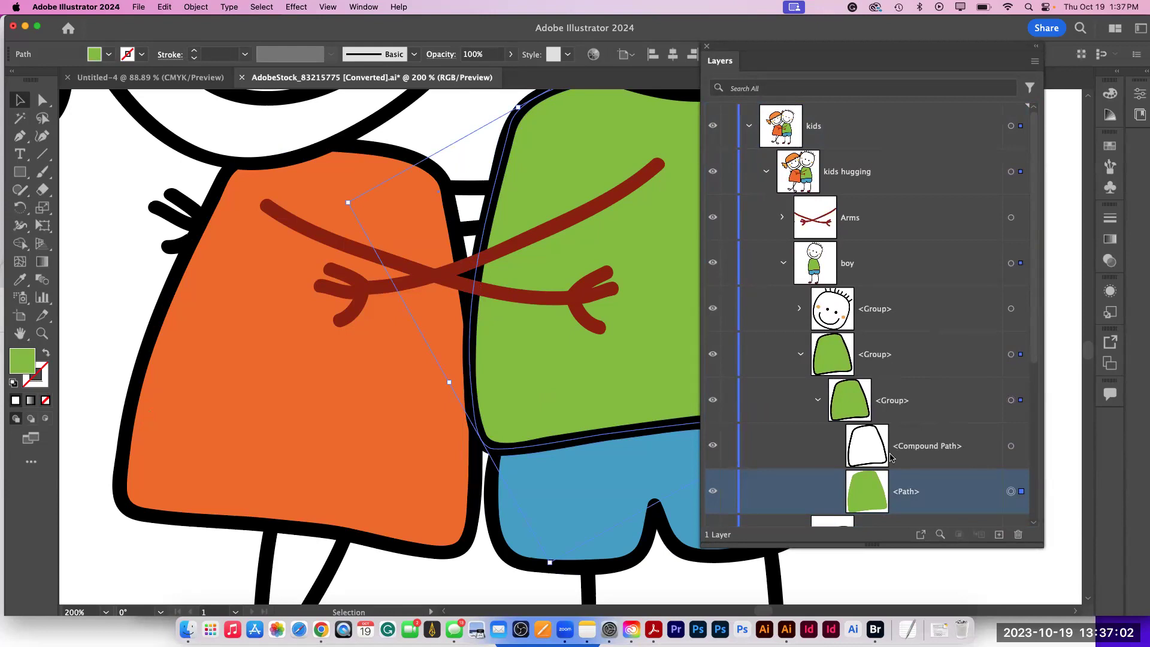
scroll(901, 512, down, 2)
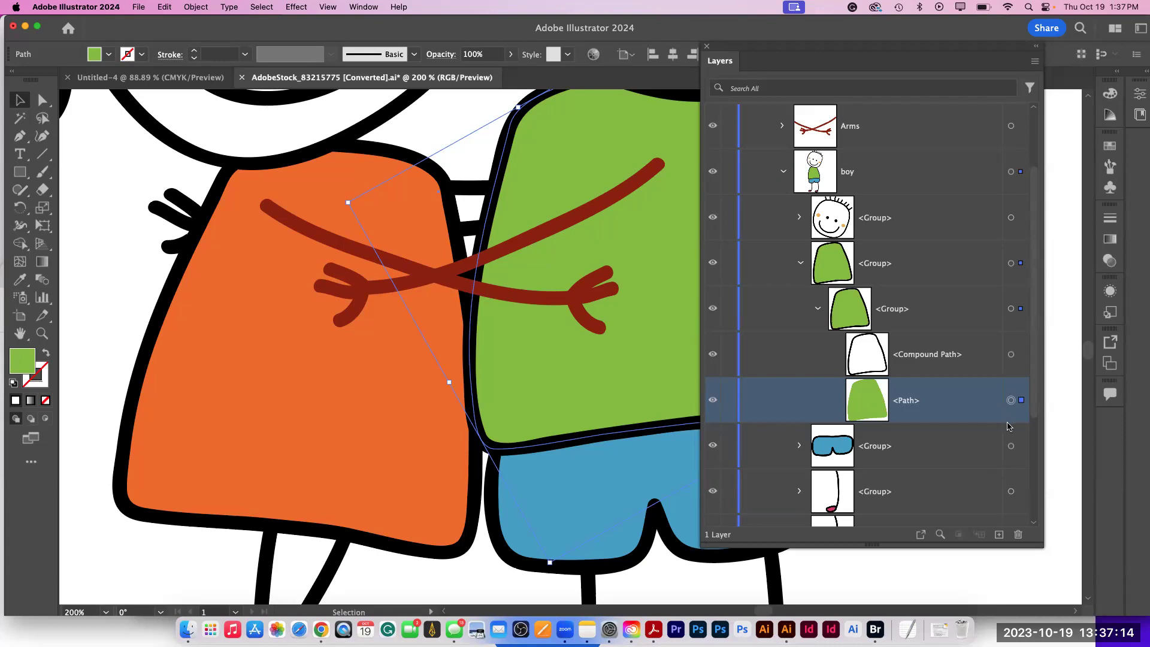
- Change the shirt fill to pink D66EAA in the Color Picker, then isolate the shirt path
double_click(24, 360)
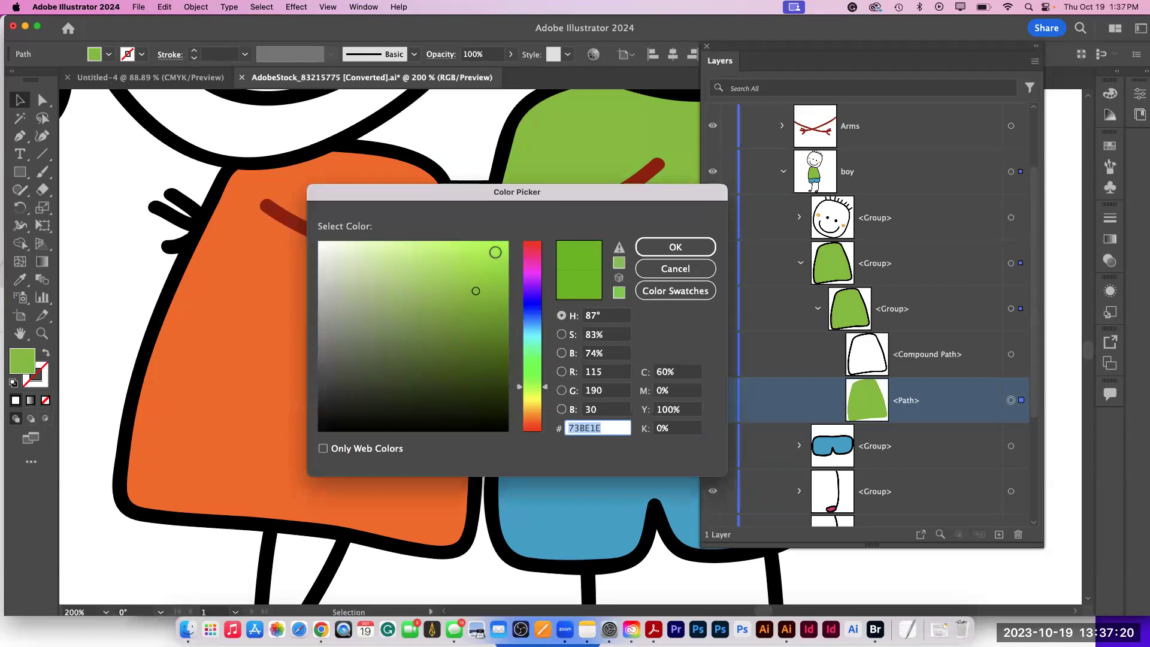
click(495, 254)
click(531, 261)
click(411, 272)
click(675, 247)
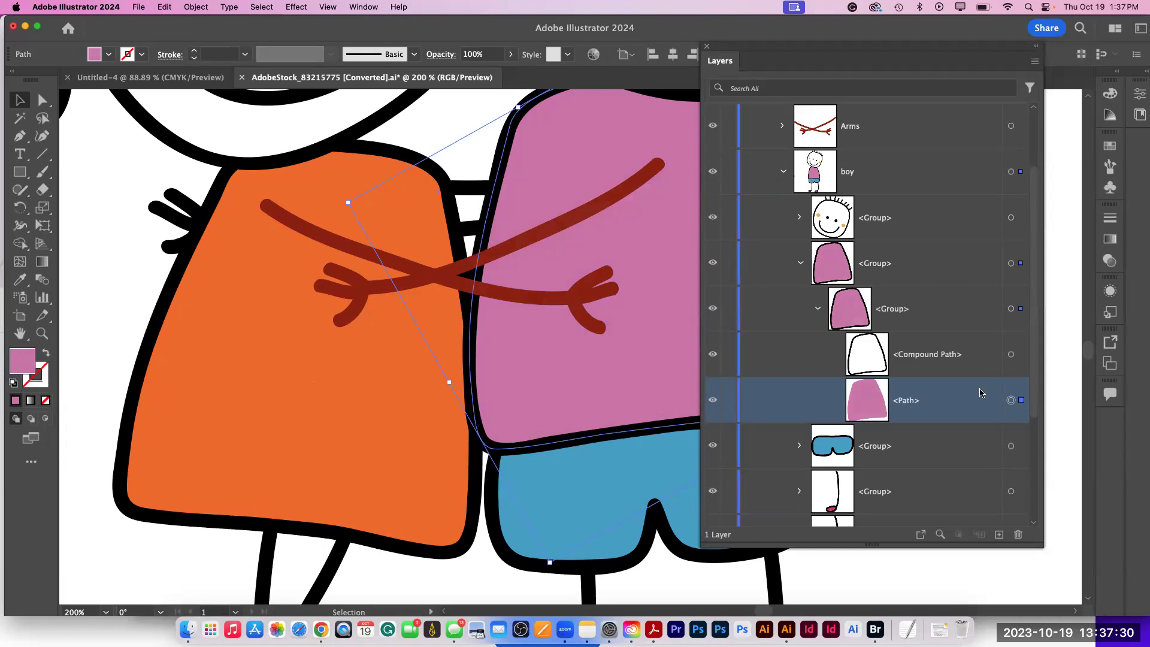
click(1011, 401)
double_click(90, 511)
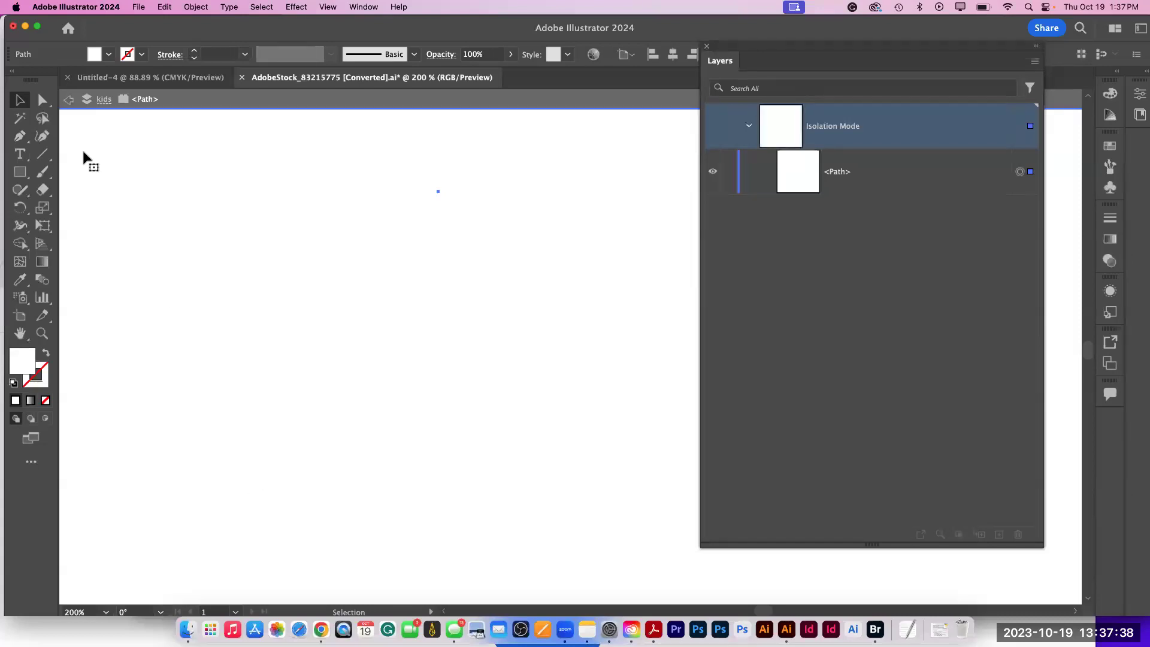
- Exit isolation via the kids breadcrumb, zoom out to 50%, collapse kids, and move Layers aside
click(103, 99)
key(super+minus)
key(super+minus)
key(super+minus)
key(super+minus)
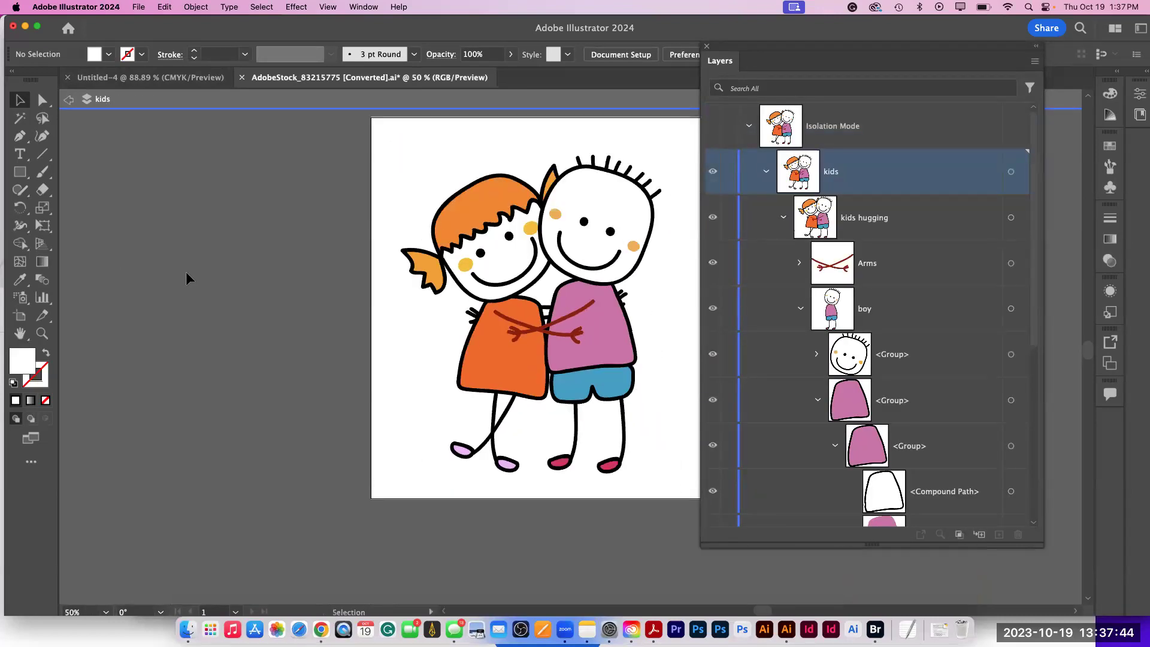
double_click(187, 279)
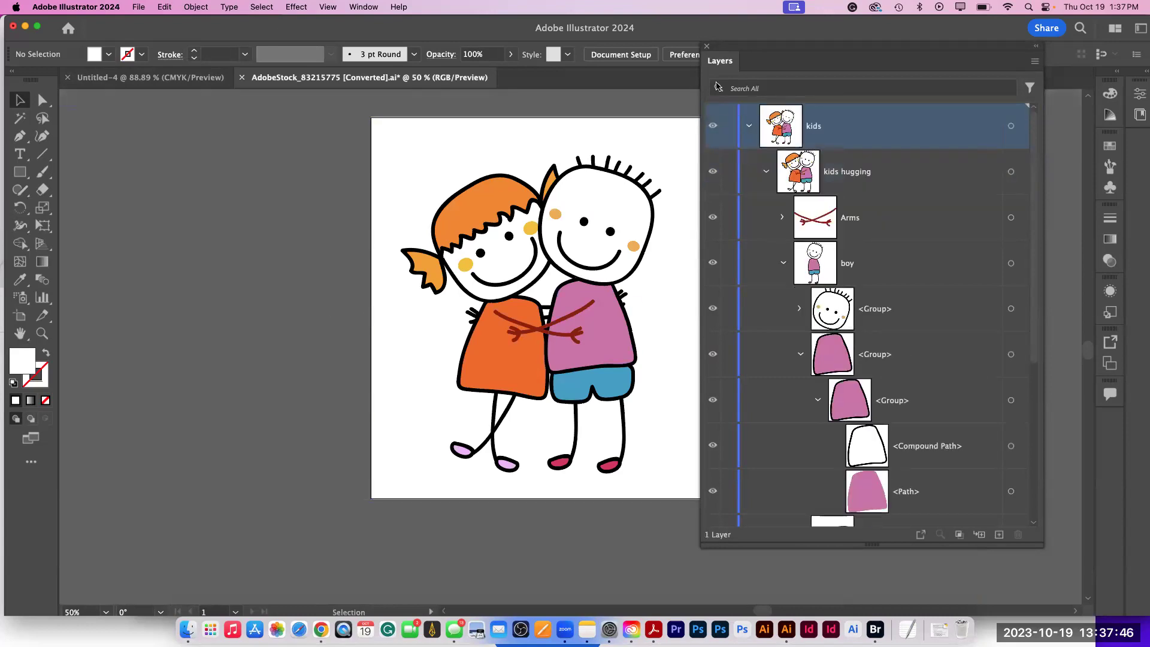
click(749, 126)
drag(771, 55, 899, 87)
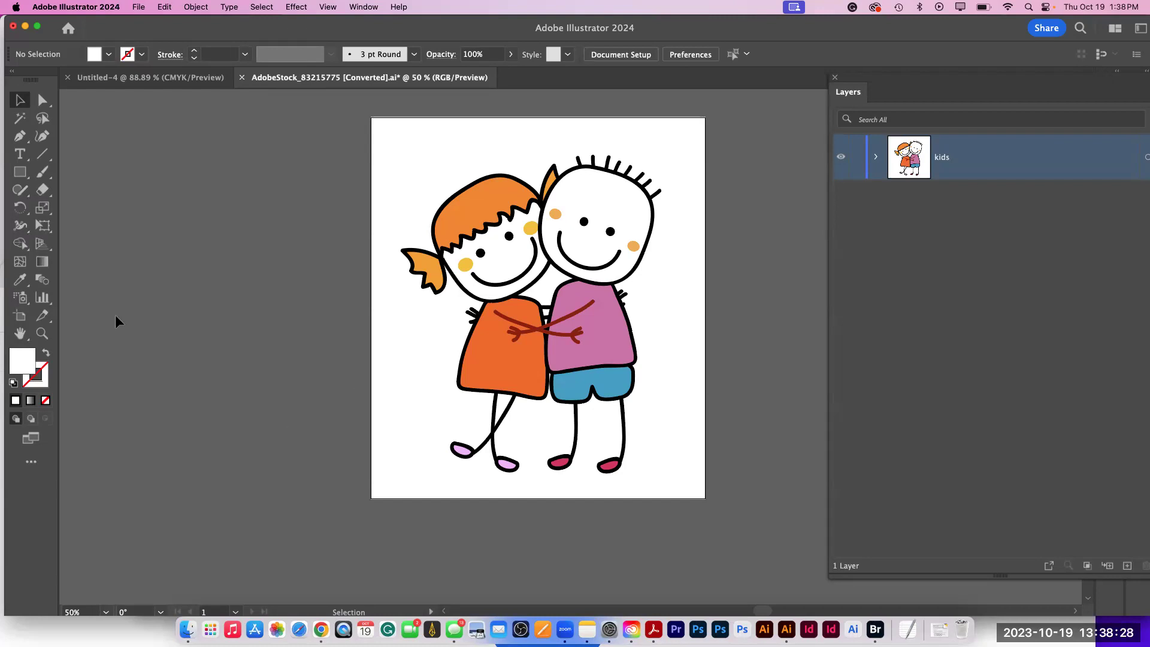
drag(42, 100, 75, 117)
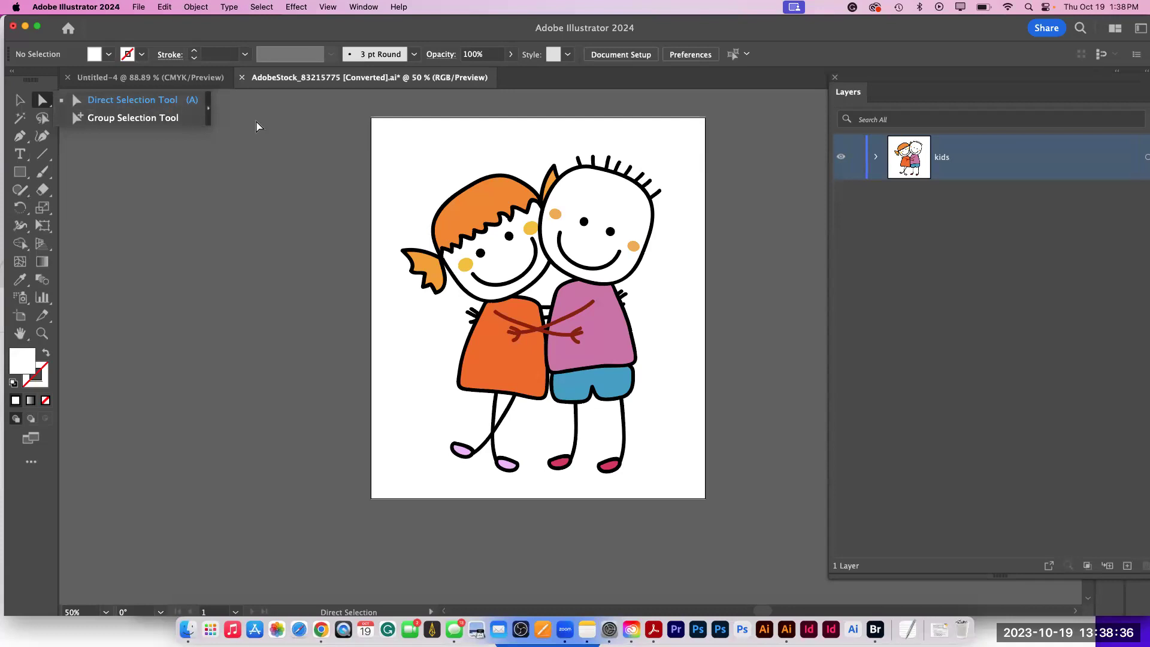
- Tear off the selection tools, switch to Direct Selection, and zoom in on the kids
click(208, 114)
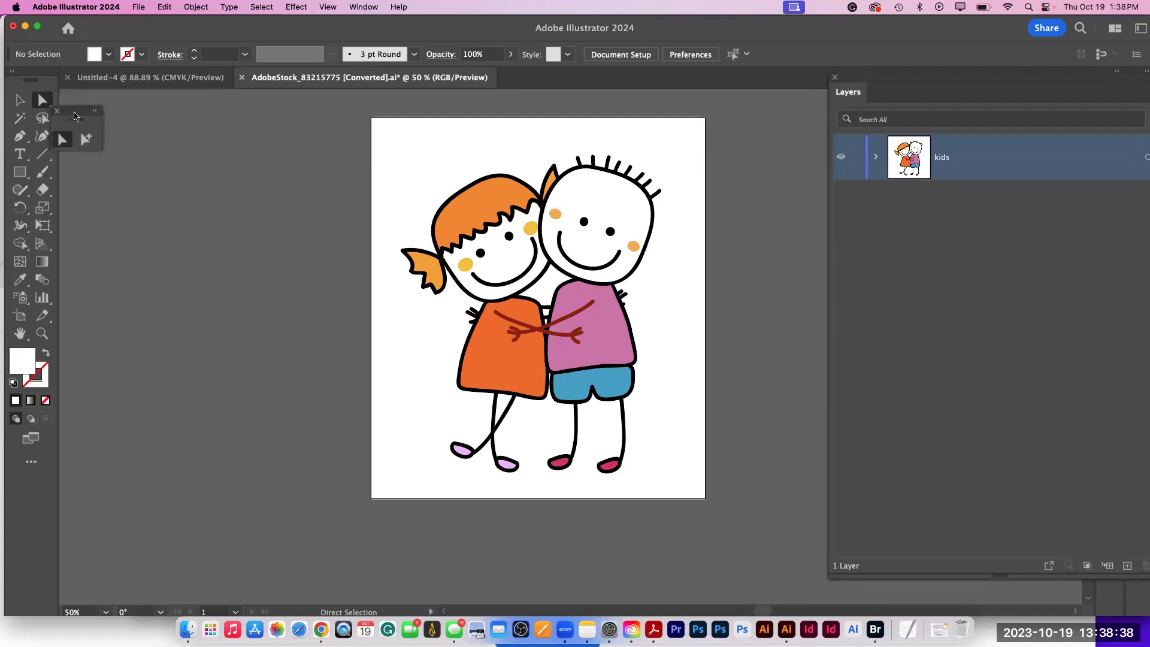
click(19, 100)
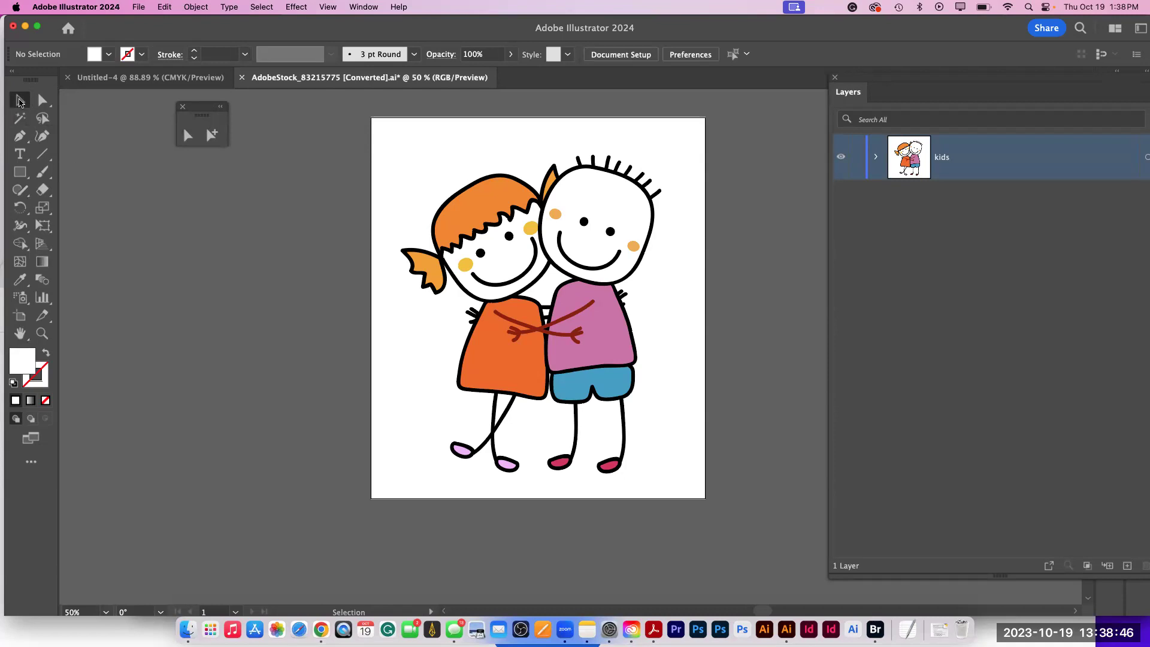
mouse_move(42, 100)
mouse_down()
mouse_move(72, 93)
mouse_move(106, 106)
mouse_move(103, 118)
mouse_move(46, 100)
mouse_up()
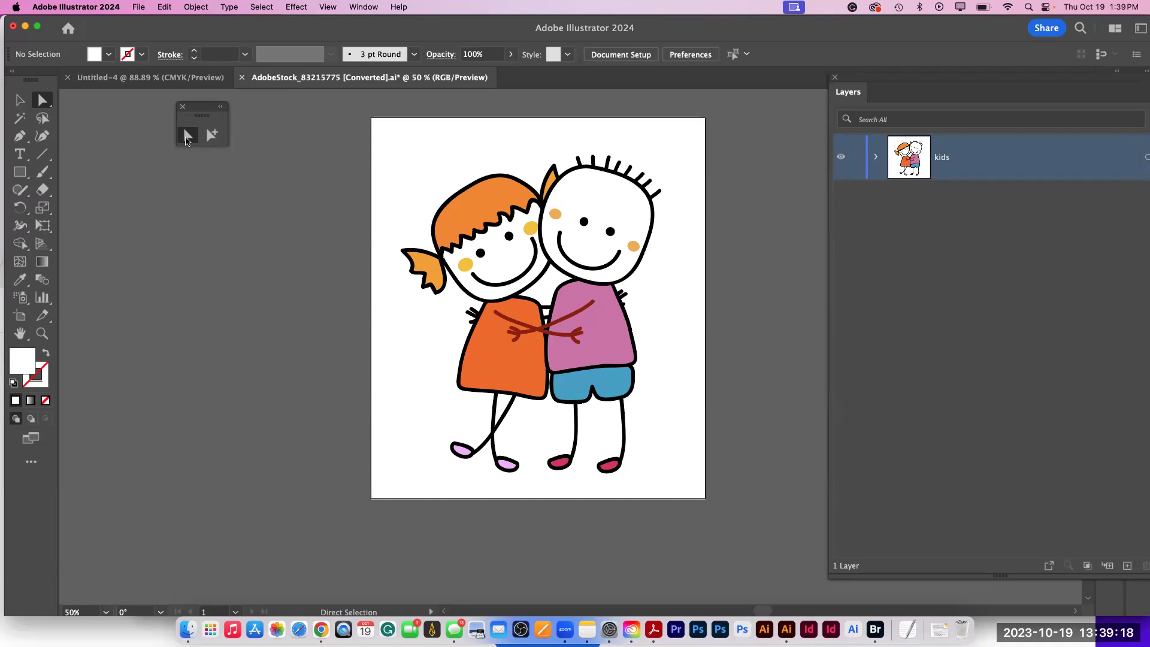
key(XF86AudioRaiseVolume)
key(super+1)
key(space)
- Bring the girl's hair into view, test-move it, then undo so it returns to place
drag(279, 265, 276, 463)
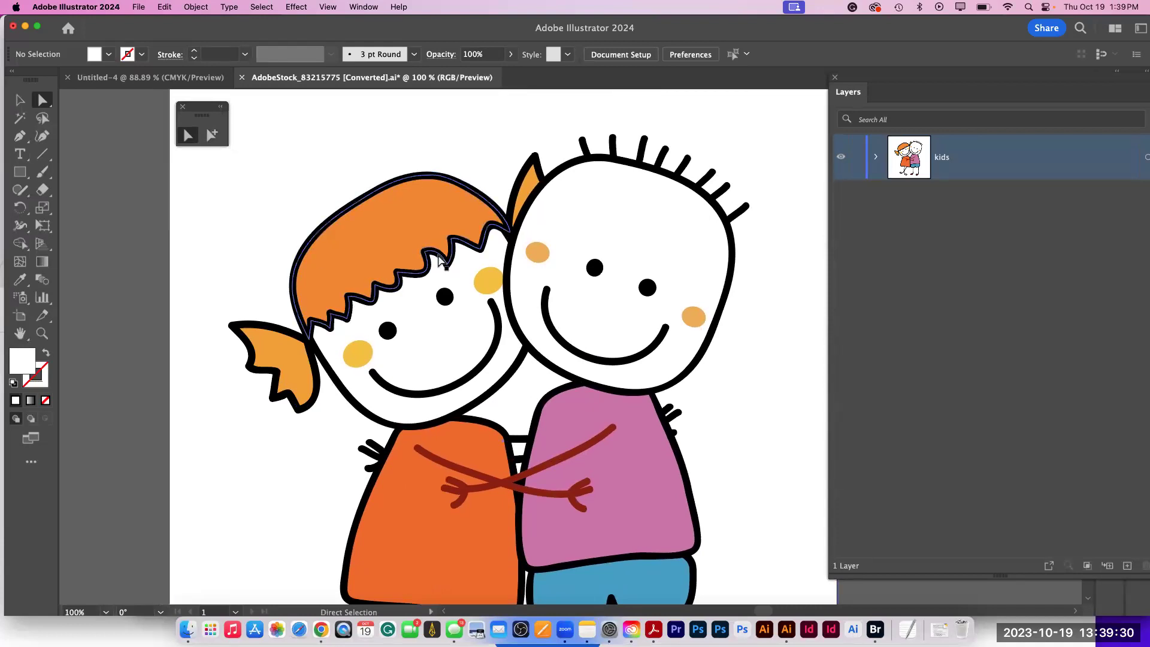
click(400, 241)
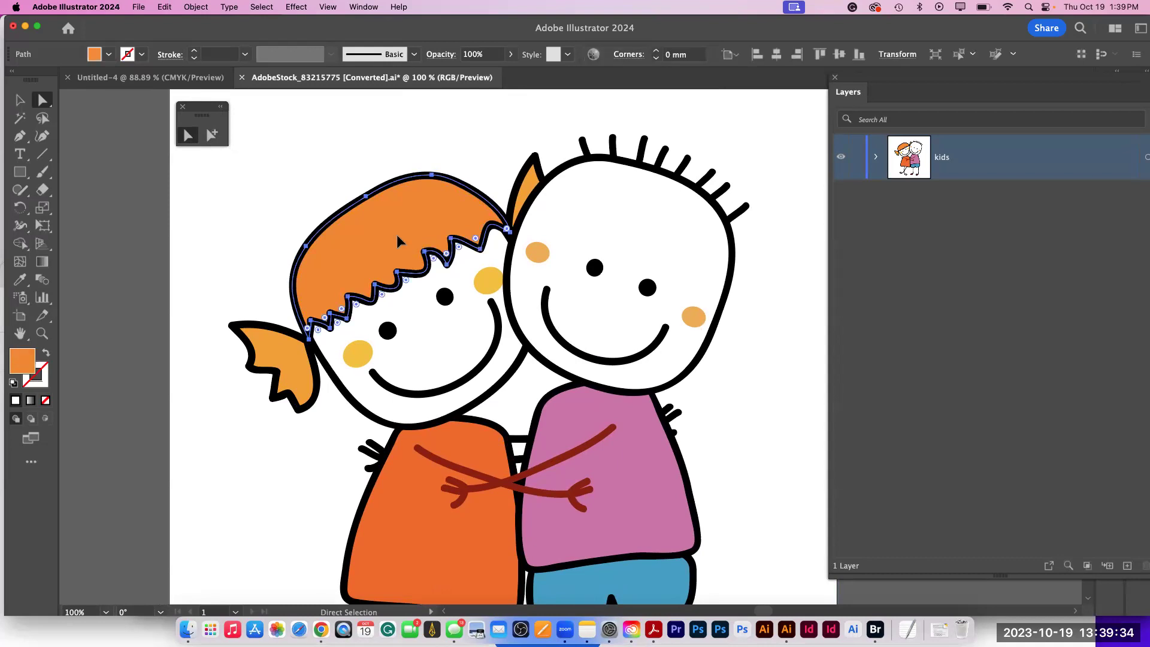
drag(399, 242, 343, 193)
key(super+z)
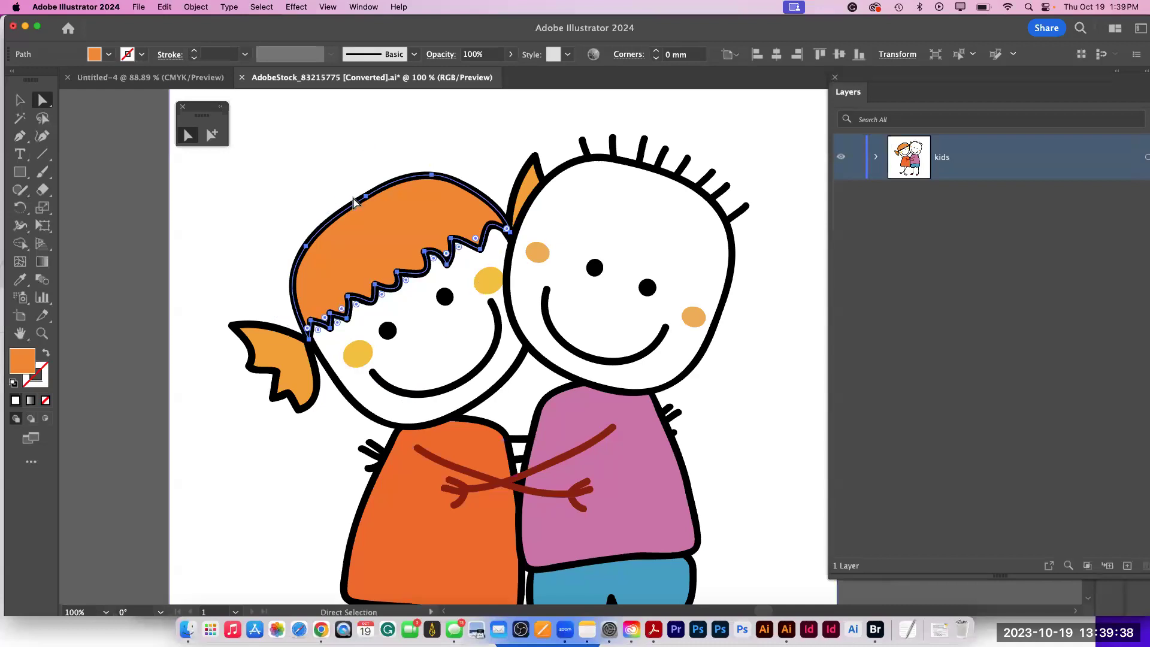
click(262, 287)
- Drag the hair's black outline away, delete it, and select the orange hair fill
click(323, 246)
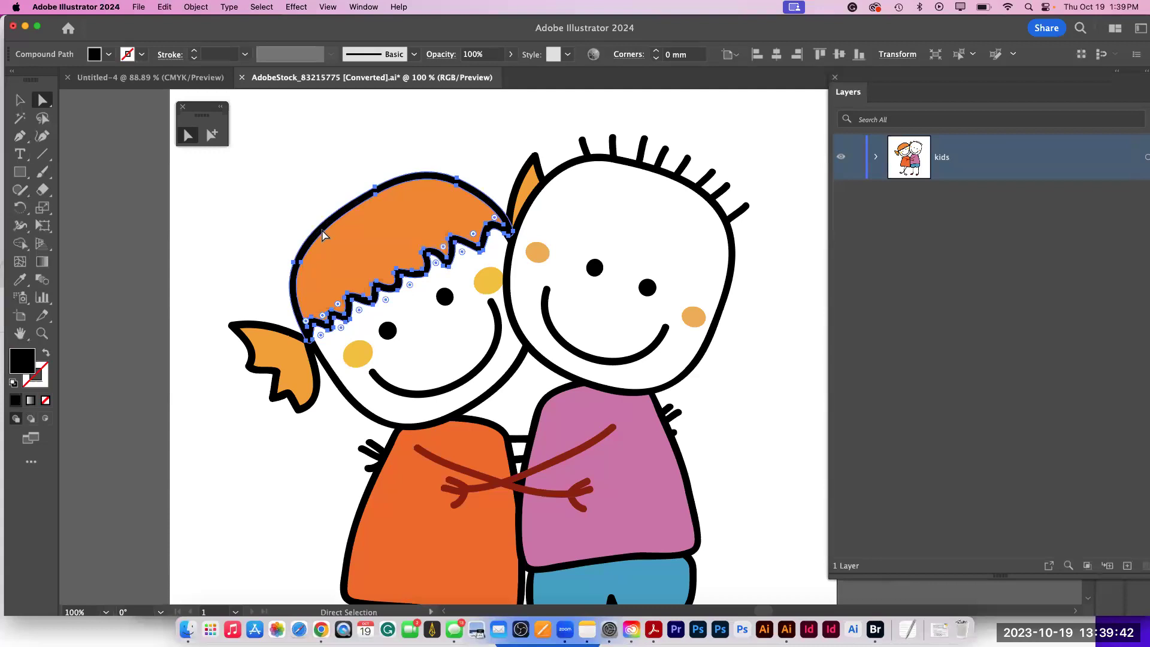
click(378, 193)
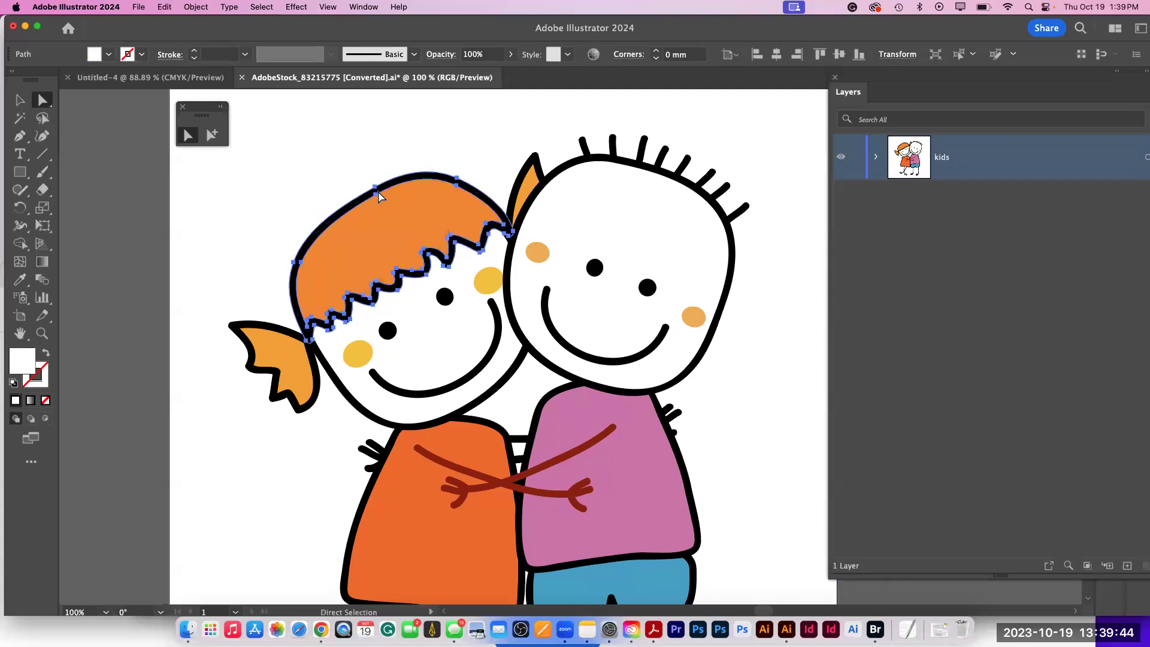
click(377, 193)
drag(380, 187, 144, 204)
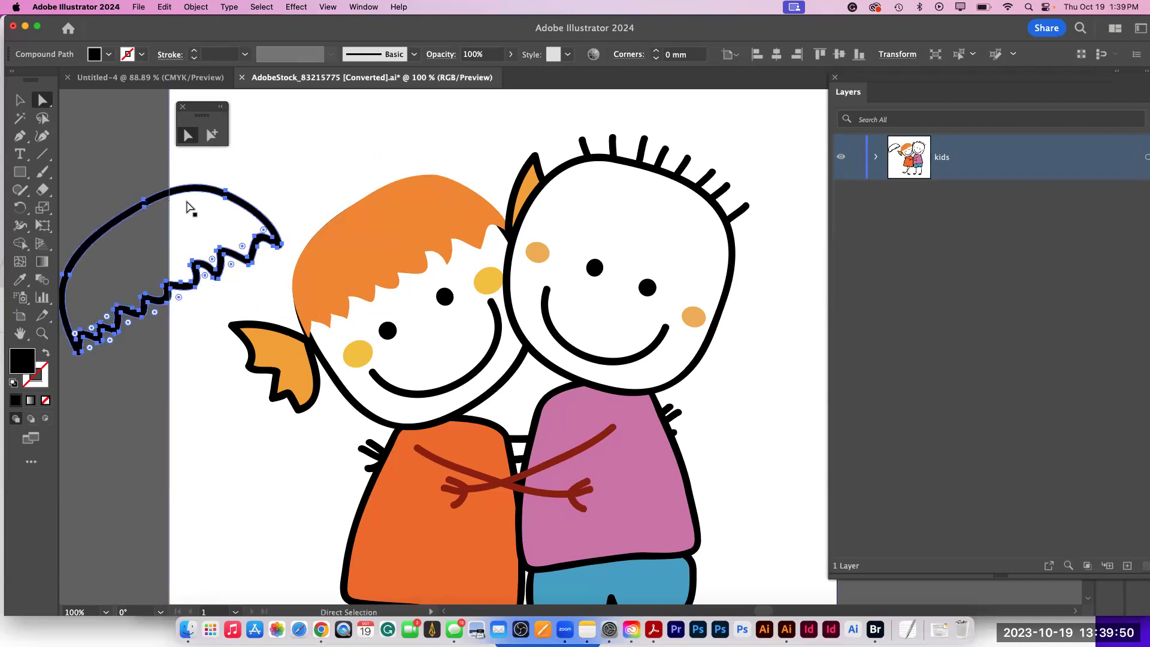
key(Delete)
click(367, 239)
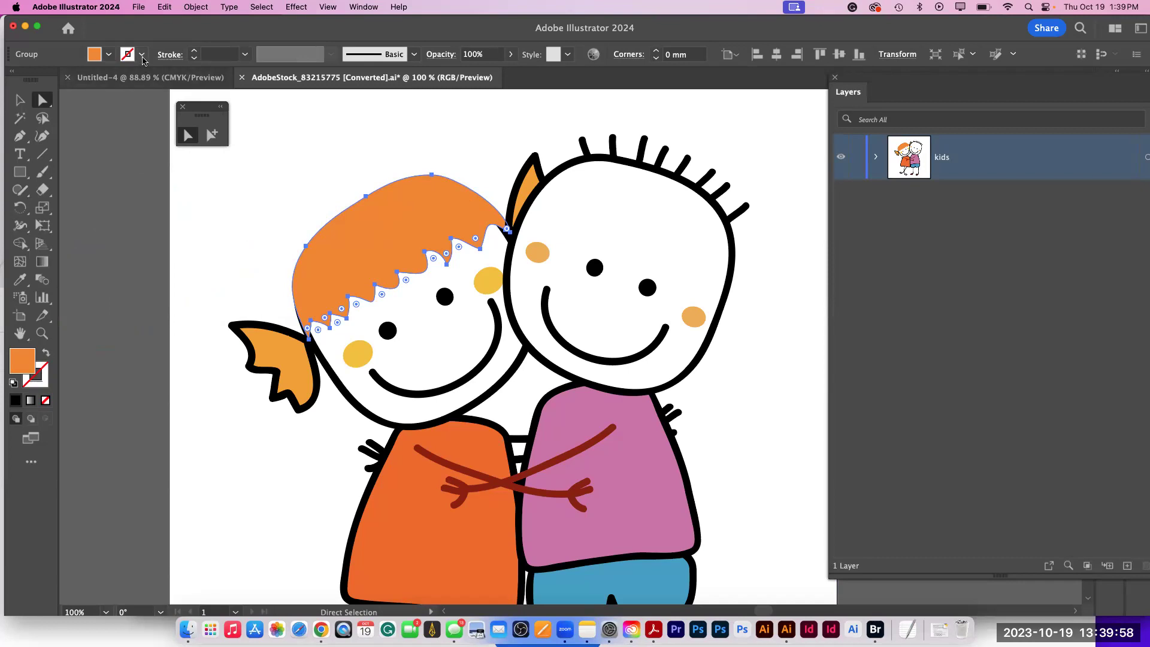
- Give the orange hair a black stroke and raise its weight to 10 pt
click(193, 51)
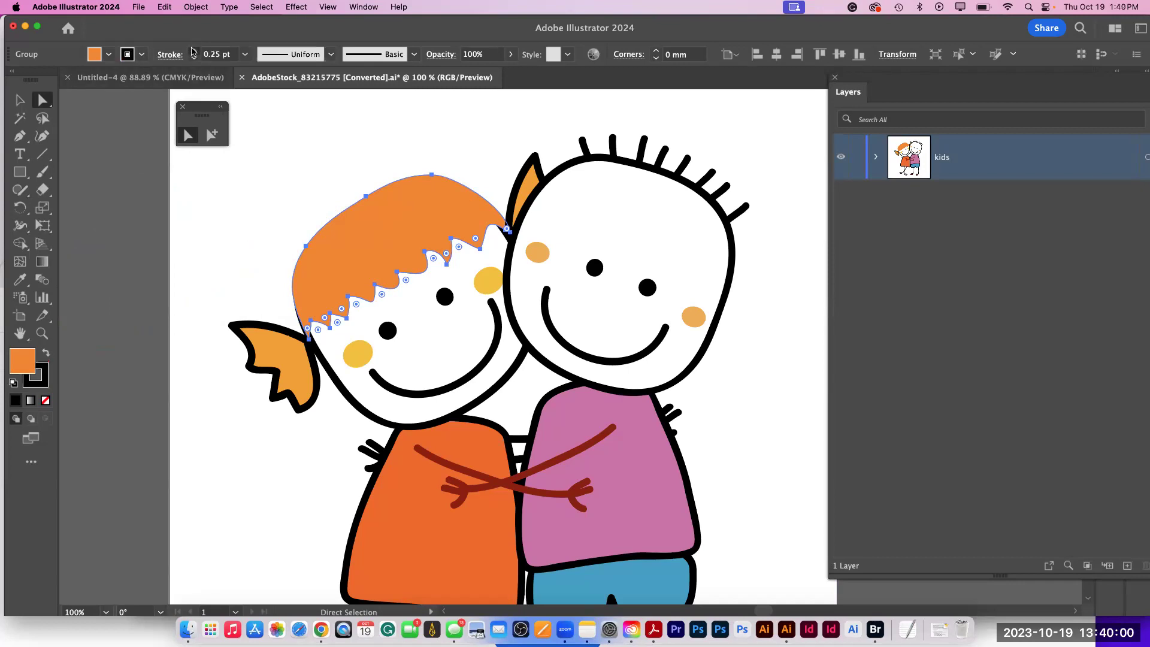
click(193, 50)
click(193, 51)
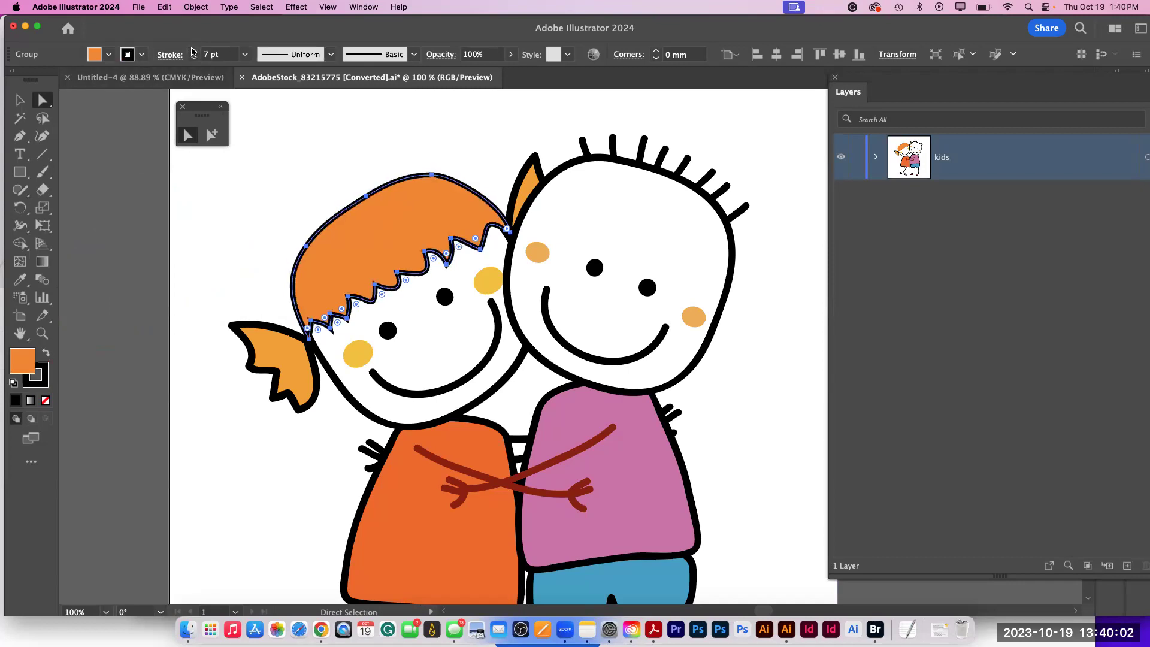
click(193, 51)
click(193, 51)
click(194, 51)
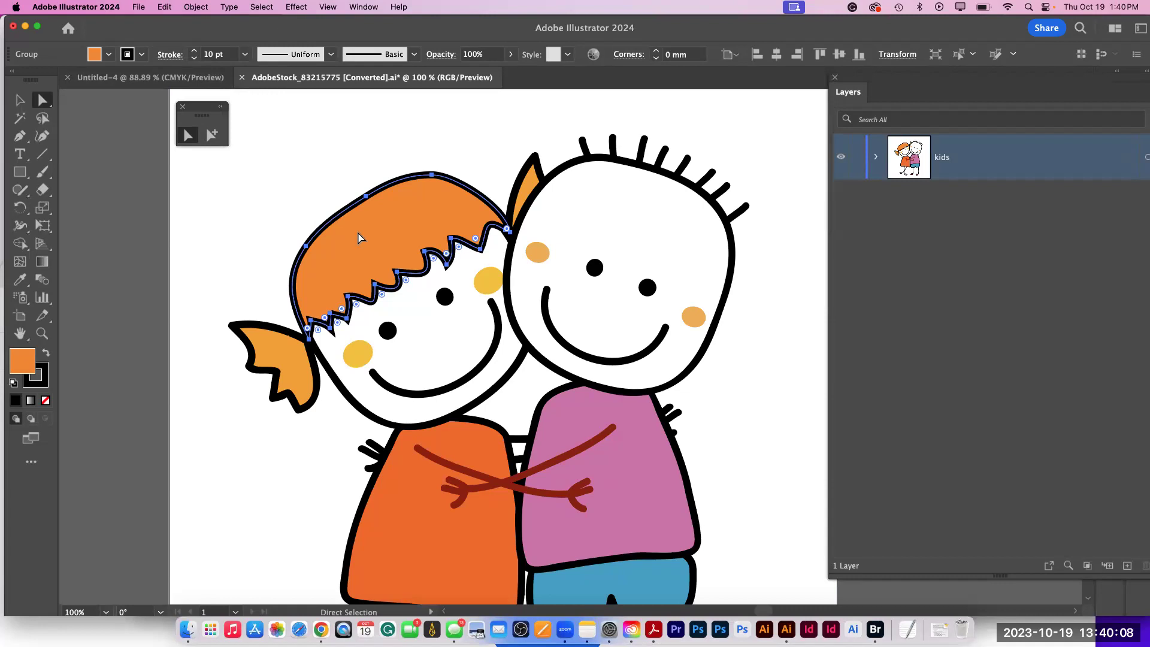
click(303, 169)
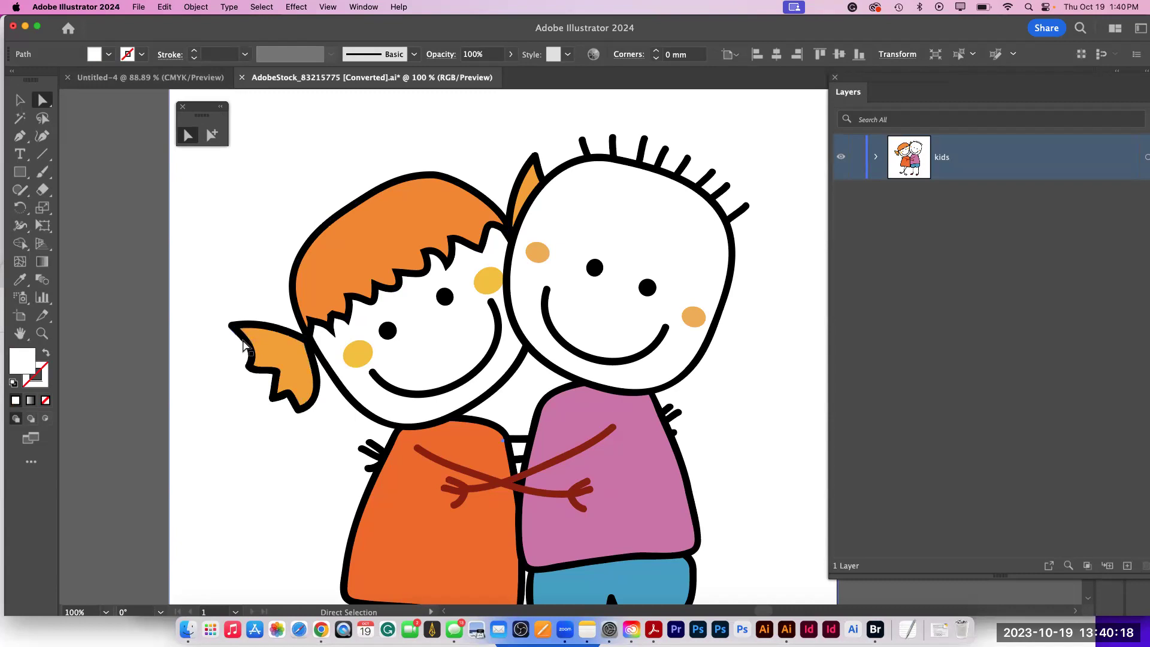
- Delete the pigtail's orange fill shape and select the black pigtail shape underneath
click(283, 354)
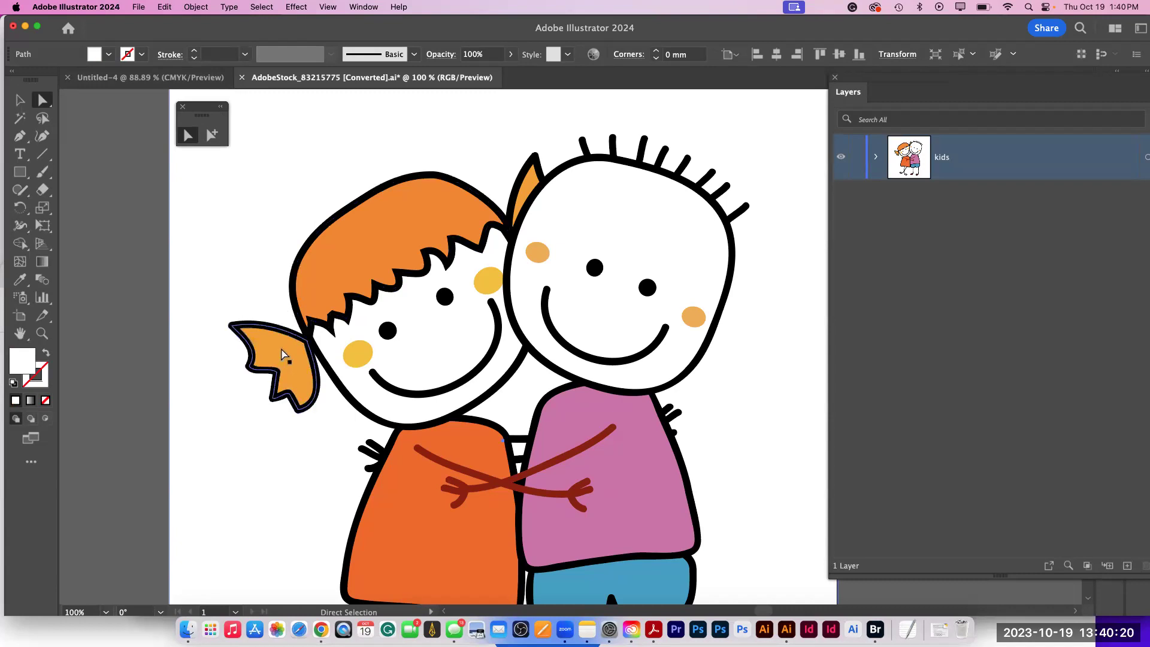
click(256, 329)
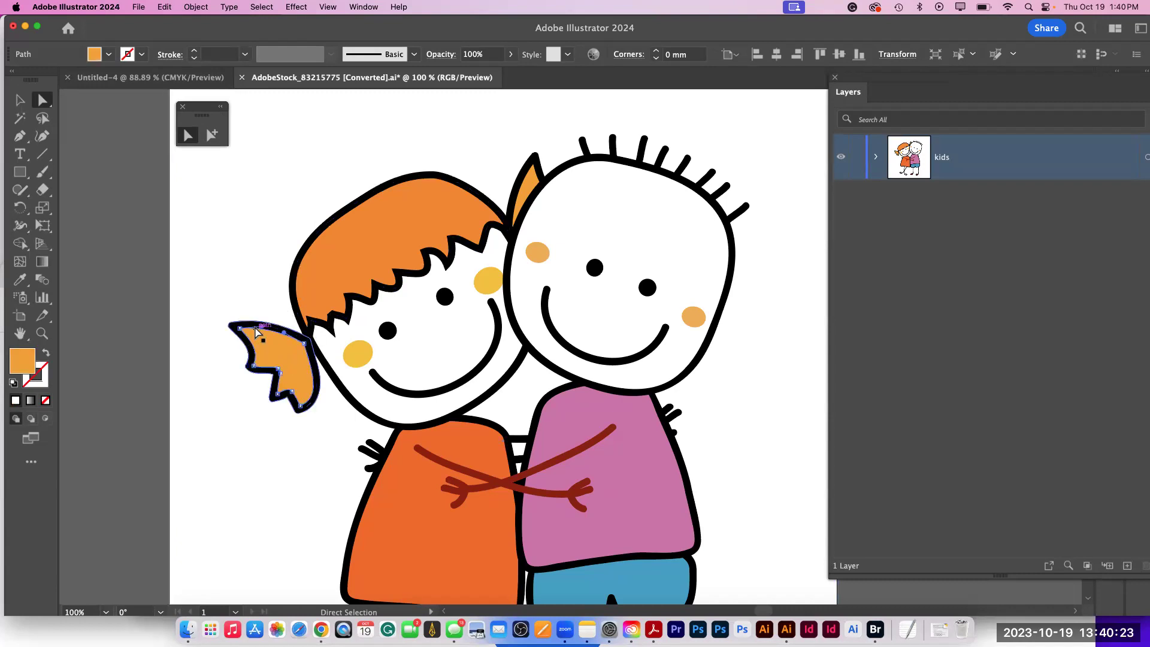
key(Delete)
key(Delete)
click(274, 350)
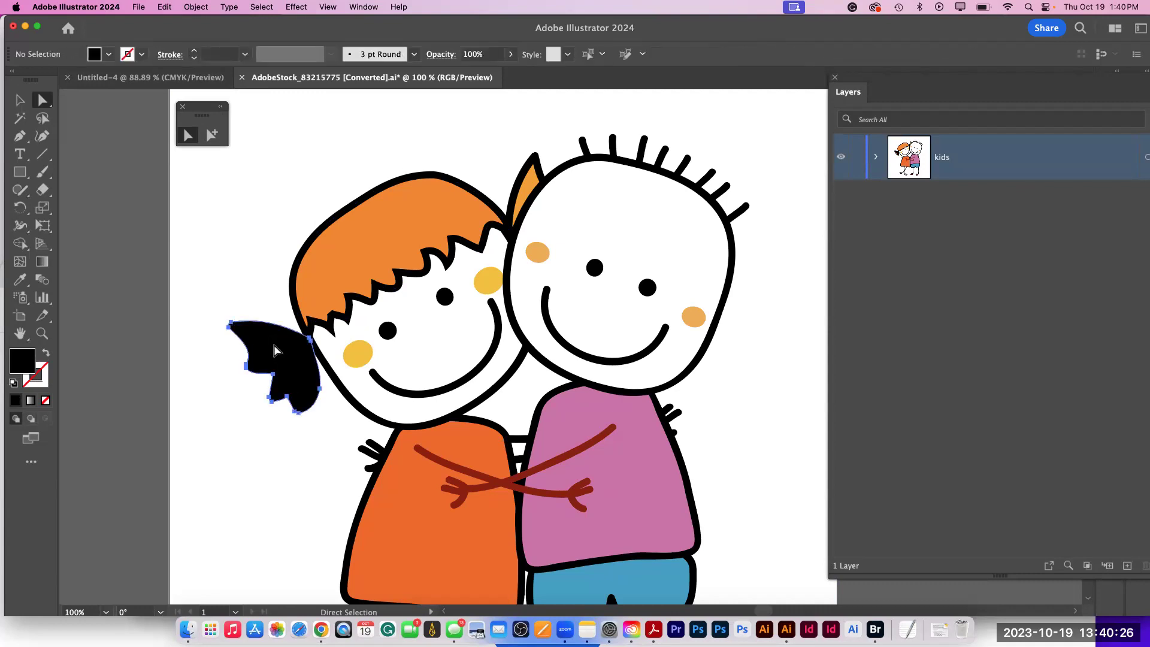
- Fill the pigtail yellow-green (#B1C116) and give it a black outline
double_click(22, 360)
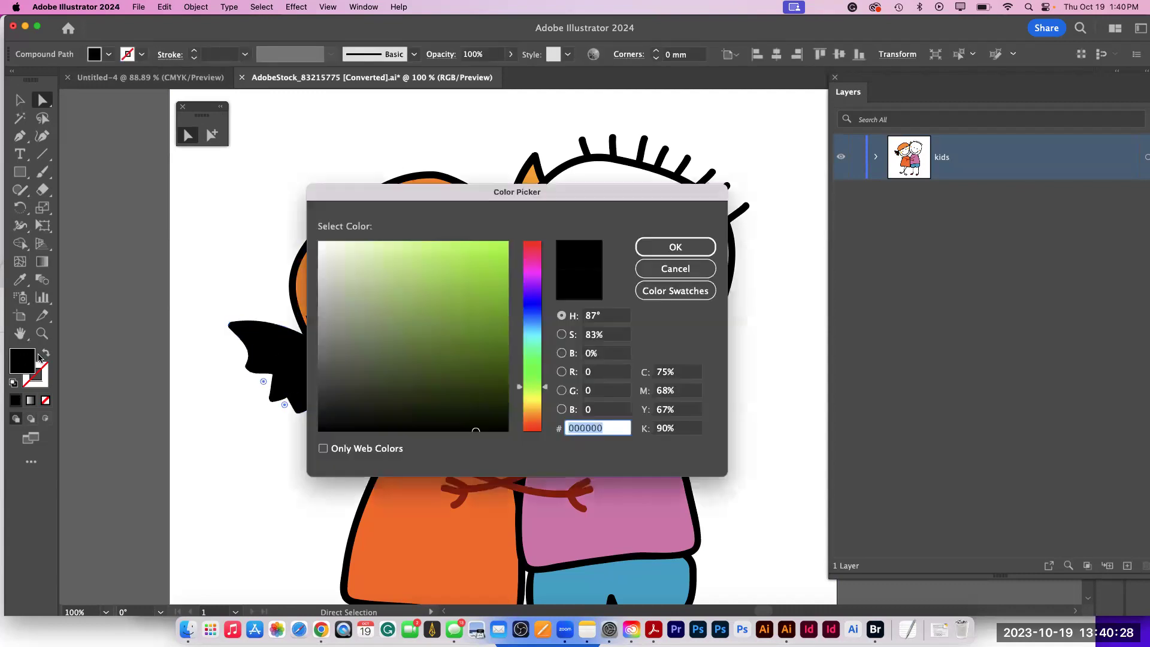
click(536, 272)
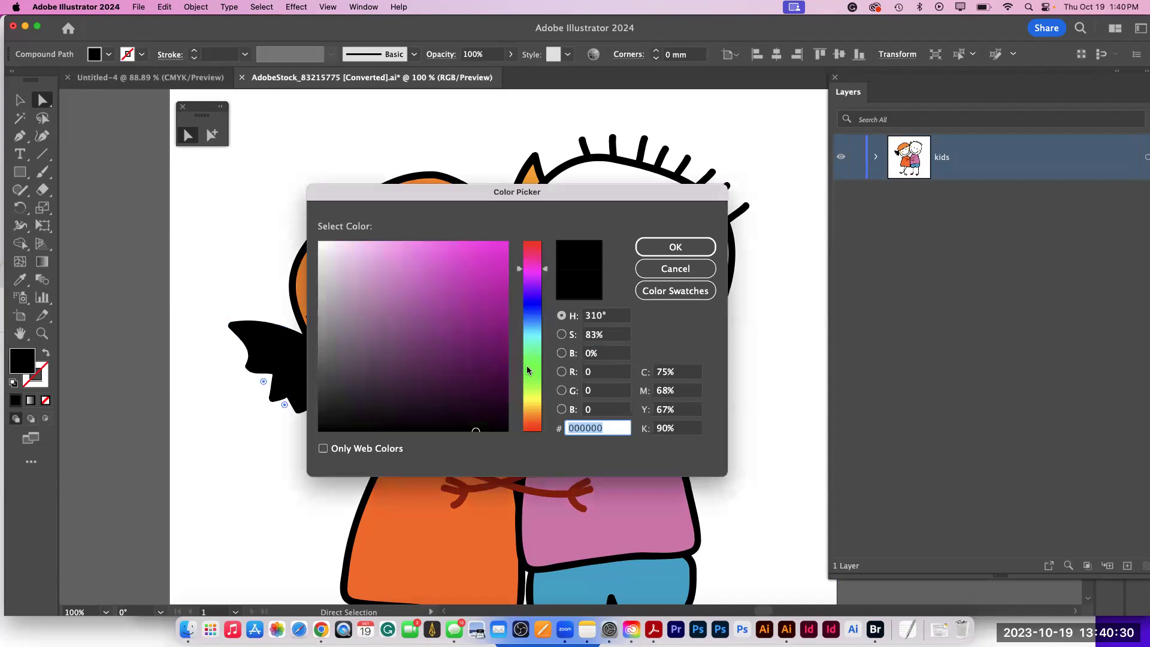
click(532, 397)
click(488, 286)
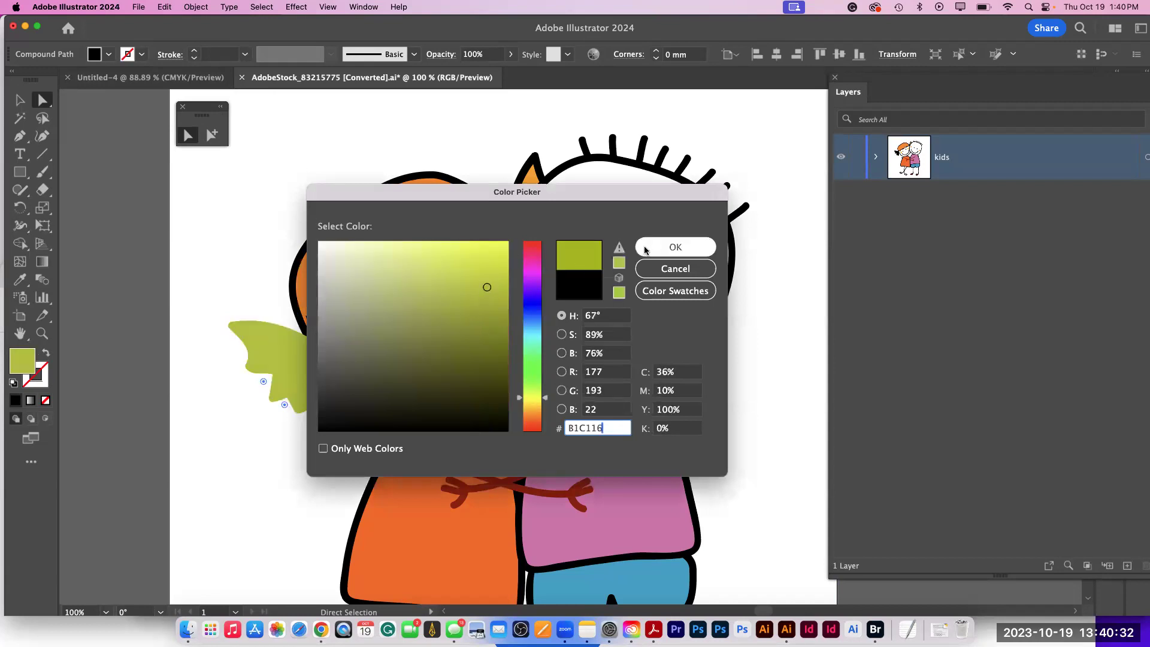
key(Return)
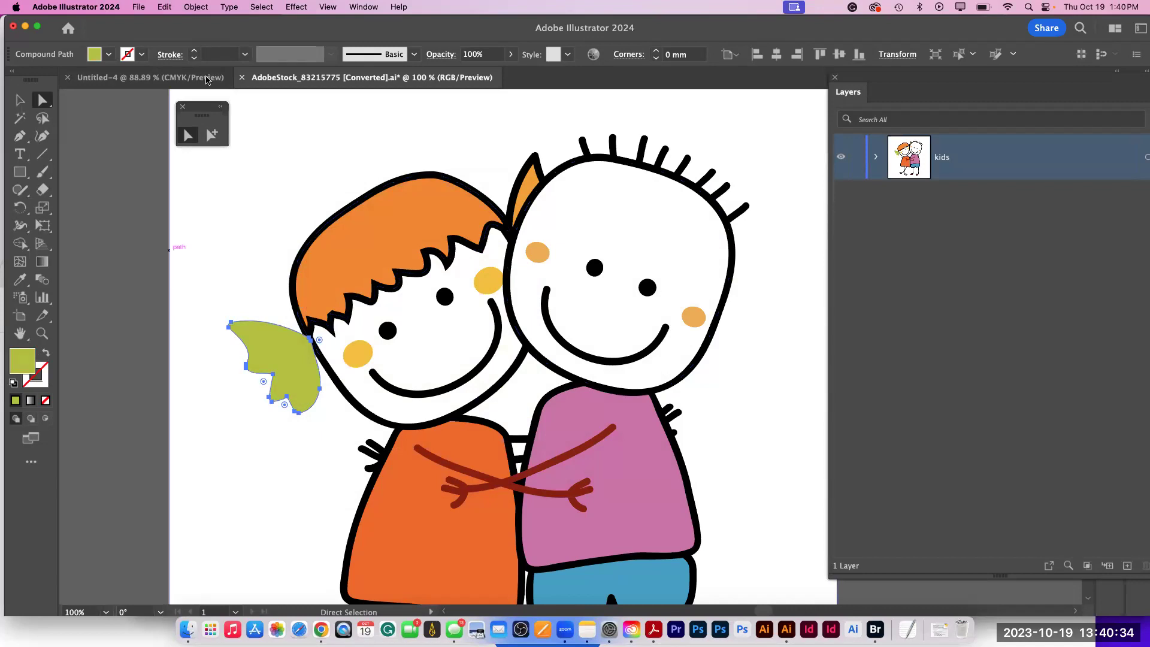
click(192, 53)
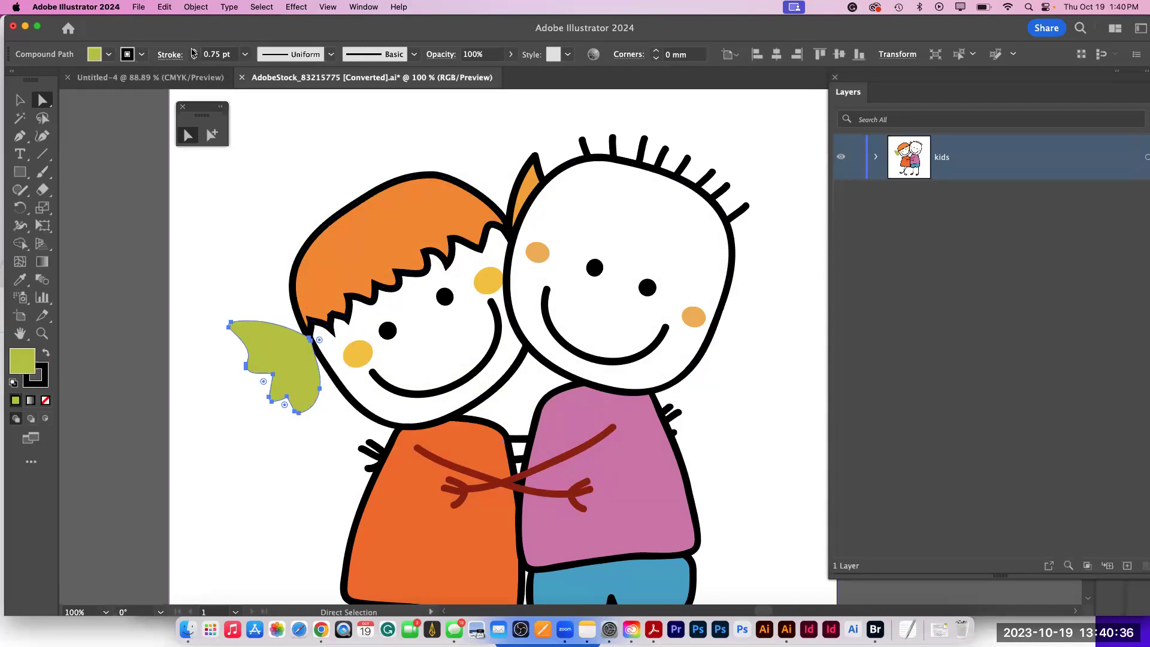
click(251, 159)
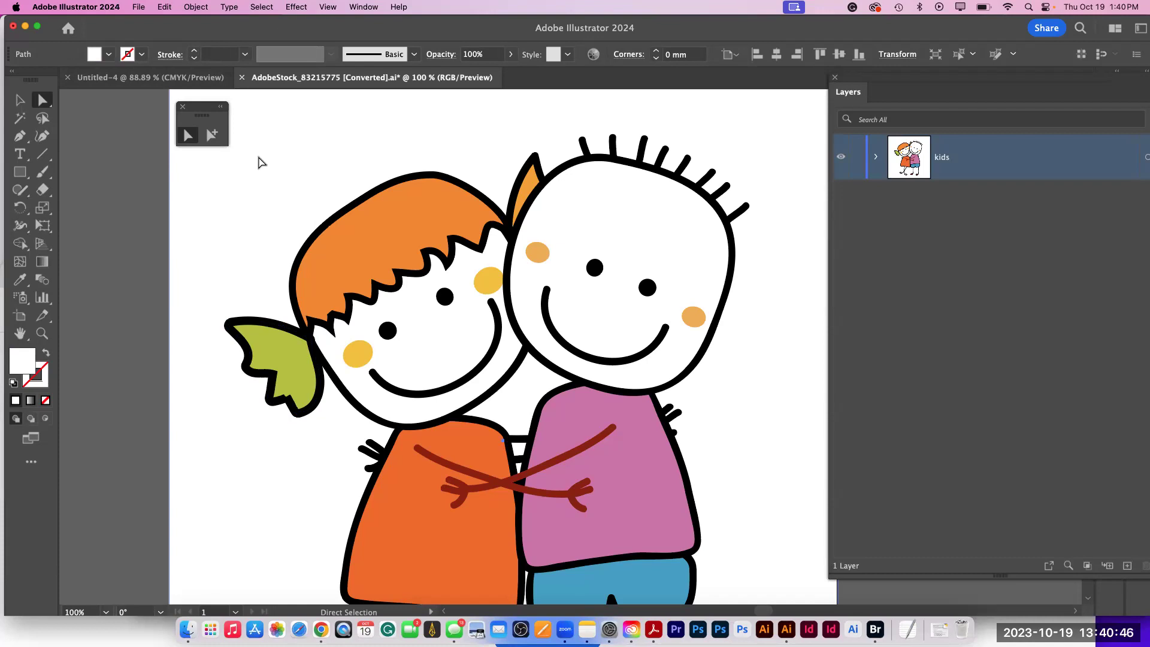
- Select the girl's hair, test-move it off the head, then undo to restore it
click(350, 247)
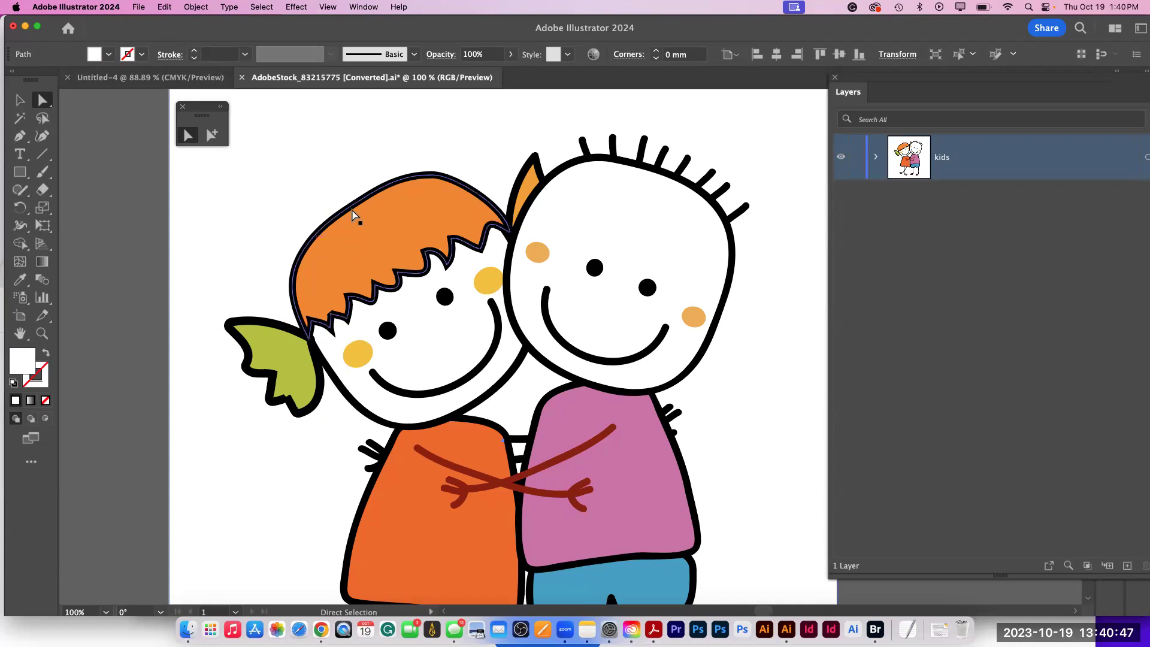
click(382, 233)
drag(381, 232, 268, 176)
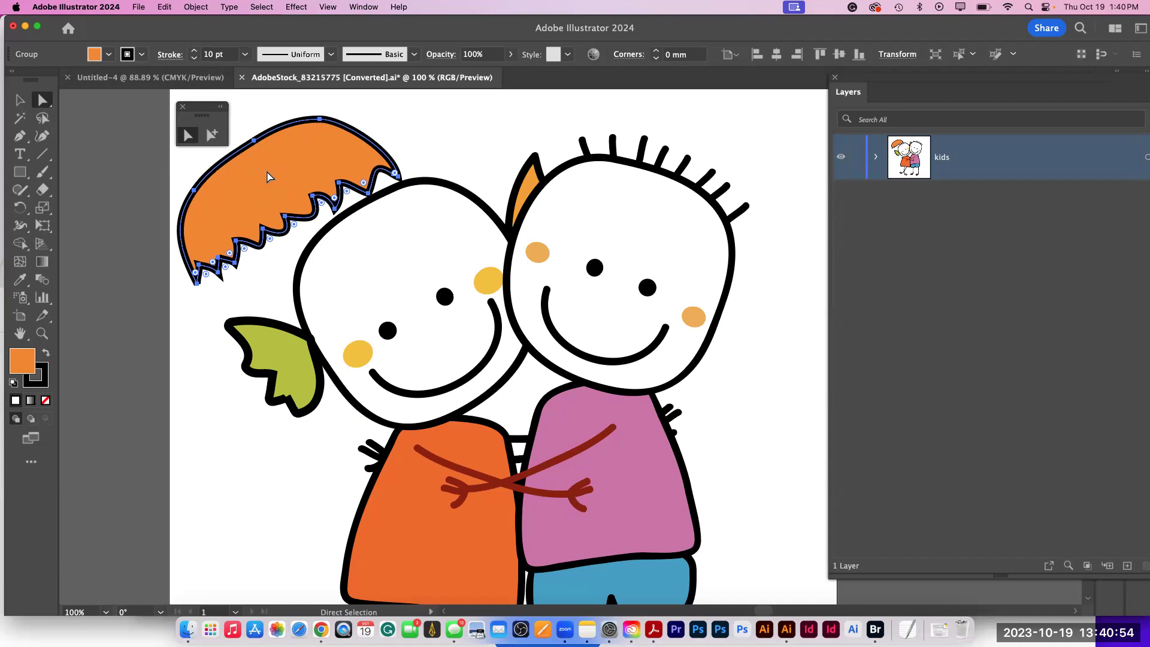
key(cmd+z)
click(268, 175)
click(268, 175)
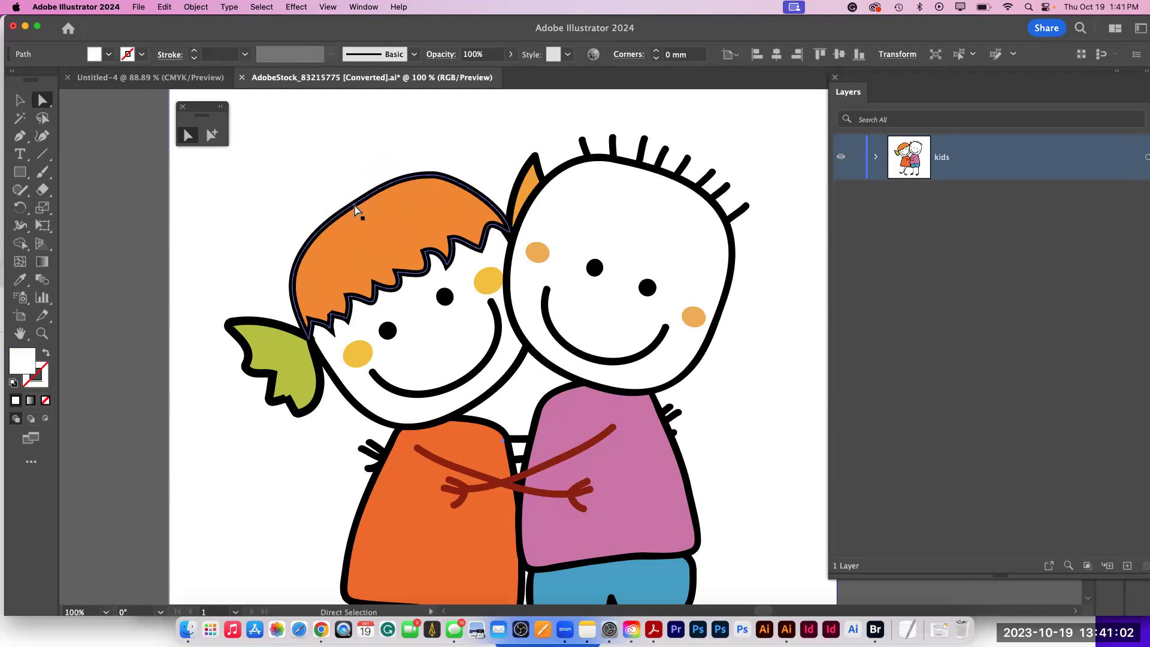
- Raise the hair's upper-left anchor into a peak and reshape the curve across the top
click(377, 223)
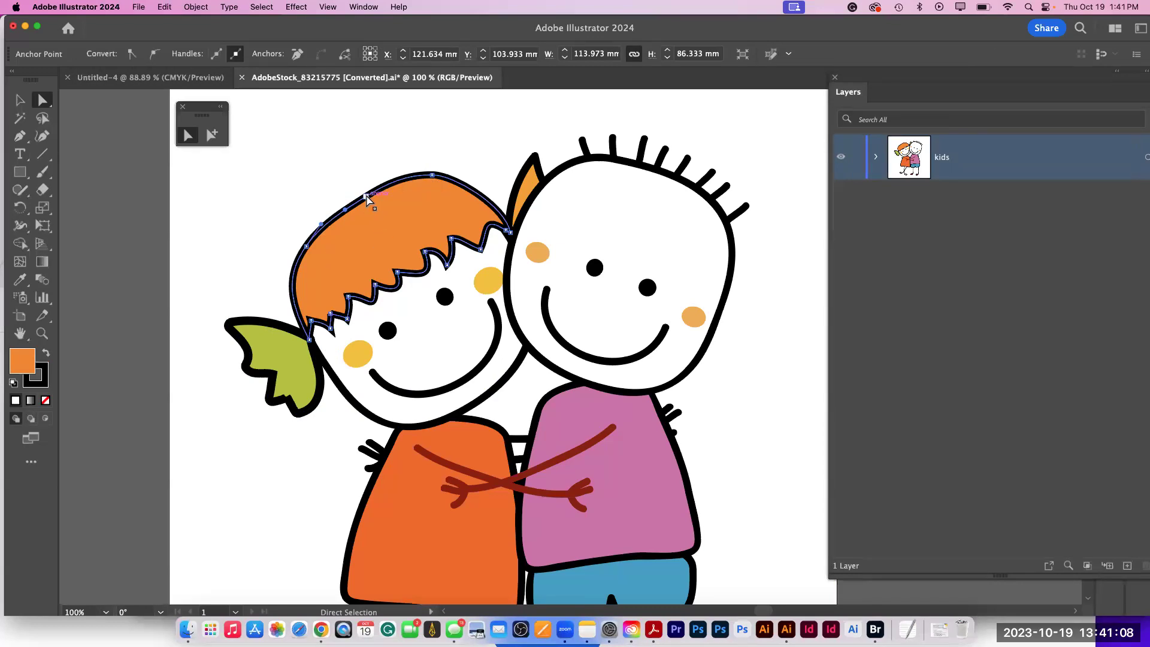
drag(366, 196, 285, 157)
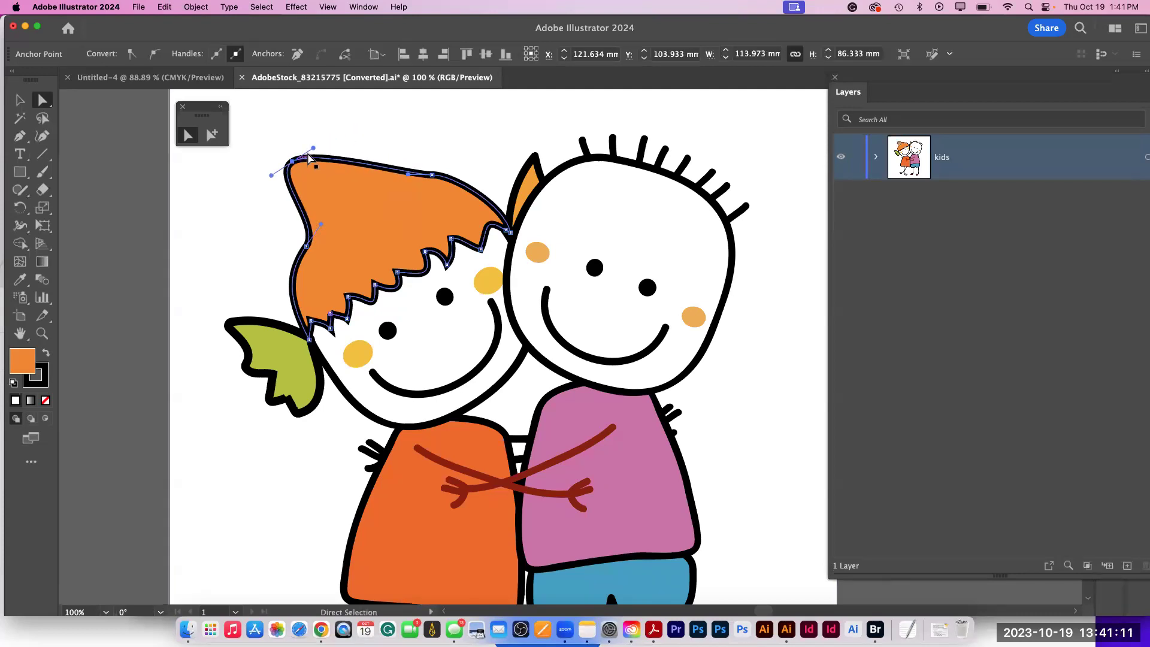
click(335, 124)
click(293, 163)
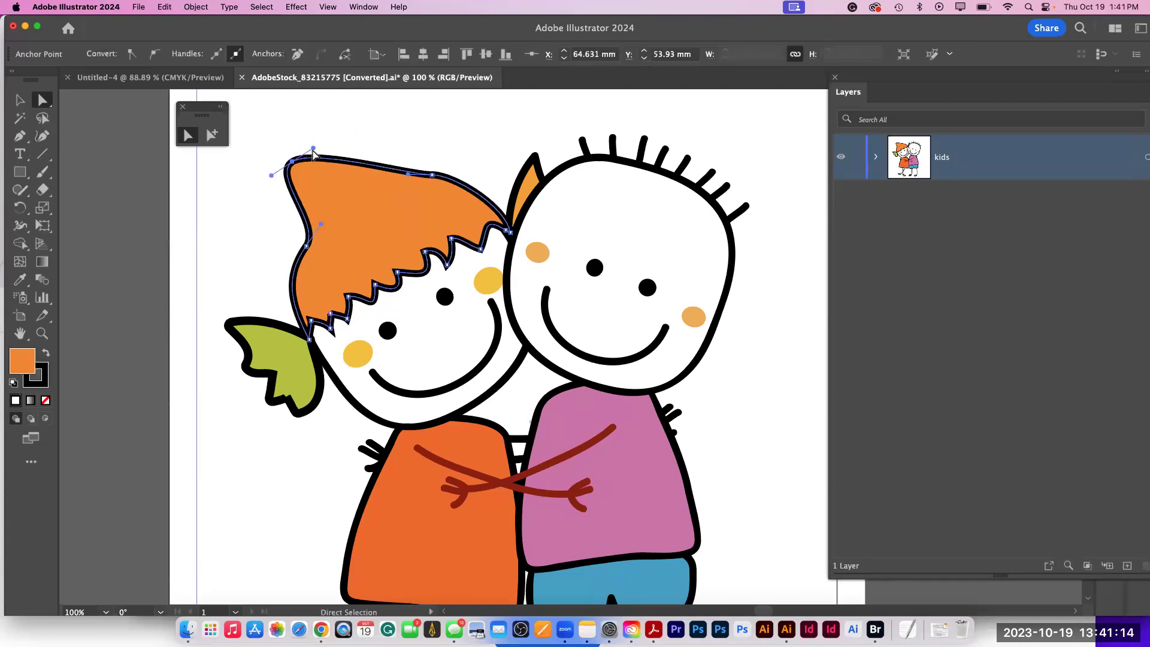
drag(324, 146, 443, 118)
click(143, 363)
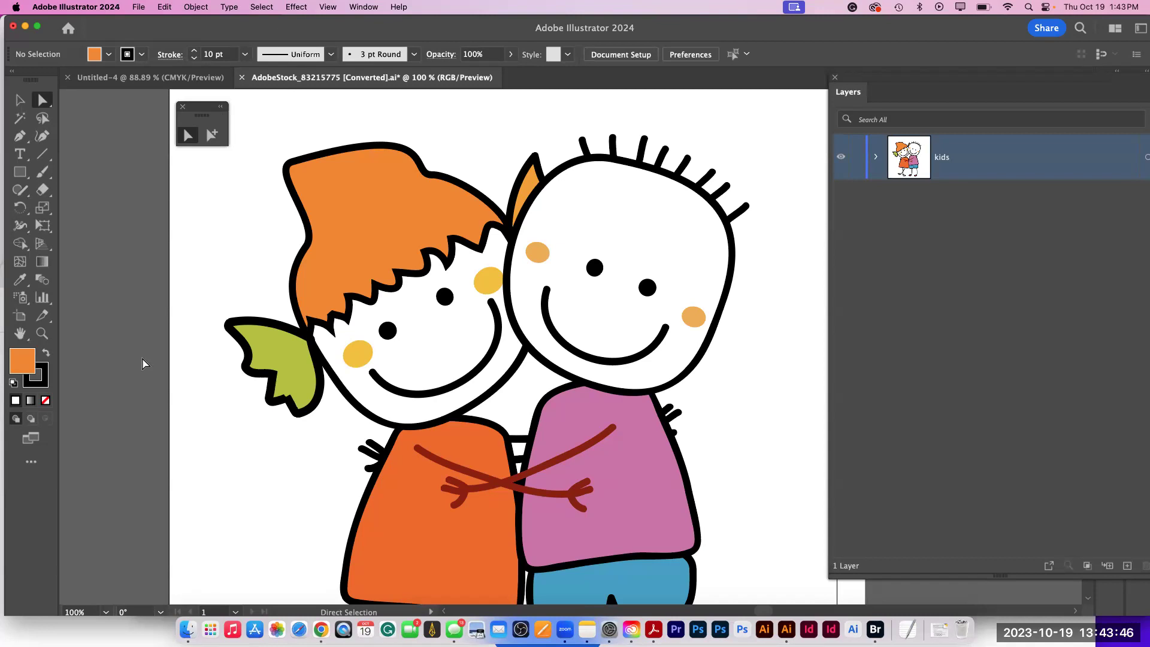
- Create a new 8.5 × 11 in document with the artboard count set to 1
scroll(144, 364, up, 3)
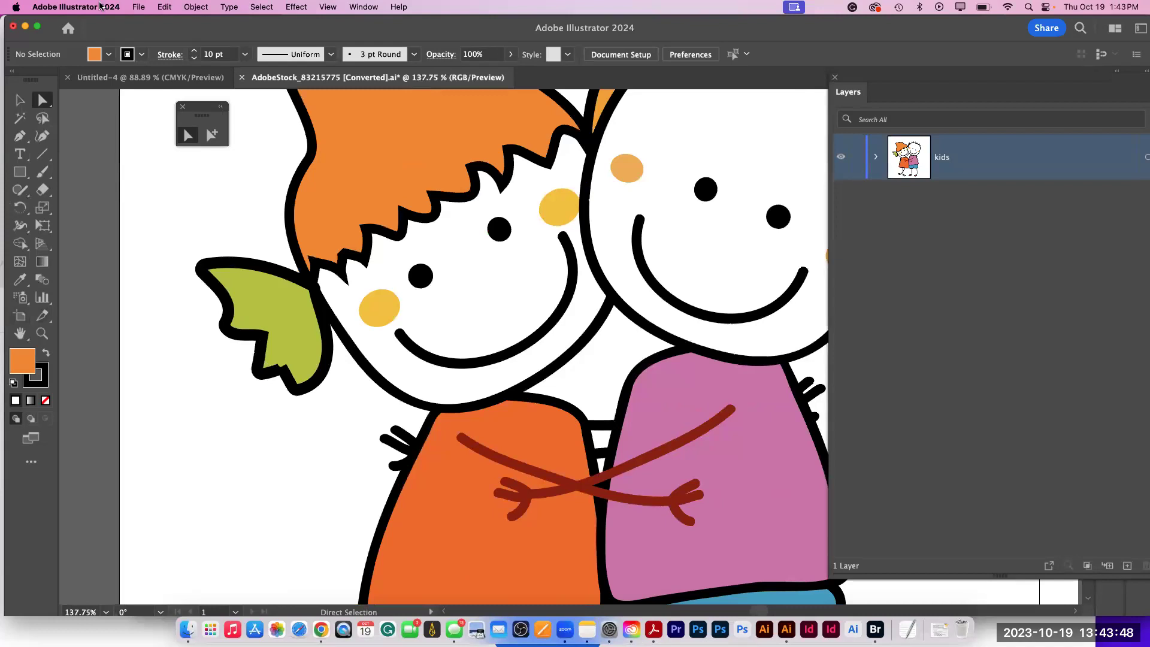
click(138, 7)
click(162, 40)
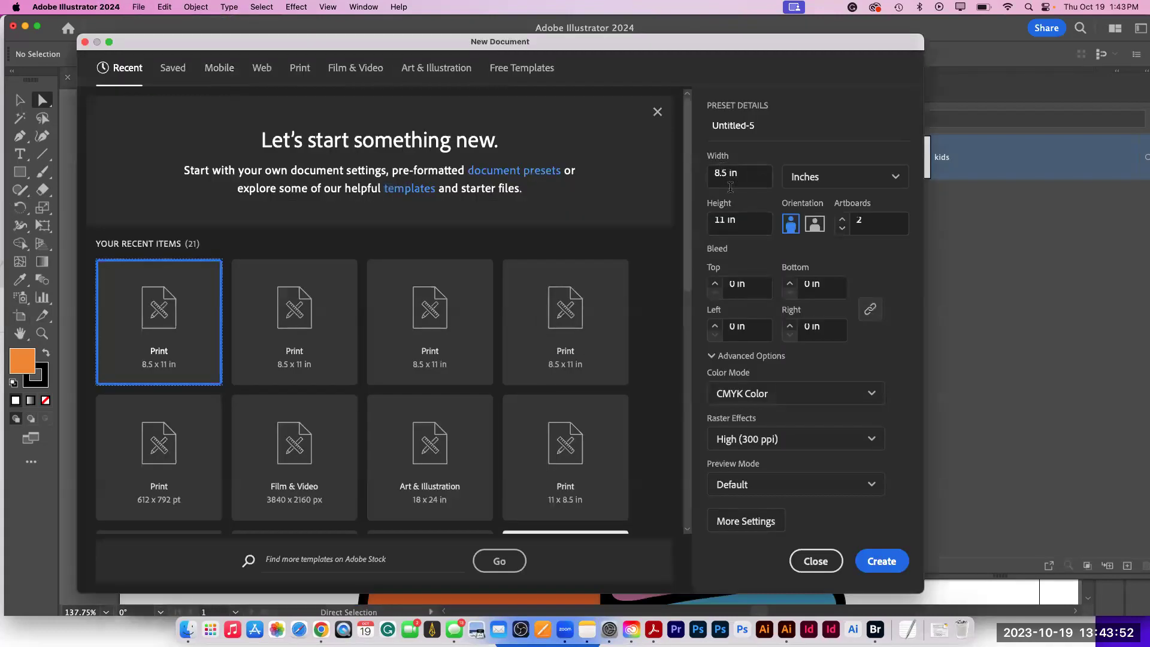
click(842, 228)
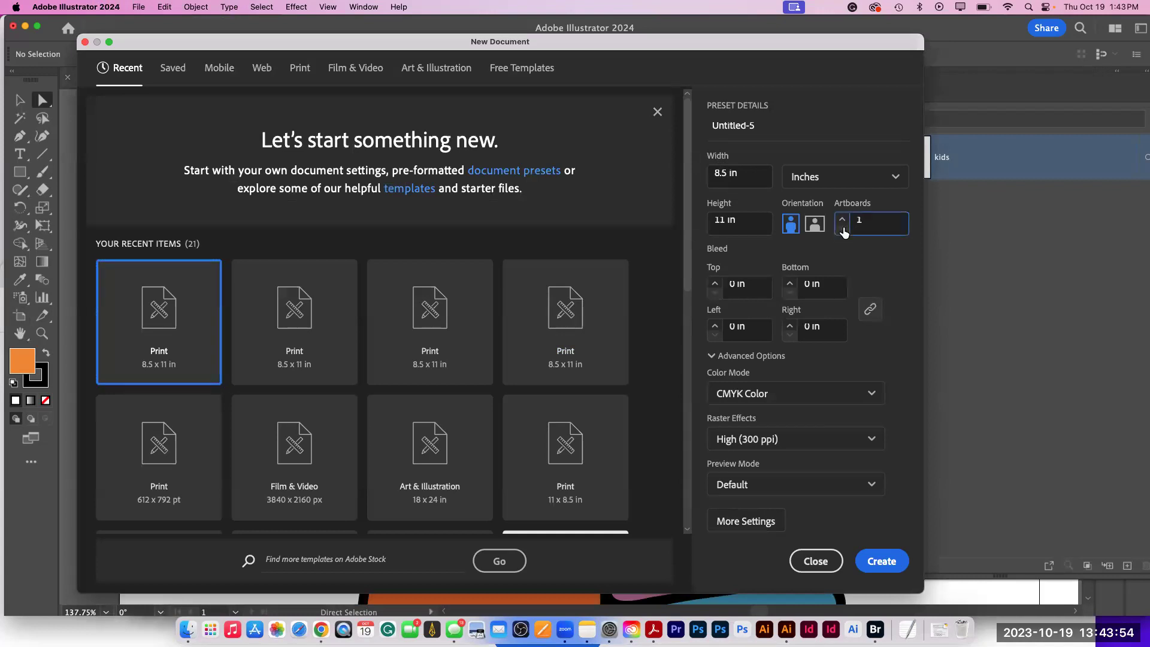
click(881, 561)
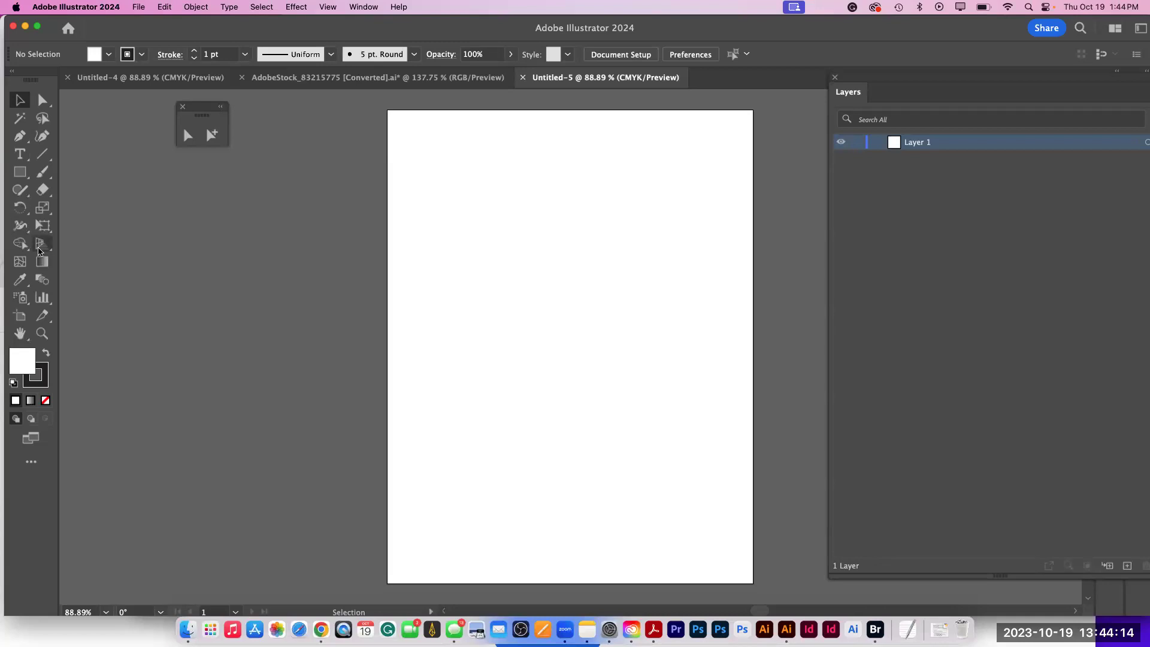
- With the Rectangle Tool, place a rectangle of Width 4 in and Height 4 in
click(19, 173)
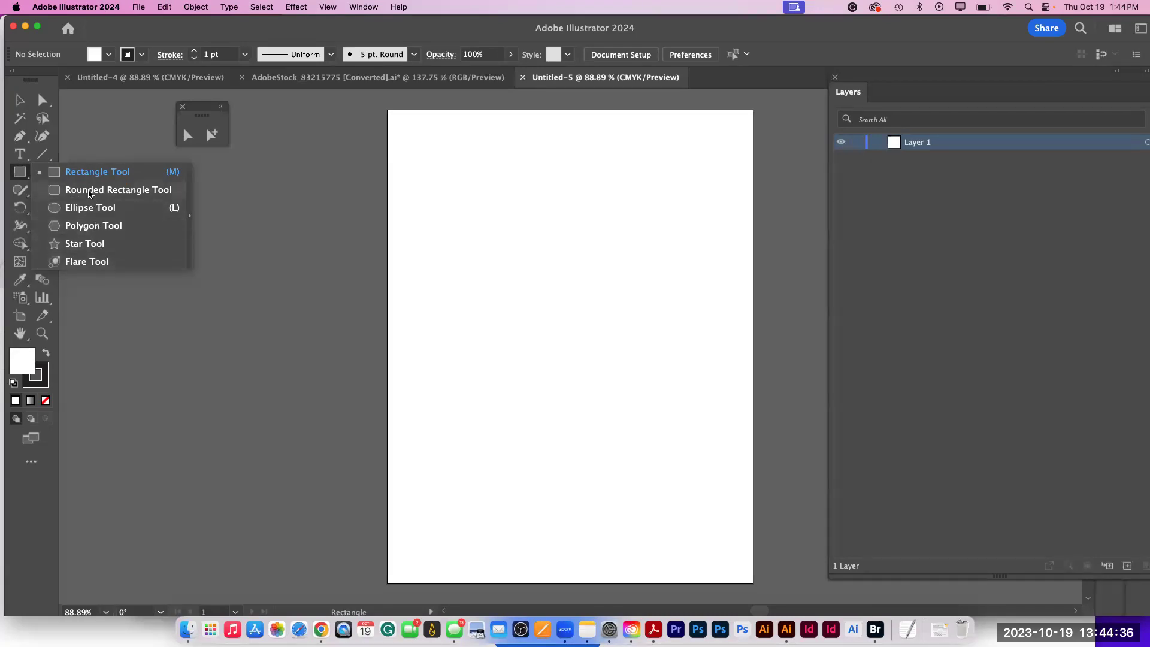
click(78, 172)
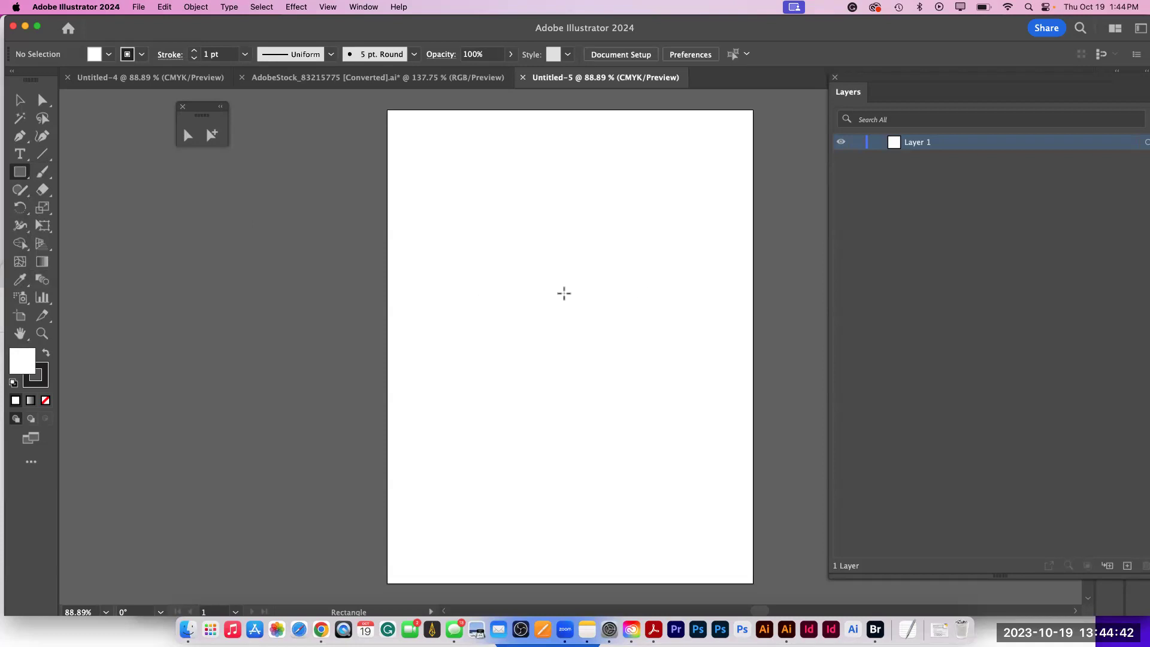
click(565, 293)
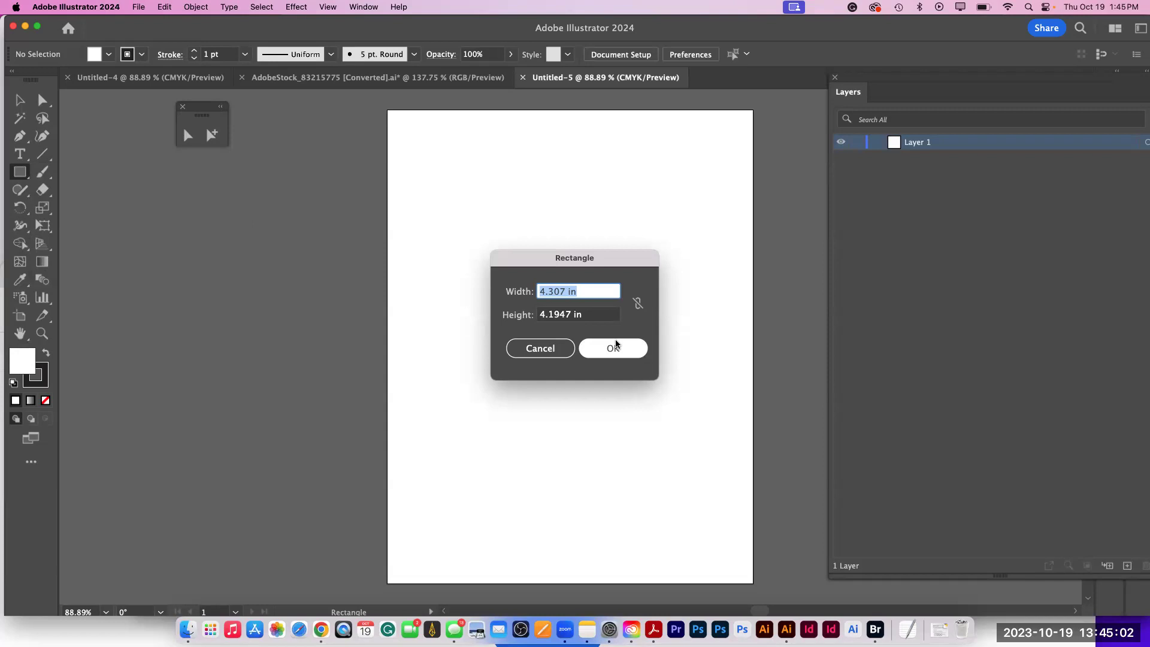
text(4)
key(Tab)
text(4)
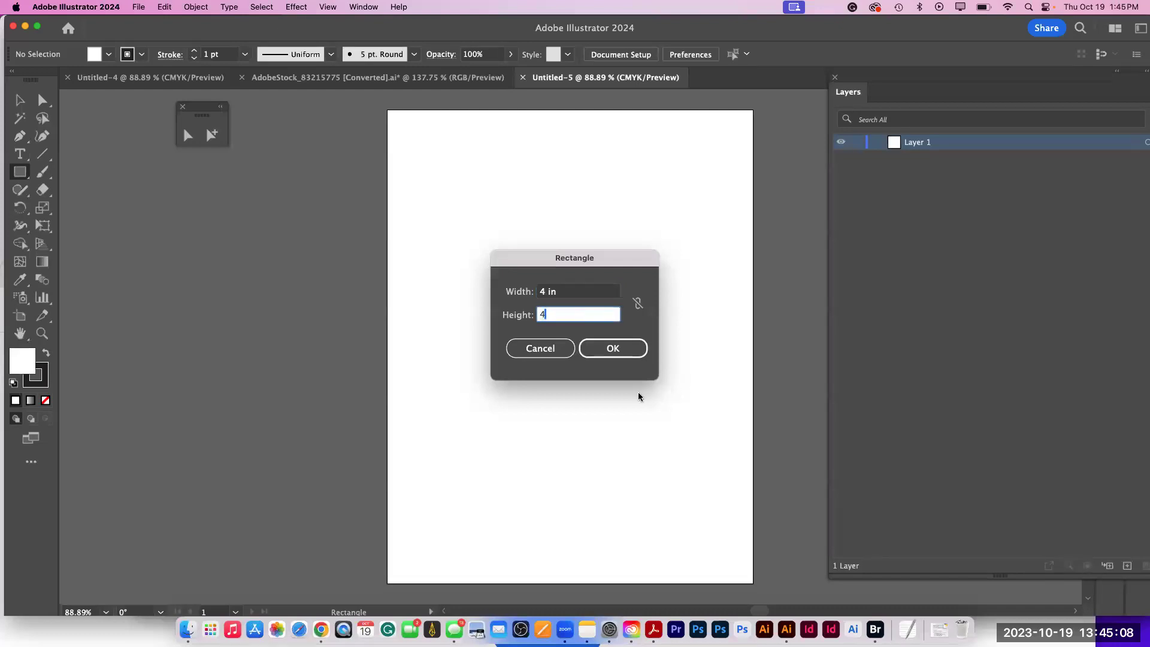
click(622, 353)
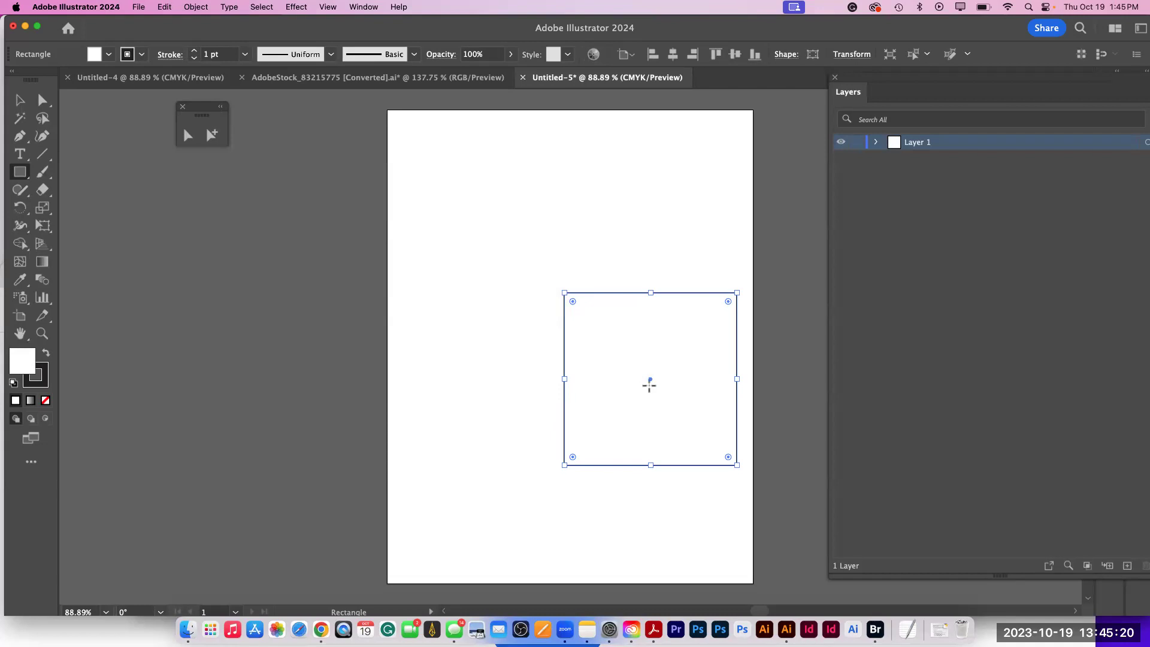
- Dismiss the extra Rectangle size dialog and drag the square up-left on the artboard
click(612, 367)
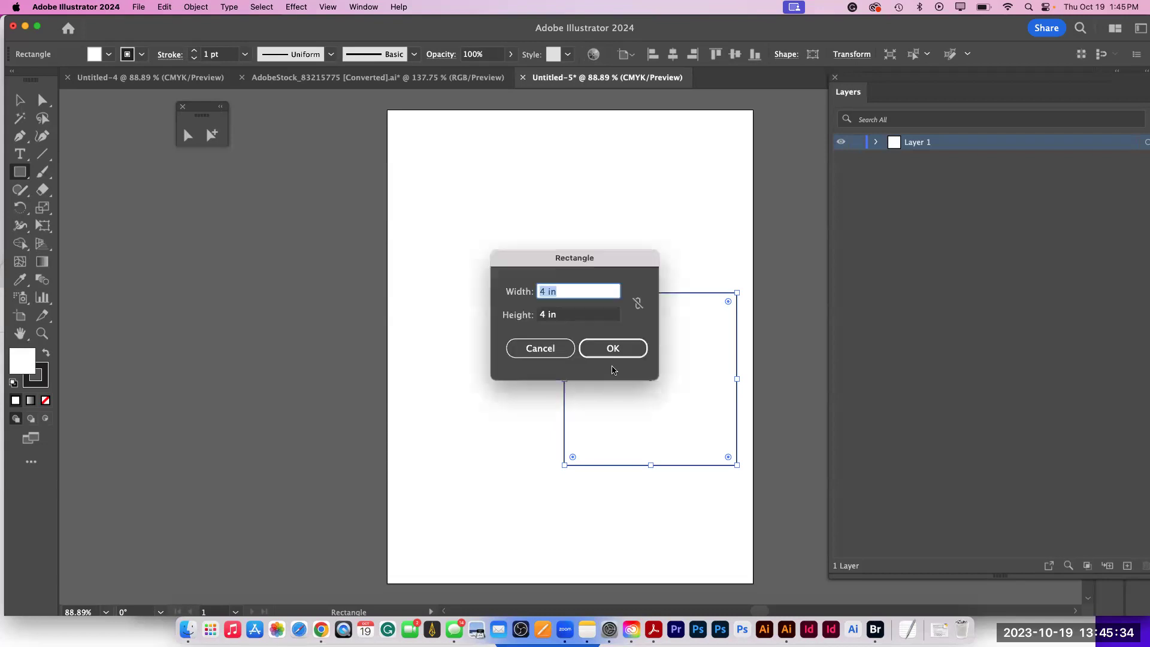
click(567, 354)
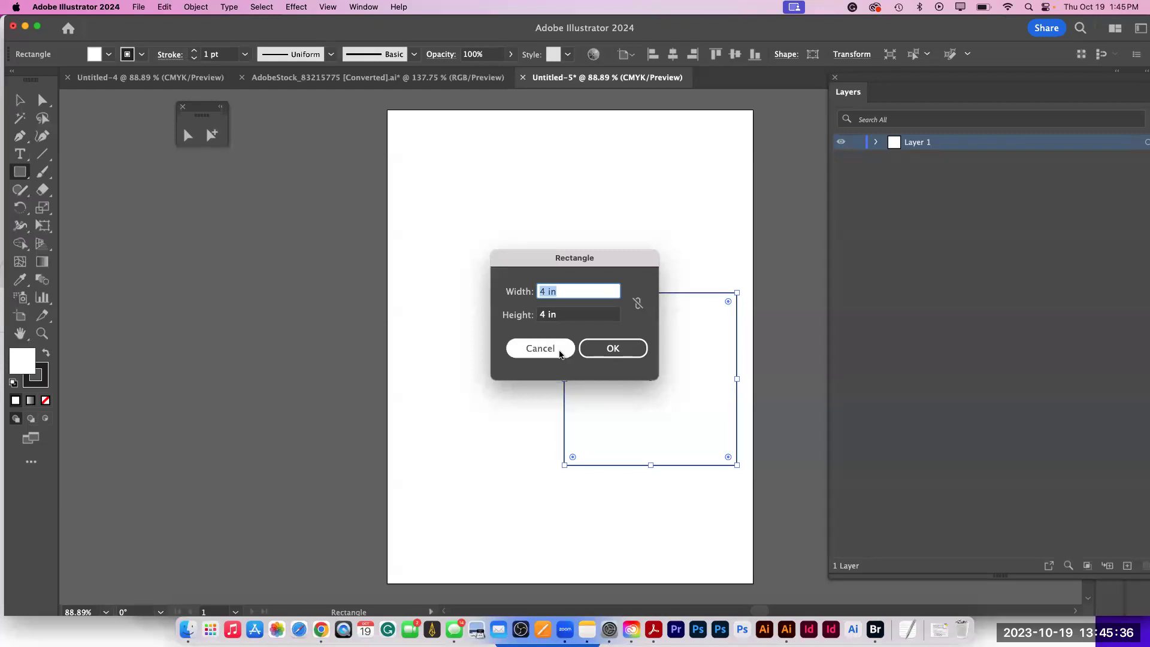
drag(651, 379, 574, 307)
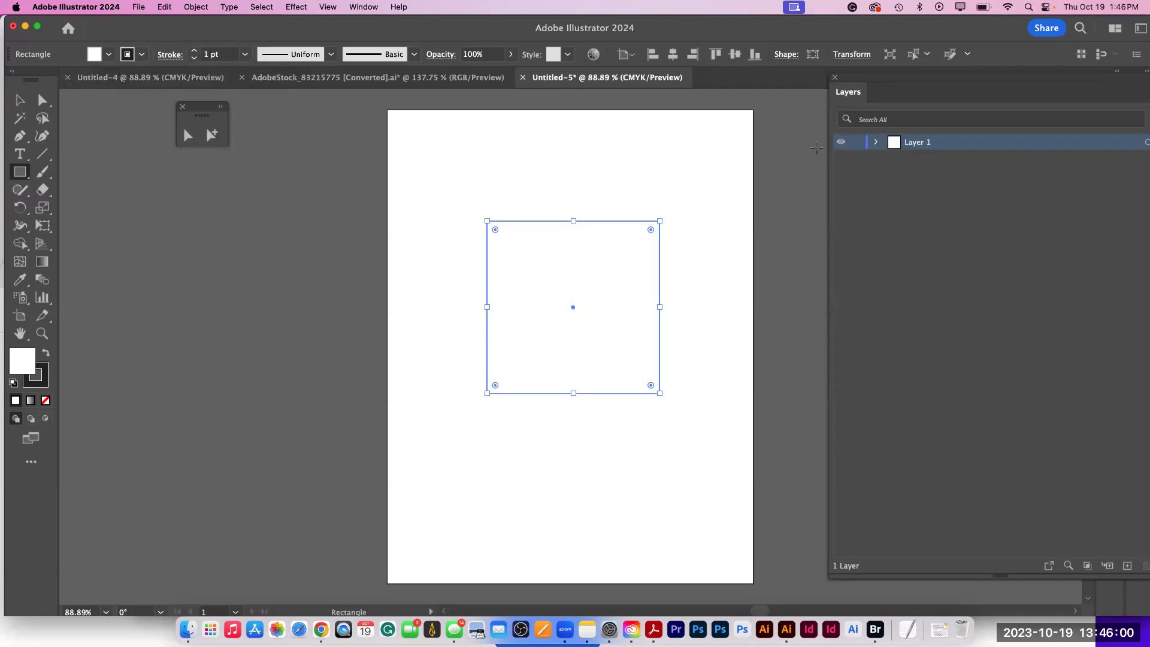
- Shrink the Layers panel and dock it at the right side, away from the canvas
drag(864, 83, 755, 101)
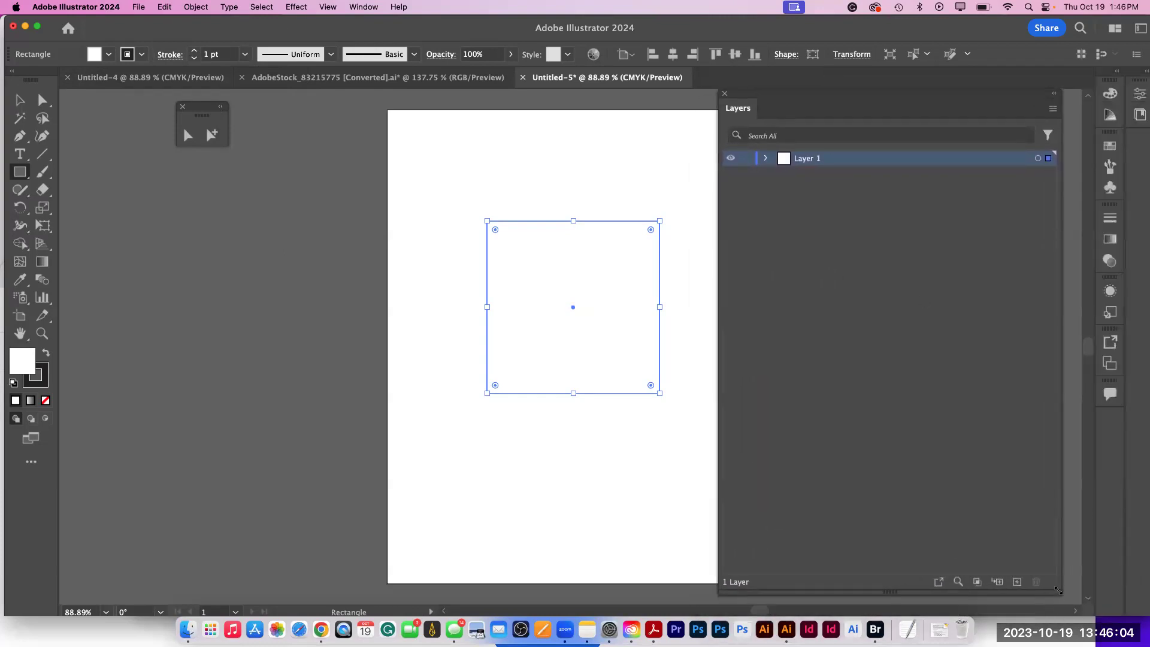
drag(1062, 595, 914, 179)
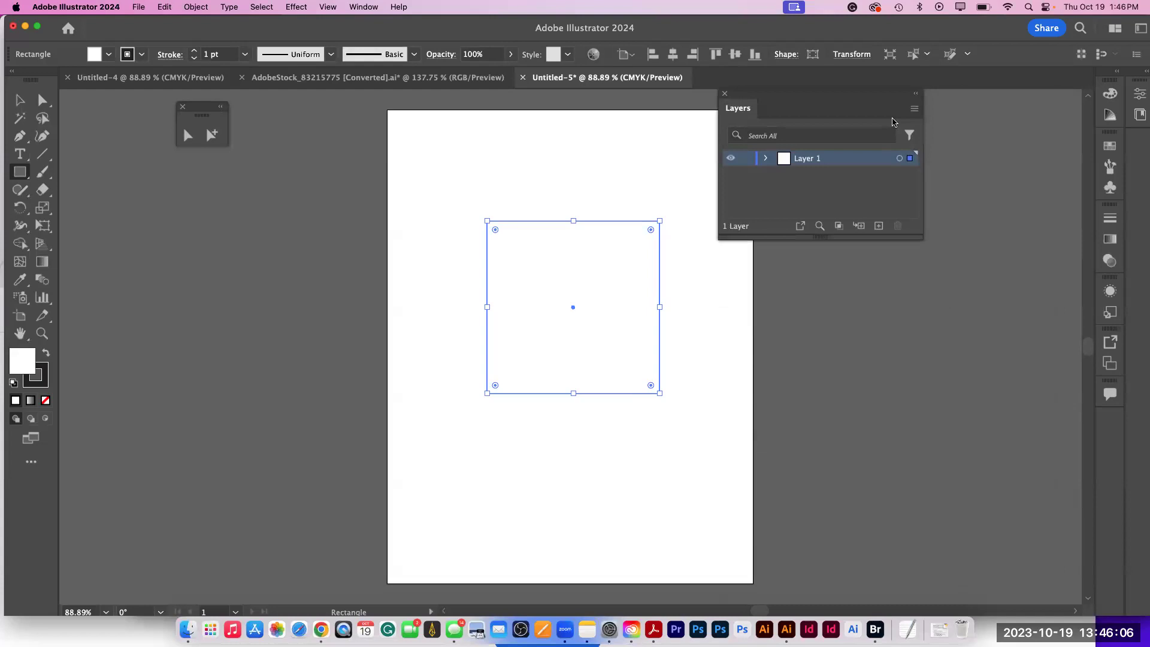
drag(731, 115, 1110, 120)
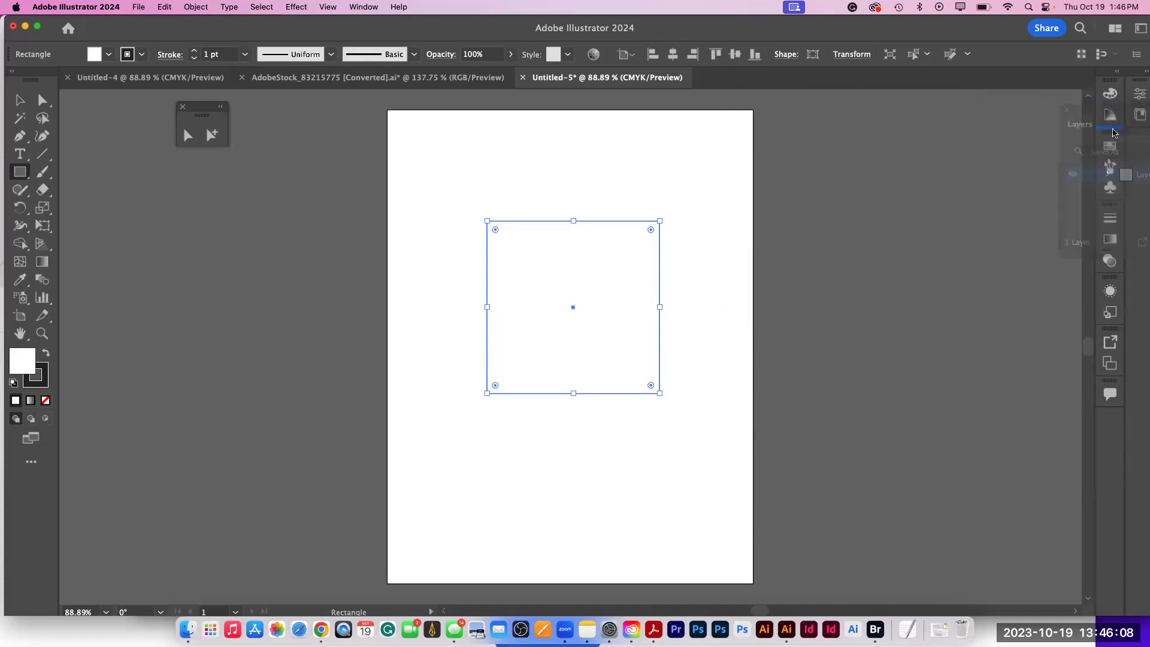
drag(953, 117, 845, 96)
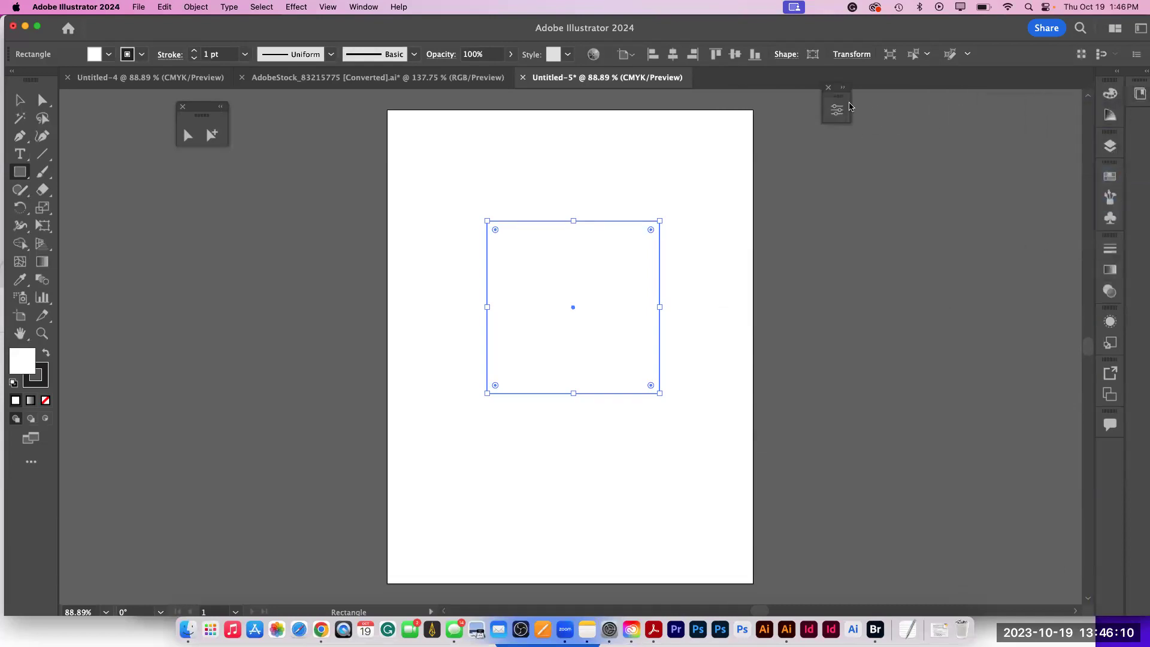
- Expand the Properties panel and collapse its Text to Vector Graphic (Beta) section
click(846, 94)
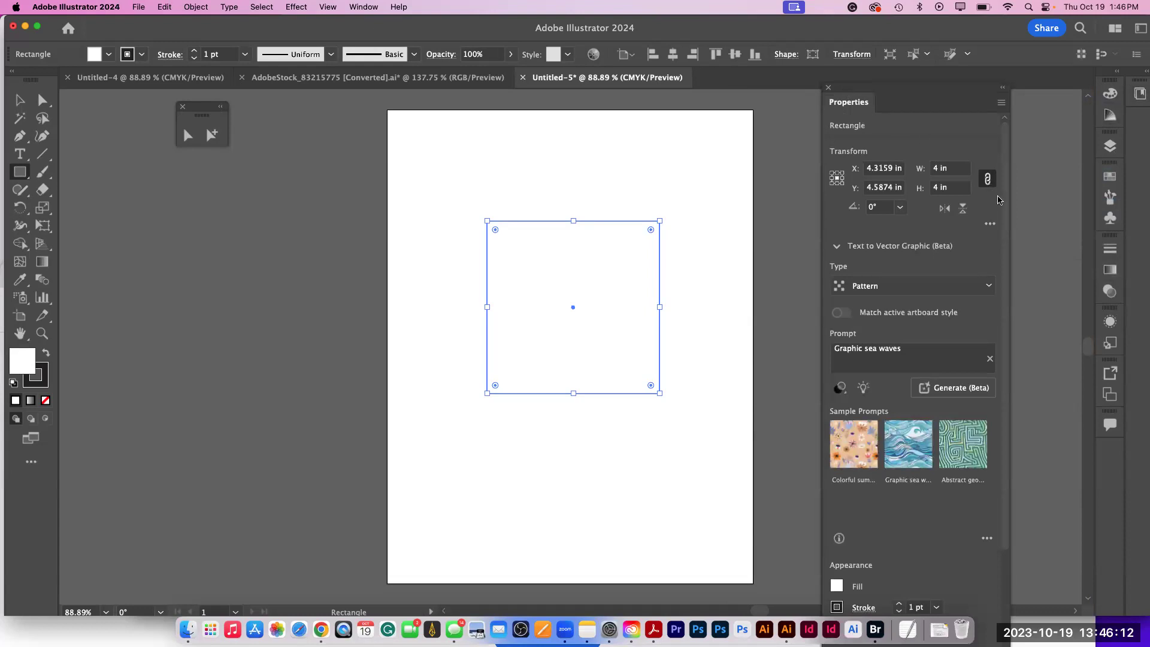
scroll(1007, 468, down, 5)
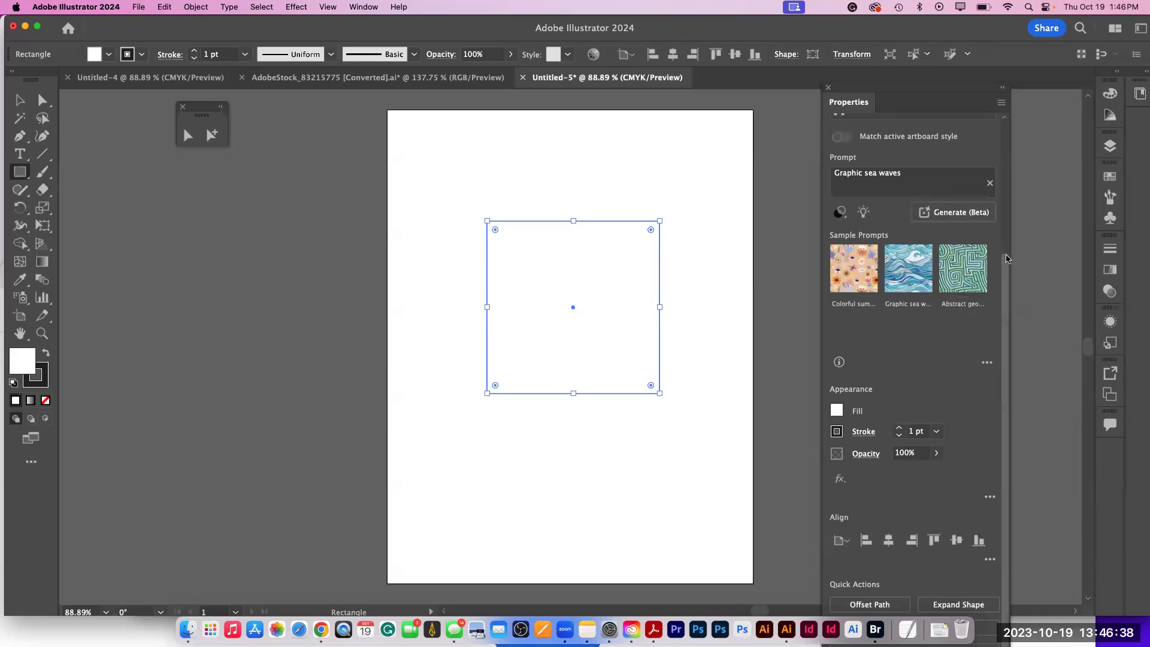
scroll(915, 192, up, 5)
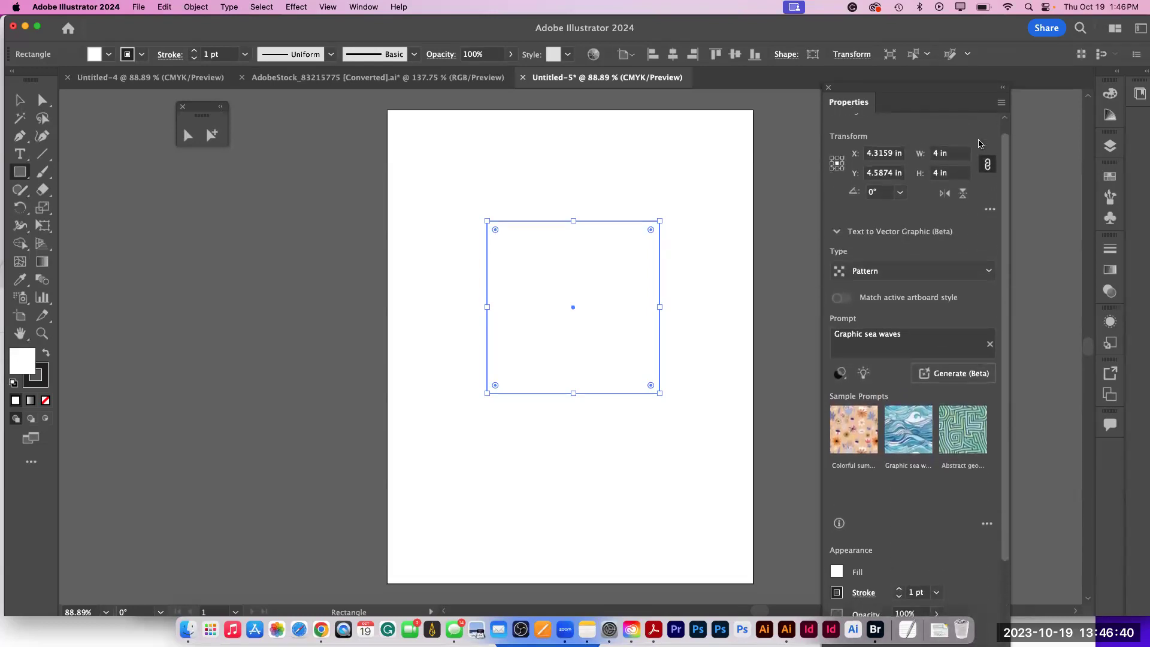
click(836, 226)
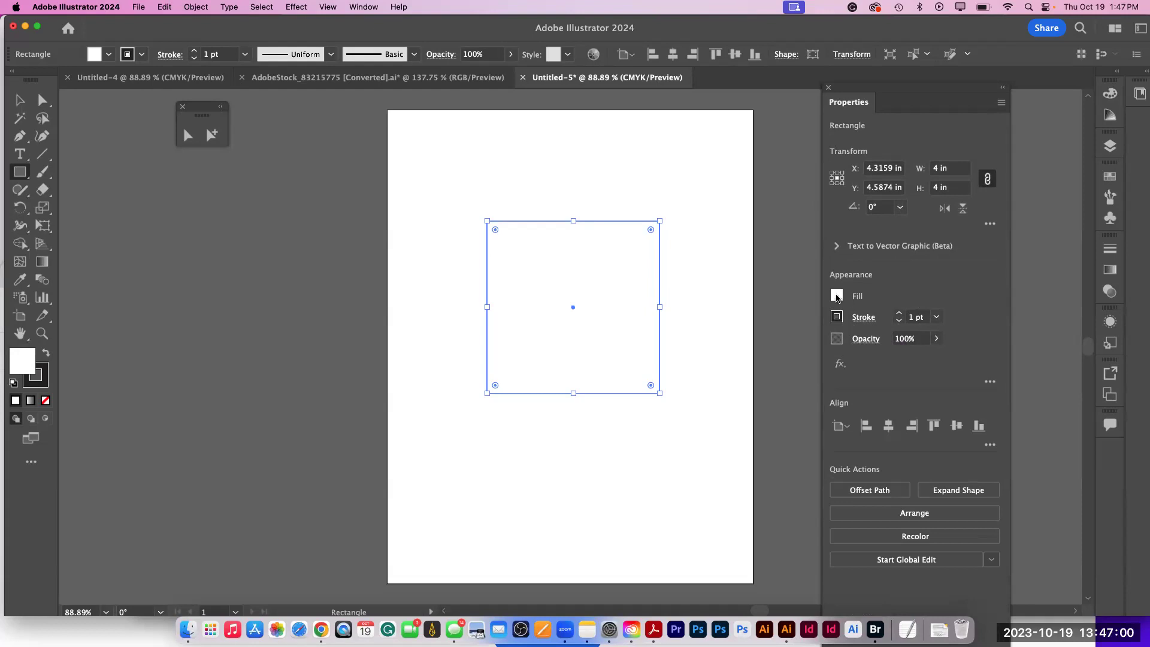
- Fill the square with the dark red swatch
click(837, 296)
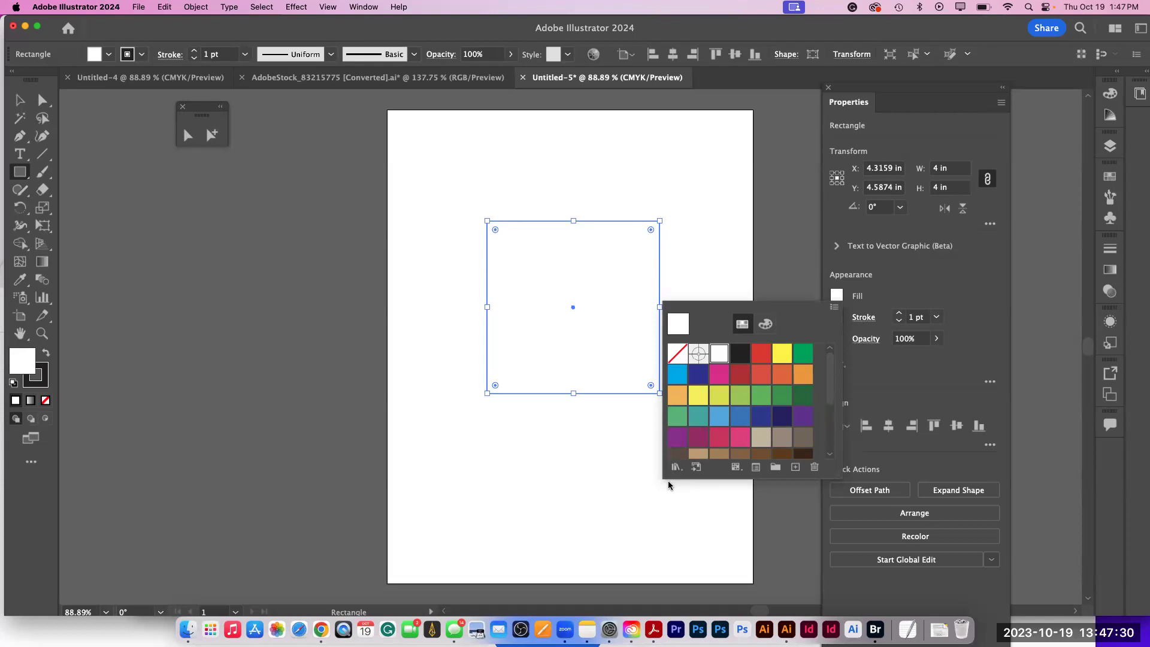
click(741, 375)
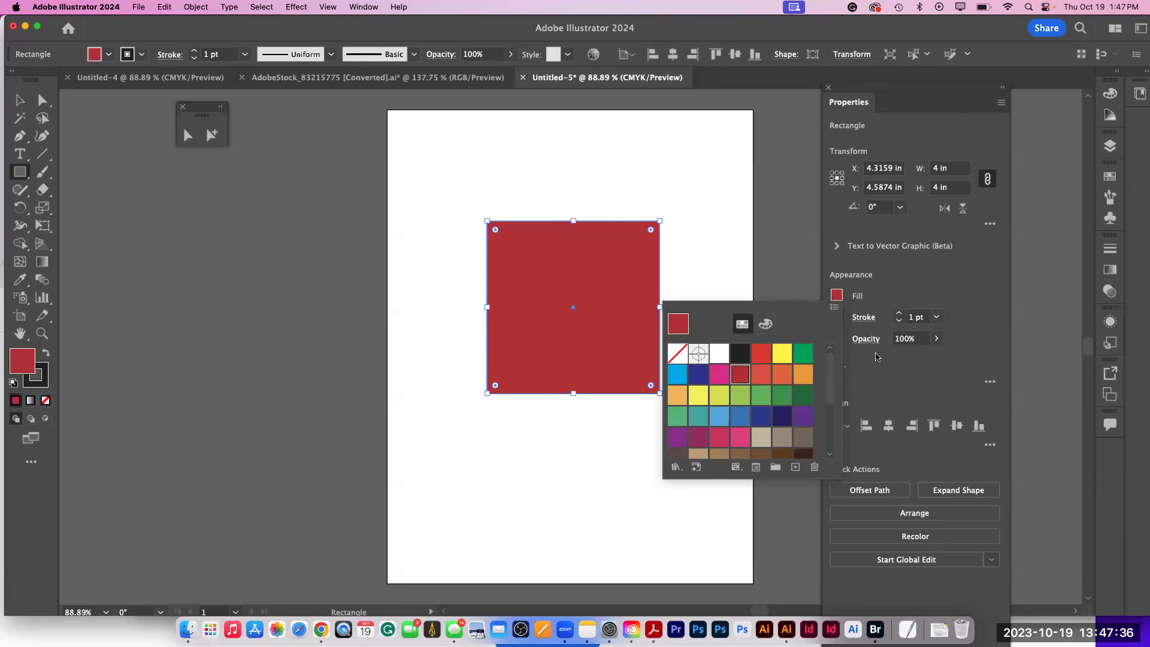
click(880, 297)
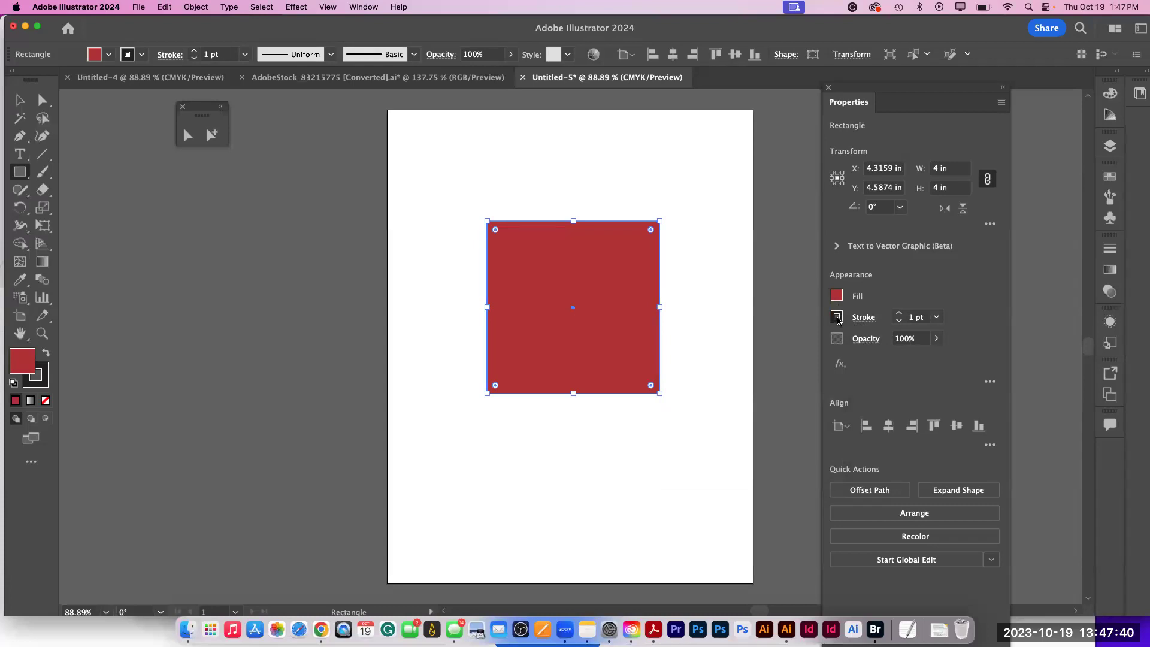
- Raise the square's stroke weight to 40 pt
click(898, 314)
click(899, 313)
click(898, 314)
click(899, 314)
click(899, 314)
click(898, 314)
click(899, 314)
click(899, 314)
click(898, 314)
click(899, 314)
click(899, 314)
click(898, 313)
click(898, 320)
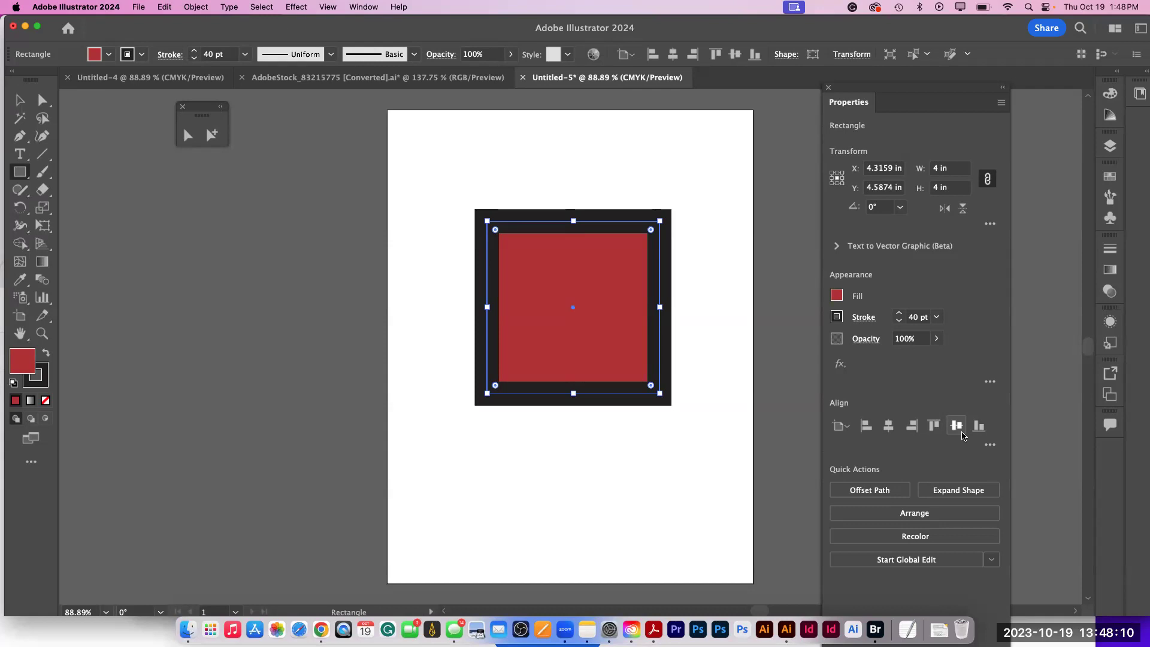
- Recolour the square green with a 20 pt stroke, then round its corners into a circle
click(837, 296)
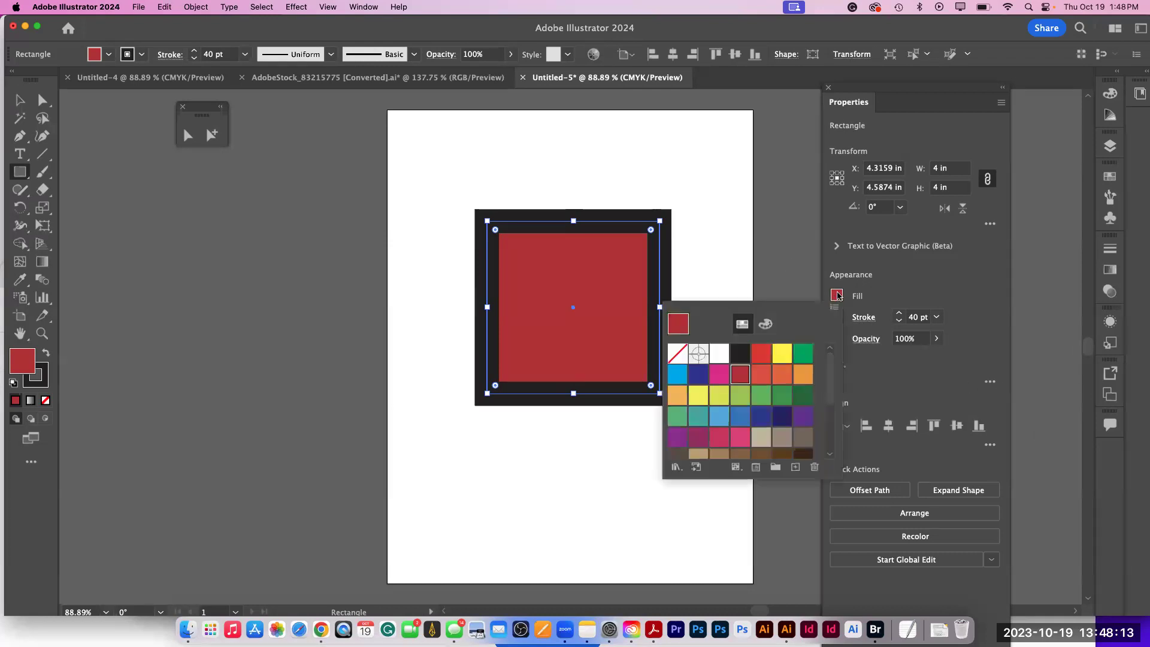
click(802, 355)
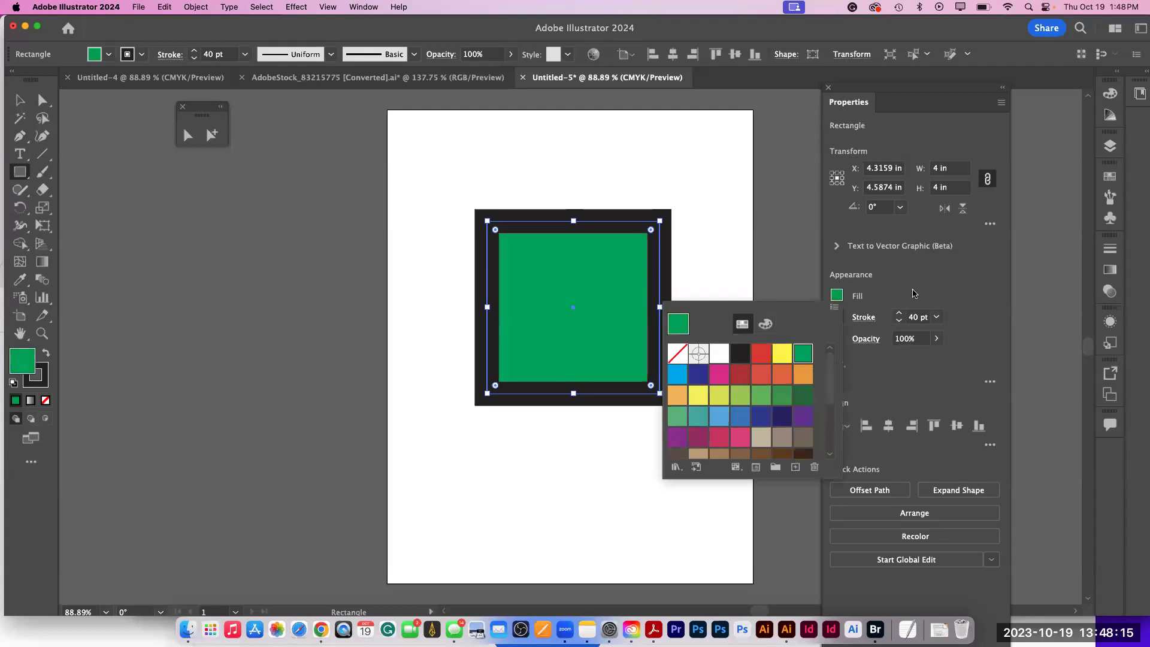
click(937, 317)
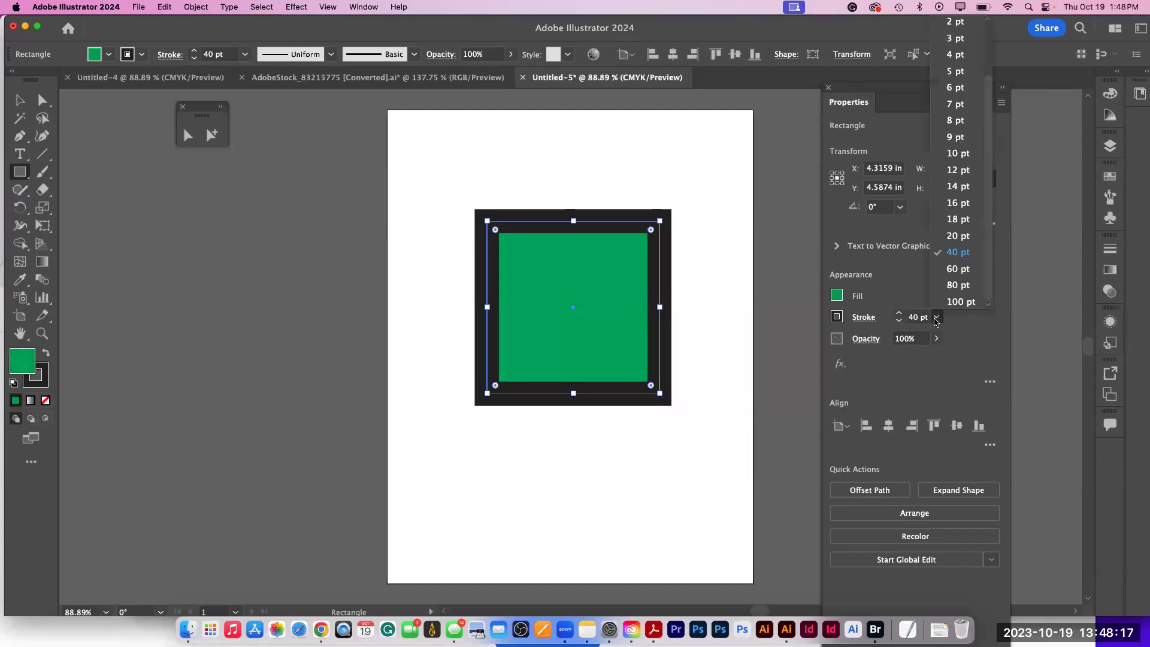
click(958, 236)
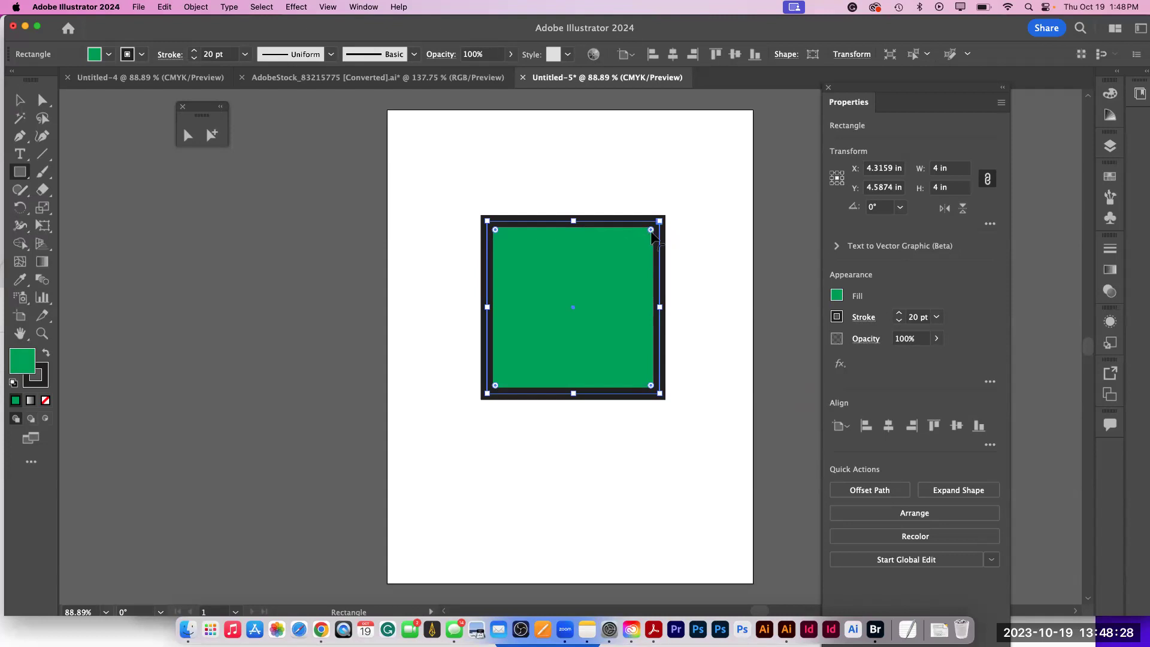
scroll(651, 233, down, 1)
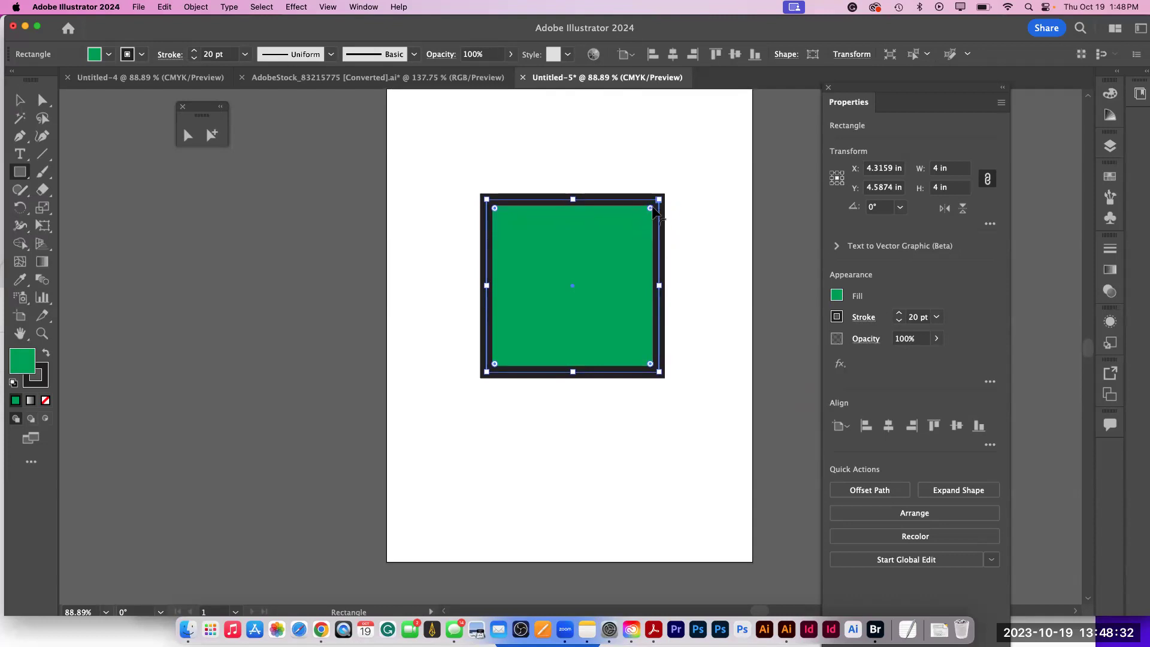
drag(652, 210, 562, 285)
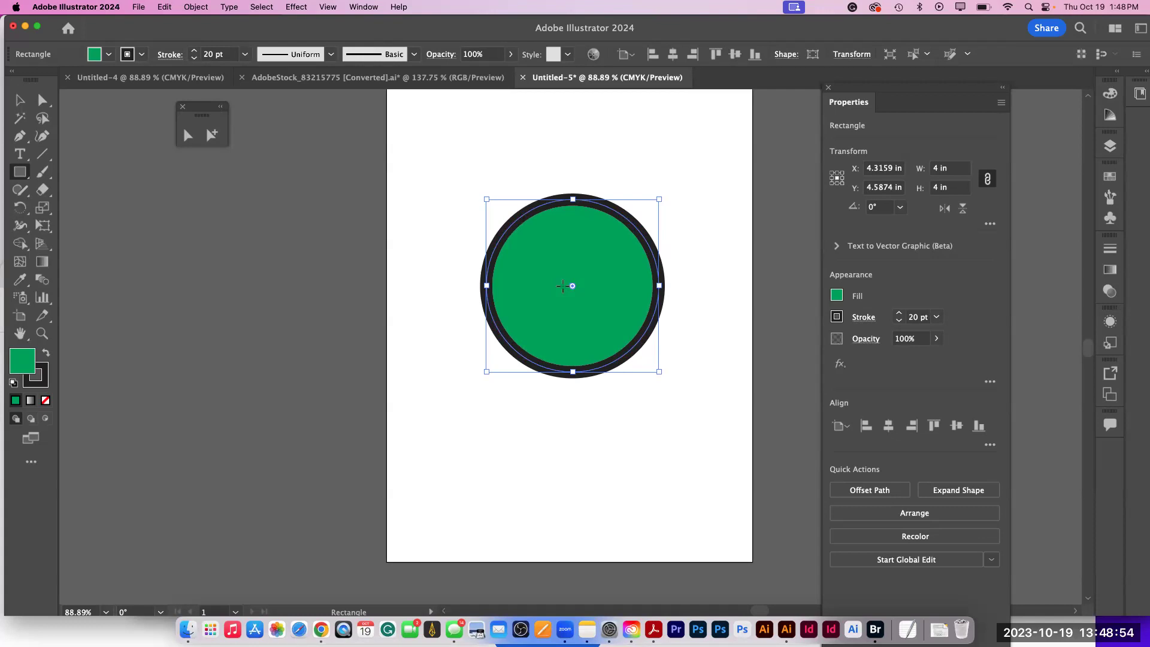
- Drag the corner widget outward to restore sharp corners, then show the Stroke options
scroll(562, 286, right, 2)
drag(546, 286, 703, 185)
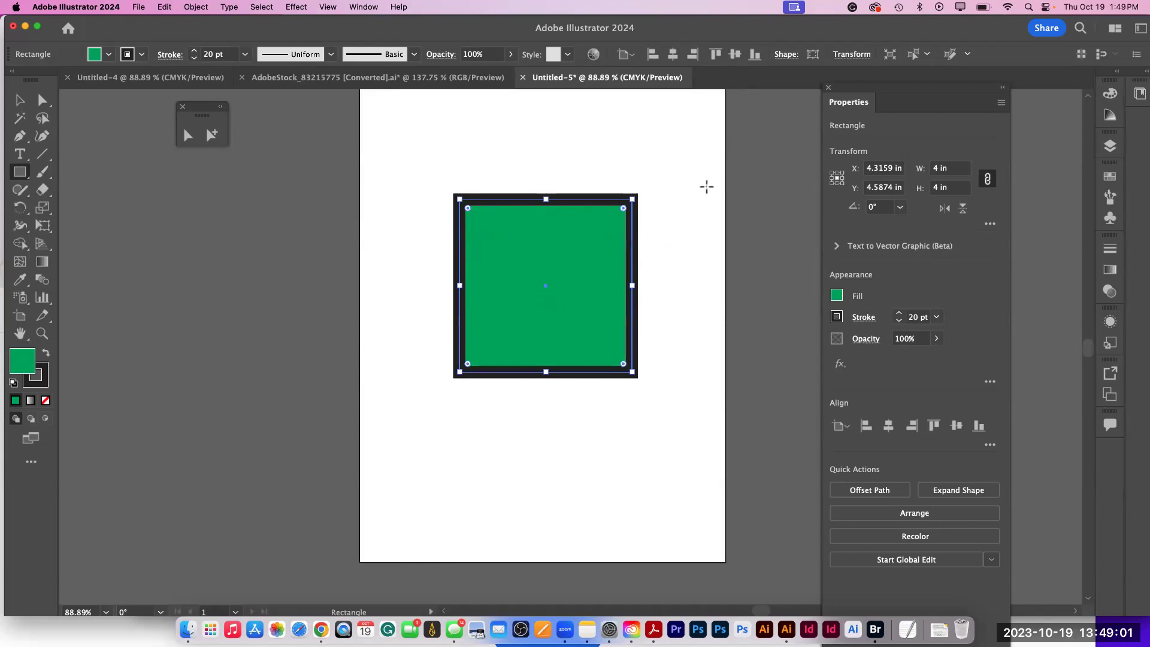
click(863, 317)
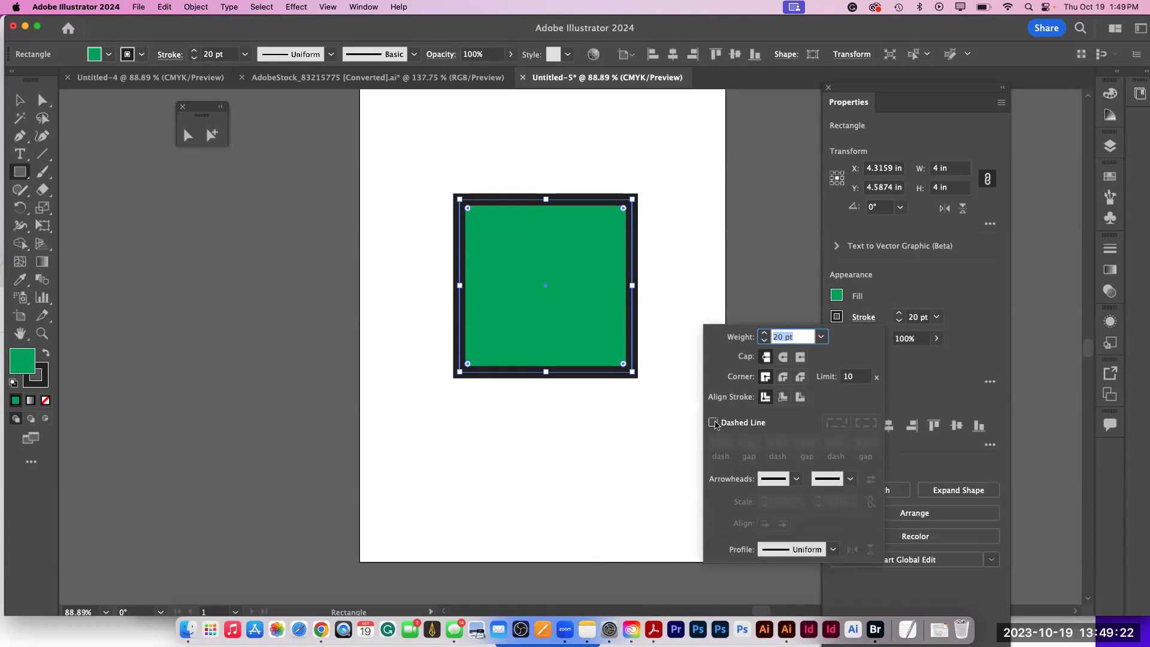
- Make the square's outline a dashed line with 6 pt dashes
click(713, 423)
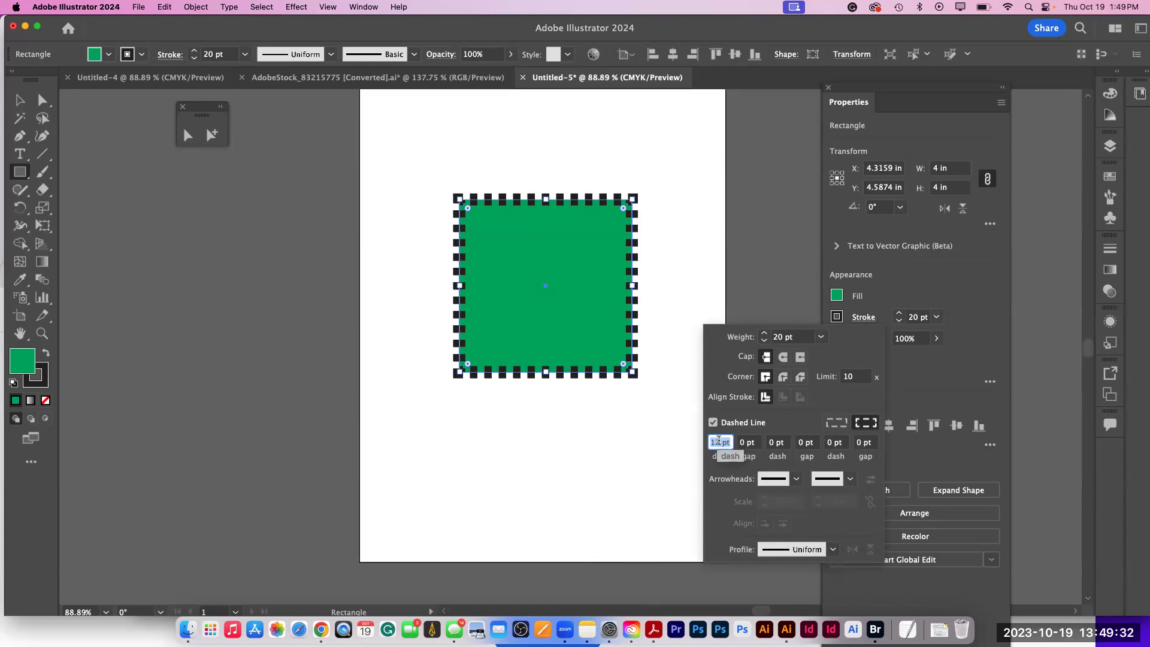
text(6)
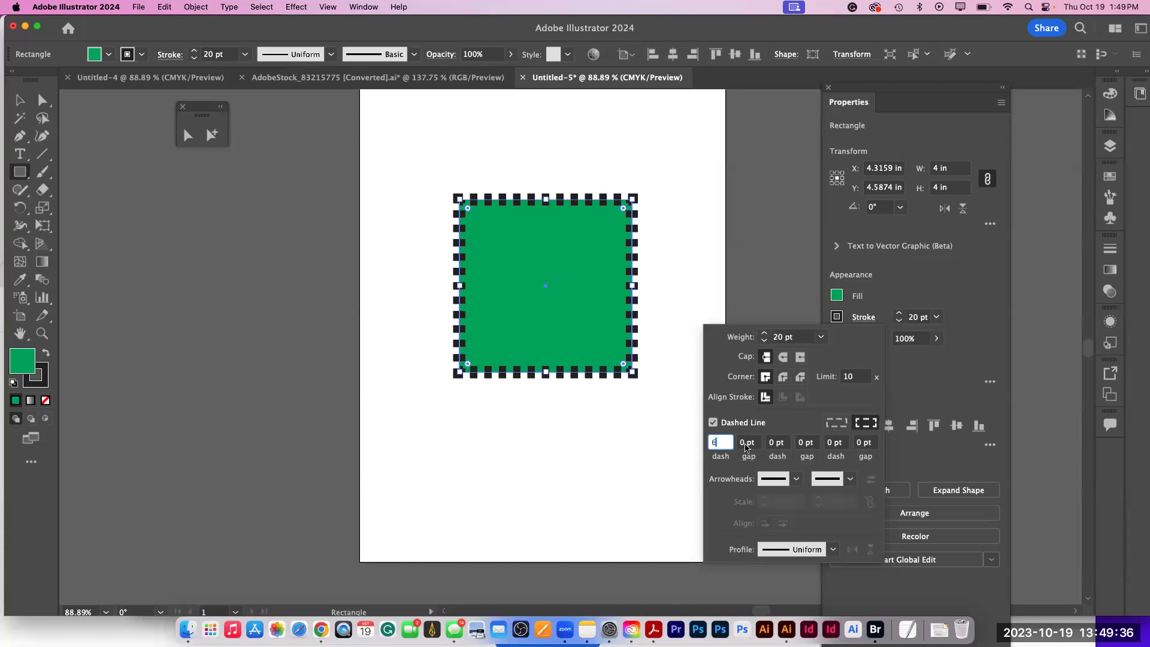
click(746, 443)
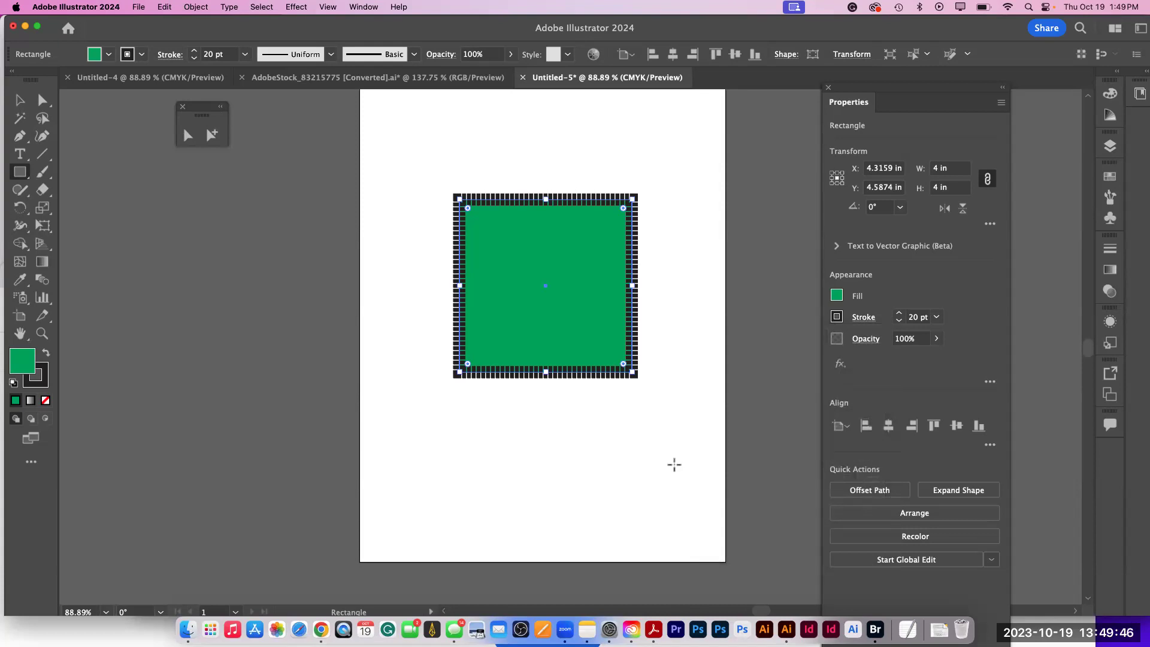
- Turn Dashed Line off again so the outline is solid
click(865, 318)
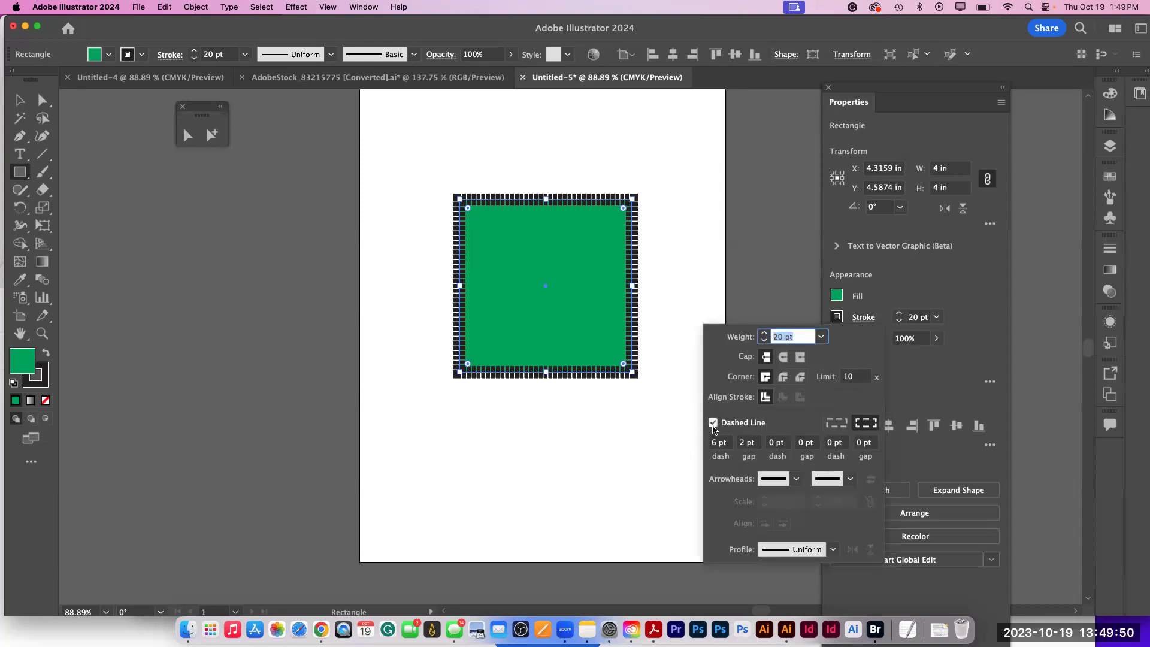
click(713, 424)
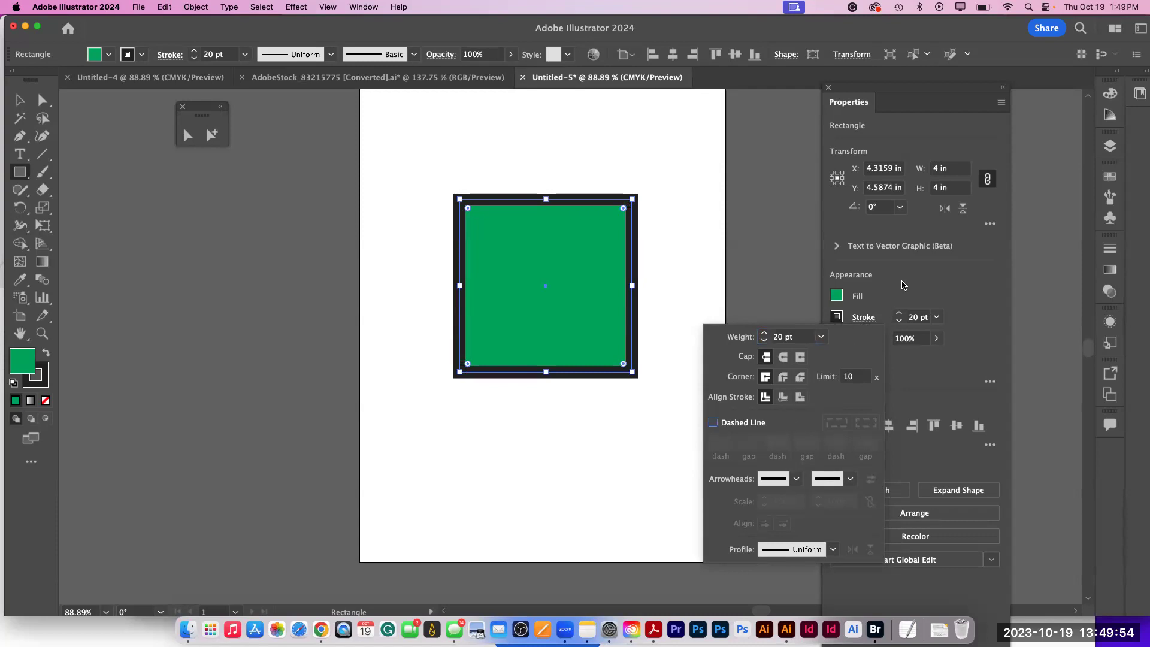
click(863, 317)
click(863, 317)
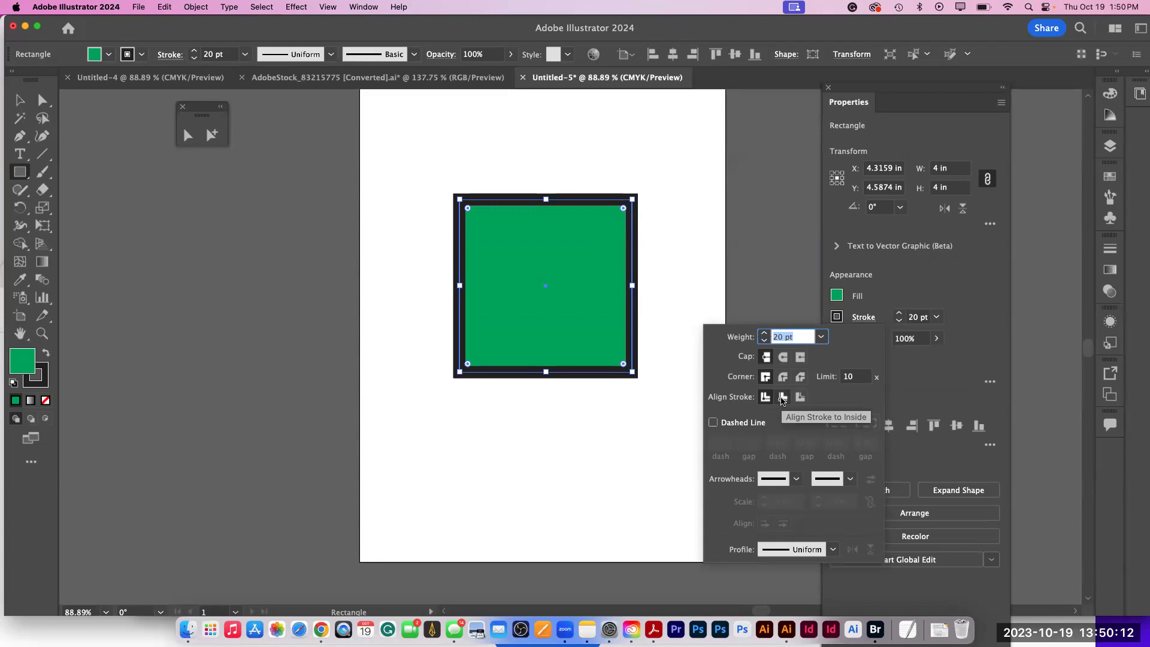
click(782, 398)
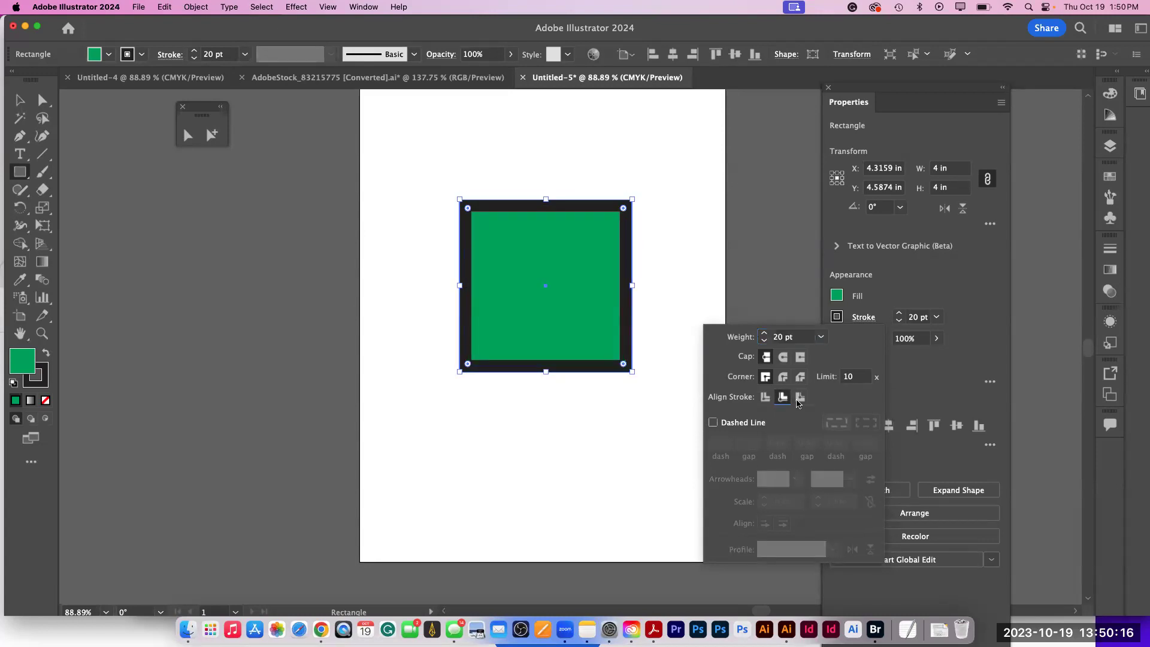
click(800, 398)
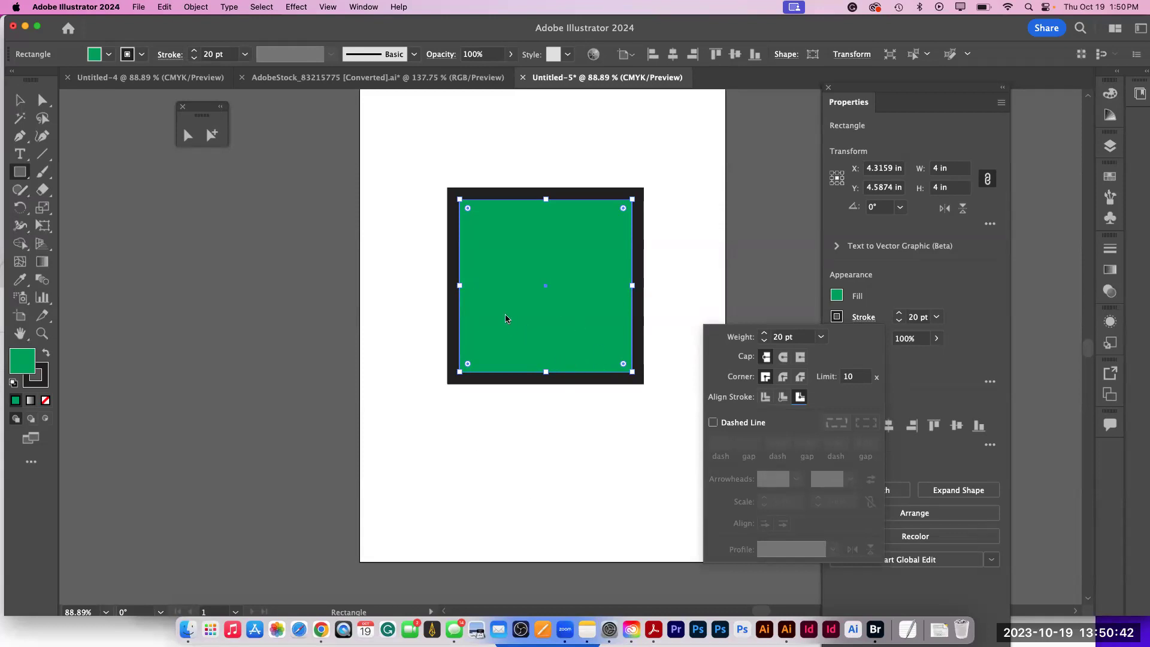
click(781, 397)
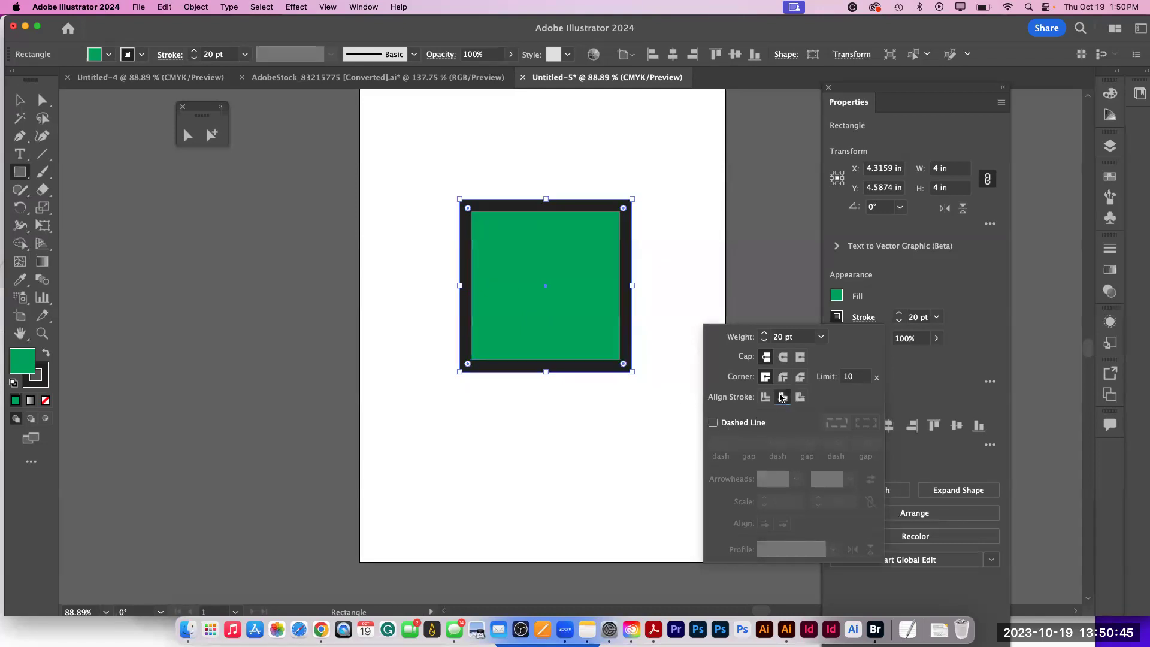
click(767, 397)
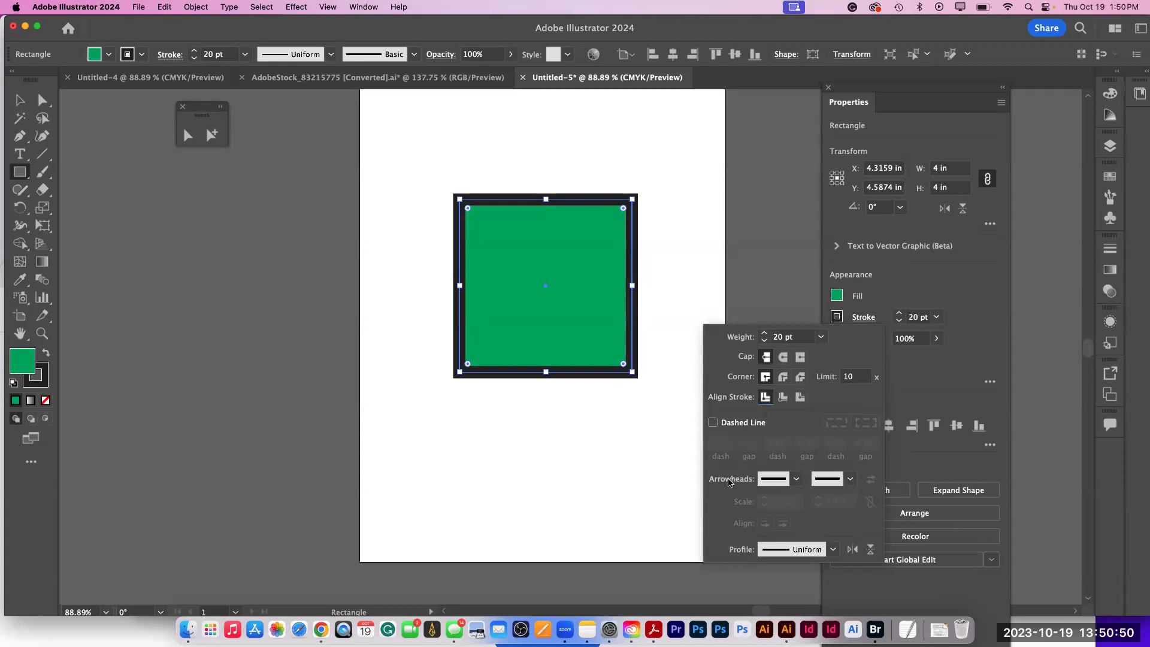
- Apply Arrow 8 as the start arrowhead, then set it back to None
click(772, 479)
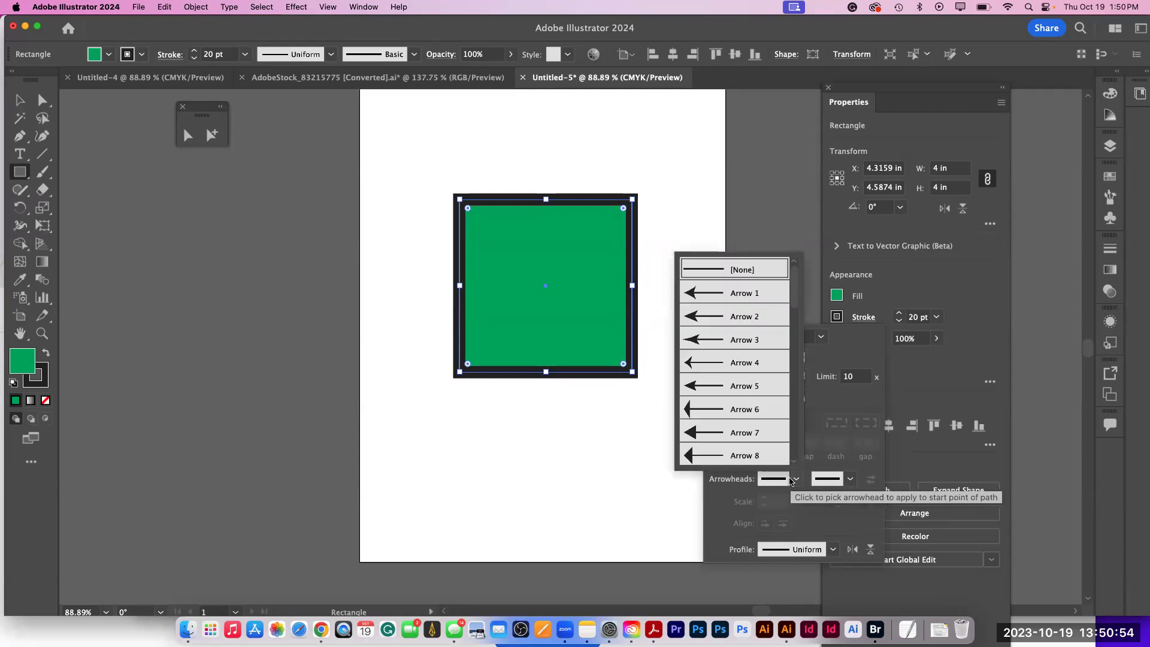
click(708, 457)
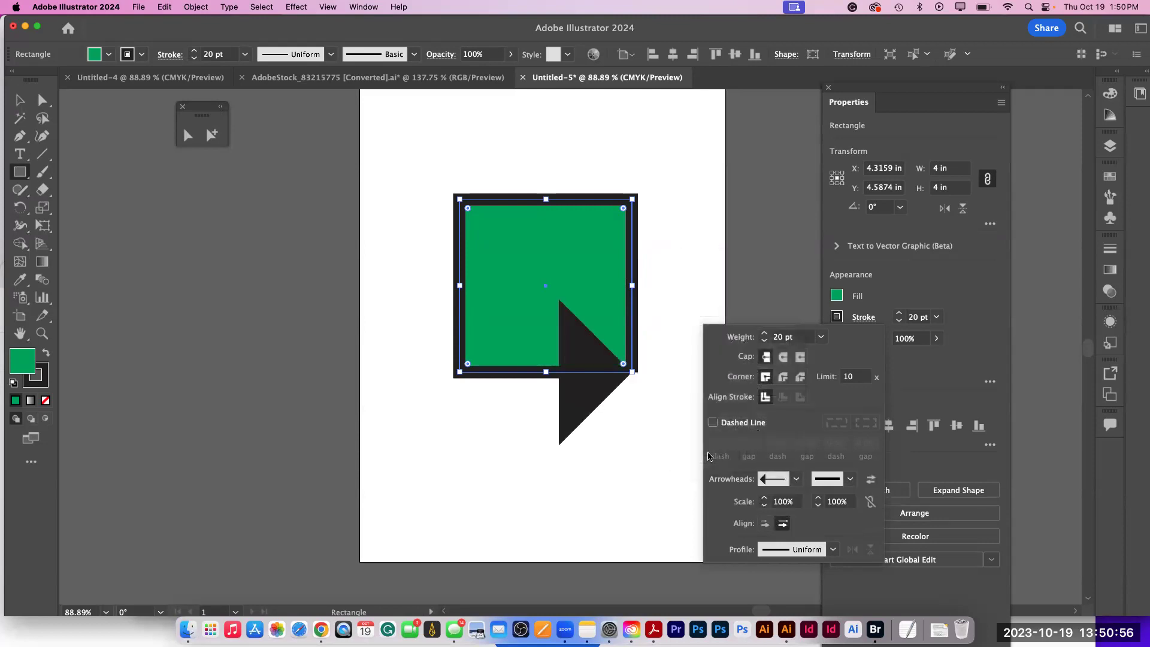
click(798, 479)
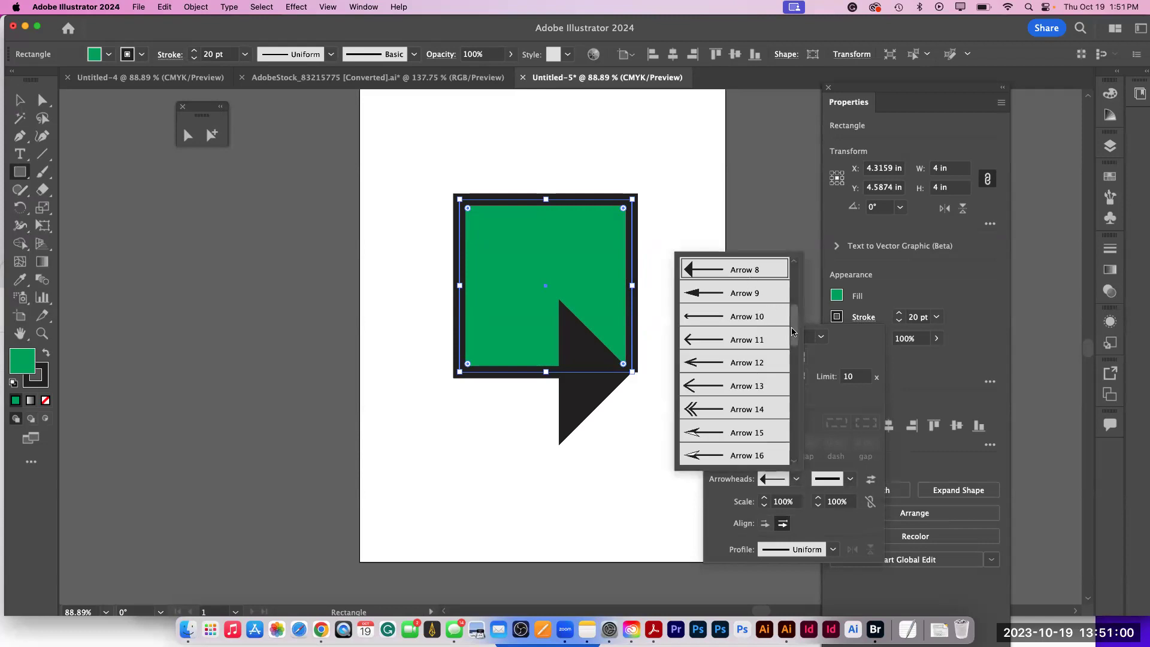
drag(793, 332, 762, 232)
click(705, 271)
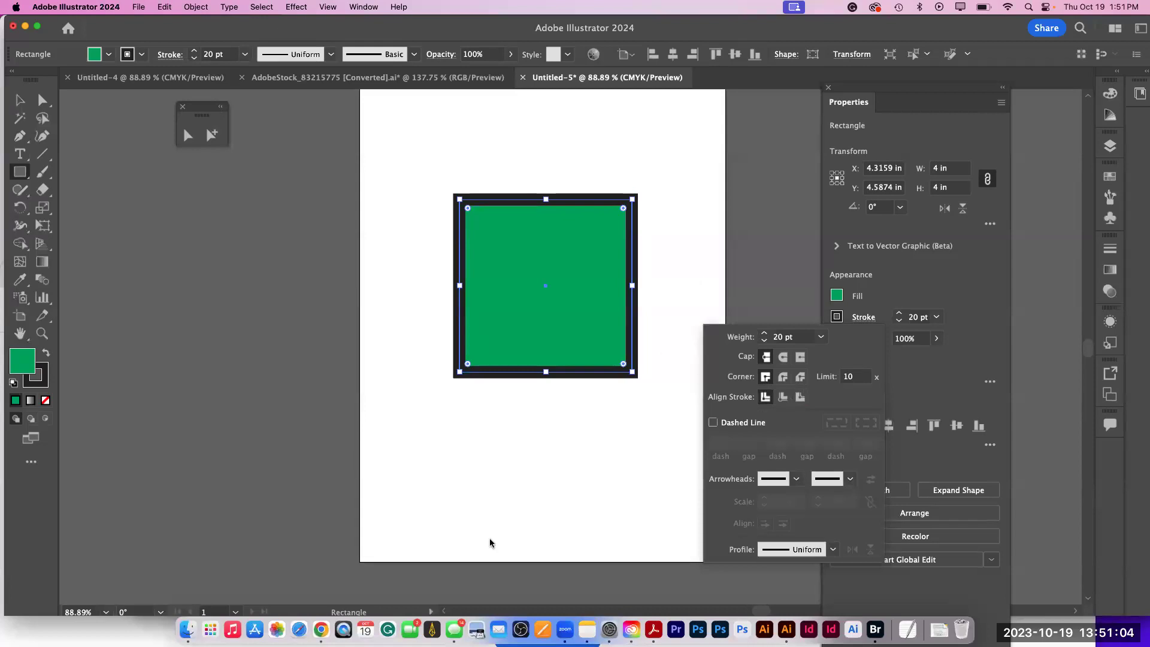
- Apply Arrow 1 as the end arrowhead, reset it to None, and close the Stroke flyout
click(850, 481)
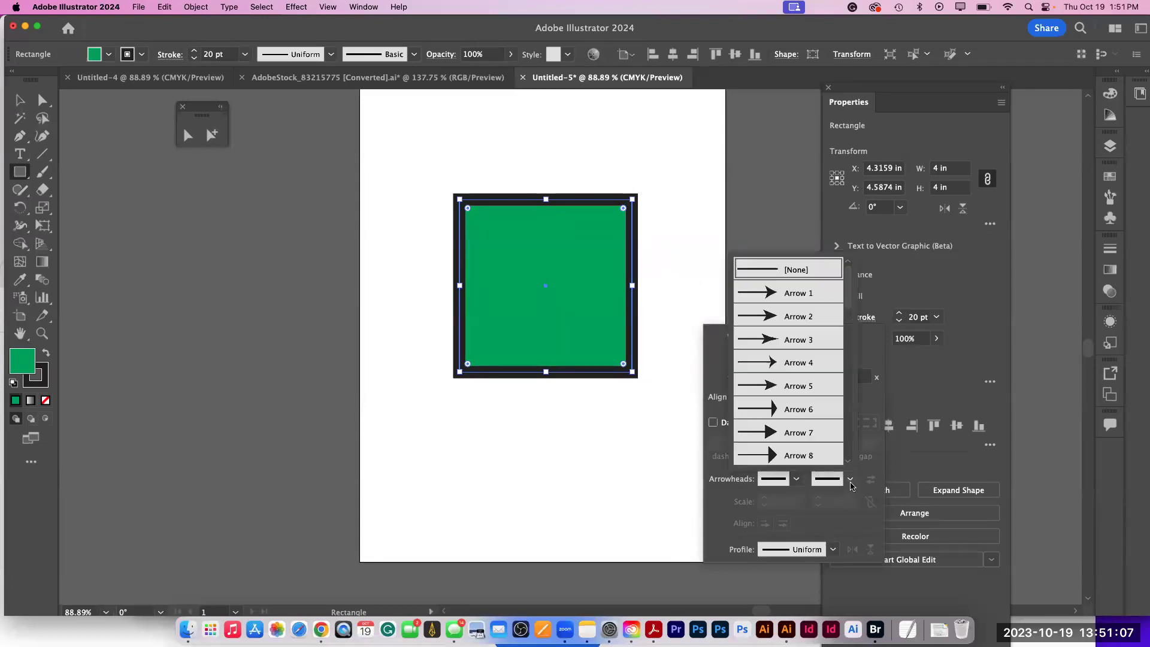
click(784, 293)
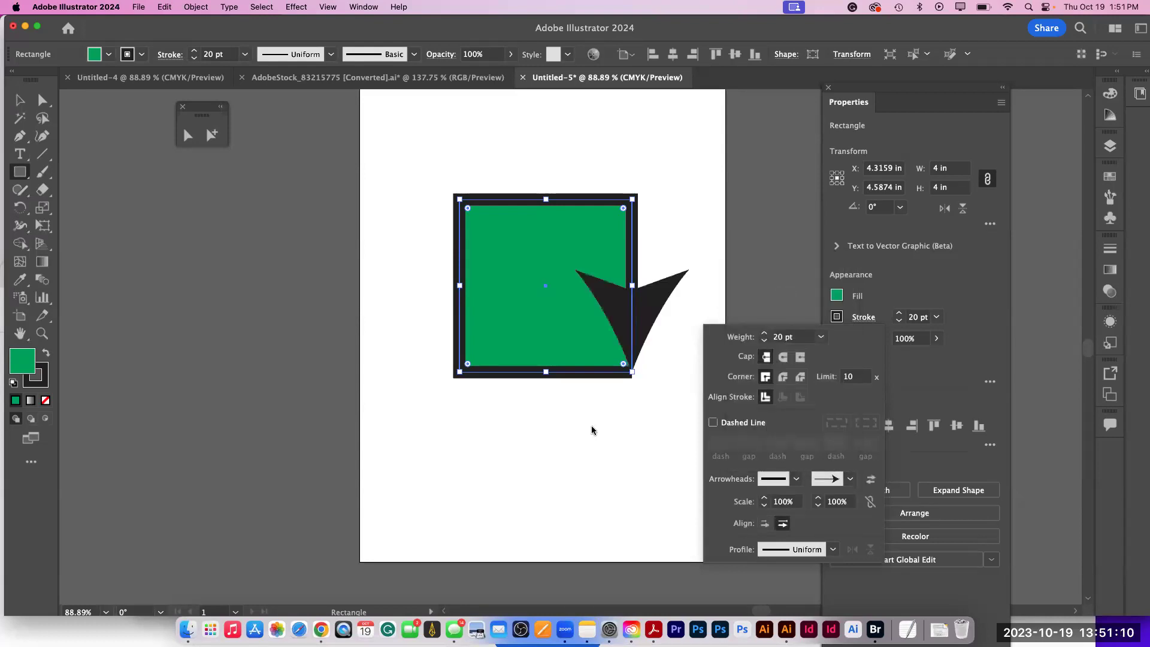
click(850, 480)
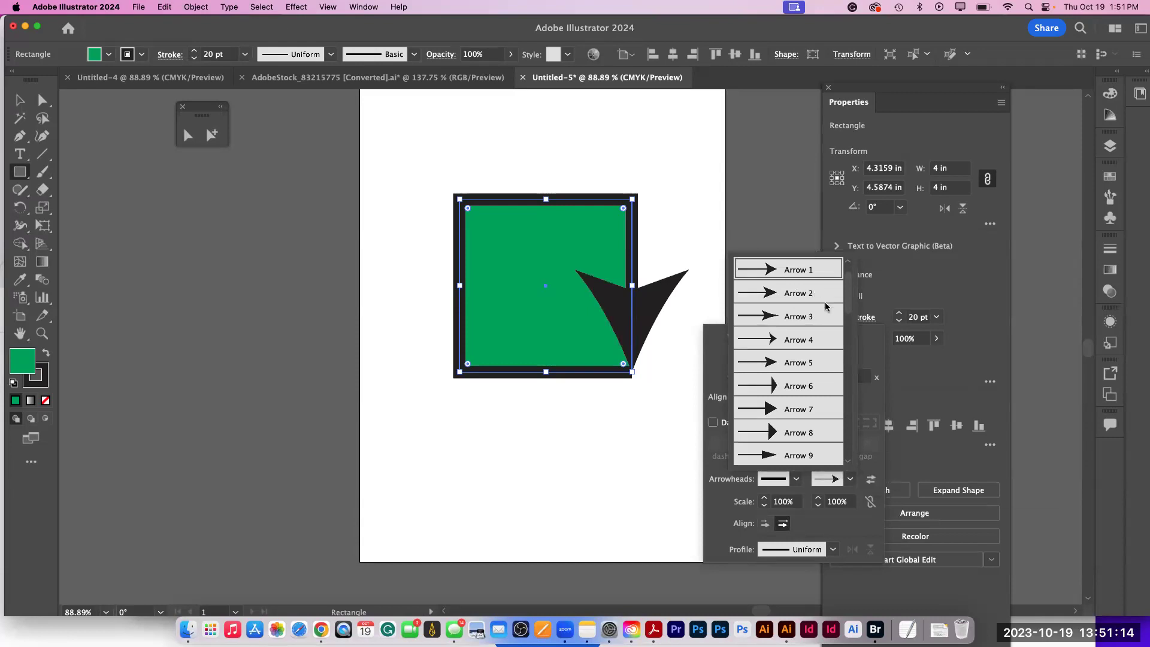
scroll(825, 306, up, 2)
click(791, 269)
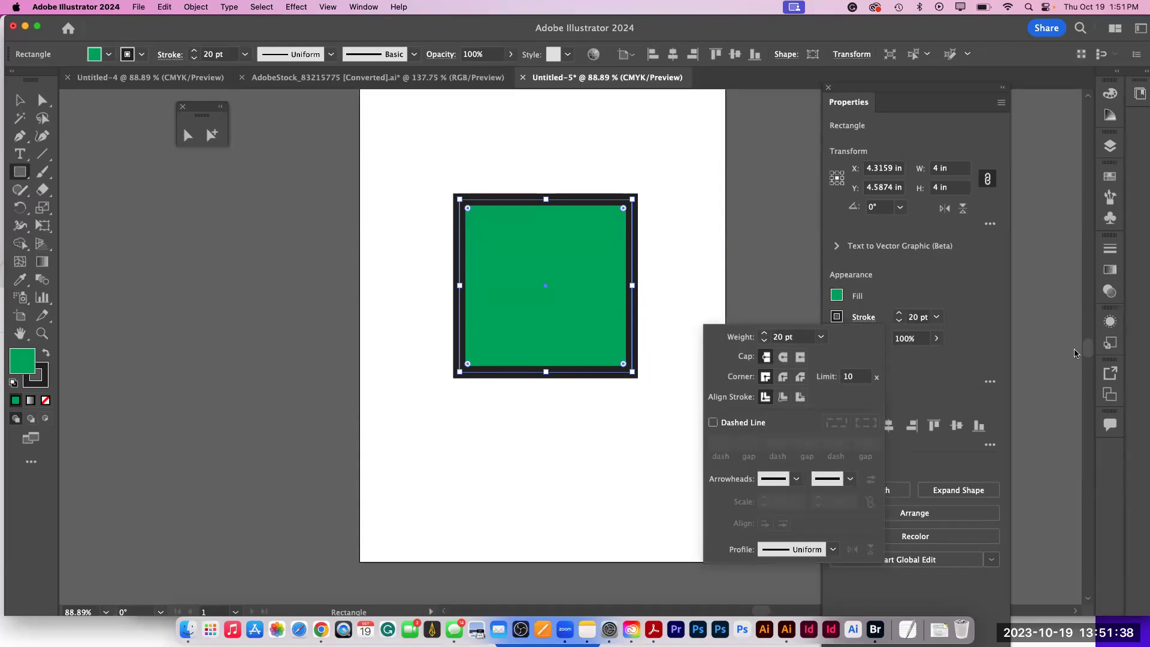
click(594, 423)
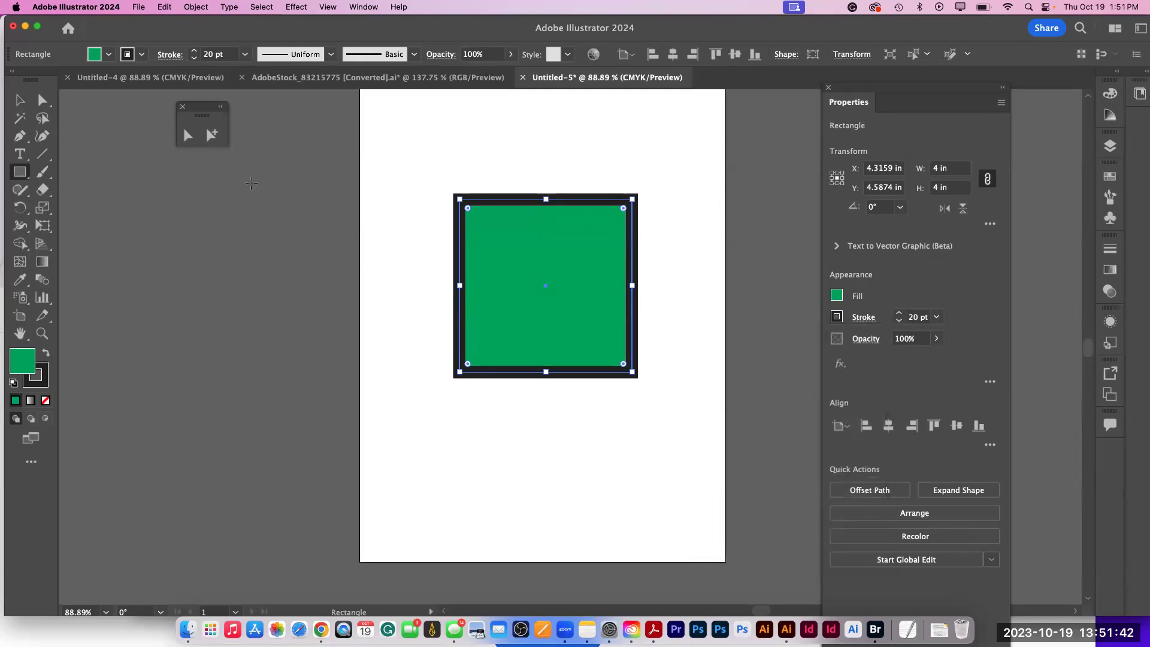
- With the Direct Selection tool, nudge the square slightly lower and left
click(183, 139)
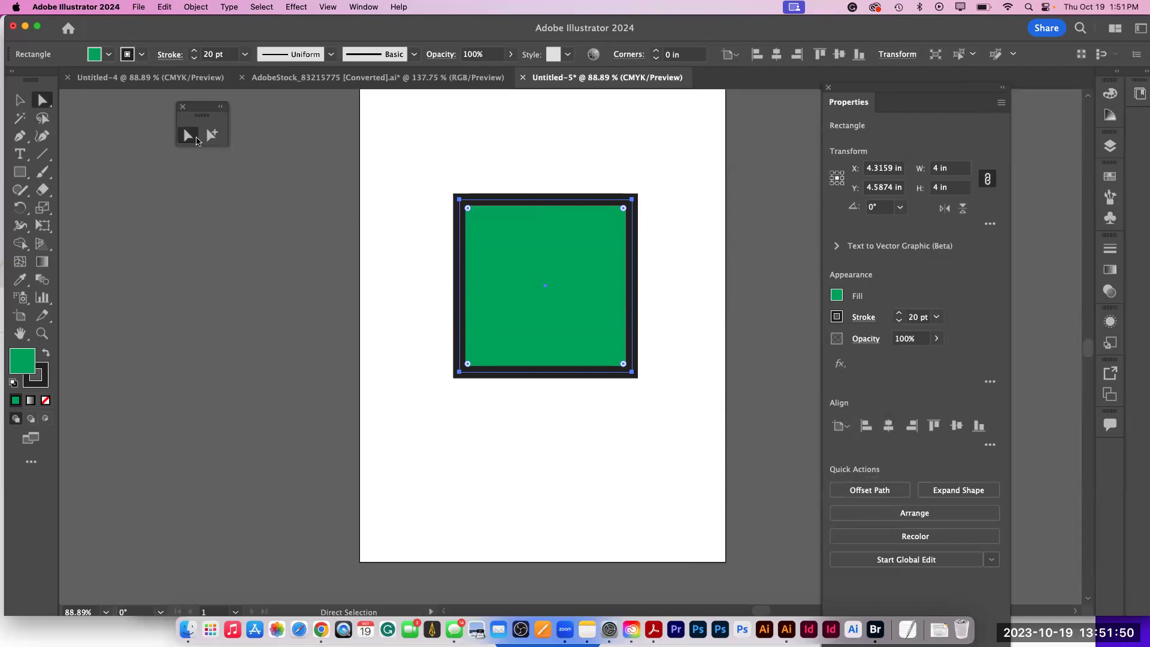
click(463, 142)
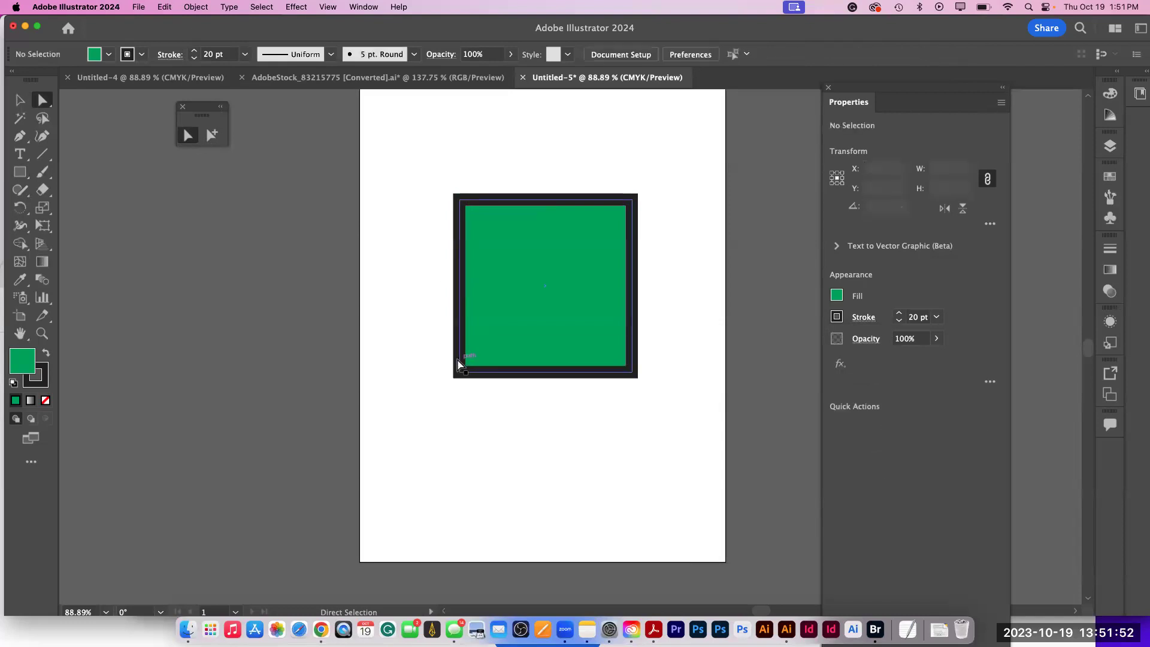
click(555, 291)
drag(555, 292, 534, 301)
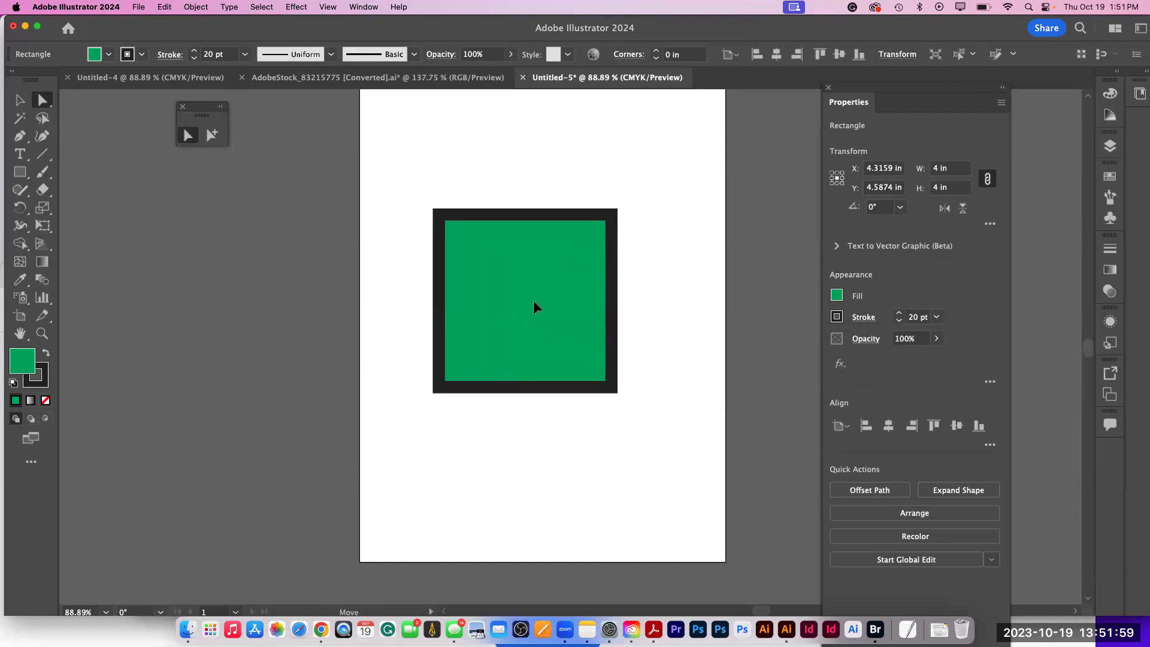
- Drag the square's top edge and anchor points into a slanted, triangle-like shape
click(502, 172)
click(525, 217)
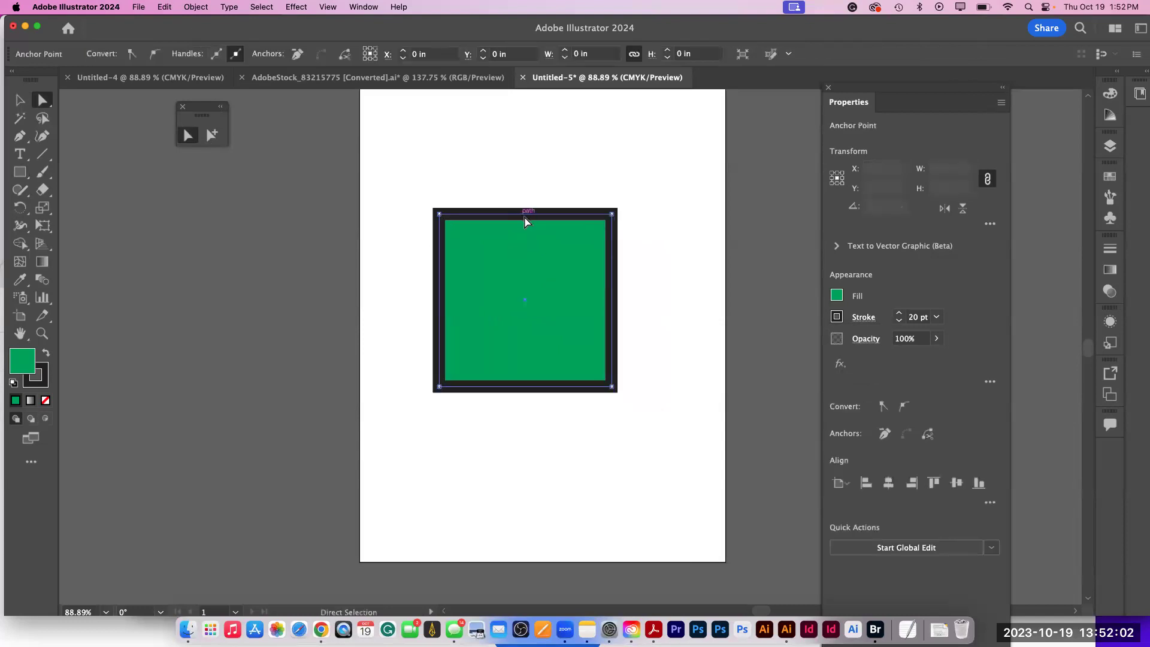
drag(524, 218, 572, 189)
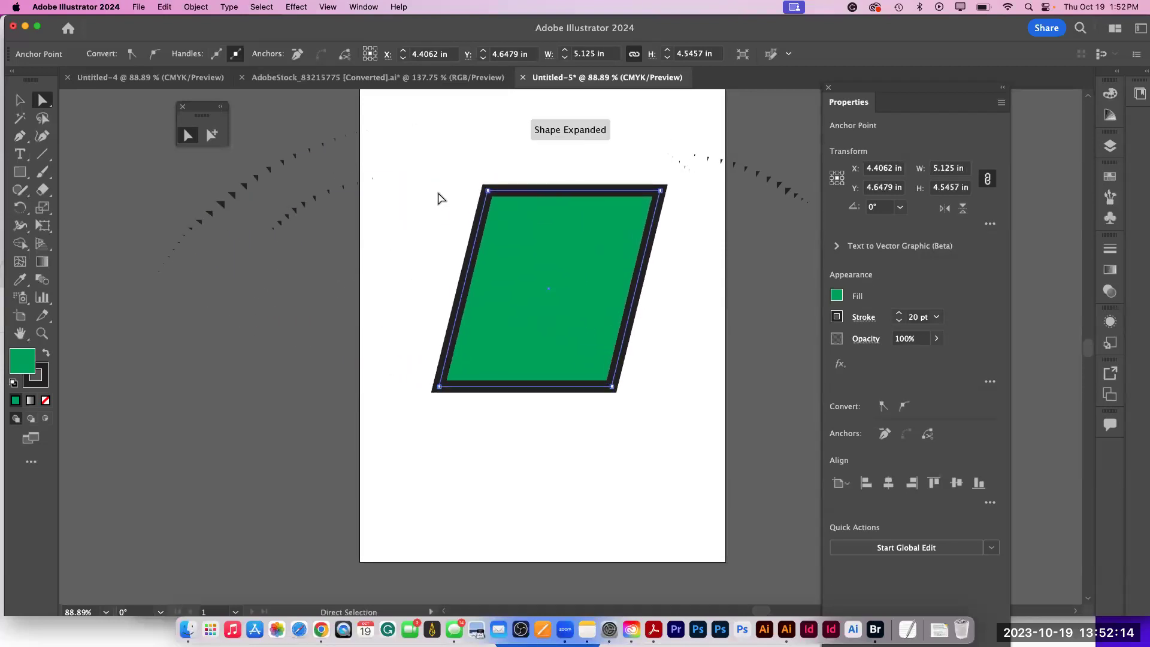
click(440, 198)
drag(488, 191, 224, 279)
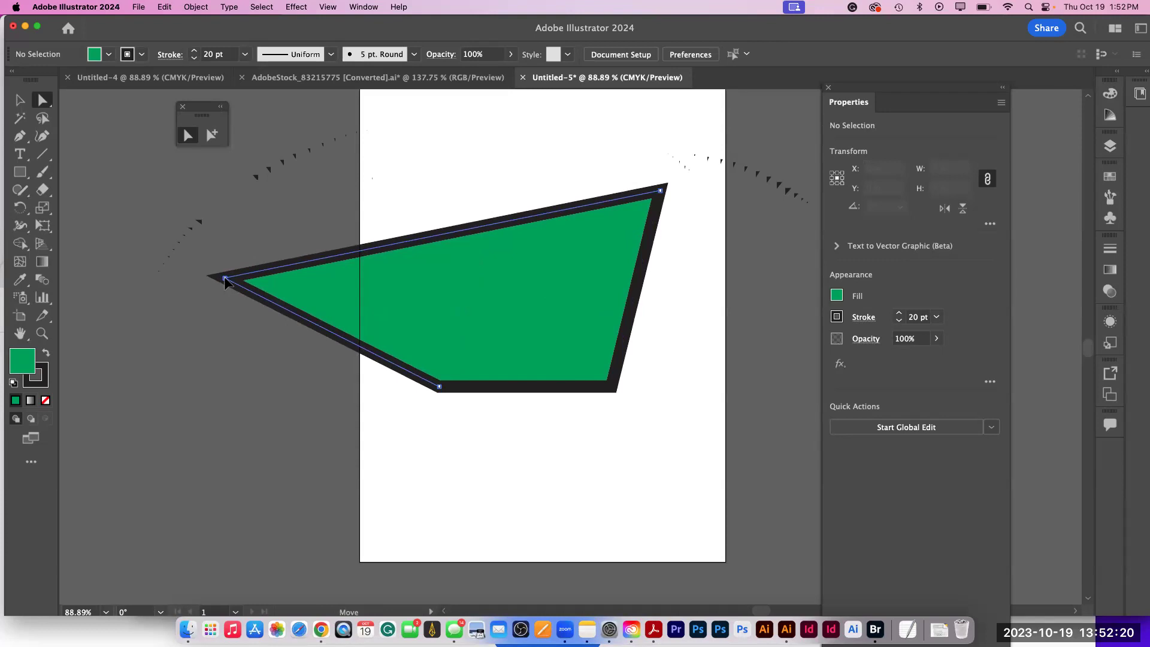
drag(226, 281, 586, 293)
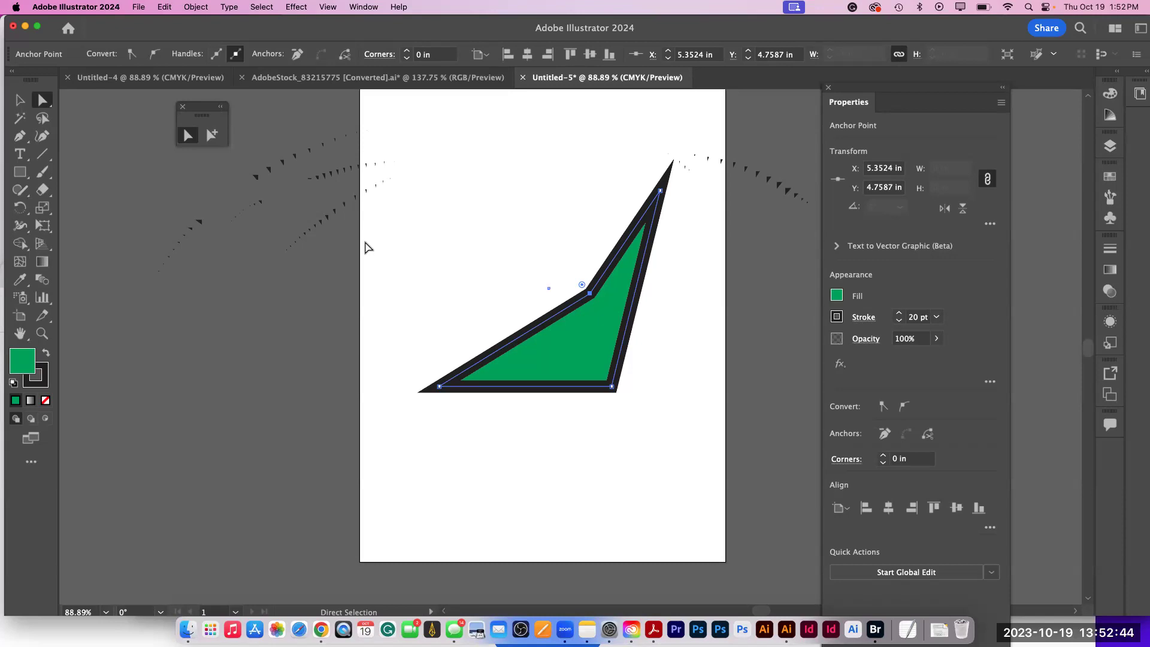
- Drag the top tip's live corner widget to round it to a 0.514 in radius, then deselect
click(485, 243)
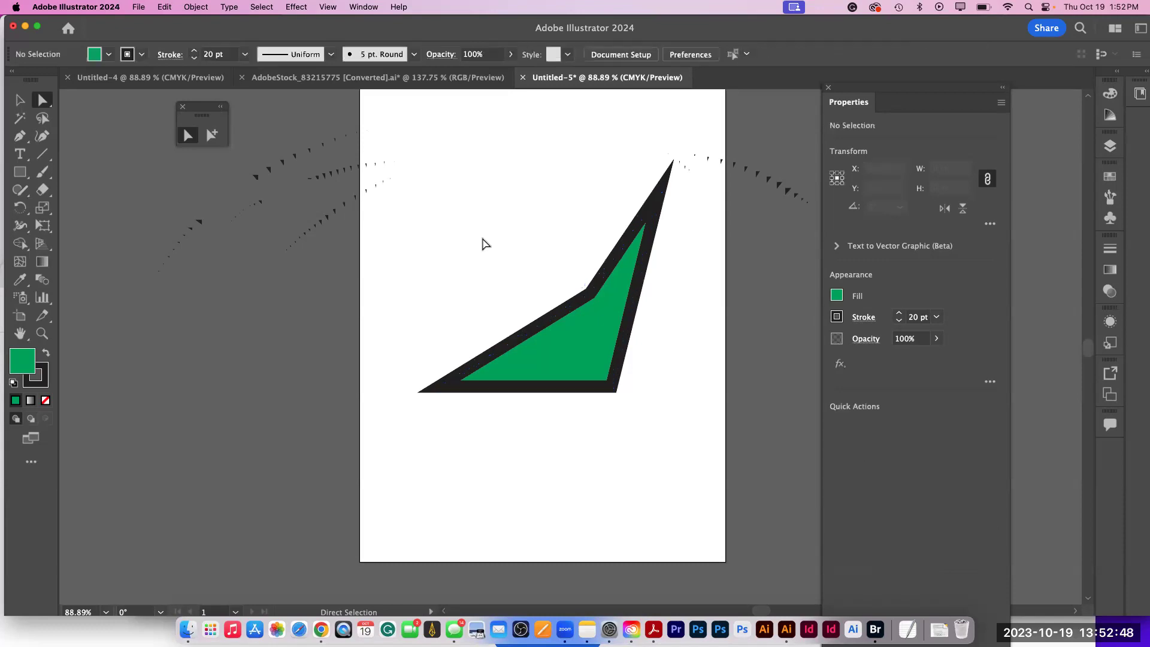
drag(569, 157, 713, 262)
drag(657, 206, 628, 331)
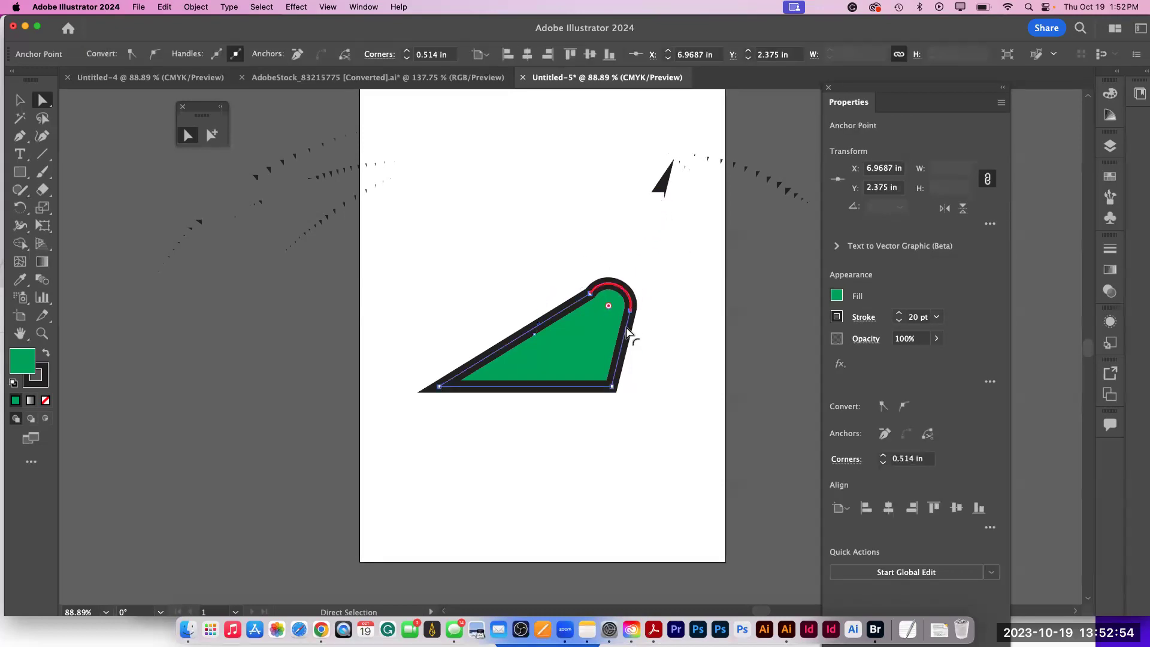
click(677, 316)
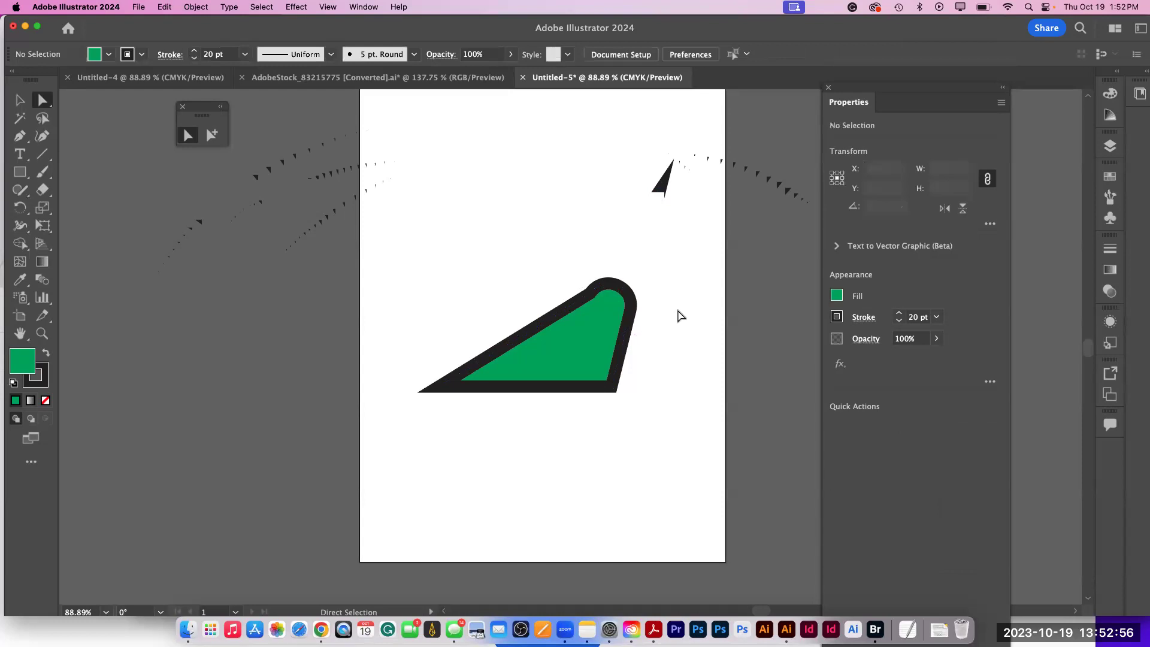
scroll(678, 316, down, 1)
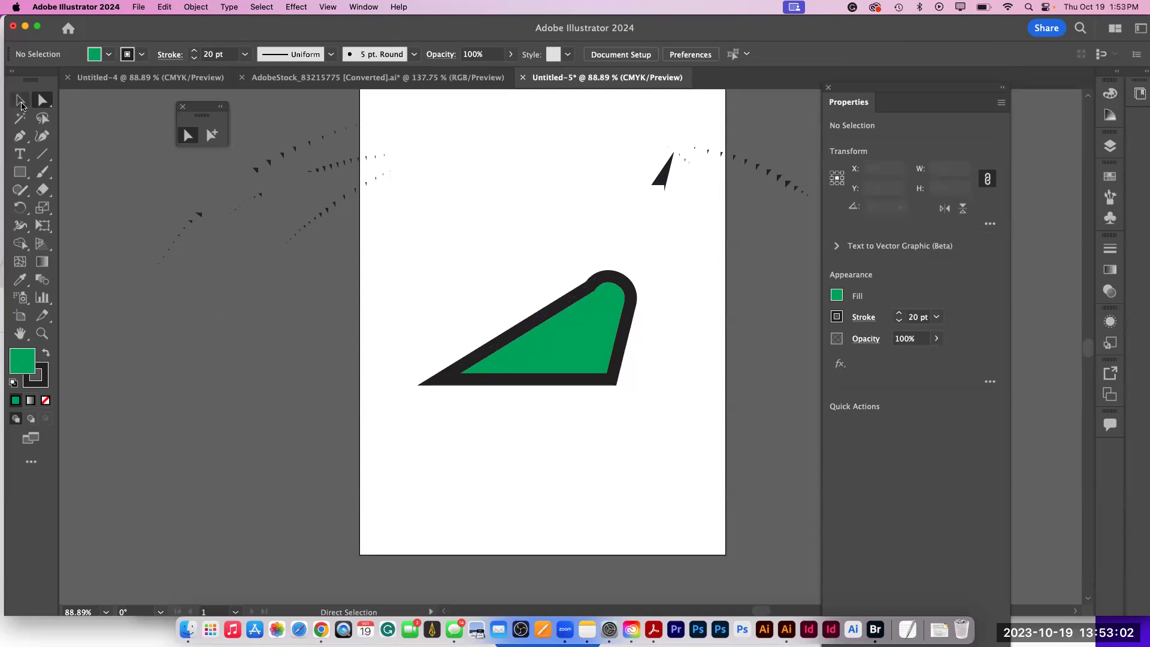
- Move the green rounded shape up toward the artboard top, then select and delete it
key(v)
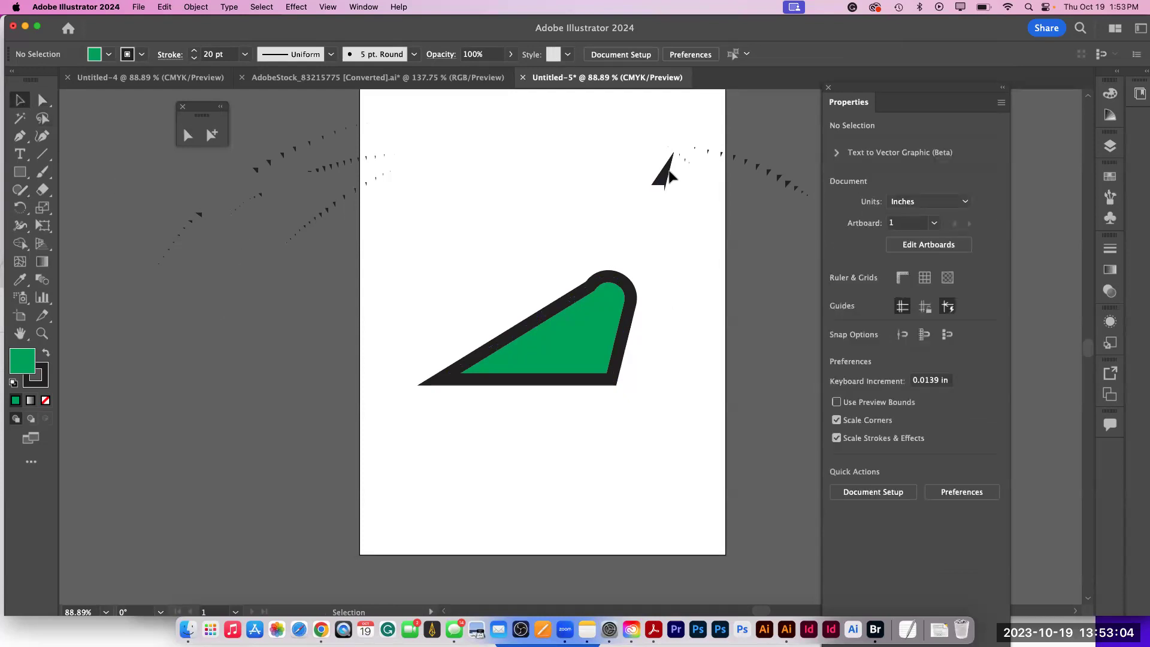
drag(578, 344, 578, 207)
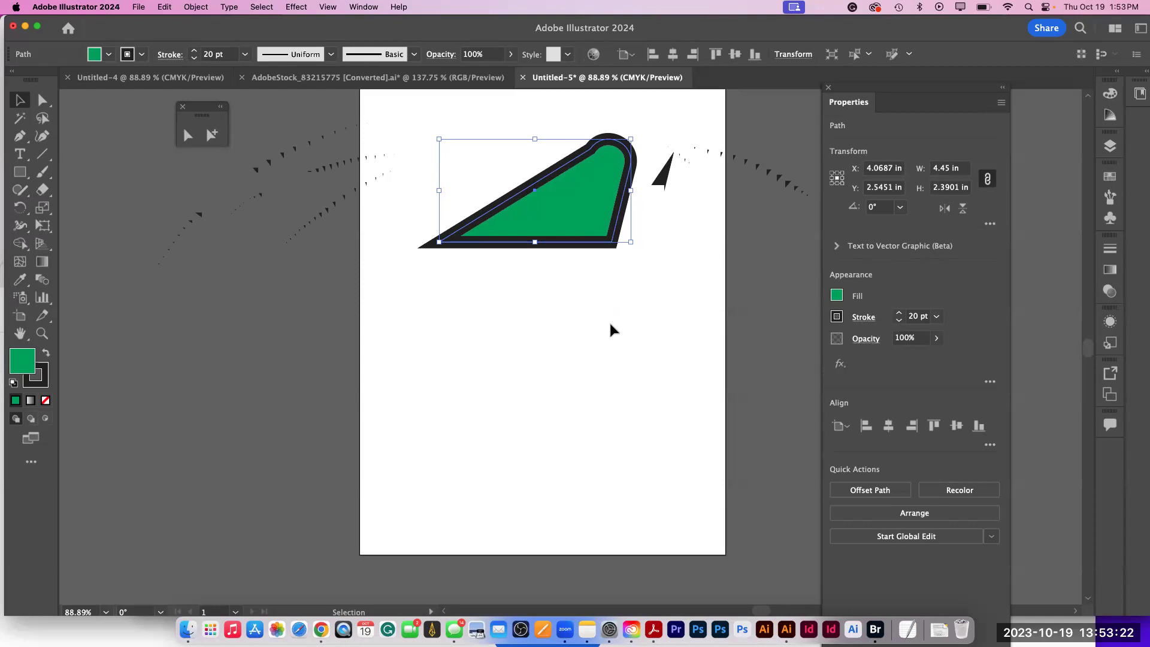
click(625, 321)
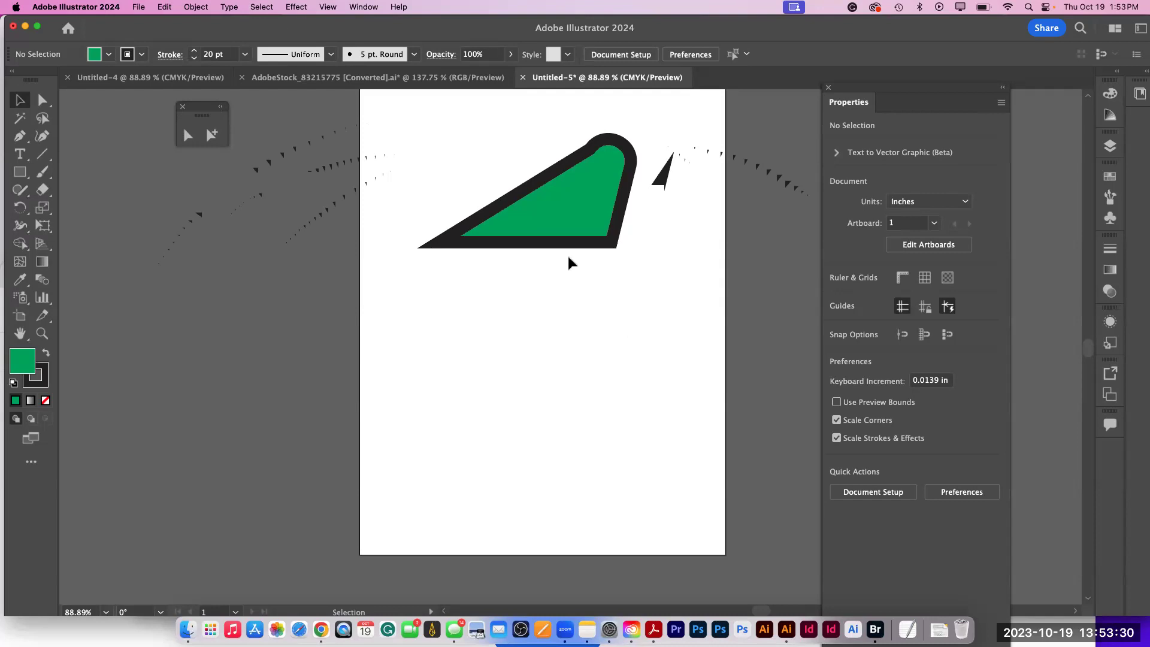
click(597, 206)
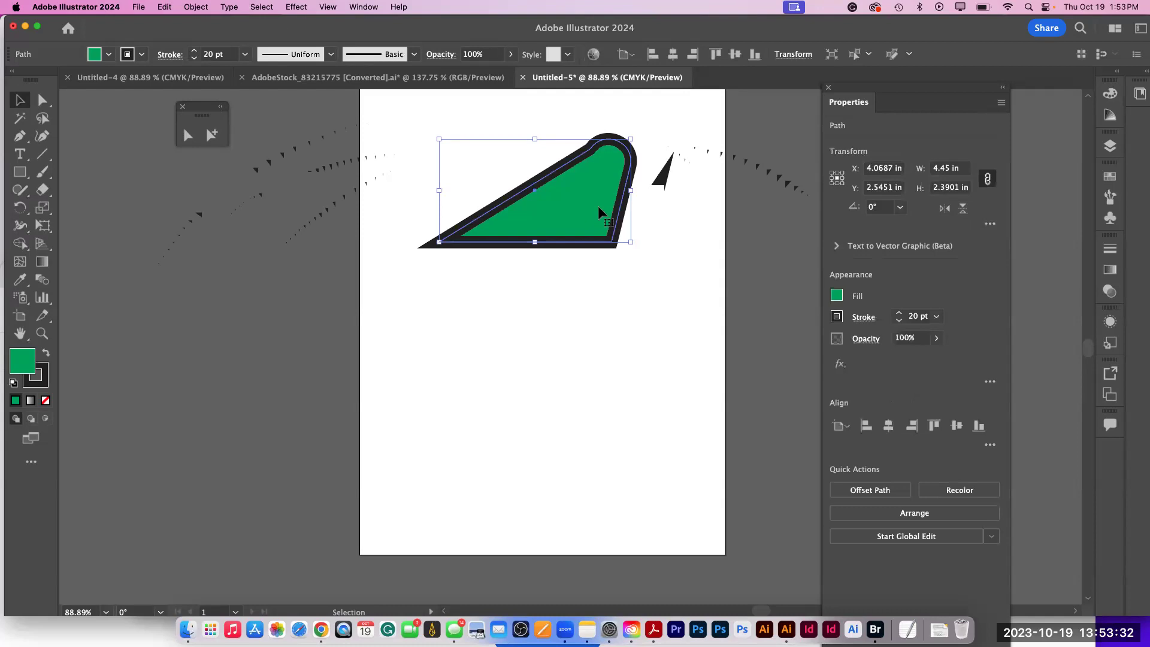
key(Delete)
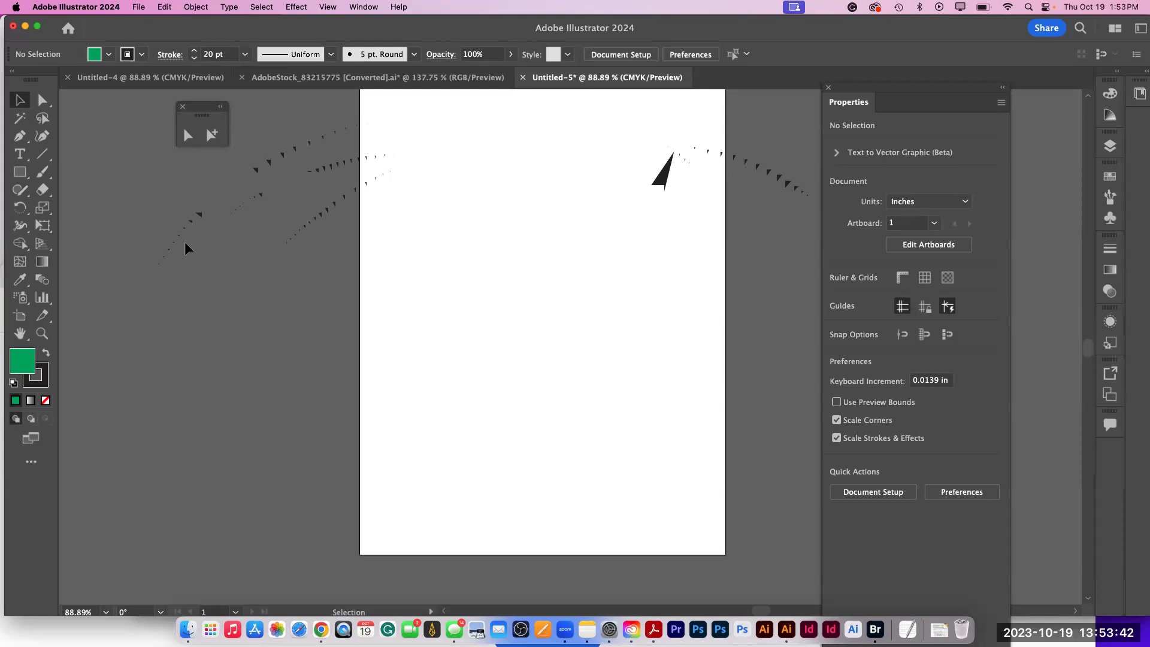
scroll(660, 174, down, 1)
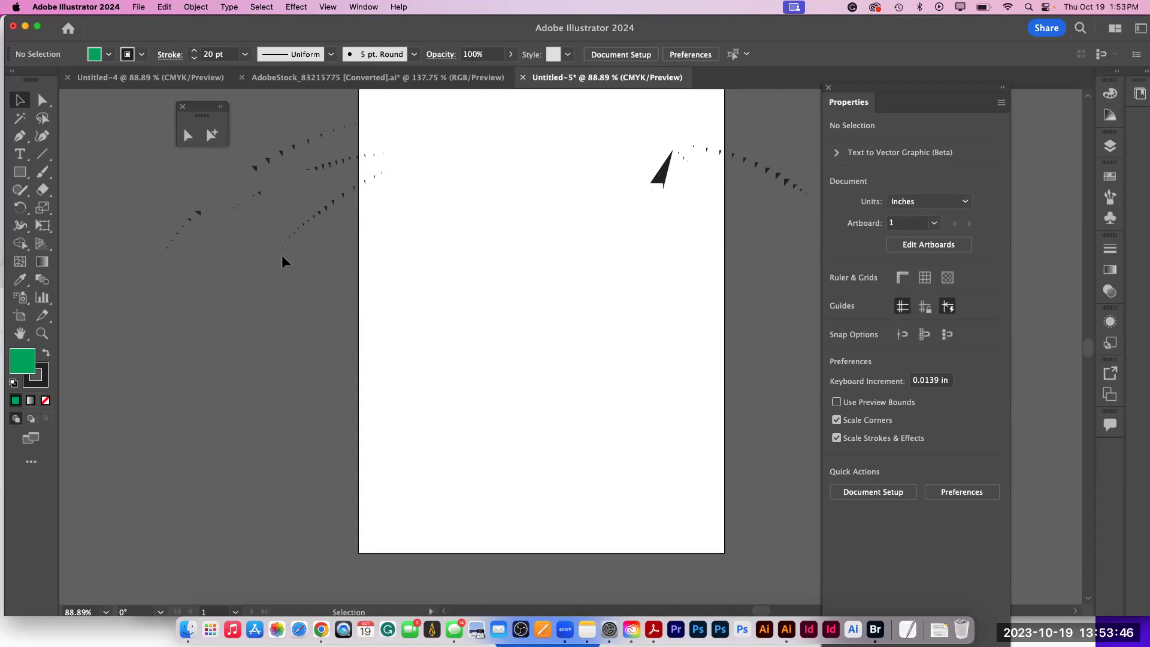
- Draw a large 4.4722 in green square near the artboard centre with the Rectangle tool
click(17, 171)
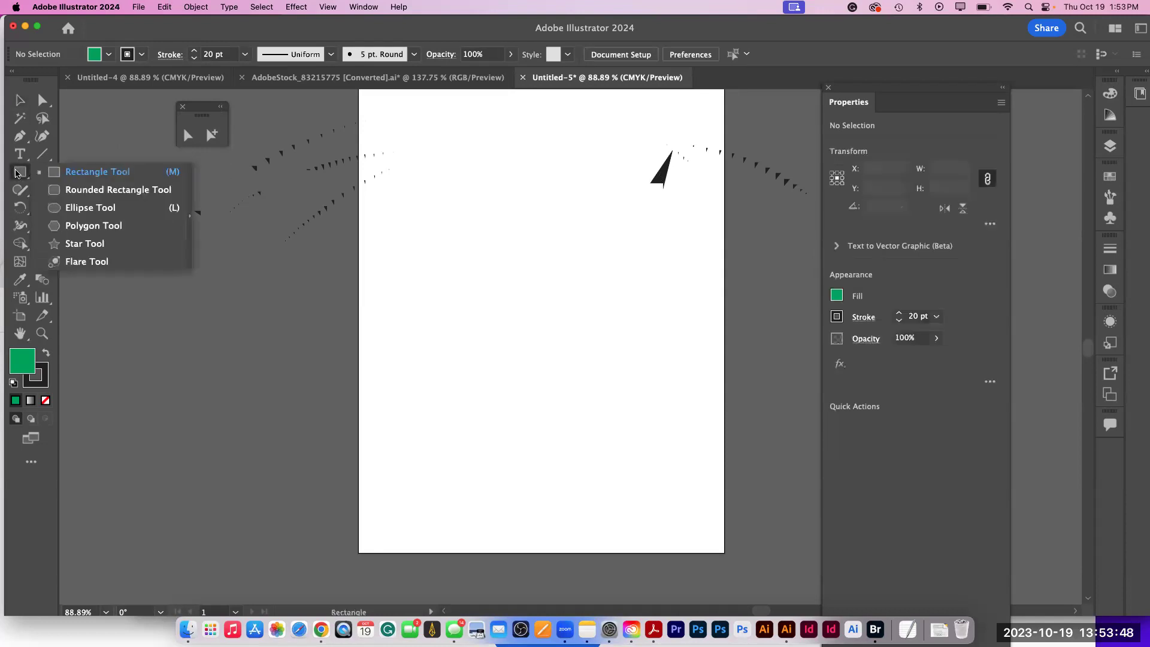
click(66, 173)
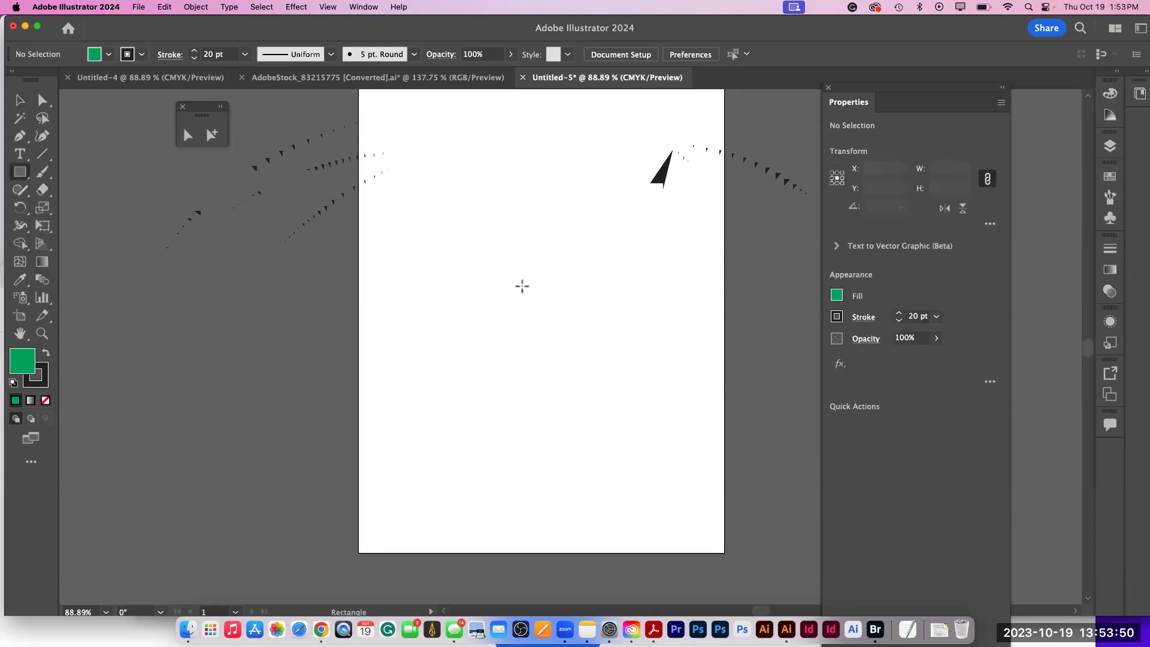
drag(453, 226, 647, 415)
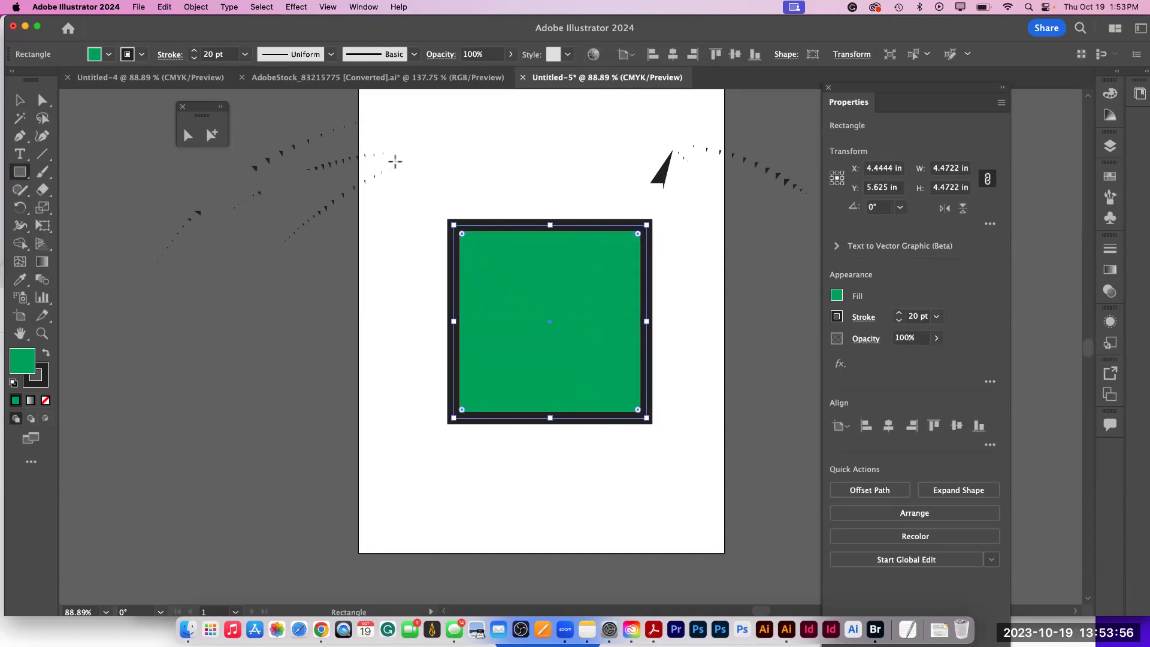
- Draw an ellipse over the square's top-left corner and select both shapes
drag(12, 178, 58, 212)
drag(385, 171, 556, 320)
click(20, 100)
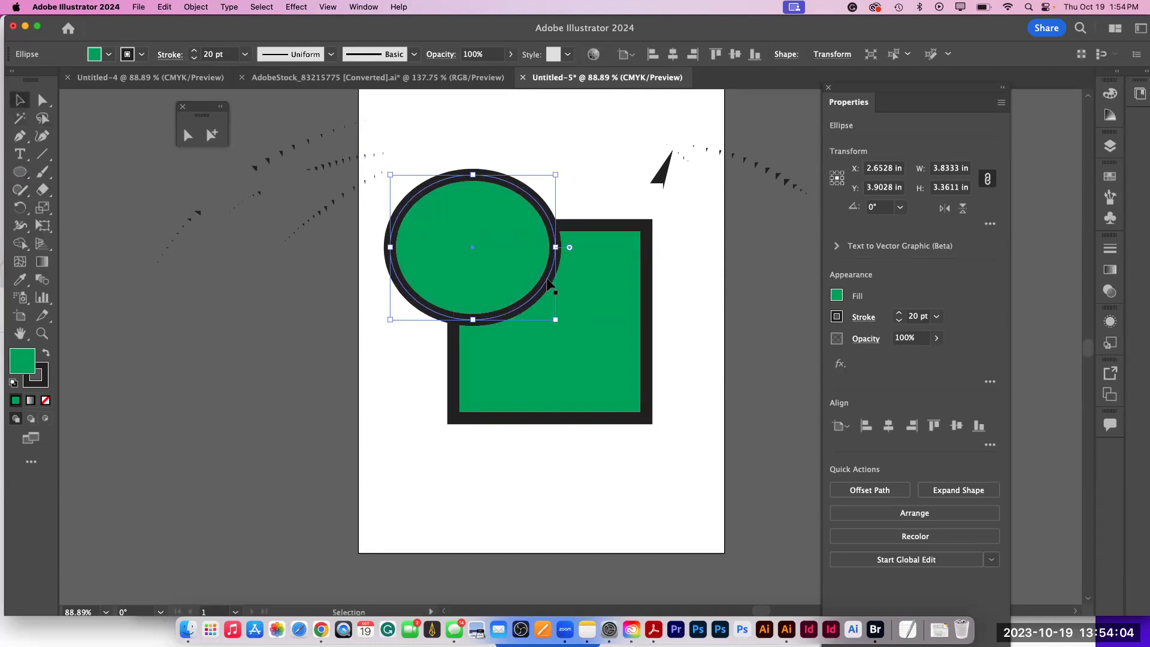
click(603, 350)
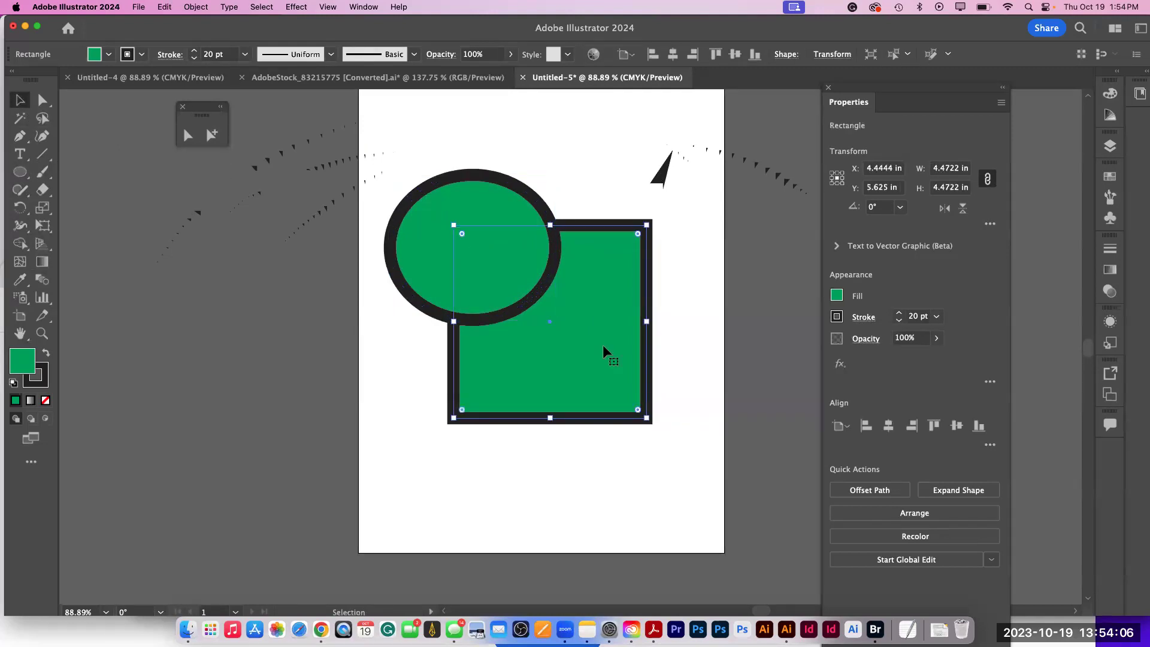
shift+click(505, 269)
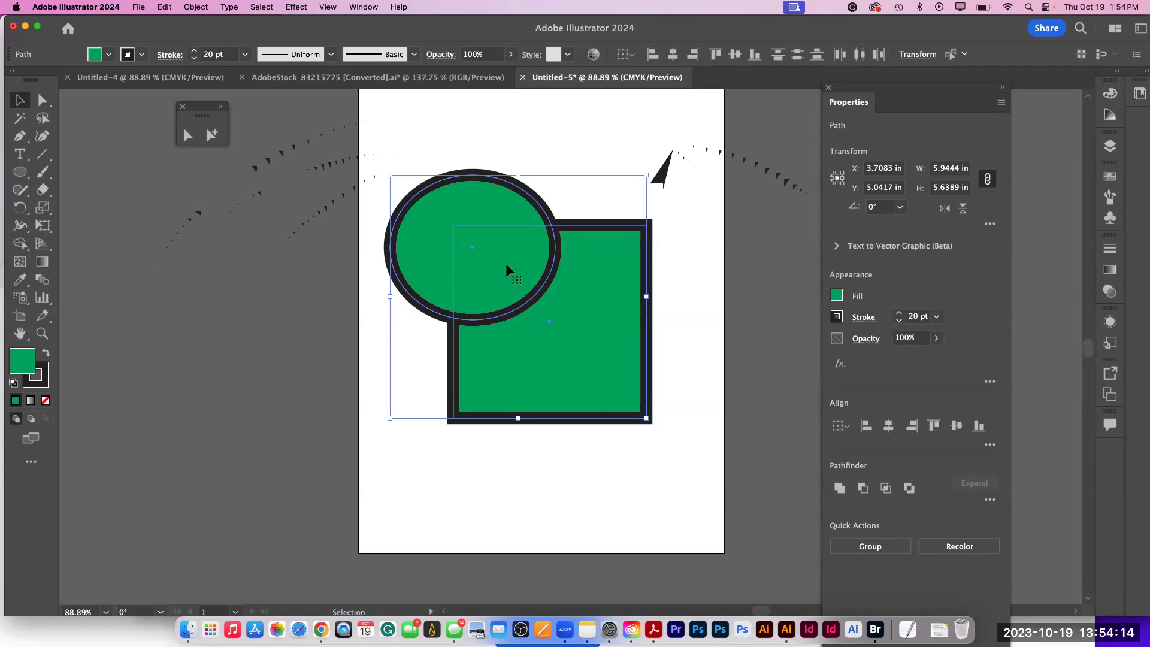
- Fill the ellipse with the red swatch, leaving the square green
scroll(560, 160, up, 2)
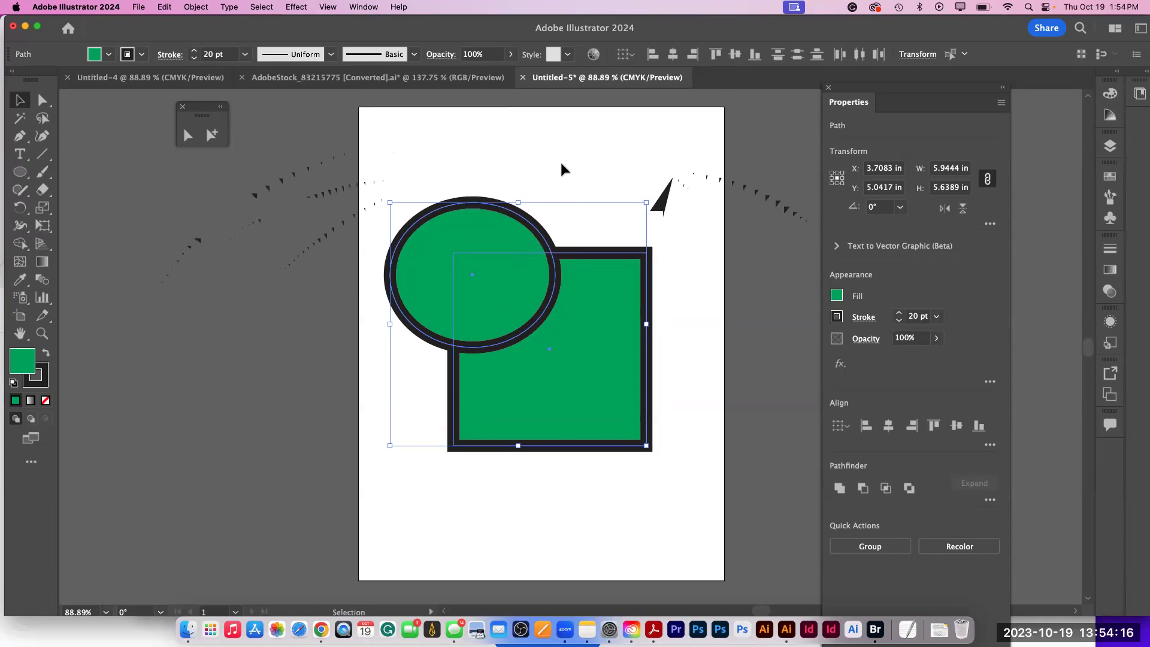
click(559, 163)
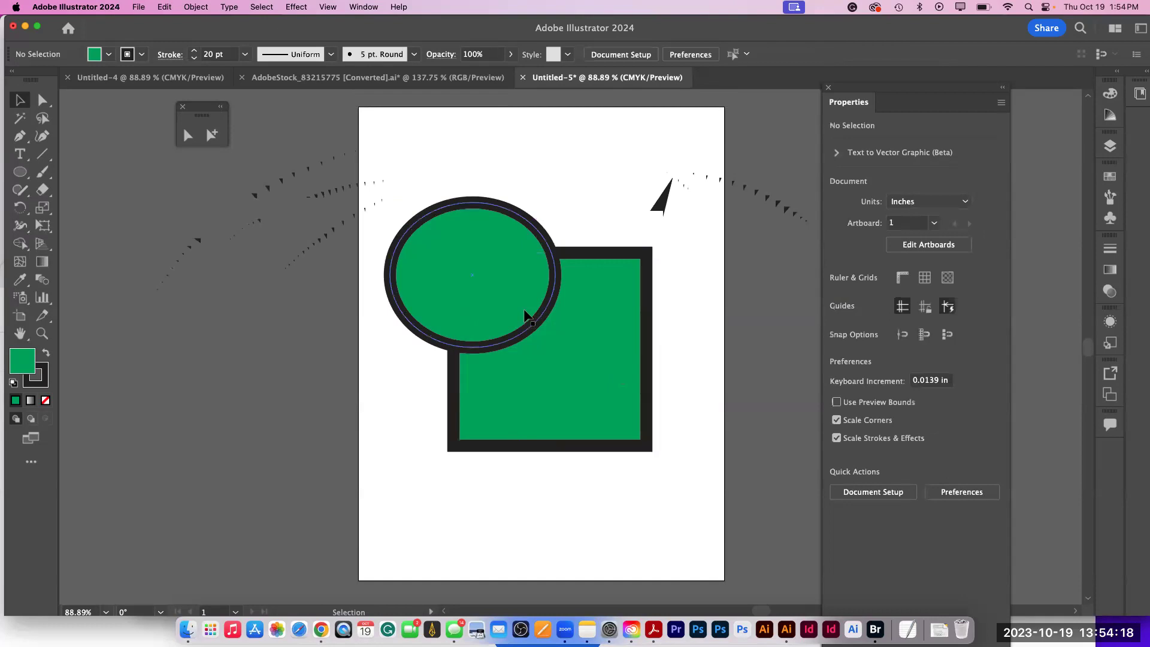
click(504, 312)
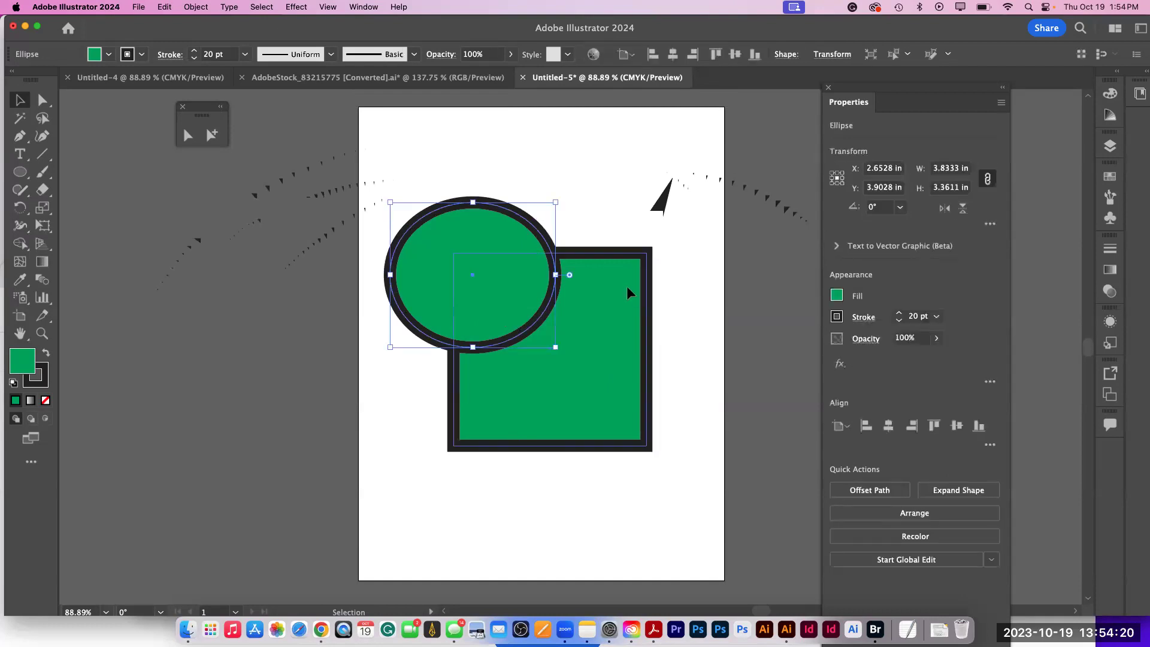
click(838, 296)
click(761, 353)
click(696, 266)
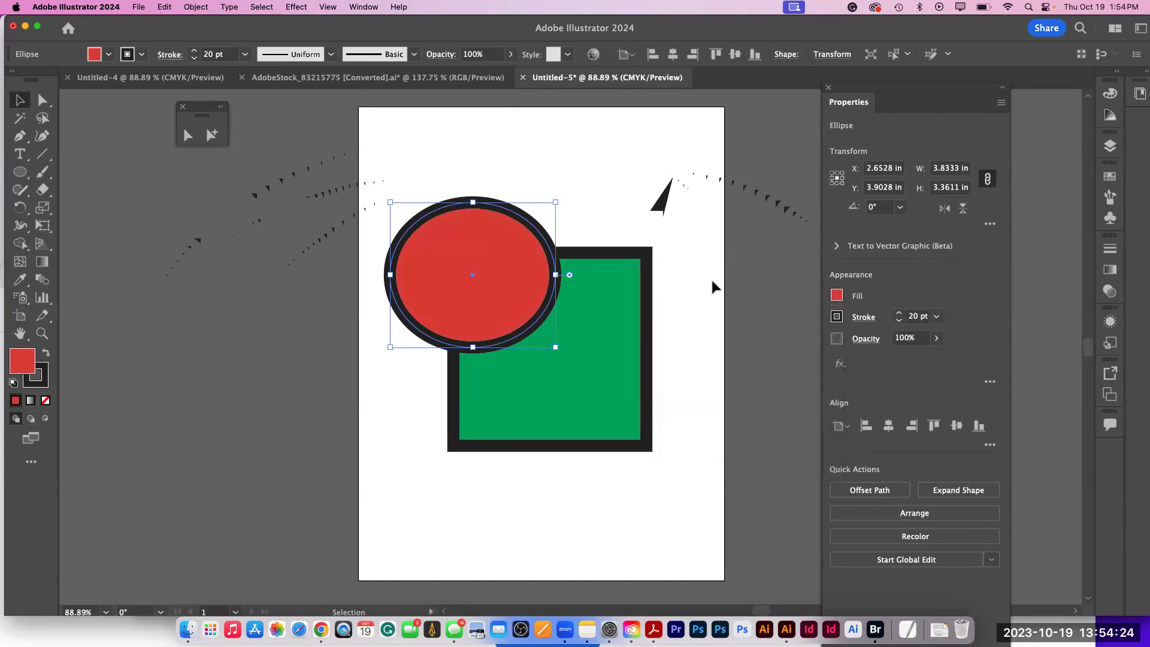
click(698, 400)
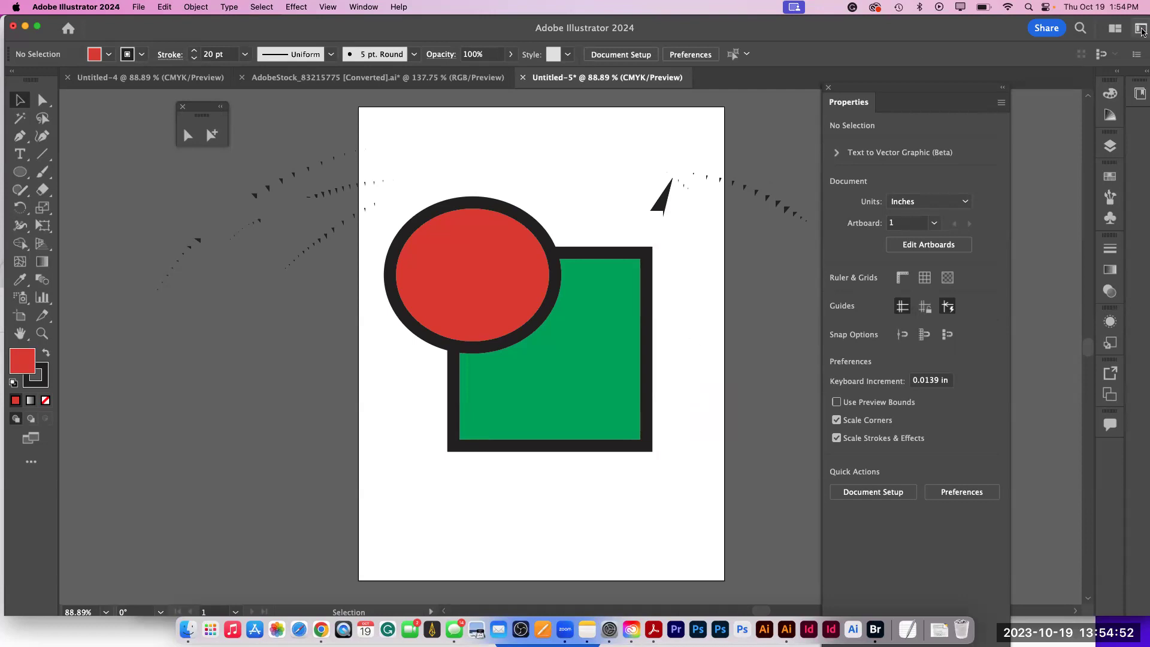
- Open the Layers panel and set its Panel Options row size to a larger custom value
drag(850, 103, 781, 111)
click(781, 110)
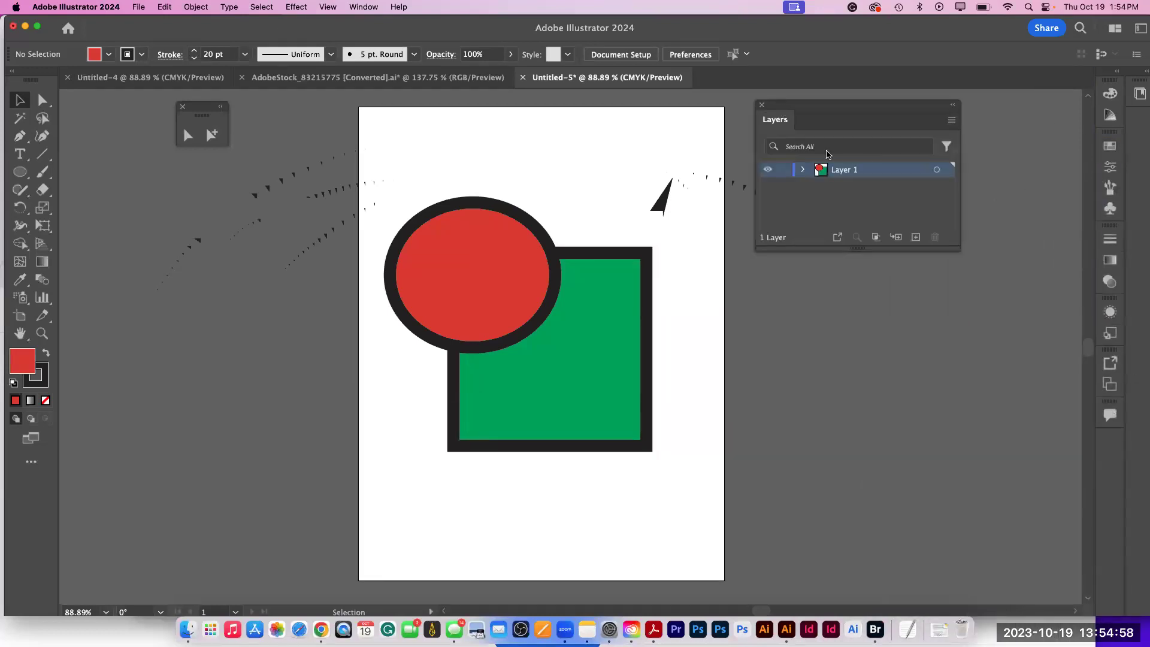
click(952, 122)
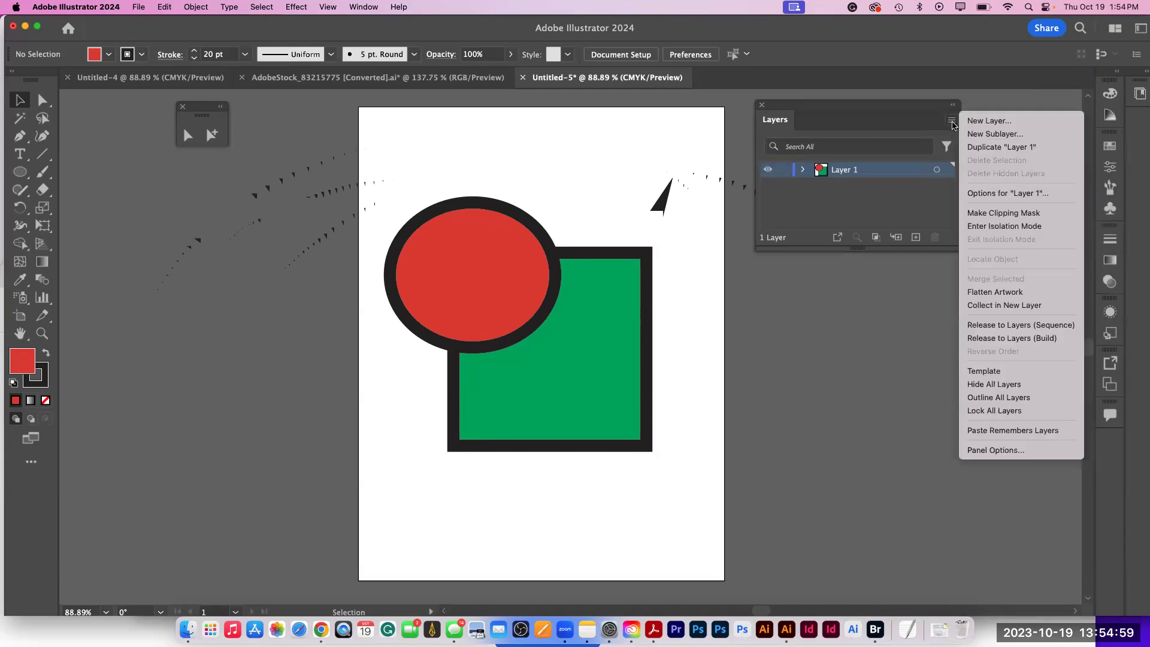
click(996, 450)
click(561, 200)
double_click(604, 199)
text(260)
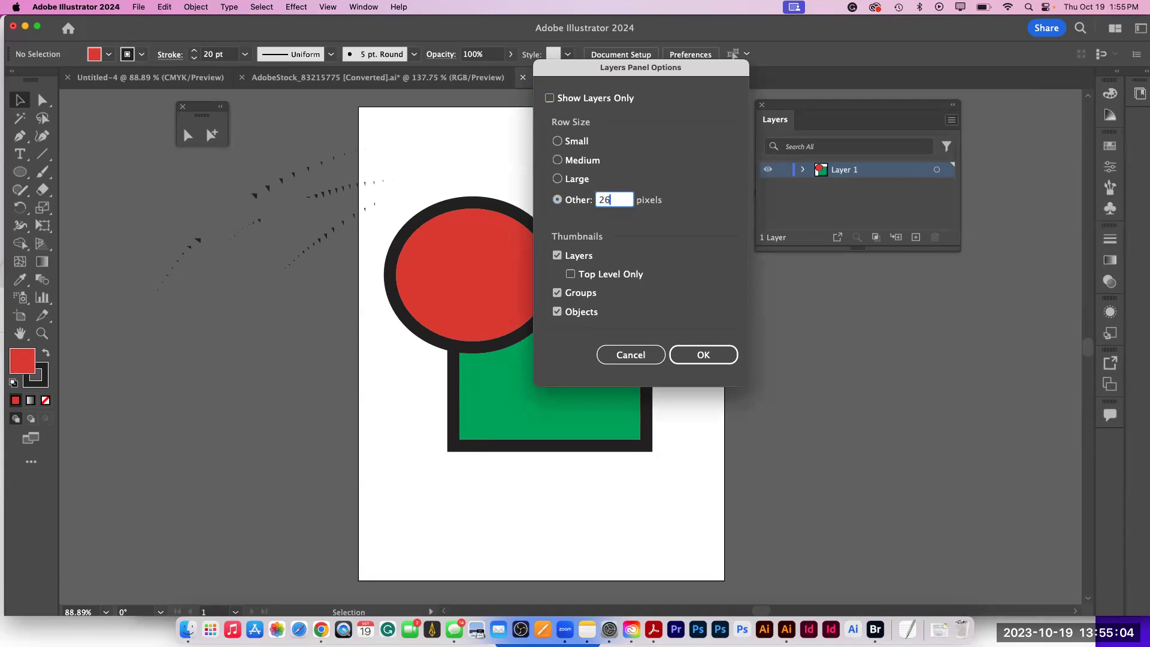
key(BackSpace)
key(BackSpace)
key(BackSpace)
text(70)
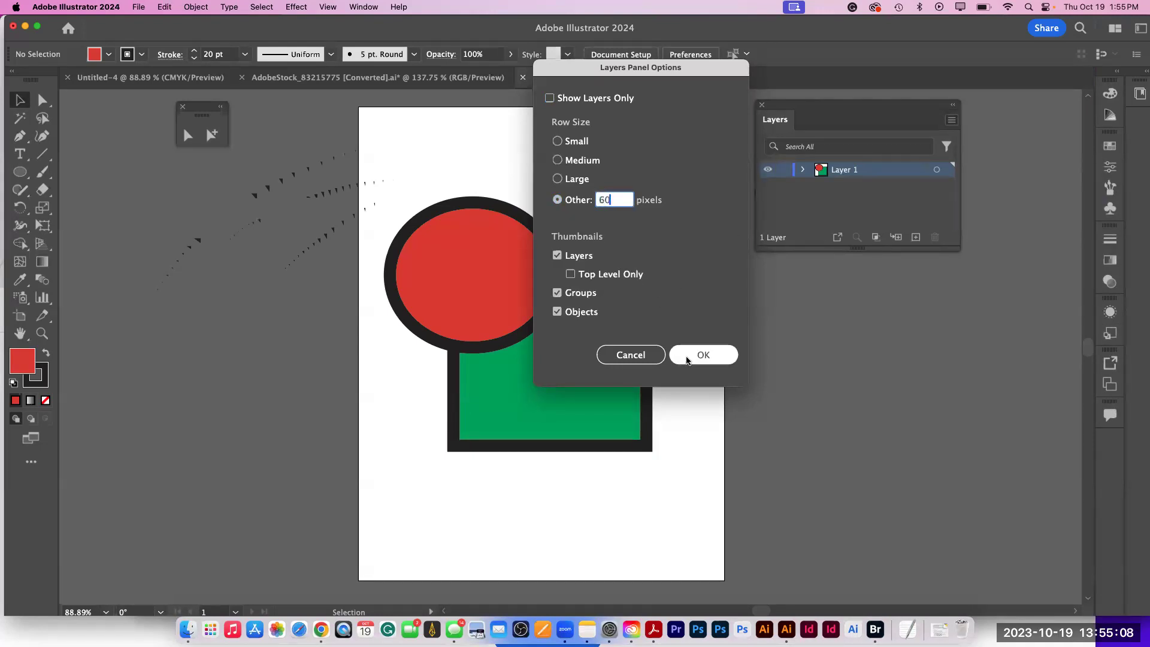
click(689, 357)
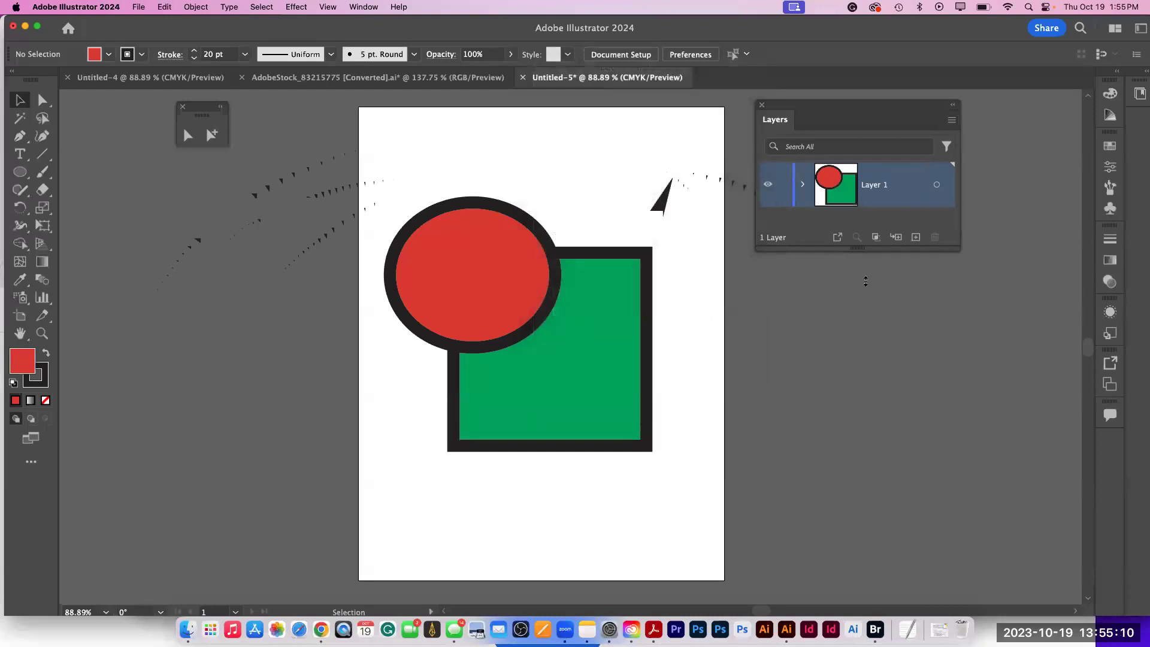
- Enlarge the Layers panel, expand Layer 1, and select the ellipse and rectangle from their entries
drag(866, 281, 865, 572)
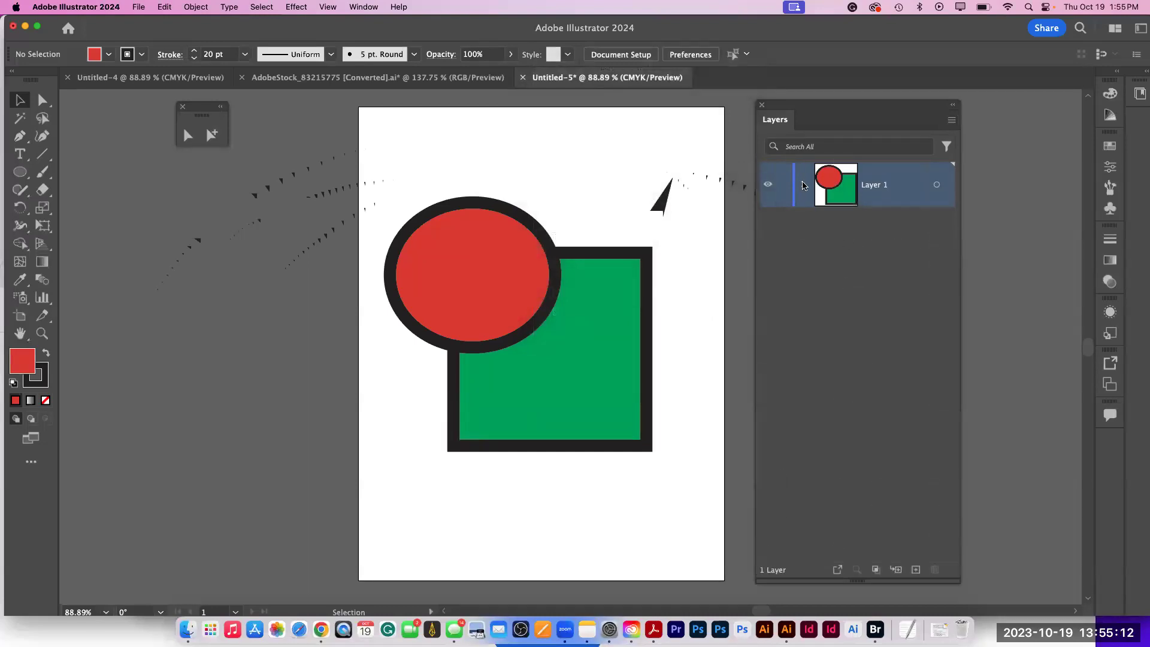
click(803, 184)
click(854, 228)
click(863, 279)
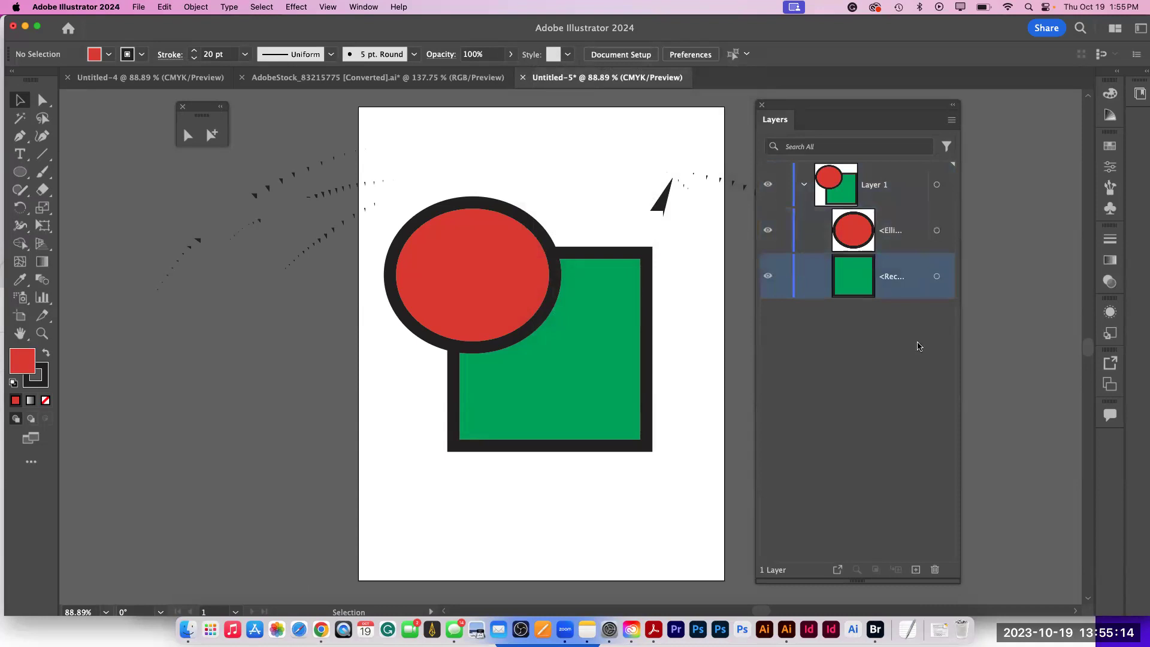
click(866, 370)
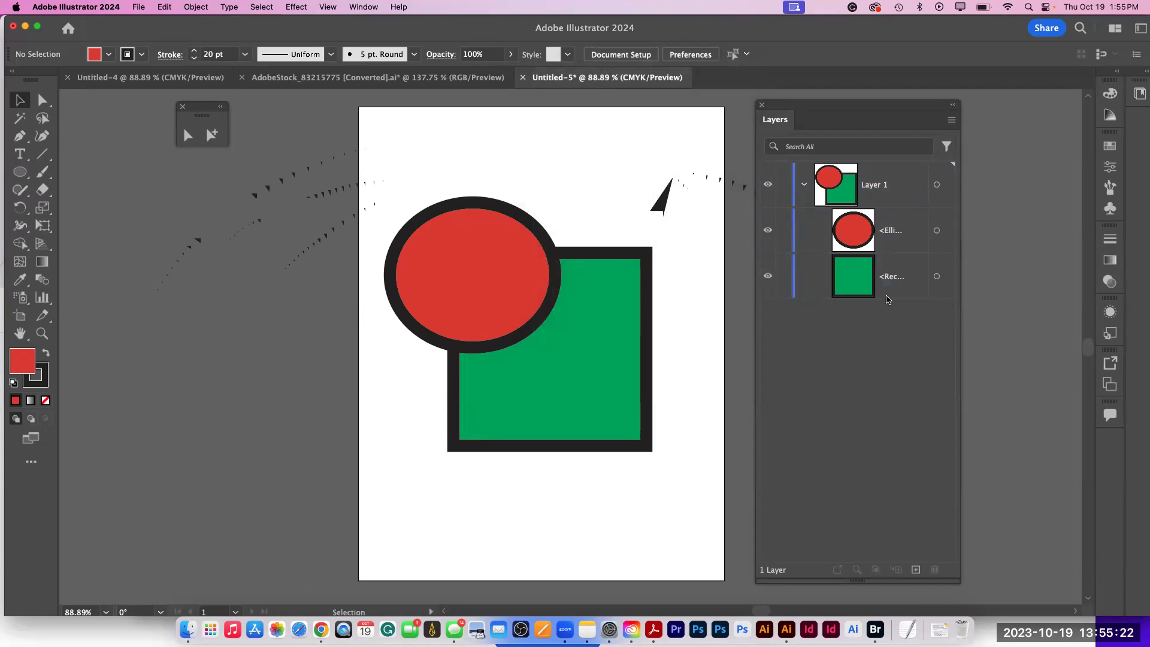
click(936, 230)
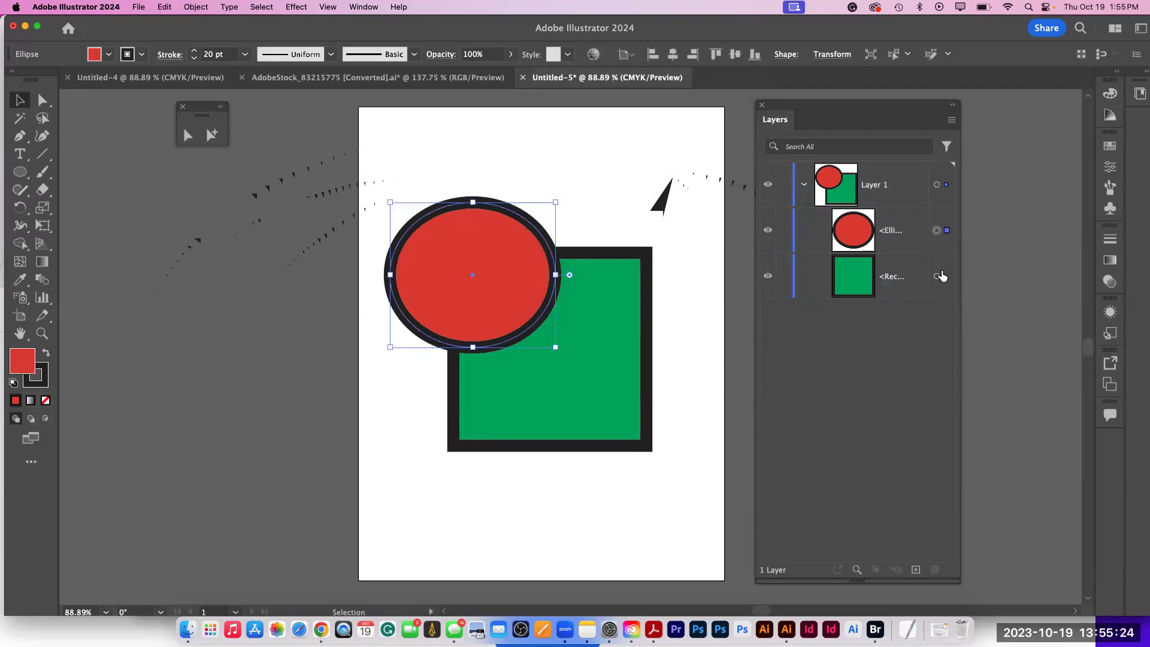
shift+click(938, 276)
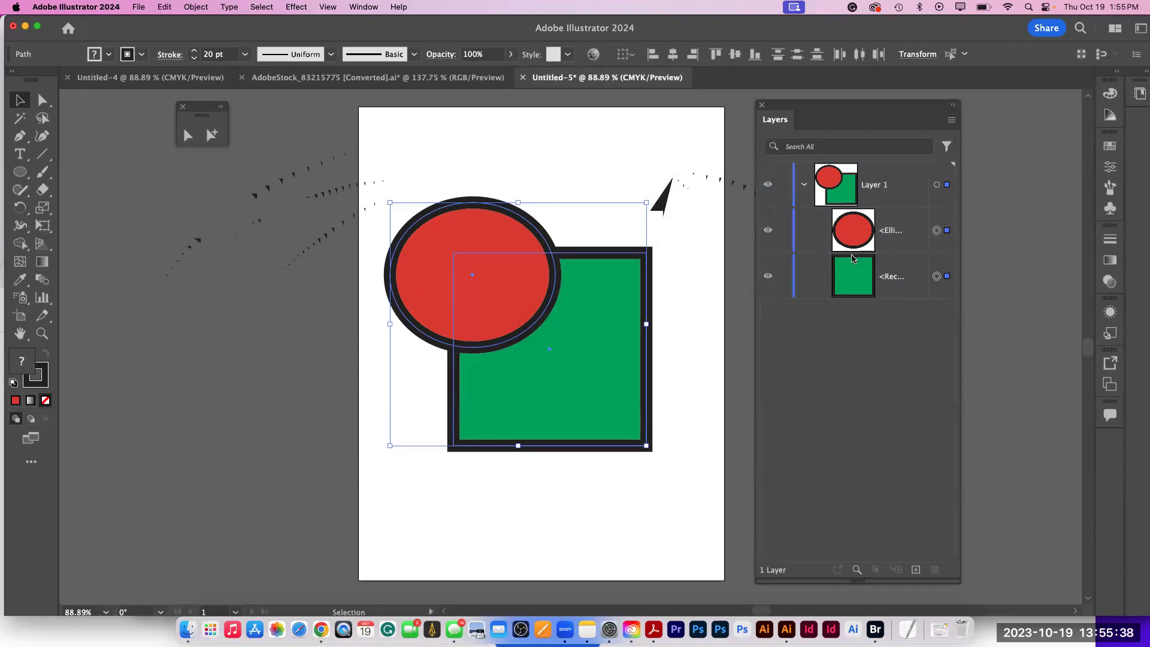
- Open Window > Pathfinder beside the artwork, apply Unite, then undo it
click(366, 7)
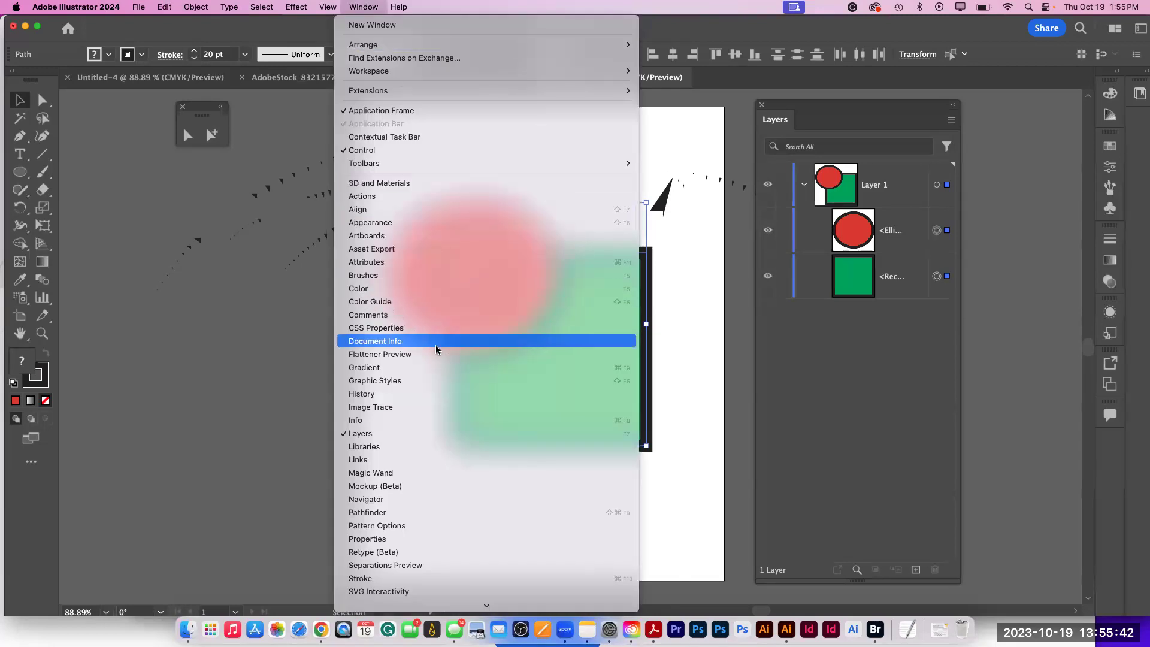
click(440, 512)
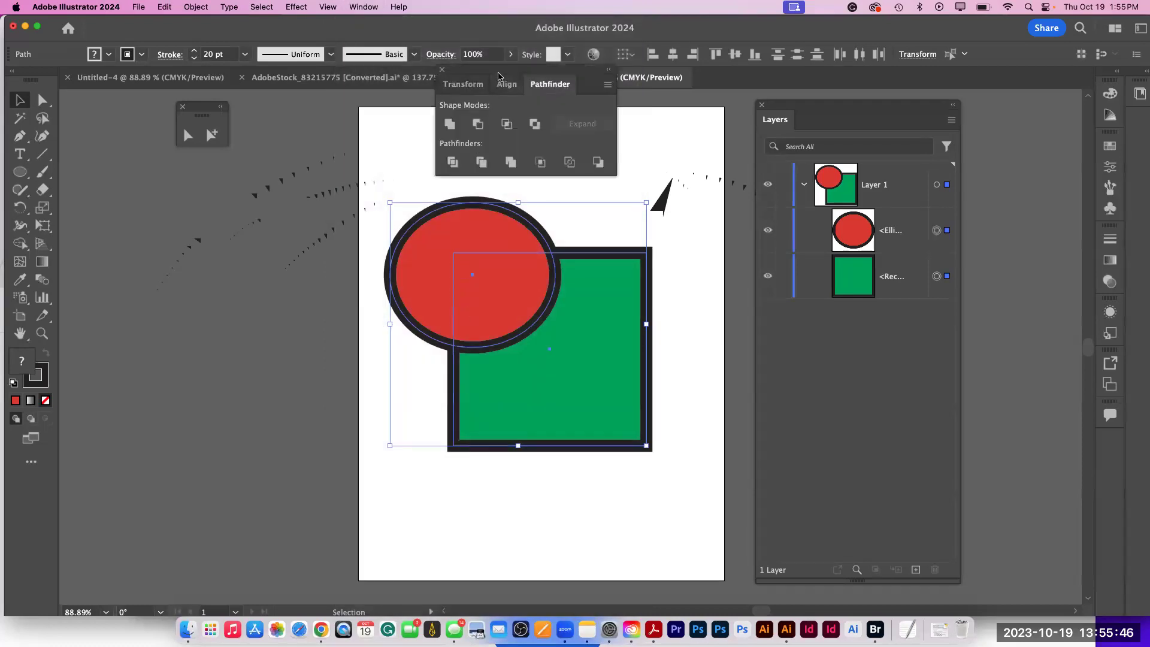
drag(491, 71, 176, 172)
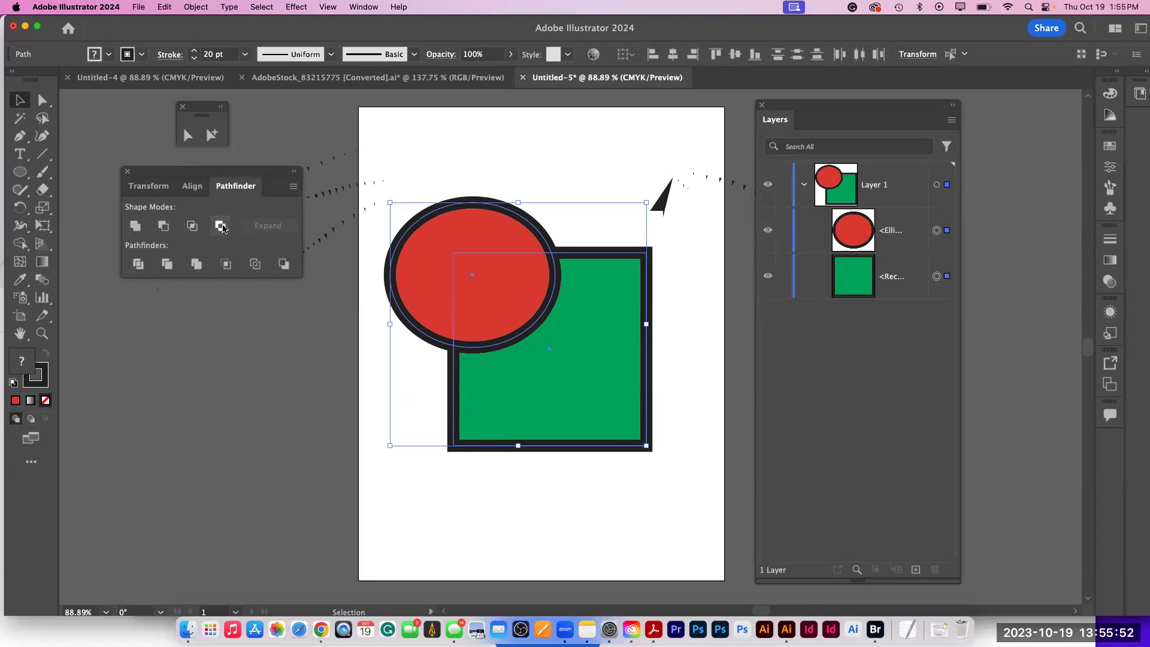
click(136, 226)
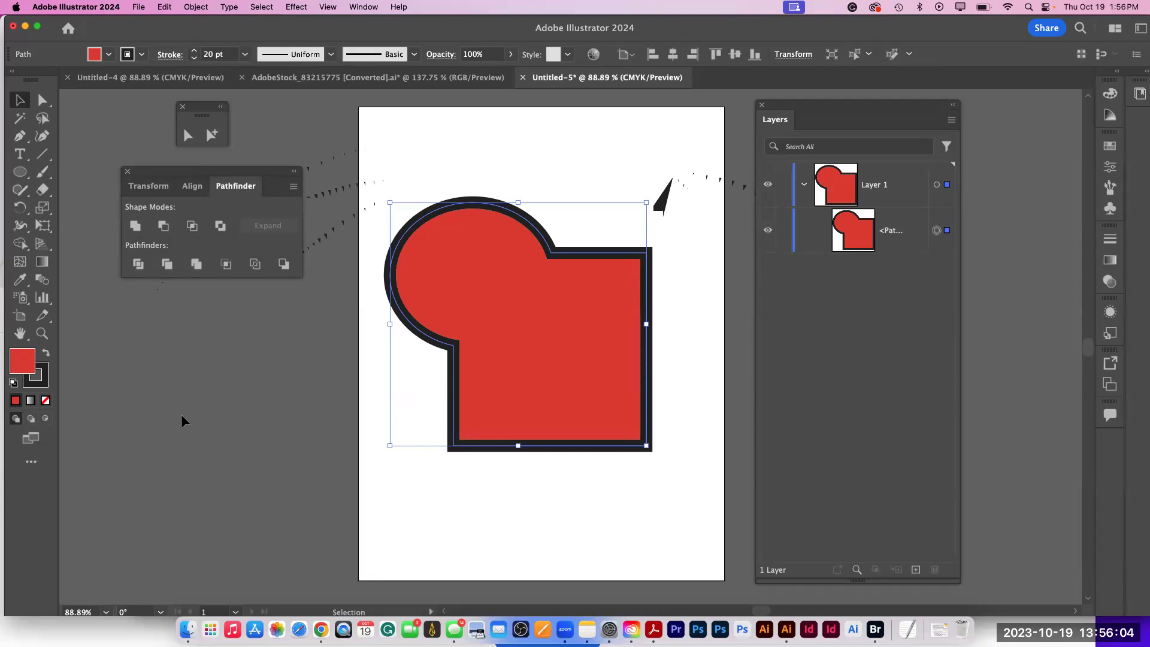
key(super+z)
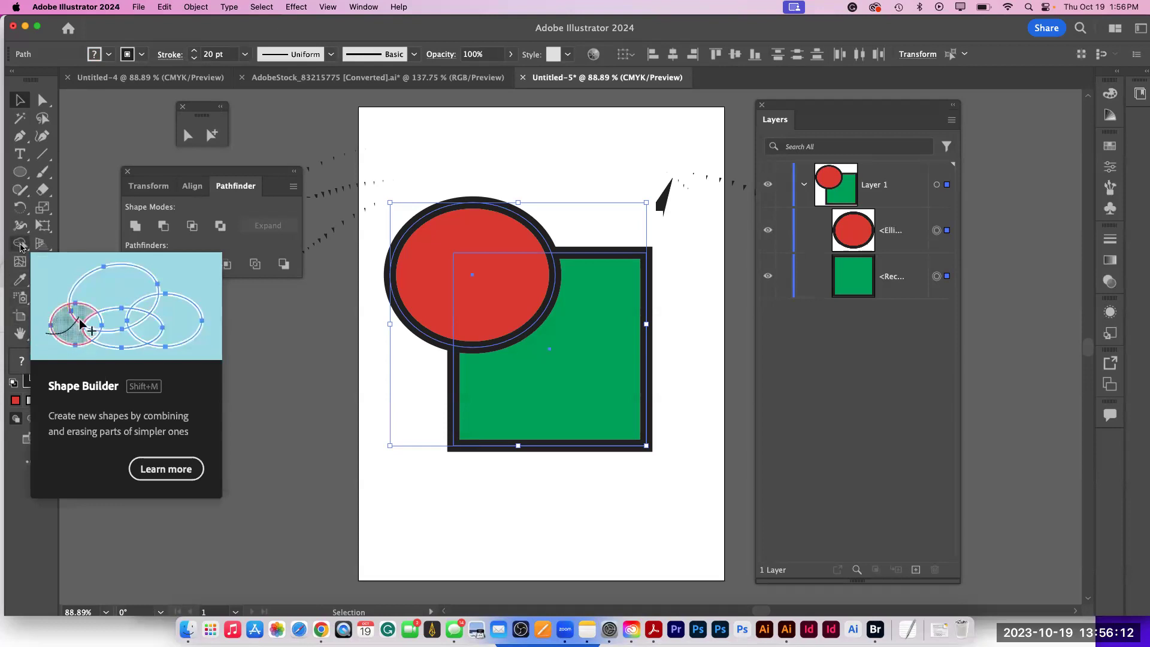
- Merge the circle into the square with the Shape Builder tool, then press Cmd+S to save
click(21, 247)
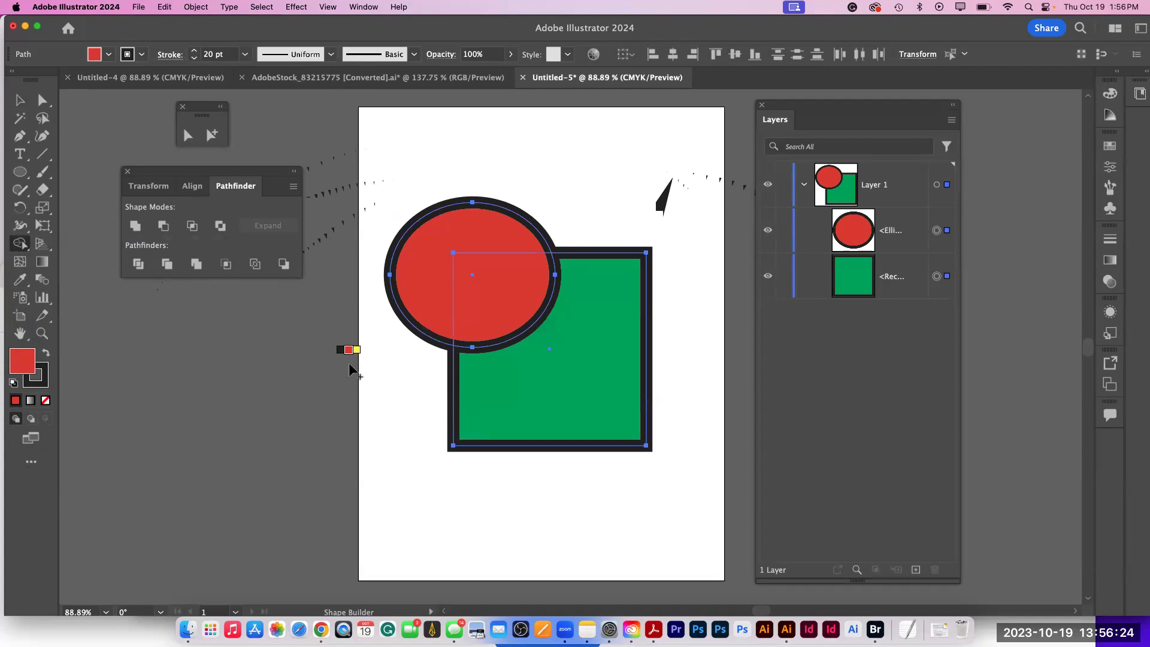
drag(442, 252, 617, 361)
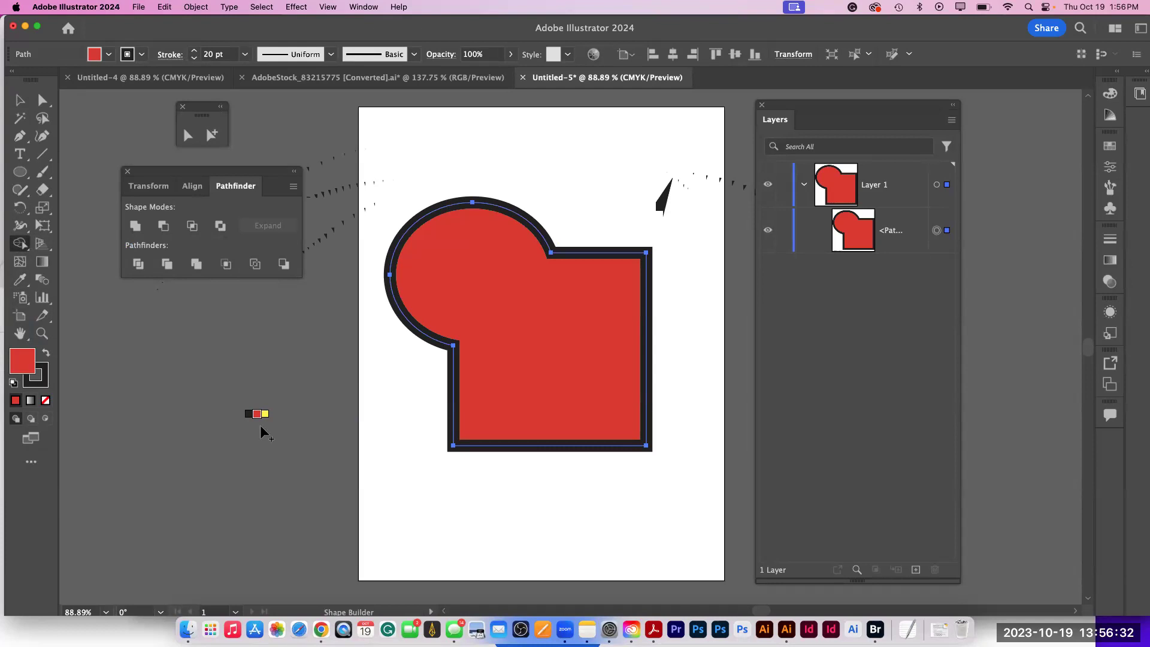
key(v)
key(super+s)
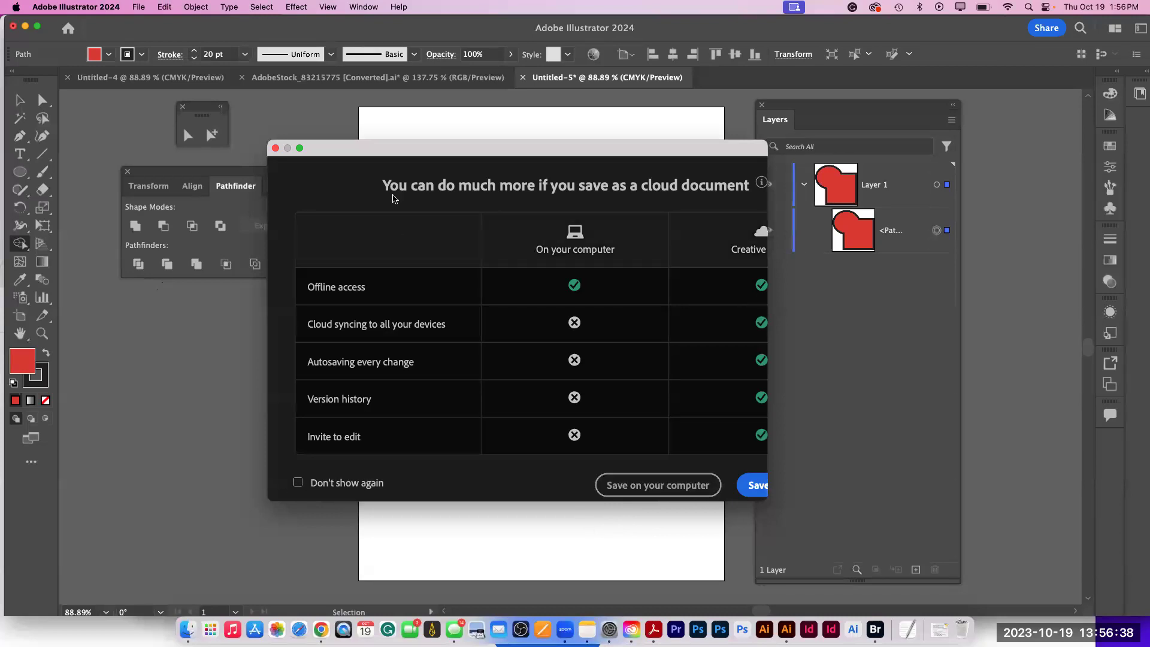
- Save locally to the Desktop as Untitled-5.ai, allow Desktop access, then undo the merge
drag(380, 149, 209, 113)
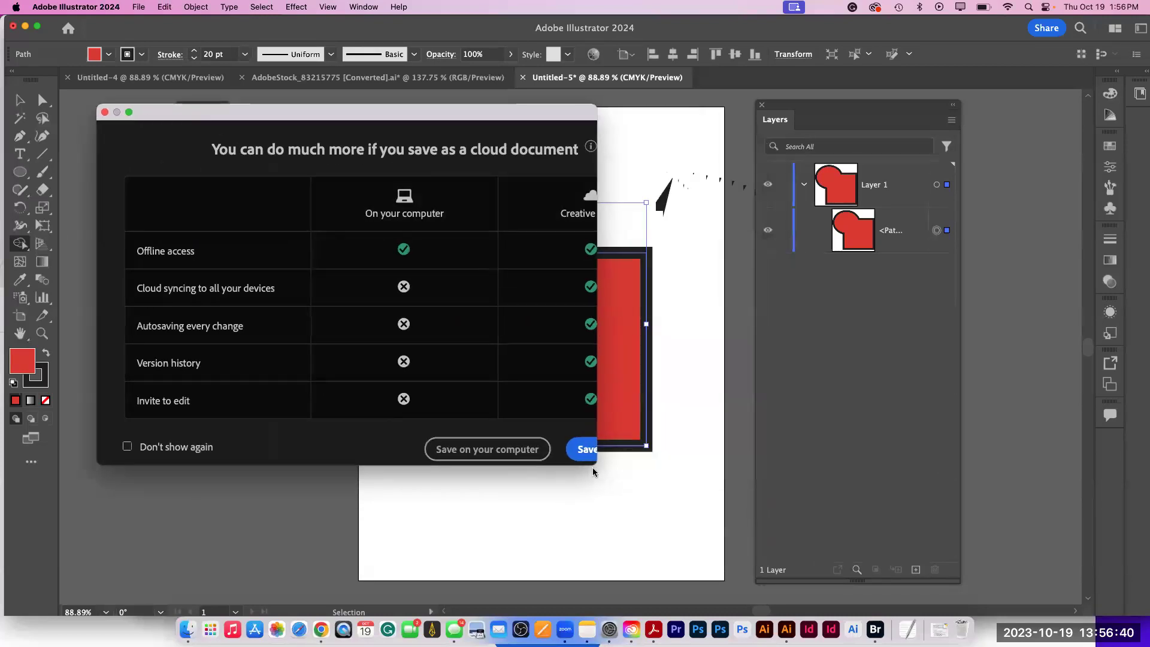
drag(594, 466, 722, 494)
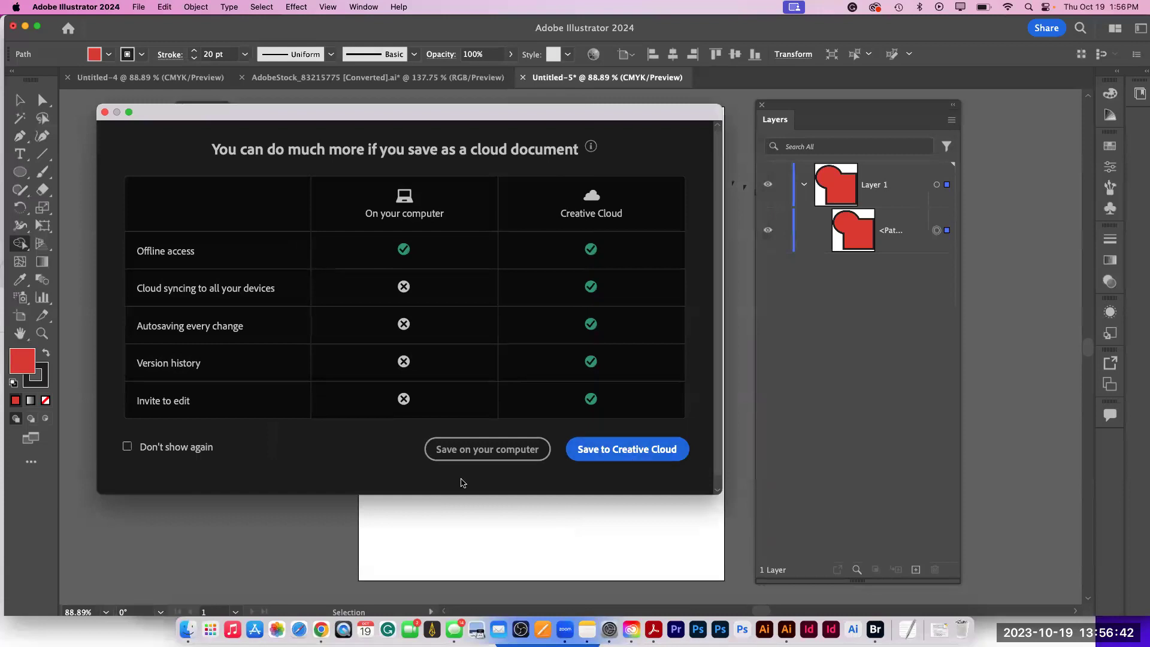
click(486, 451)
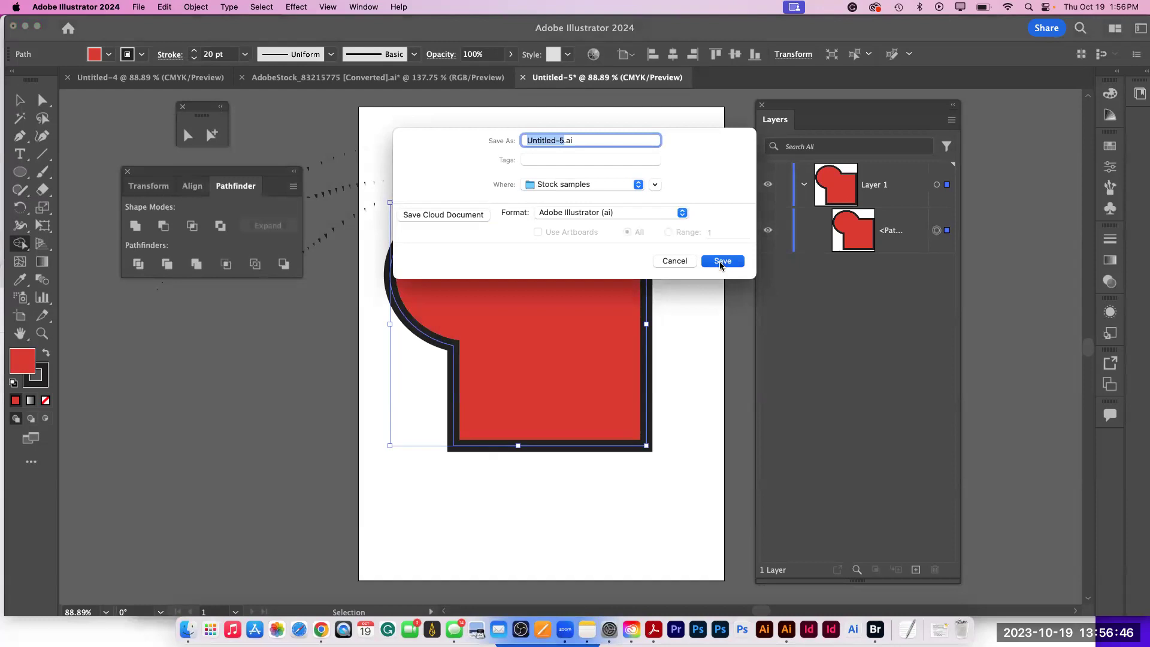
click(546, 184)
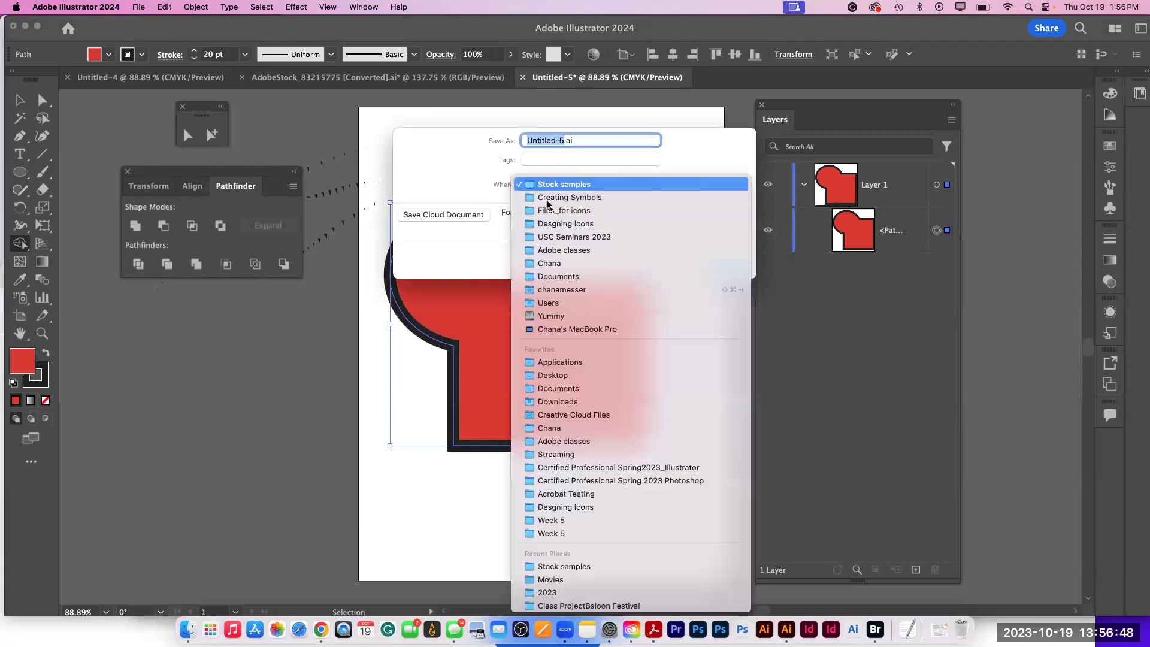
click(548, 376)
click(740, 261)
click(713, 592)
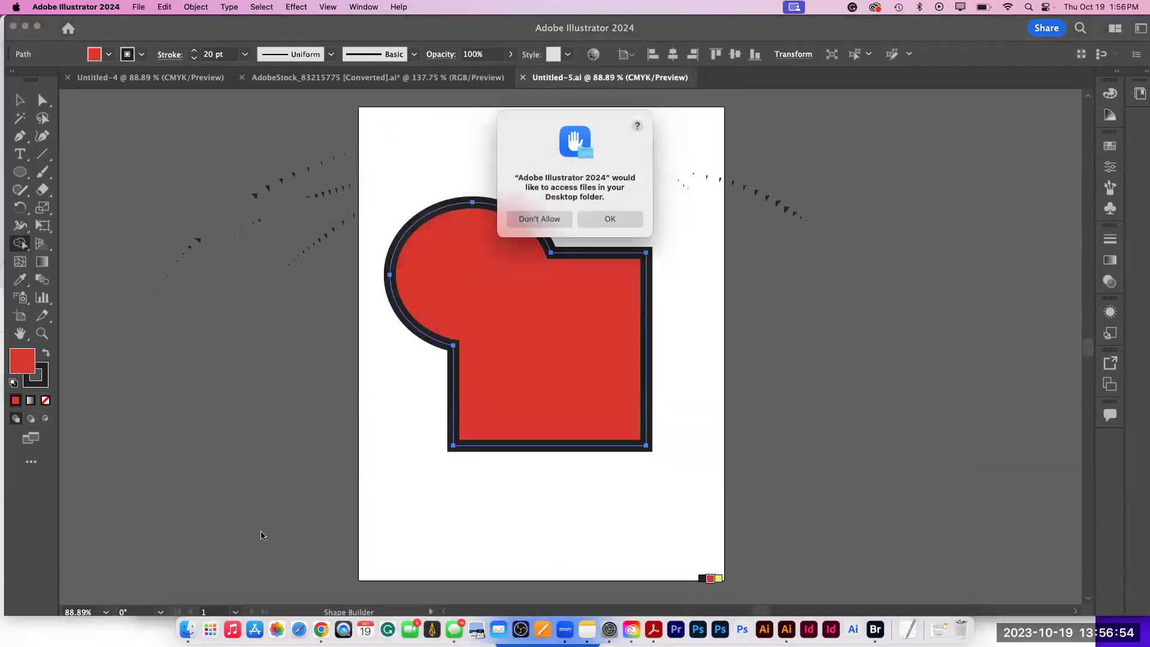
click(610, 219)
key(super+z)
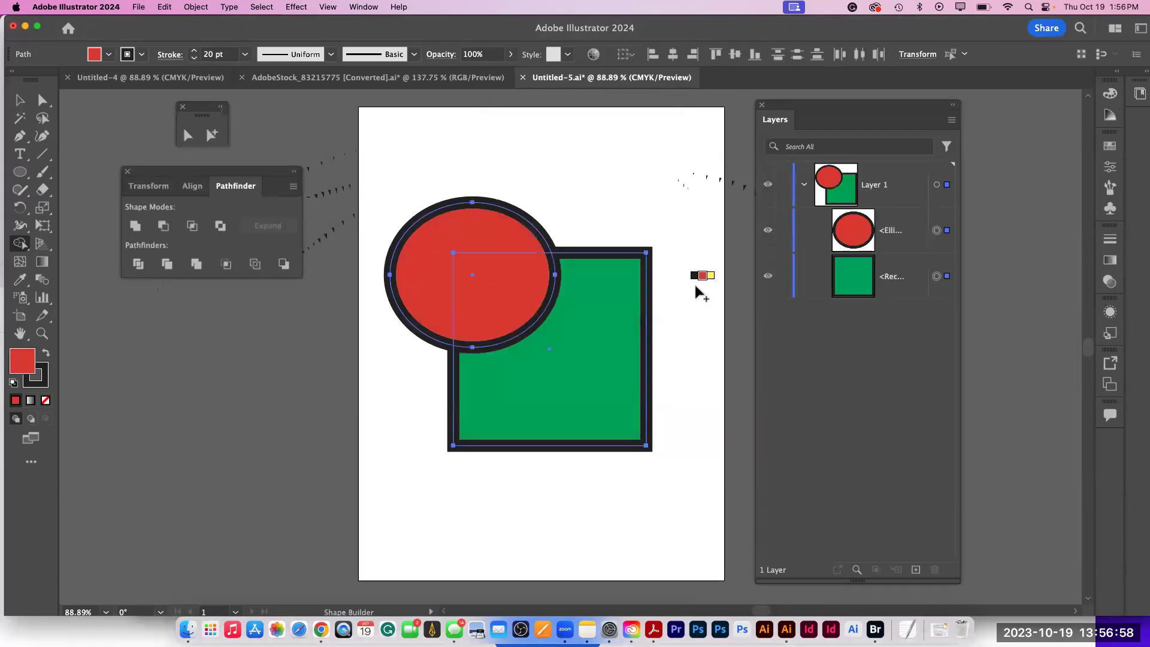
- Apply Object > Compound Path > Make to the circle and square, then deselect
click(186, 9)
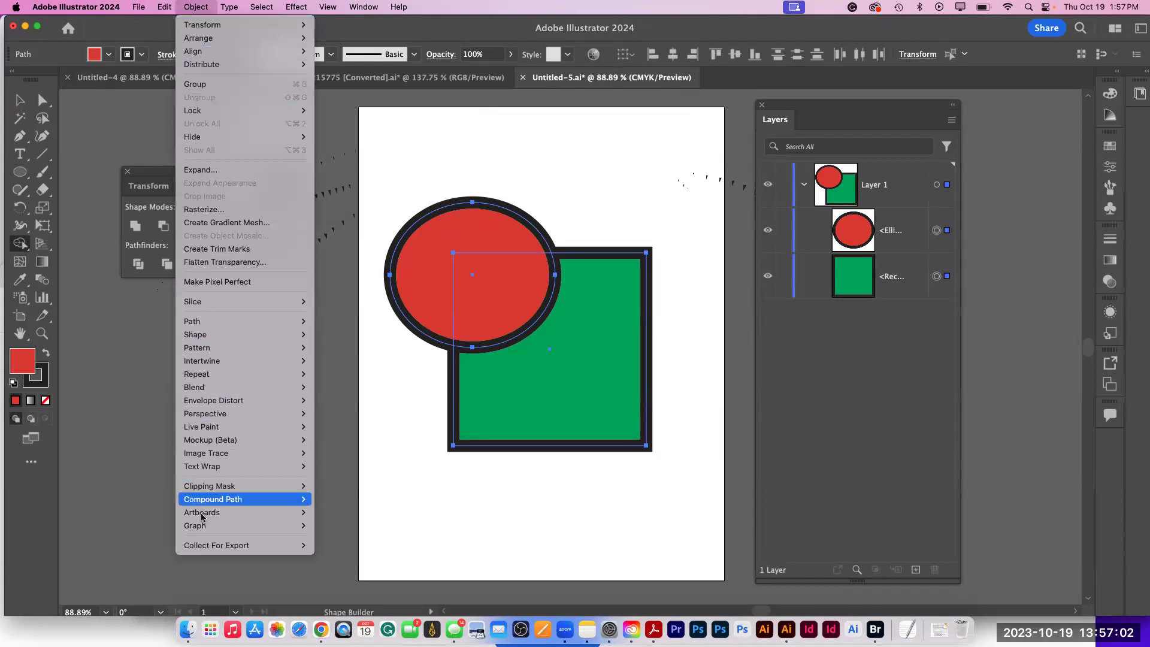
mouse_move(197, 509)
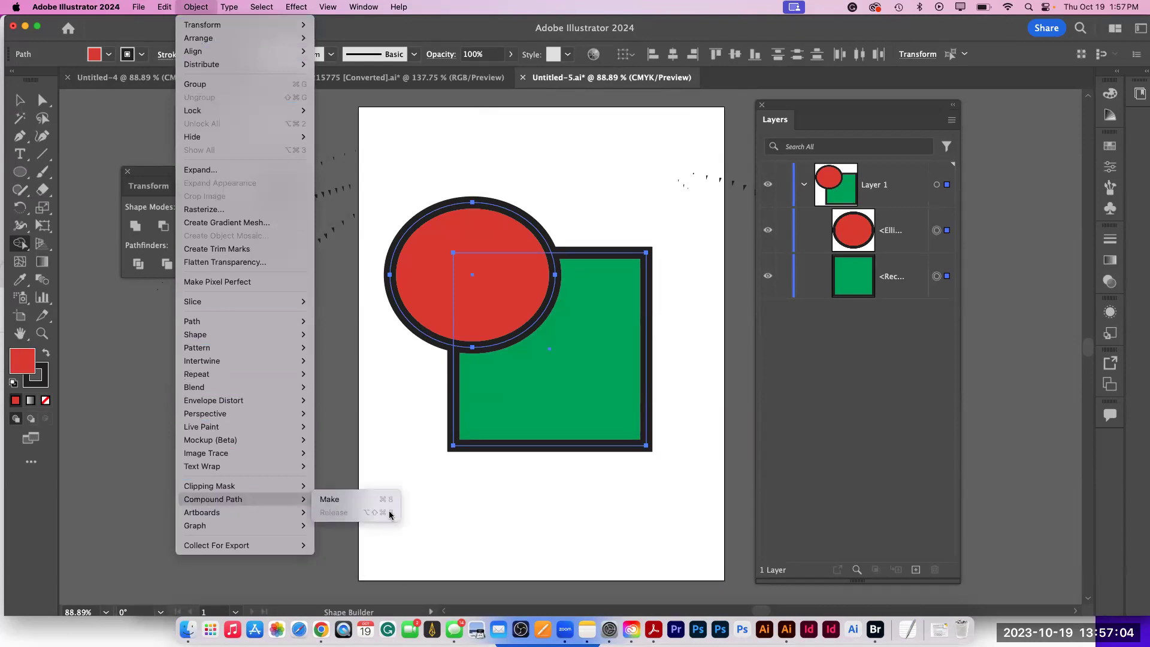
click(358, 503)
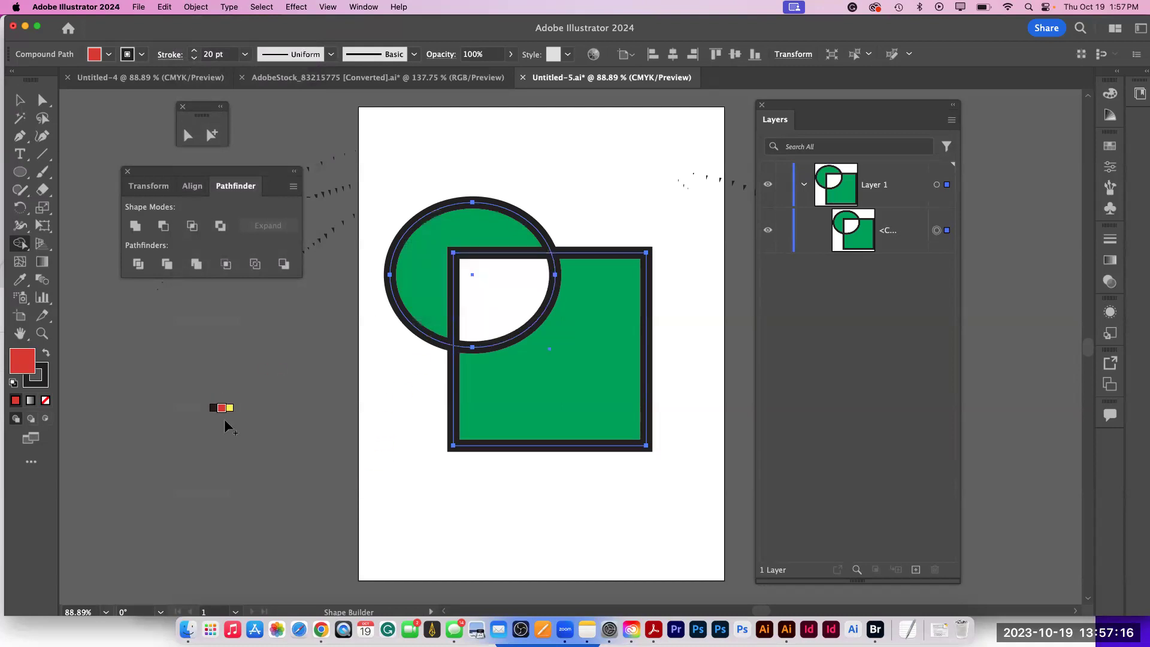
key(v)
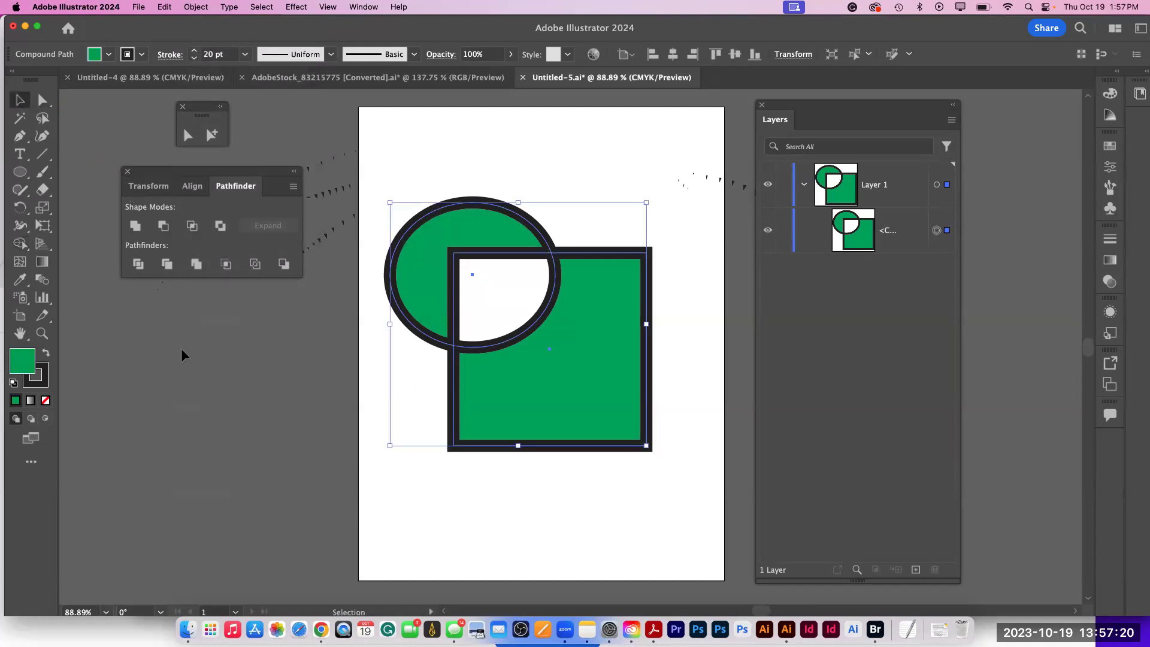
click(374, 262)
drag(768, 106, 856, 82)
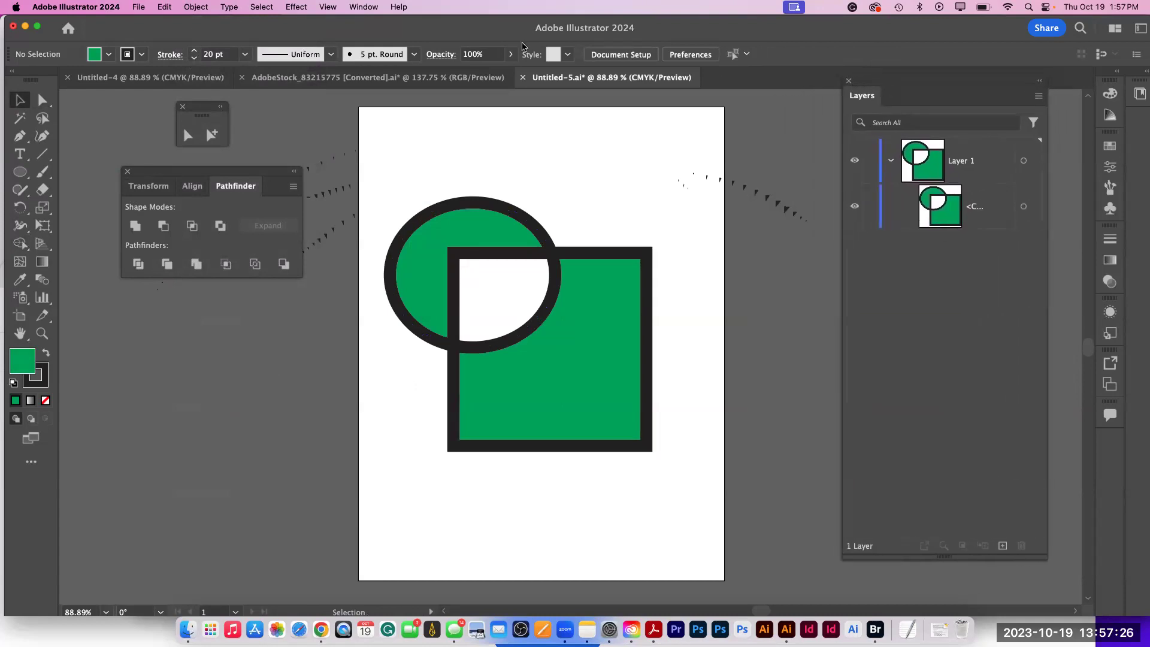
click(363, 8)
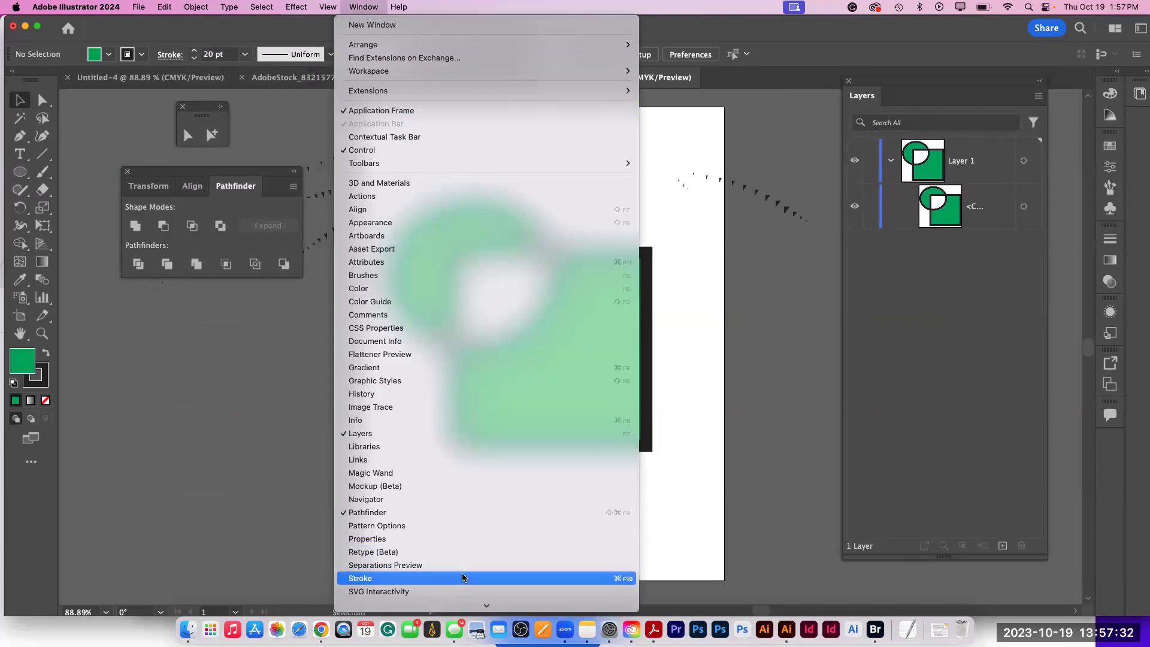
- Show the Properties panel beside Layers, toggle the grid, then turn the transparency grid on and off
click(442, 539)
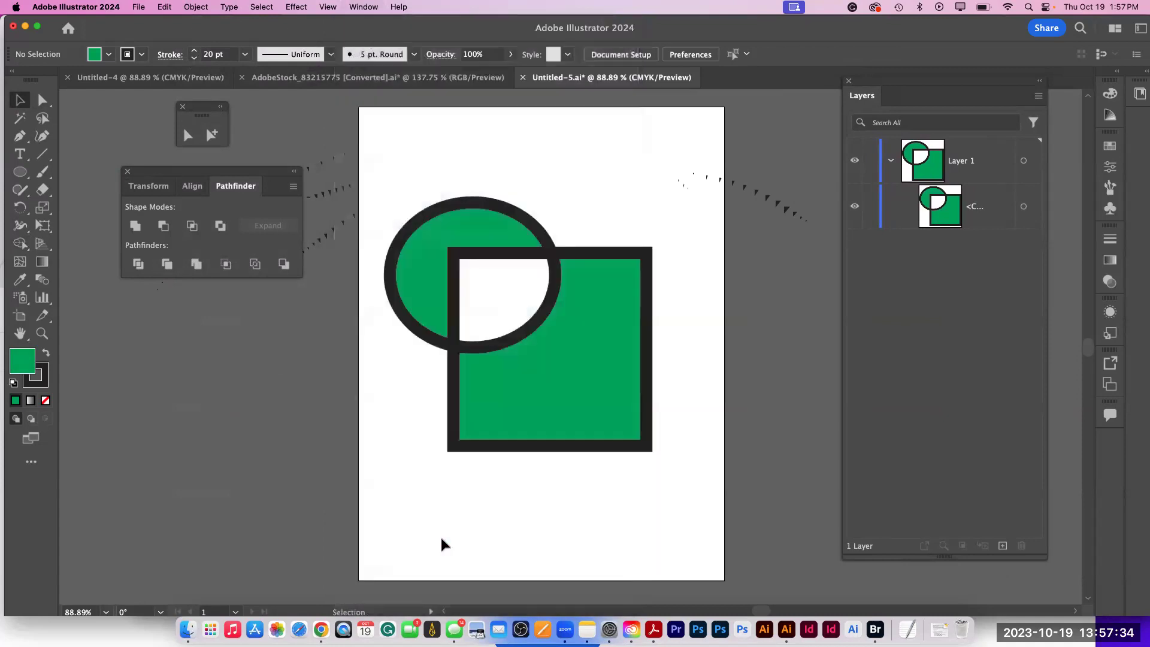
drag(961, 85, 698, 61)
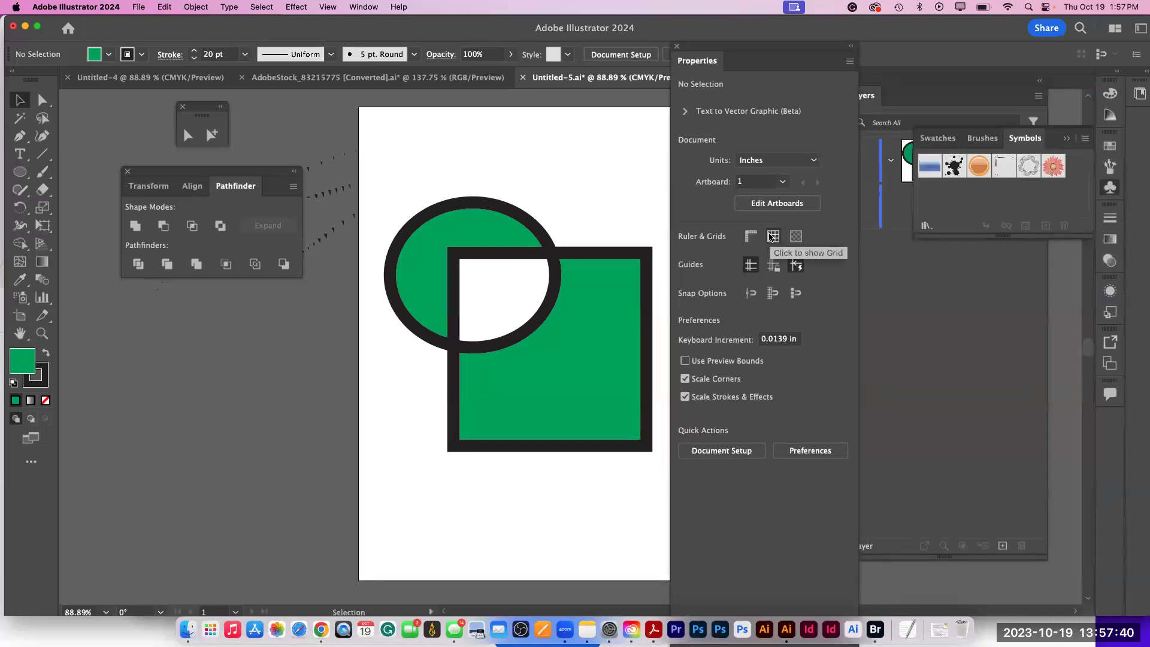
click(772, 236)
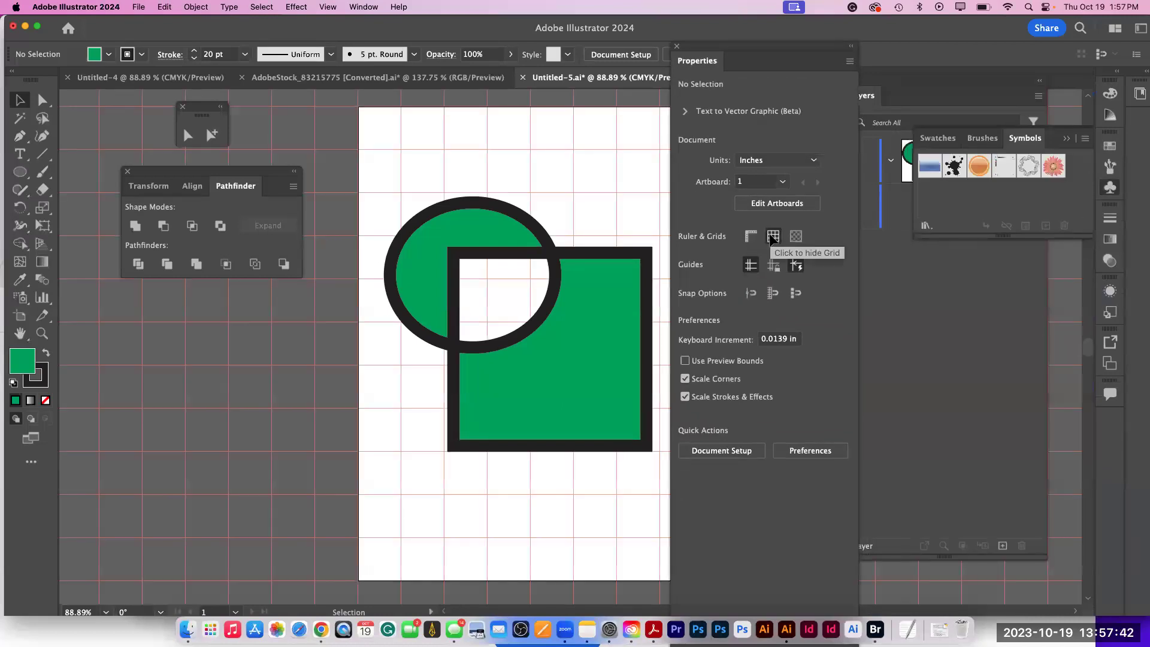
click(772, 237)
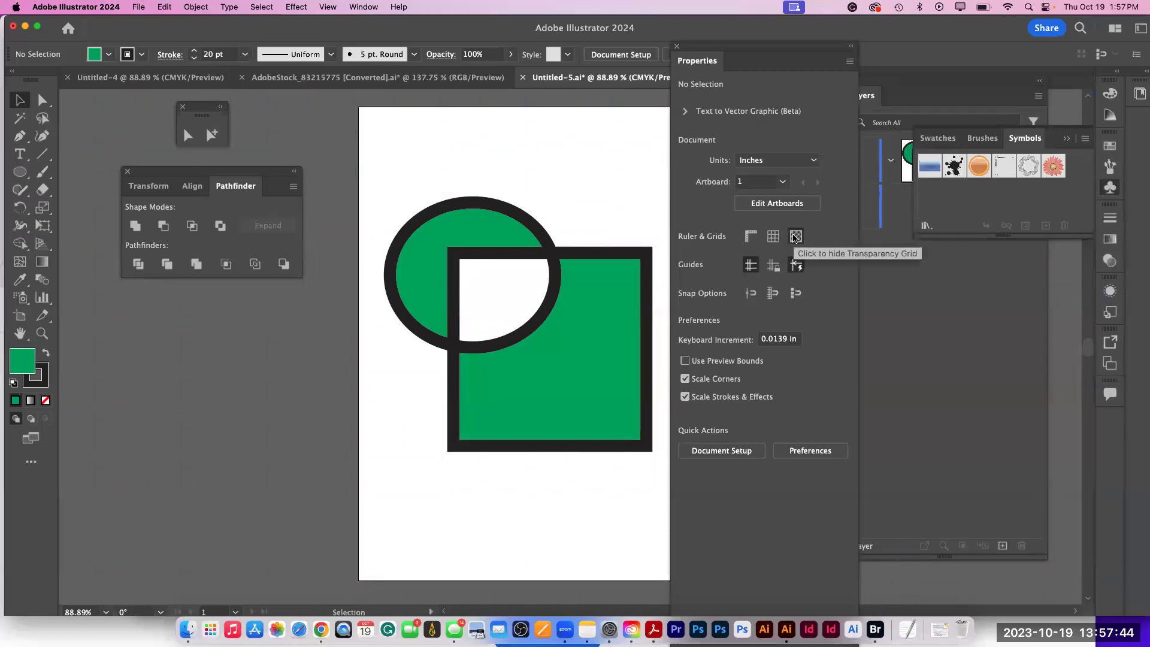
click(795, 236)
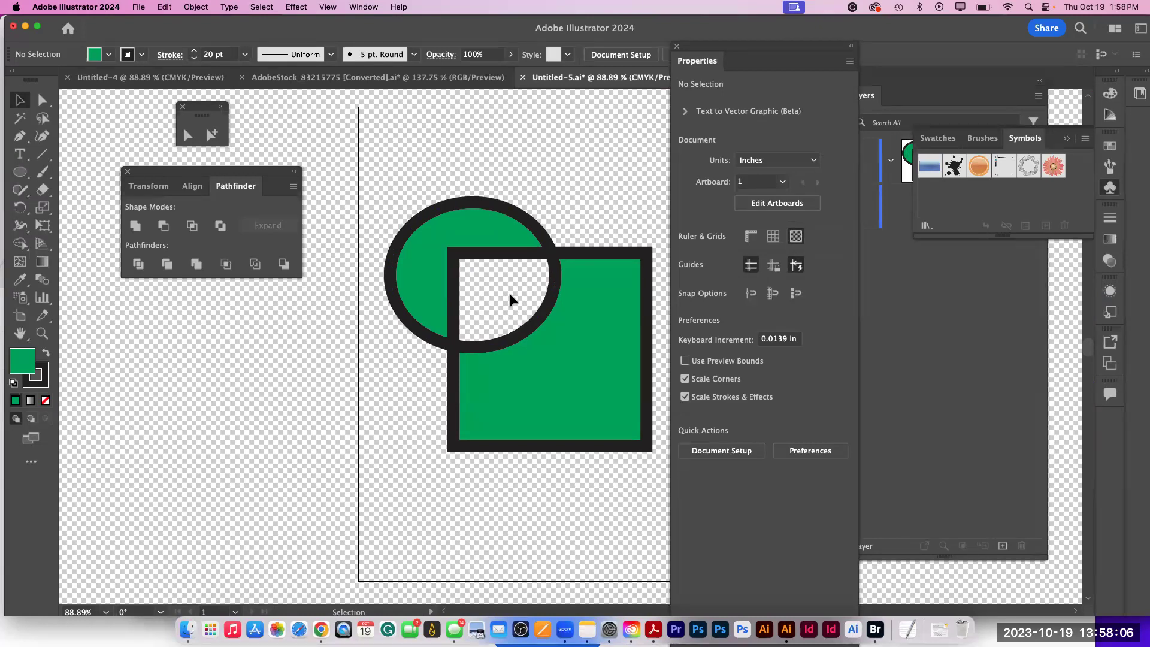
key(super+shift+d)
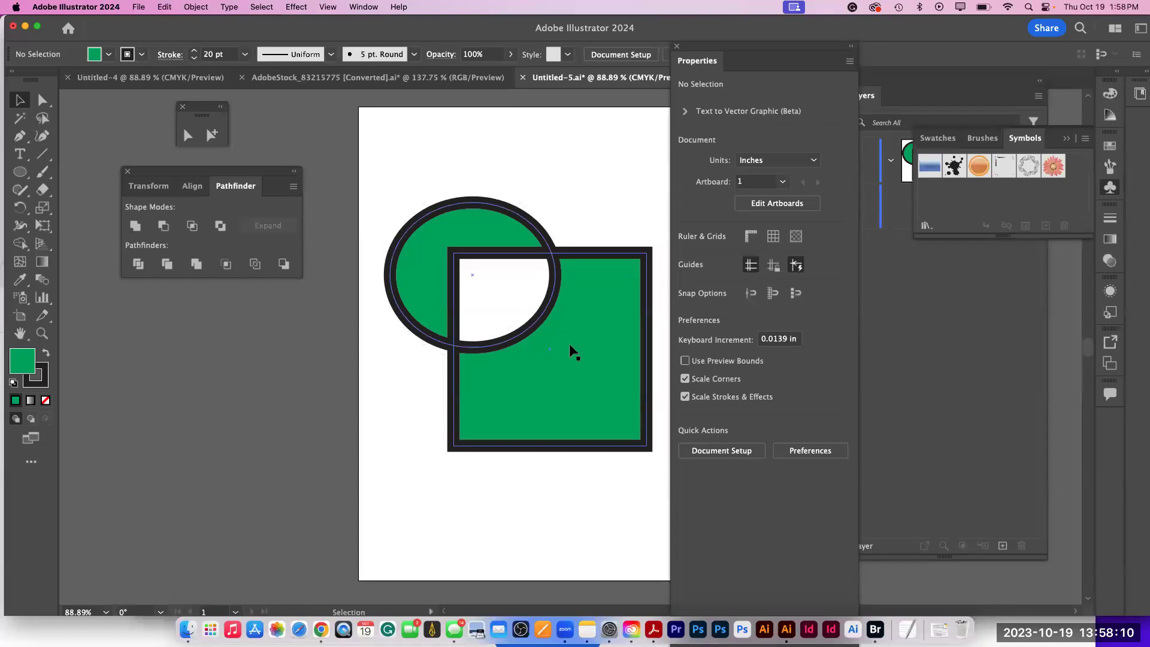
- Dock Properties beside Layers and move the compound path's square down, away from the circle
drag(700, 51, 890, 97)
double_click(561, 385)
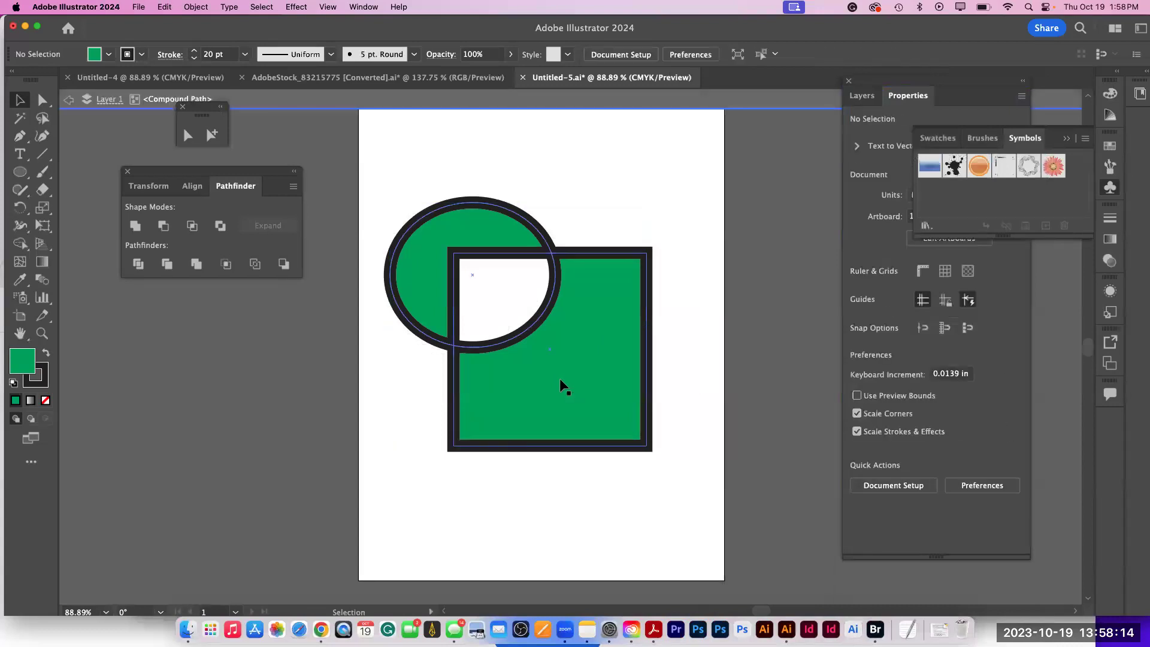
click(561, 385)
drag(559, 388, 472, 492)
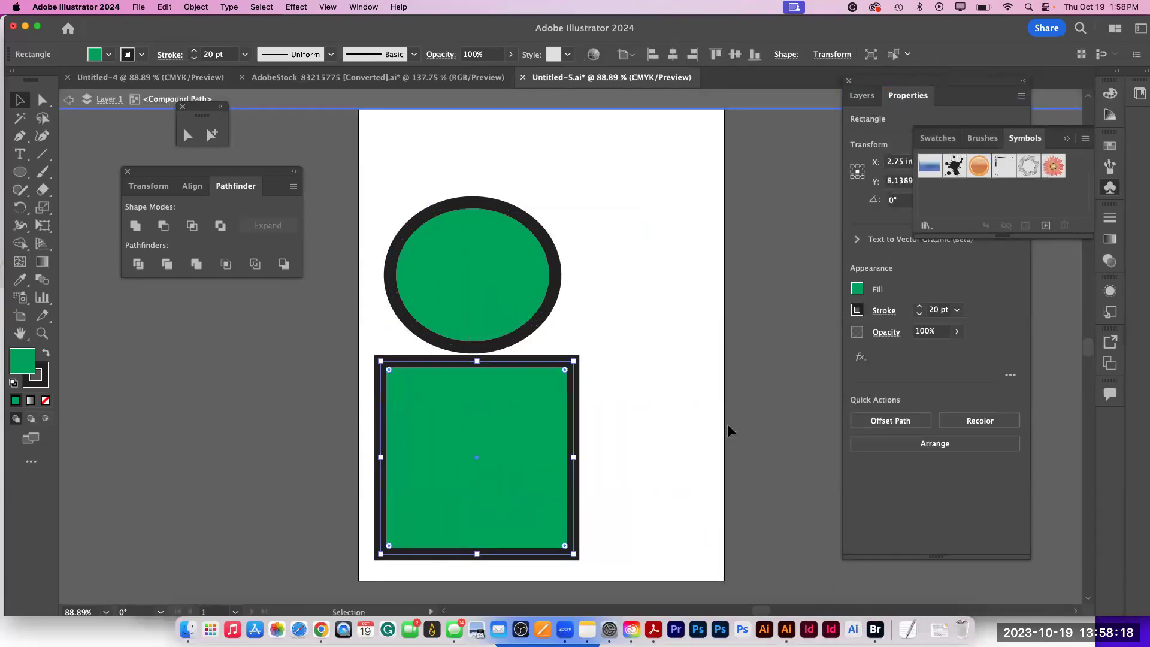
double_click(663, 429)
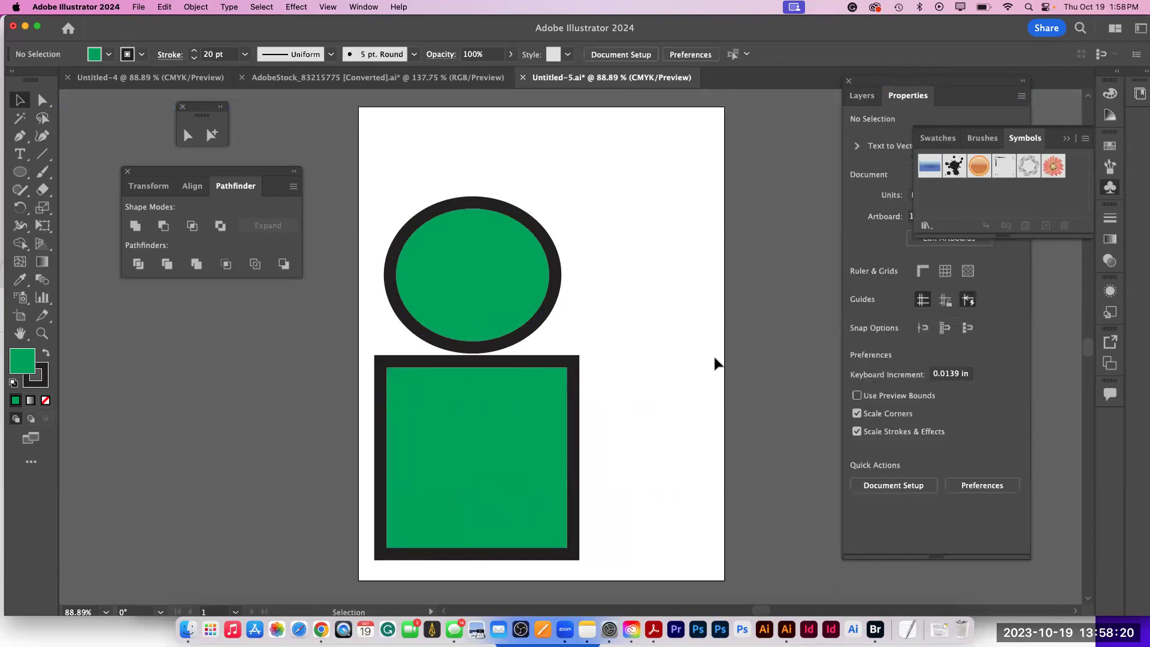
- Deselect the green compound shape and bring up the General preferences
click(863, 95)
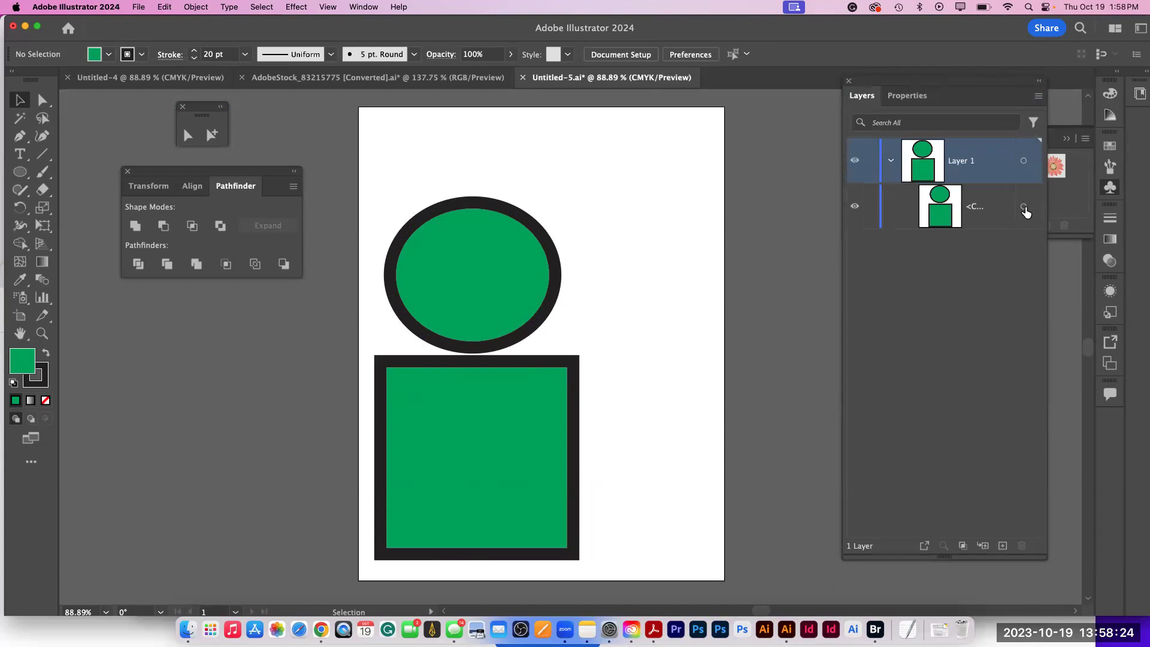
click(1023, 207)
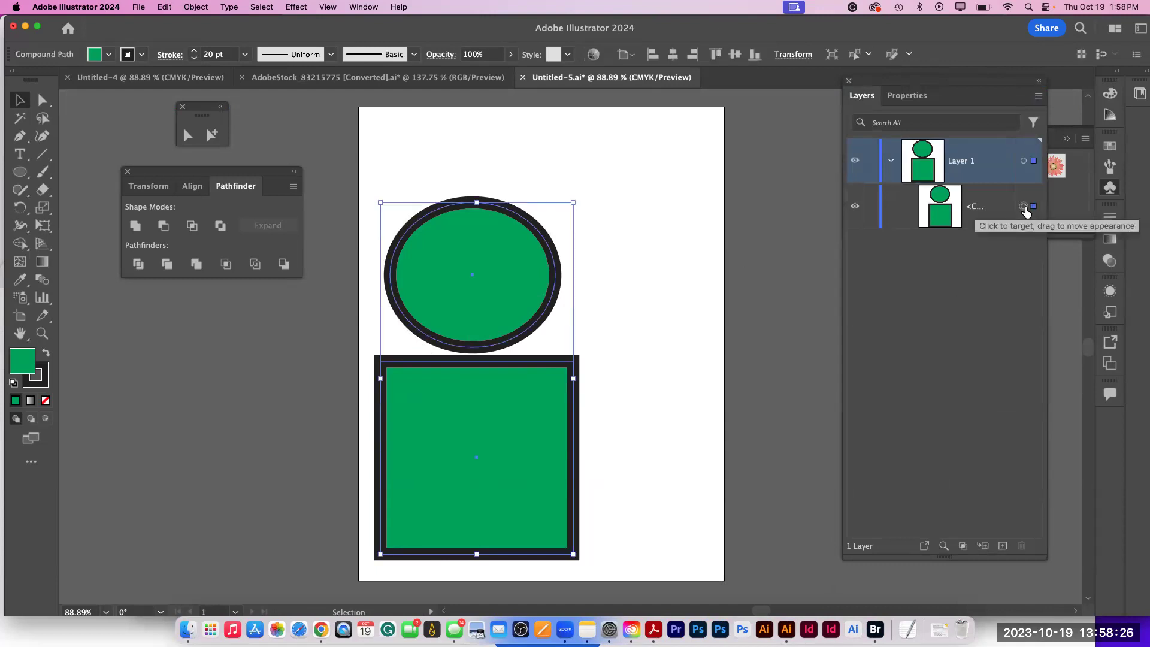
click(749, 262)
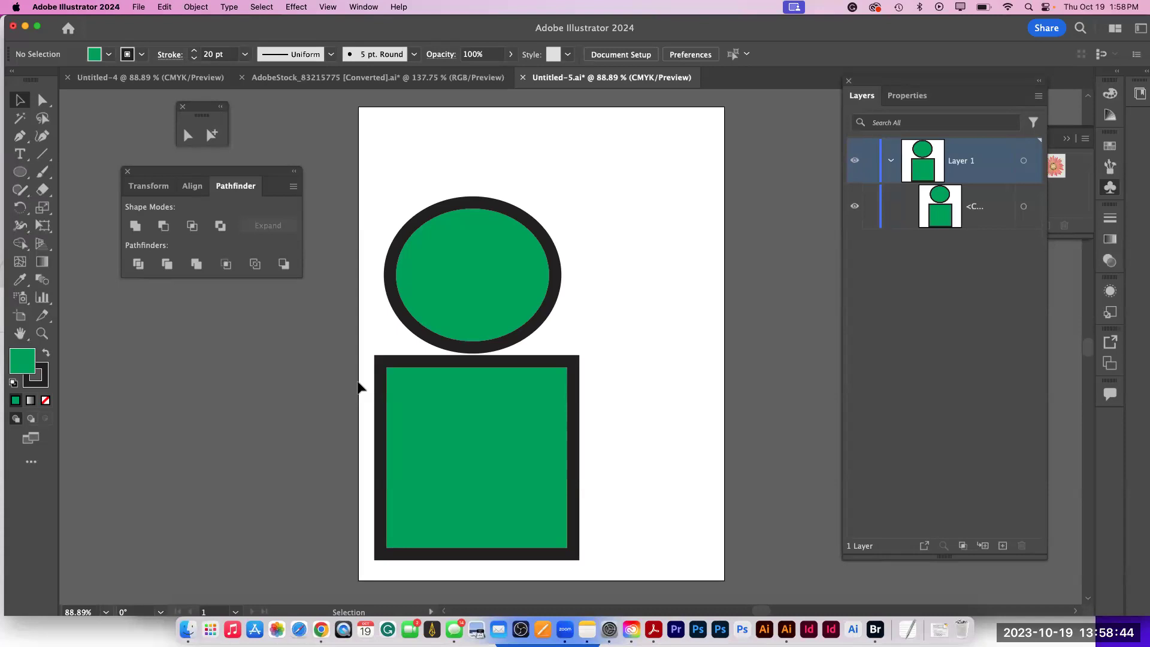
key(super+k)
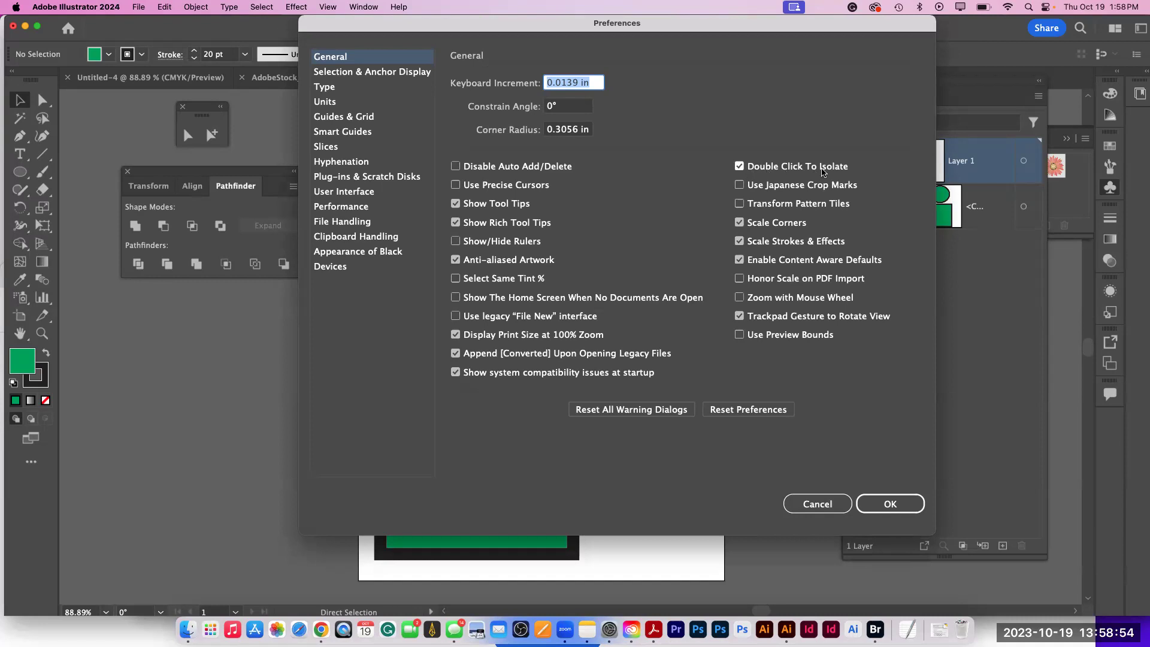
- Close Preferences and fit the whole AdobeStock_83215775 kids illustration artboard in view
click(890, 504)
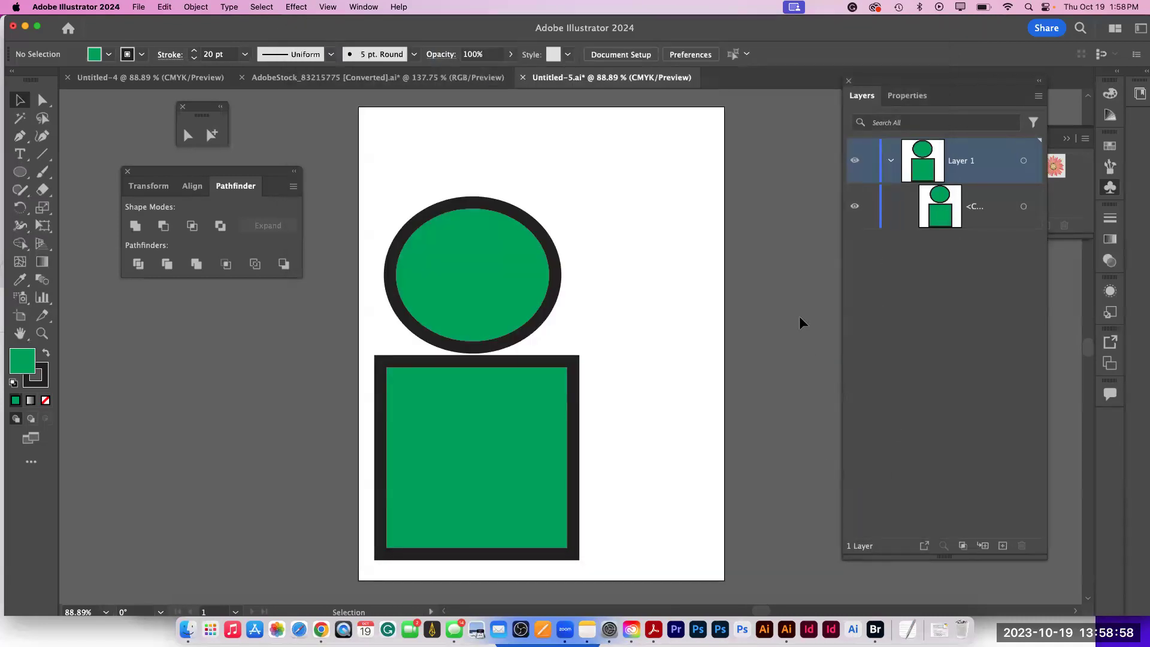
click(378, 77)
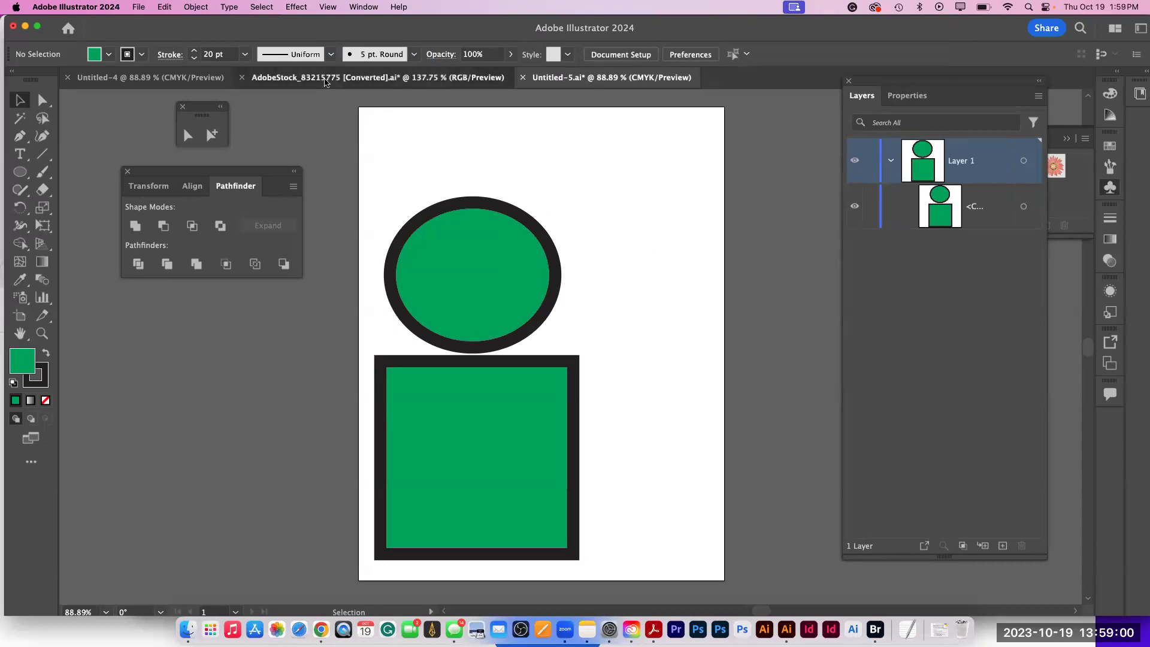
key(a)
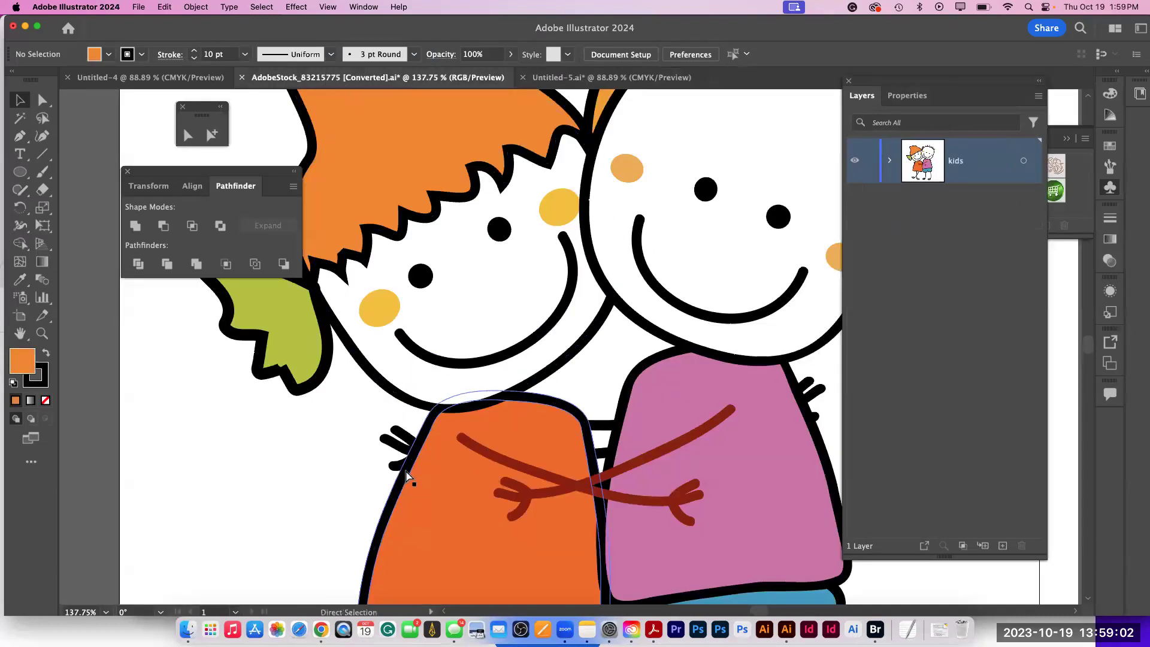
key(super+0)
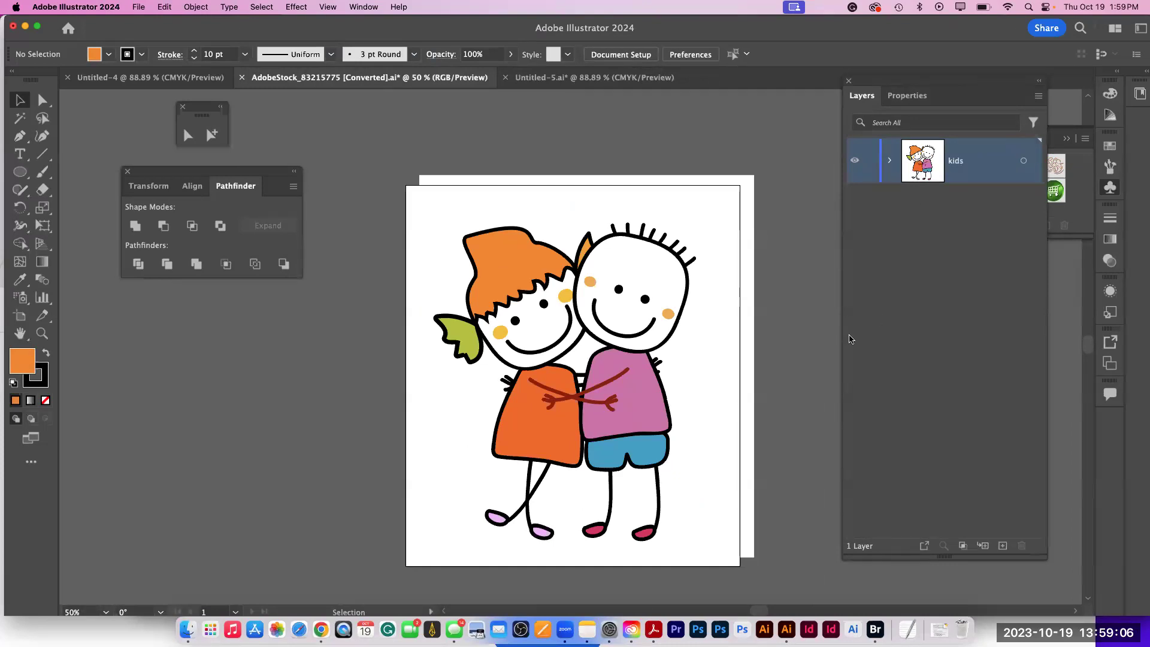
- Isolate down through the girl group to select her orange shirt path
double_click(543, 437)
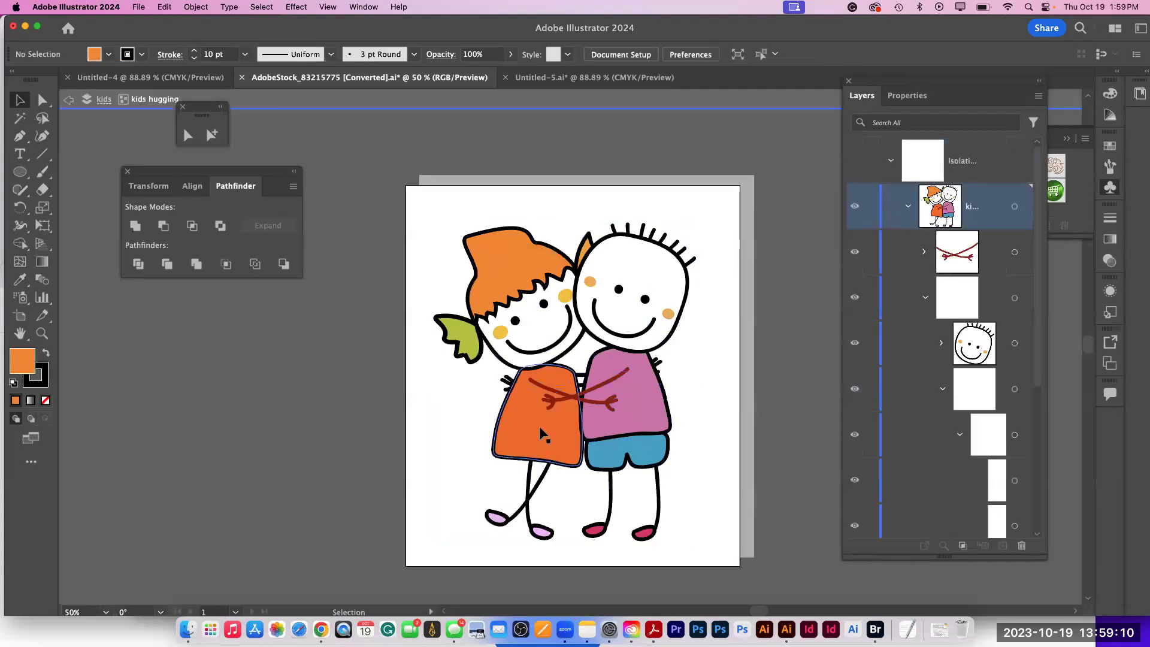
double_click(543, 437)
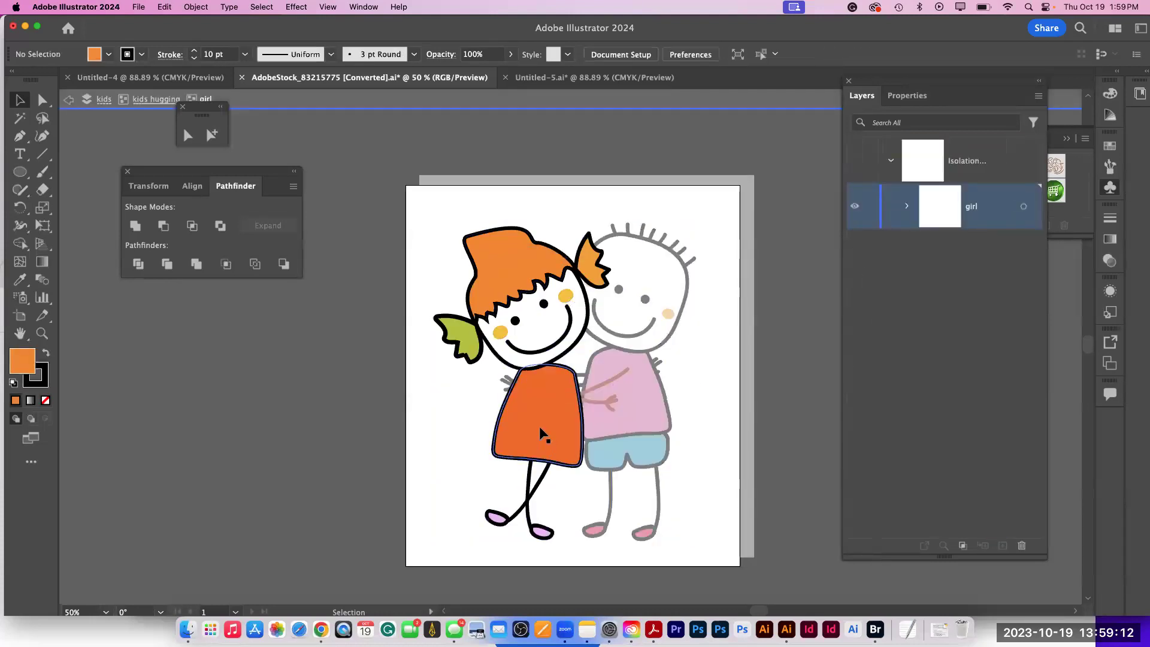
double_click(541, 434)
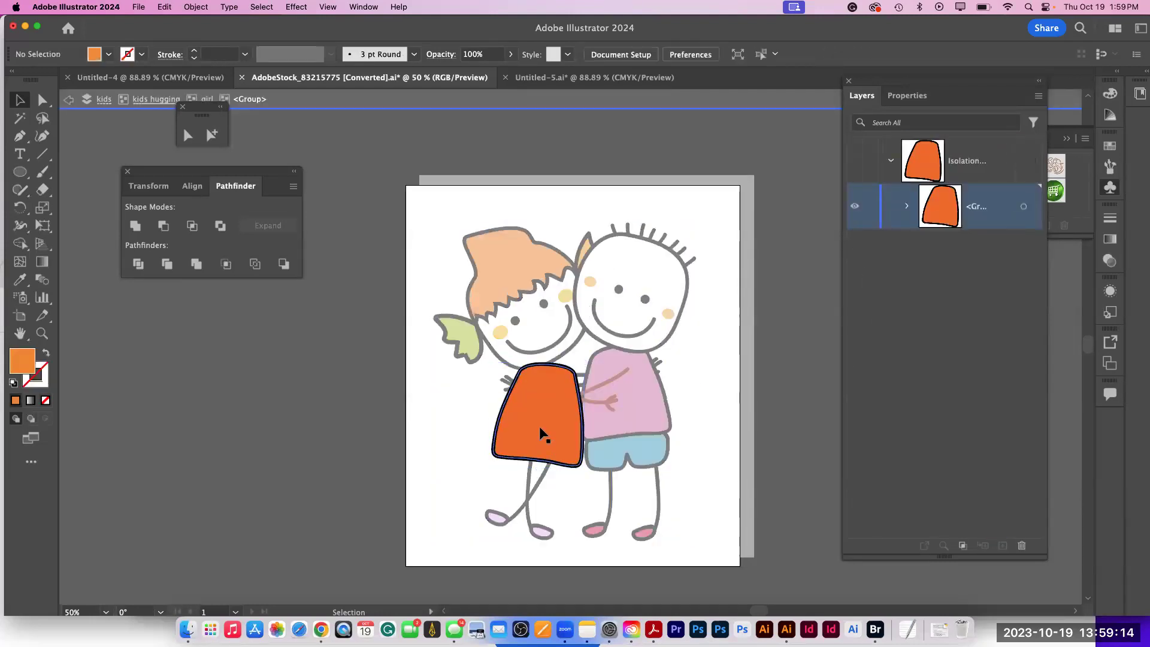
click(541, 433)
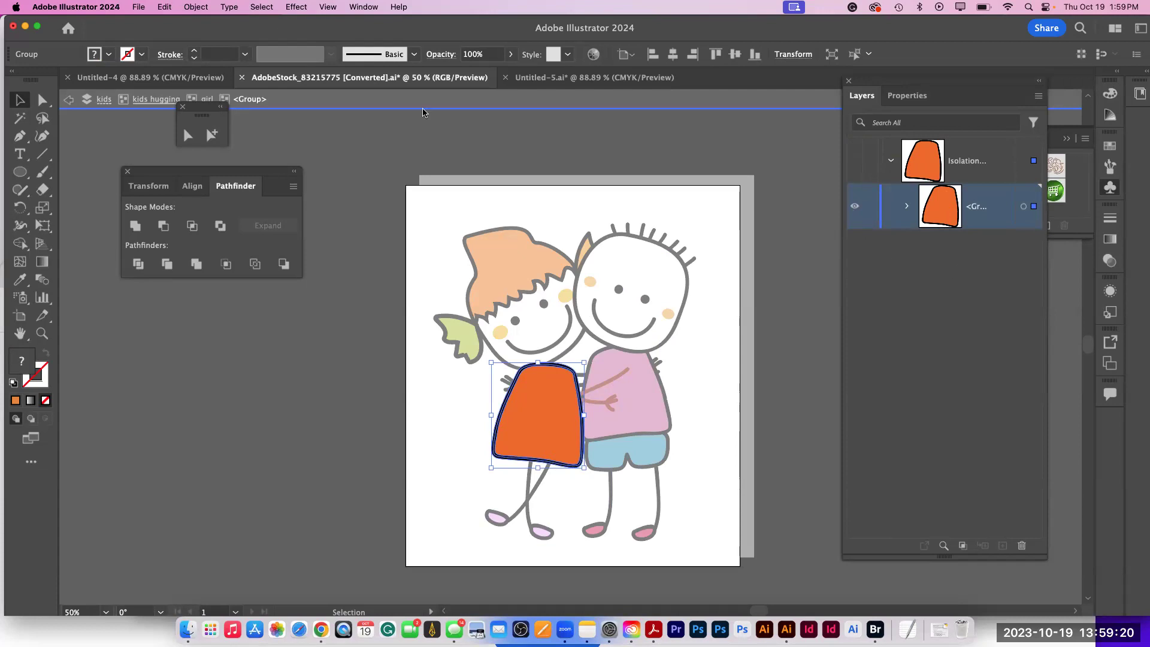
drag(199, 114, 190, 319)
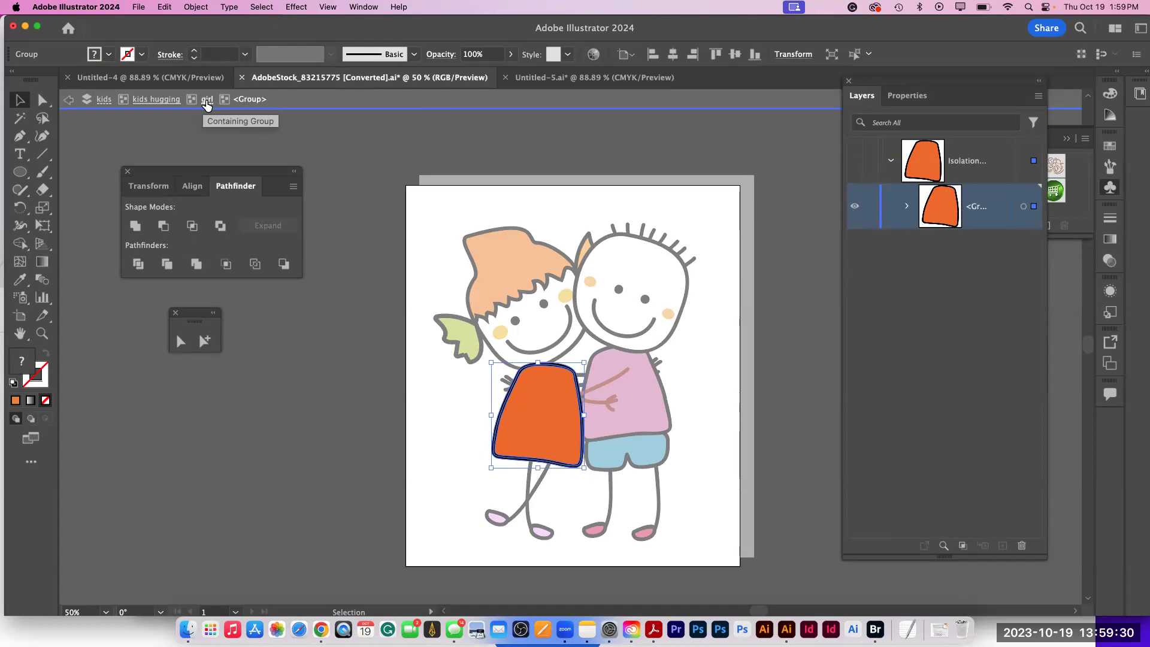
double_click(547, 405)
double_click(547, 405)
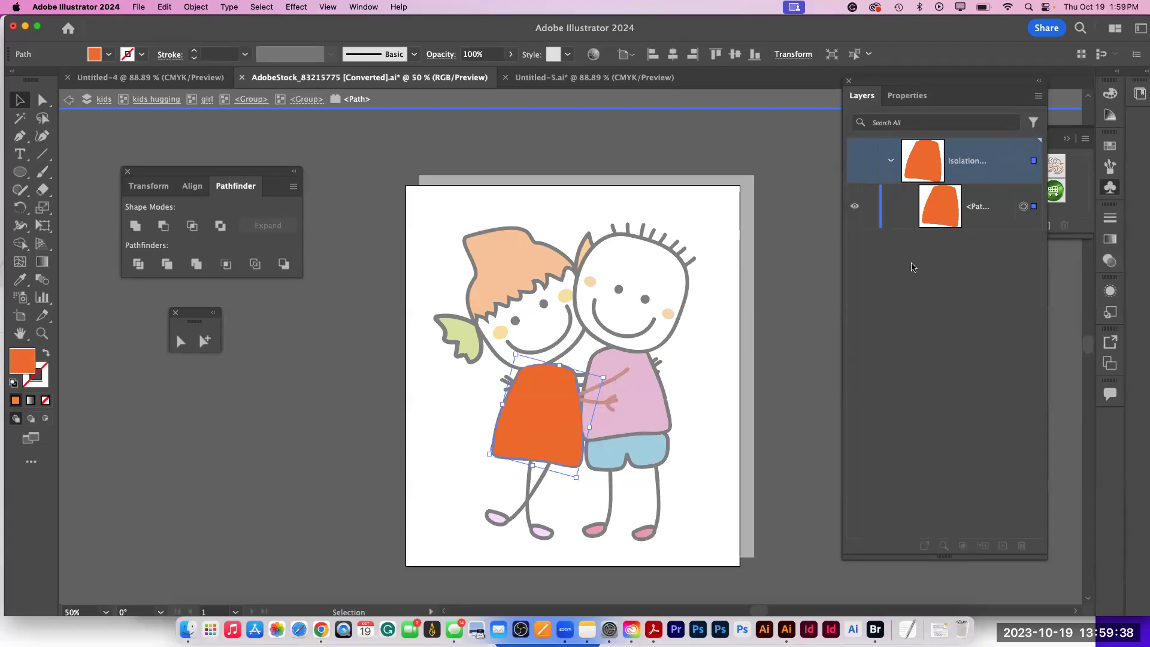
- Fill the shirt with blue 1921BC and exit isolation mode
double_click(23, 356)
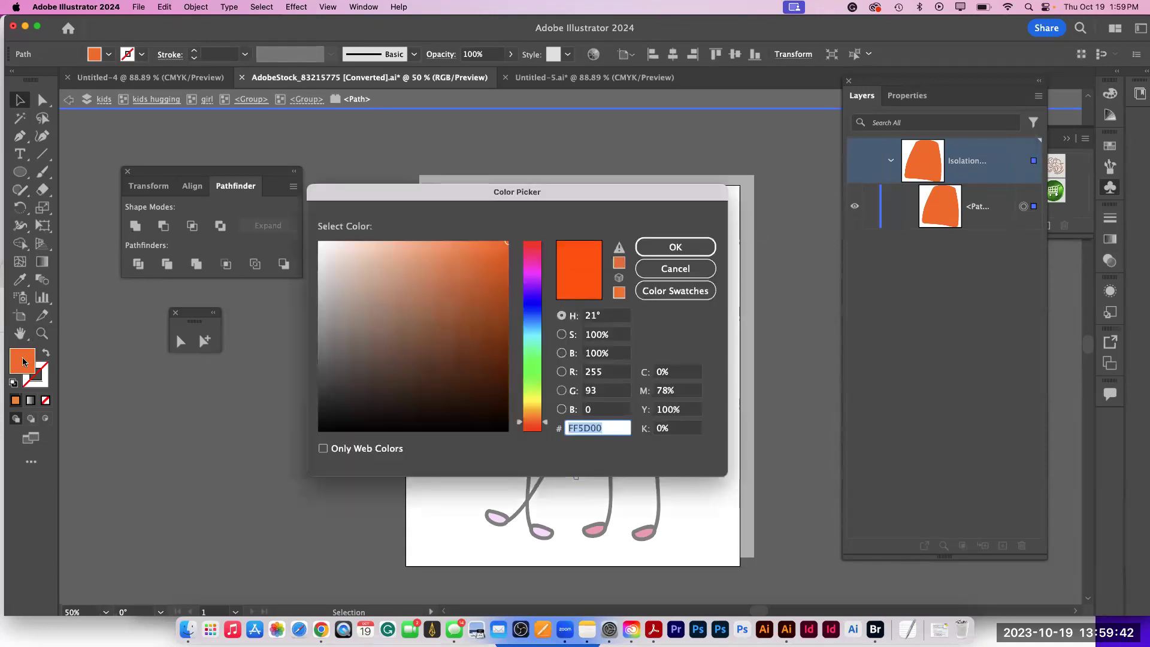
click(532, 306)
click(484, 291)
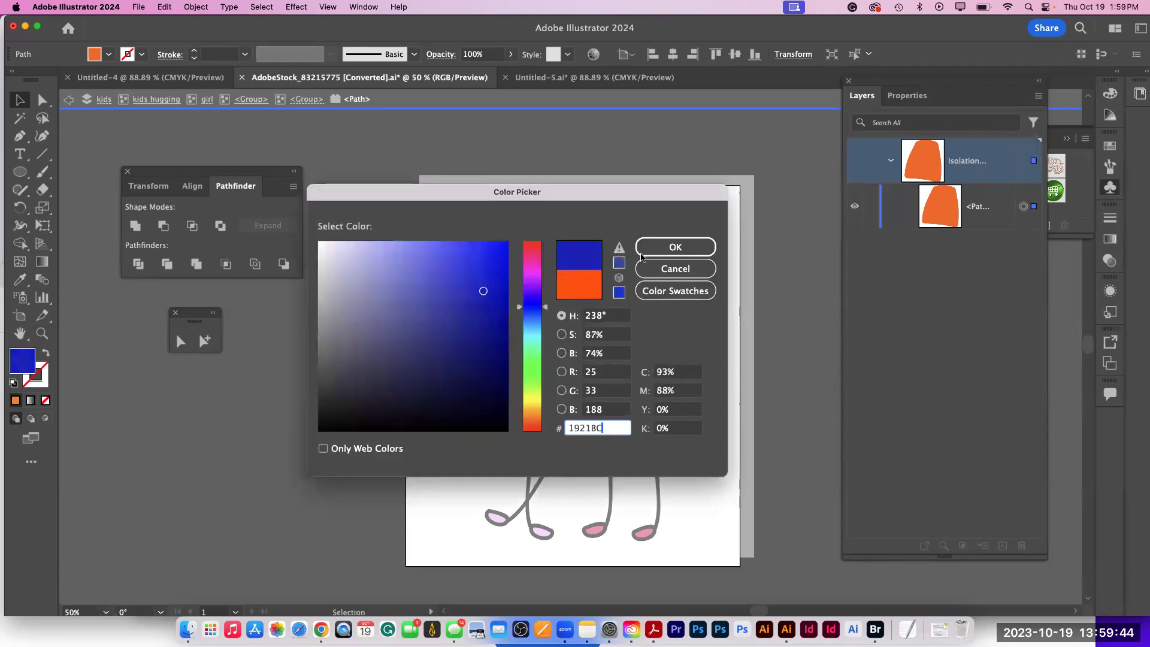
click(649, 256)
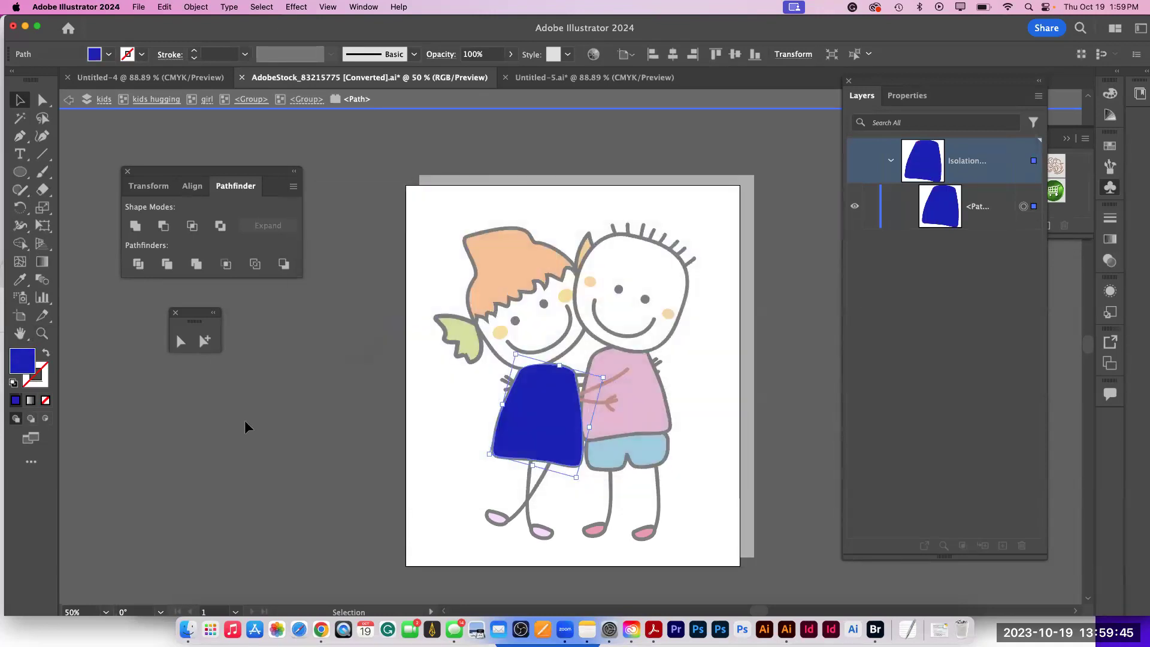
double_click(292, 422)
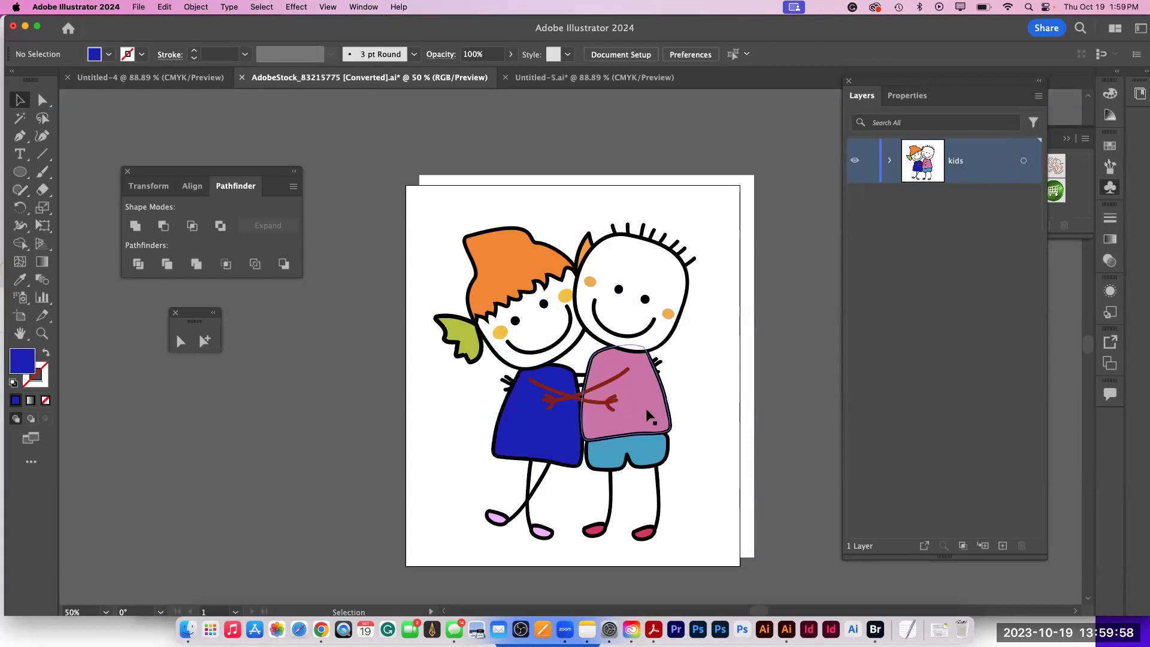
- Float the Layers panel and isolate down to the boy's pink shirt path
drag(868, 101, 789, 128)
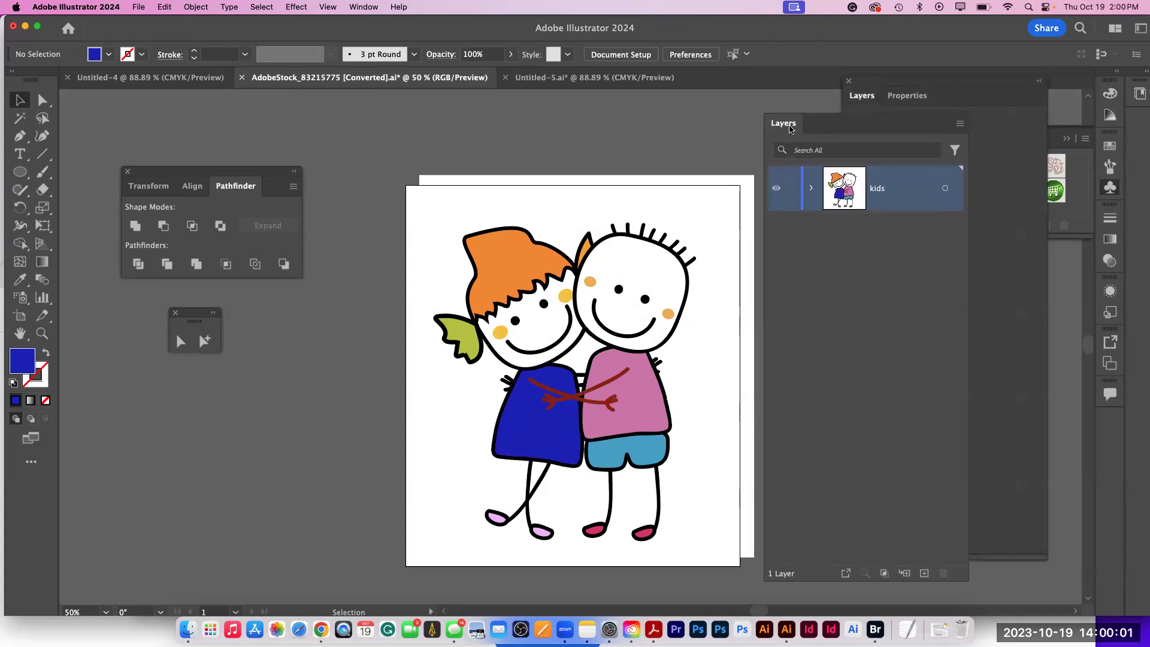
double_click(643, 417)
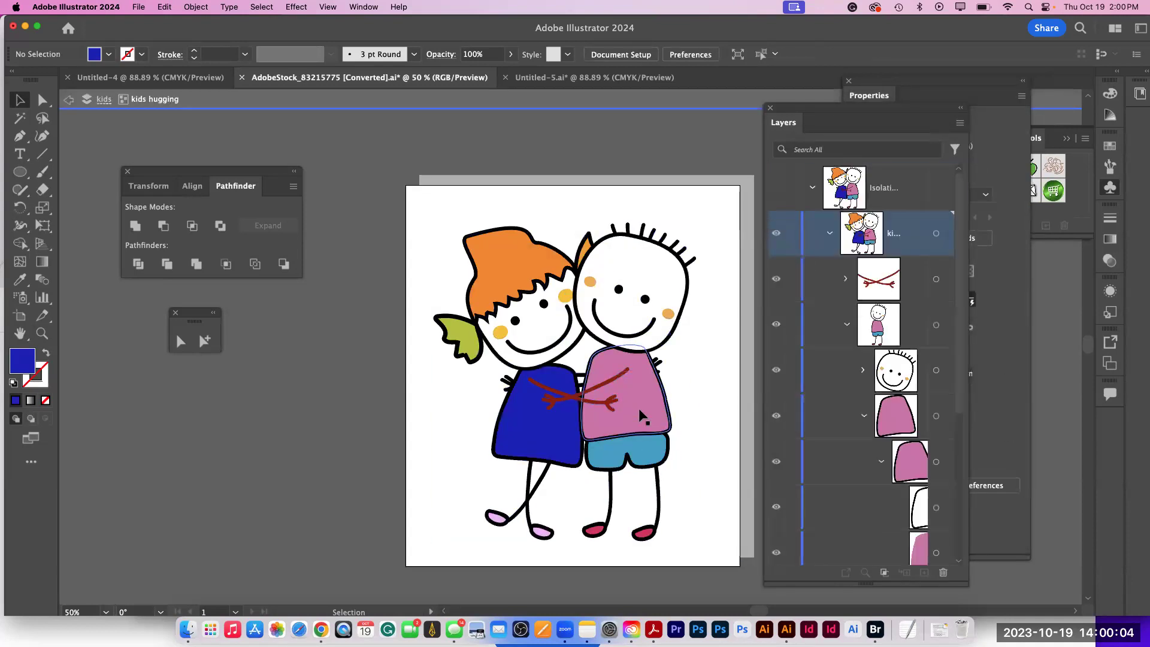
double_click(643, 417)
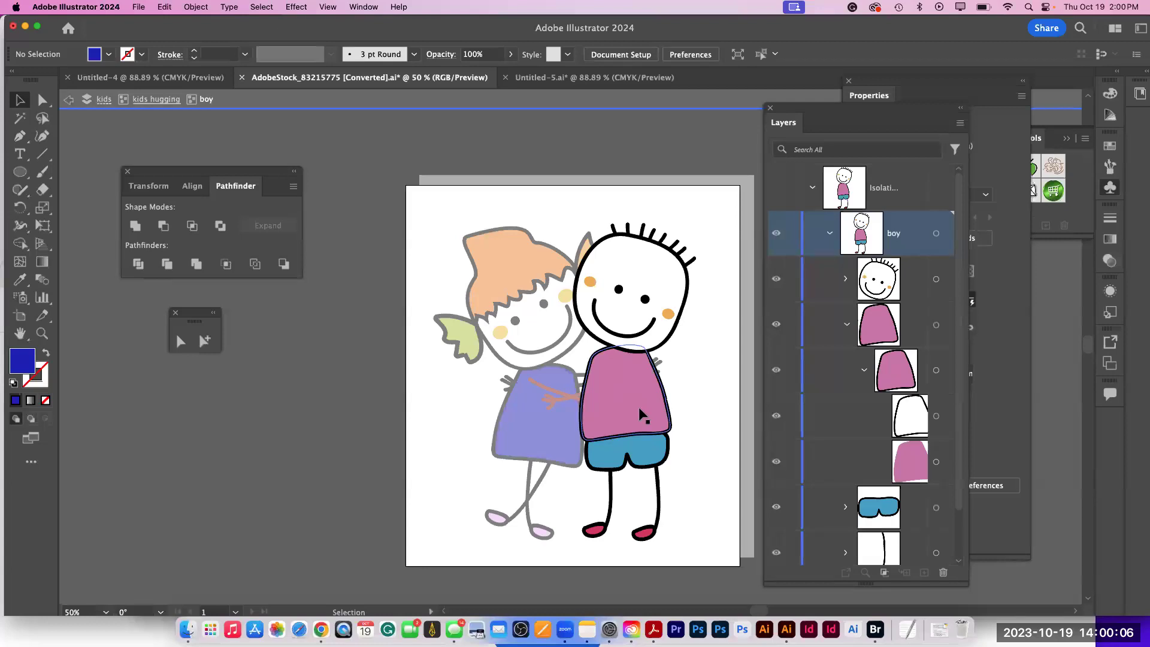
double_click(643, 416)
double_click(642, 416)
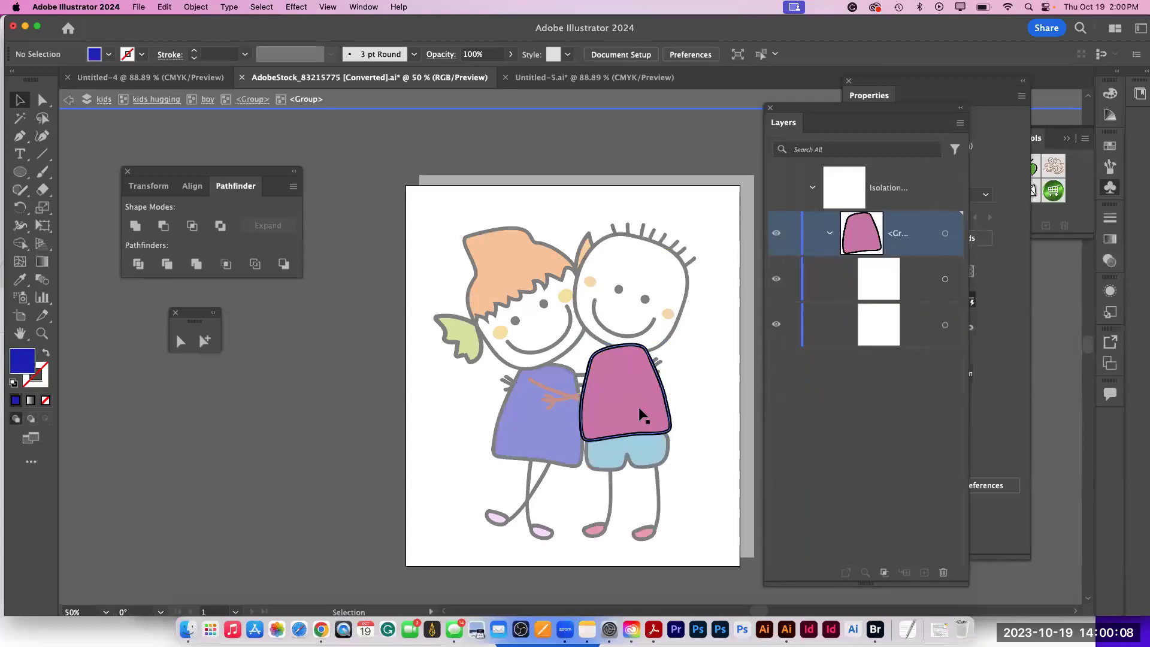
double_click(643, 416)
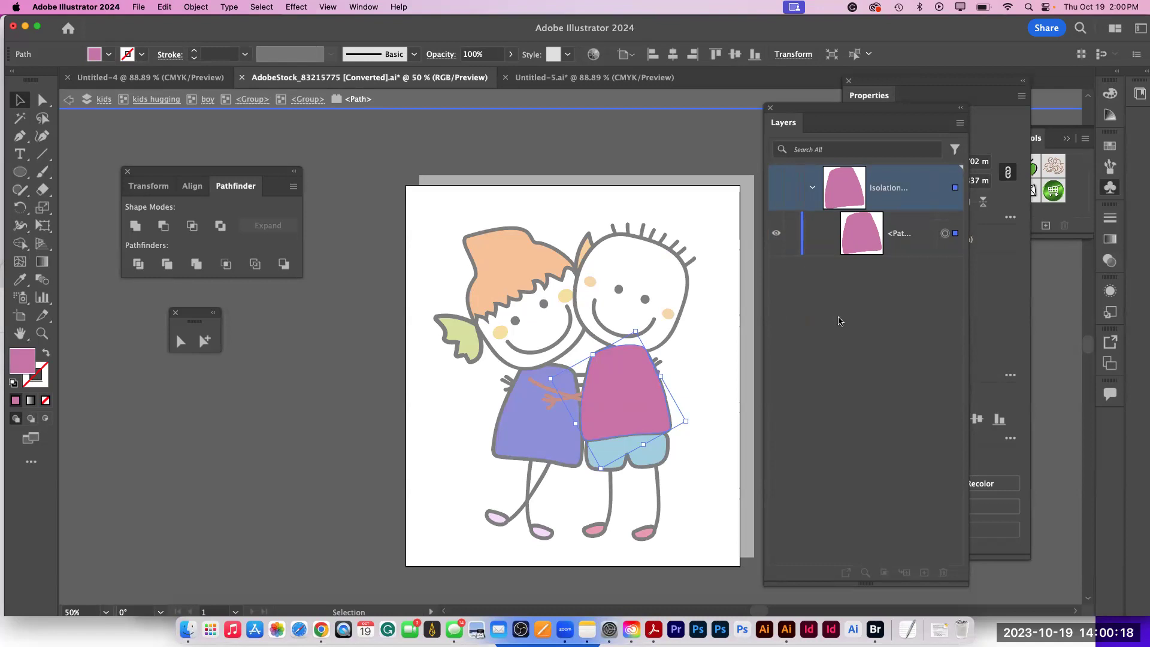
click(336, 450)
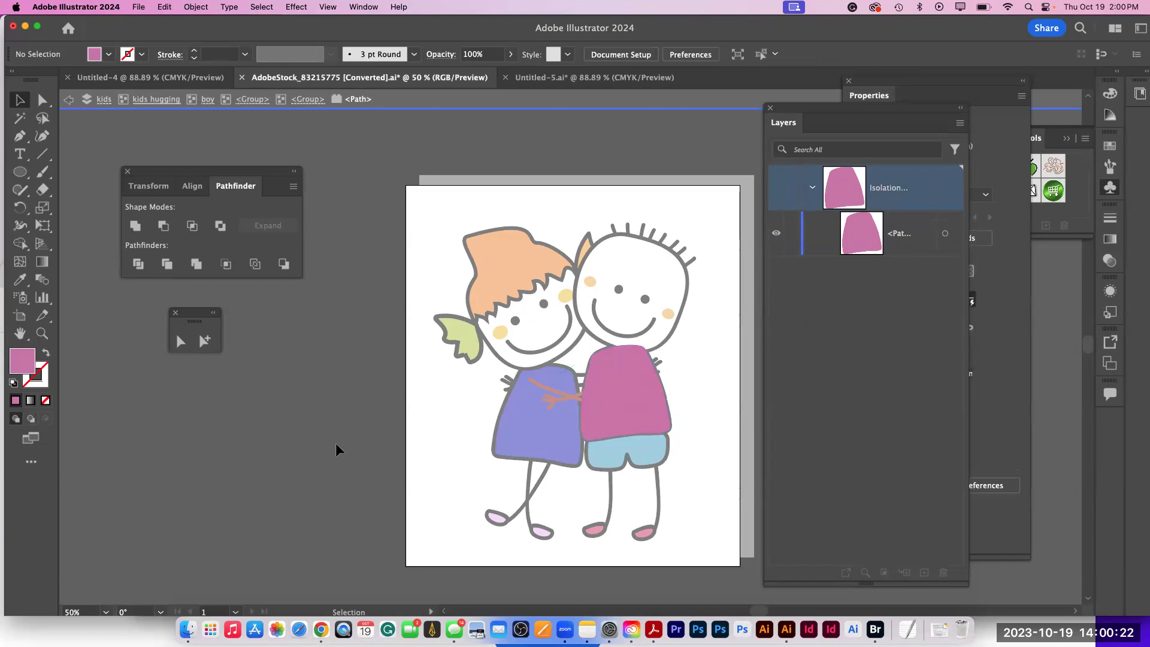
- Drag the shirt's right-edge anchor outward into a long point, then exit isolation
click(46, 101)
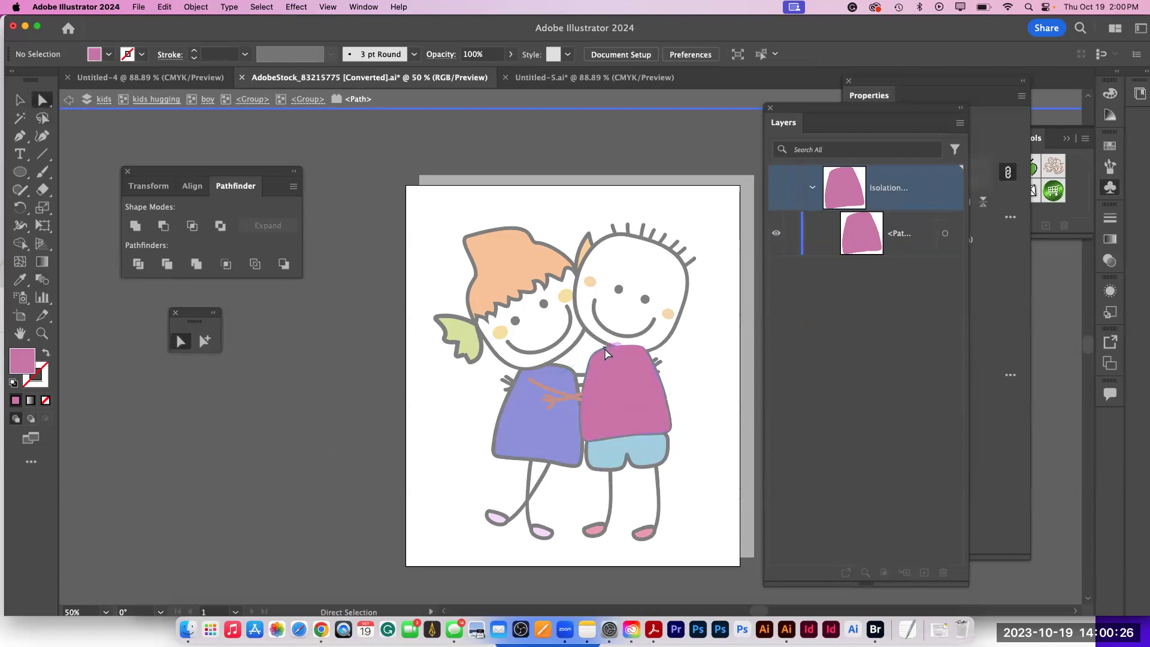
click(663, 391)
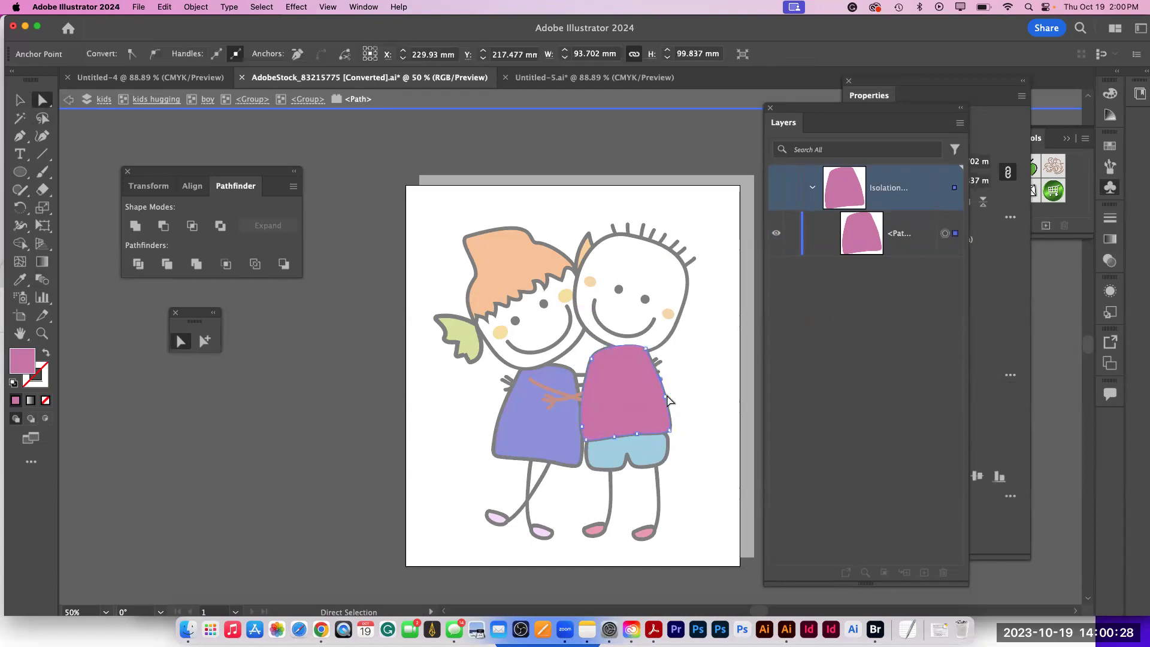
click(670, 408)
drag(668, 400, 735, 384)
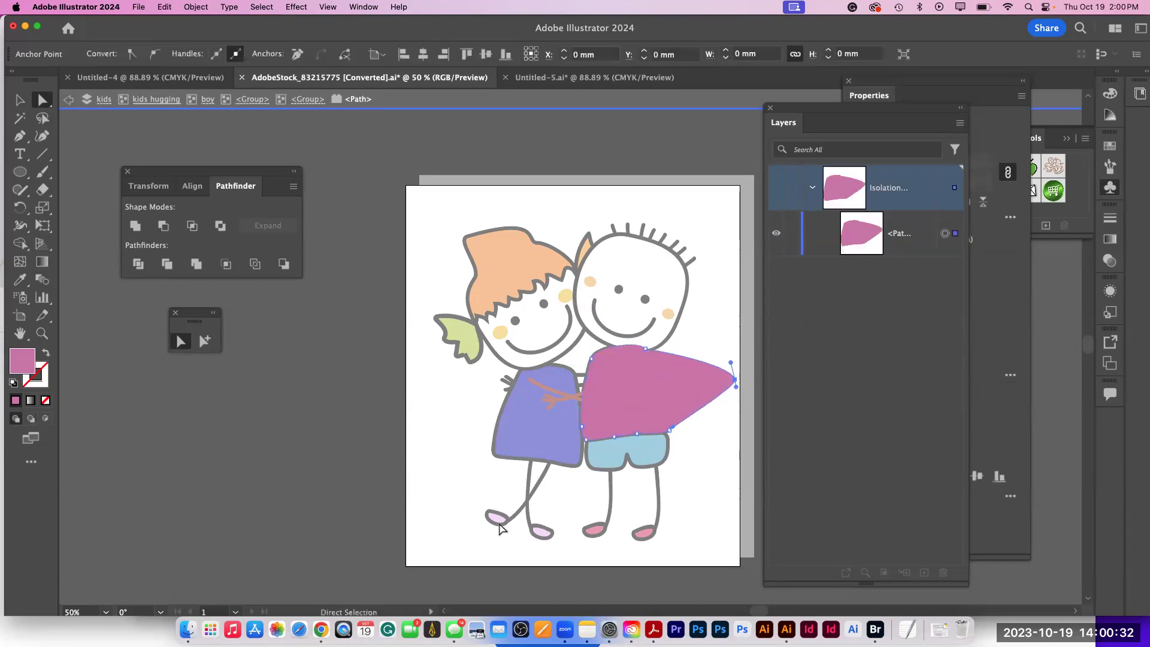
double_click(215, 461)
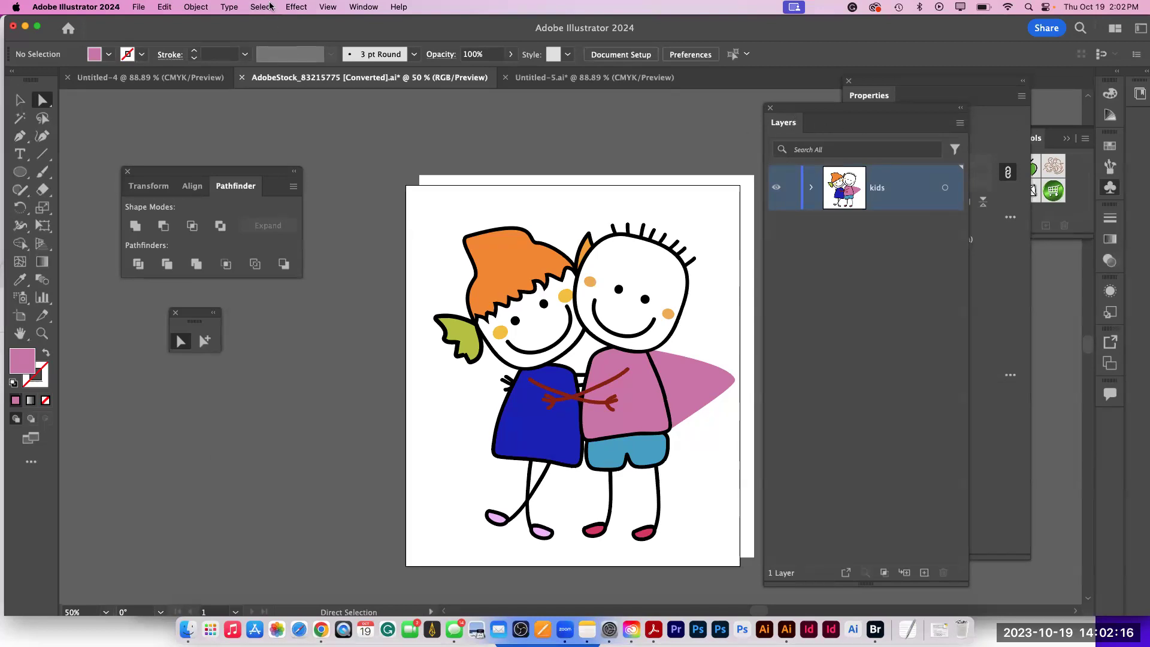
- Reset the workspace to Essentials Classic
click(358, 7)
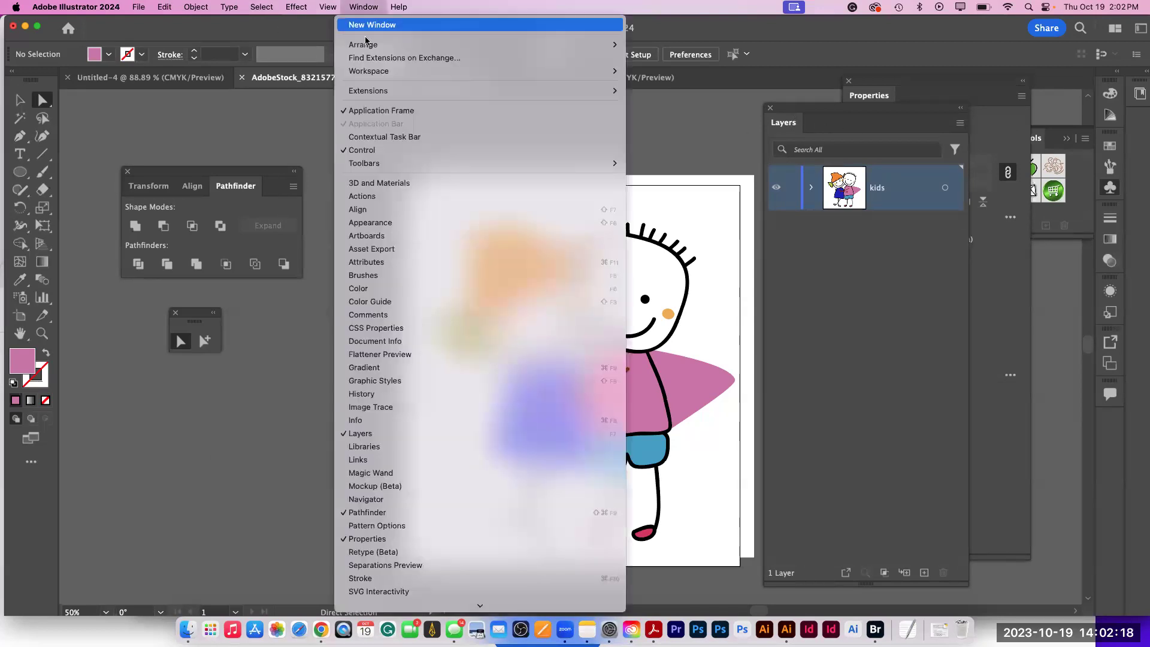
mouse_move(368, 48)
mouse_move(369, 74)
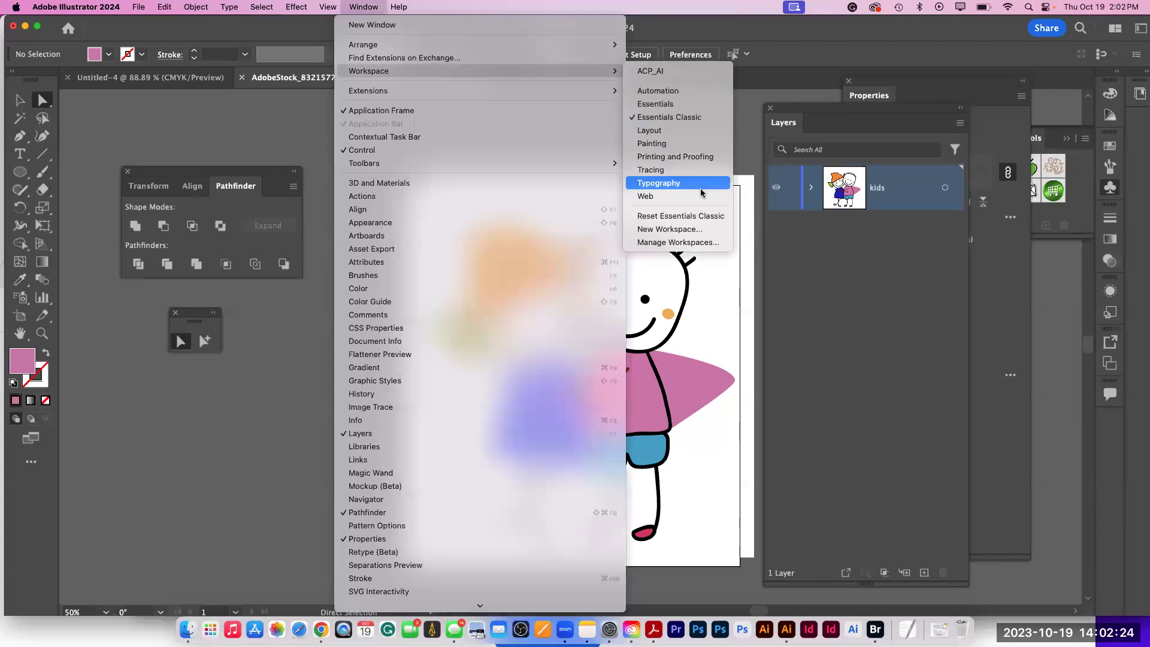
click(686, 220)
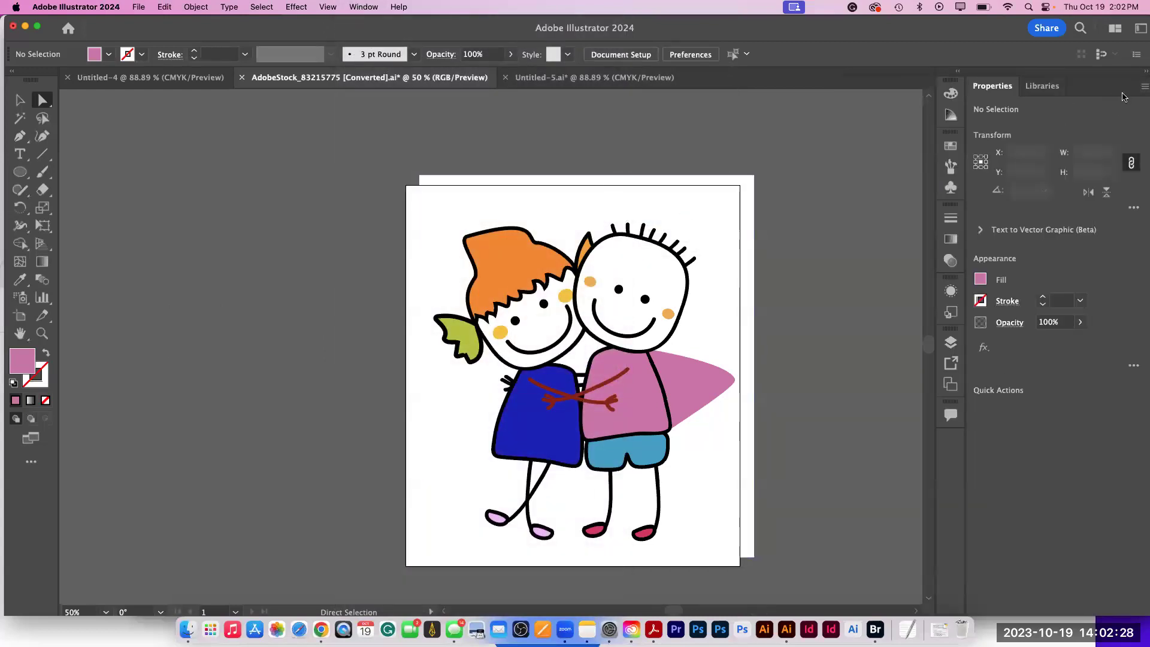
- Close all open documents without saving, applying the choice to every document
click(140, 8)
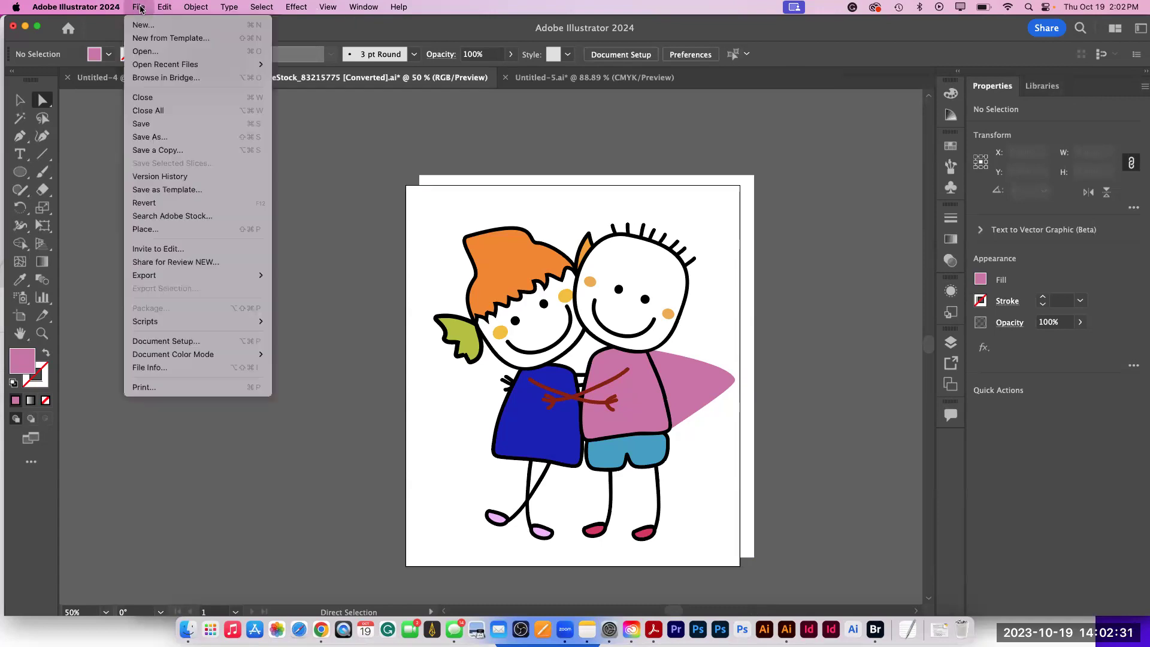
click(153, 112)
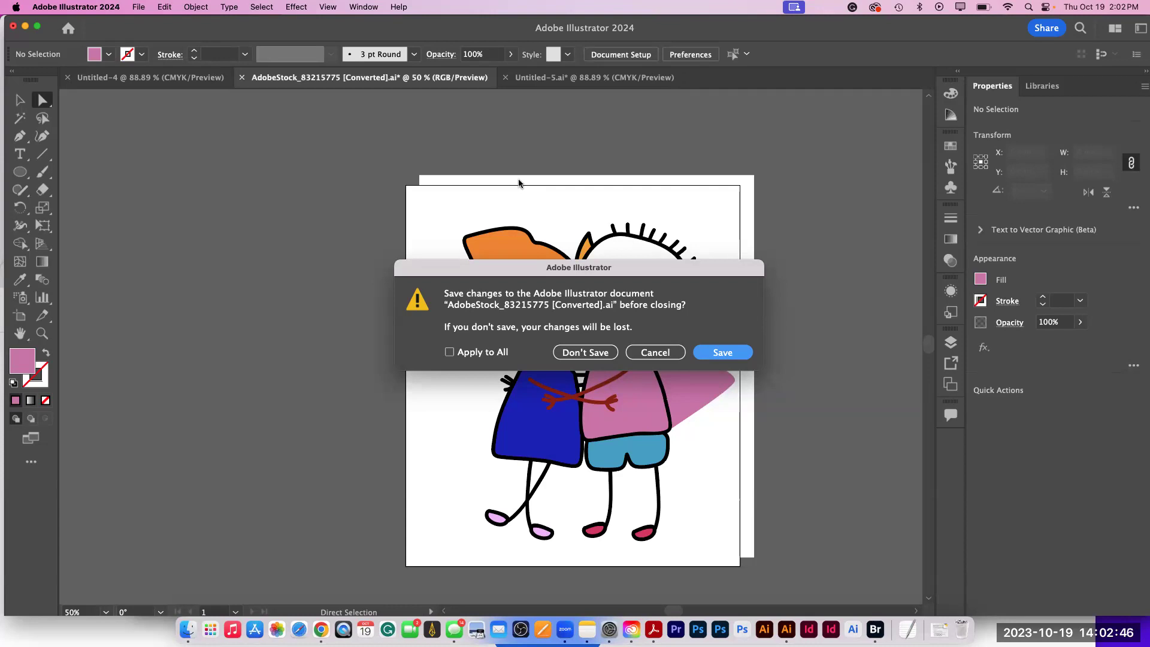
click(449, 353)
click(647, 355)
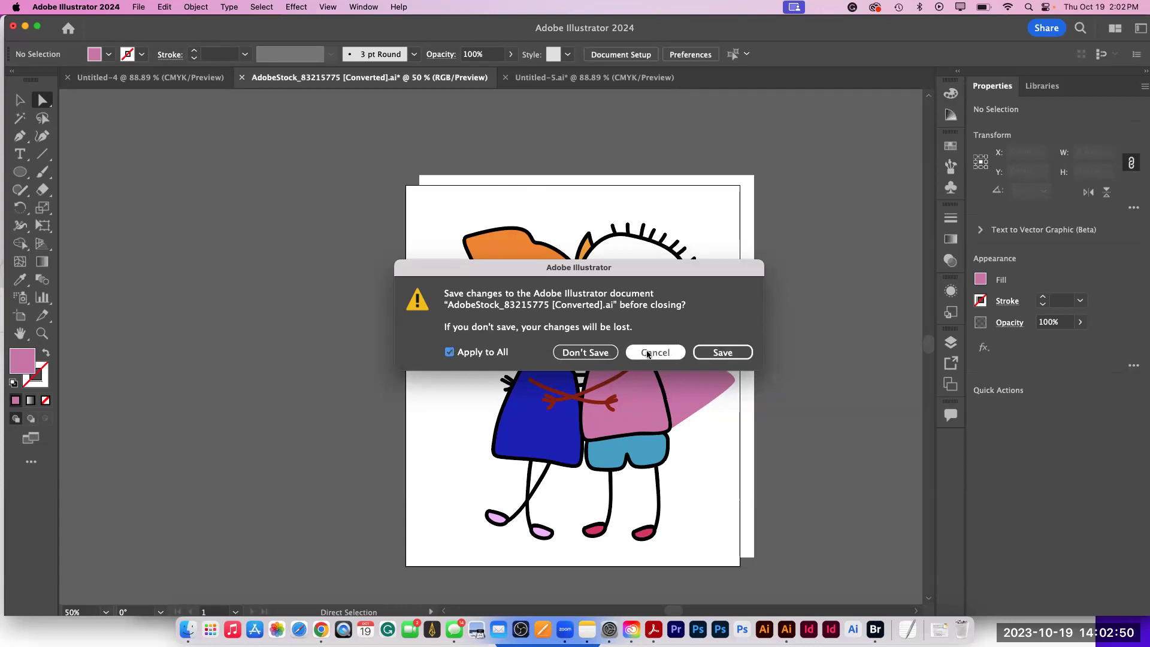
click(604, 354)
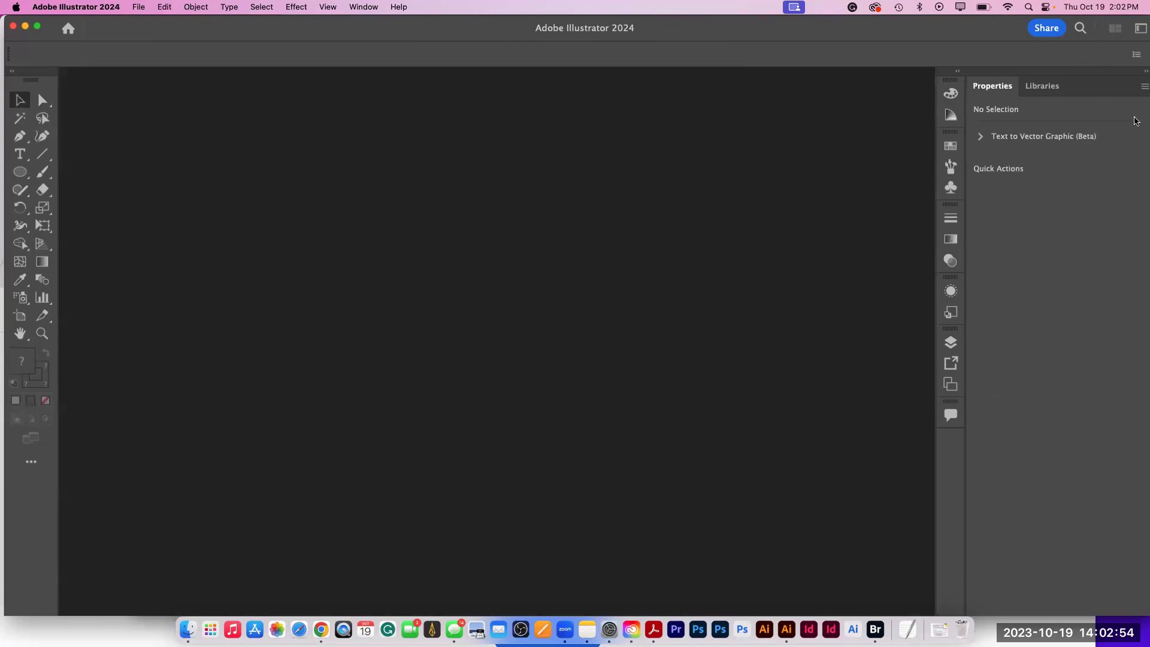
- Move the collapsed Properties panel to its own column and widen the dock to show panel names
click(1145, 72)
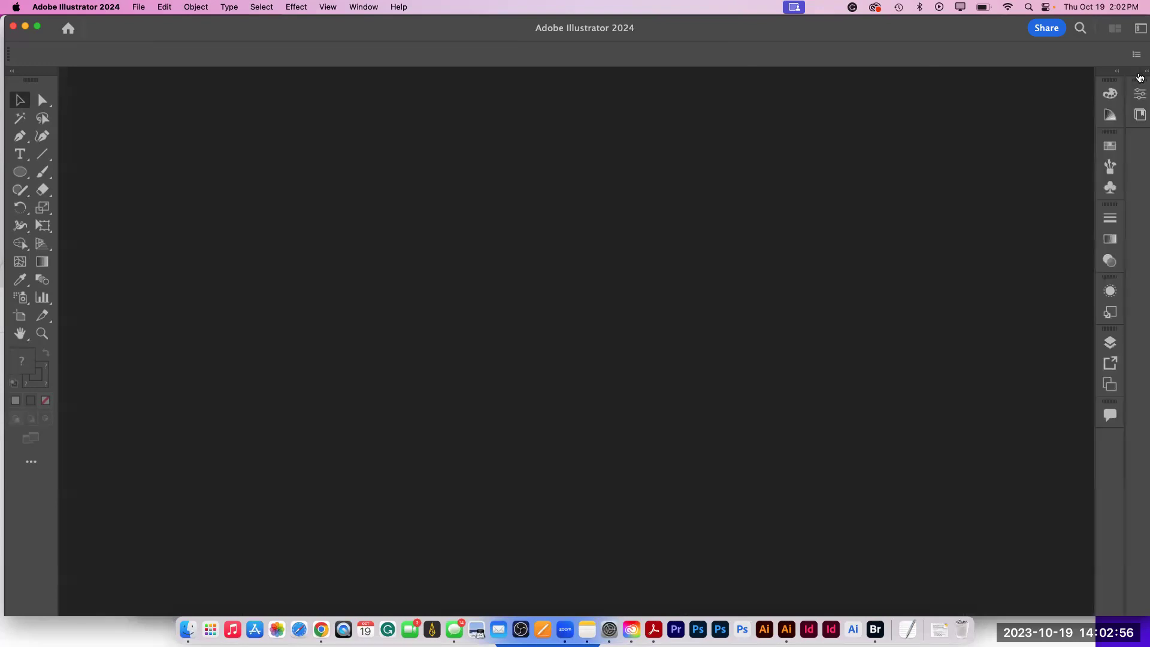
drag(1124, 98, 1079, 127)
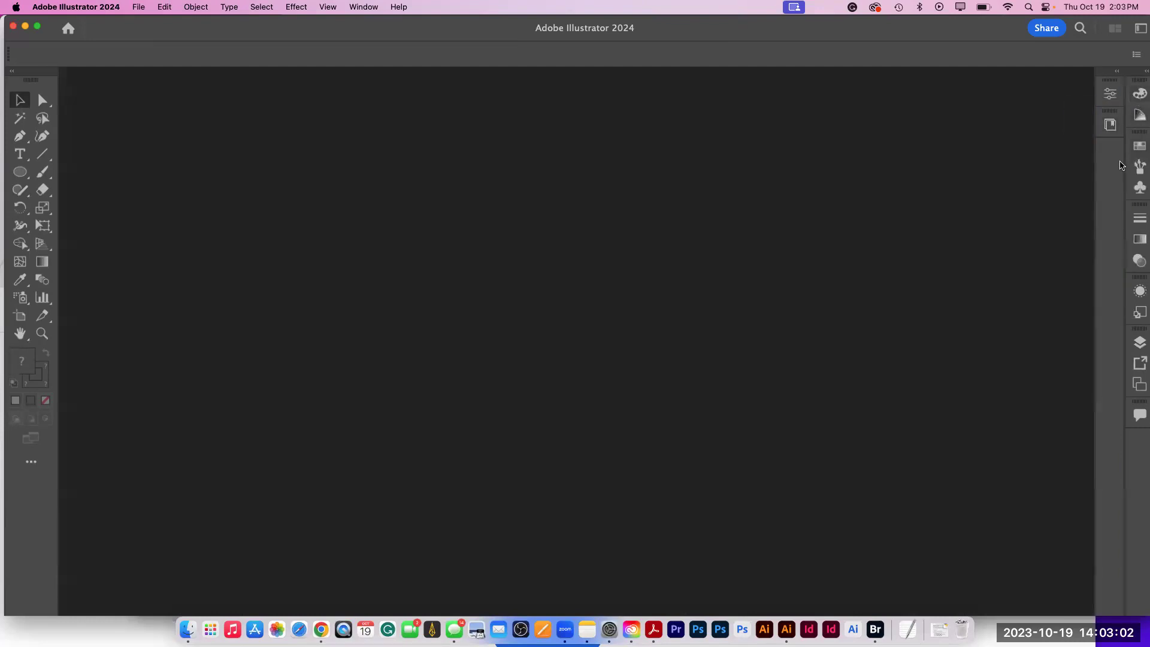
drag(1124, 162, 1058, 160)
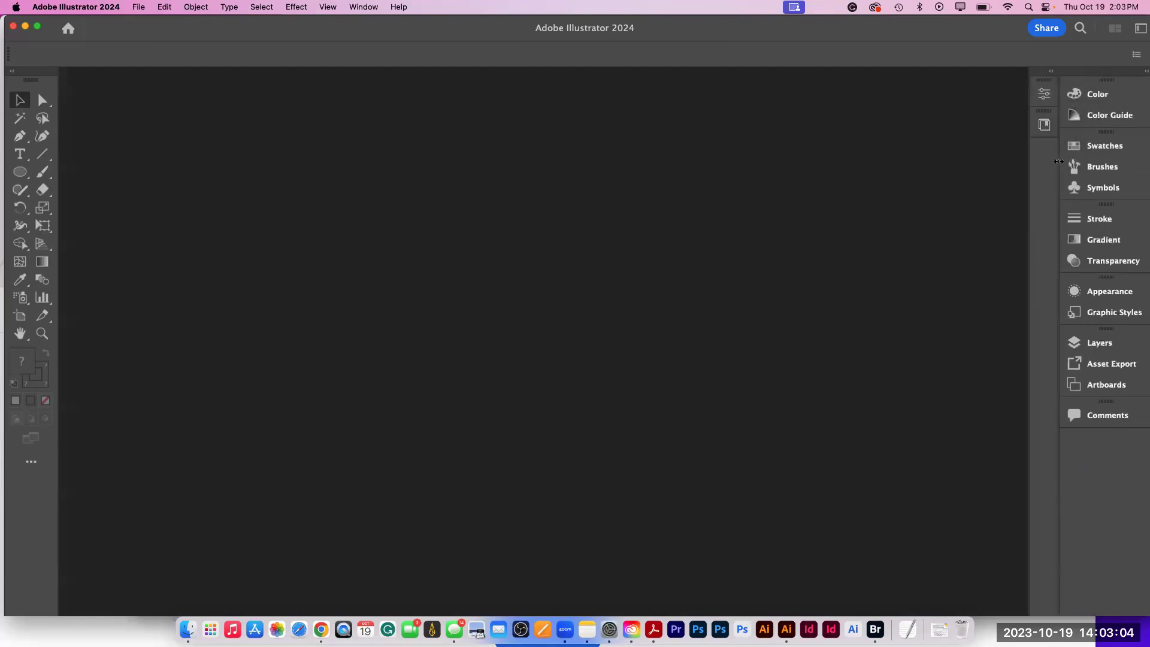
click(1045, 126)
- Create a new landscape letter document, 11 × 8.5 in
click(143, 8)
click(144, 23)
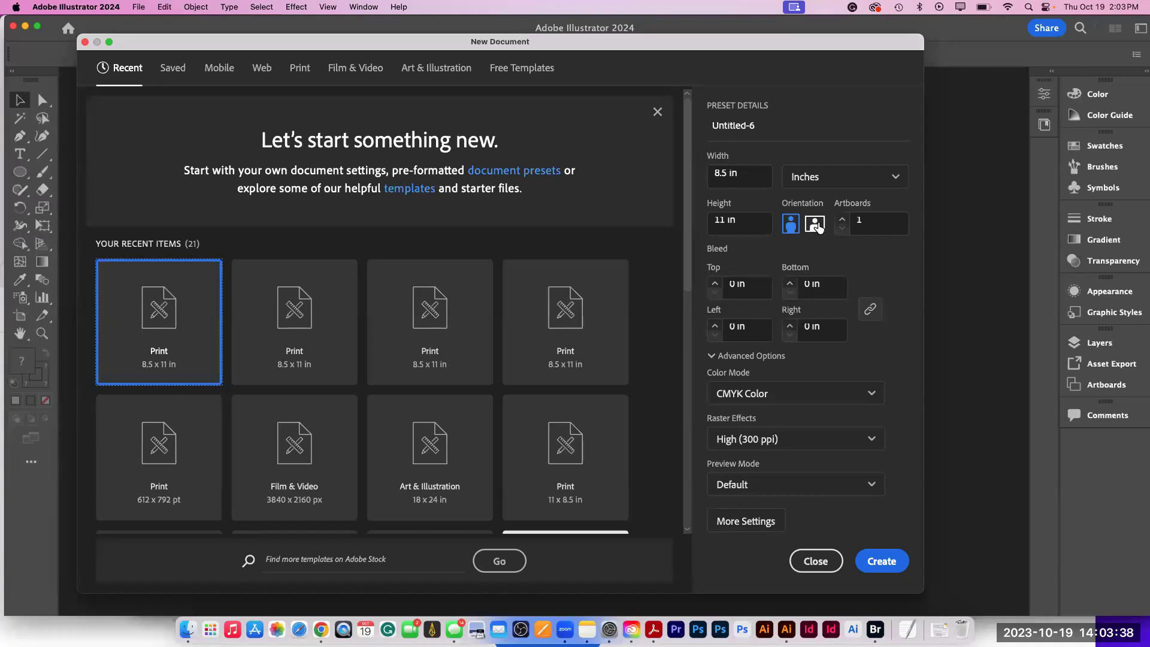
click(816, 224)
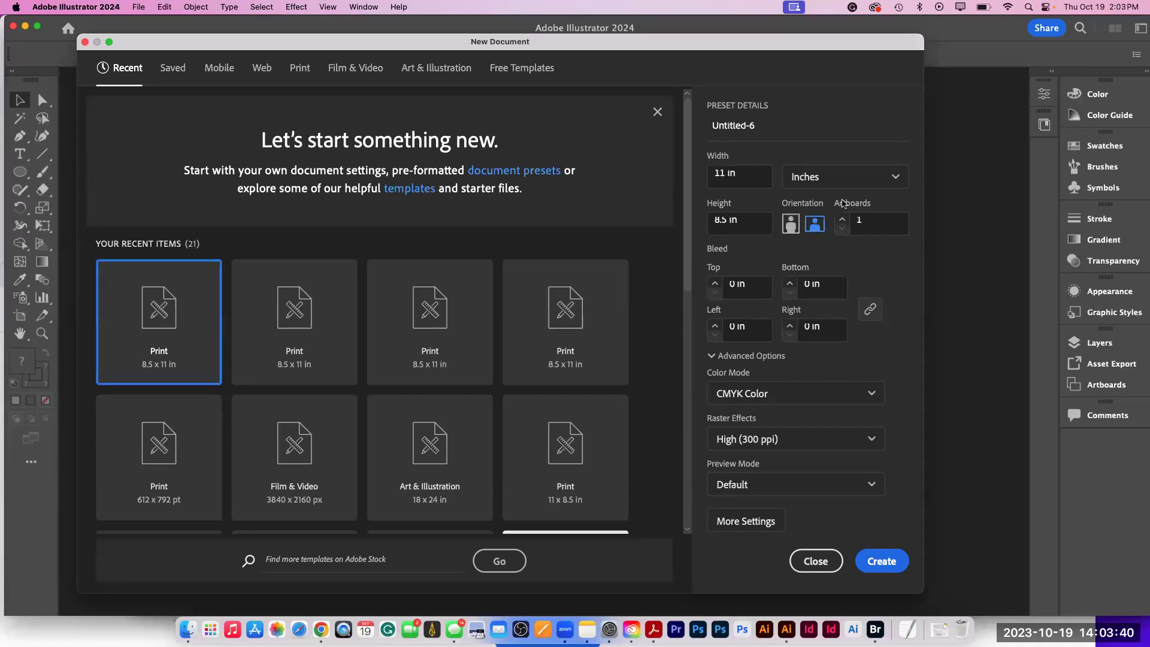
click(881, 563)
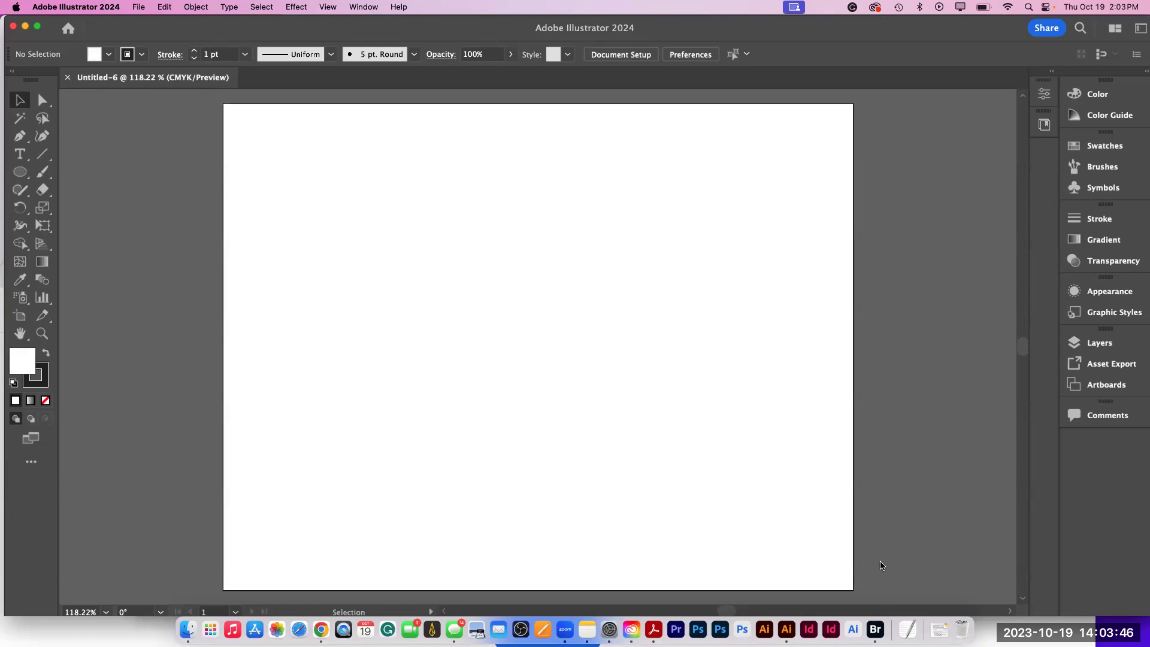
click(139, 8)
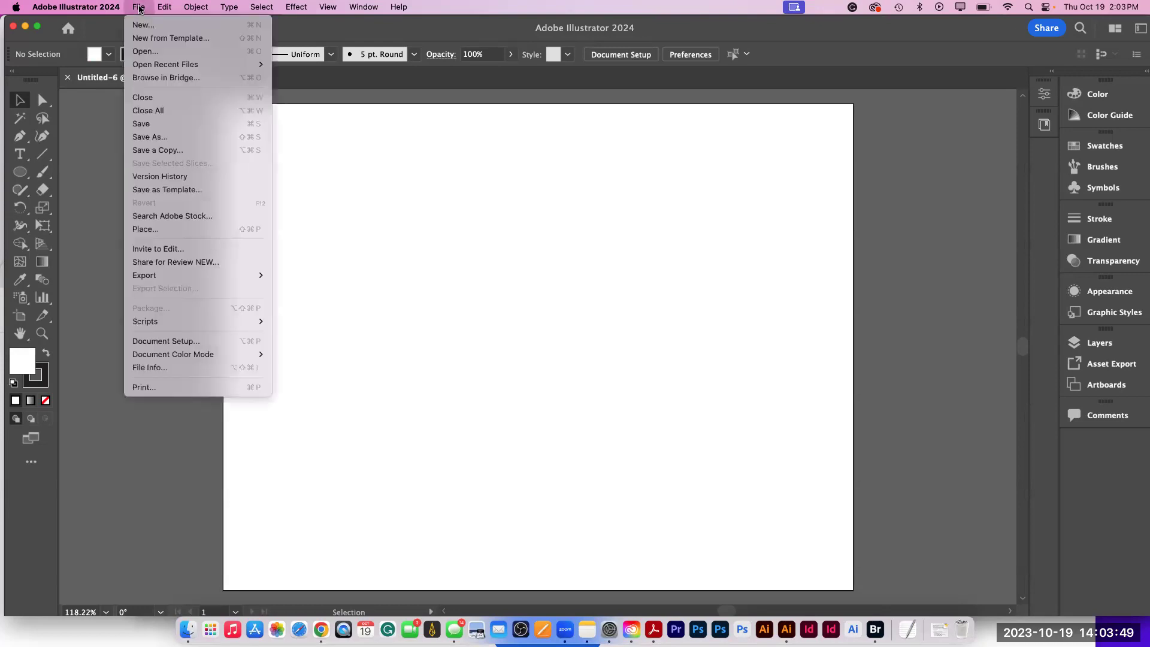
- Browse to Files_for icons > Creating Symbols > Image trace and place greenleaf_med 2.psd
click(143, 230)
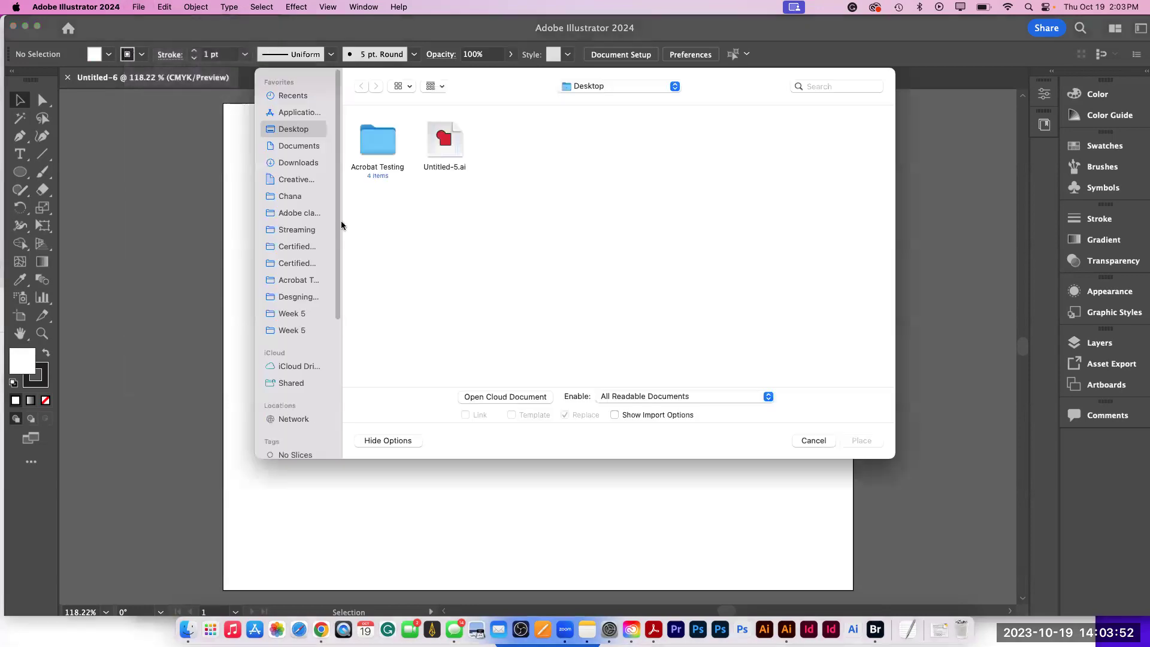
click(580, 85)
click(318, 290)
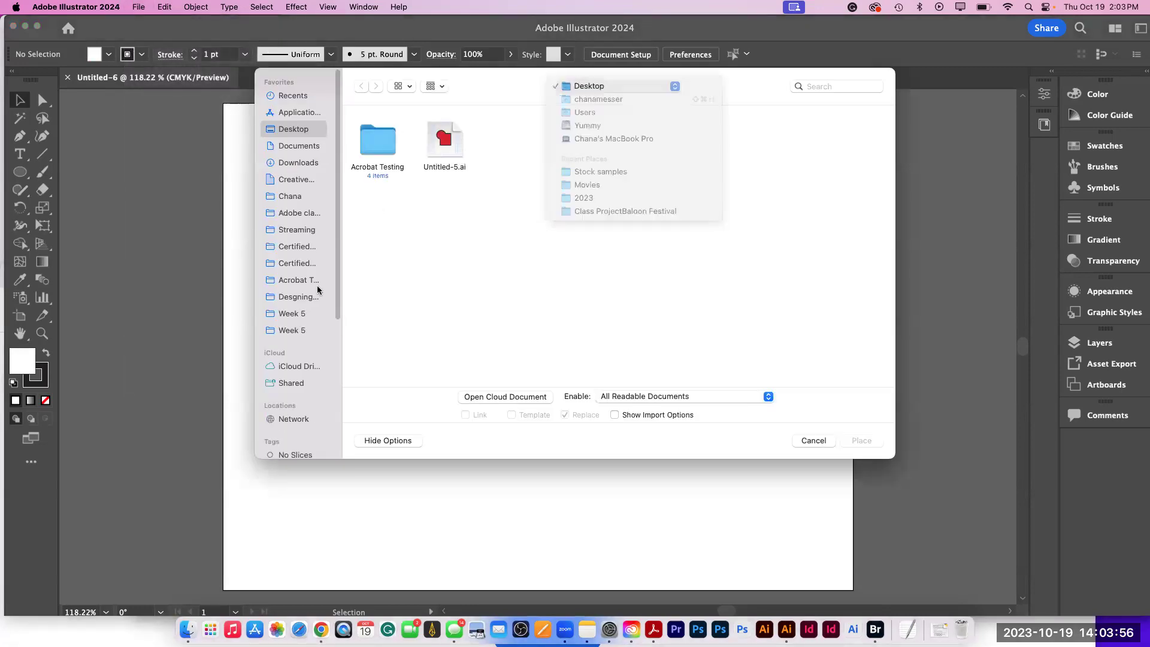
click(300, 297)
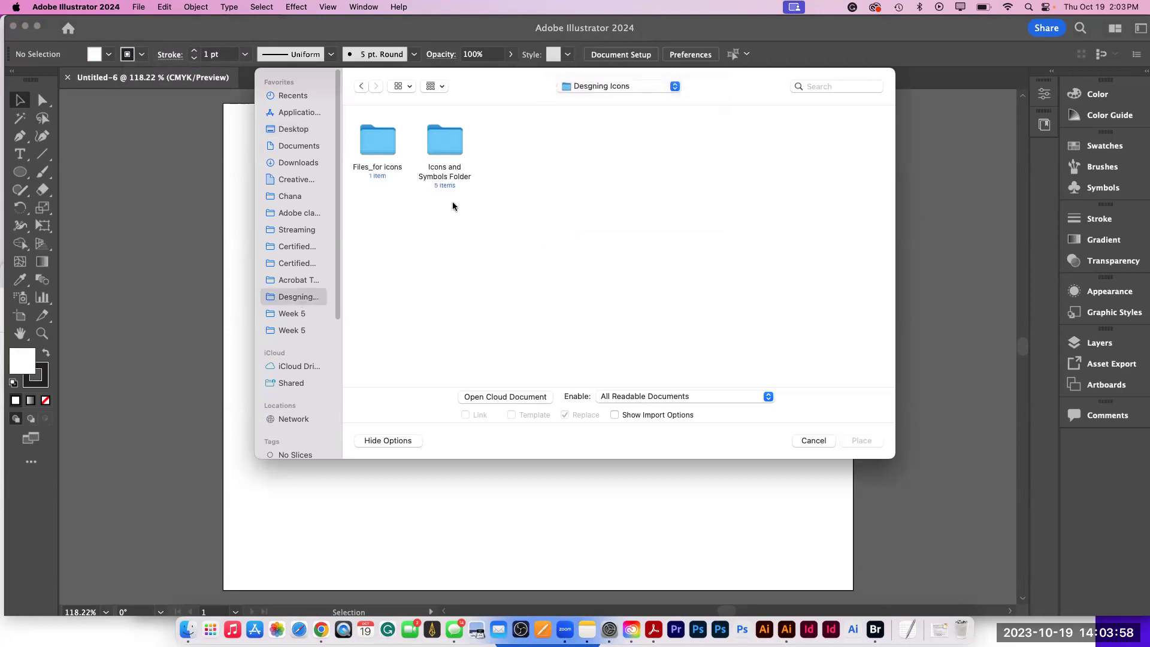
double_click(443, 142)
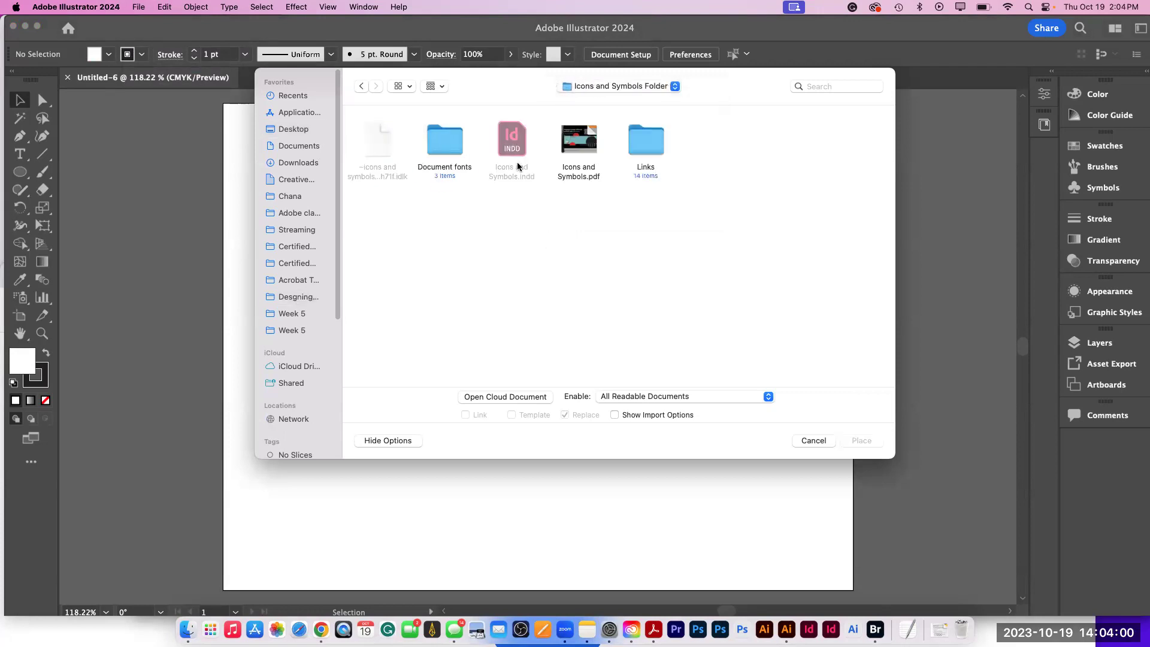
click(362, 87)
double_click(376, 132)
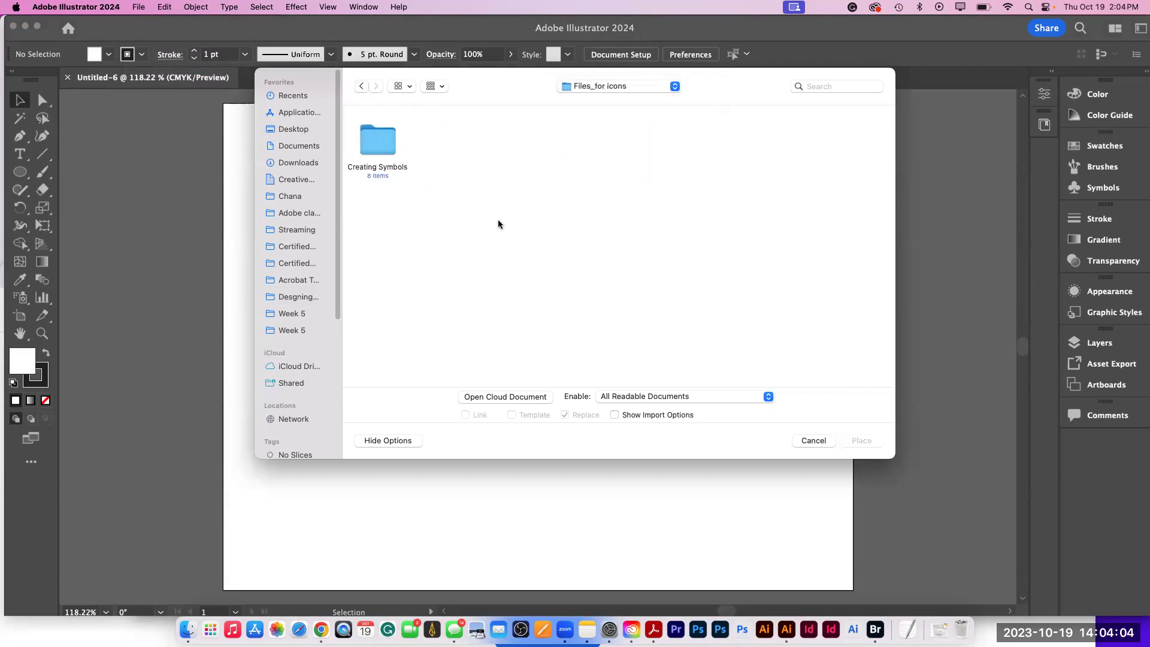
double_click(396, 152)
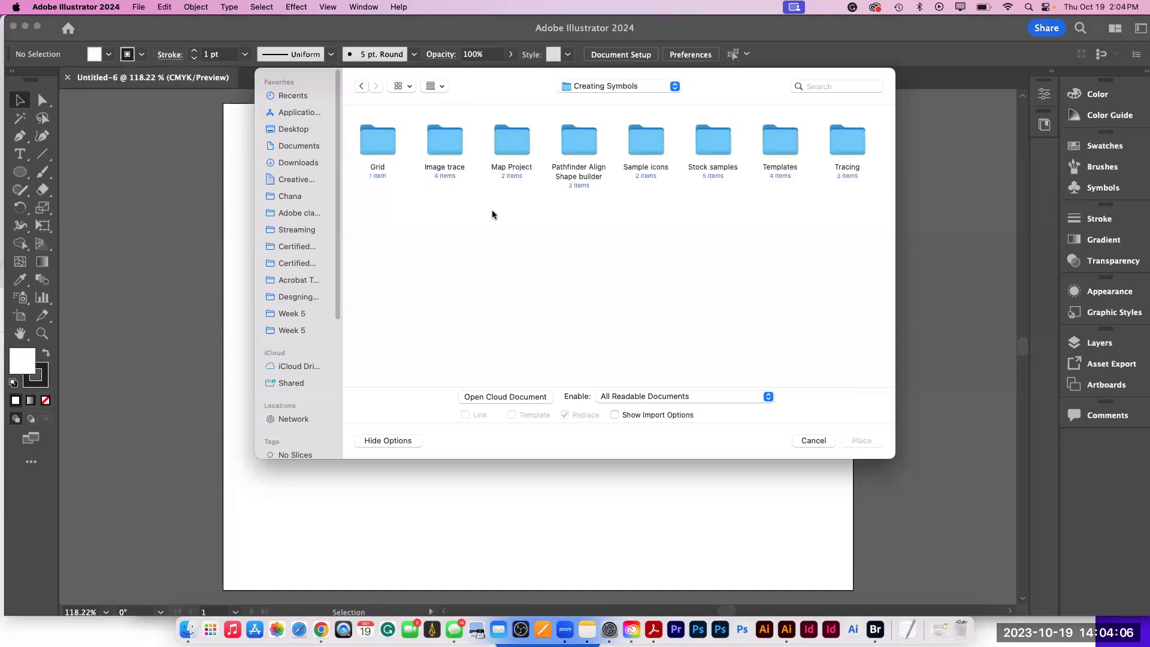
double_click(447, 138)
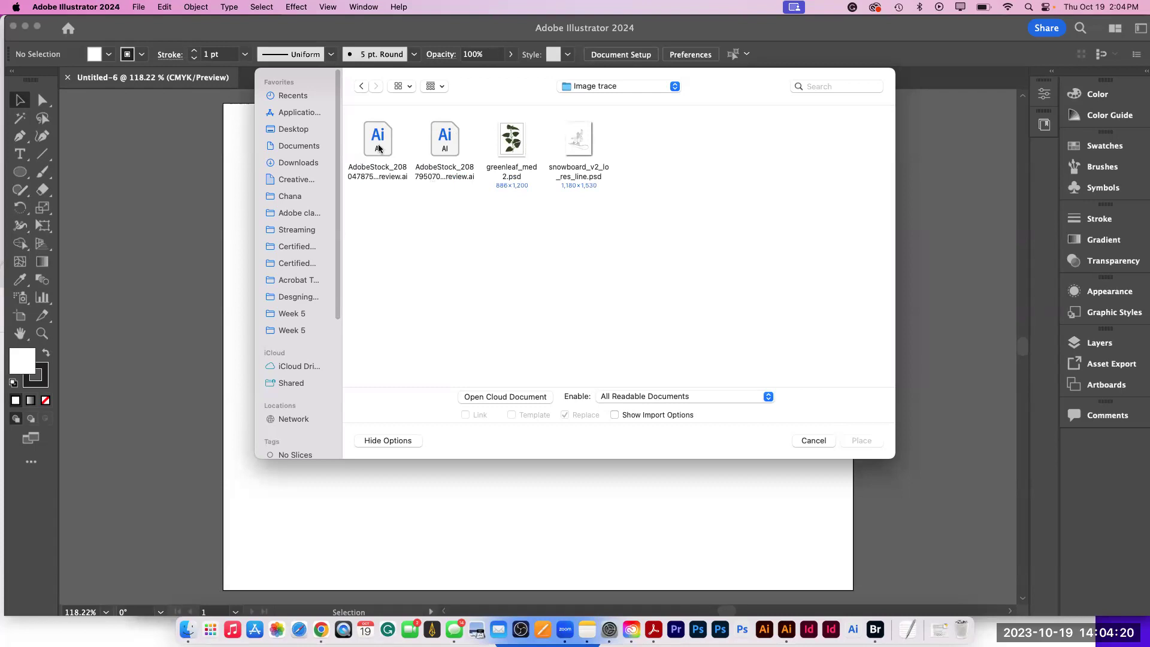
click(510, 148)
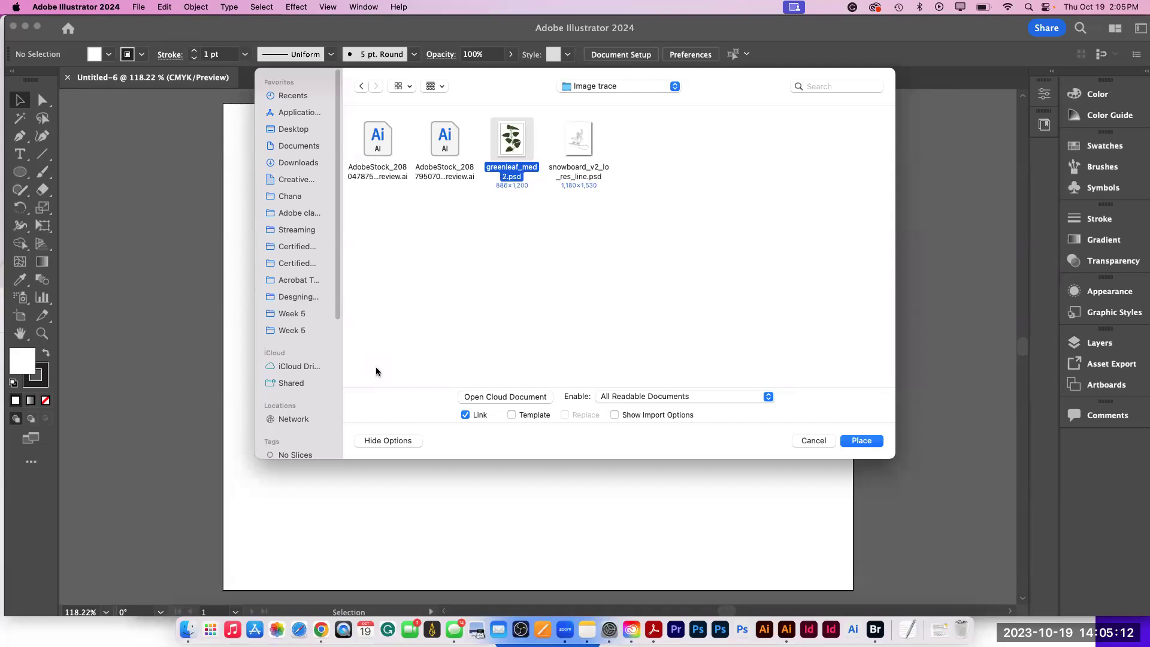
click(863, 440)
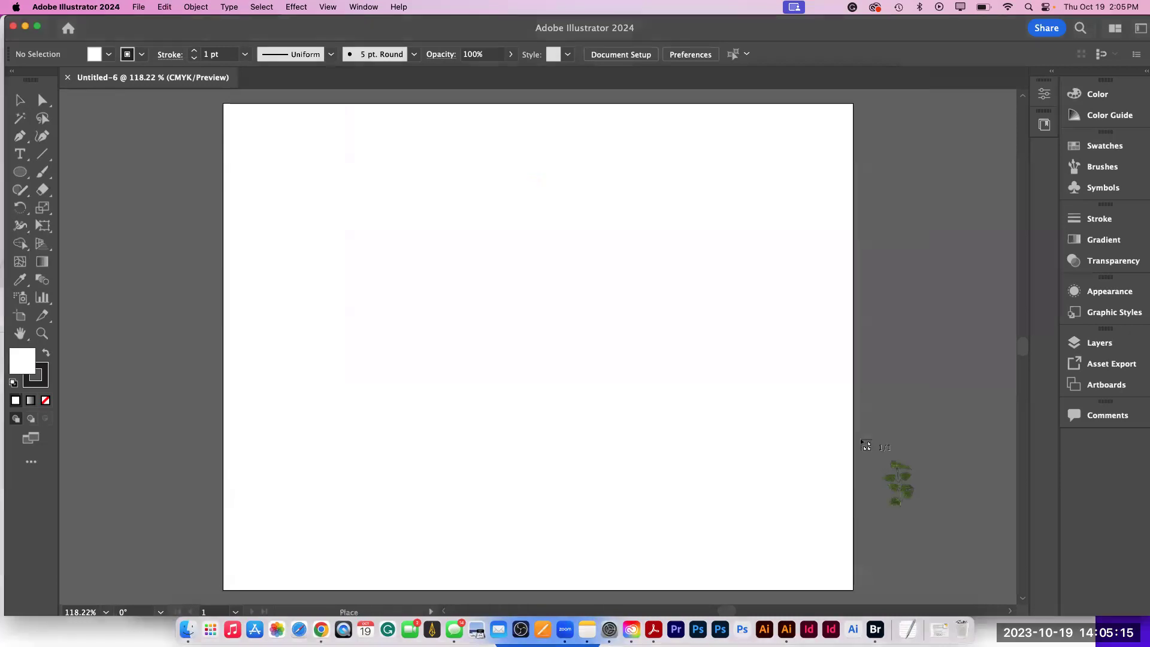
- Drop the leaf image onto the artboard and nudge it up and left
click(390, 137)
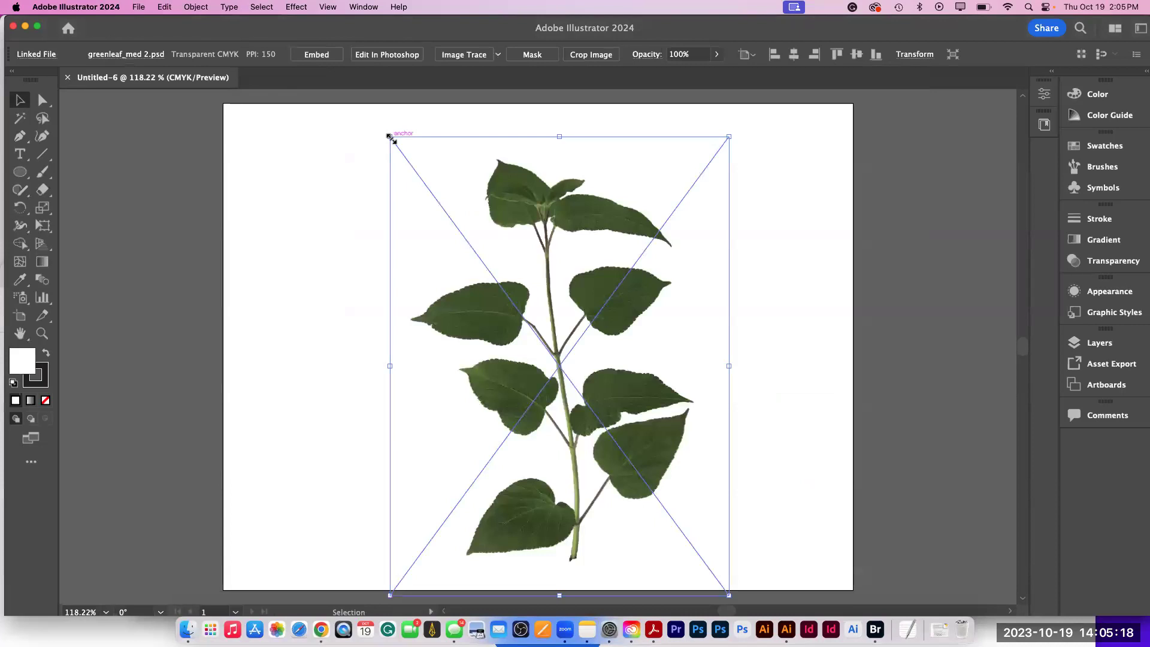
drag(518, 387, 505, 369)
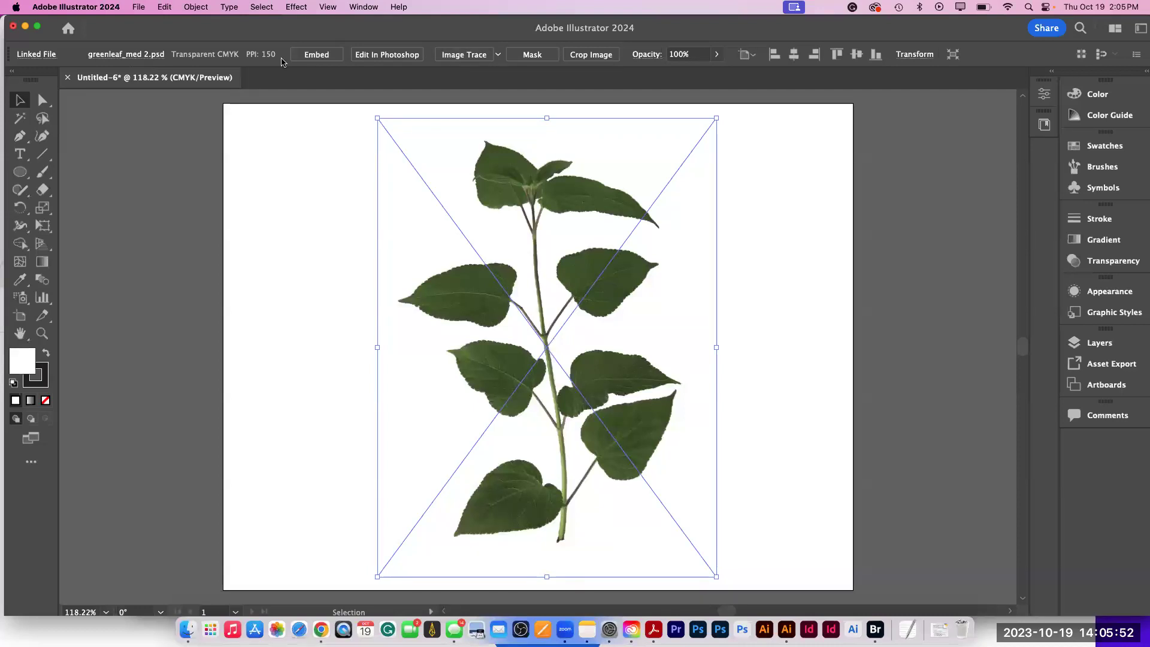
- Trace the placed leaf image with the Low Fidelity Photo Image Trace preset
click(1046, 99)
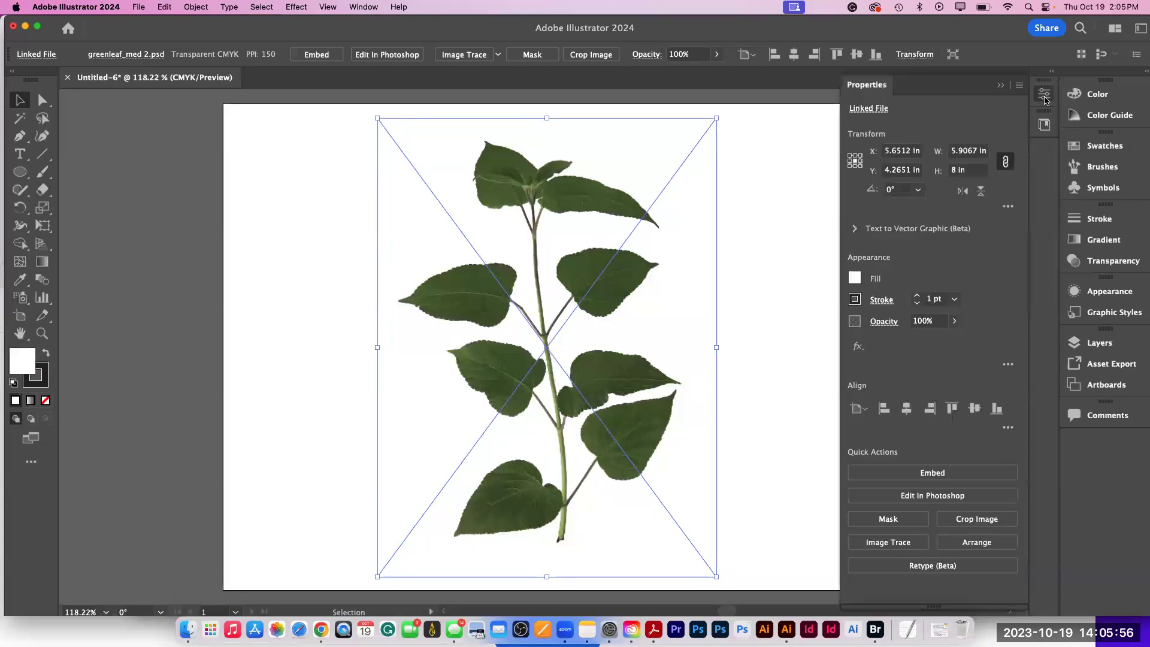
mouse_move(898, 566)
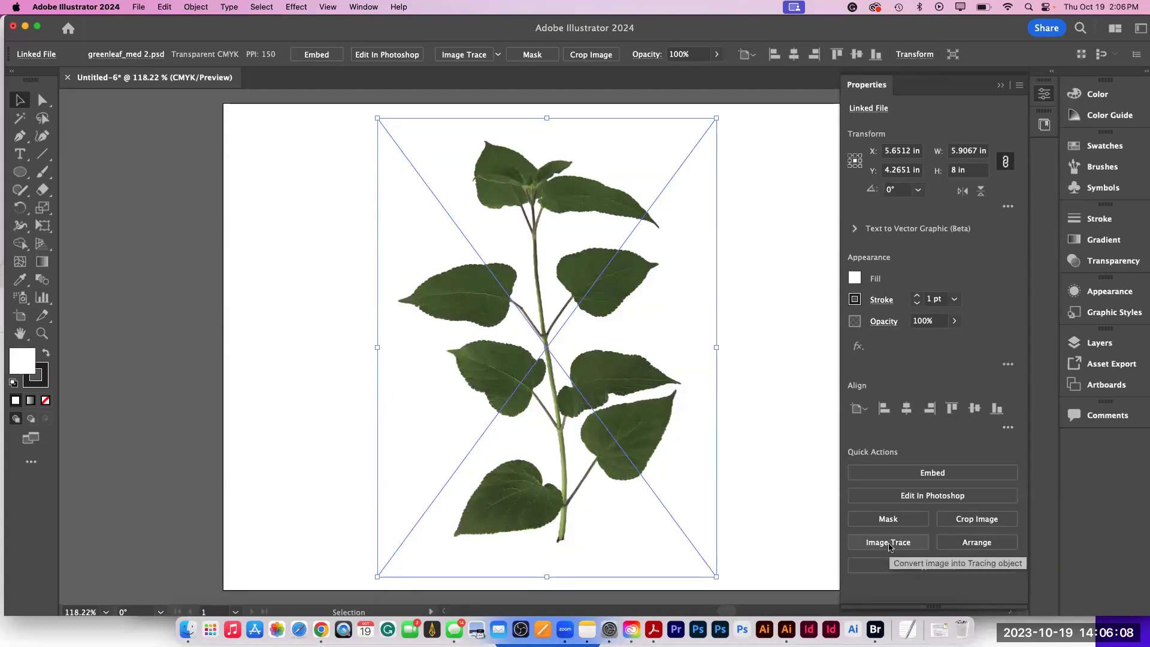
click(889, 543)
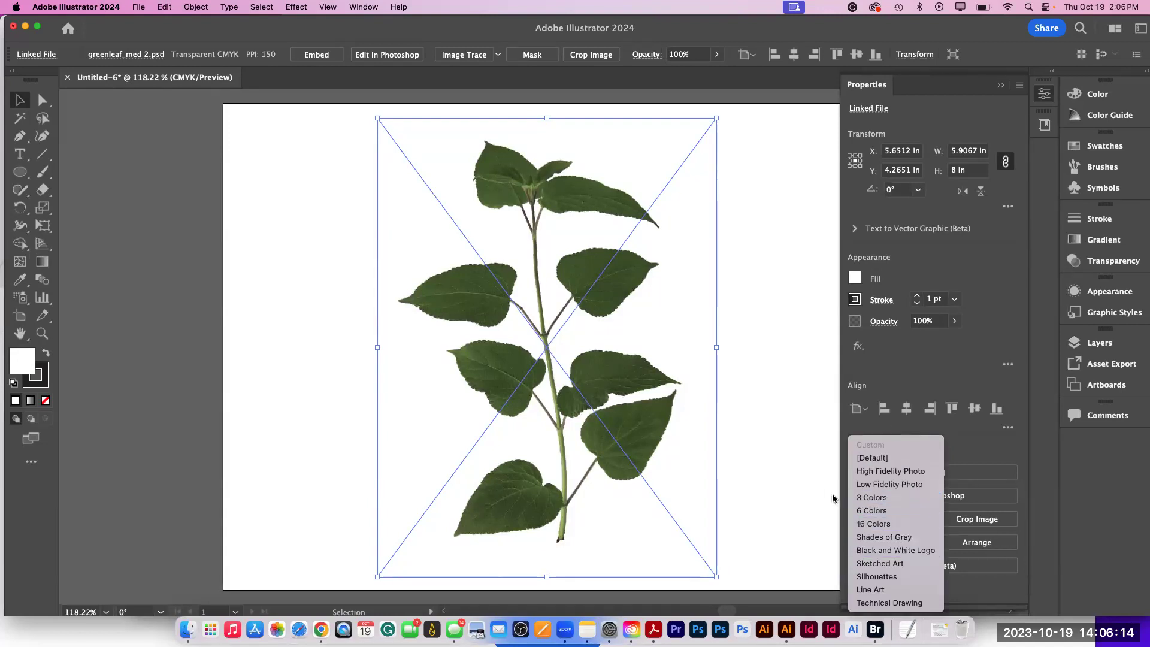
click(862, 485)
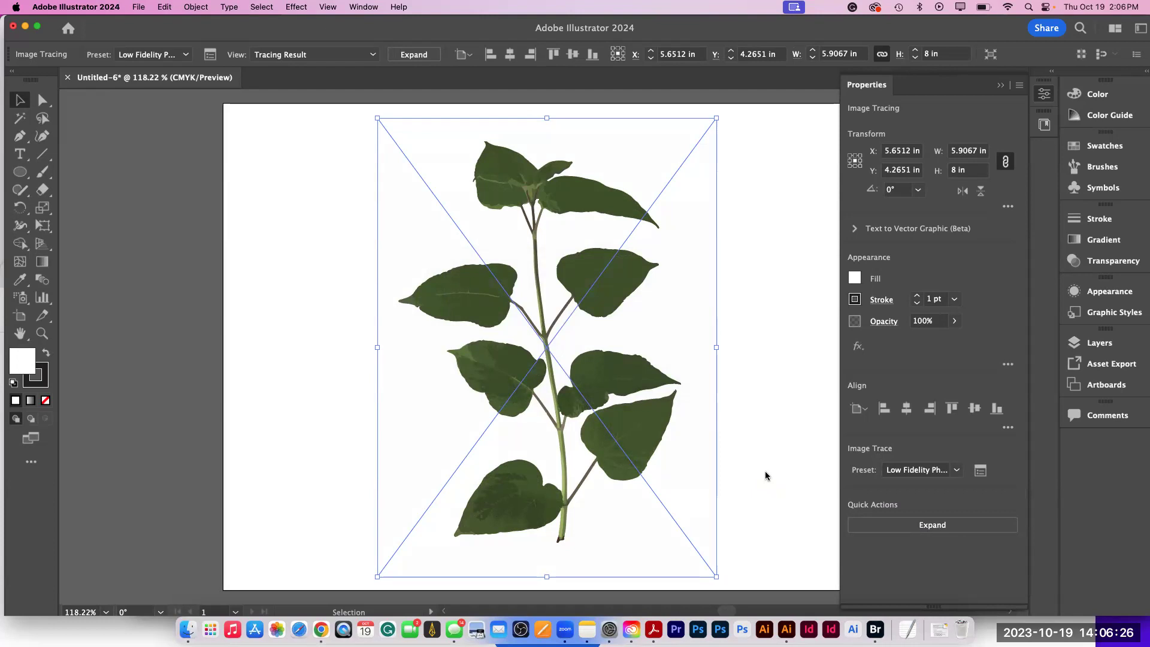
key(a)
key(super+equal)
key(super+equal)
key(super+equal)
key(super+equal)
key(super+equal)
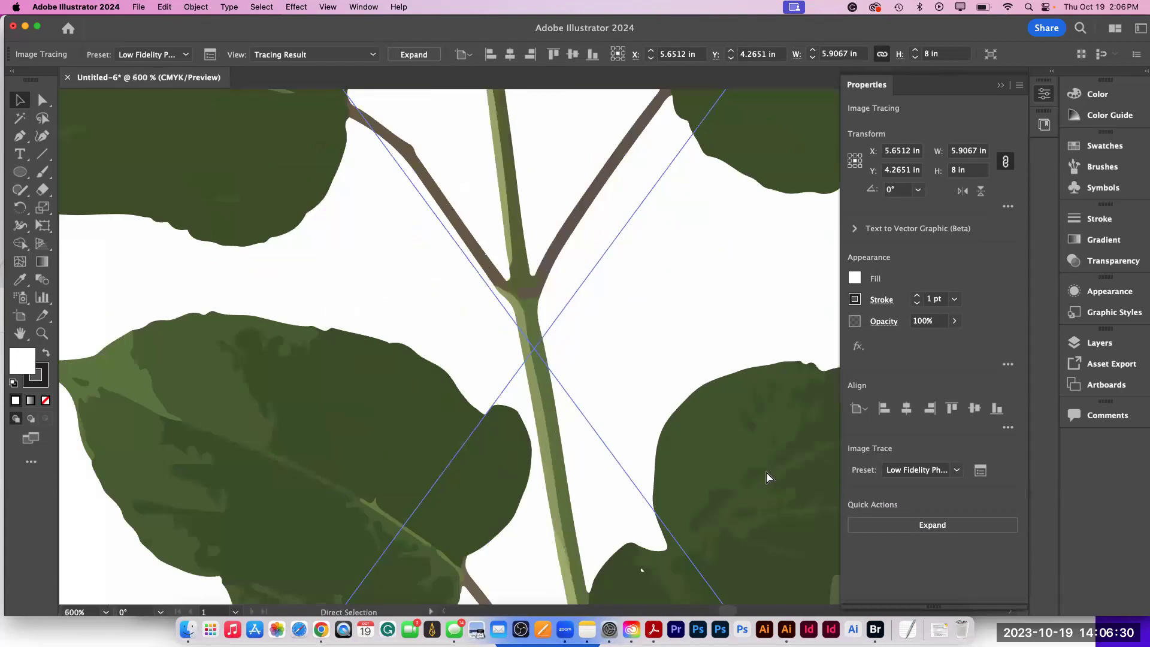
drag(602, 416, 609, 413)
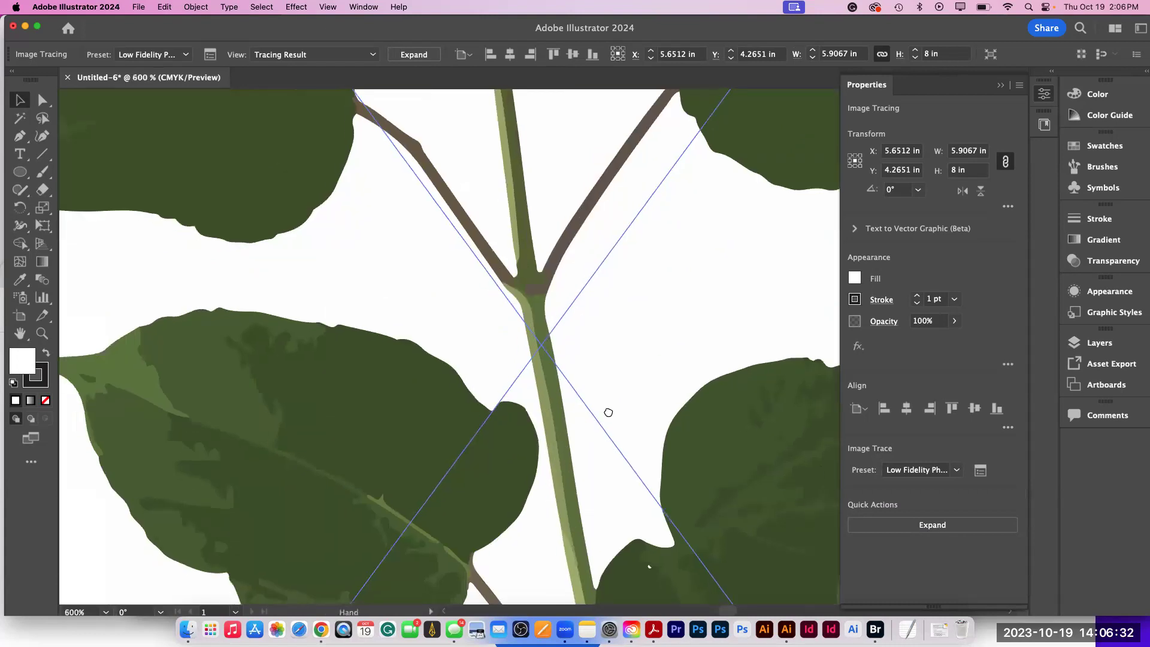
drag(491, 473, 724, 329)
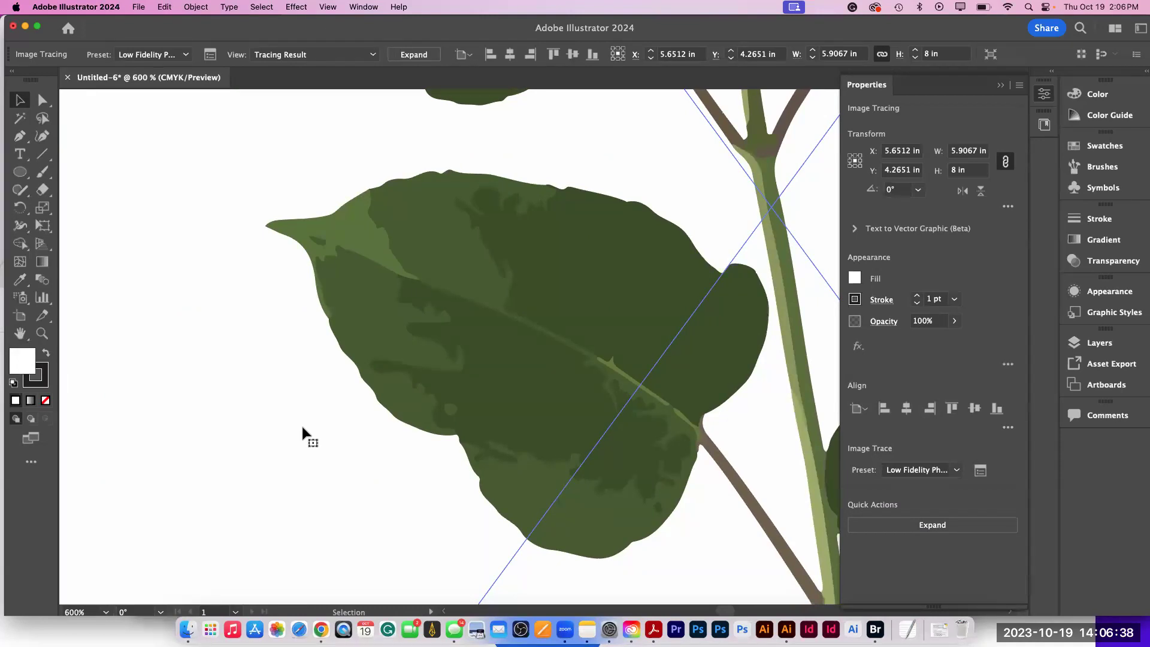
scroll(302, 427, down, 2)
scroll(302, 427, down, 2)
scroll(303, 428, down, 3)
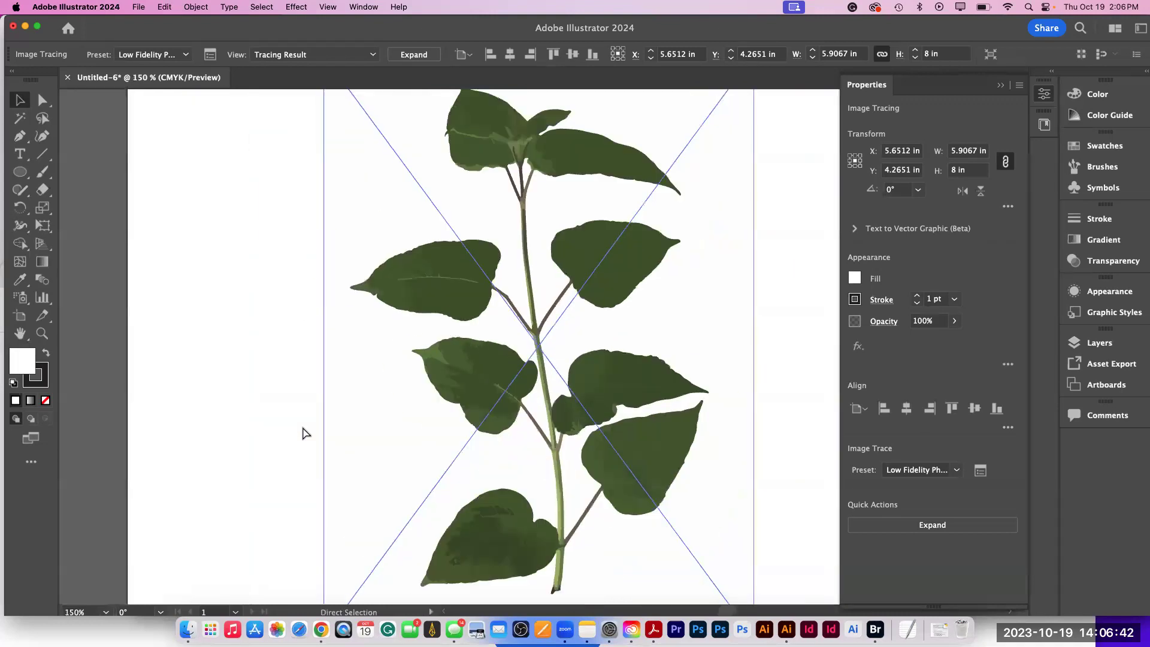
scroll(303, 427, up, 1)
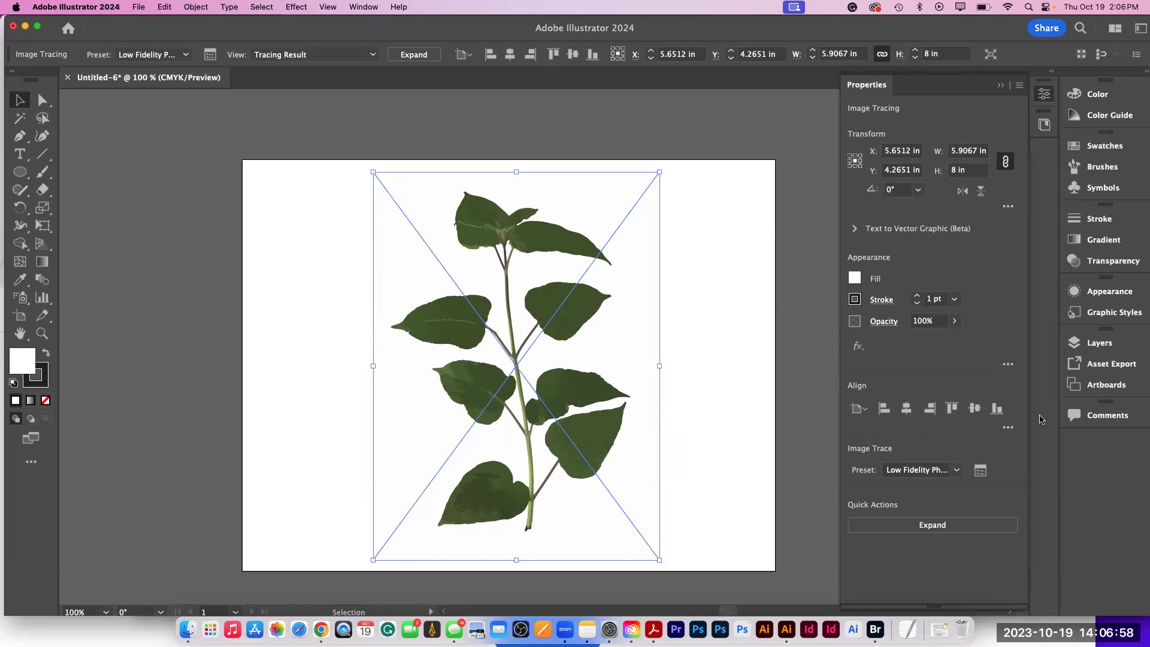
- Open the full Image Trace settings panel for the traced leafy plant
click(363, 7)
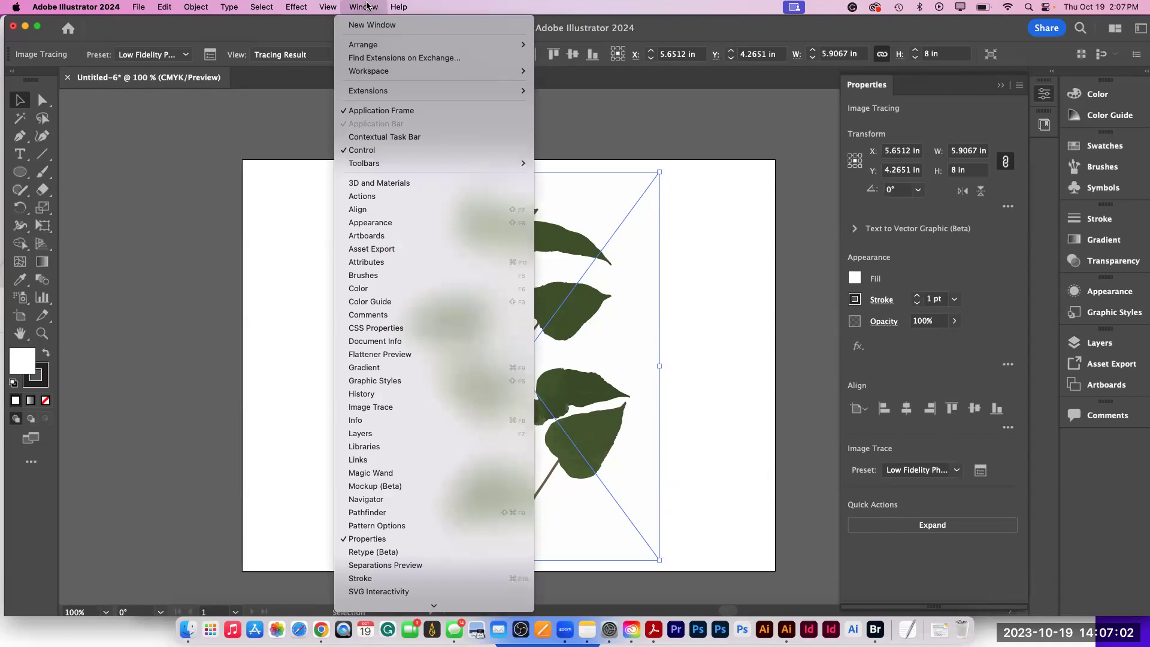
click(366, 6)
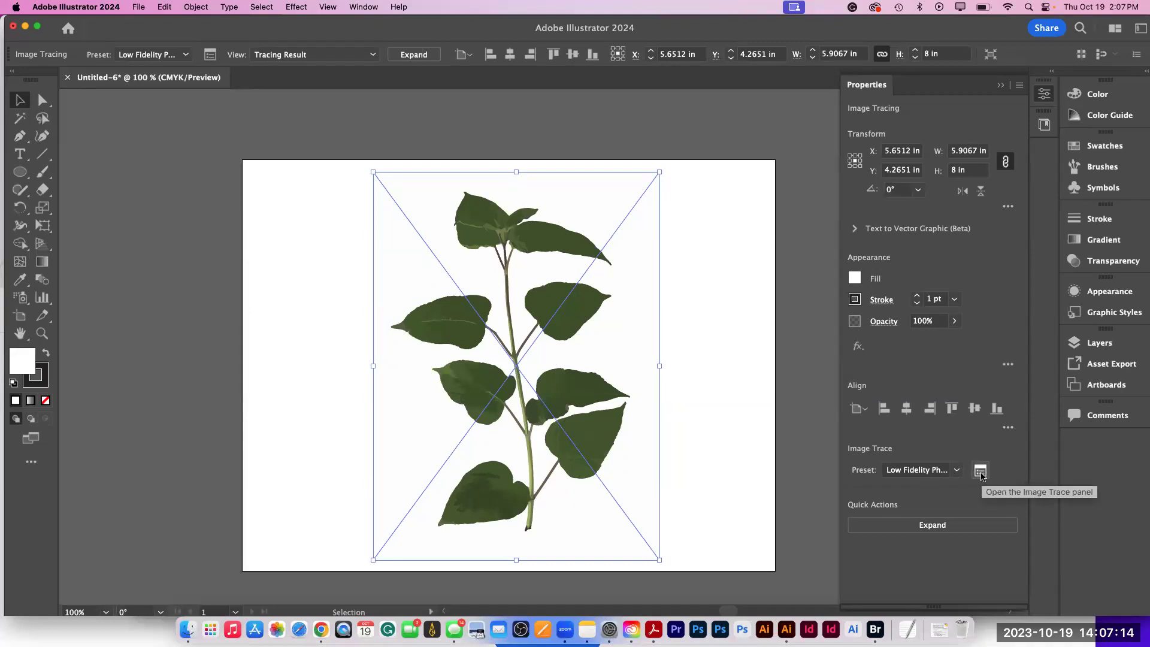
click(982, 473)
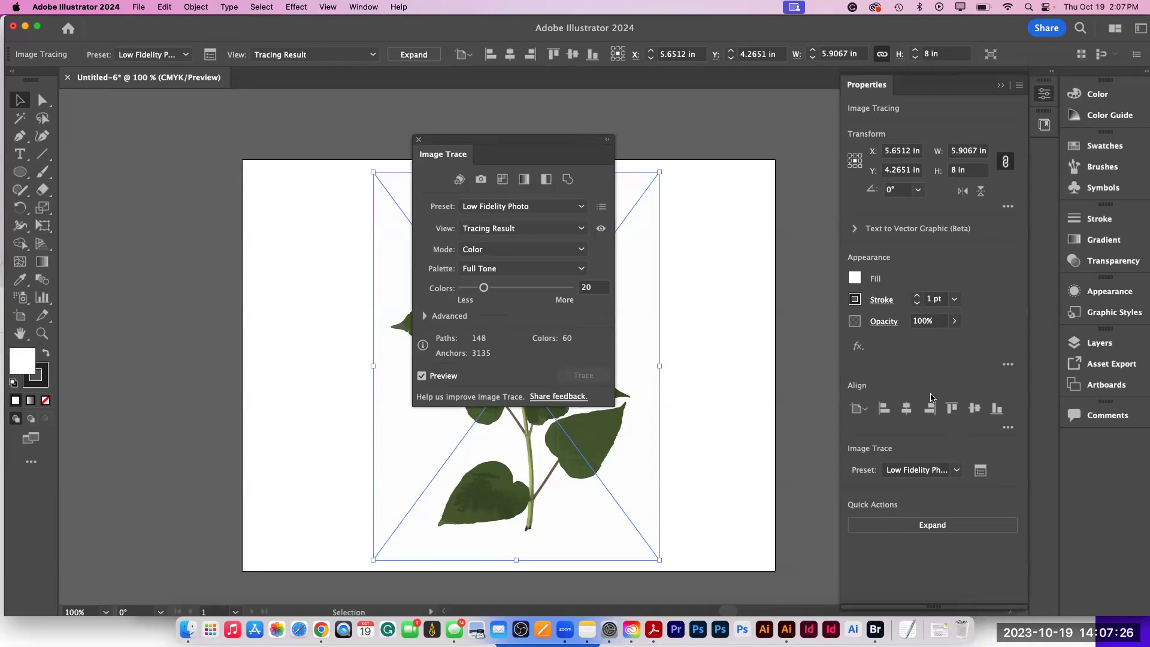
- Expand the Advanced trace options, move the panel off the artwork, and raise Colors to 100
click(425, 315)
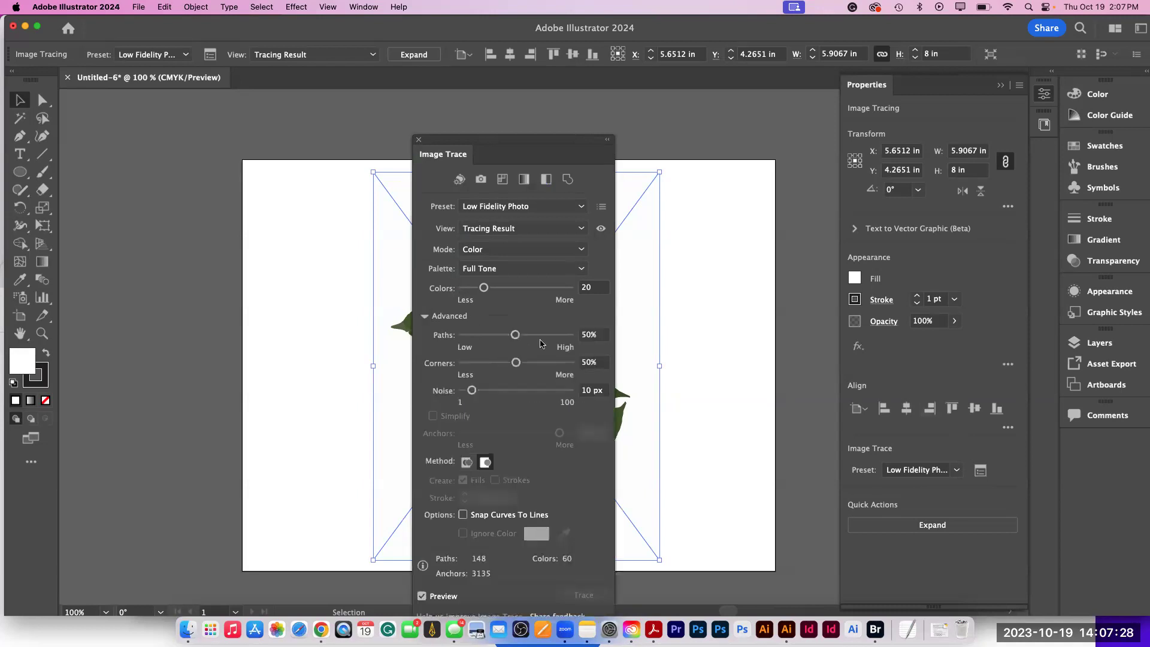
mouse_move(476, 144)
mouse_down()
mouse_move(154, 93)
mouse_move(124, 32)
mouse_up()
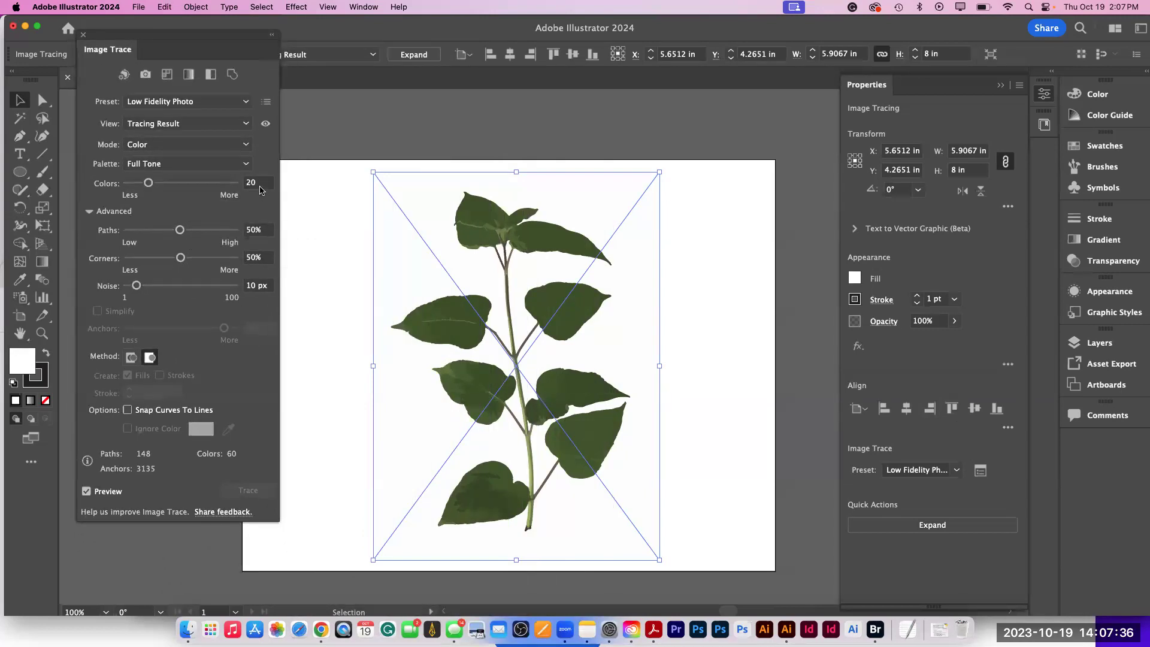
drag(148, 183, 245, 190)
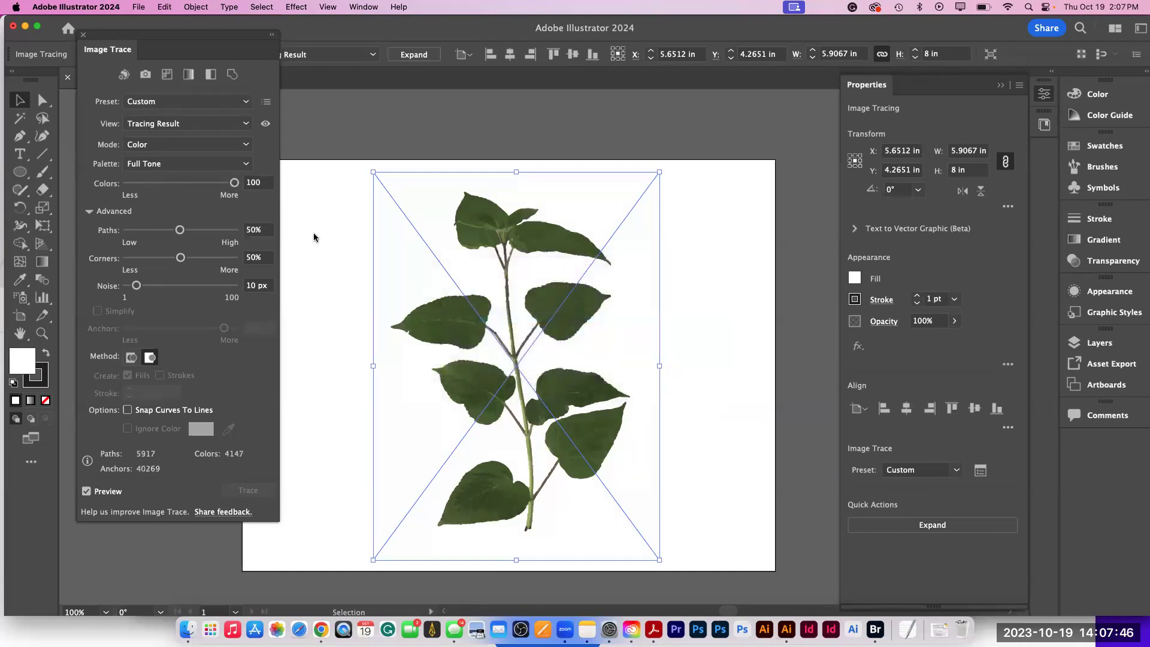
- Zoom in to inspect the leaf detail, zoom back out, and close the trace settings
key(super+equal)
key(super+equal)
key(super+equal)
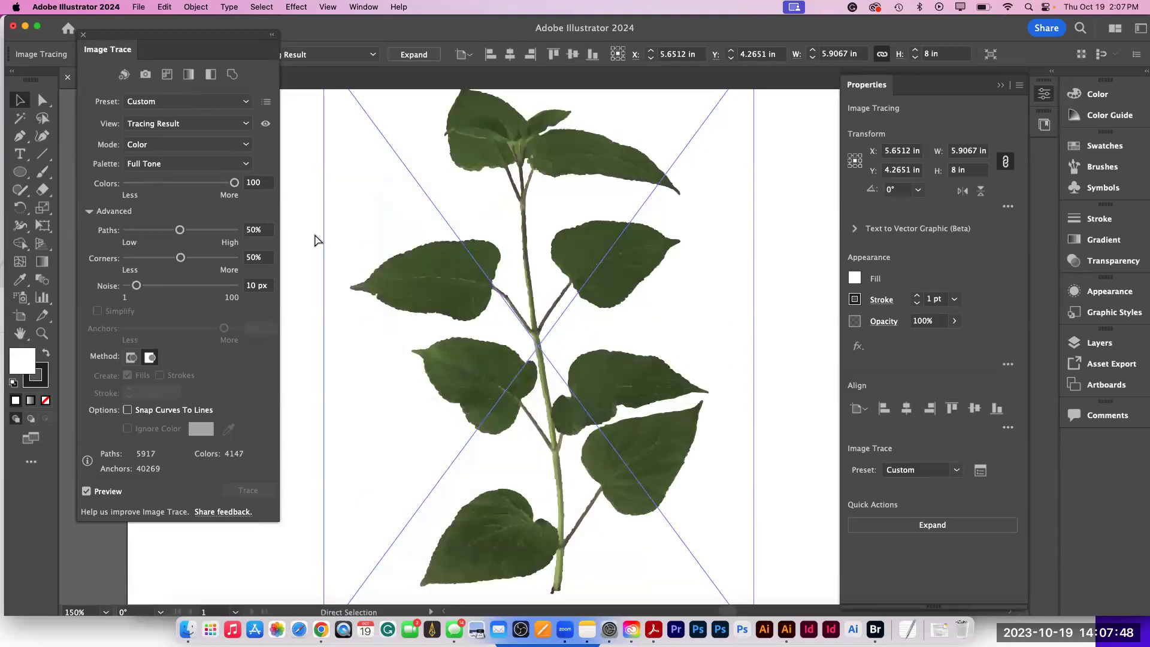
key(super+equal)
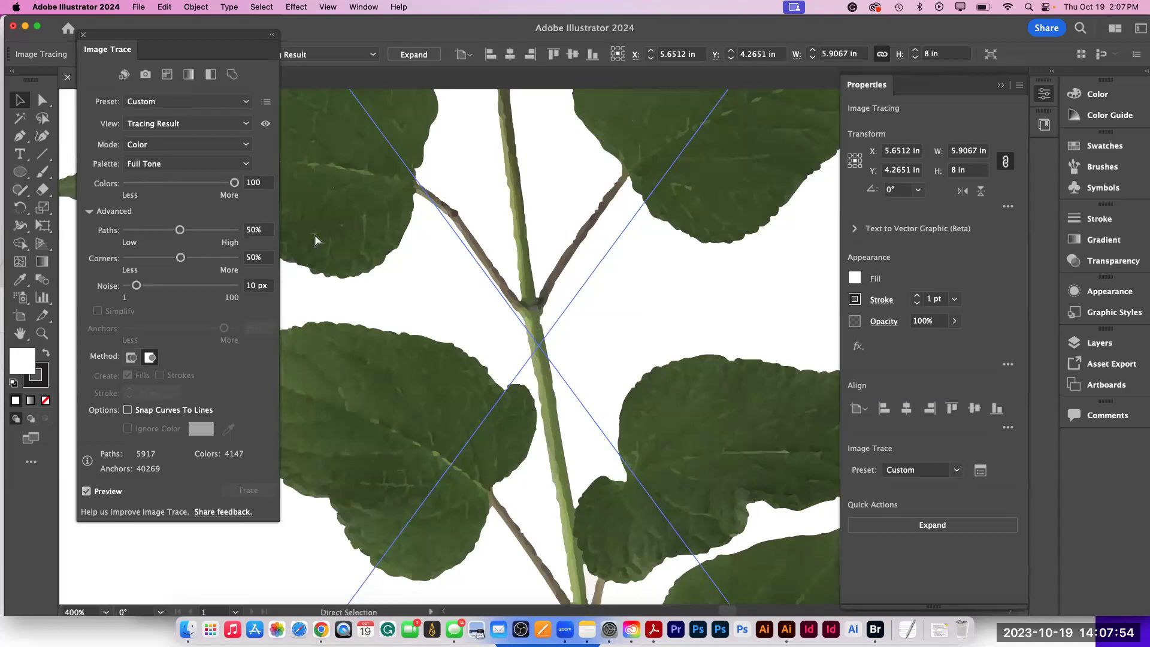
key(super+minus)
key(super+minus)
key(super+minus)
key(super+minus)
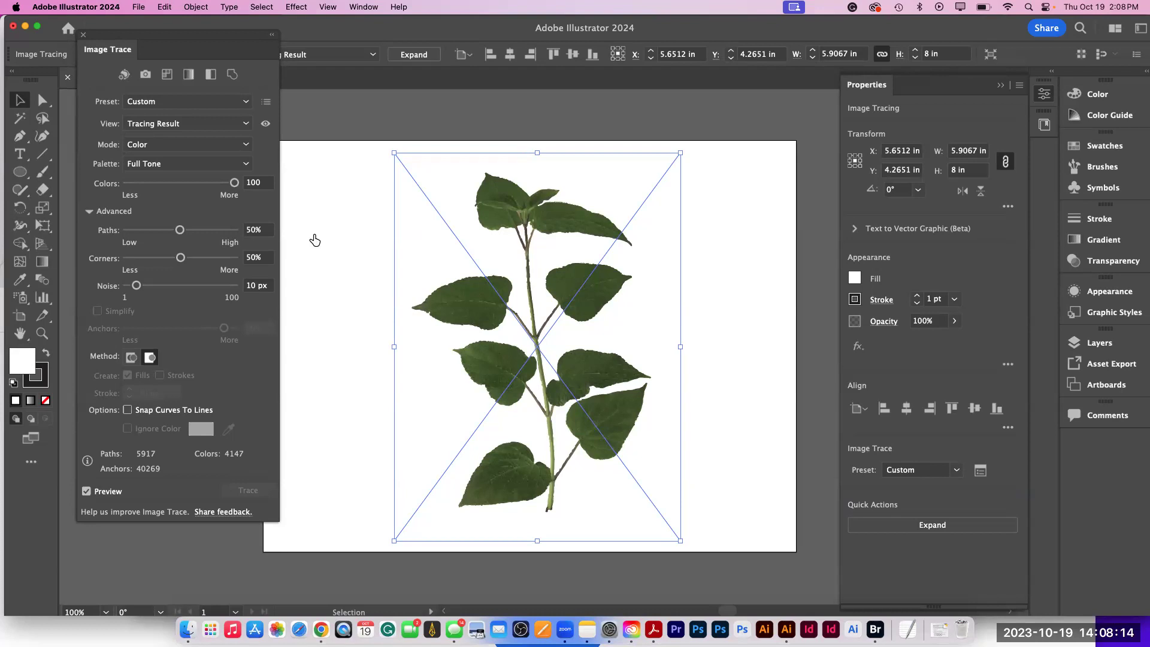
click(83, 38)
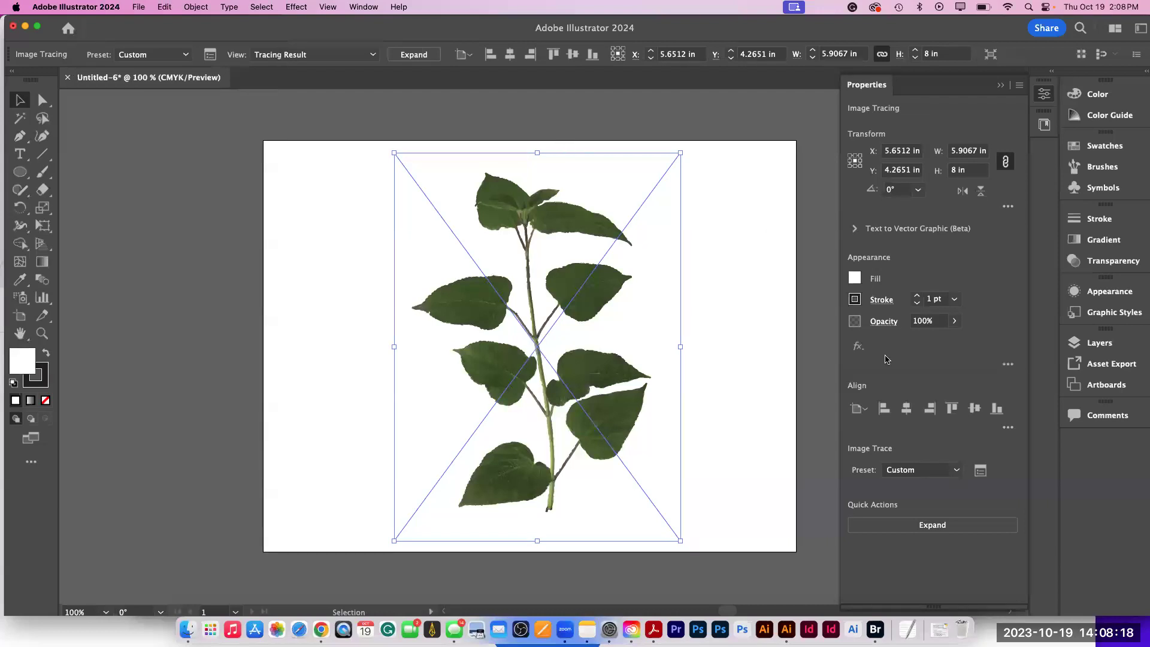
- Reopen Image Trace and switch the preset to Shades of Gray, giving a 330-path grayscale tracing
click(980, 472)
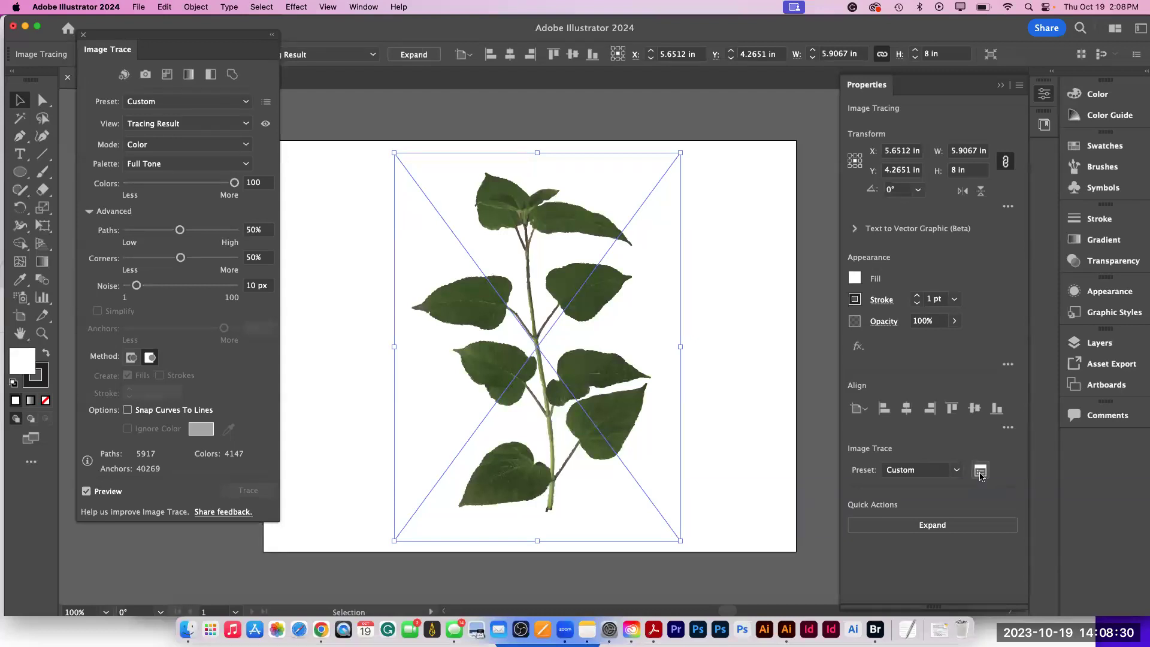
click(359, 7)
click(359, 6)
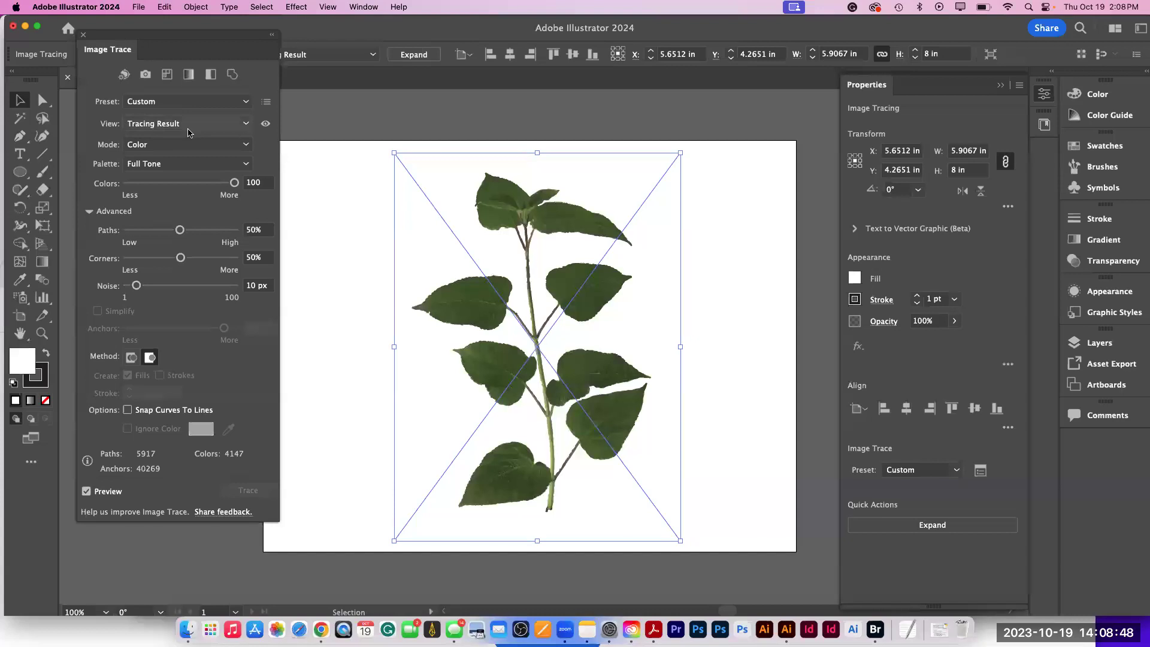
click(138, 103)
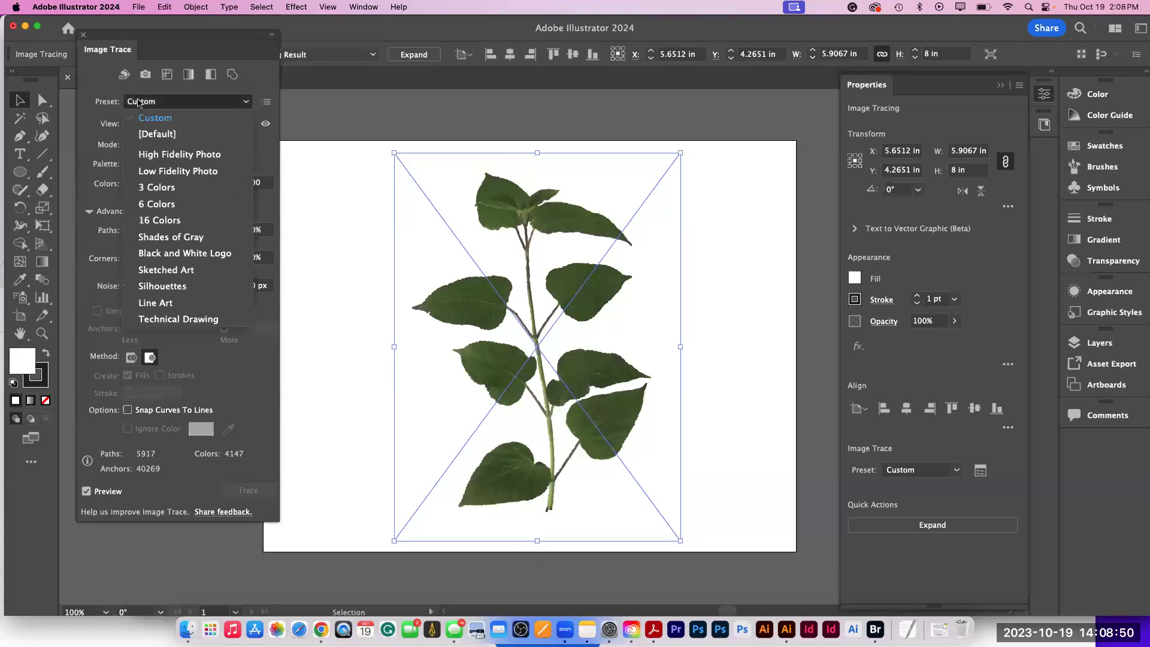
click(155, 238)
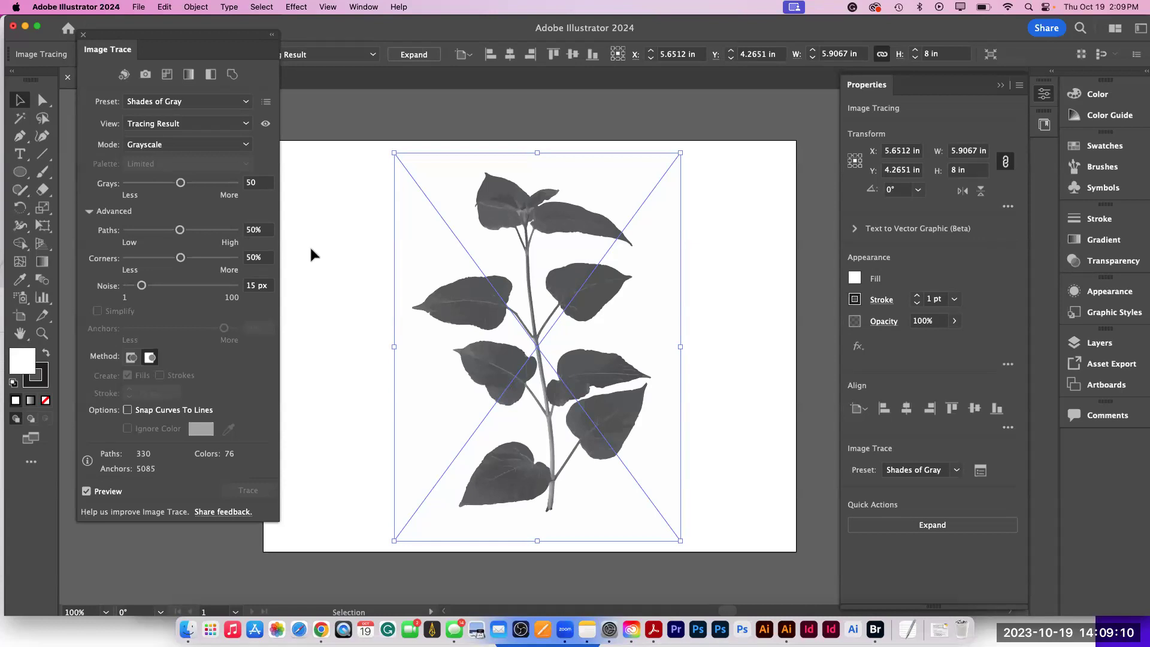
- Retrace the plant with the 16 Colors preset
click(174, 101)
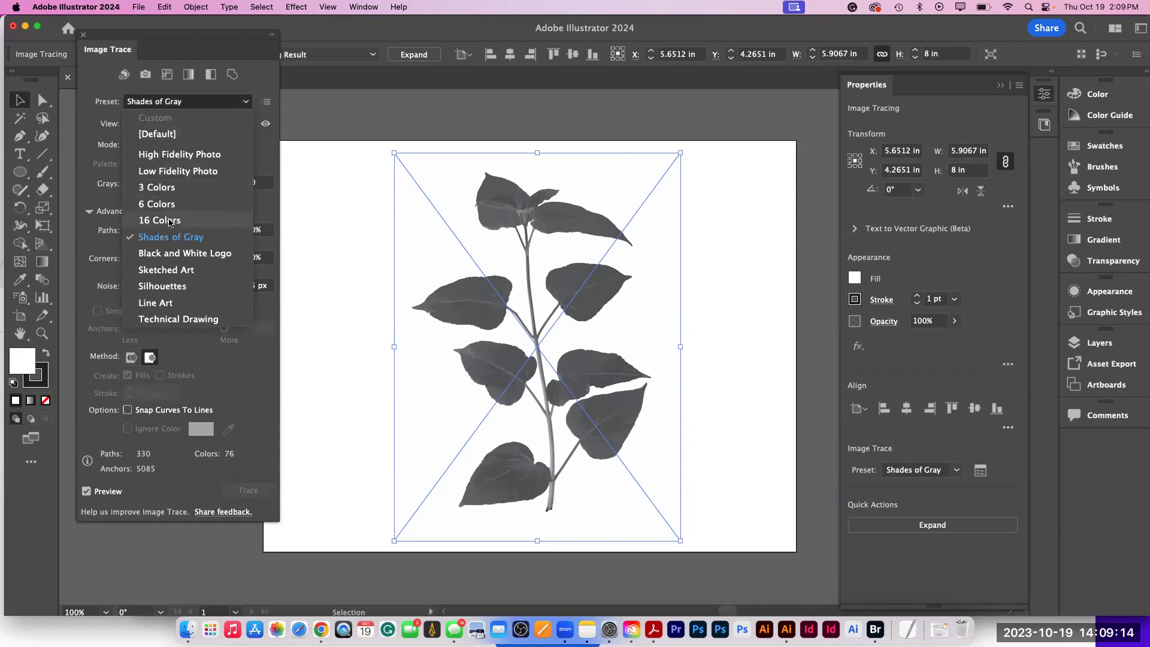
key(Escape)
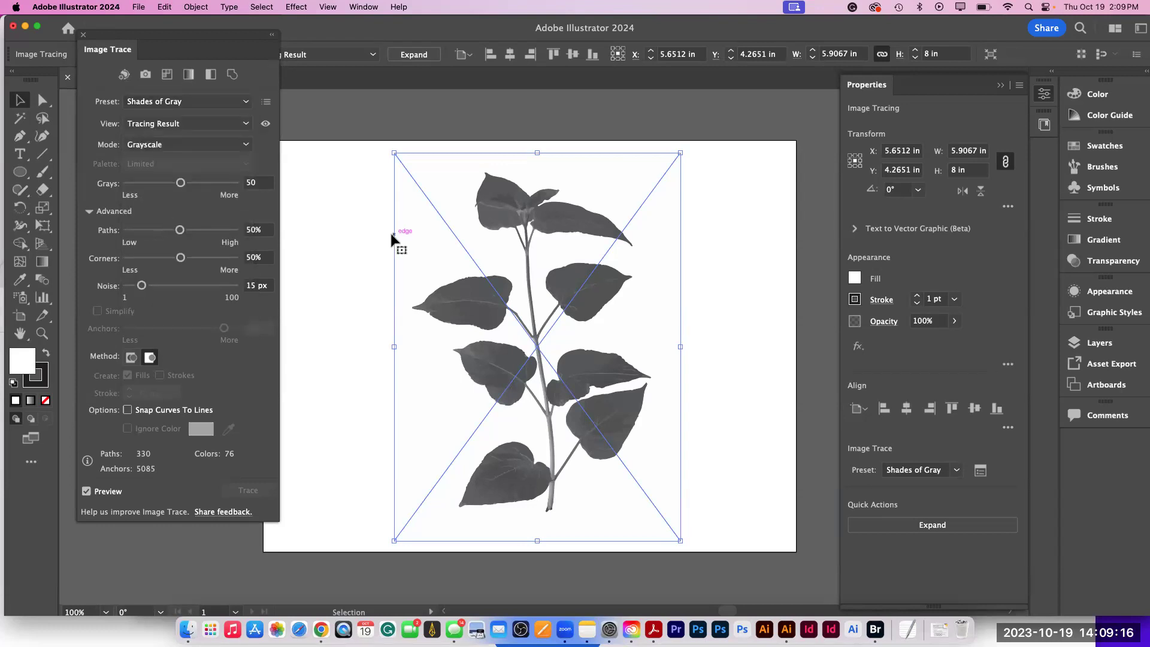
click(239, 109)
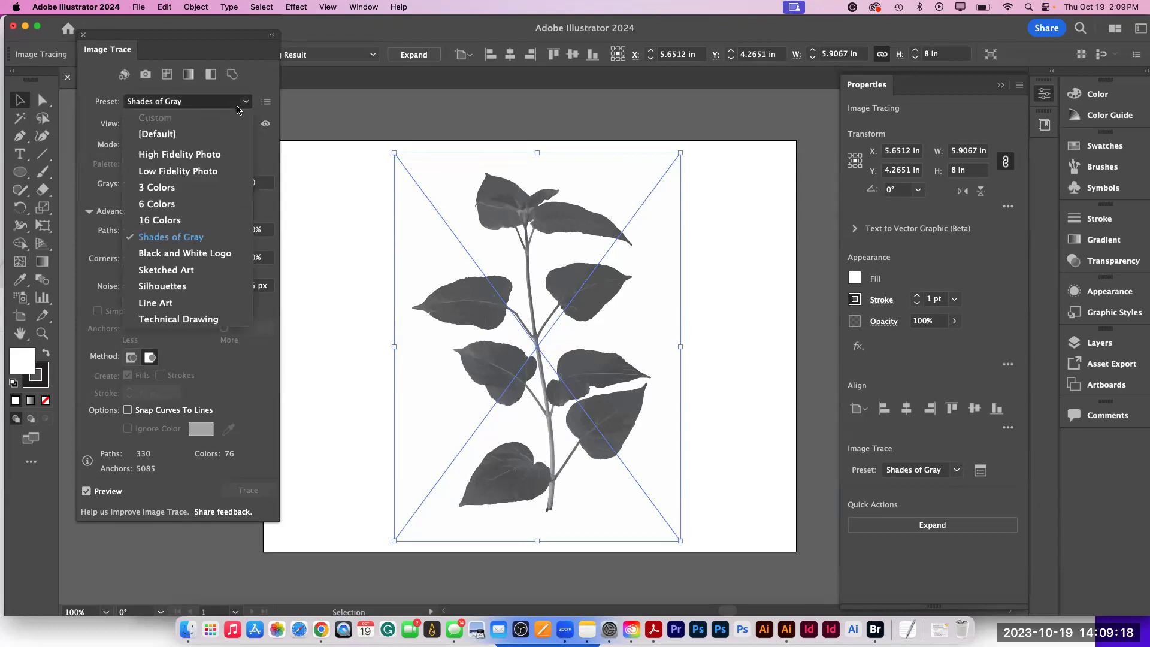
click(168, 220)
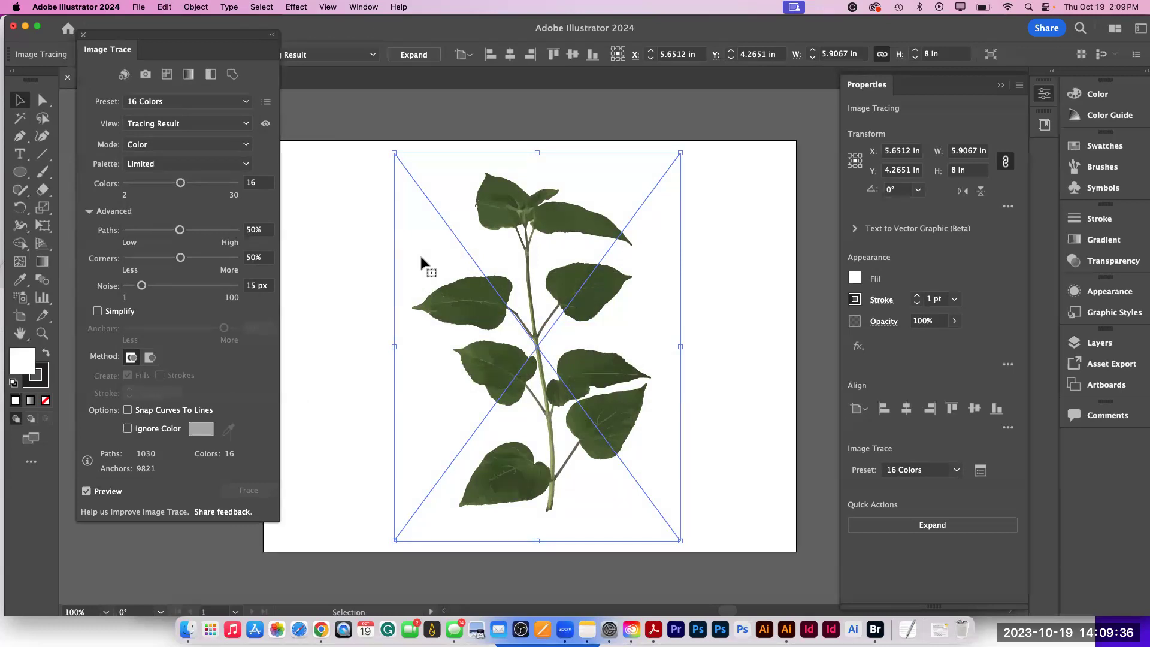
- Turn on Ignore Color to drop white, leaving 1025 paths in 15 colours
scroll(421, 262, right, 1)
scroll(421, 261, up, 1)
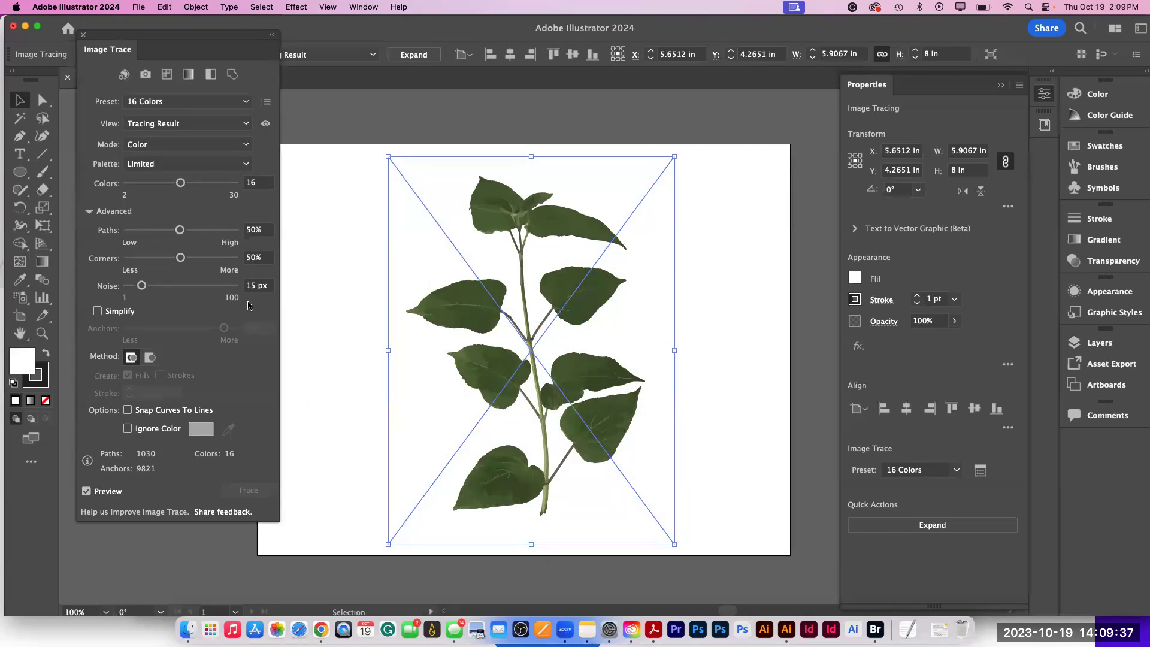
click(128, 429)
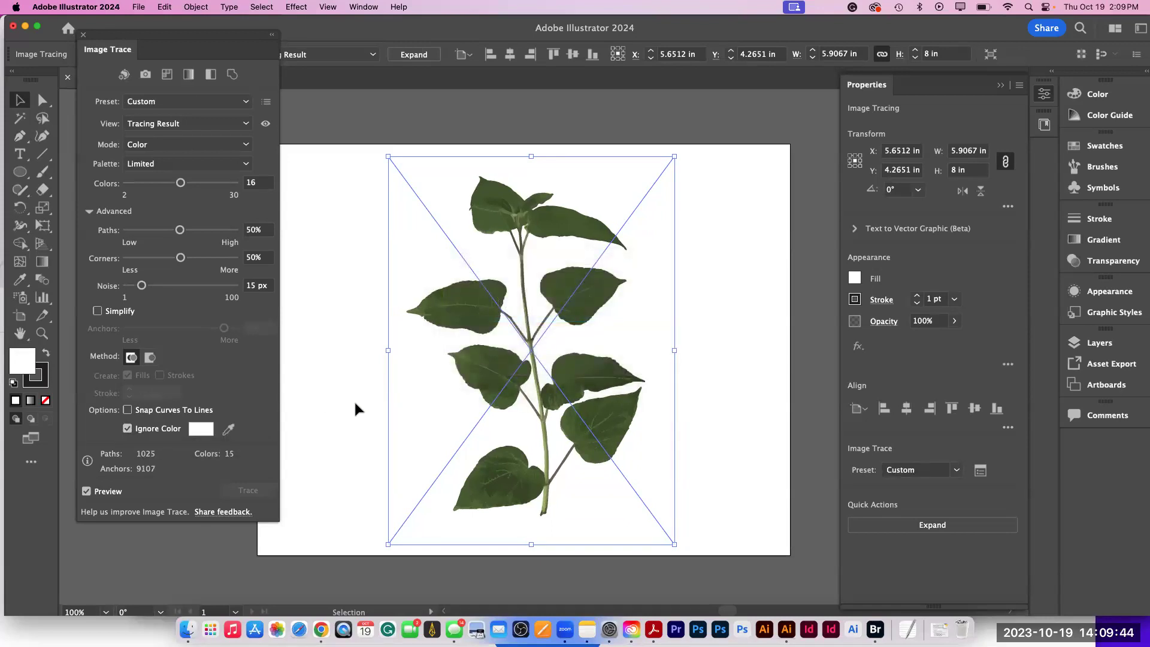
click(359, 121)
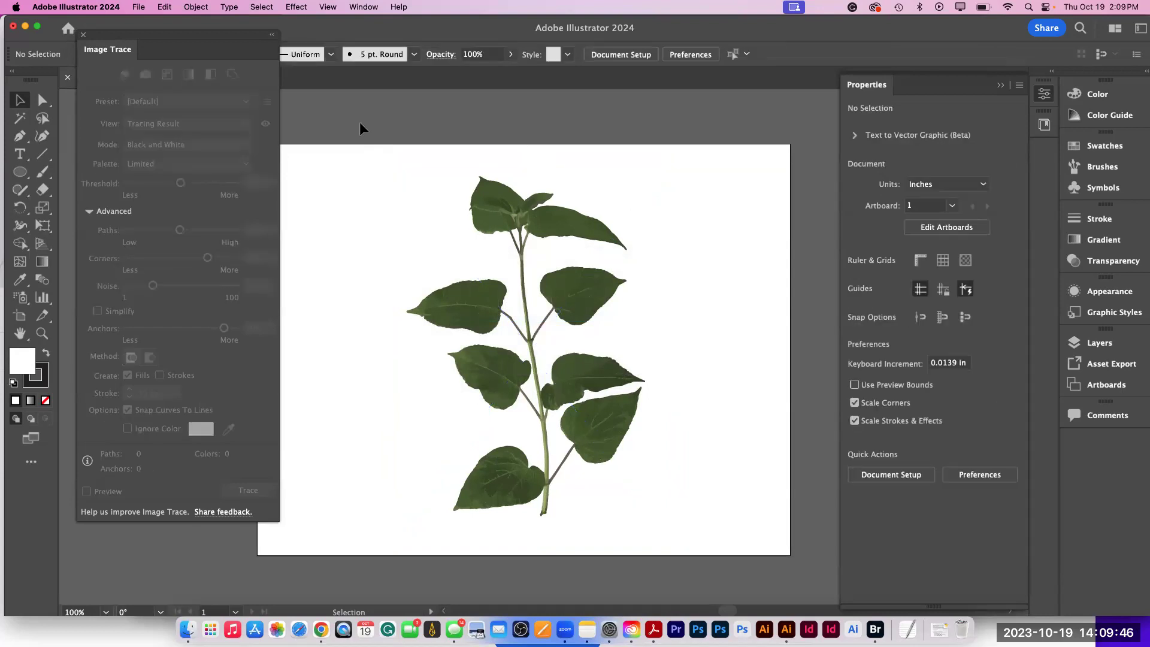
- Show the transparency grid behind the artboard and undo Ignore Color on the traced plant
click(965, 261)
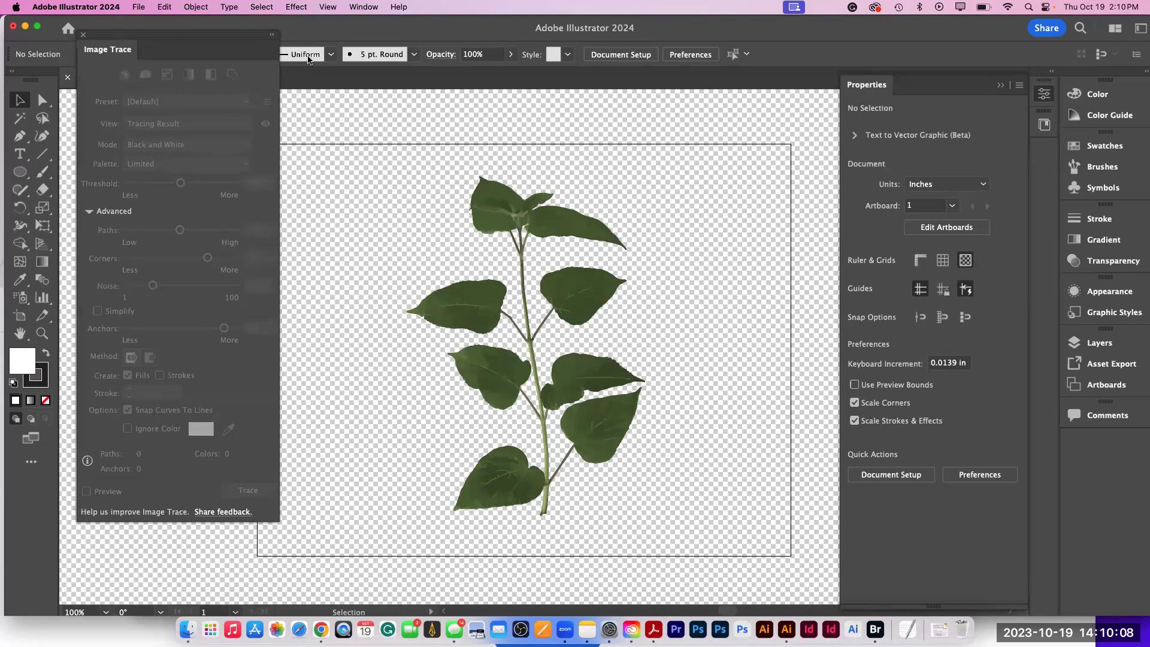
click(320, 8)
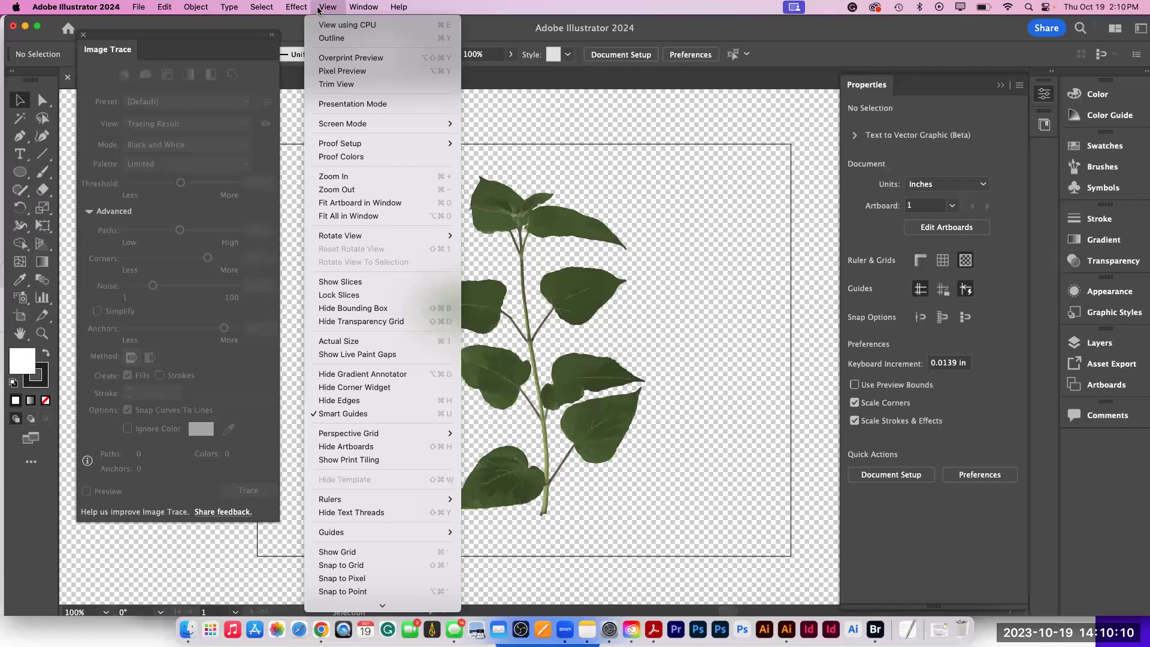
click(326, 324)
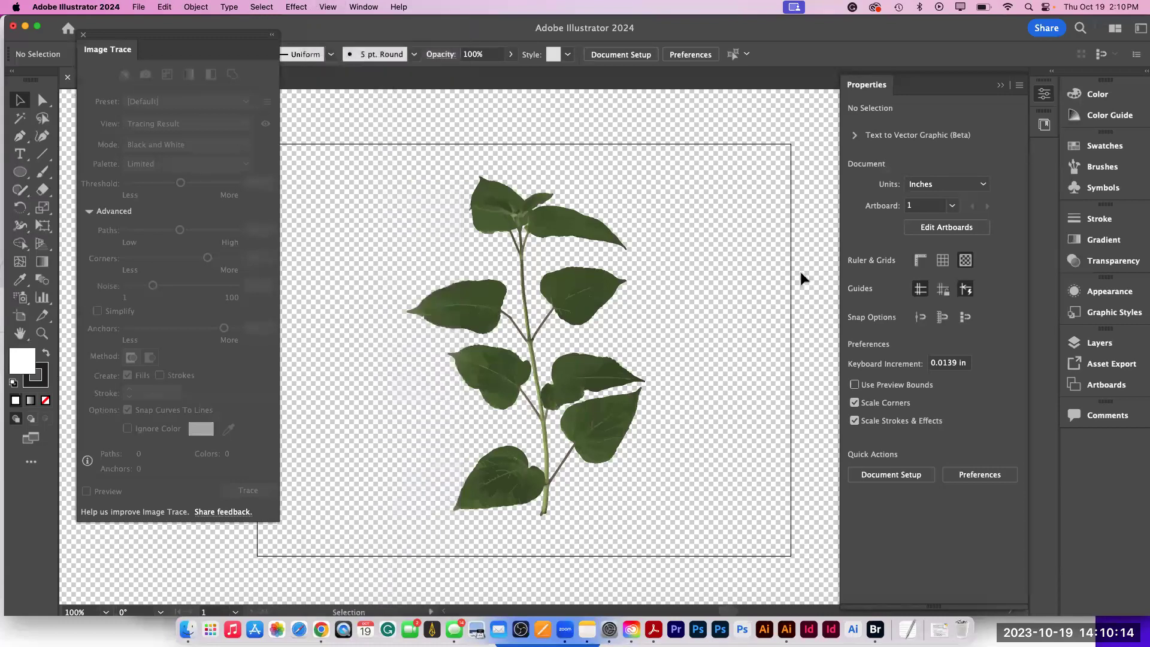
click(572, 269)
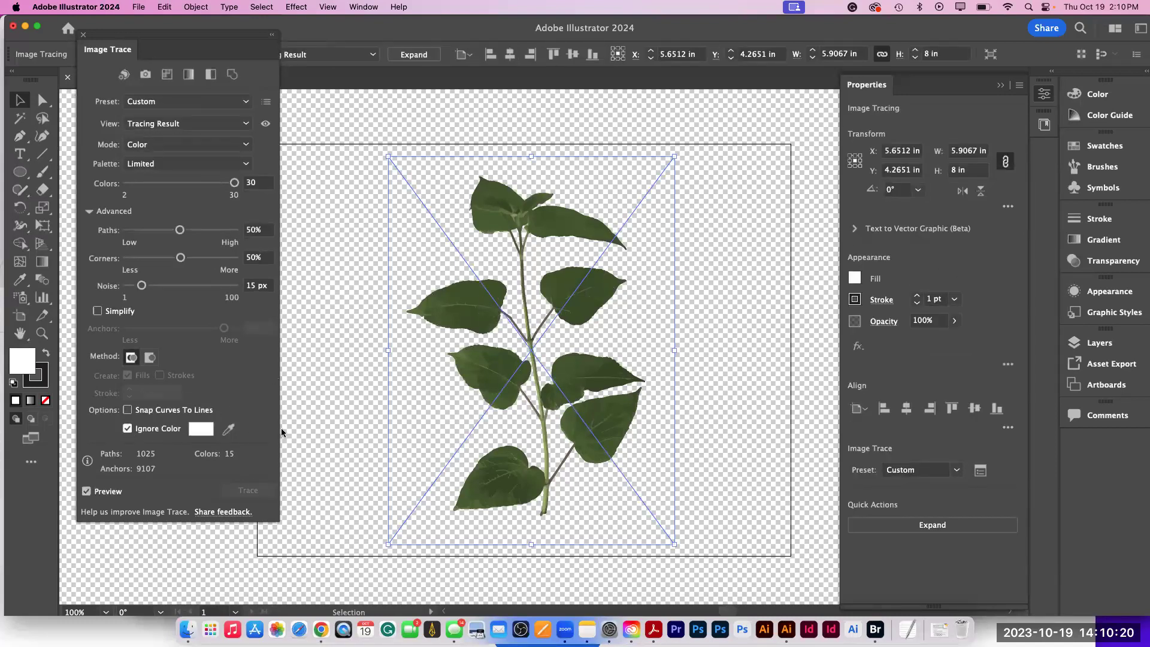
key(space)
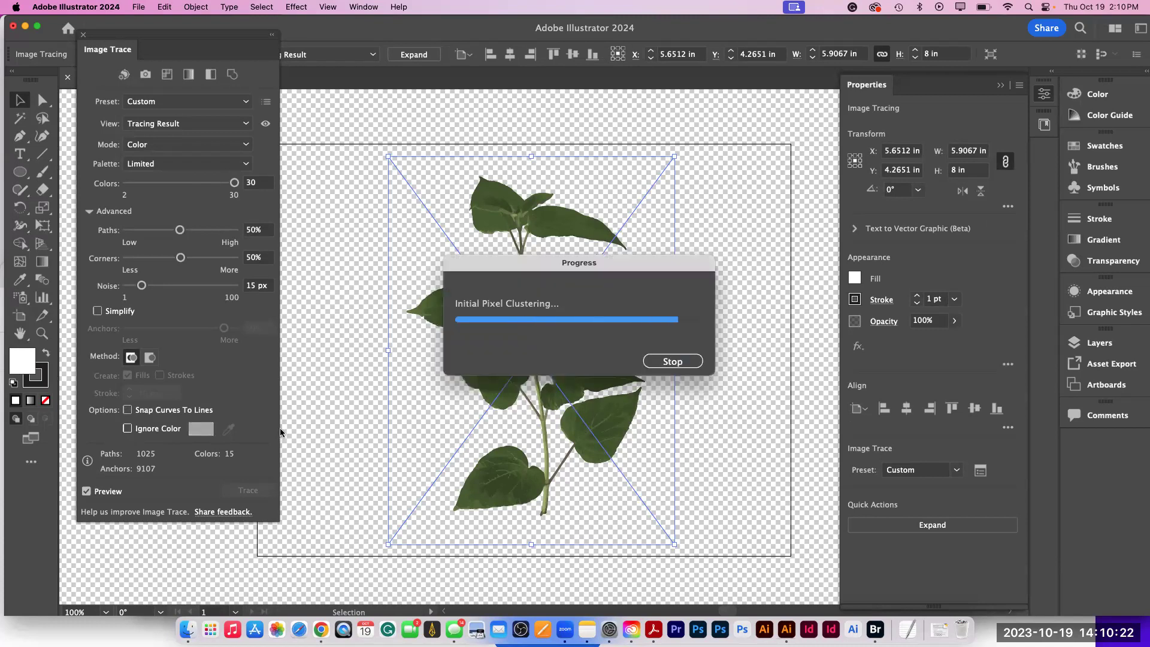
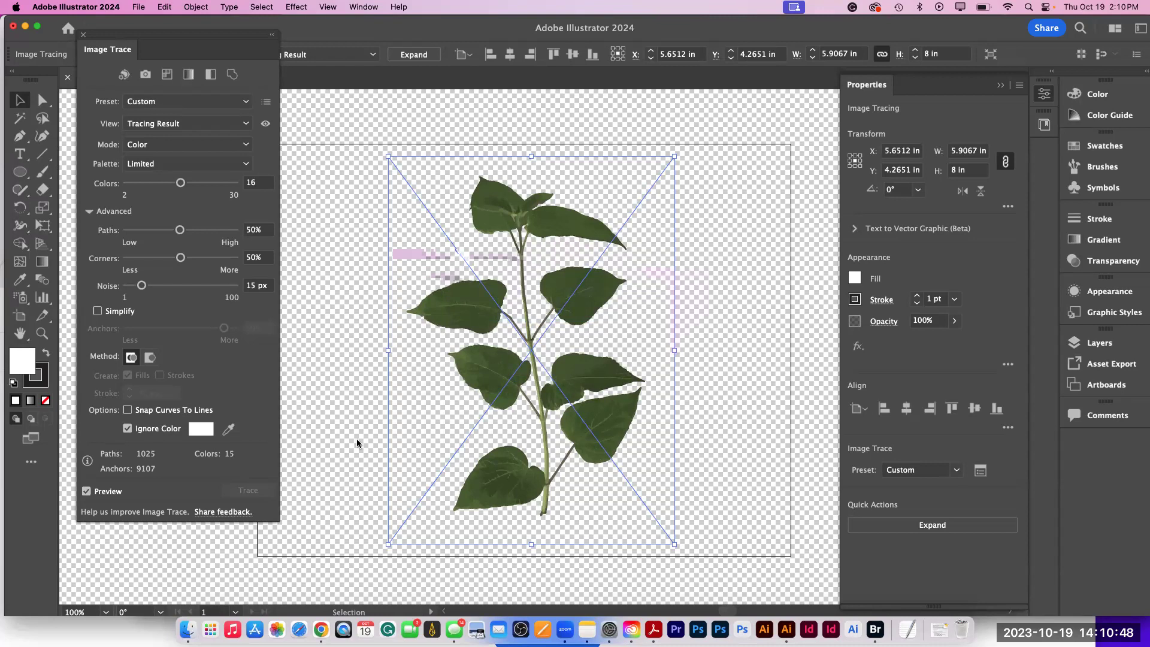
- Lower the trace Corners to 43%, move the Image Trace panel aside, and collapse the Properties panel
drag(180, 257, 173, 258)
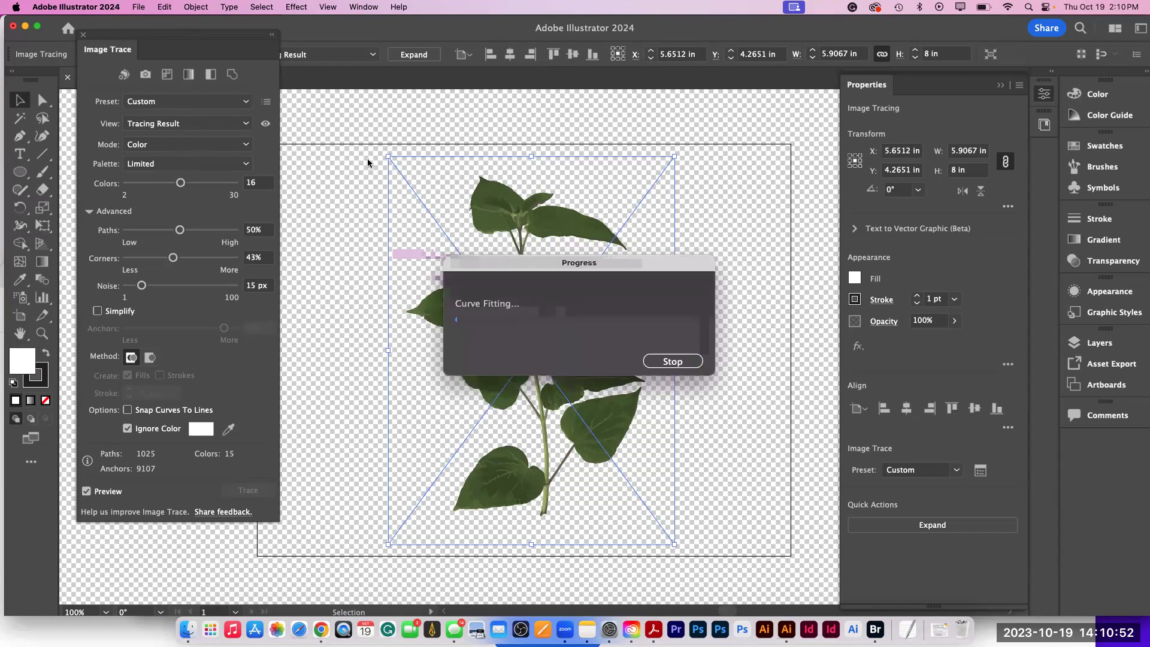
mouse_move(174, 37)
mouse_down()
mouse_move(166, 195)
mouse_move(160, 169)
mouse_up()
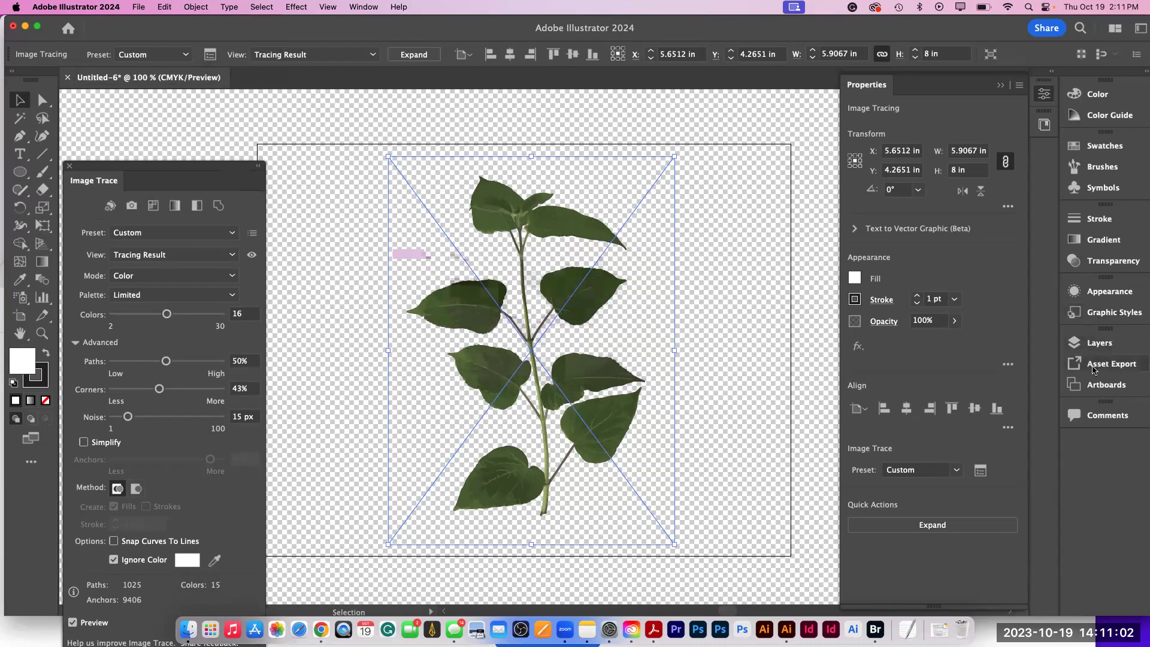
drag(874, 100, 1045, 99)
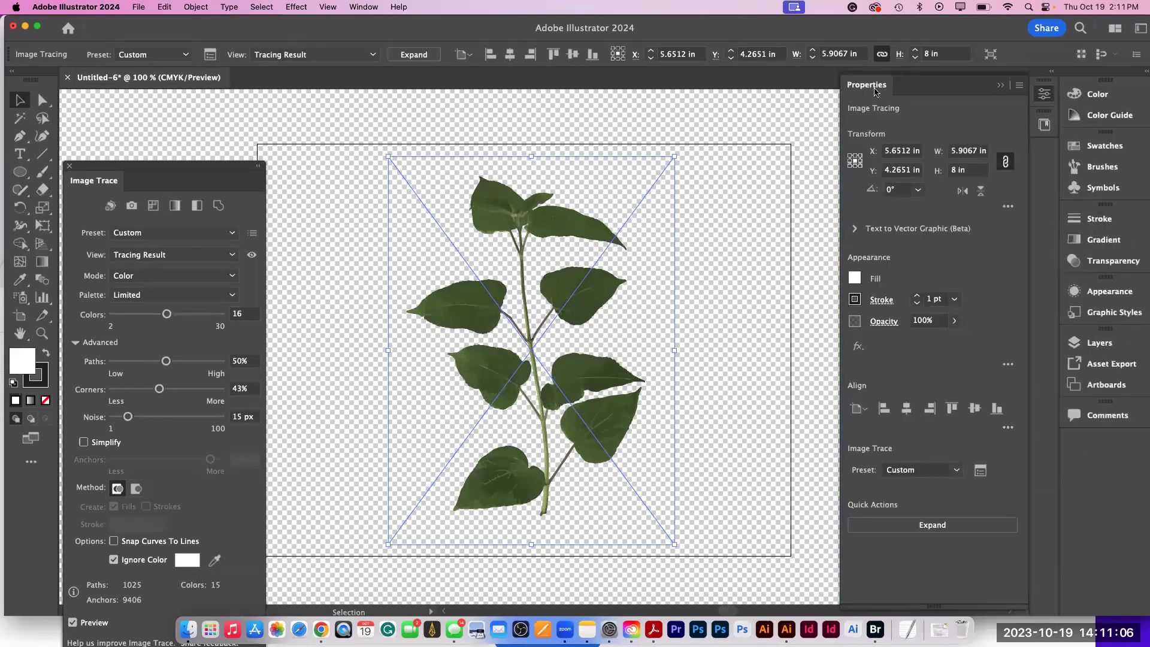
click(874, 90)
click(362, 7)
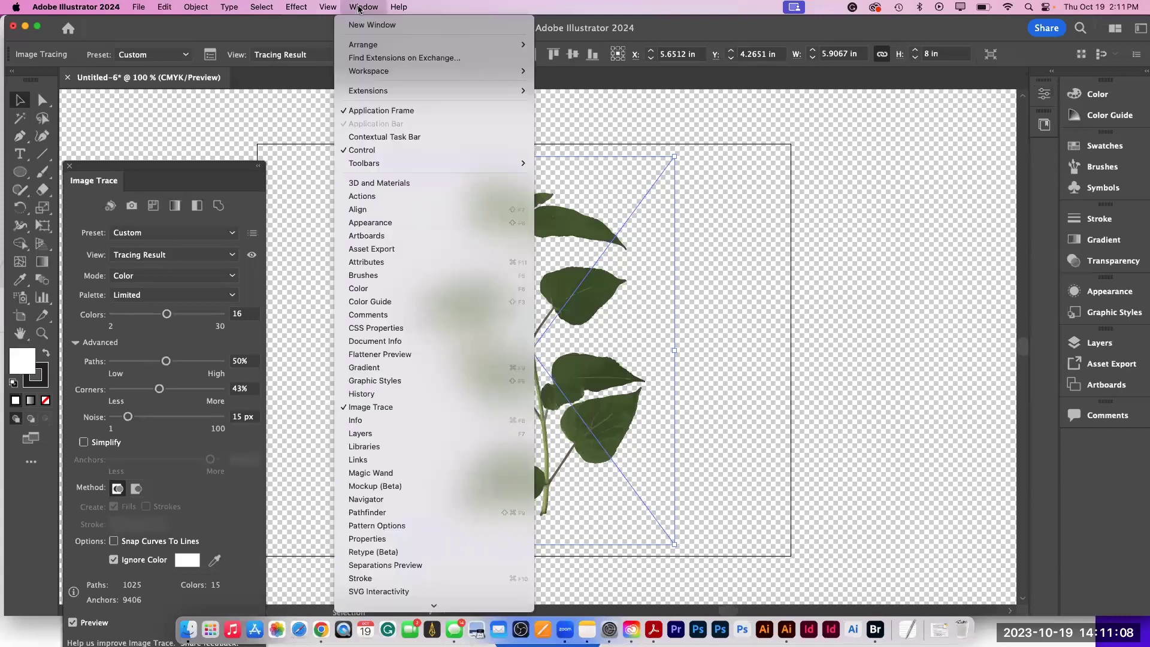
- From the Links panel's flyout, choose Edit In Photoshop for the linked greenleaf_med 2.psd
click(396, 459)
drag(345, 229, 772, 122)
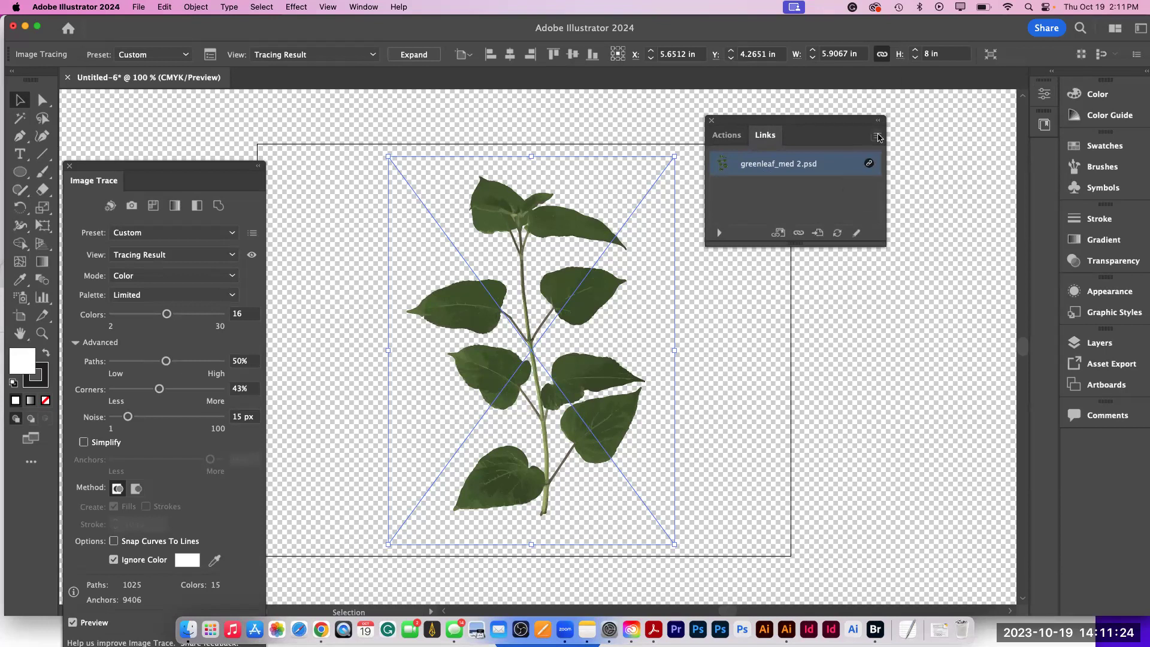
click(878, 138)
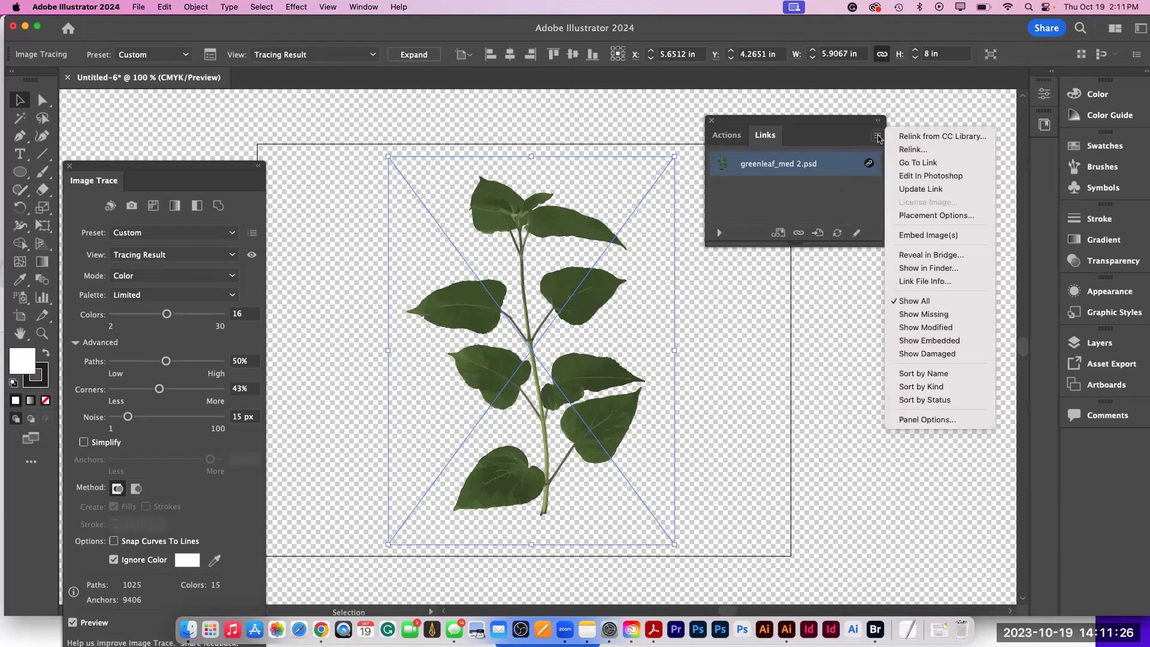
click(906, 179)
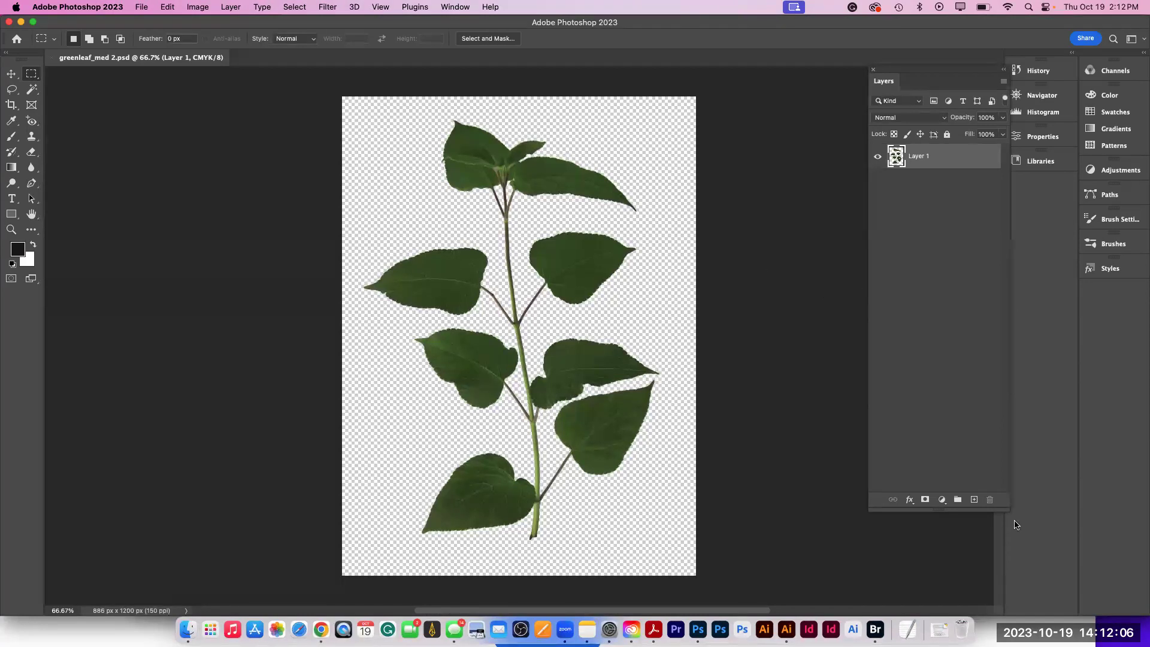
- Colorize the plant crimson with Hue/Saturation (Hue 336, Saturation 82, Lightness +37), save, and return to Illustrator
click(943, 500)
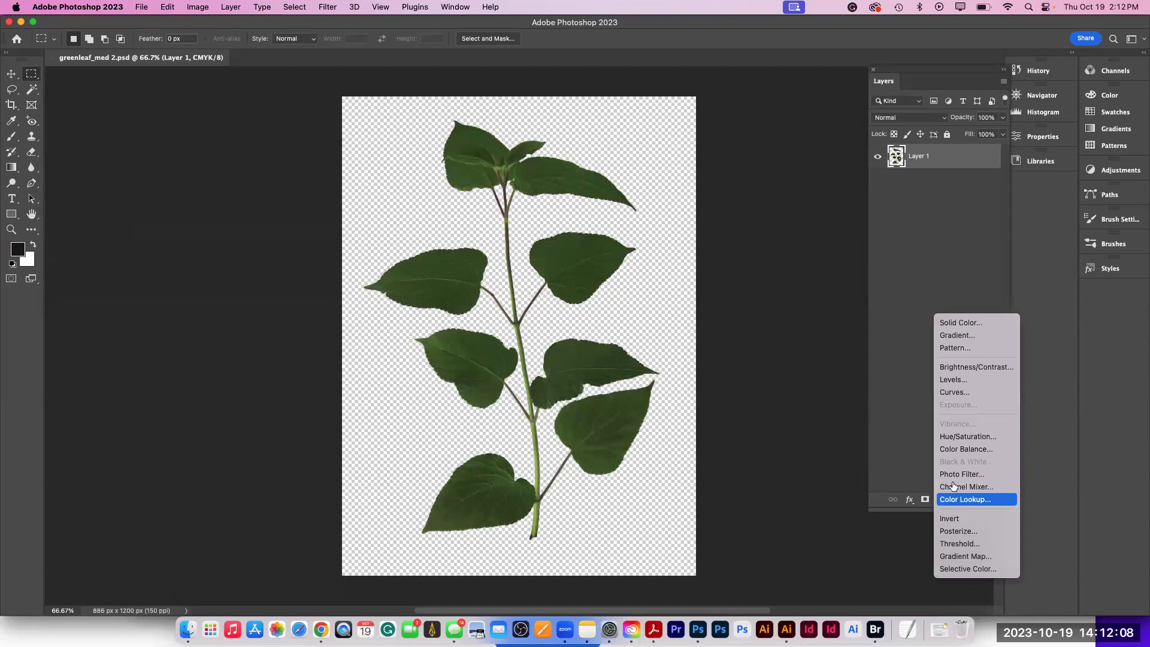
click(971, 438)
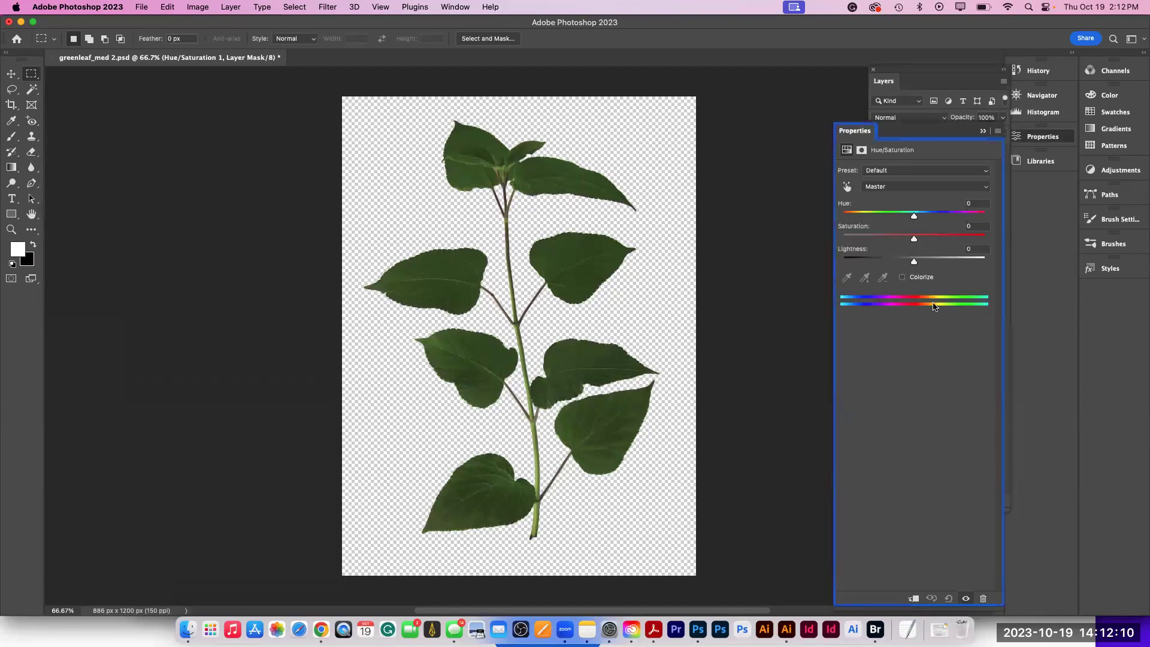
click(902, 278)
drag(925, 214, 952, 216)
drag(878, 239, 976, 215)
drag(915, 261, 940, 261)
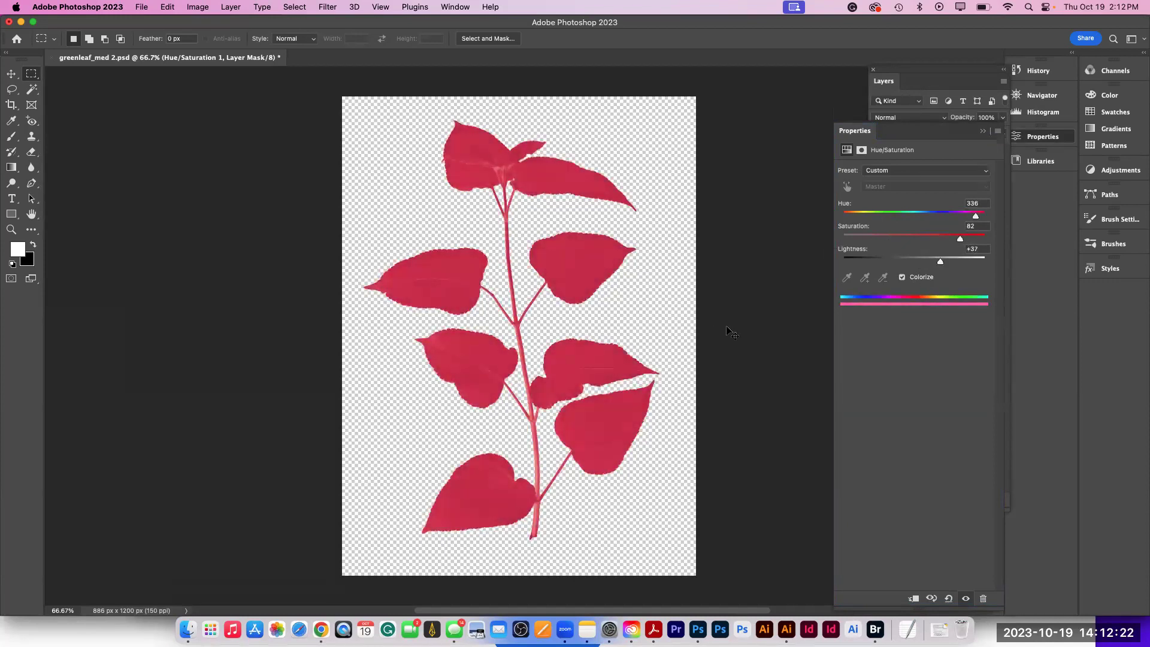
key(super+s)
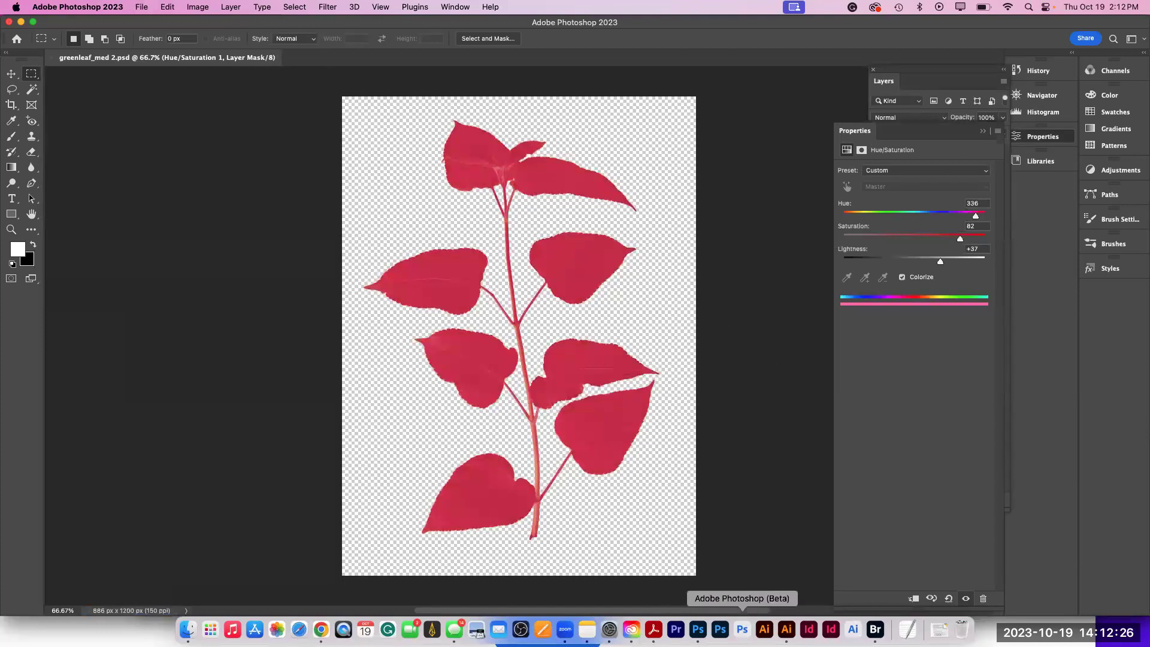
click(787, 629)
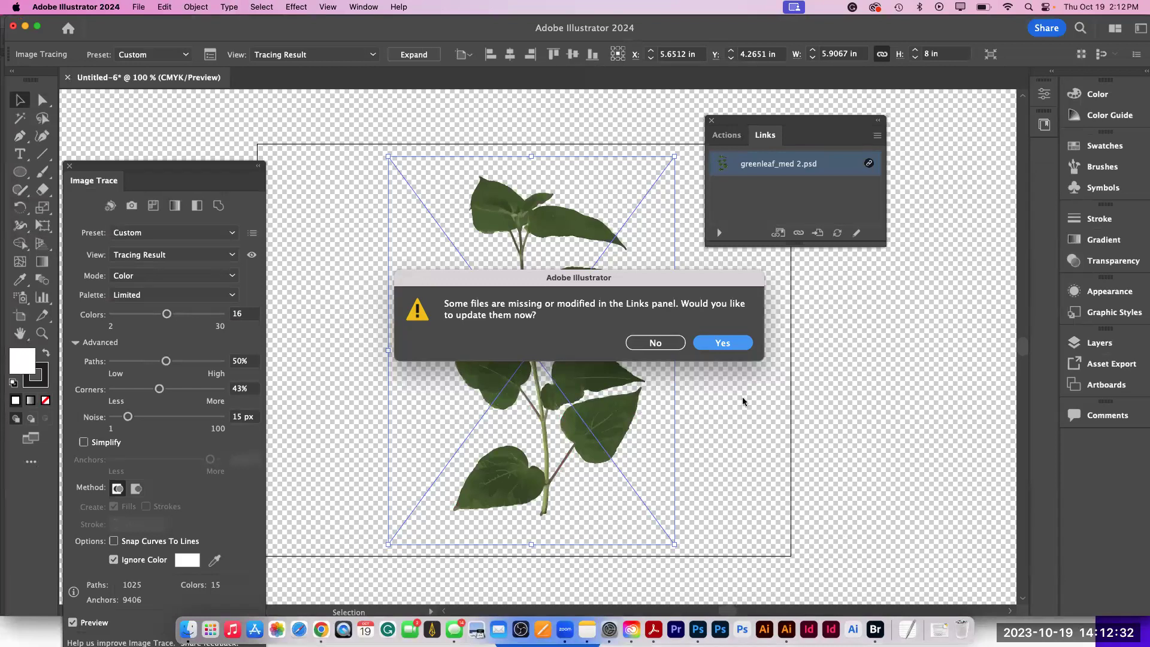
- Accept the modified-link update so the trace turns crimson, then go back to Photoshop
click(712, 349)
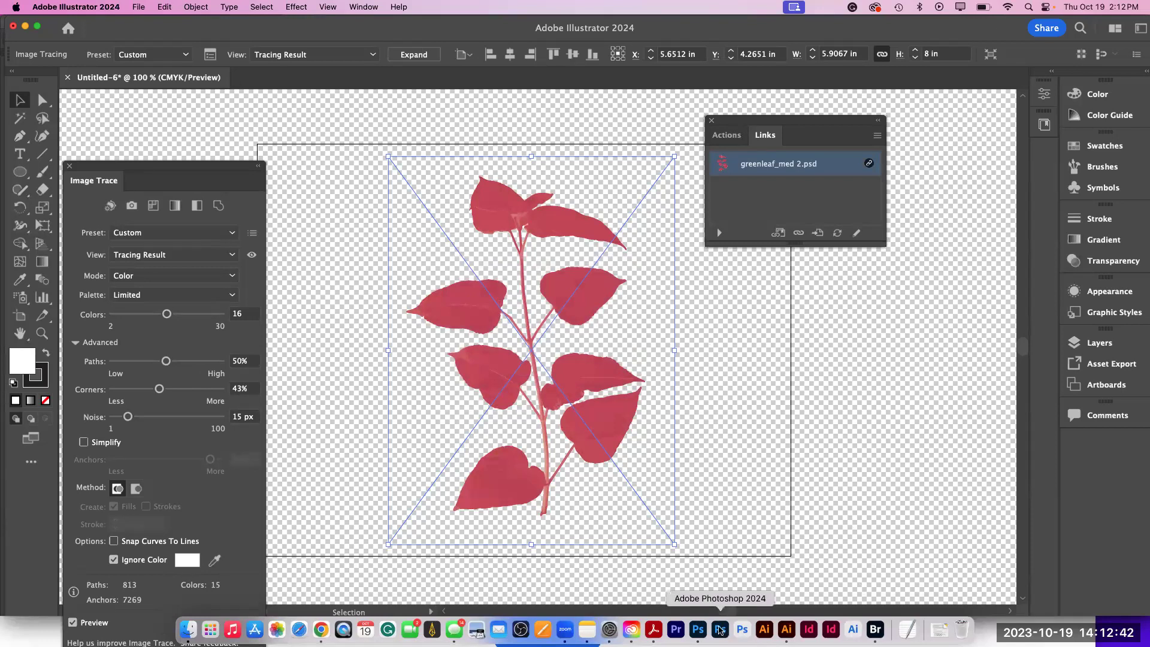
click(698, 629)
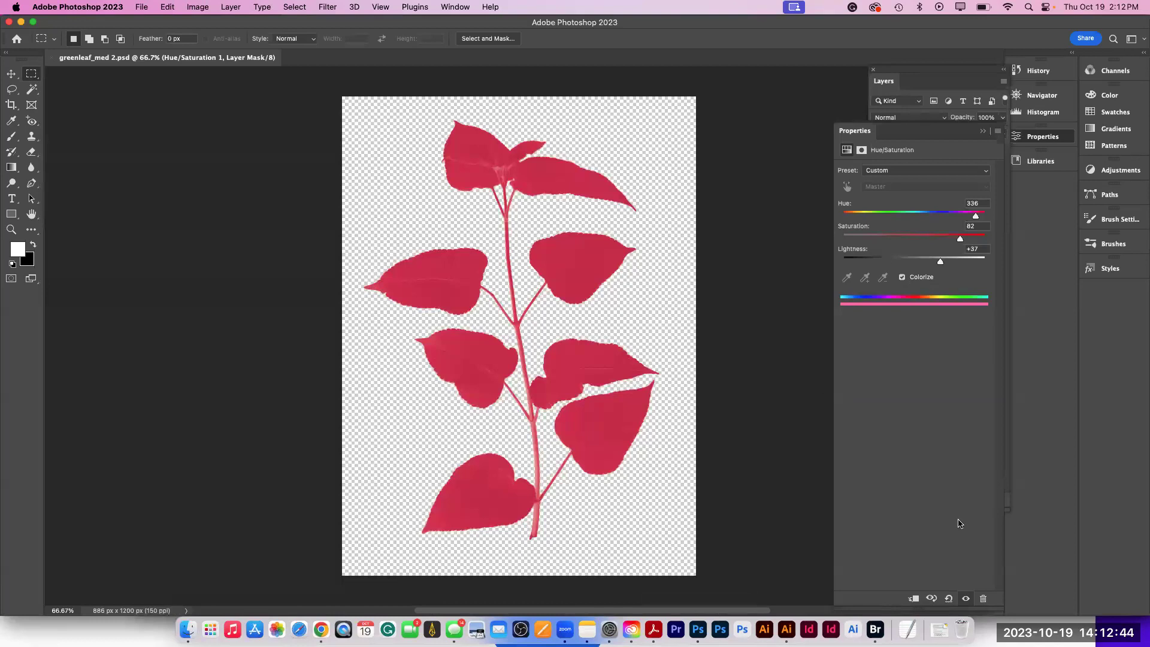
- On a new layer, brush a black squiggle across the crimson plant and save
click(855, 132)
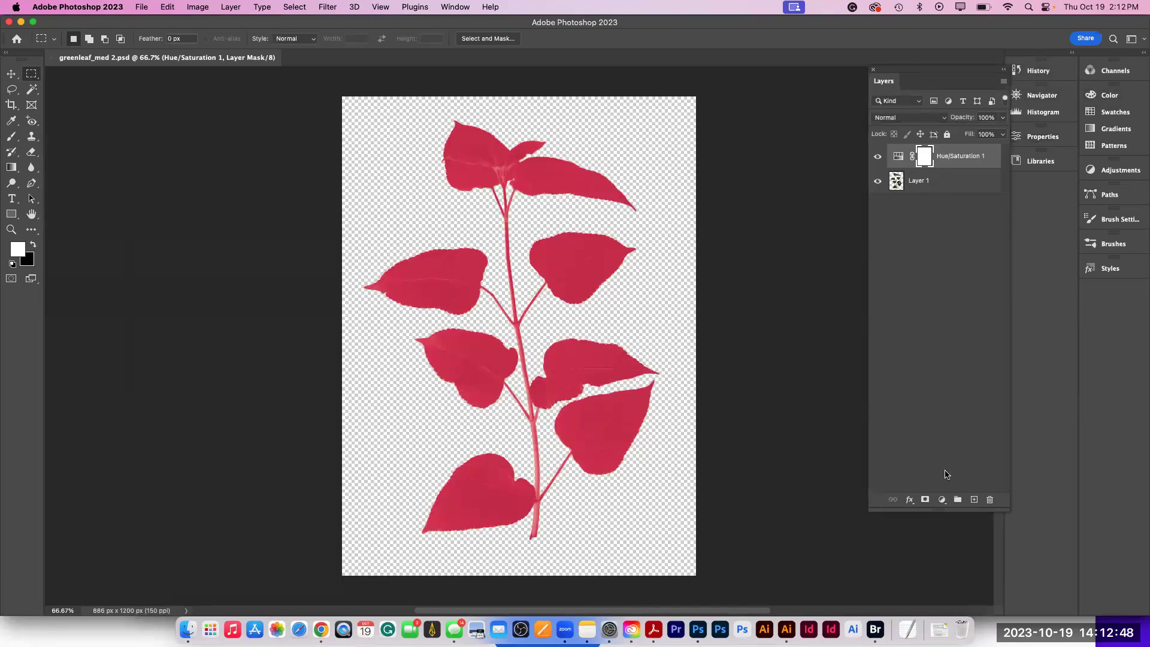
click(975, 500)
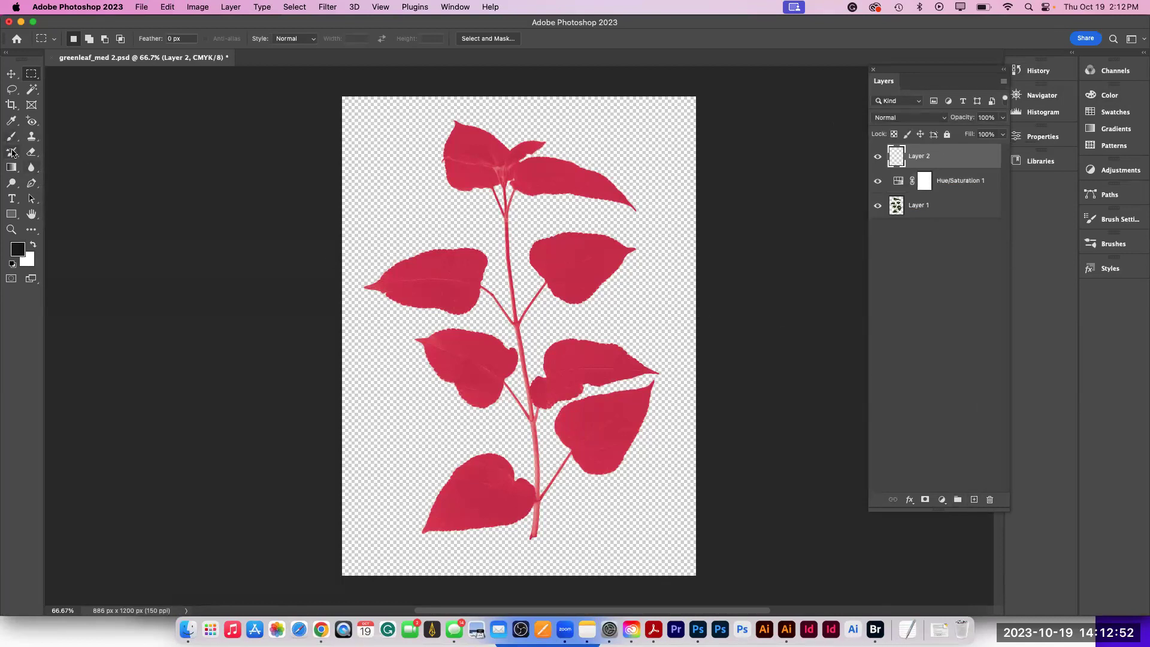
click(12, 137)
mouse_move(404, 189)
mouse_down()
mouse_move(421, 207)
mouse_move(440, 200)
mouse_move(455, 225)
mouse_move(484, 215)
mouse_move(523, 232)
mouse_move(508, 274)
mouse_move(418, 342)
mouse_move(417, 398)
mouse_move(495, 399)
mouse_move(575, 336)
mouse_move(631, 345)
mouse_move(667, 403)
mouse_move(636, 460)
mouse_move(444, 447)
mouse_move(401, 483)
mouse_up()
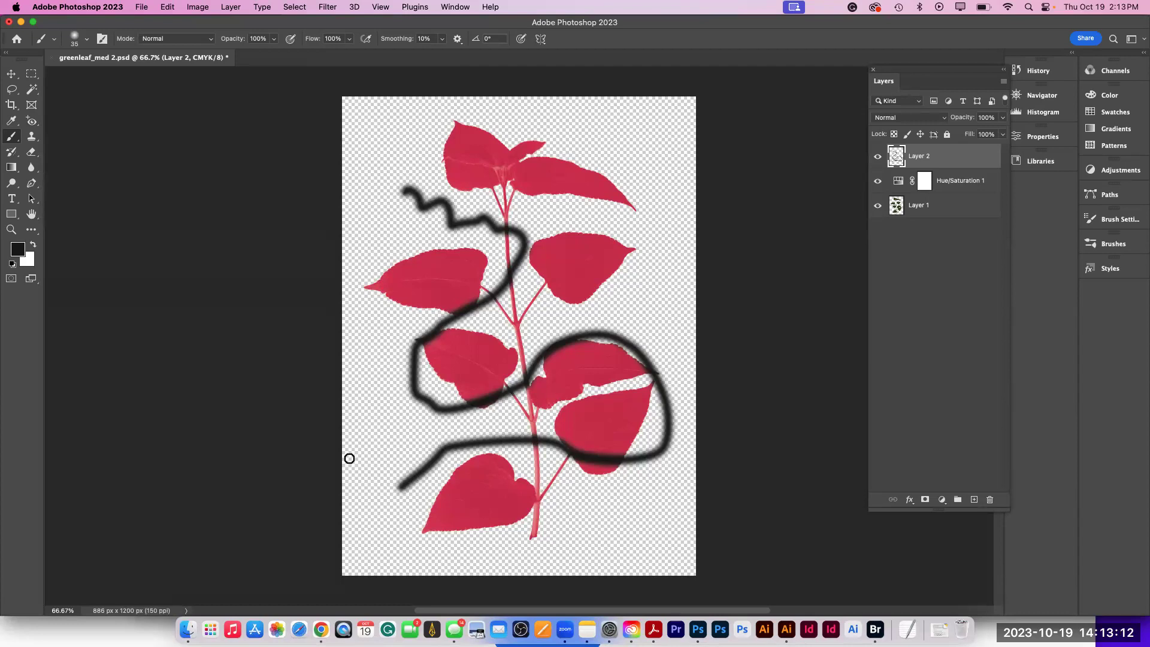
key(super+s)
- Update the link in Illustrator to bring in the squiggle, then expand the trace into paths
click(786, 628)
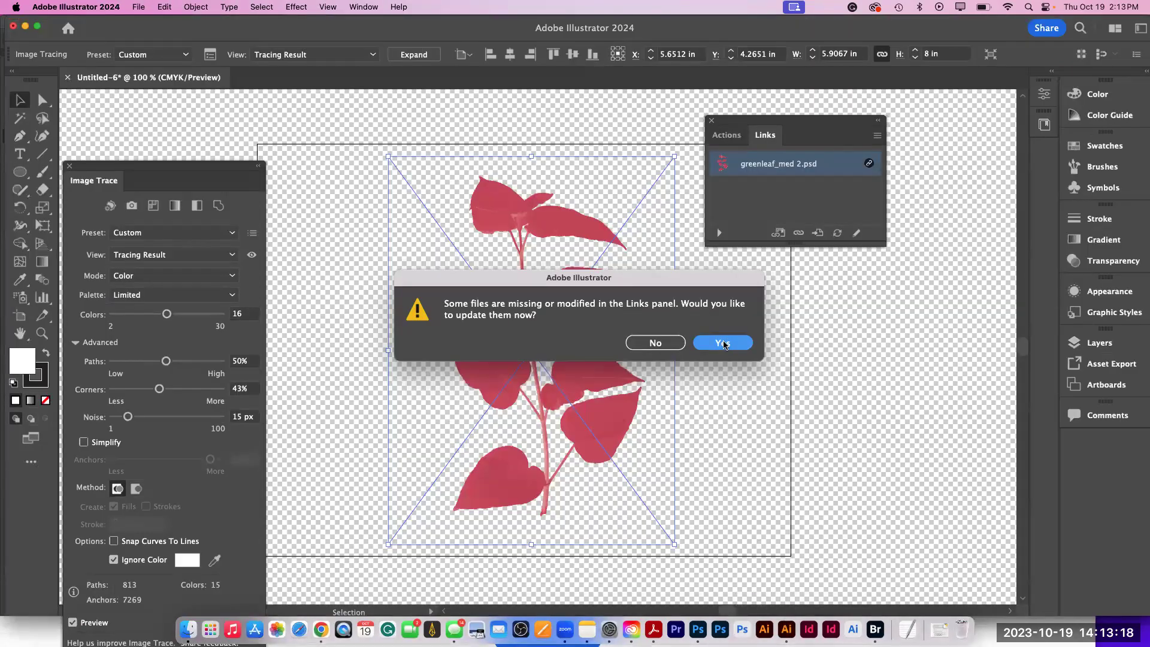
click(724, 344)
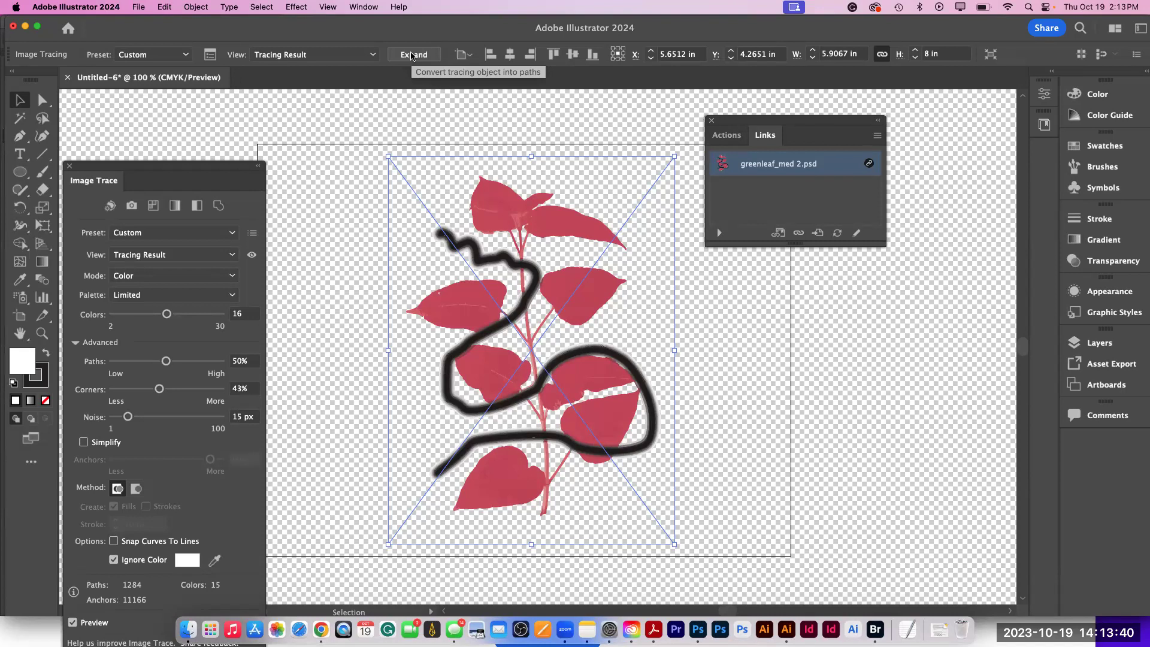
click(413, 54)
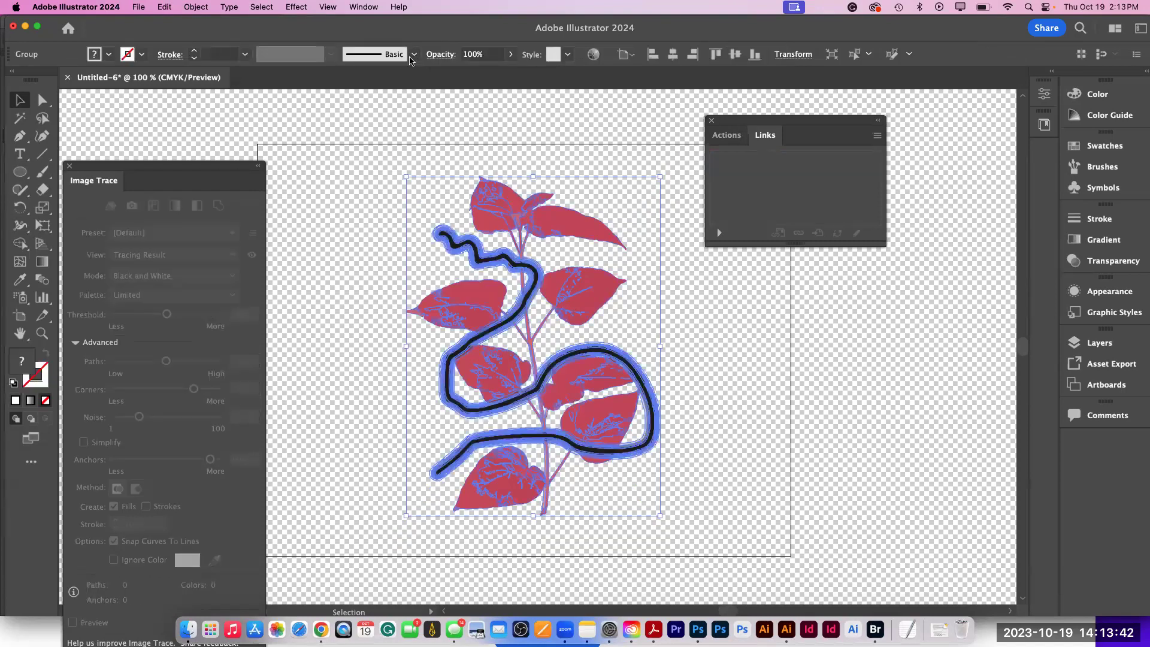
- Dock the Image Trace panel and isolate a single path inside the expanded plant group
drag(152, 160, 156, 99)
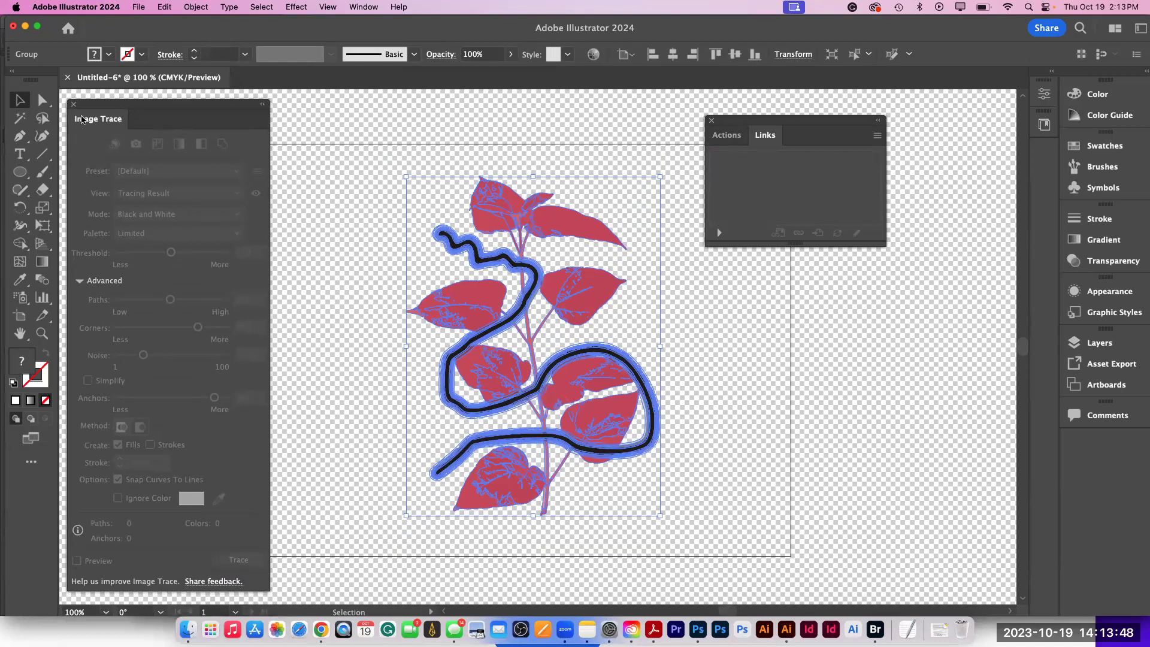
mouse_move(81, 119)
mouse_down()
mouse_move(964, 215)
mouse_move(1086, 213)
mouse_up()
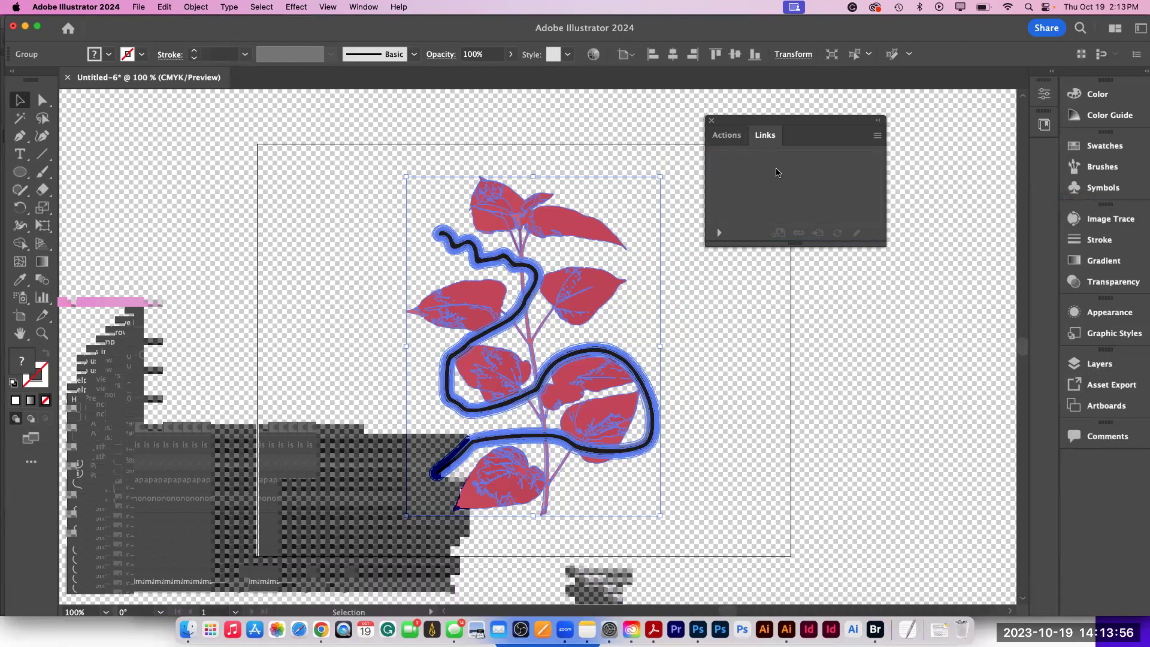
click(717, 271)
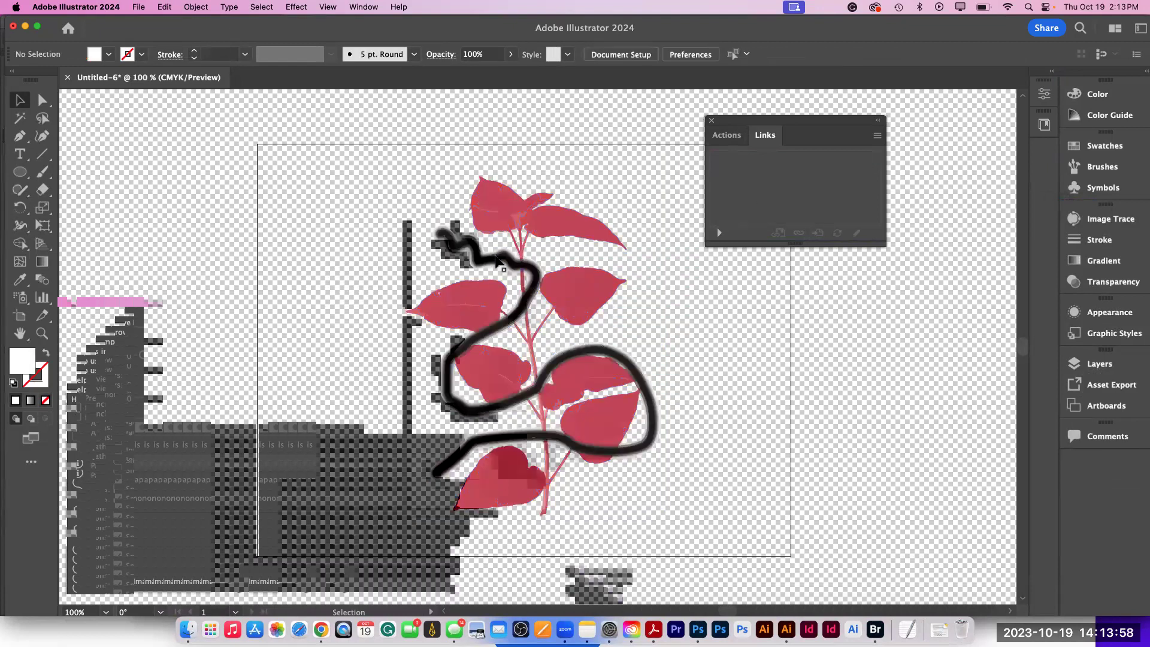
click(495, 206)
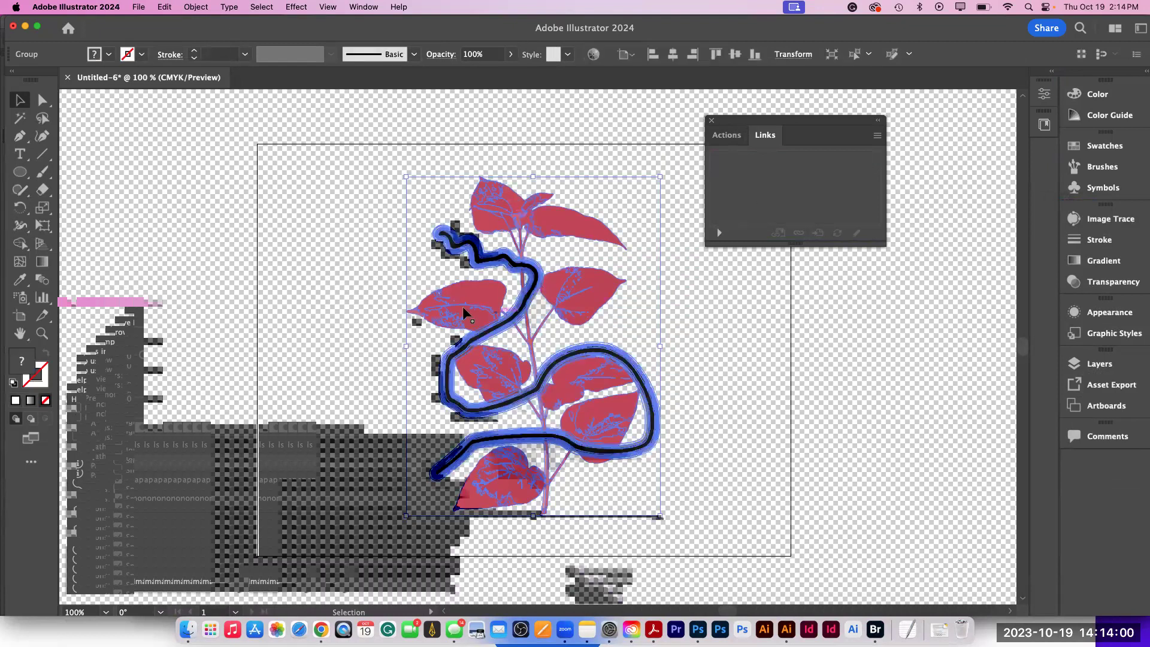
double_click(469, 292)
double_click(469, 293)
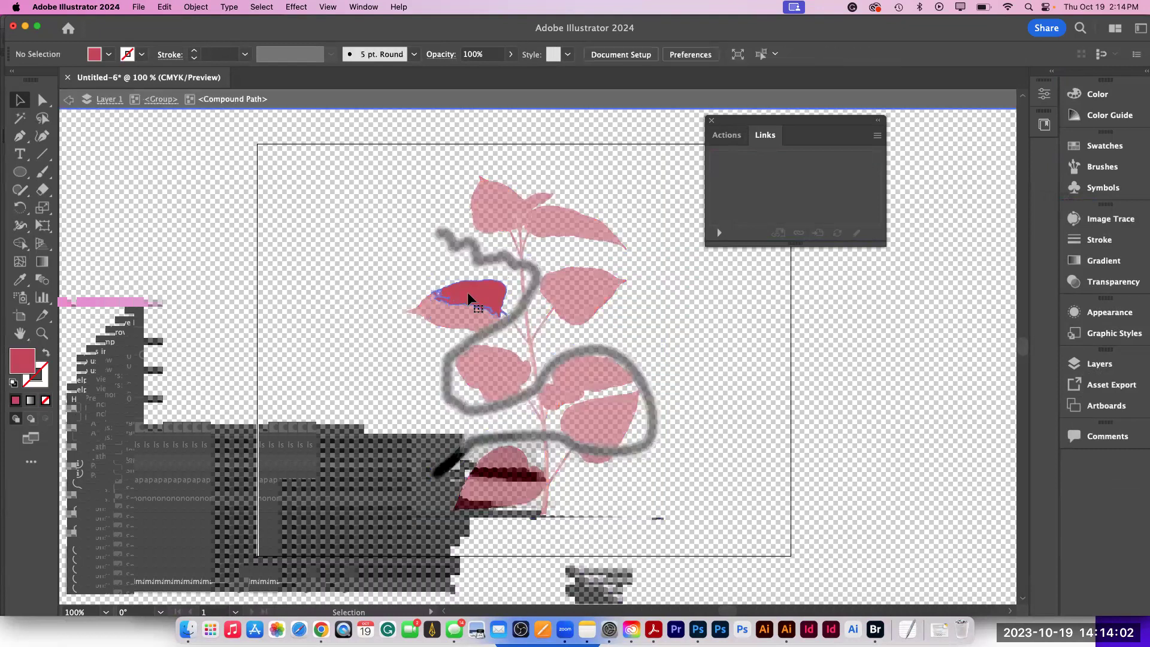
click(468, 293)
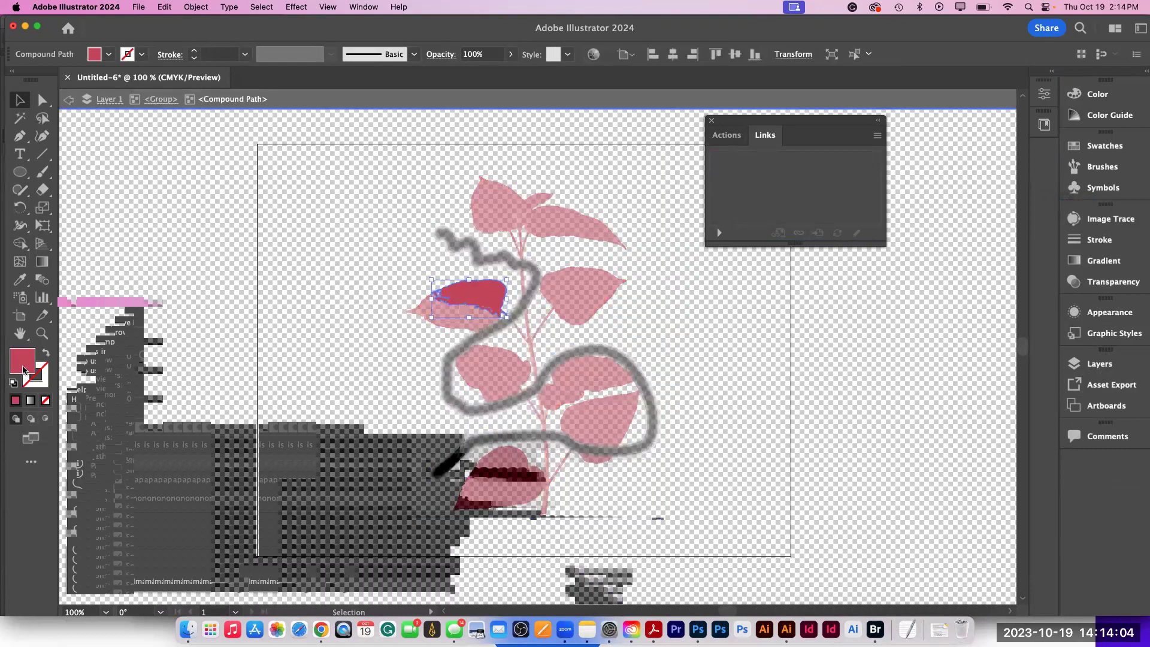
- Fill the selected path with pasted hex color 41CE3A and leave isolation mode
double_click(24, 369)
text(41CE3A)
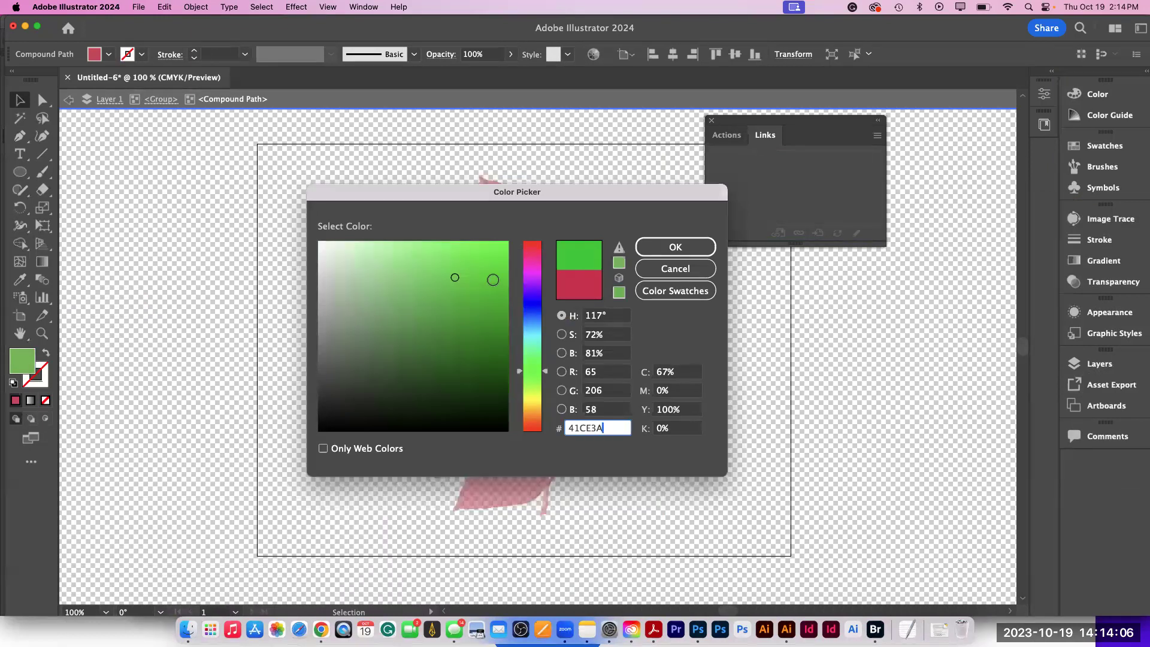
click(650, 248)
double_click(172, 372)
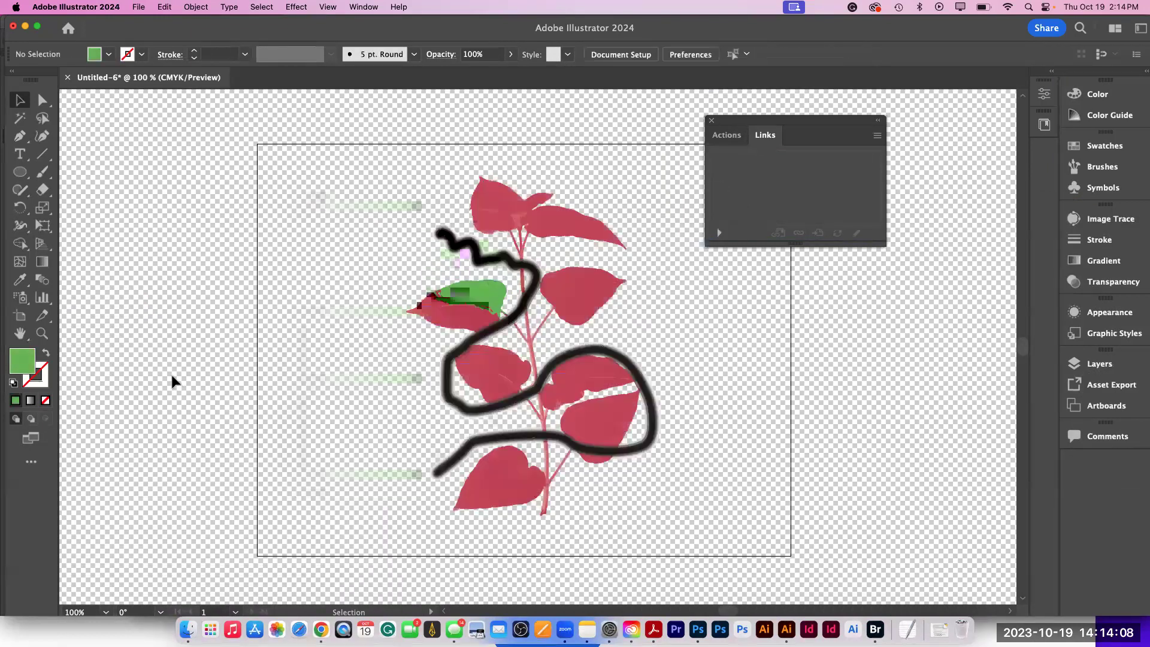
- Re-enter the traced group and select the small black squiggle at its top
click(481, 259)
double_click(481, 259)
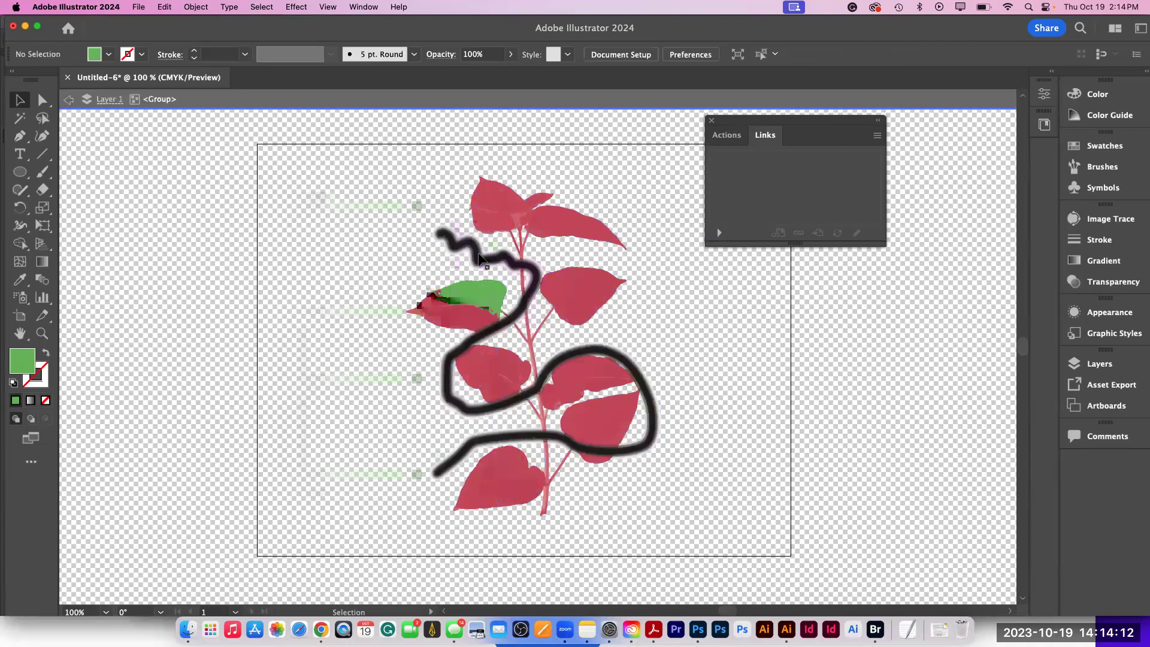
click(481, 257)
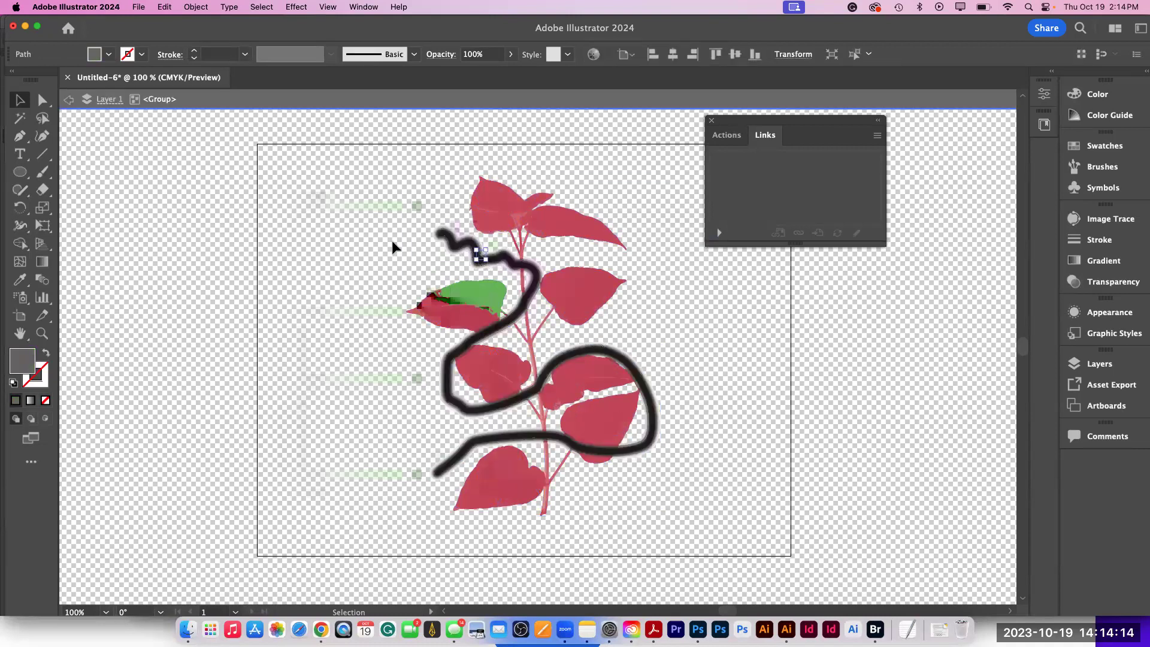
click(451, 242)
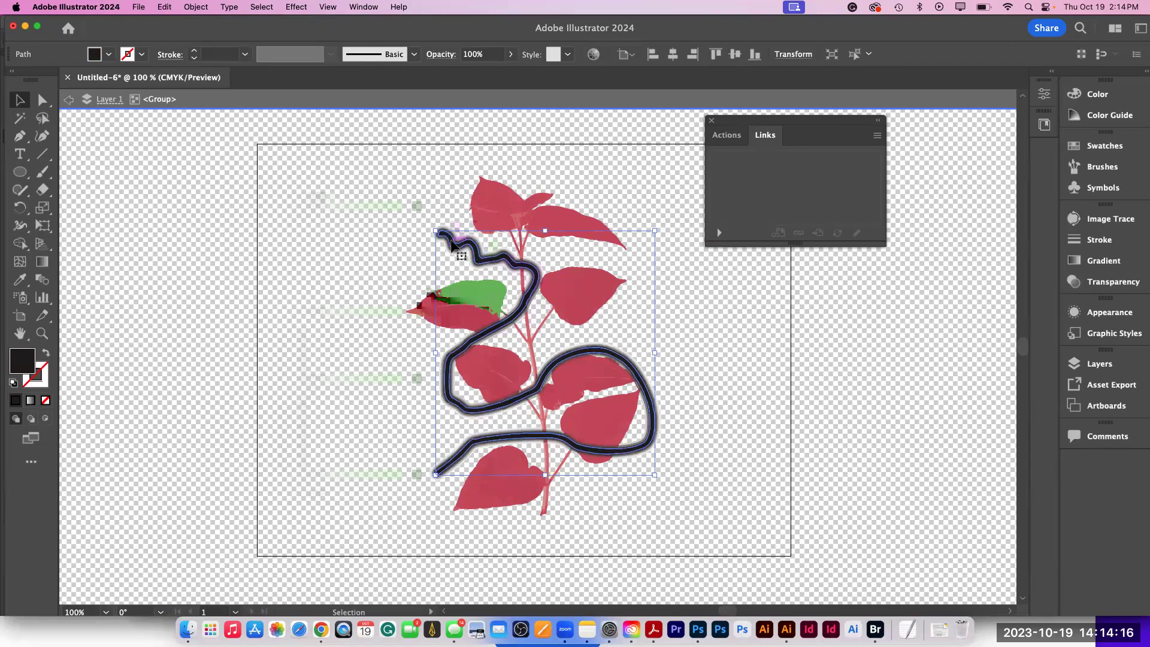
click(452, 244)
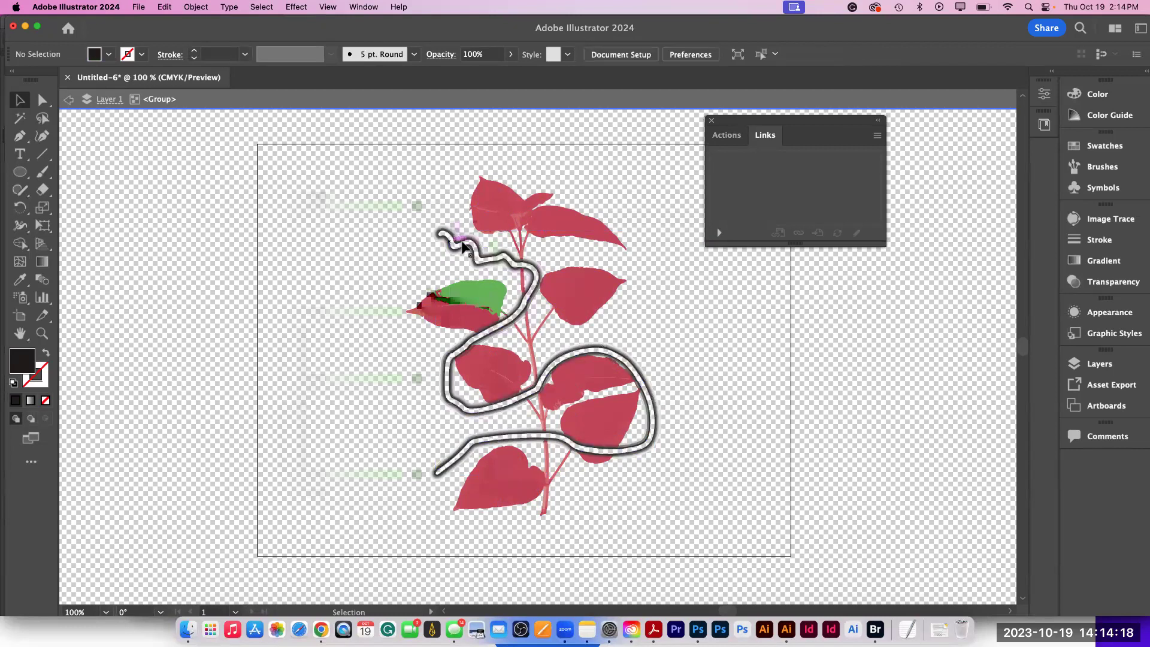
click(454, 234)
click(432, 257)
click(445, 258)
- Lasso and delete the upper leaf and squiggle anchor points, then hide the transparency grid
click(42, 118)
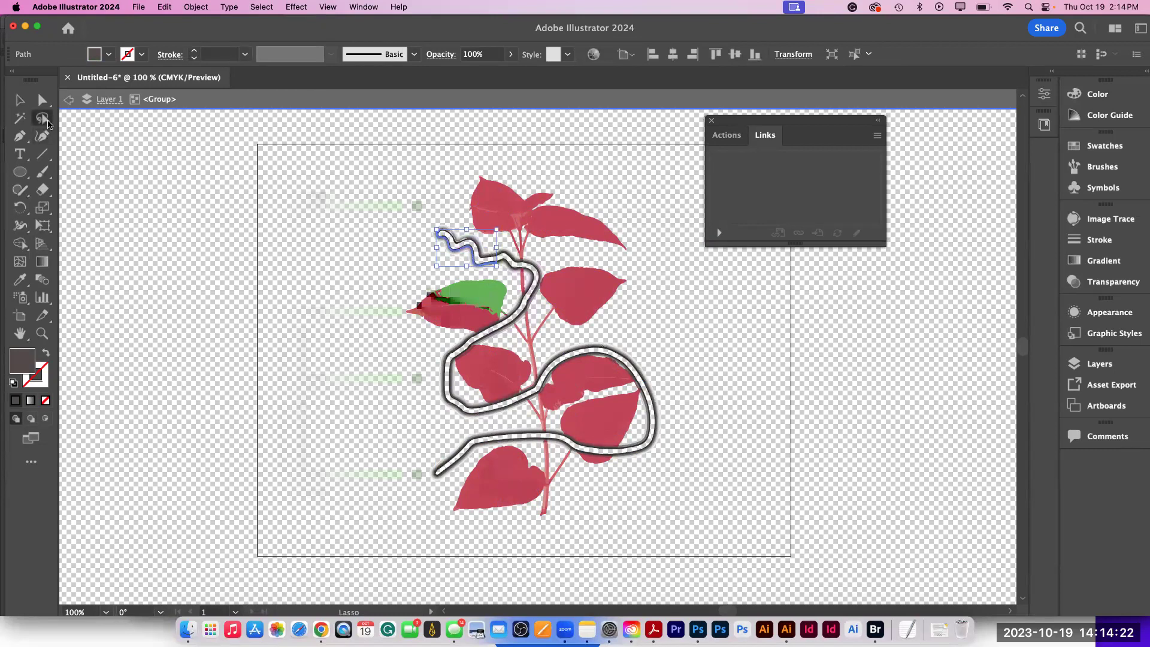
mouse_move(368, 211)
mouse_down()
mouse_move(449, 214)
mouse_move(472, 237)
mouse_move(435, 263)
mouse_move(354, 265)
mouse_up()
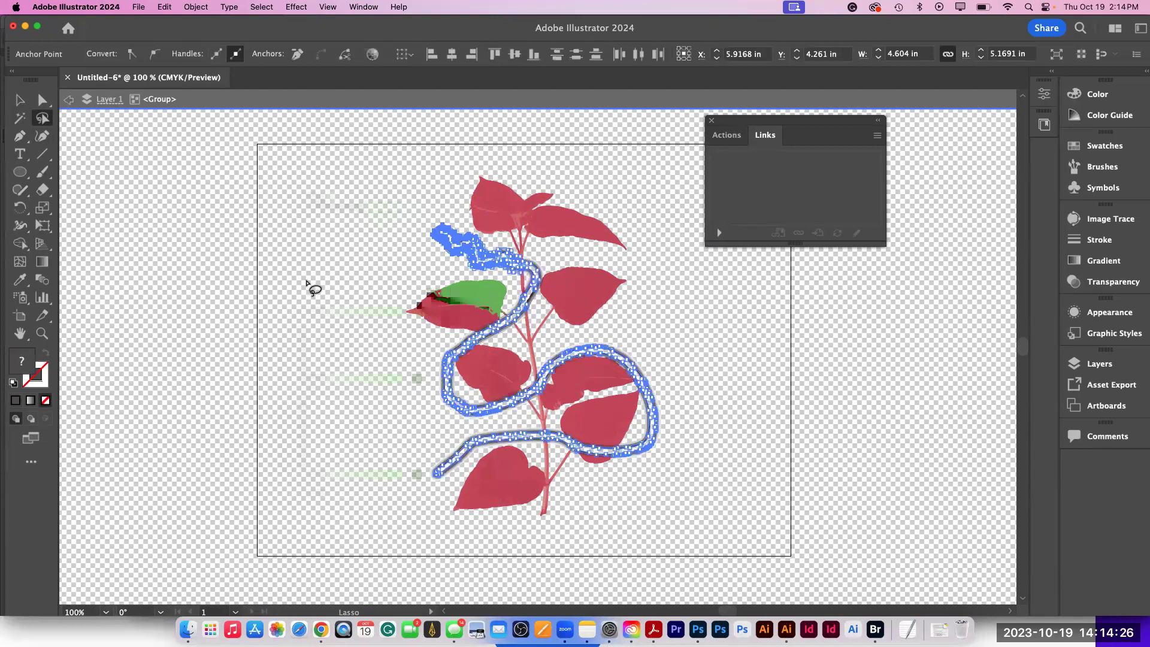
click(307, 283)
mouse_move(527, 257)
mouse_down()
mouse_move(452, 298)
mouse_move(370, 369)
mouse_move(552, 183)
mouse_move(565, 235)
mouse_move(619, 223)
mouse_up()
key(Delete)
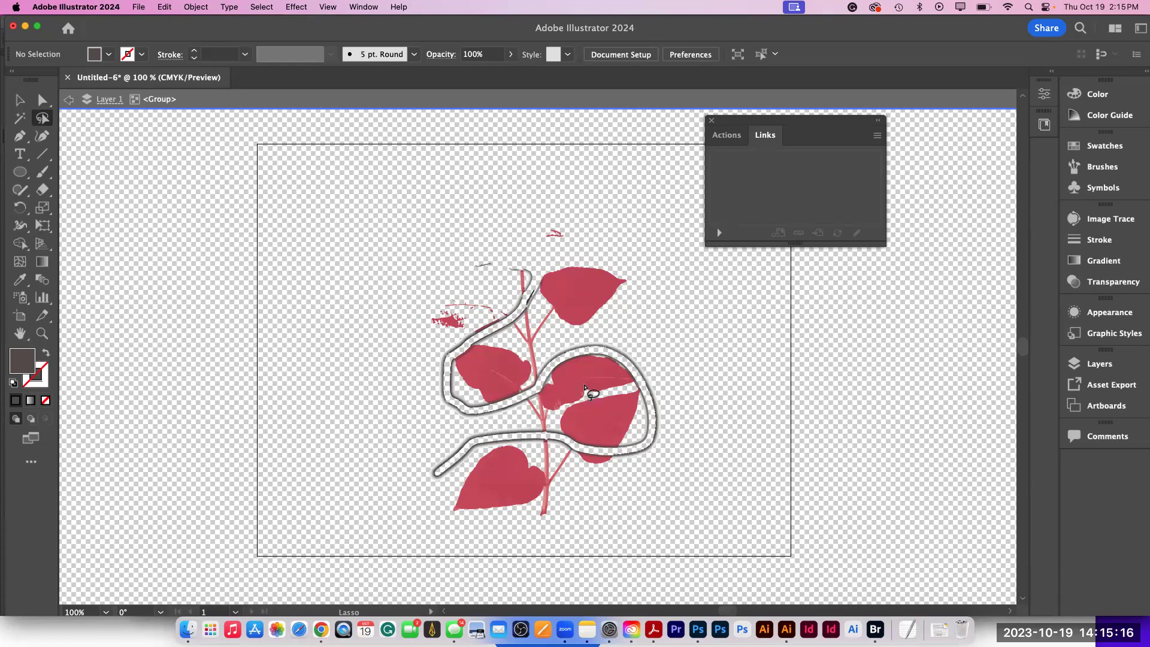
click(19, 100)
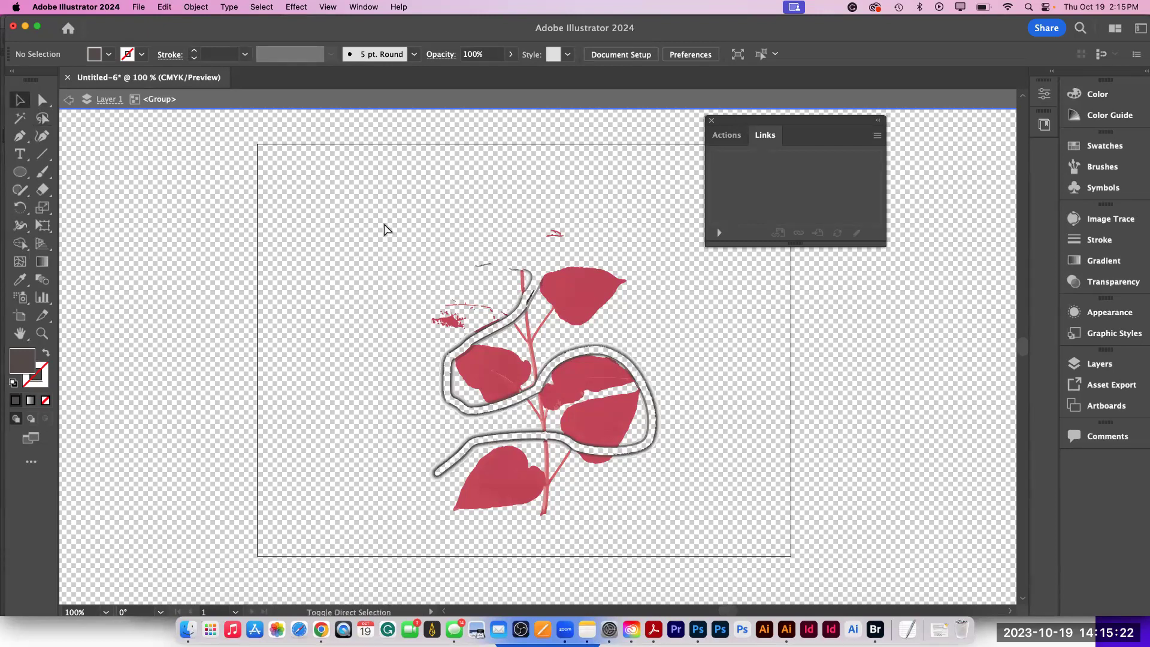
key(super+shift+d)
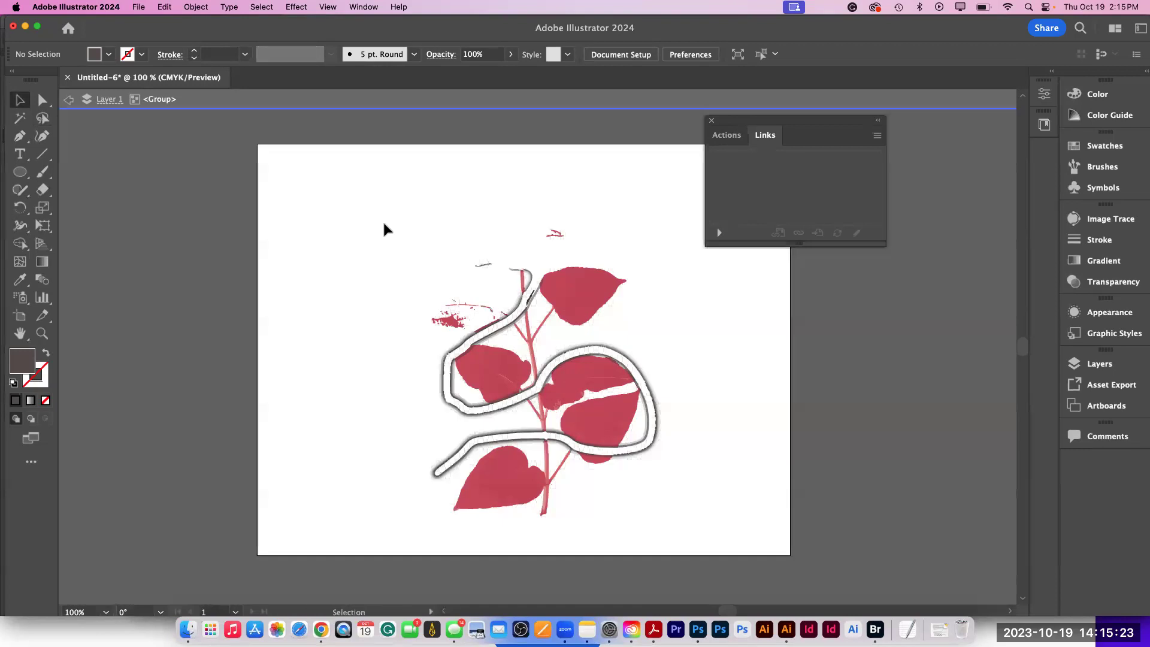
- Exit isolation mode, marquee-select the whole traced group, and delete it
double_click(192, 229)
mouse_move(376, 223)
mouse_down()
mouse_move(615, 397)
mouse_move(702, 490)
mouse_move(707, 521)
mouse_up()
key(Delete)
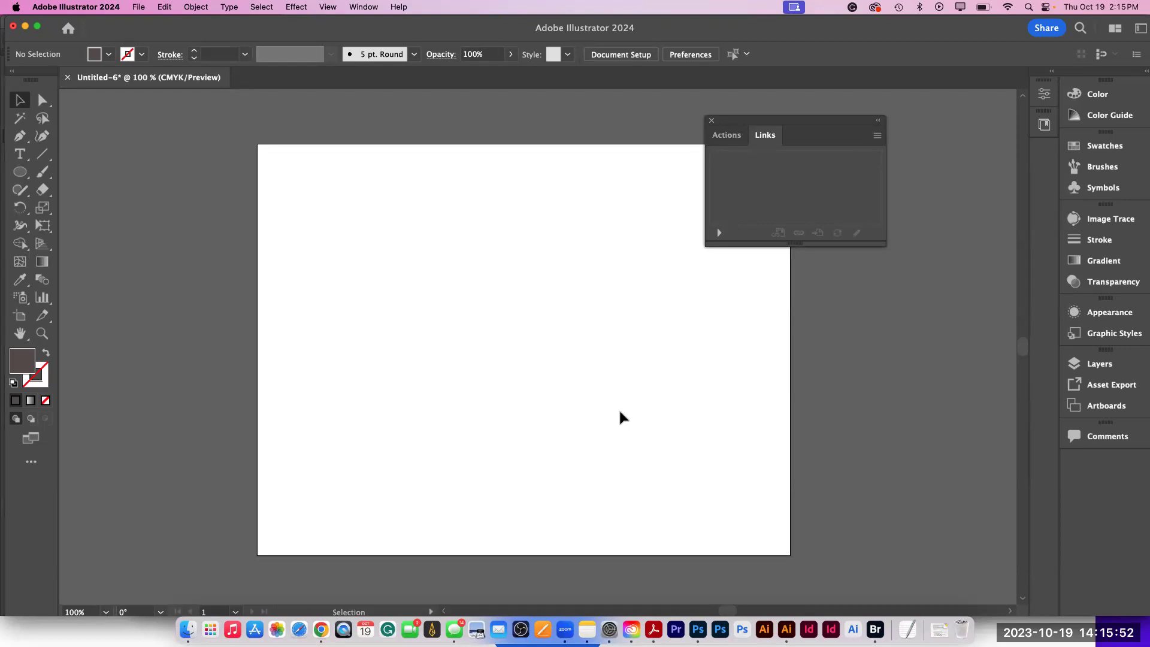
- In Photoshop, hide and delete Layer 2 and Hue/Saturation 1, leaving only Layer 1
click(698, 629)
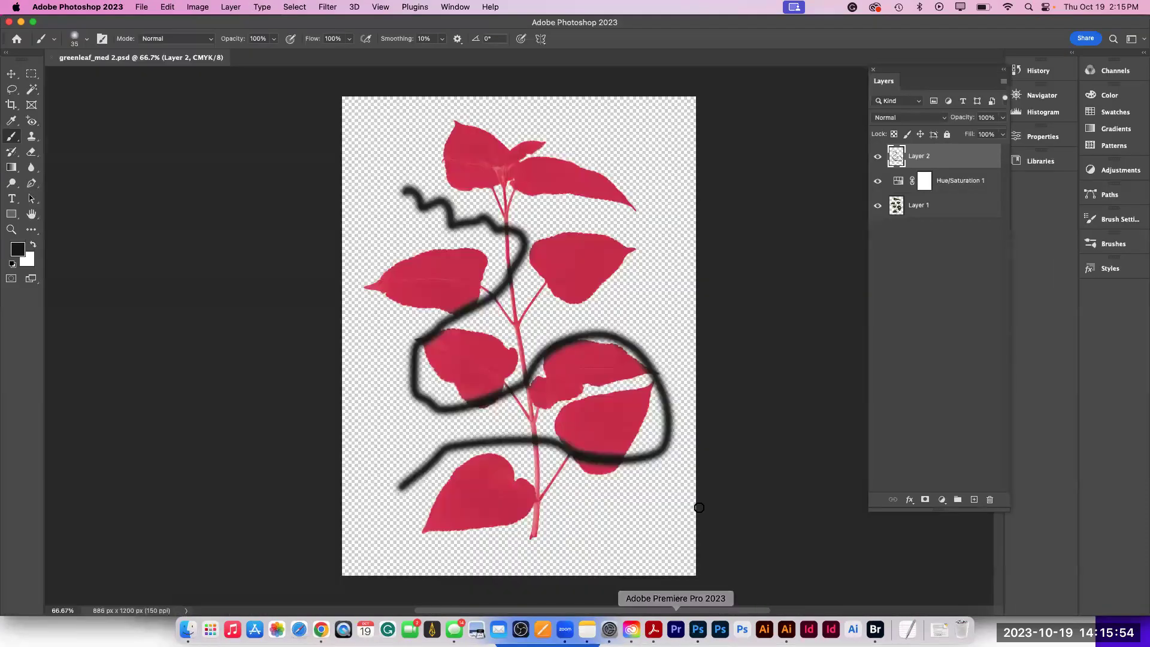
click(878, 156)
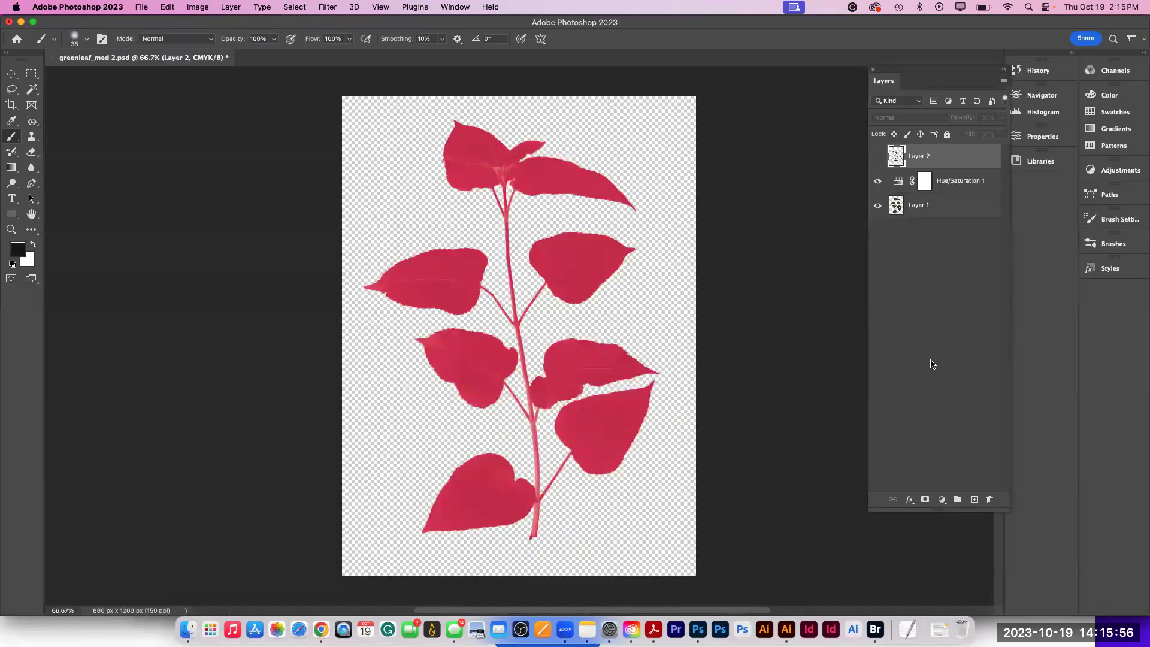
click(878, 181)
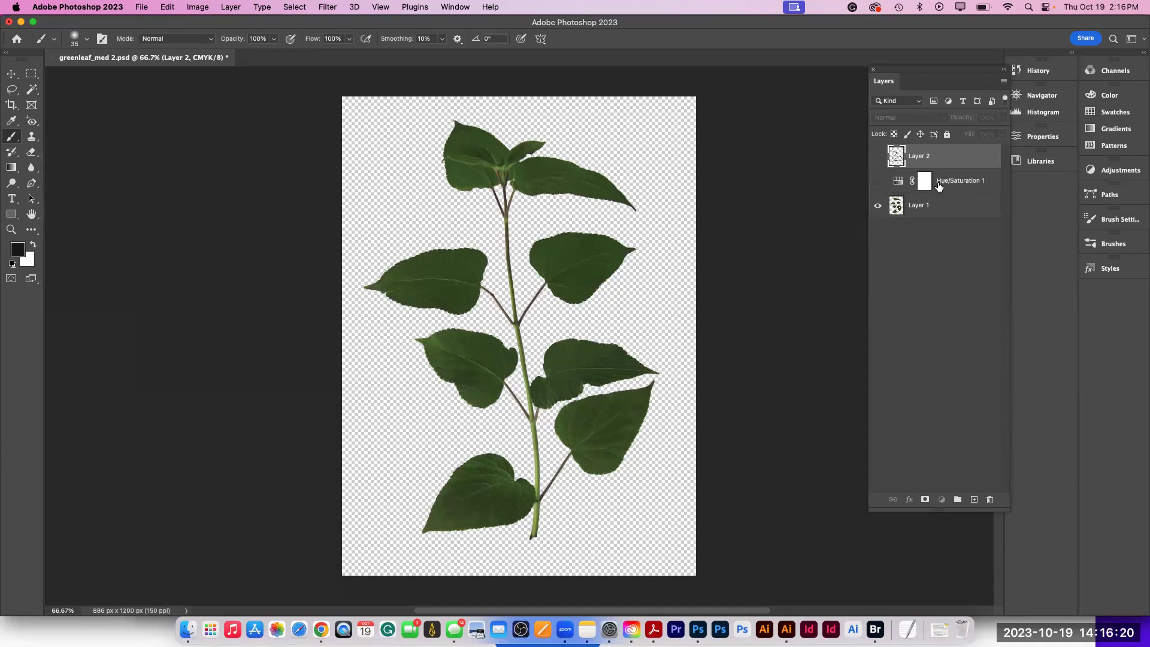
shift+click(941, 182)
click(989, 502)
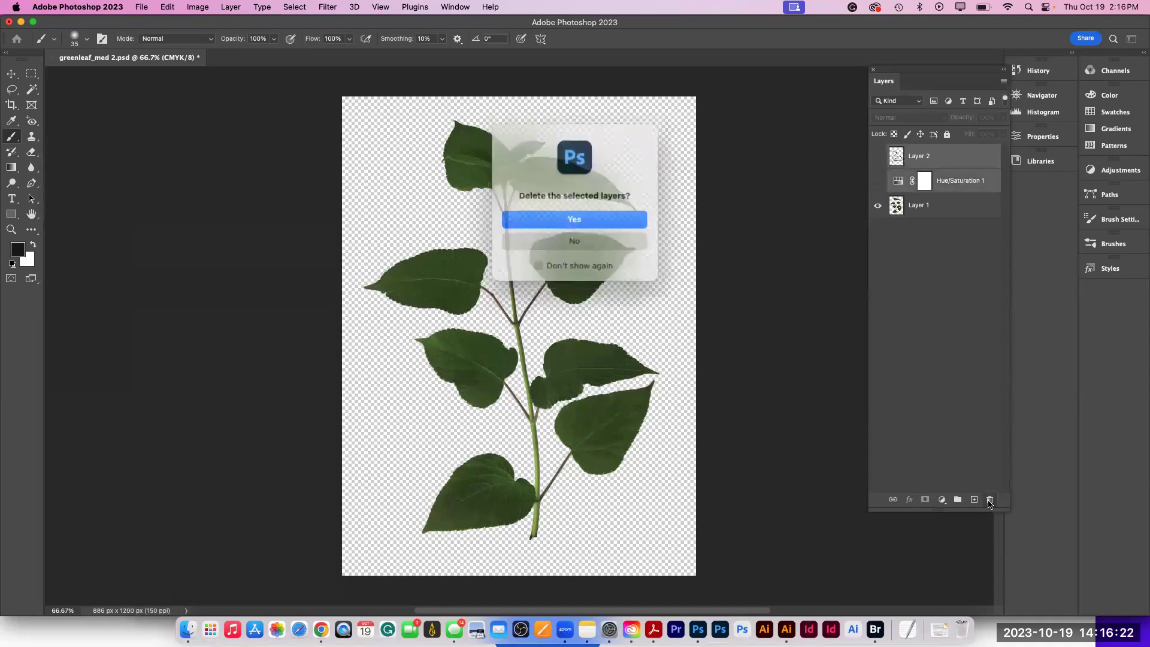
click(581, 225)
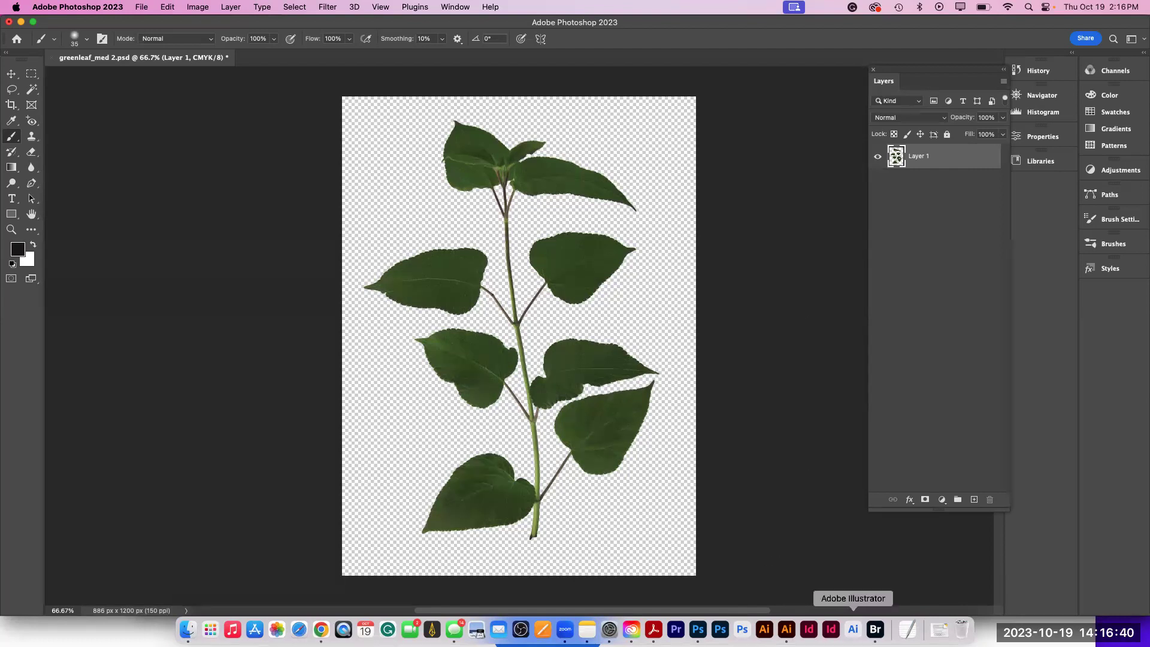
- Return to Illustrator's blank Untitled-6 artboard and move the Actions/Links panel aside
click(787, 630)
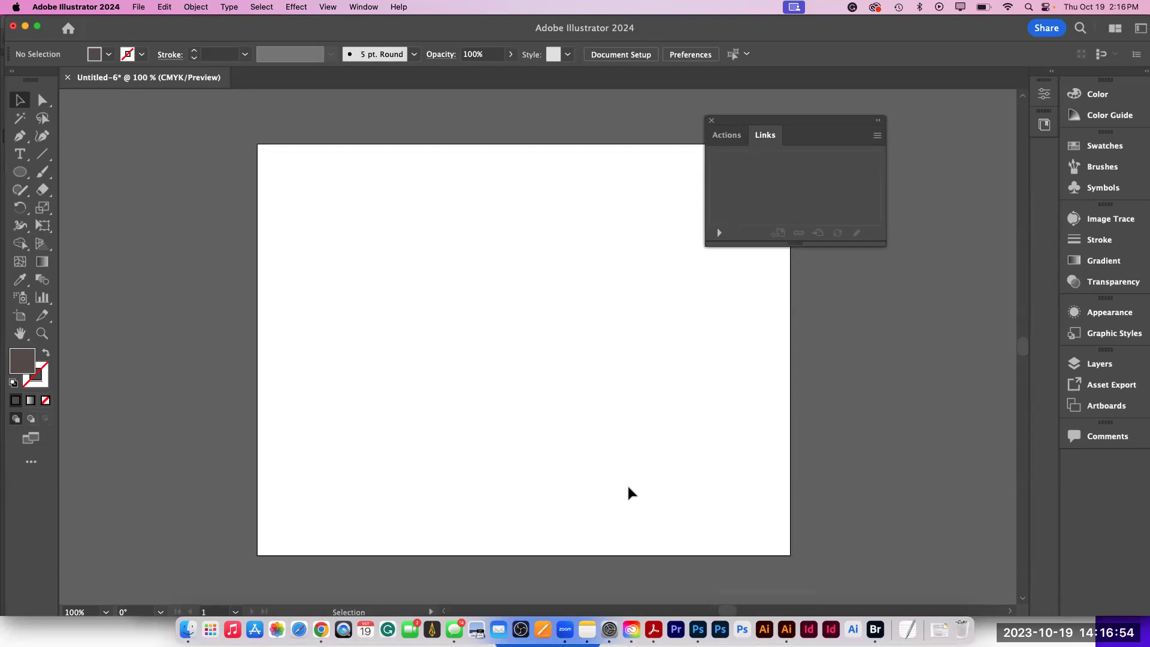
drag(747, 124, 827, 83)
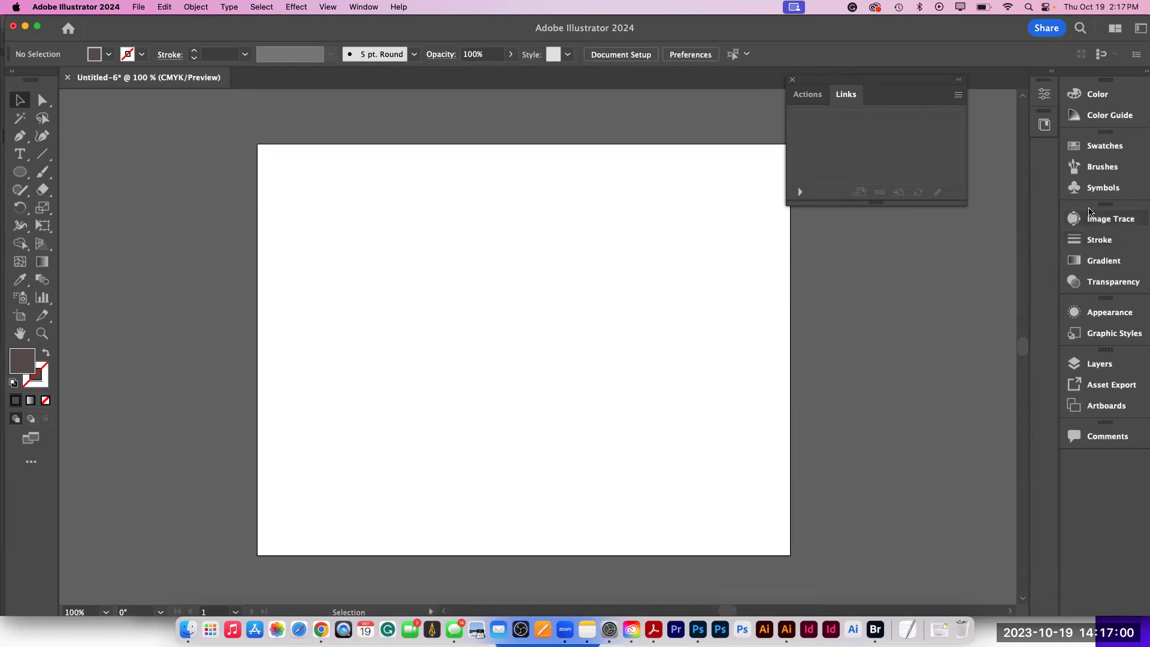
- In Properties, set Text to Vector Graphic (Beta) type to Subject and pop it out as a floating panel
click(1044, 94)
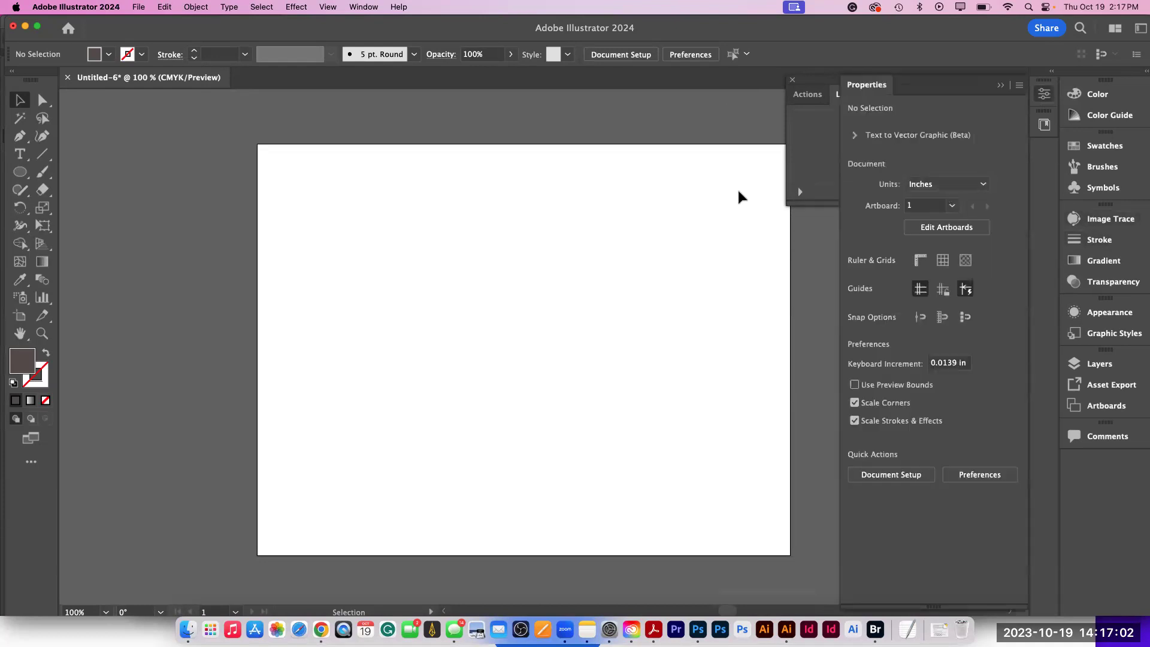
click(855, 135)
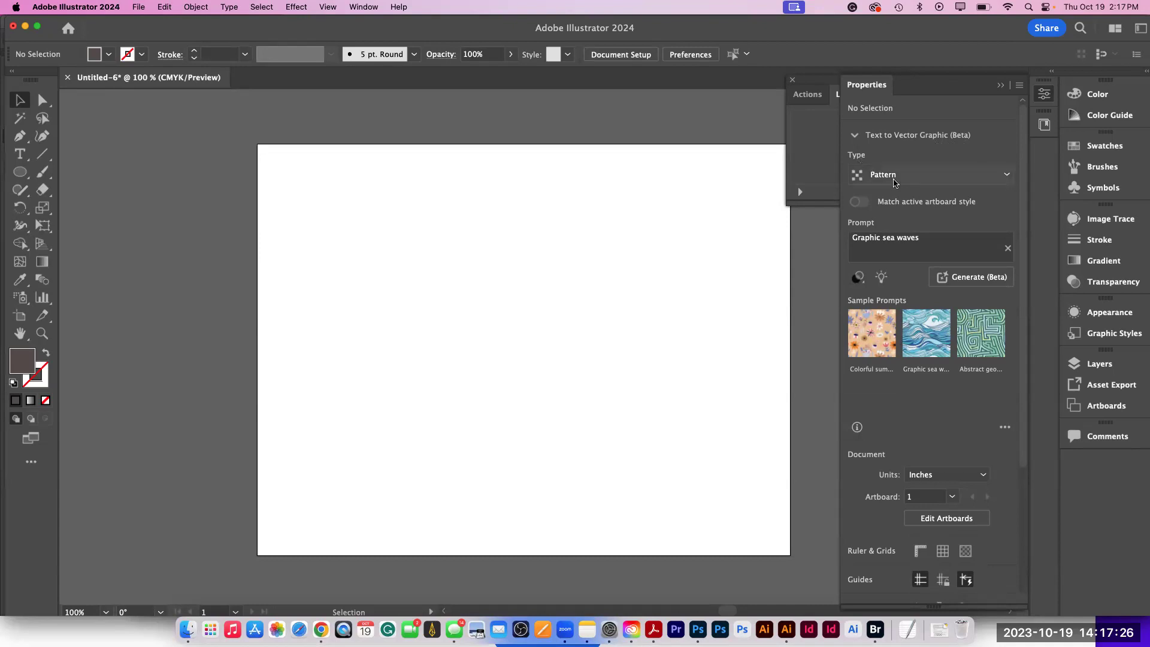
click(896, 177)
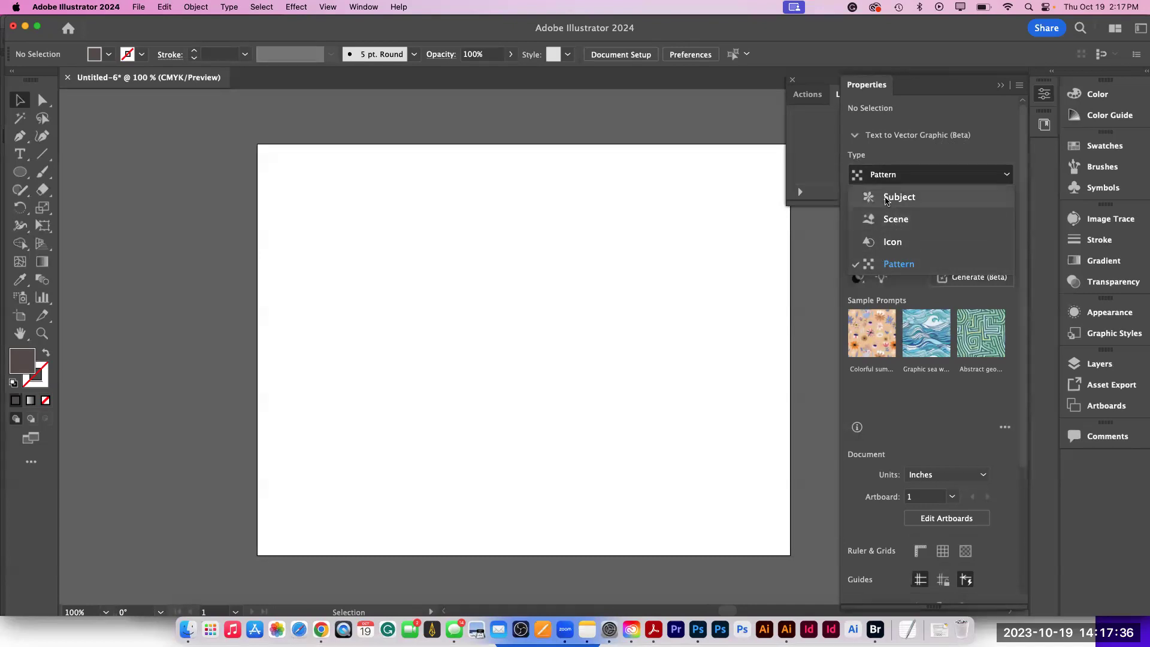
click(886, 200)
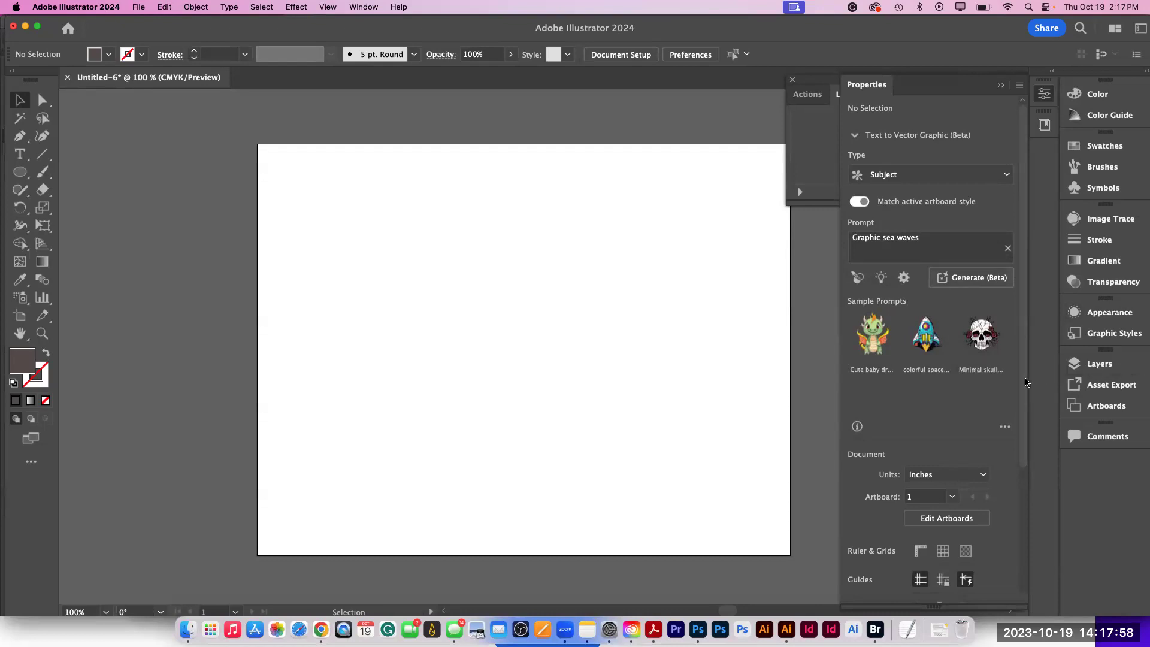
scroll(1025, 412, down, 2)
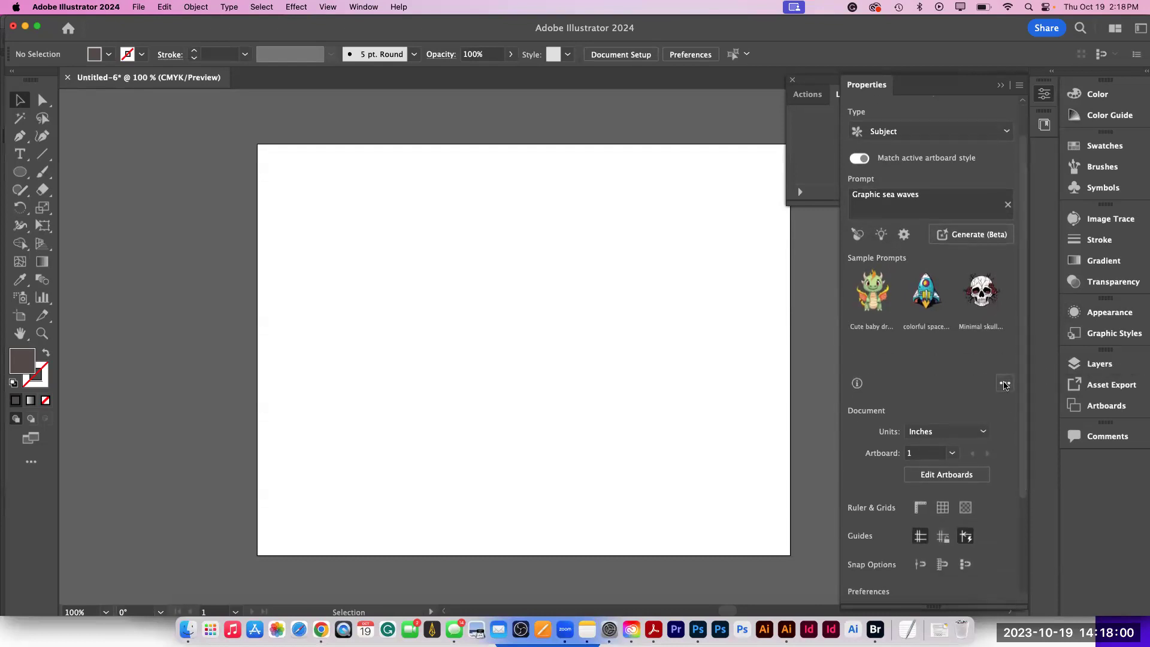
click(1005, 384)
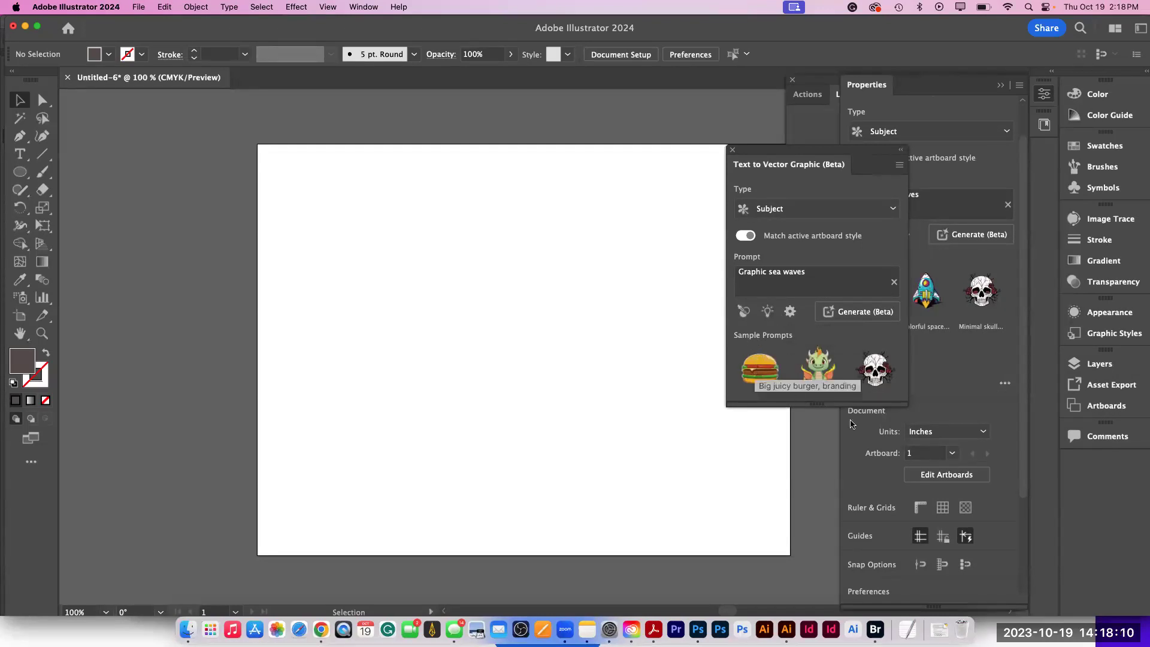
- Enlarge the panel, replace the prompt with 'hang glider on a mountian' and generate graphics
drag(904, 405, 976, 614)
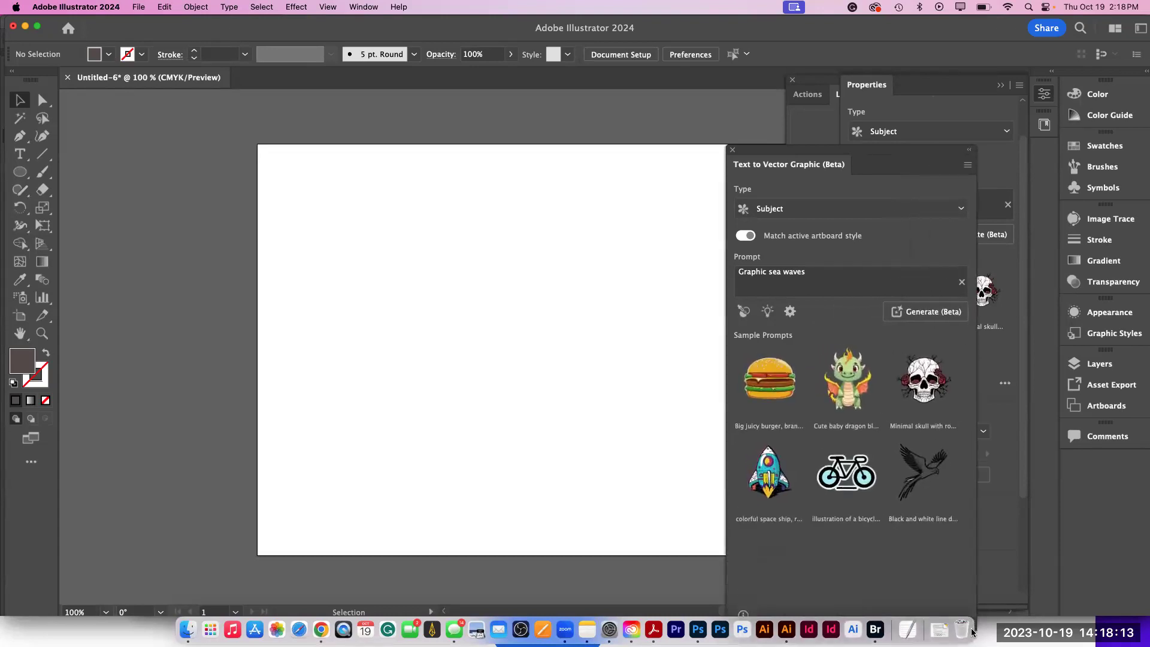
click(812, 276)
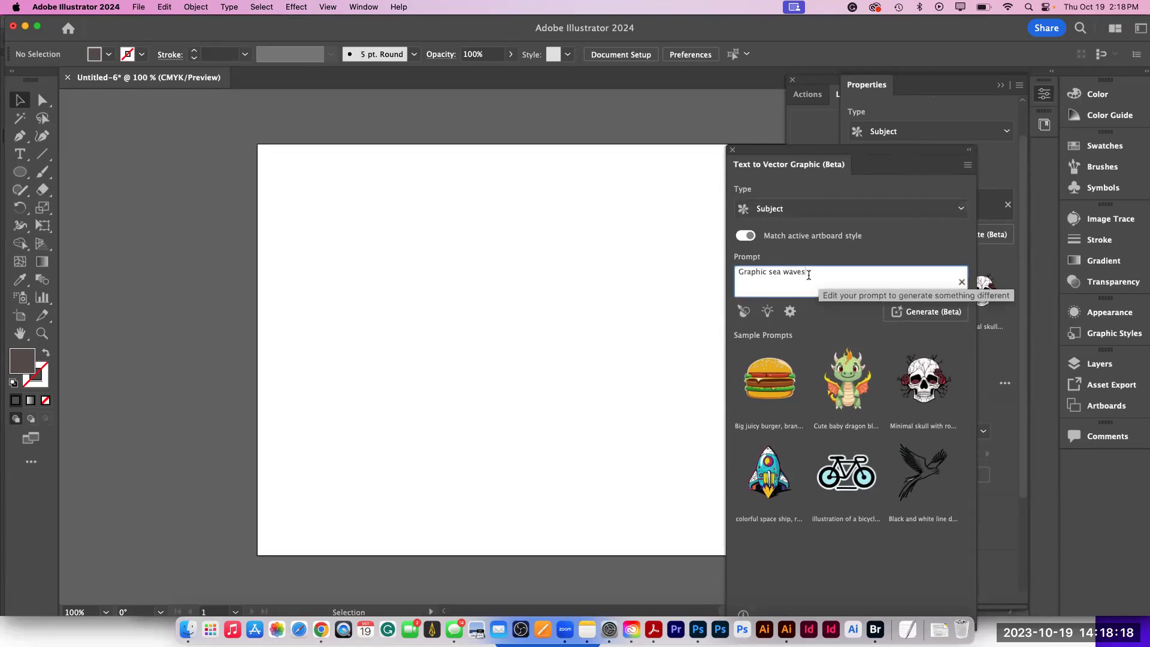
drag(810, 274, 683, 265)
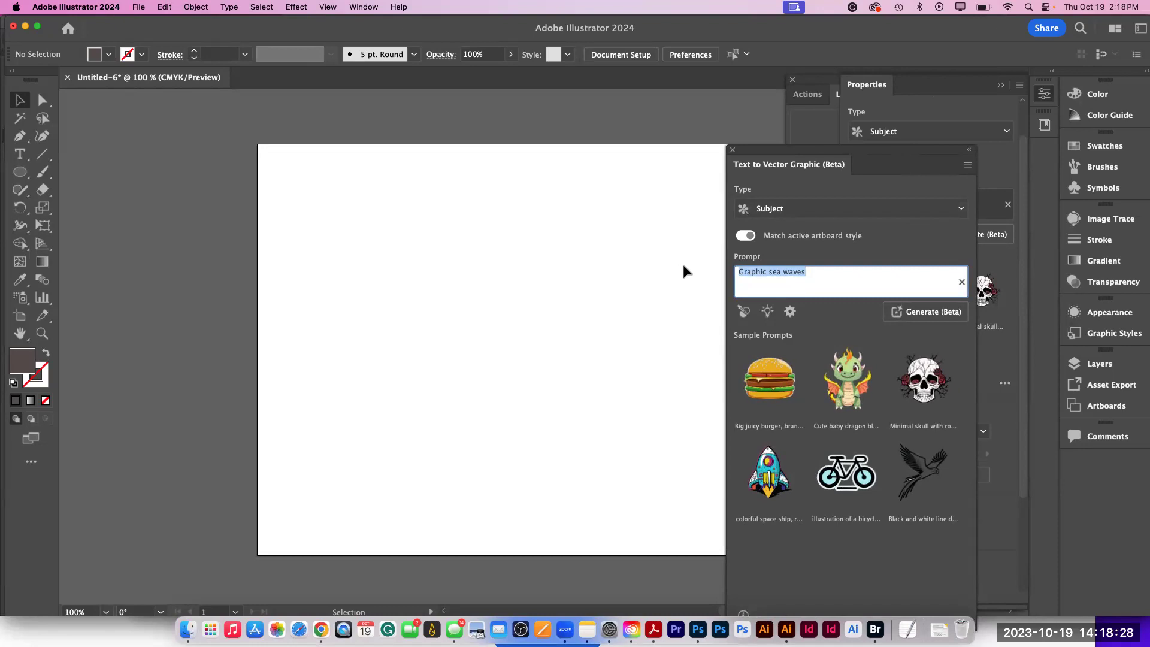
text(hang)
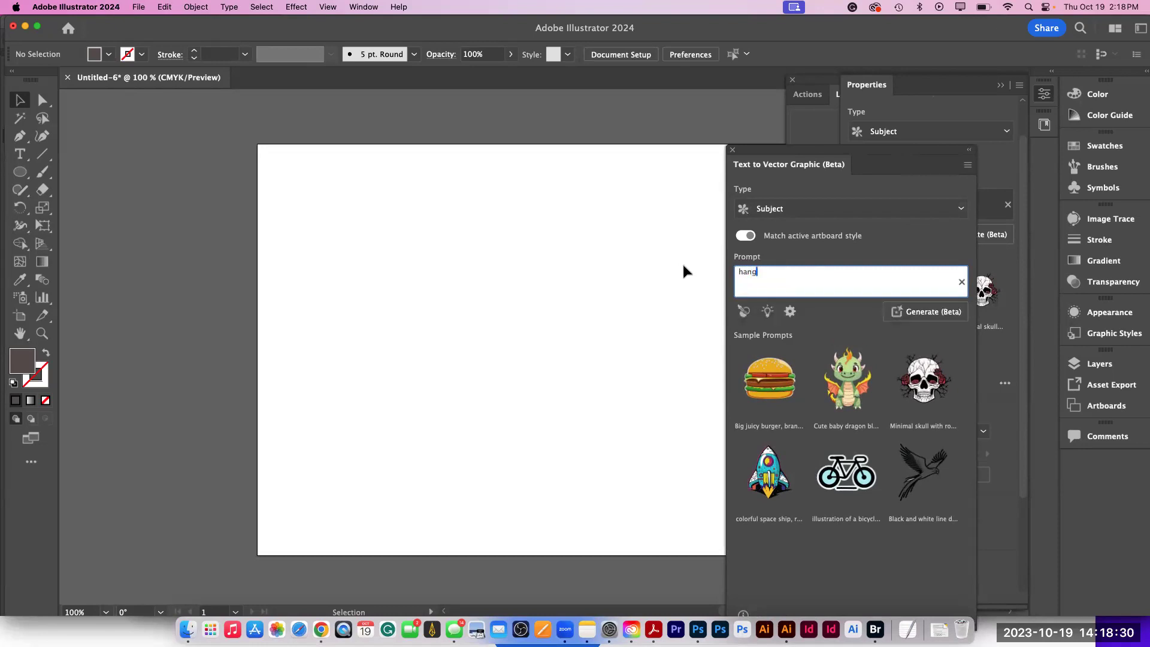
text( glider on a mountian)
key(Return)
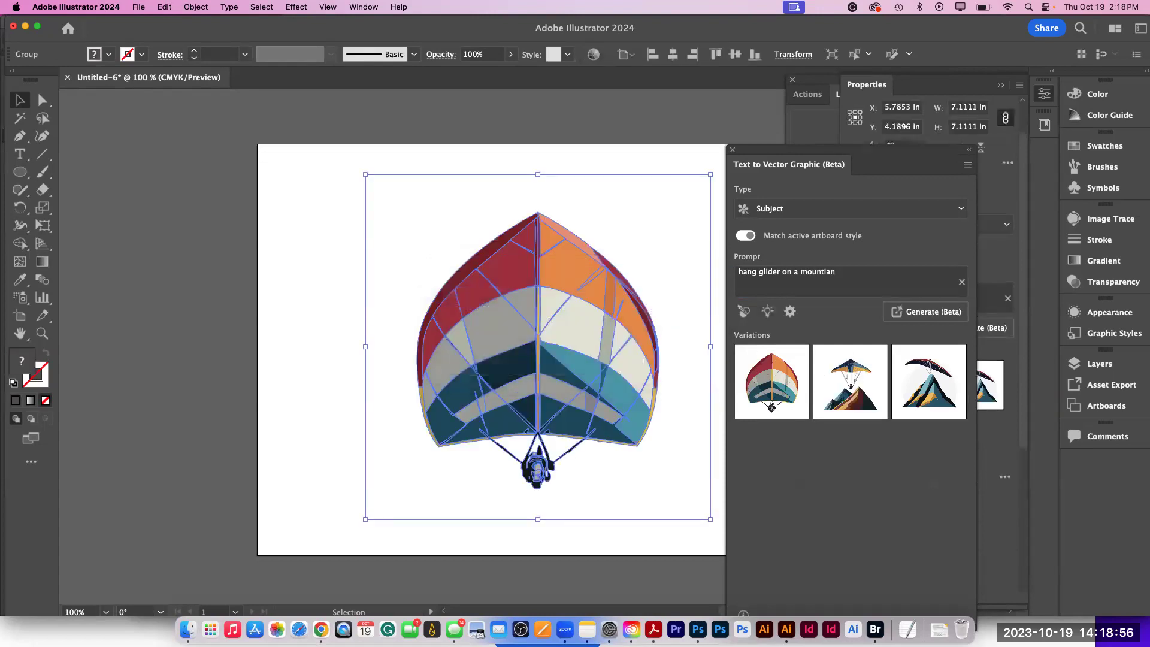
- Try the glider-over-mountains and paraglider-over-peak variations on the artboard
mouse_move(803, 399)
click(851, 397)
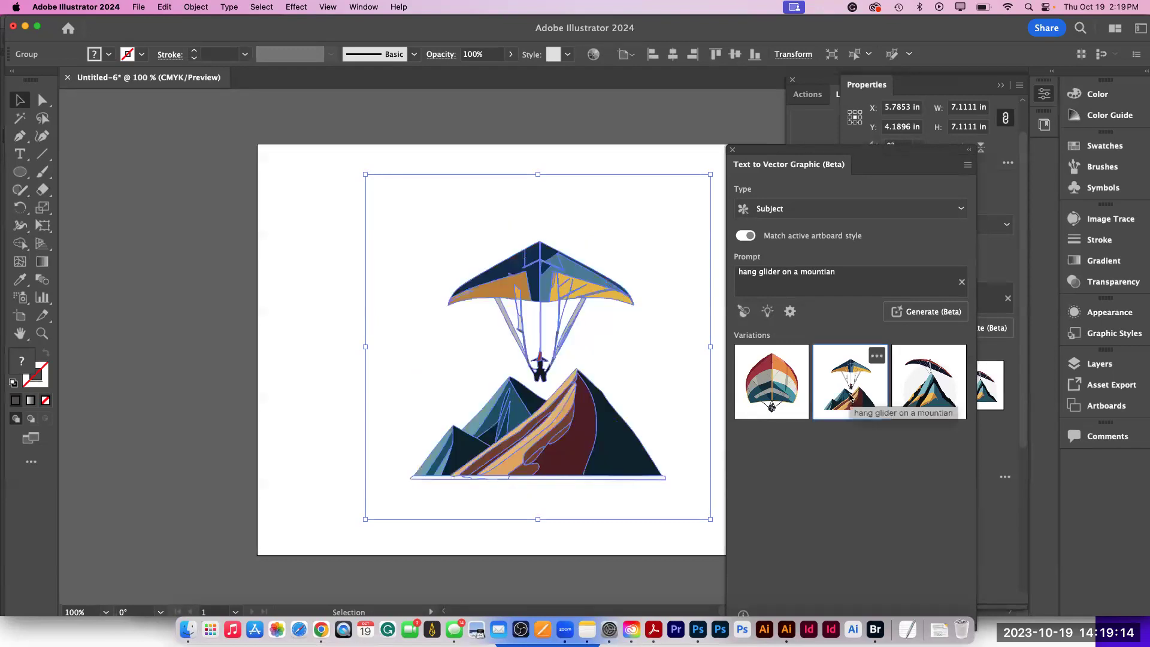
click(928, 396)
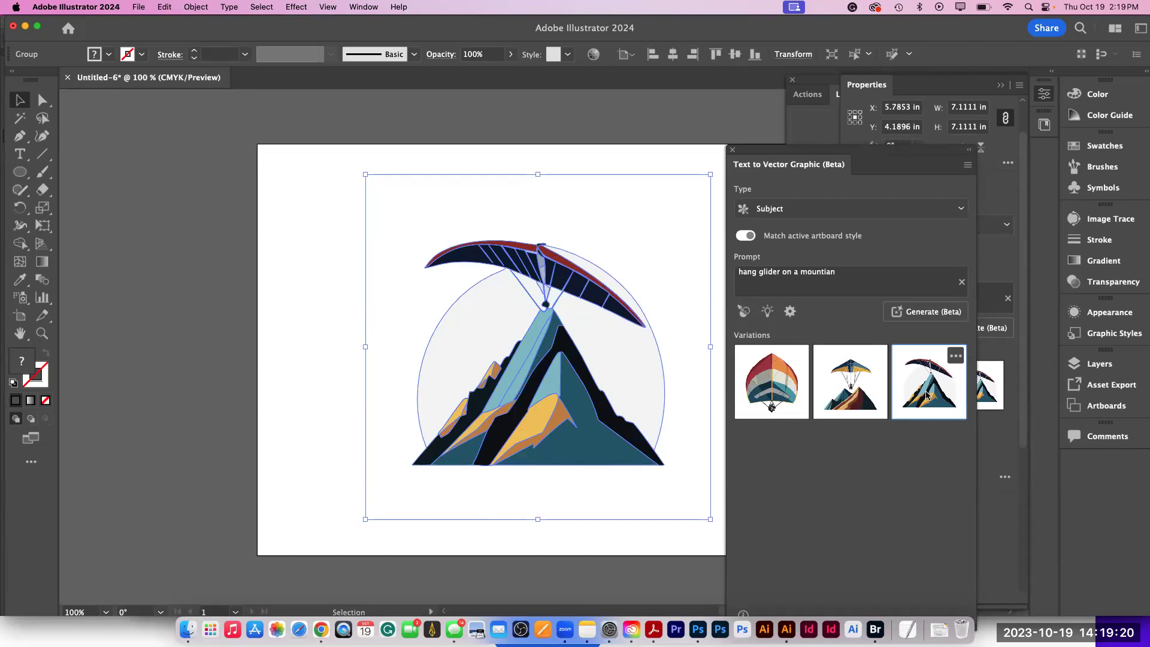
- Generate a new set of hang glider variations and apply the striped-canopy glider
click(917, 314)
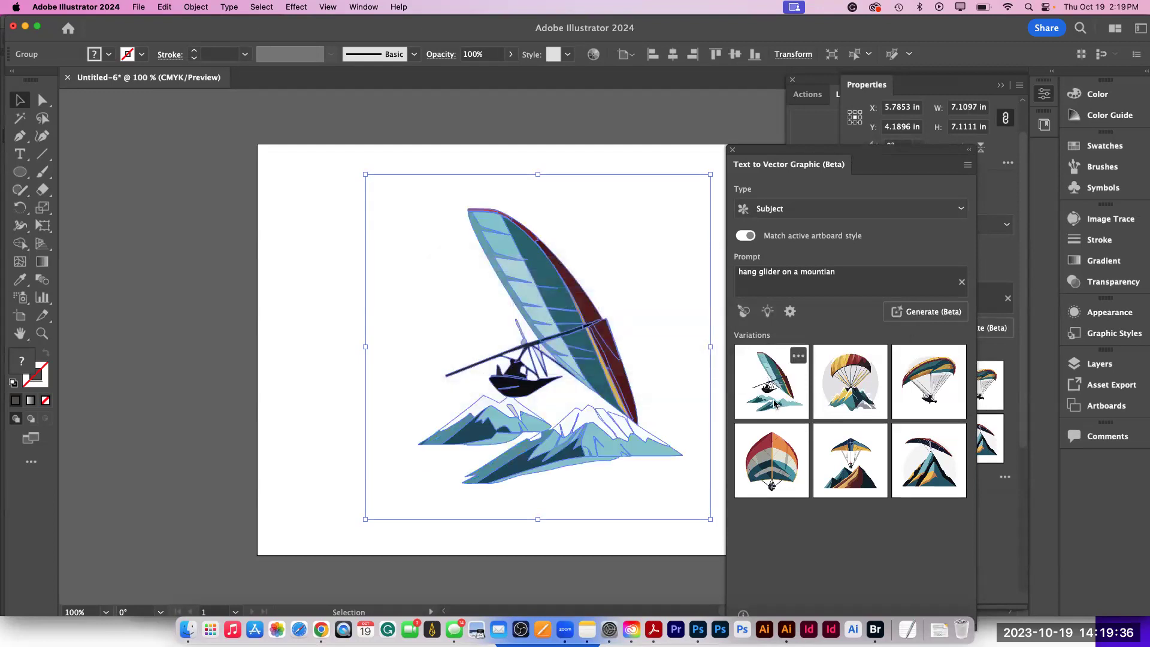
click(860, 399)
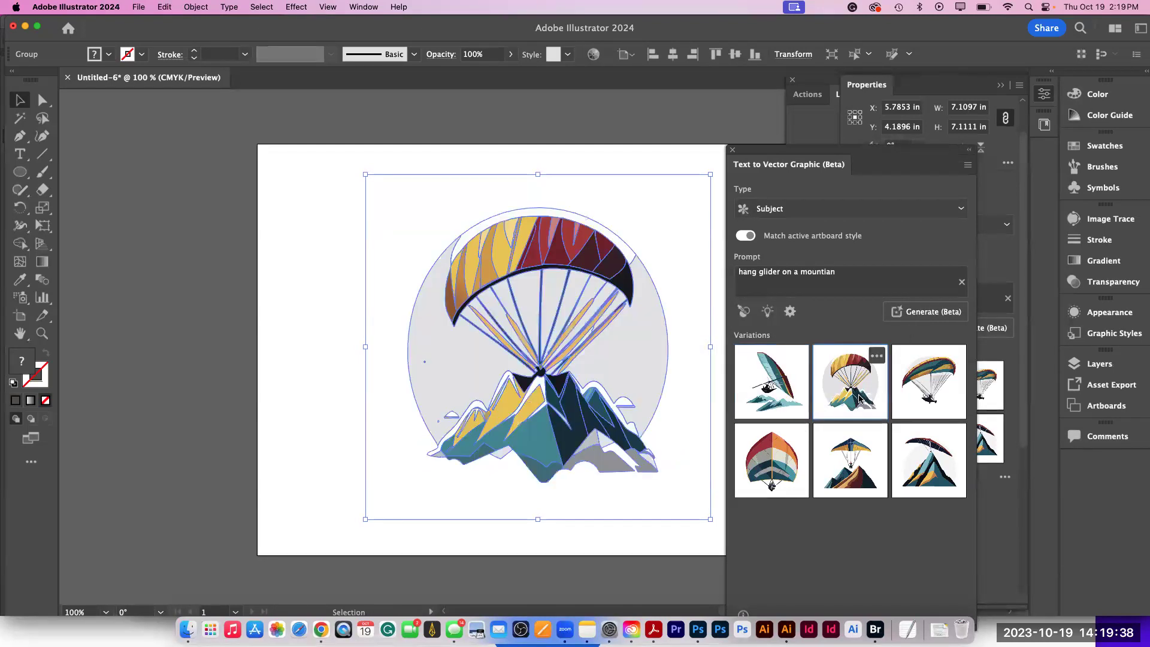
click(939, 401)
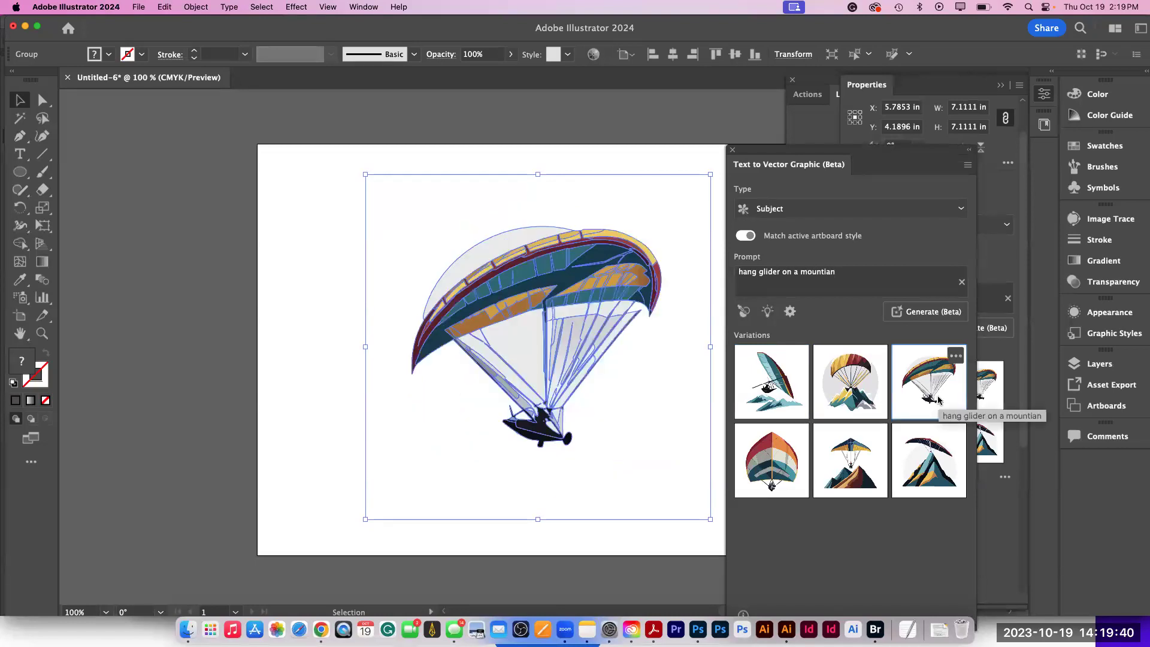
click(780, 398)
click(777, 450)
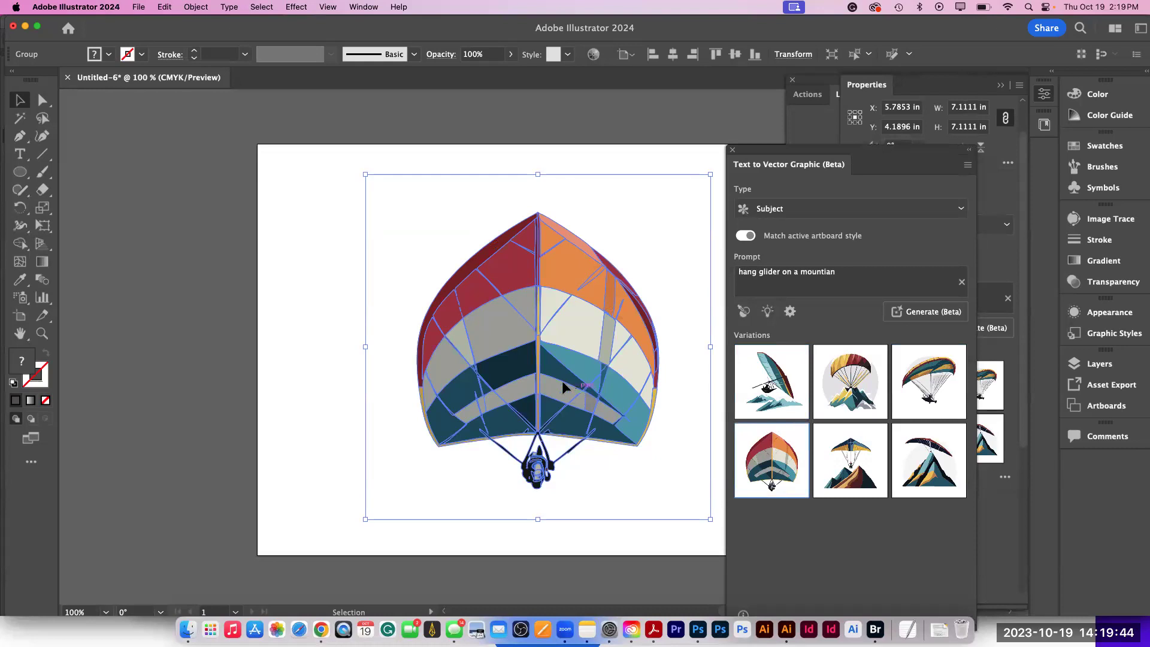
- Reposition the glider artwork and swap in the hang glider over mountains variation
drag(561, 380, 499, 349)
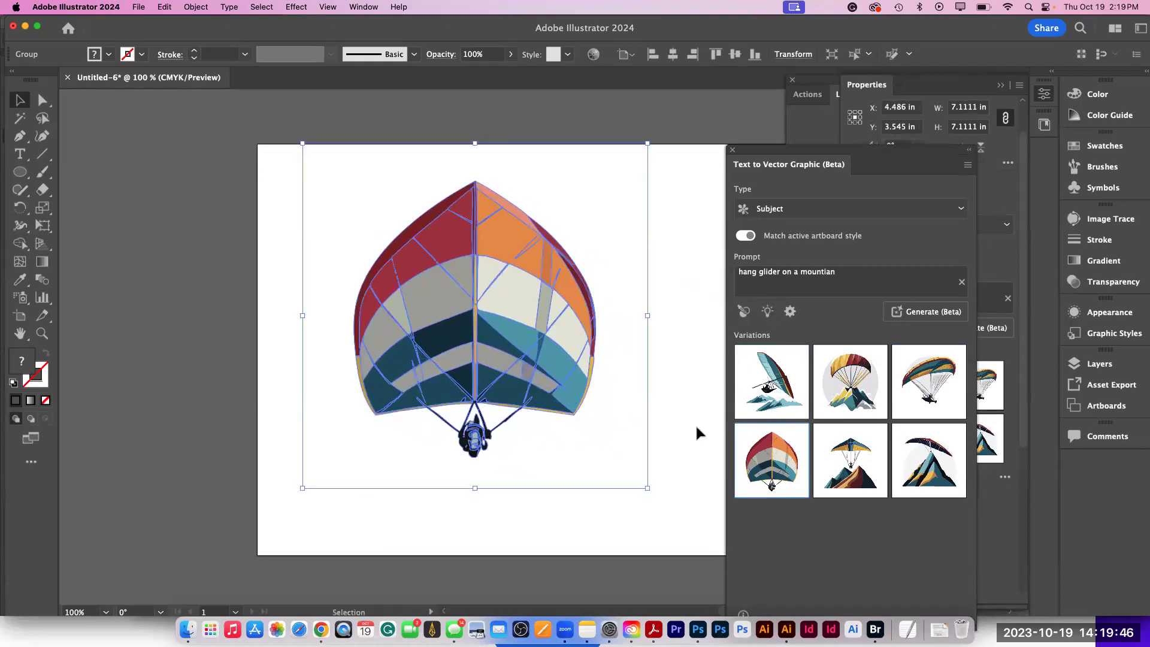
drag(546, 315, 547, 331)
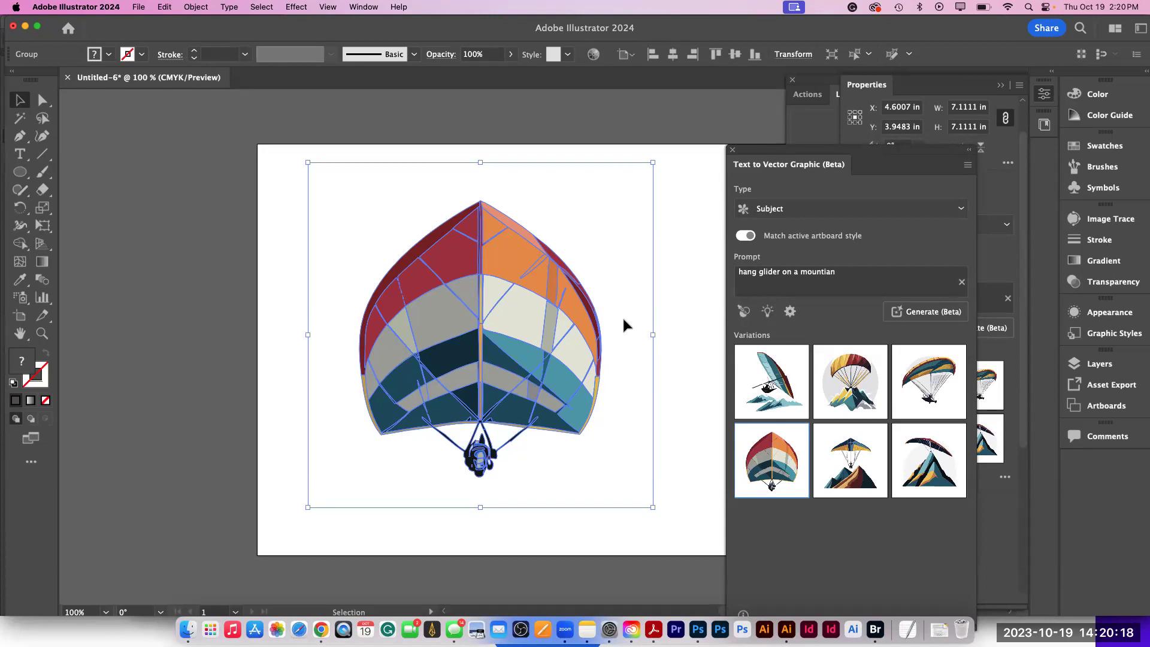
scroll(622, 315, up, 1)
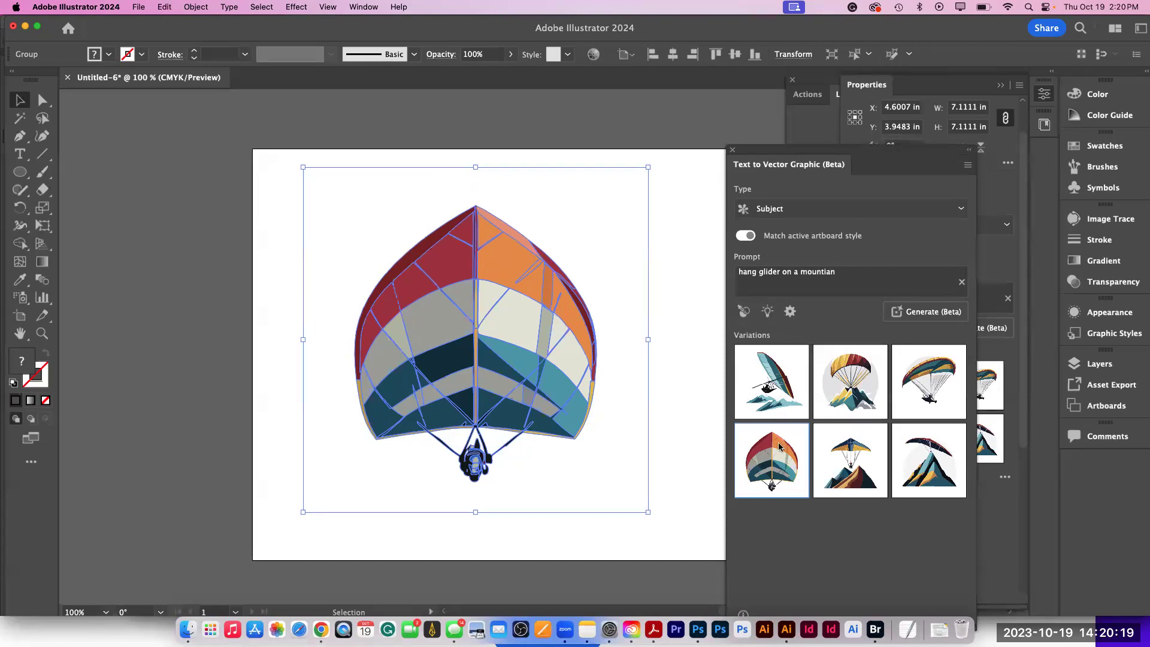
click(838, 452)
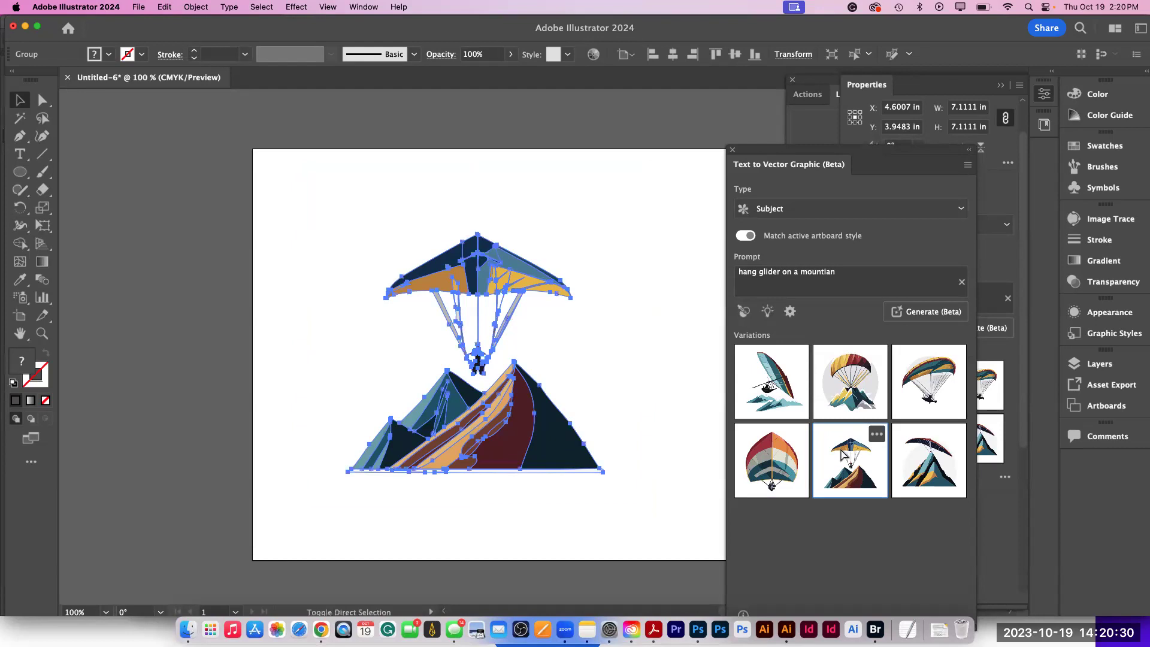
- Shrink the glider to a small square at top-left and Option-drag a copy beside it
key(super+shift+d)
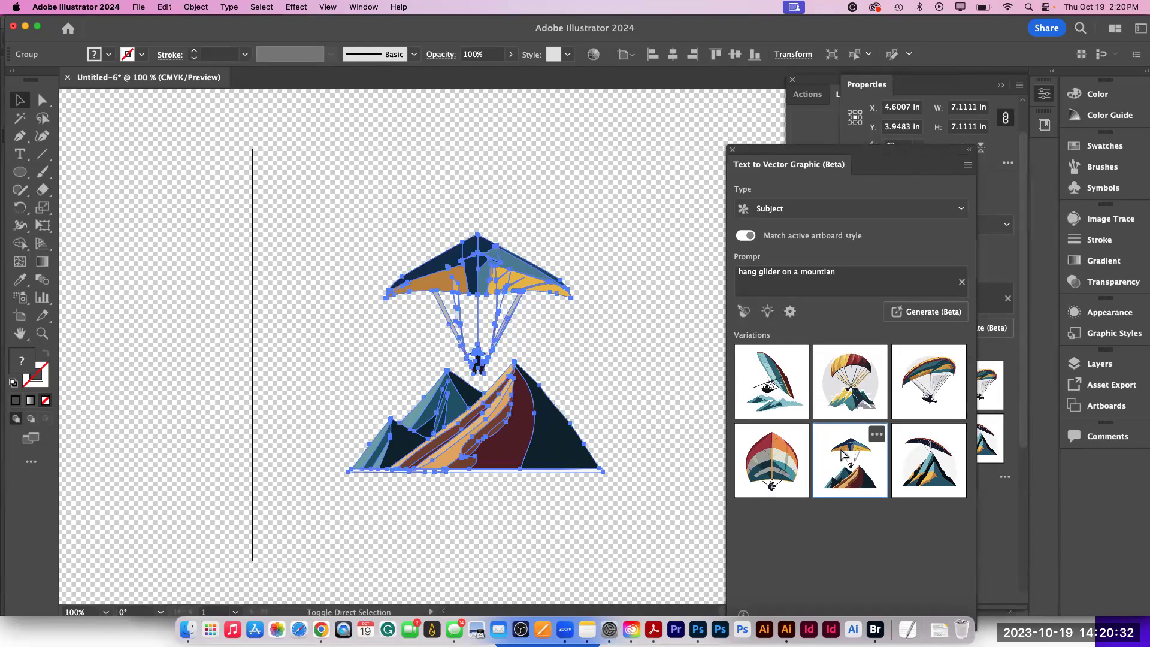
key(super+shift+d)
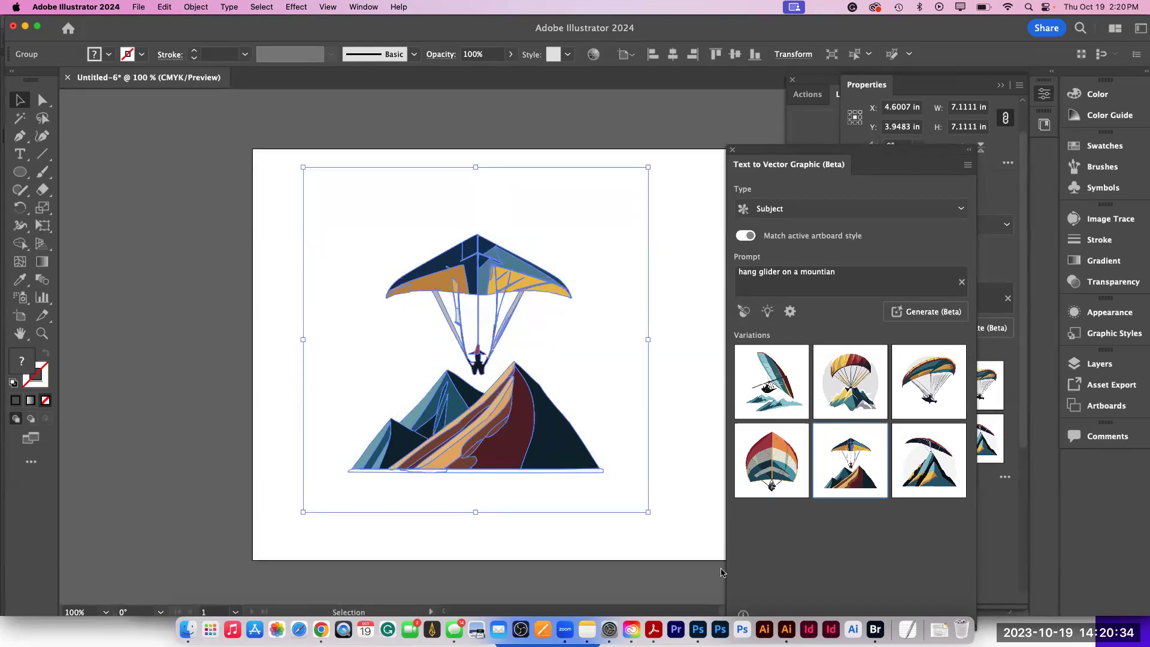
drag(646, 514, 436, 372)
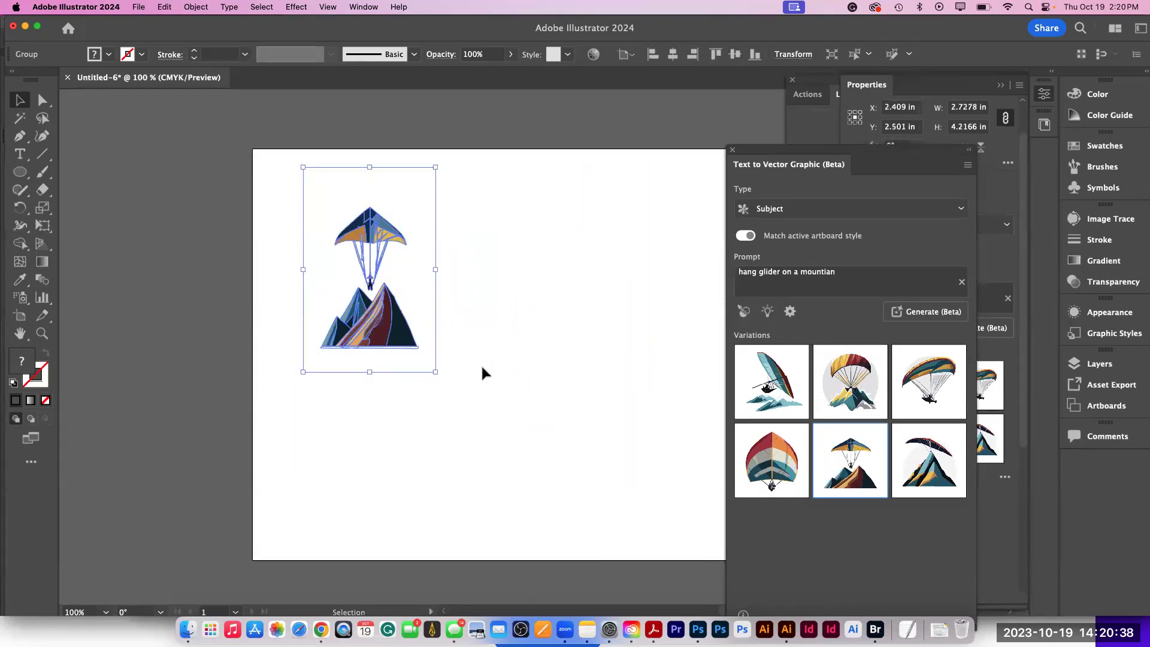
key(super+z)
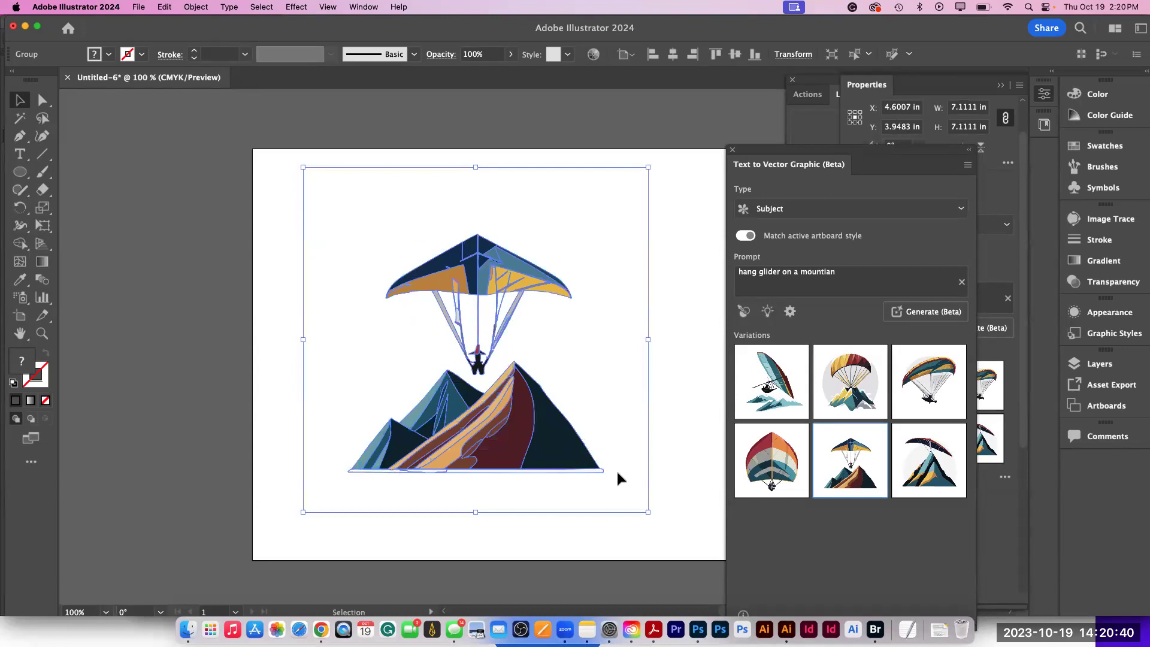
drag(648, 513, 453, 350)
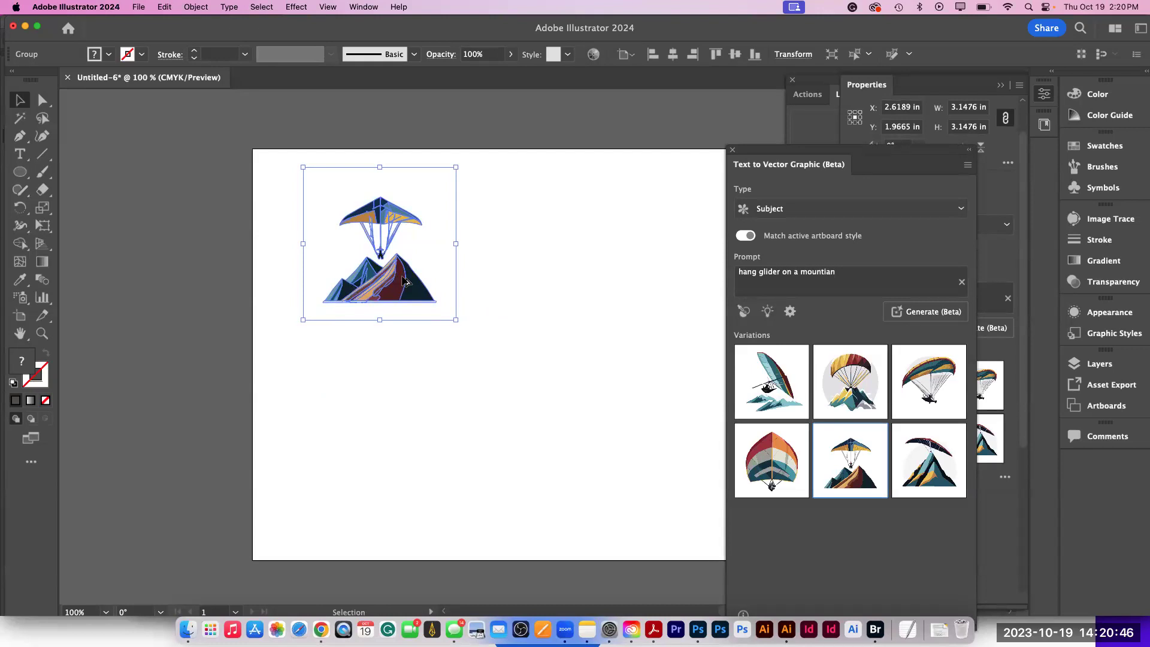
drag(403, 282, 559, 275)
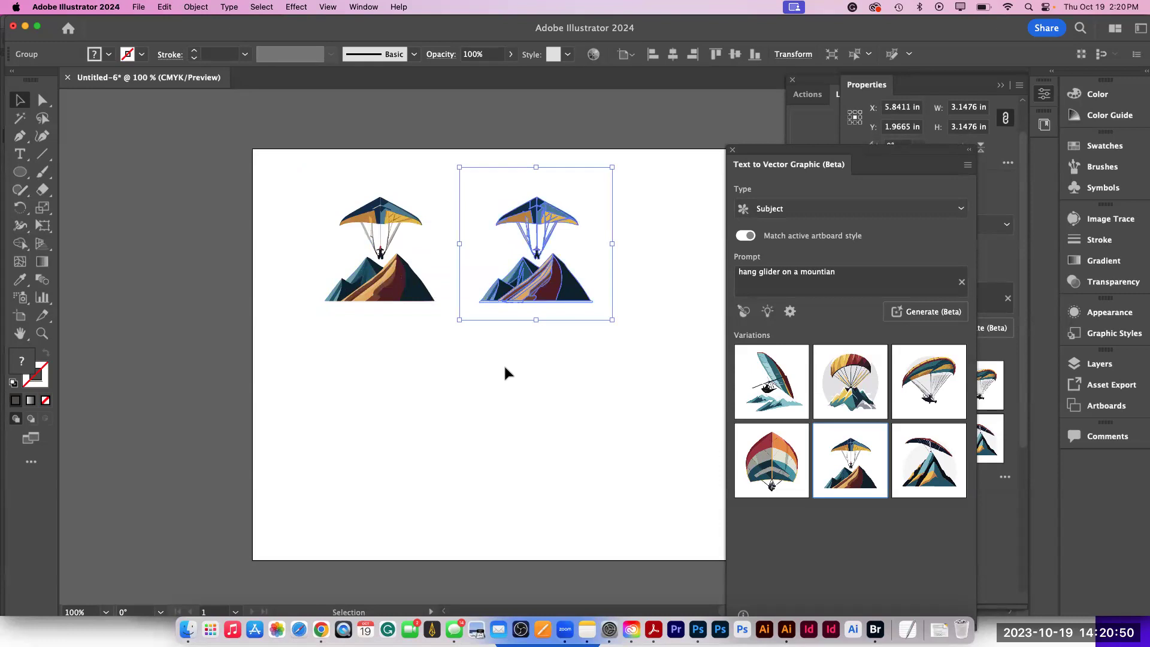
click(504, 365)
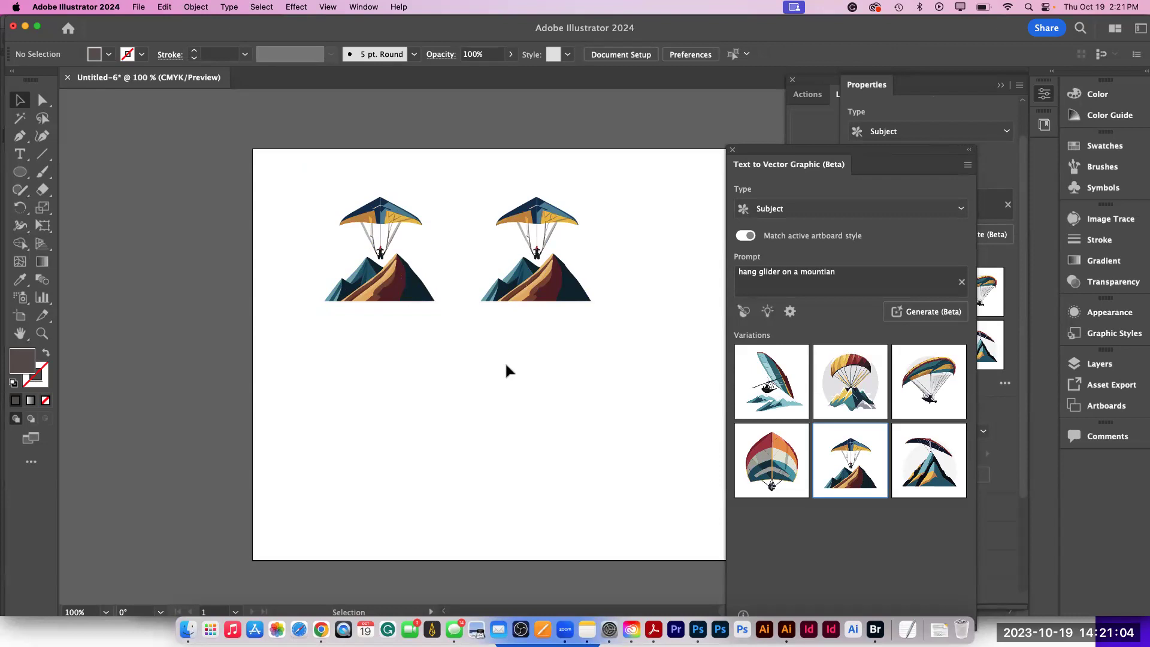
- Zoom in on the right glider's mountain and isolate its innermost nested mountain group
key(super+equal)
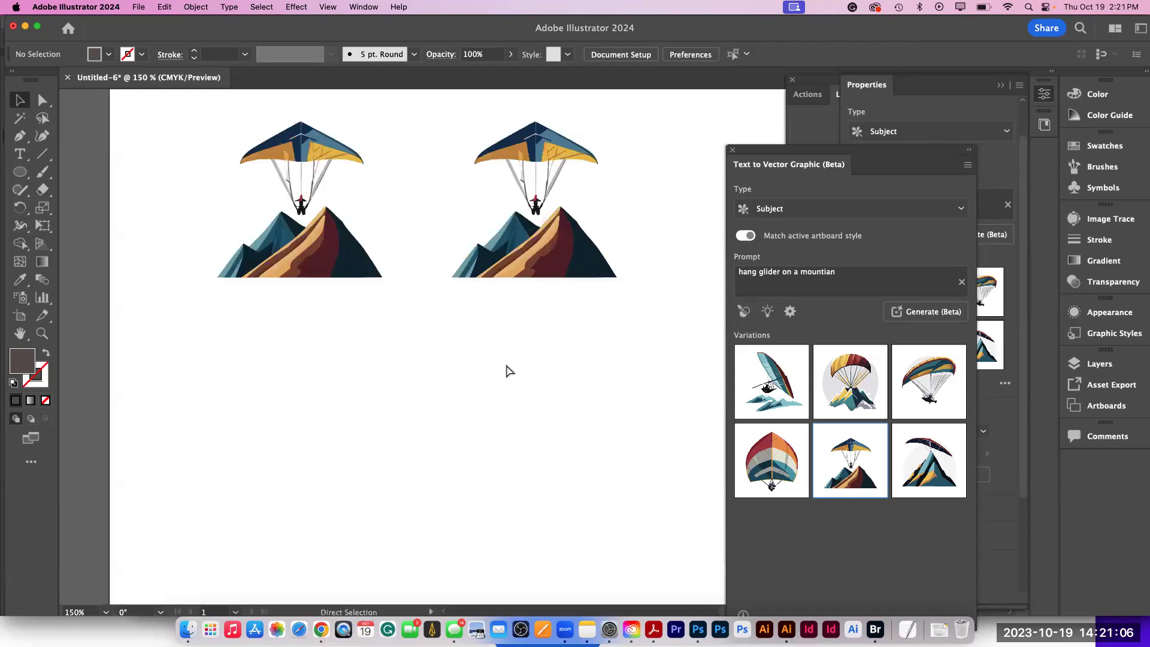
scroll(506, 372, down, 1)
key(super+equal)
key(super+equal)
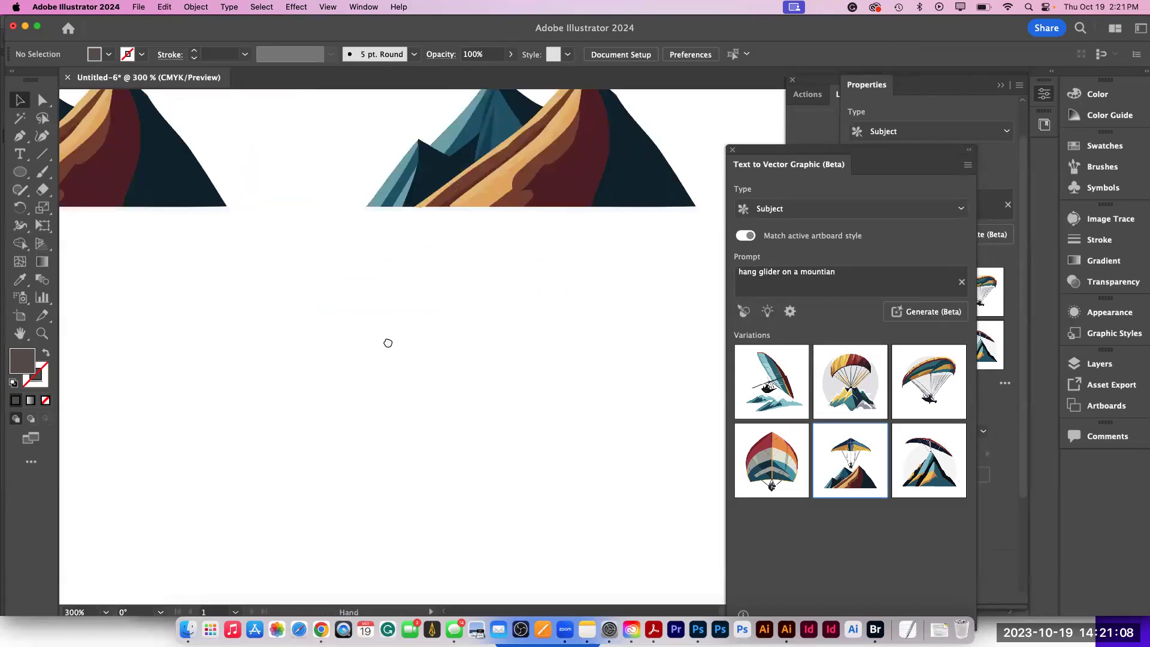
scroll(385, 342, up, 5)
scroll(265, 562, down, 3)
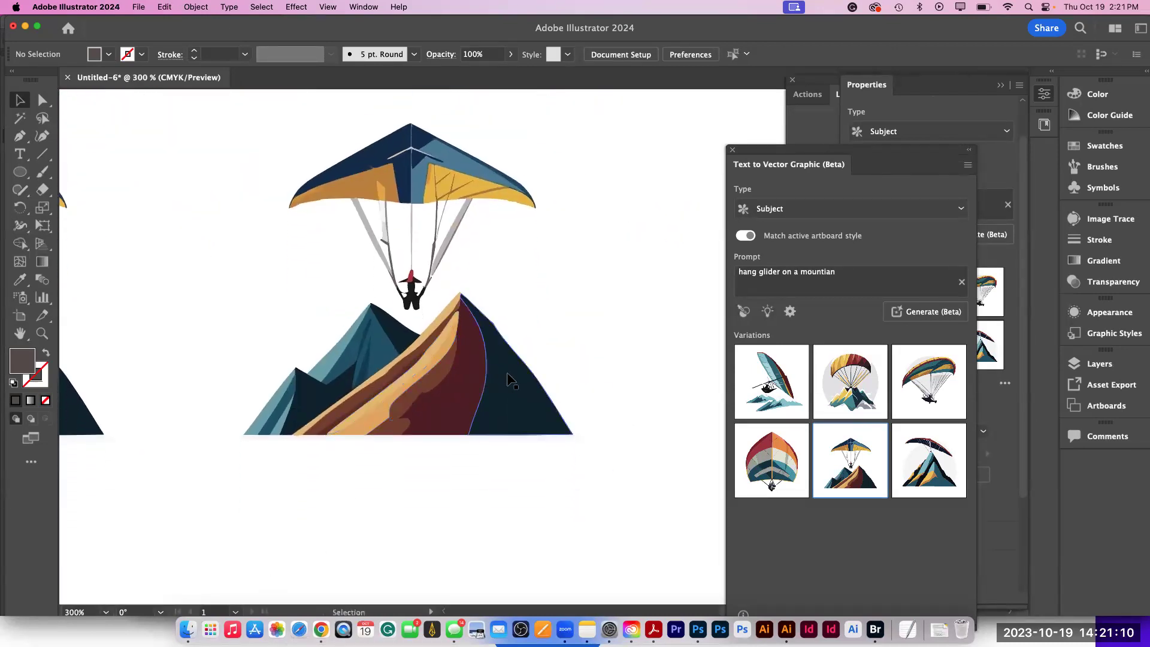
scroll(548, 367, up, 2)
key(super+equal)
key(super+equal)
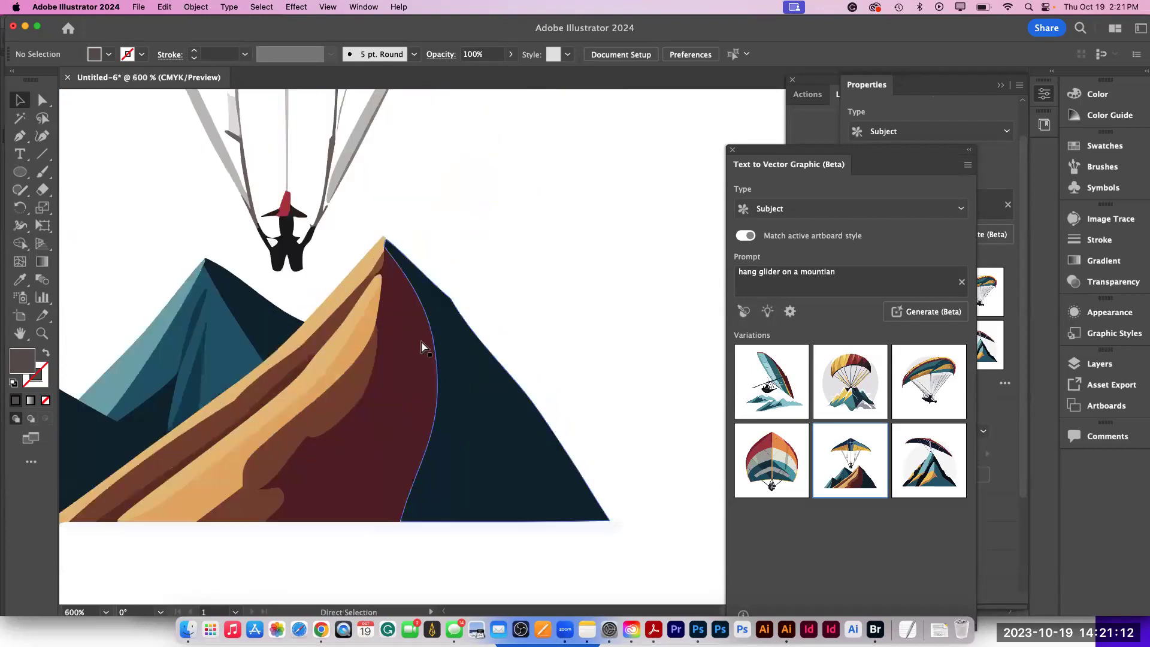
scroll(358, 327, down, 2)
scroll(357, 328, right, 2)
key(super+equal)
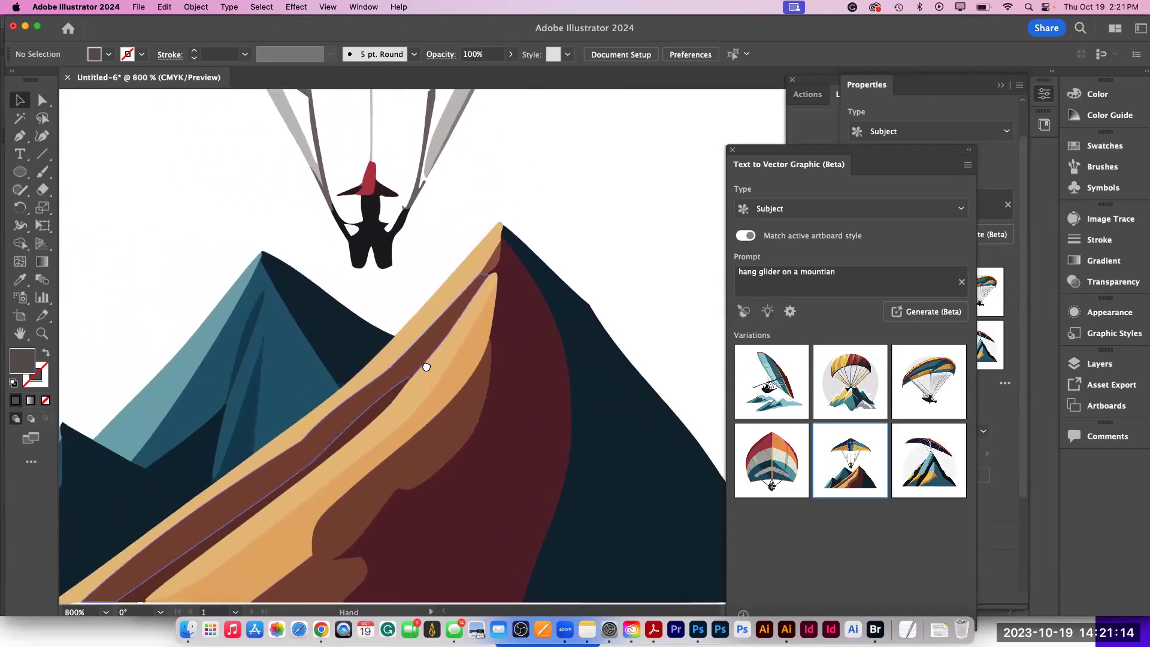
scroll(426, 368, up, 2)
scroll(451, 426, up, 3)
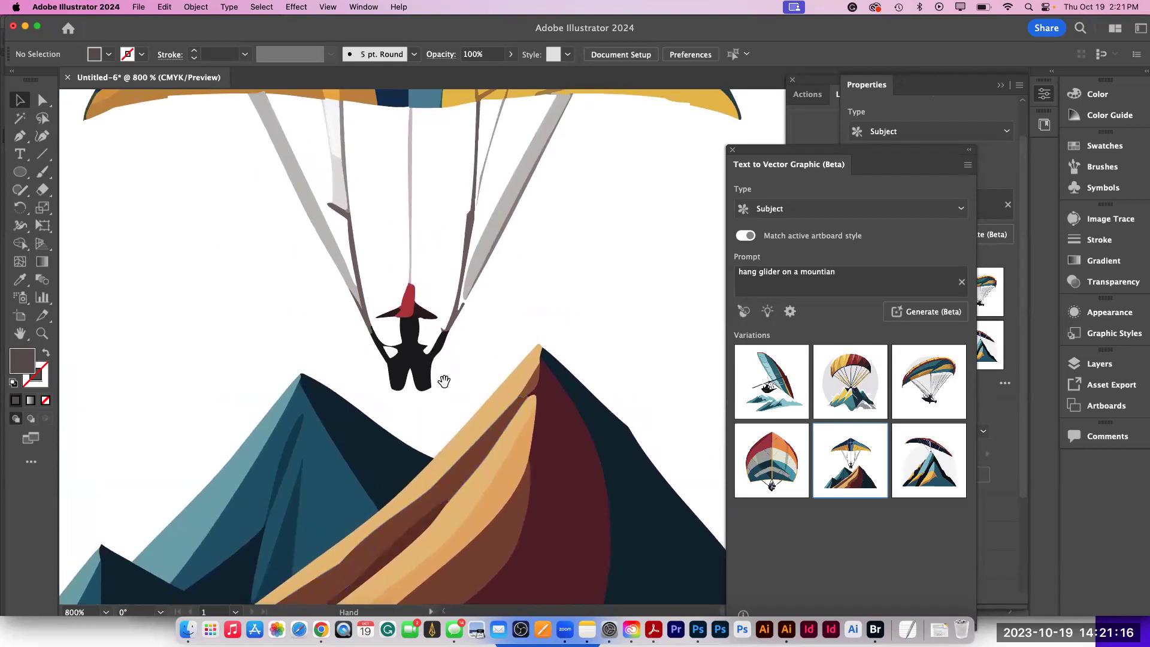
scroll(442, 380, up, 1)
scroll(441, 380, left, 1)
scroll(473, 441, up, 3)
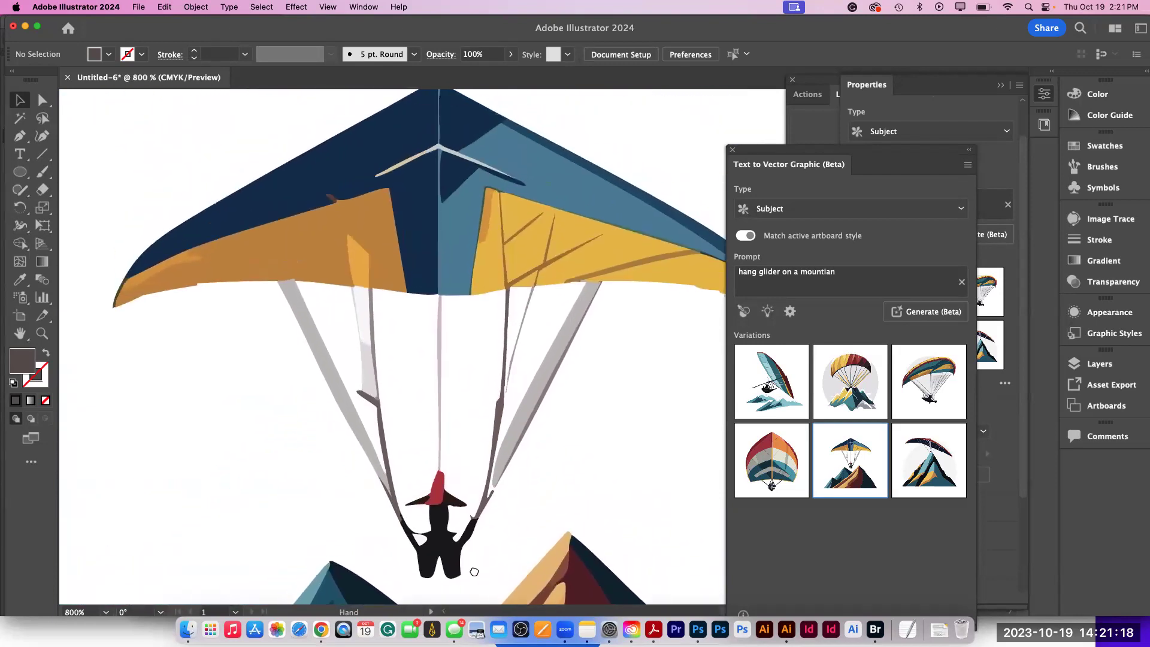
scroll(488, 305, down, 4)
scroll(488, 305, down, 5)
scroll(311, 117, right, 3)
scroll(312, 118, up, 1)
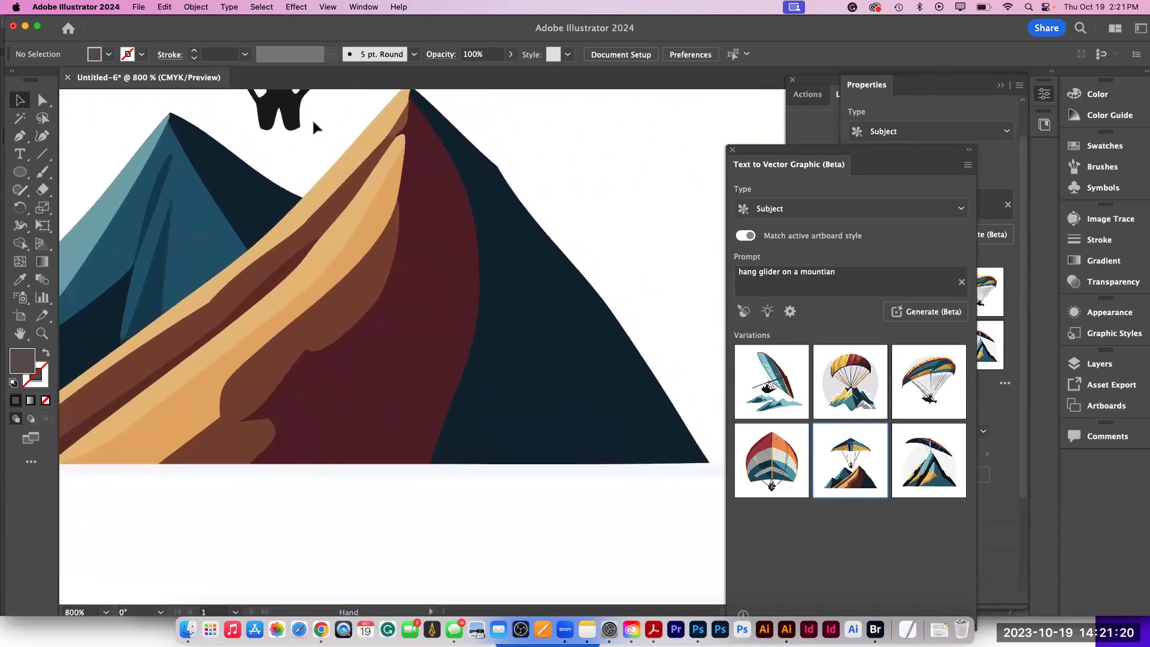
double_click(541, 350)
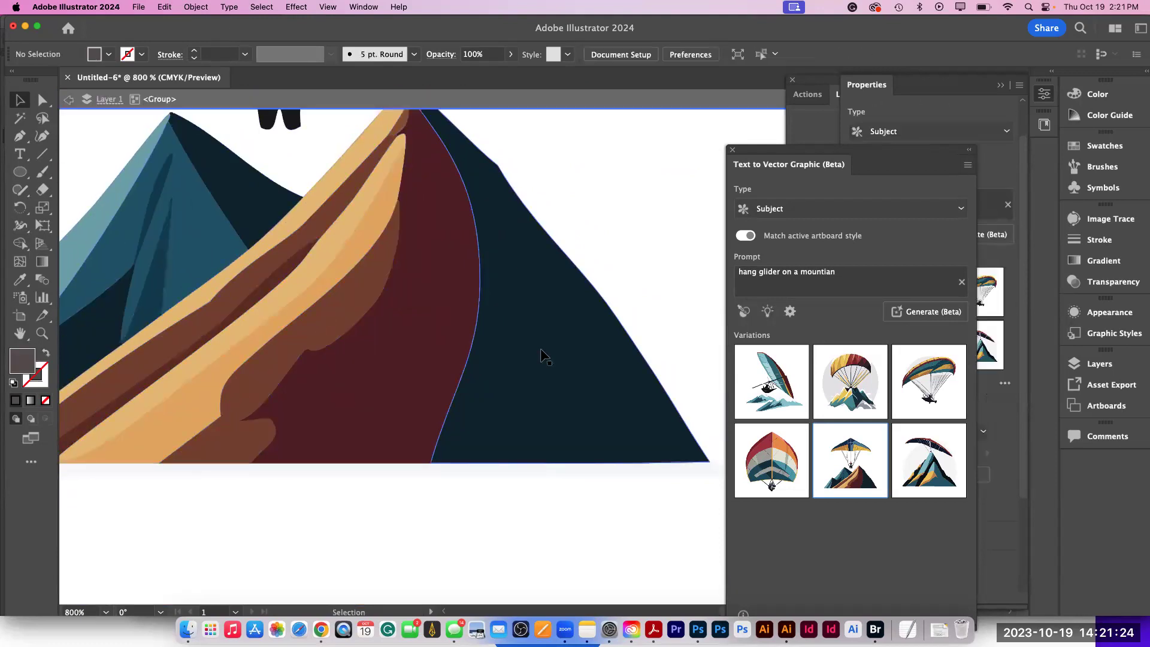
click(541, 350)
double_click(541, 350)
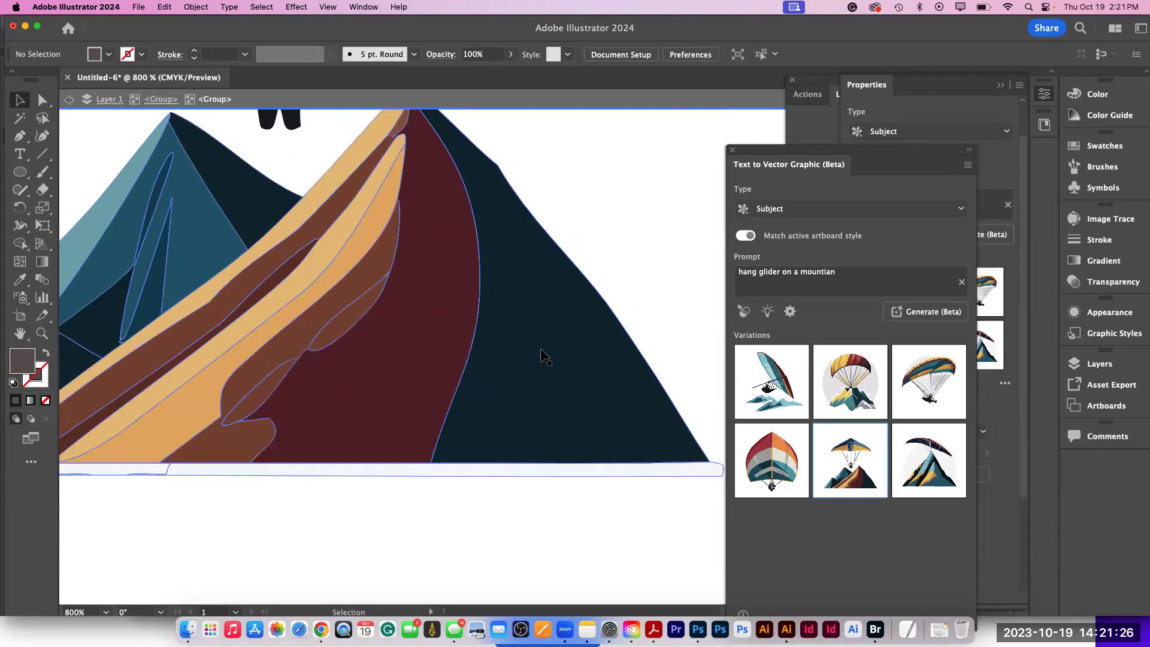
click(541, 350)
double_click(541, 349)
click(541, 350)
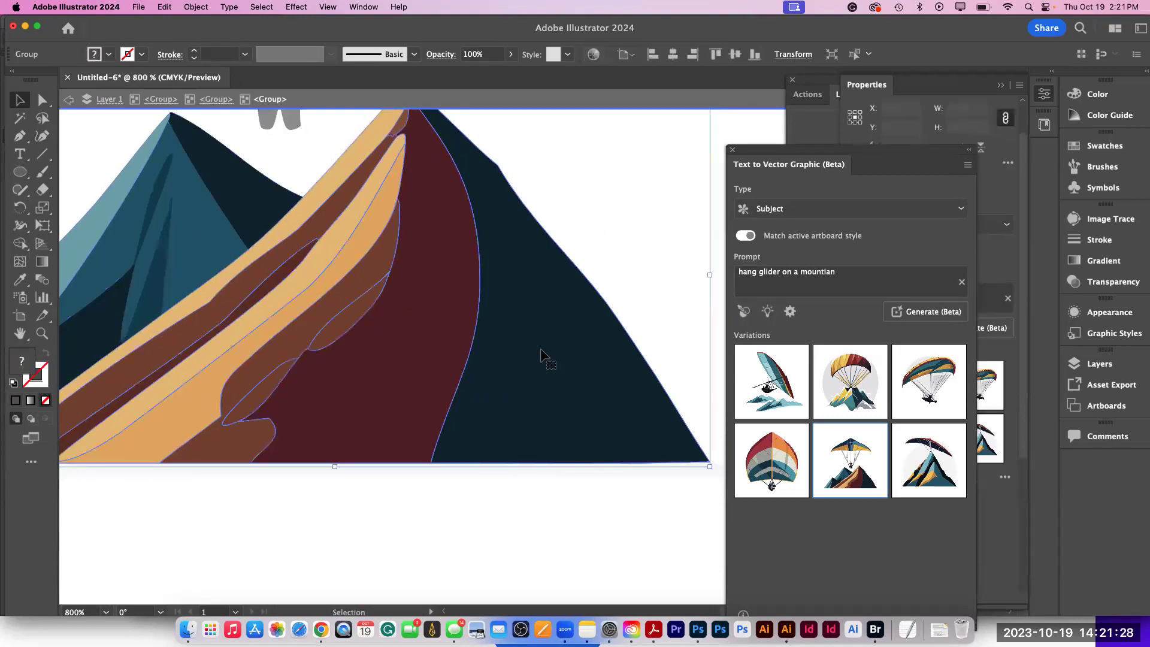
double_click(541, 350)
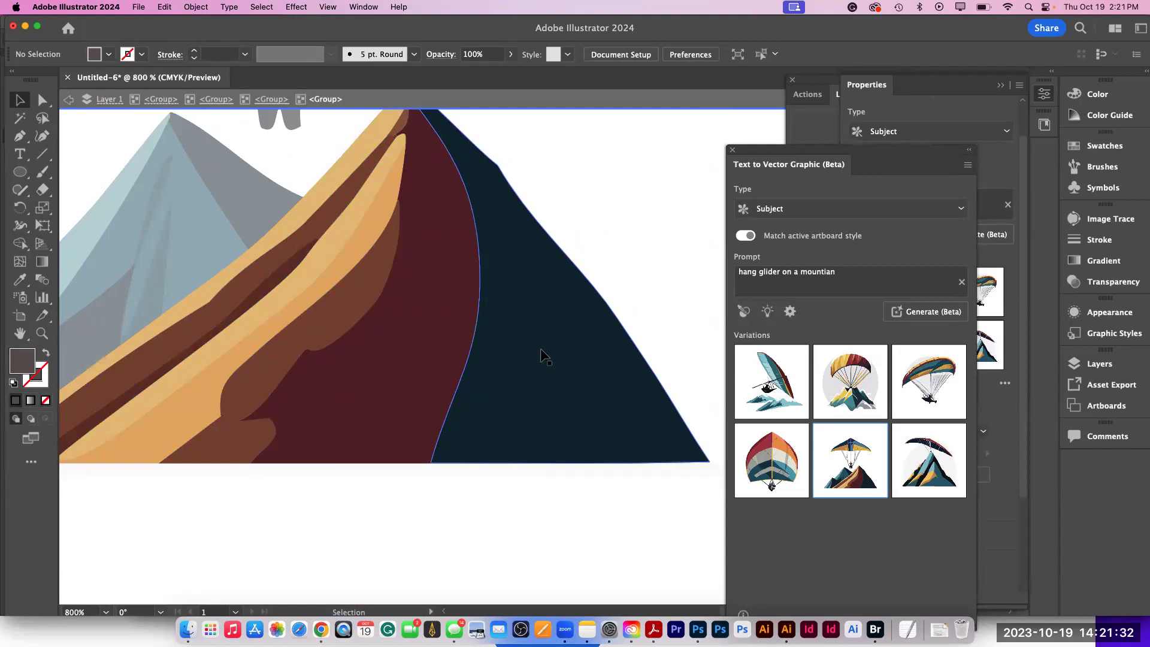
- Set the fill colour to red (C42F23) in the Color Picker and zoom back out
double_click(16, 359)
click(475, 283)
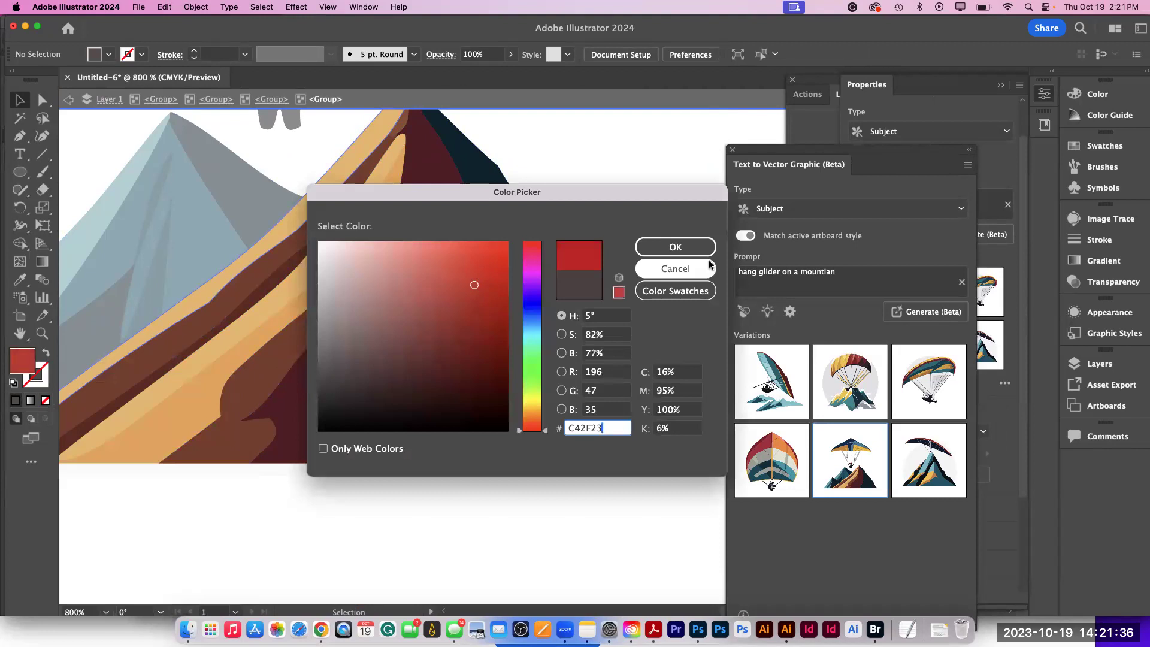
click(675, 247)
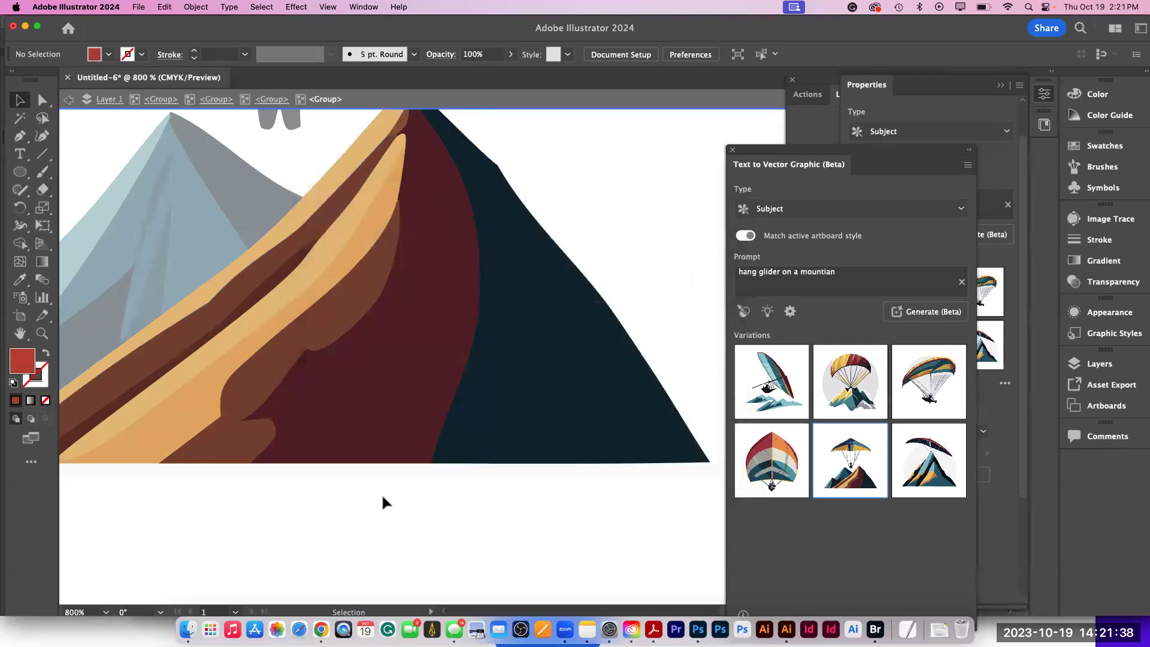
key(super+minus)
key(super+minus)
key(super+minus)
key(super+minus)
key(super+minus)
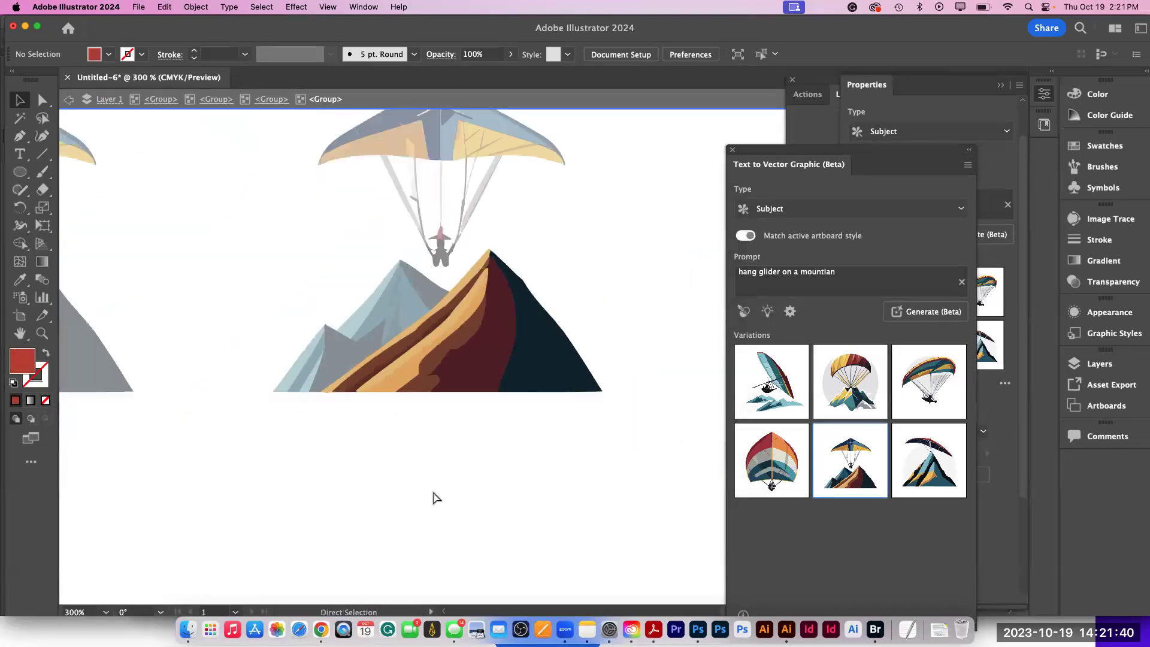
key(Escape)
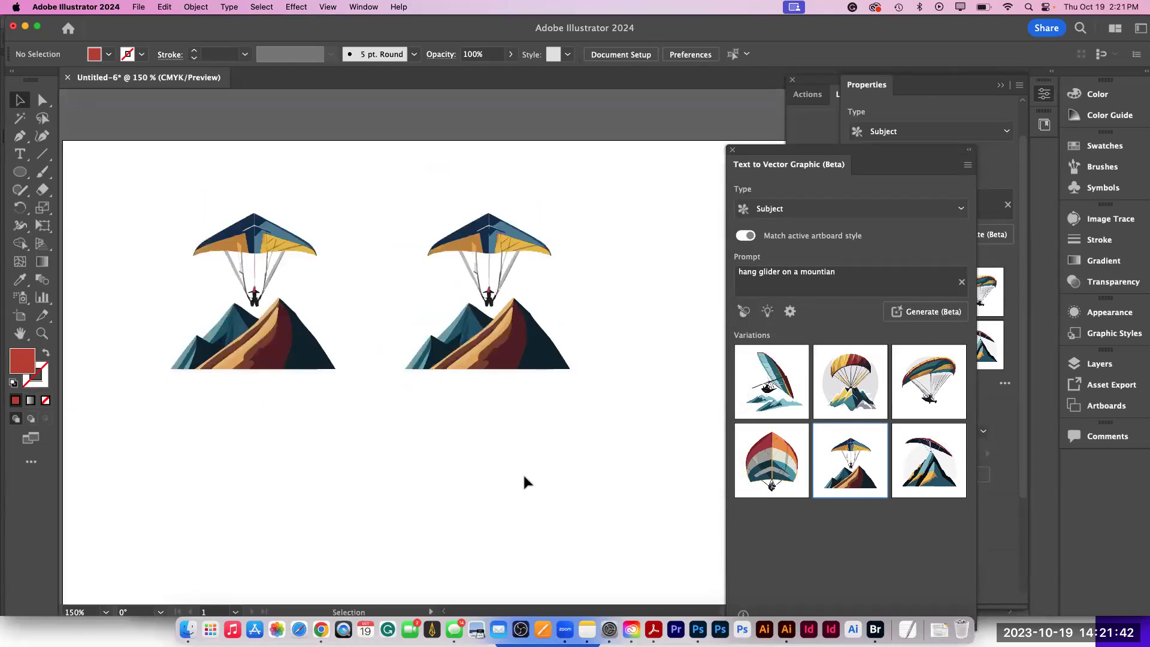
click(507, 360)
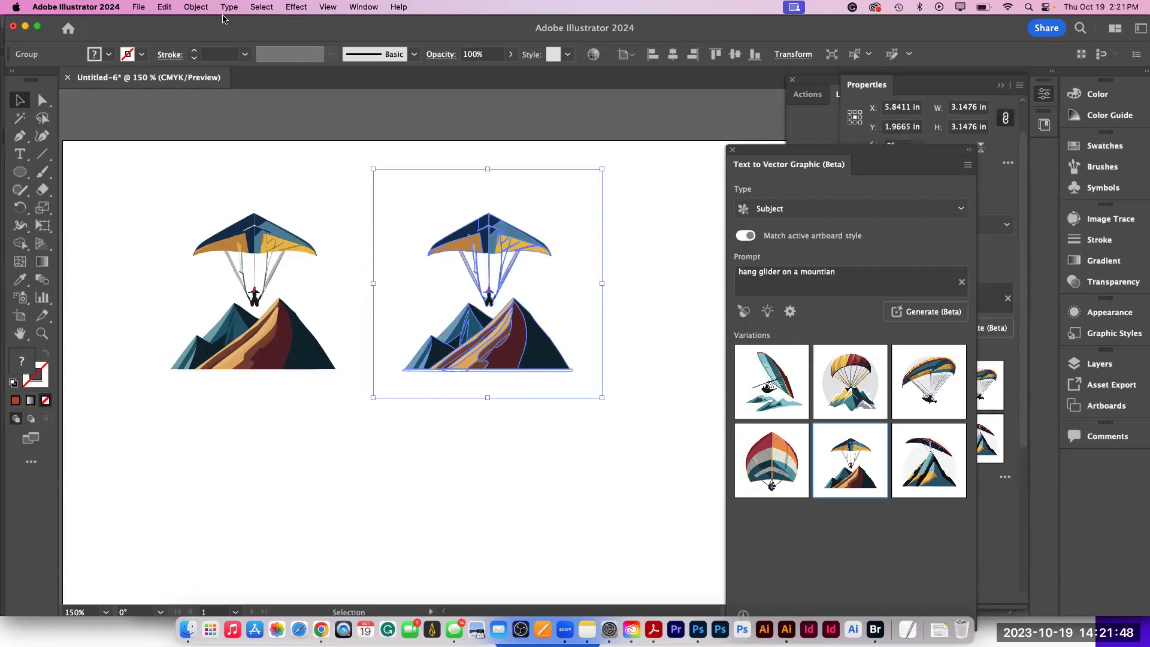
click(196, 7)
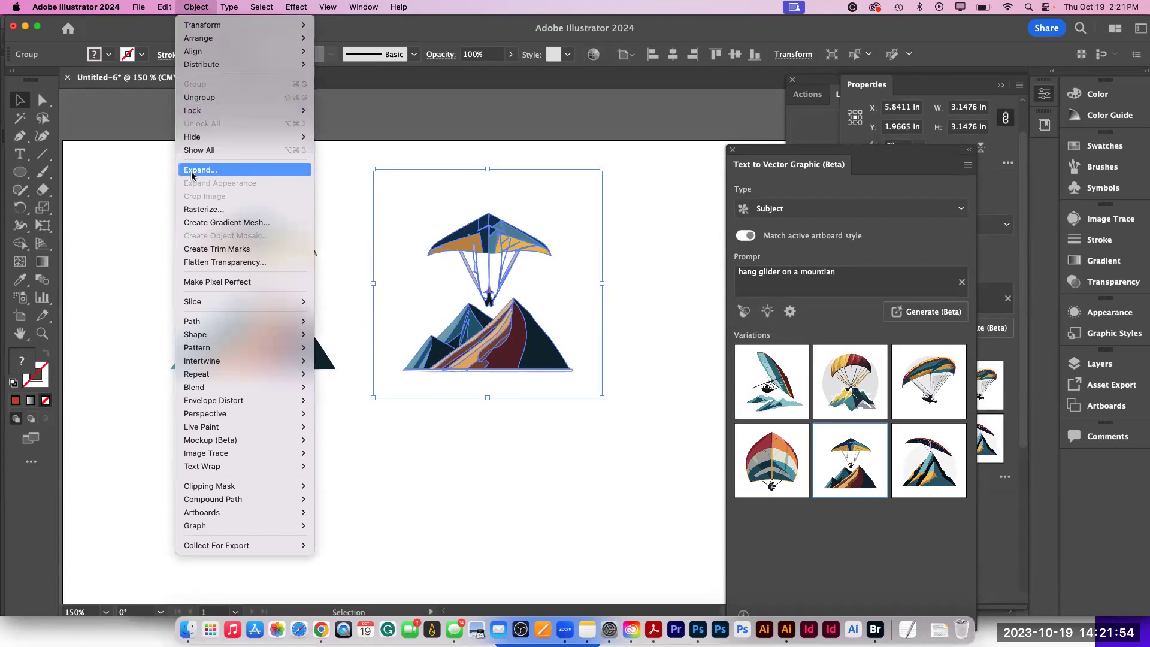
click(142, 186)
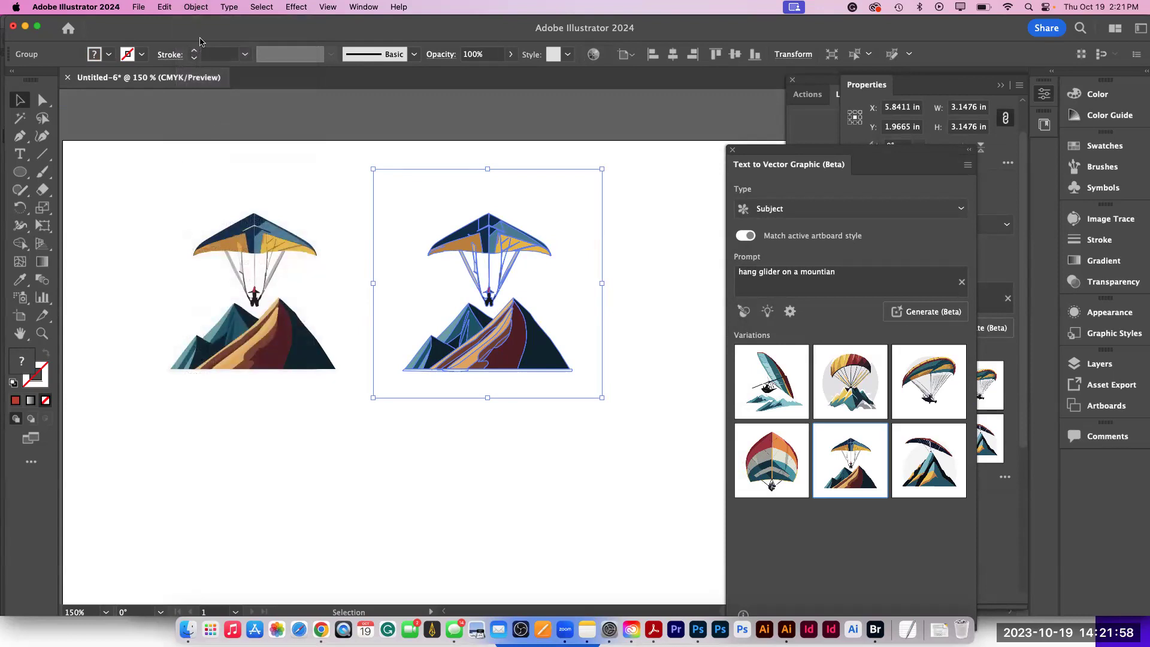
click(197, 8)
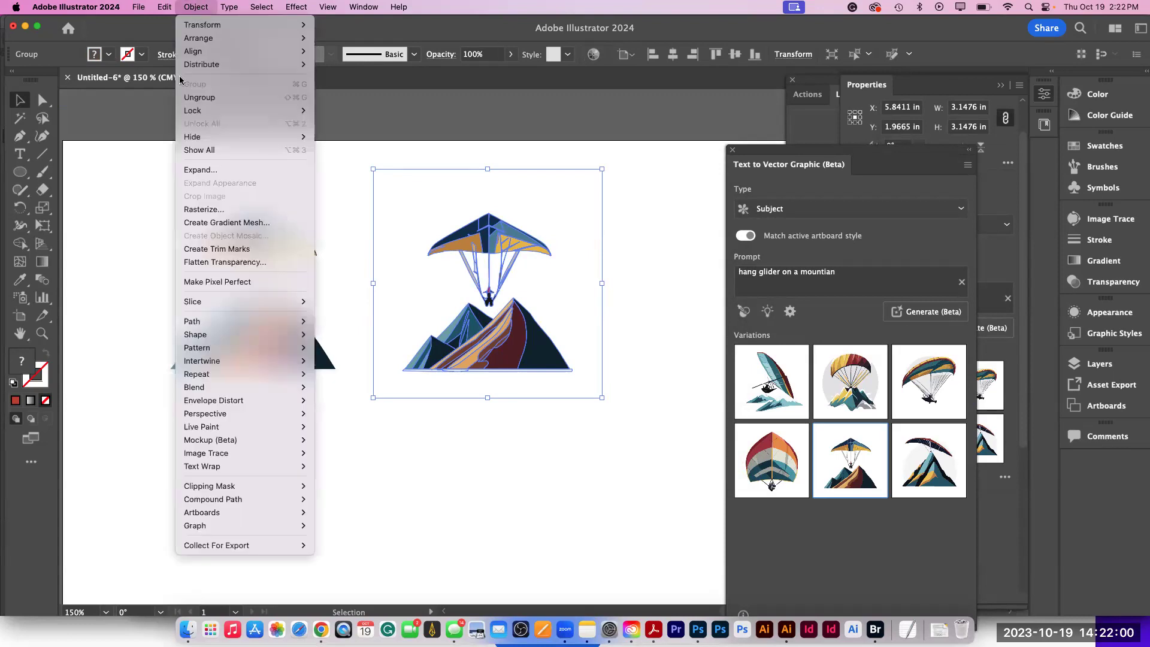
click(104, 197)
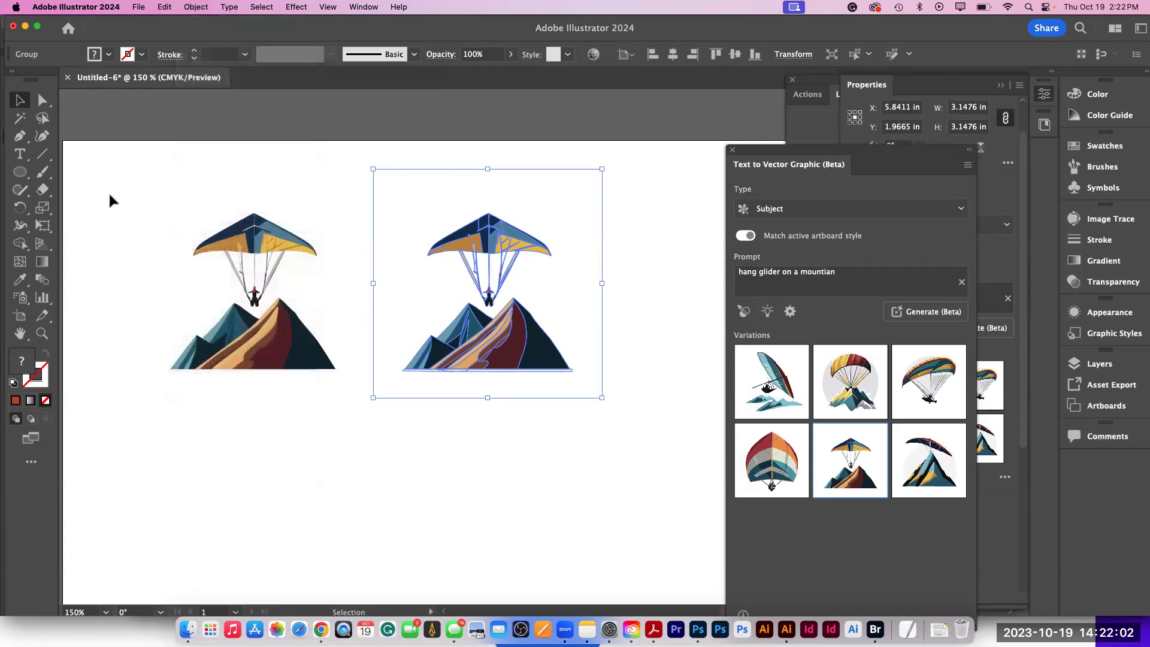
click(462, 440)
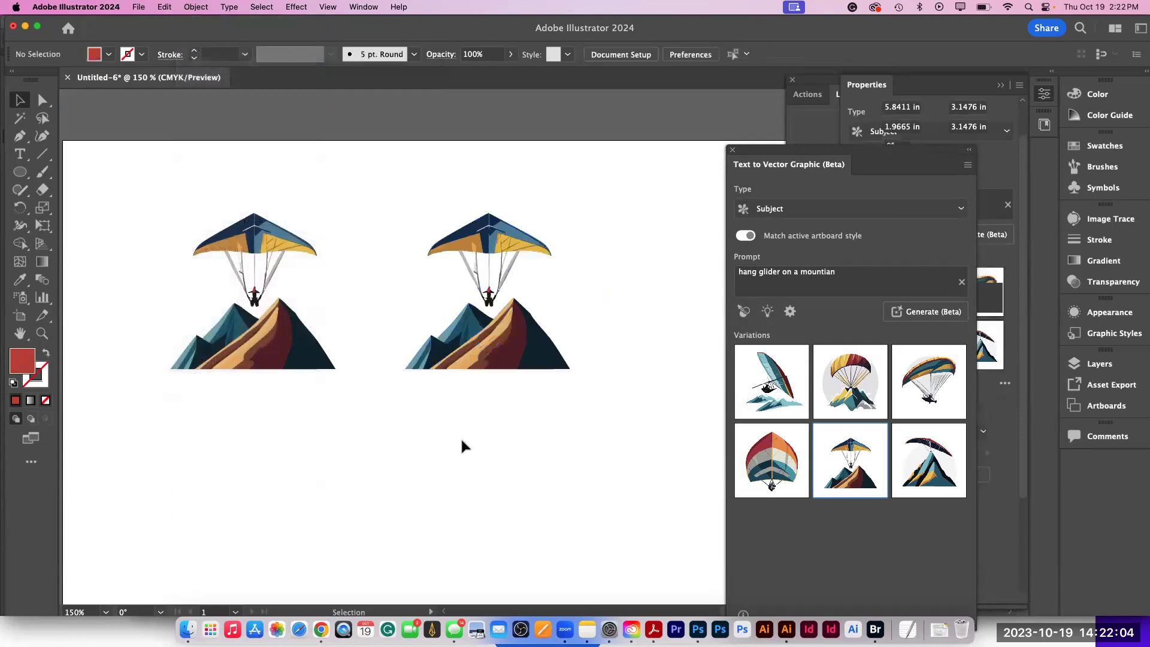
click(526, 355)
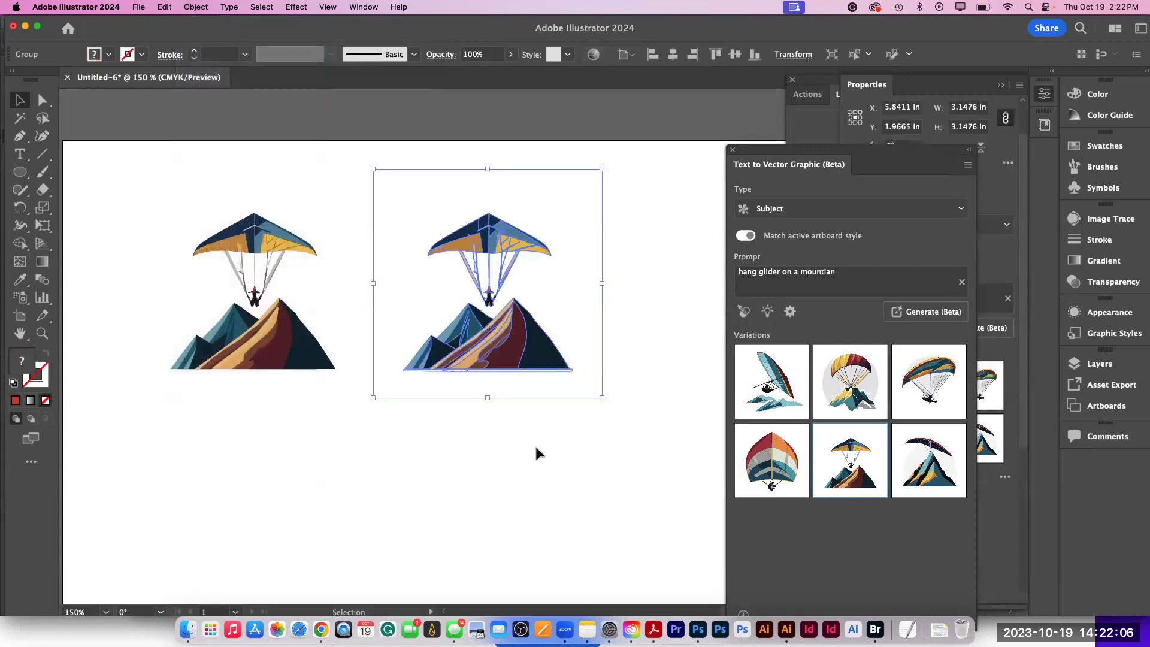
click(533, 445)
click(42, 104)
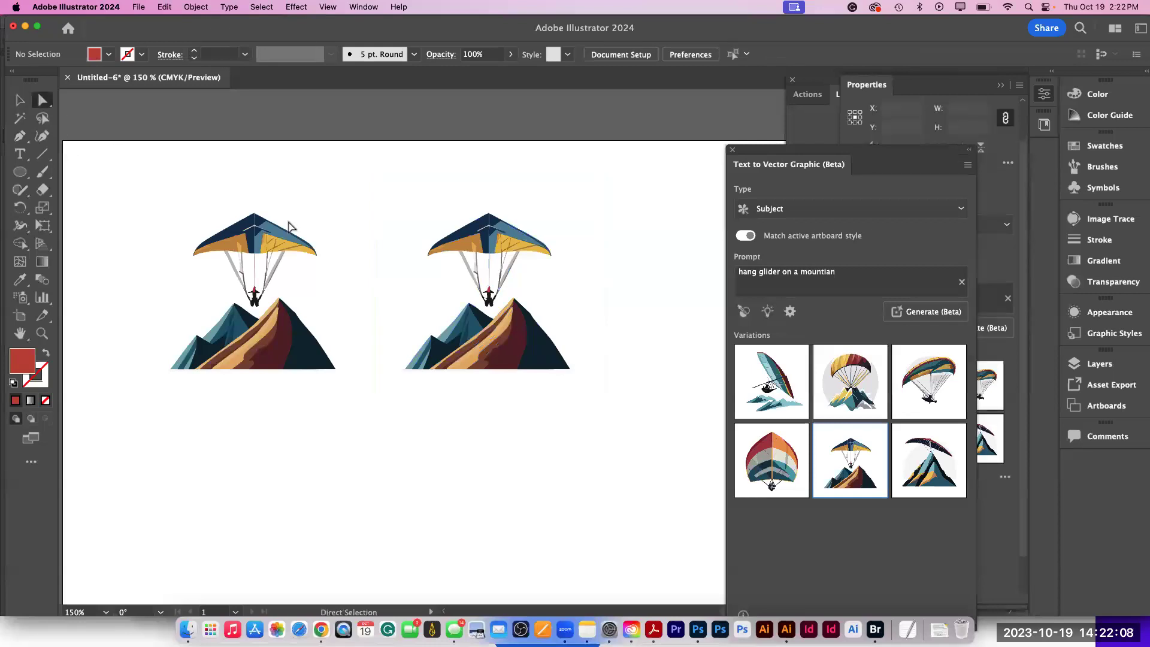
- Shift the right copy's dark mountain slice right and bulge the glider wing upward
click(546, 366)
drag(547, 366, 513, 362)
click(512, 362)
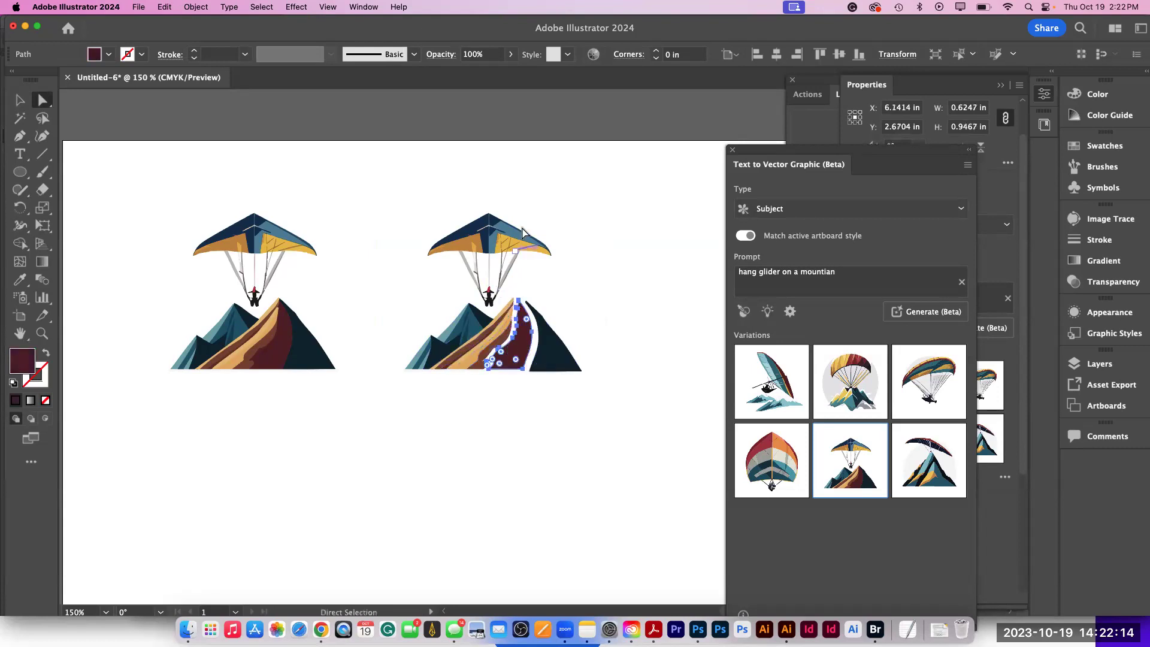
drag(519, 232, 530, 205)
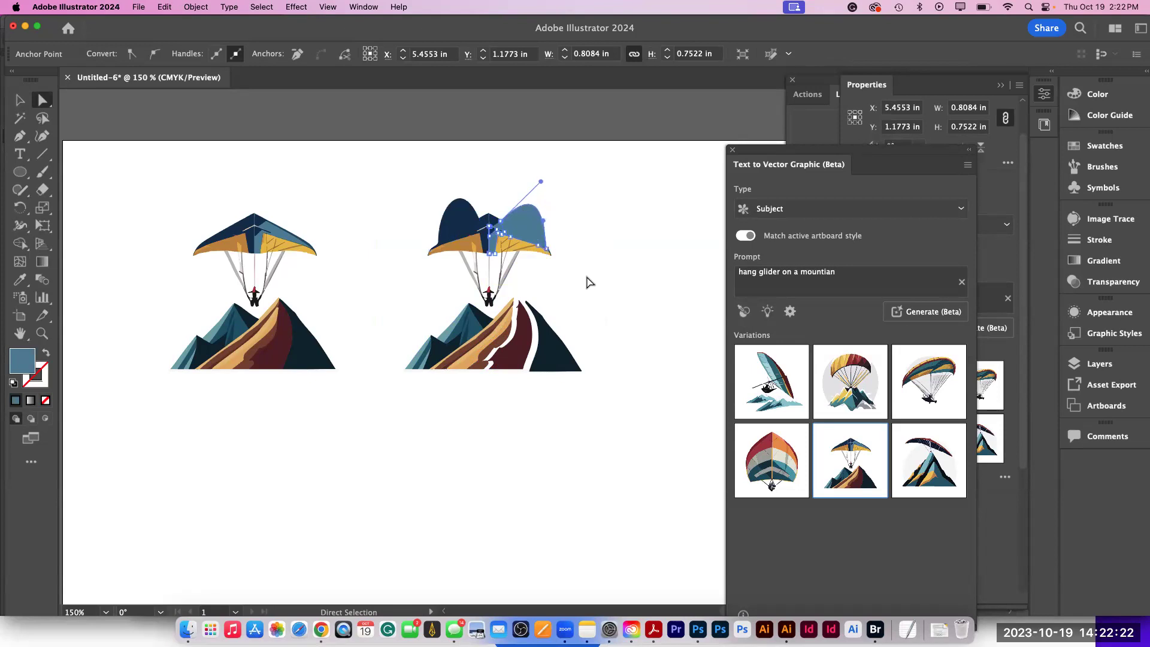
click(588, 282)
- Reshape the left mountain peak and move the Text to Vector Graphic panel aside
drag(421, 361, 437, 333)
click(441, 452)
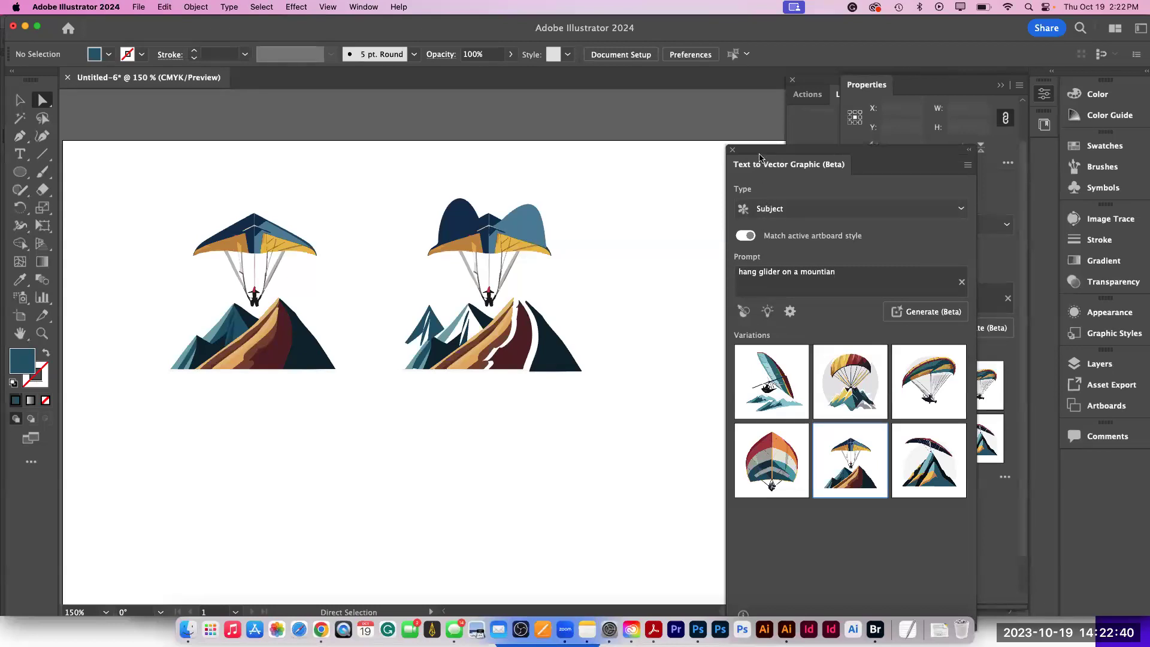
drag(760, 155, 835, 130)
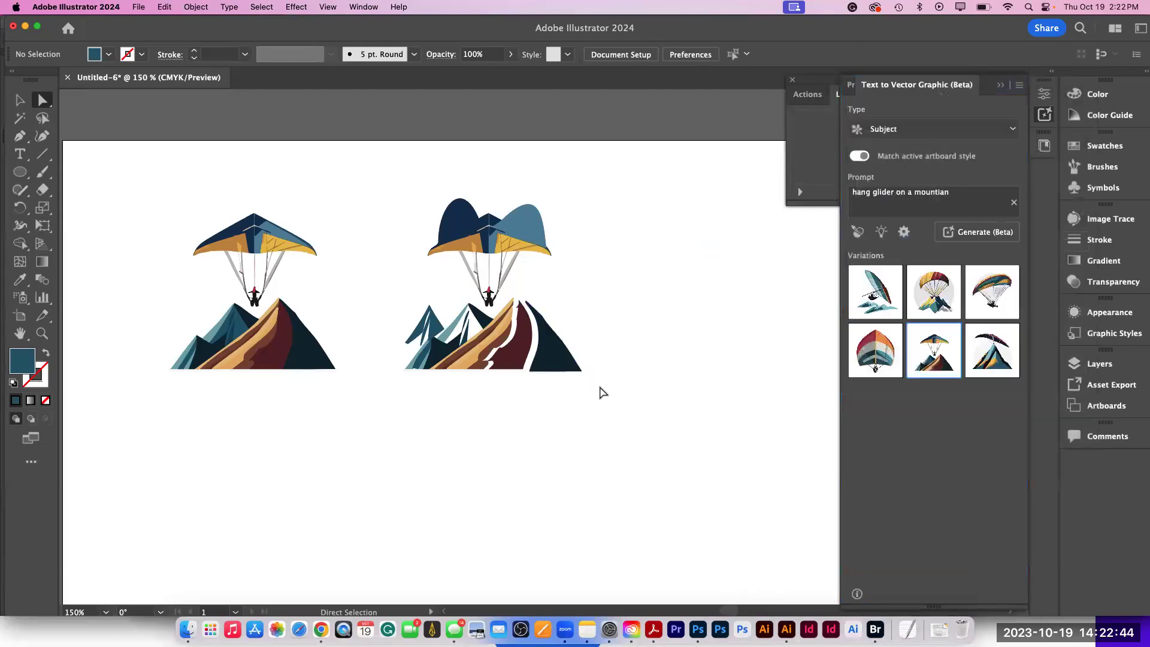
- Select the whole right hang-glider artwork and open Generative Recolor with its sample prompts
click(20, 100)
drag(411, 195, 595, 400)
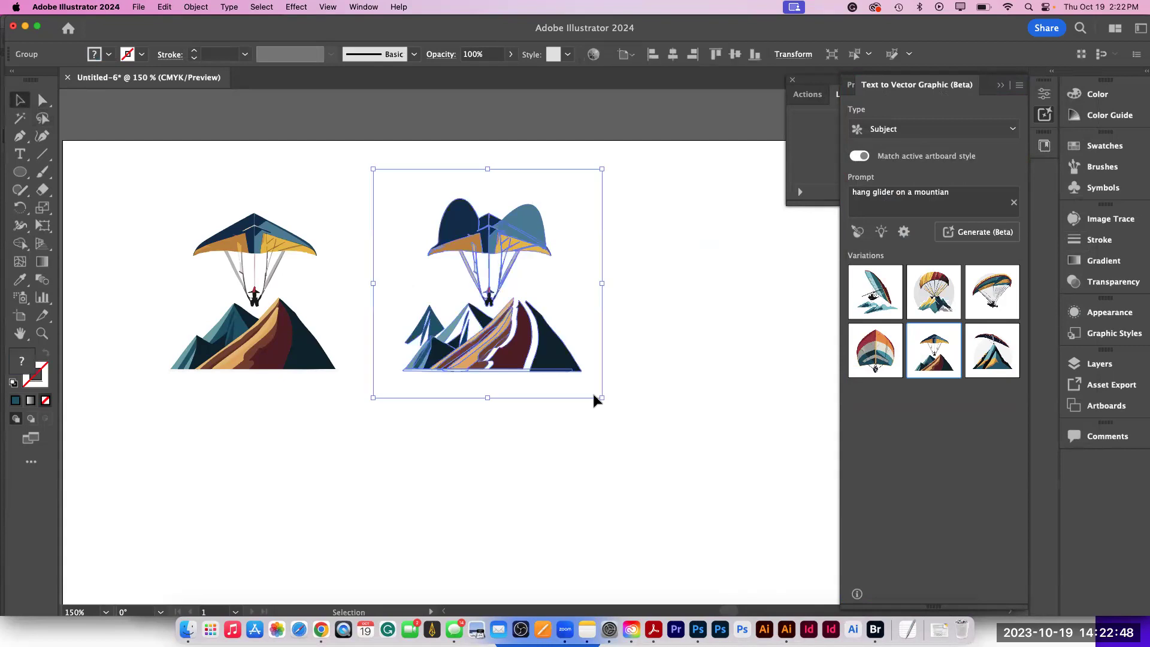
click(594, 55)
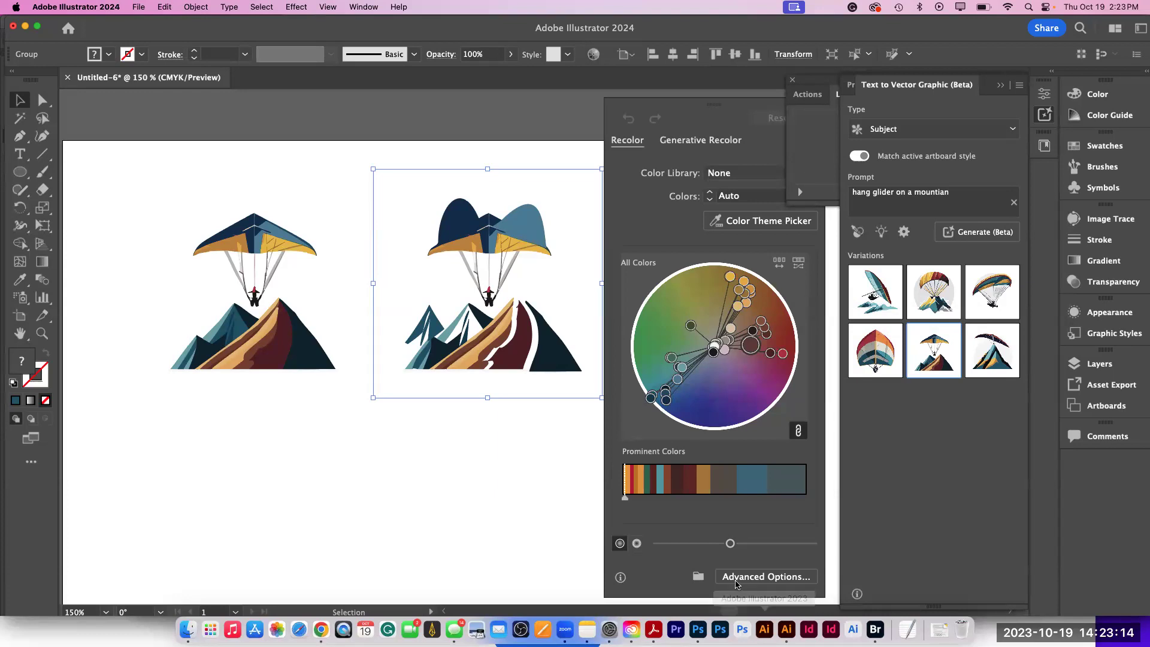
click(742, 578)
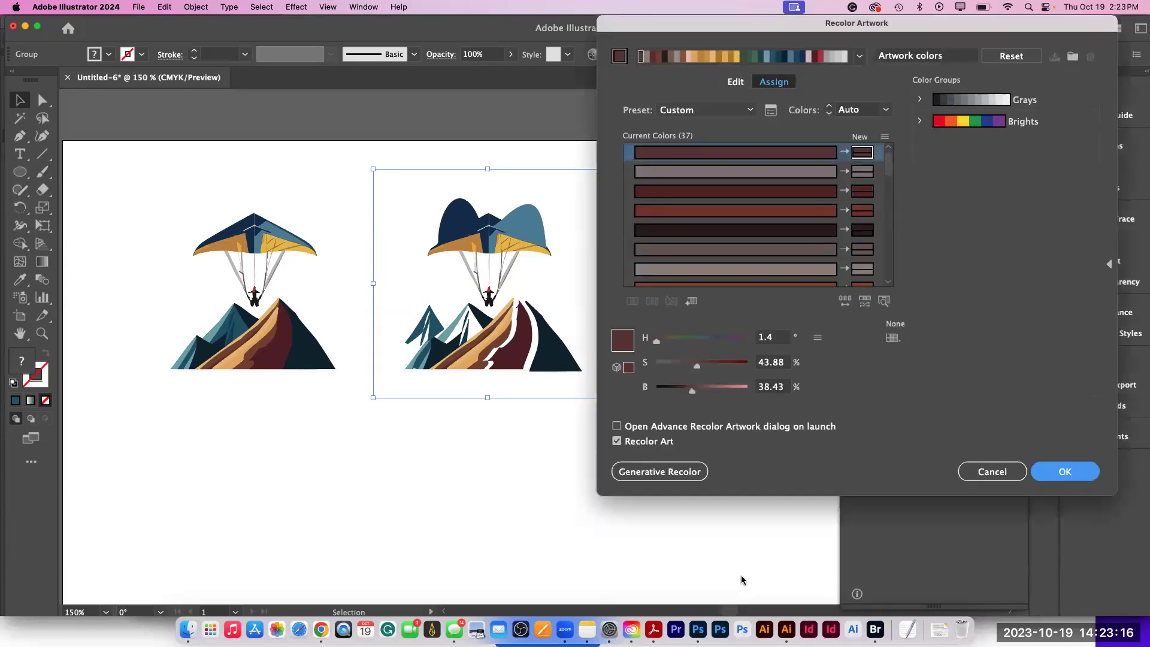
click(659, 472)
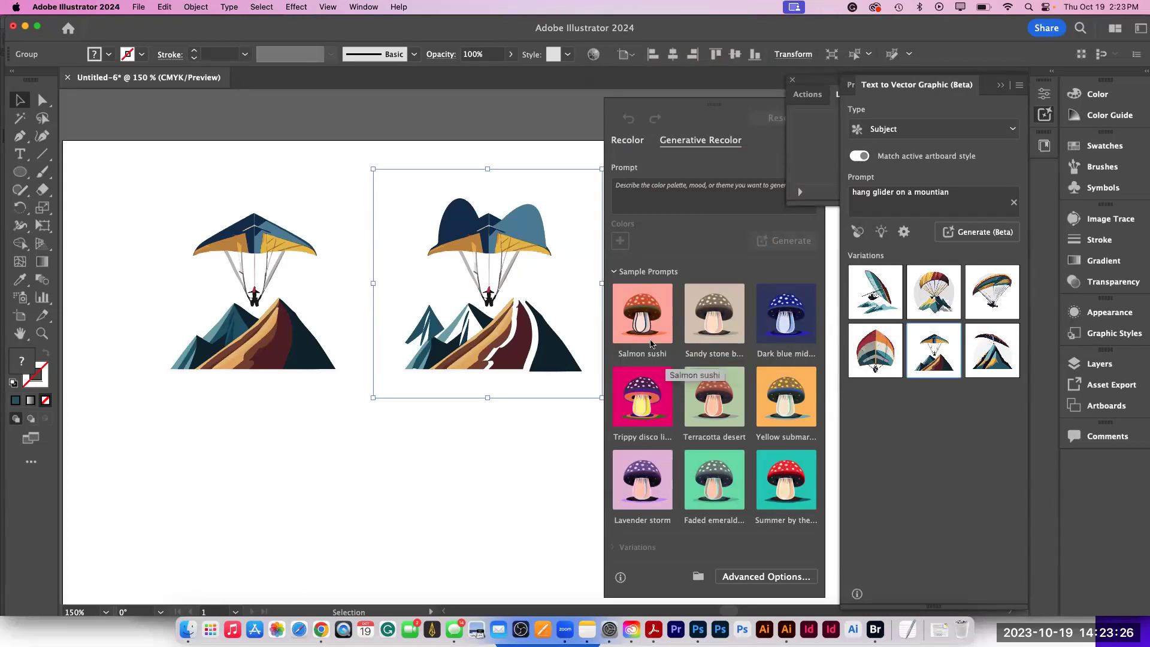
- Generate Salmon sushi palettes and apply the fourth colour variation to the right glider
click(651, 335)
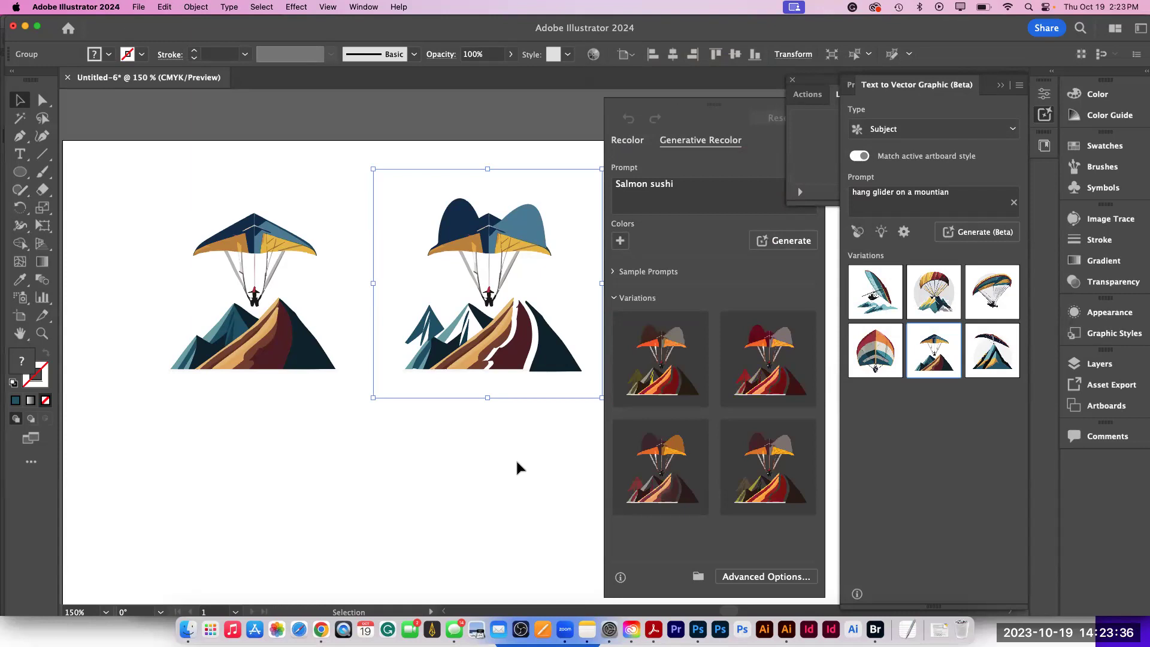
click(680, 372)
click(746, 386)
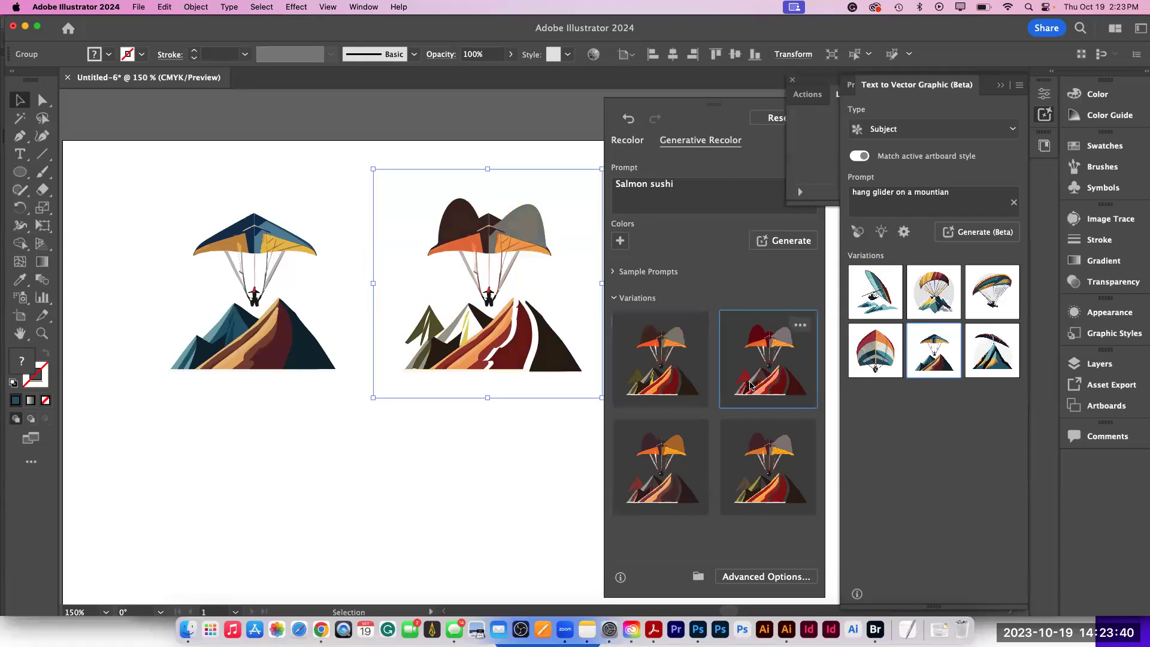
click(658, 480)
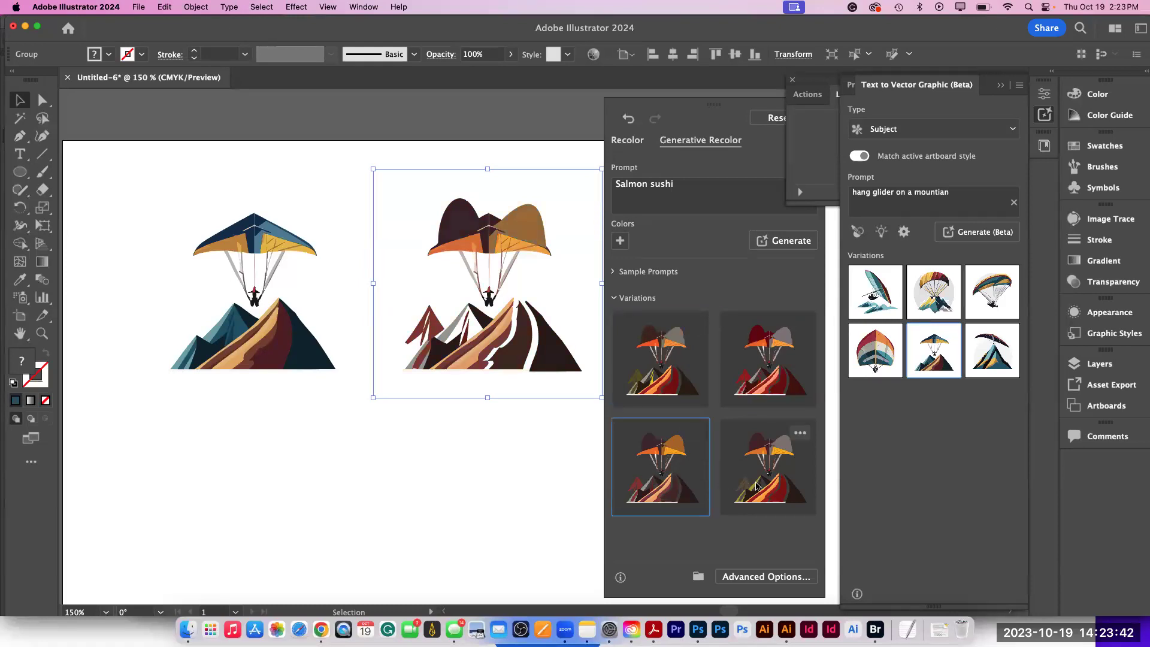
click(755, 487)
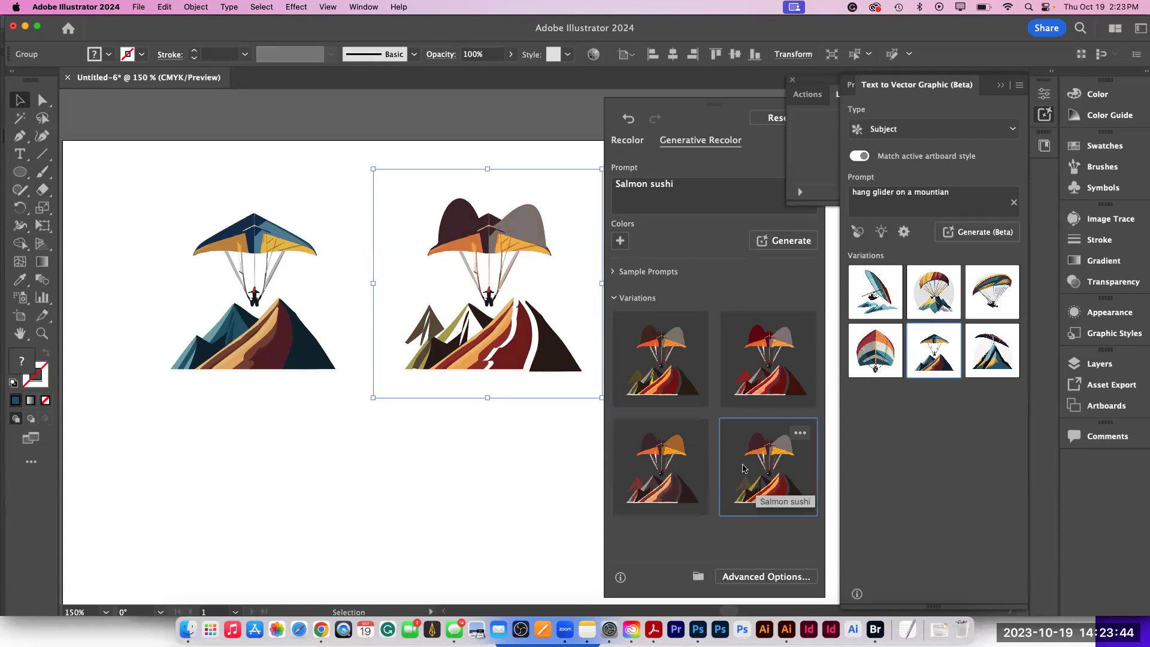
drag(664, 97, 673, 98)
- In Recolor Artwork, save the new colours as an Artwork colors group and confirm with OK
click(737, 571)
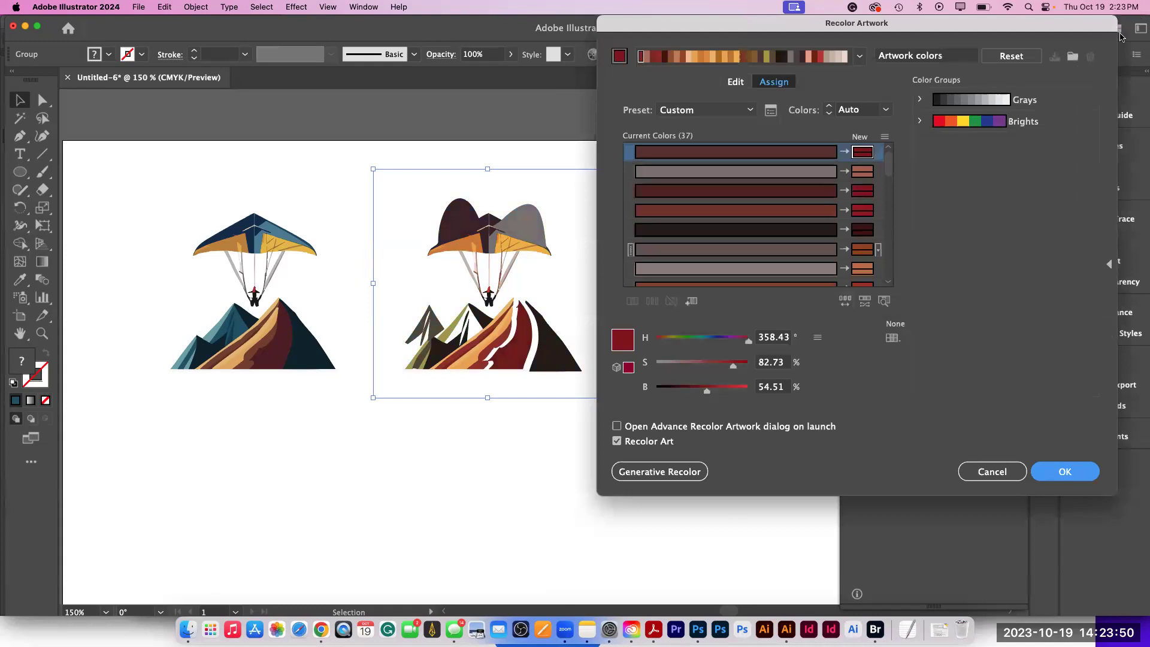
click(1073, 57)
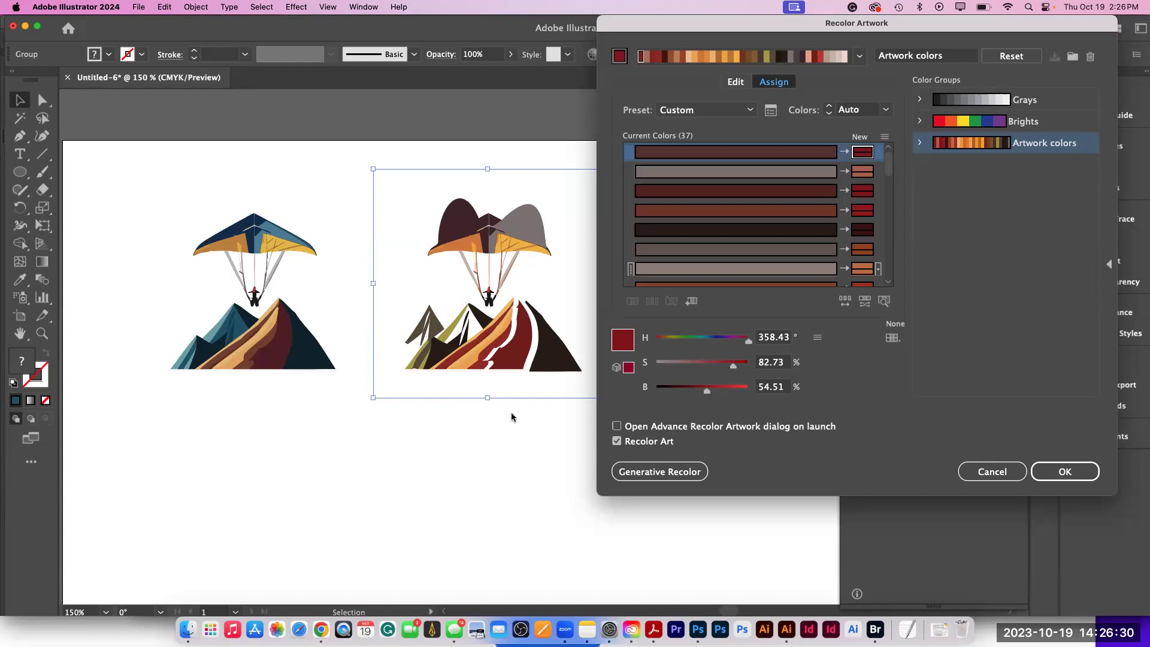
click(1073, 470)
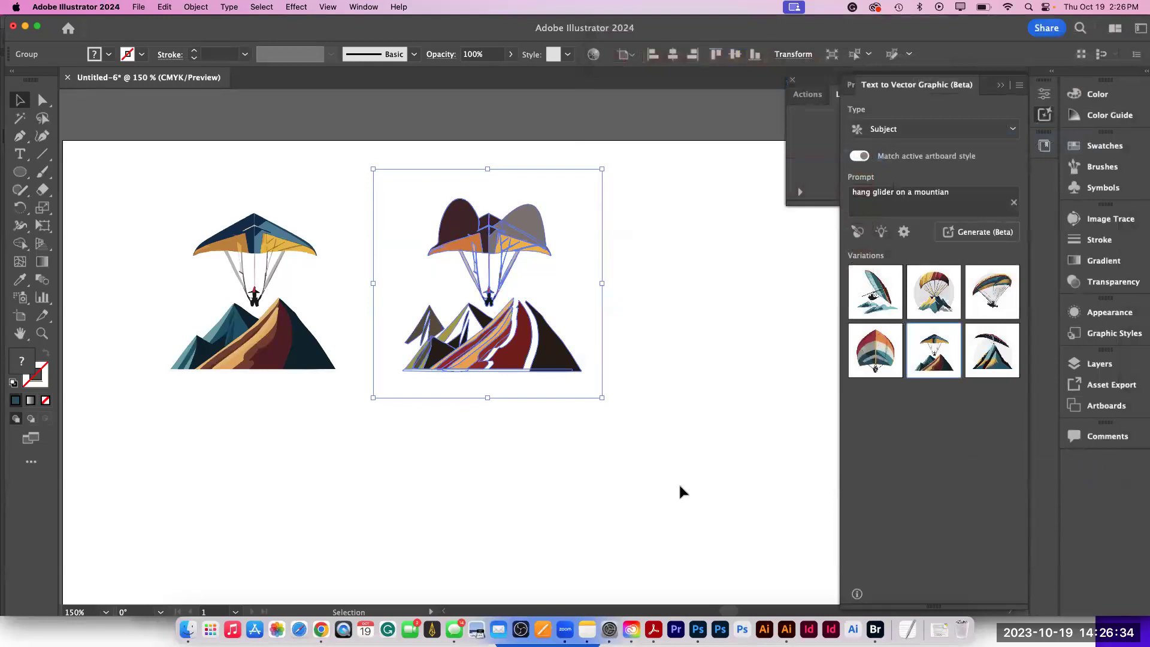
- Deselect the artwork, then float the Swatches panel and enlarge it to show all swatches
click(680, 488)
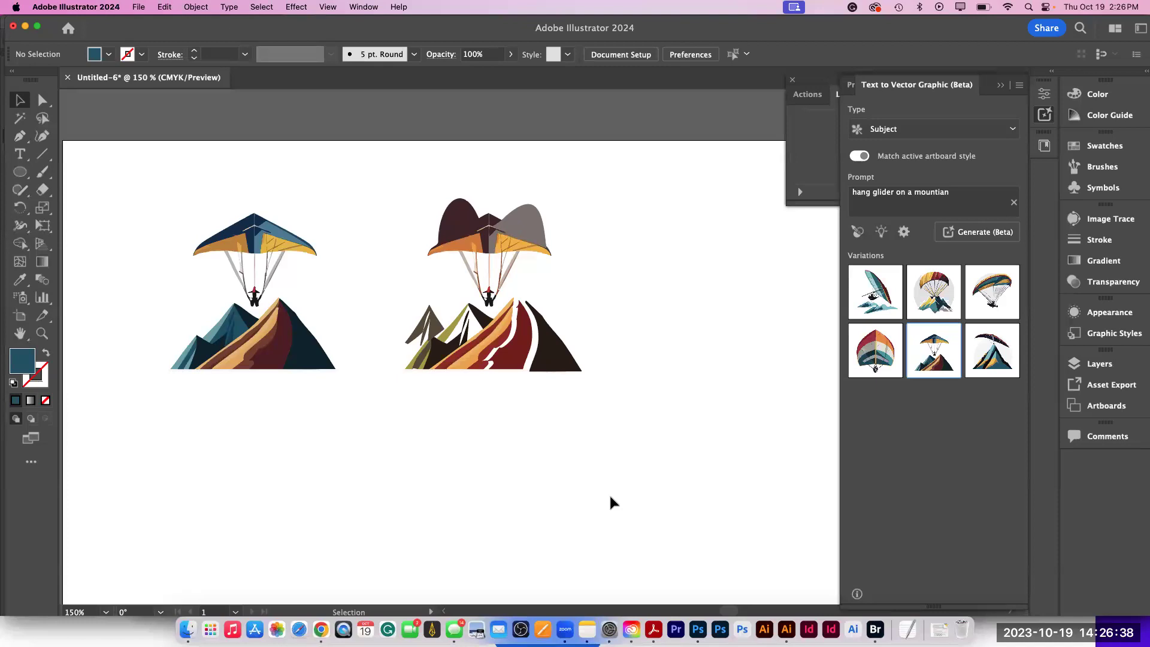
drag(1105, 146, 517, 107)
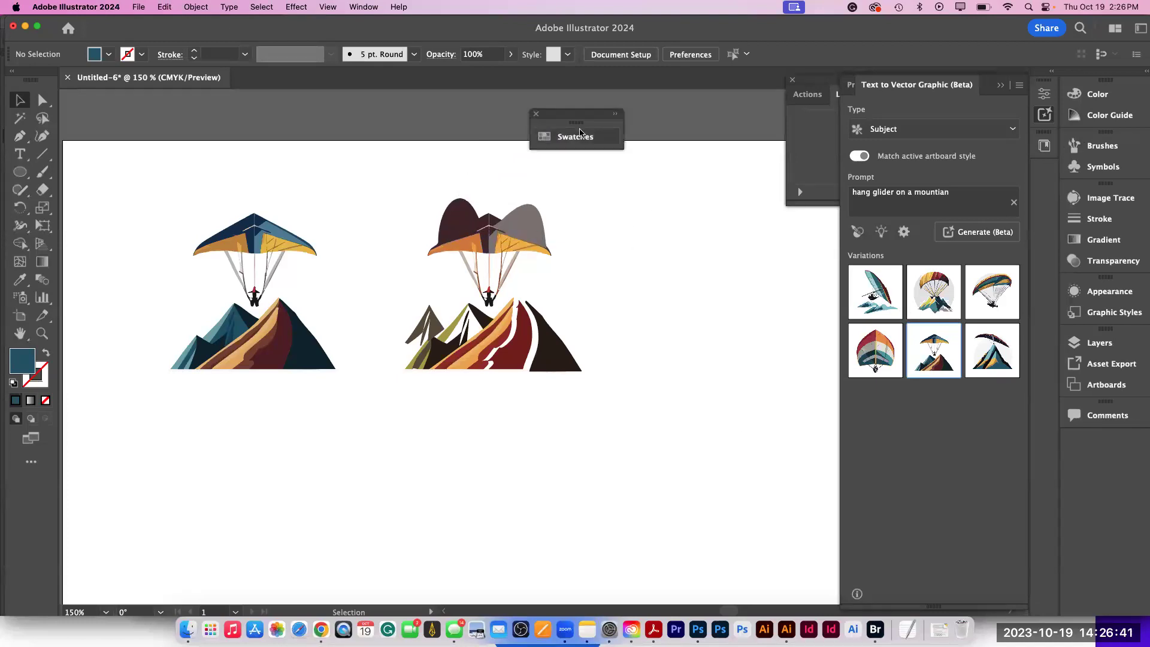
click(615, 115)
drag(705, 226, 783, 491)
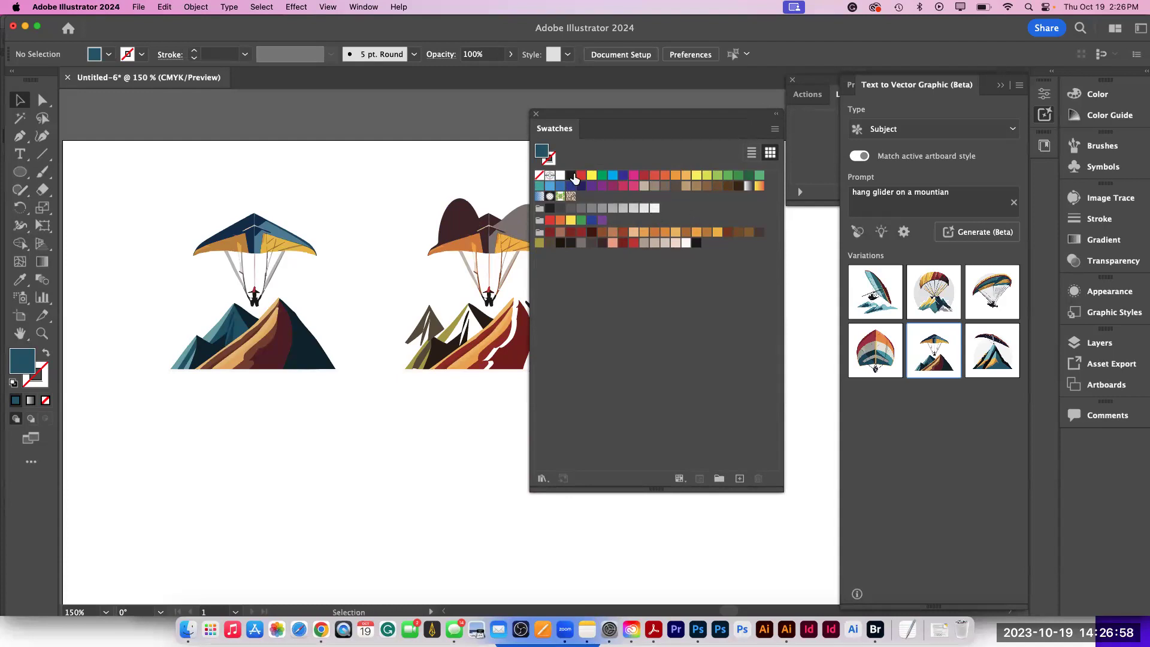
- Delete the black-through-last-pattern swatch range, keeping the grey, bright and fall colour groups
click(571, 176)
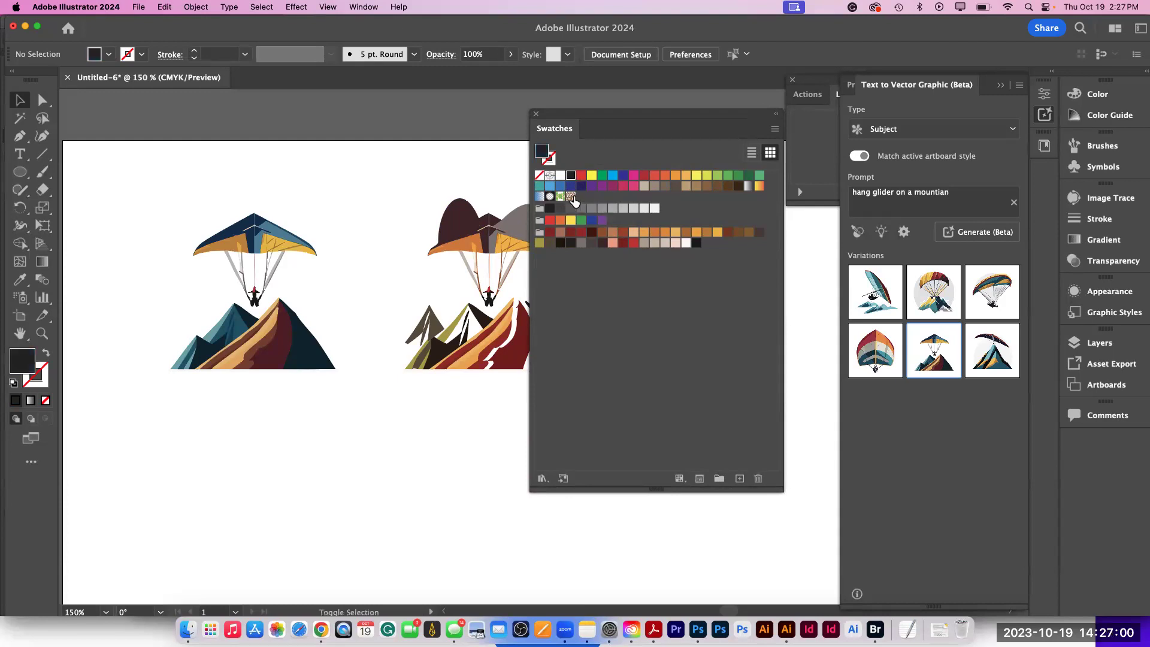
shift+click(571, 196)
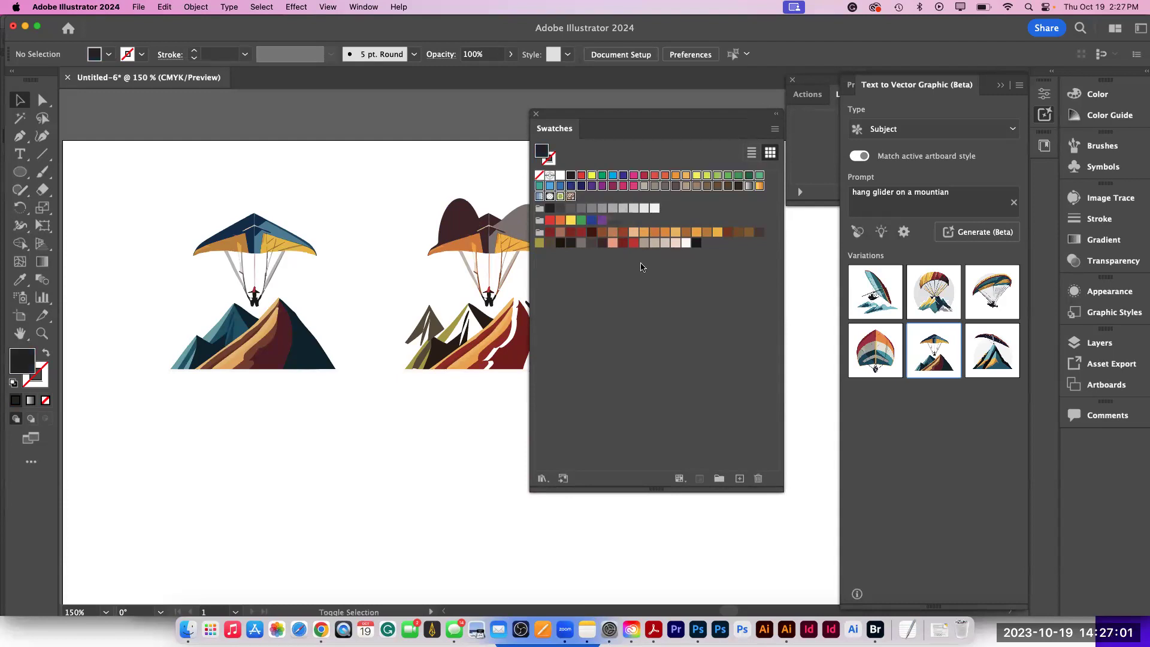
click(759, 478)
click(633, 344)
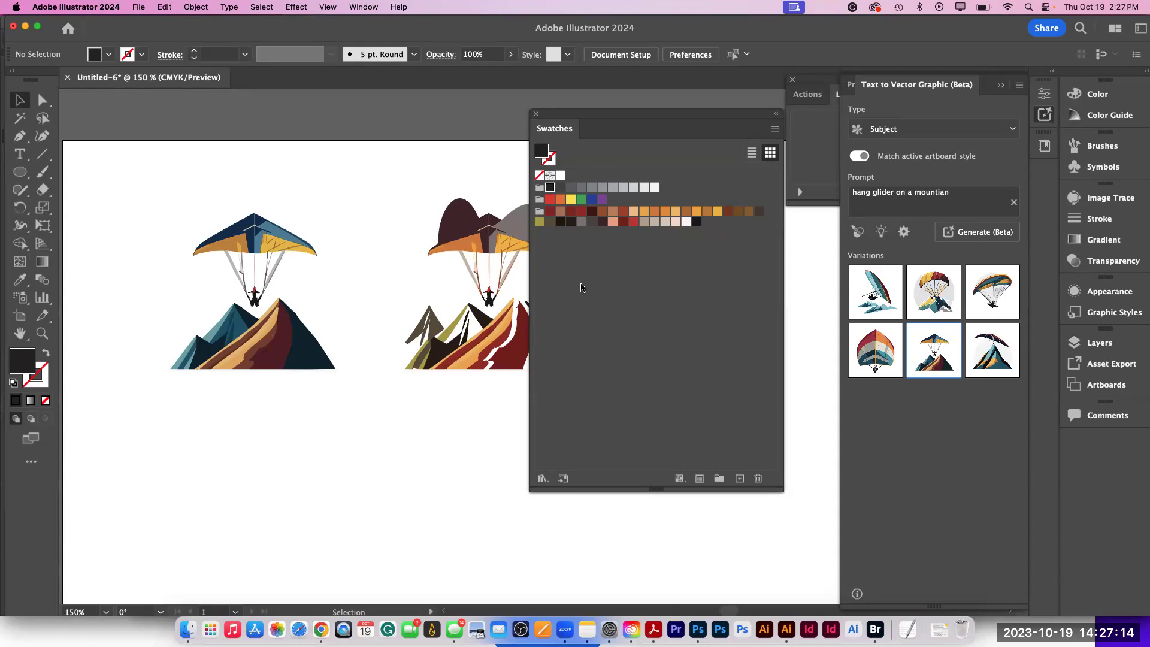
click(680, 295)
click(775, 129)
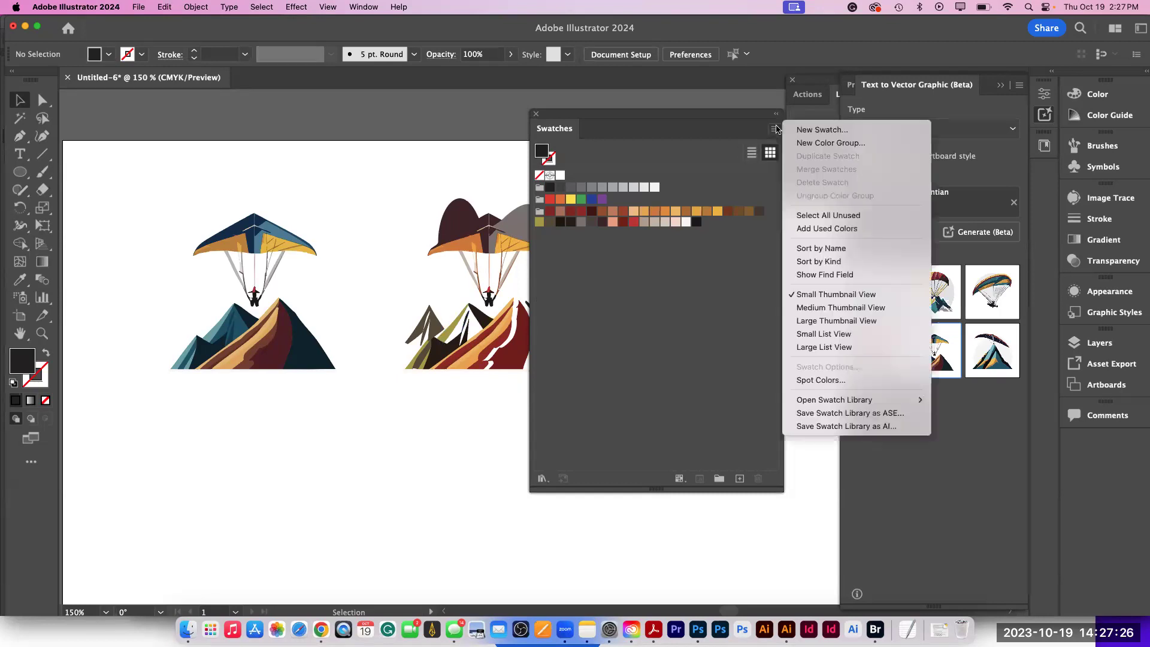
- Save the swatches to the Desktop as the ASE library 'fall colors', accepting the exchange warning
click(802, 419)
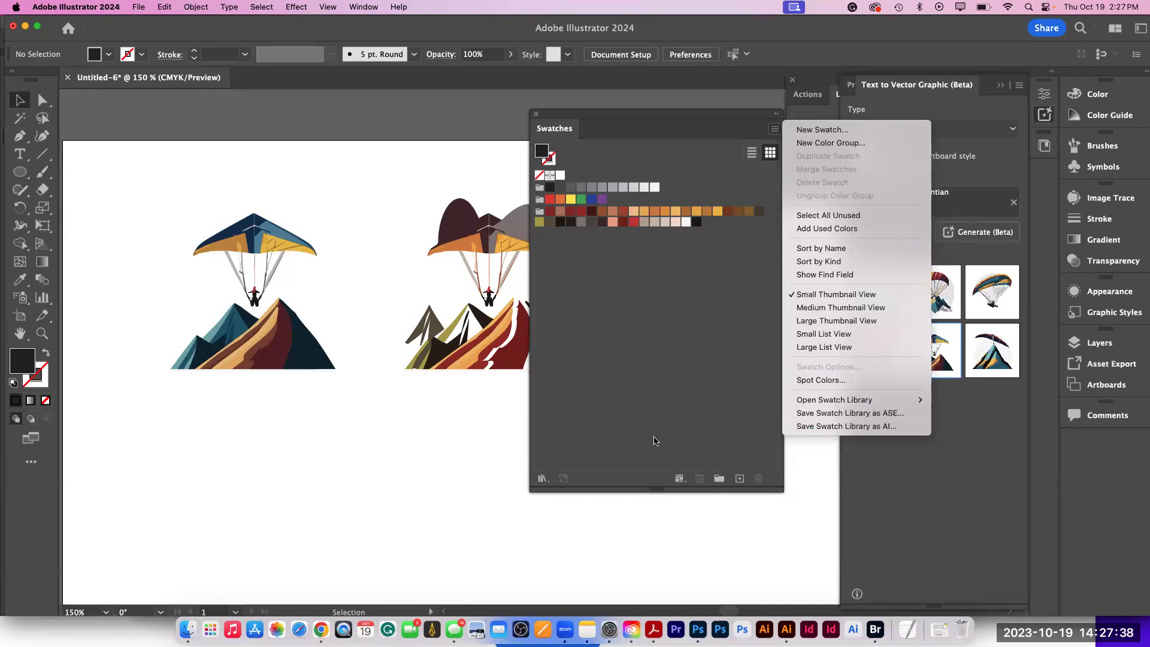
click(774, 131)
click(813, 413)
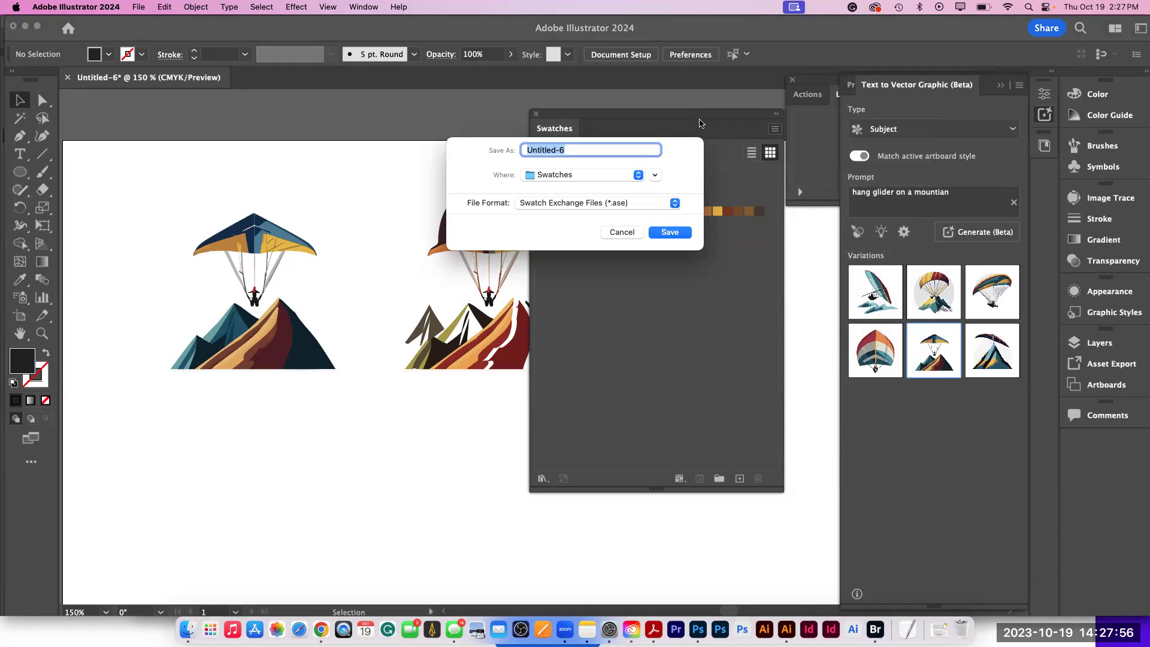
click(573, 175)
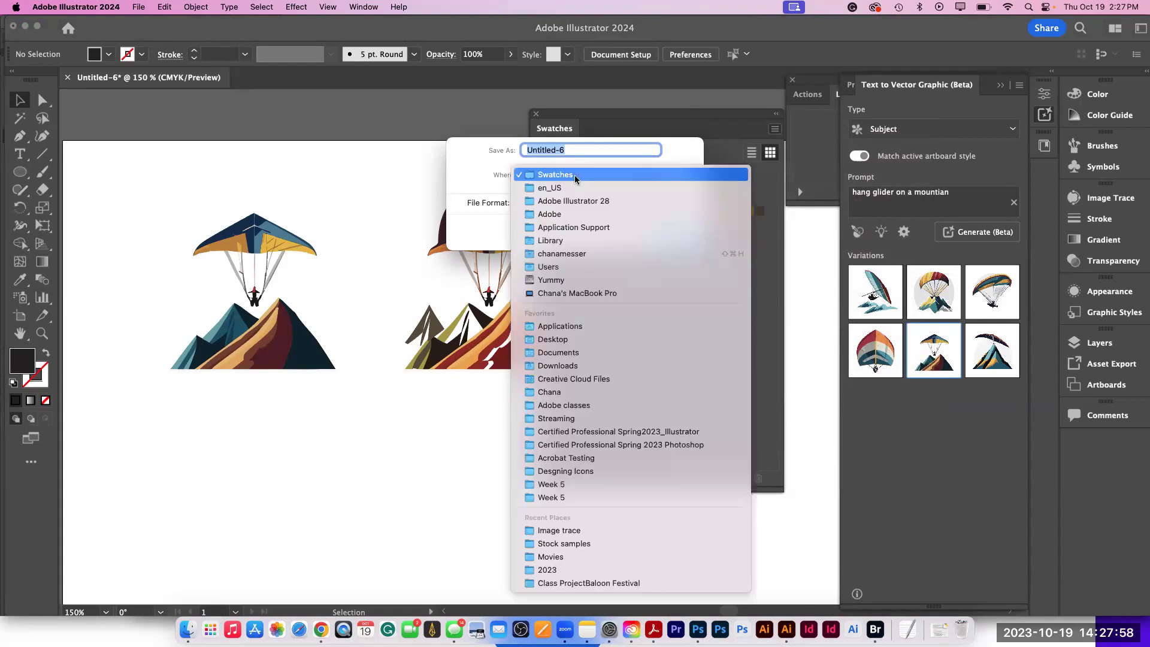
click(560, 340)
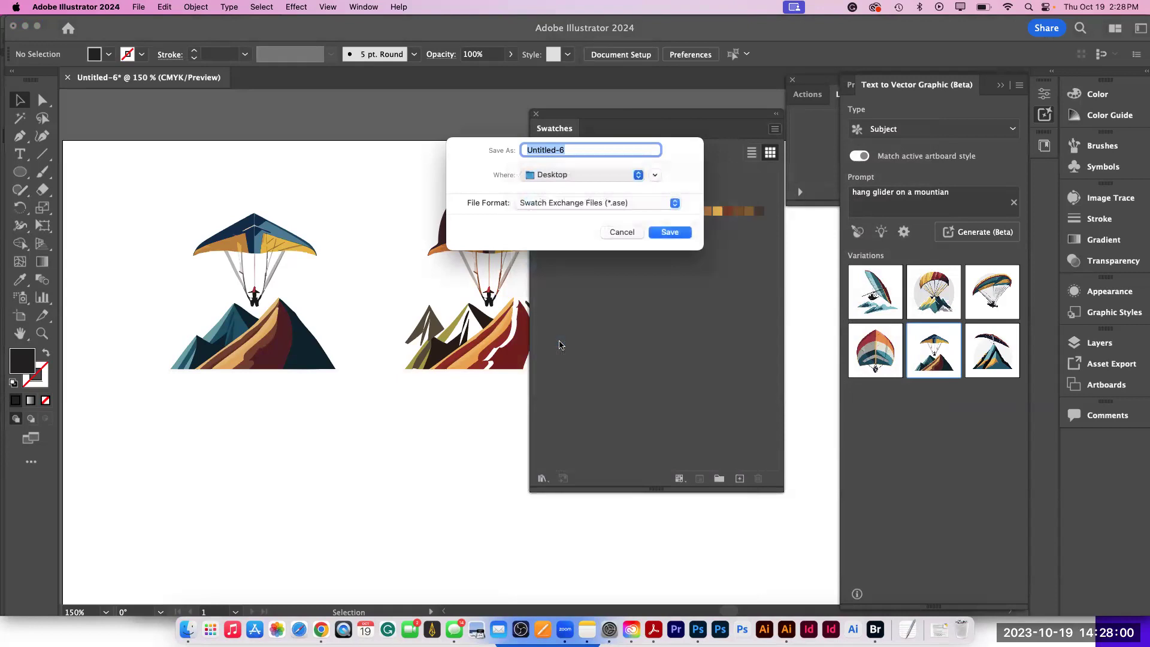
text(fall colors)
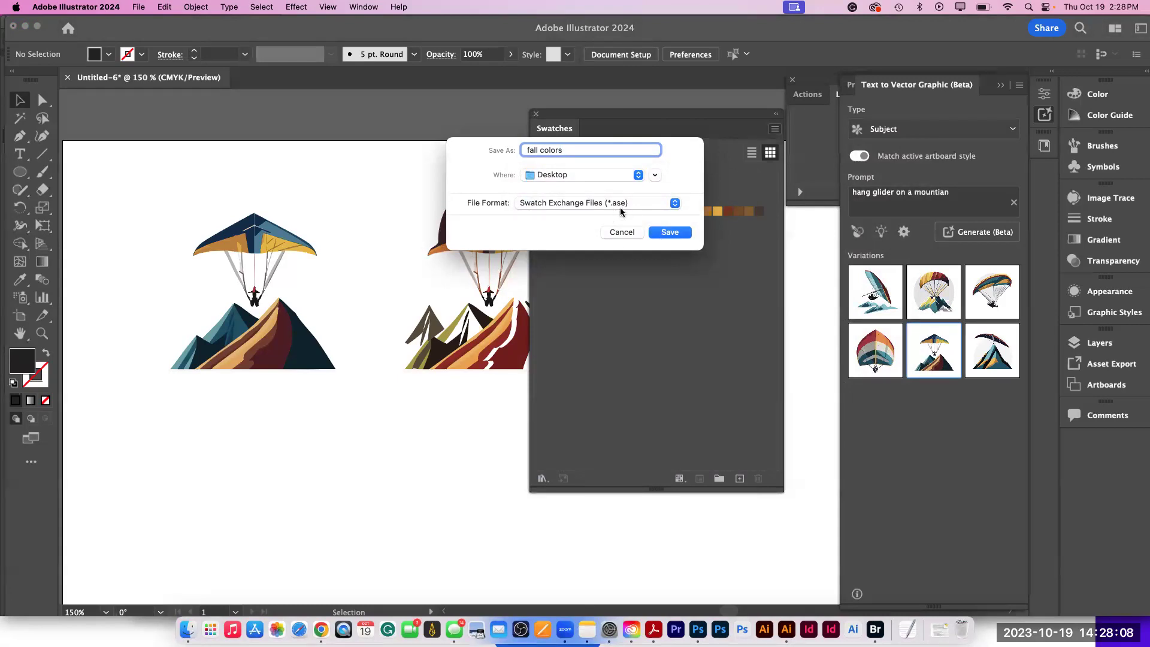
click(664, 233)
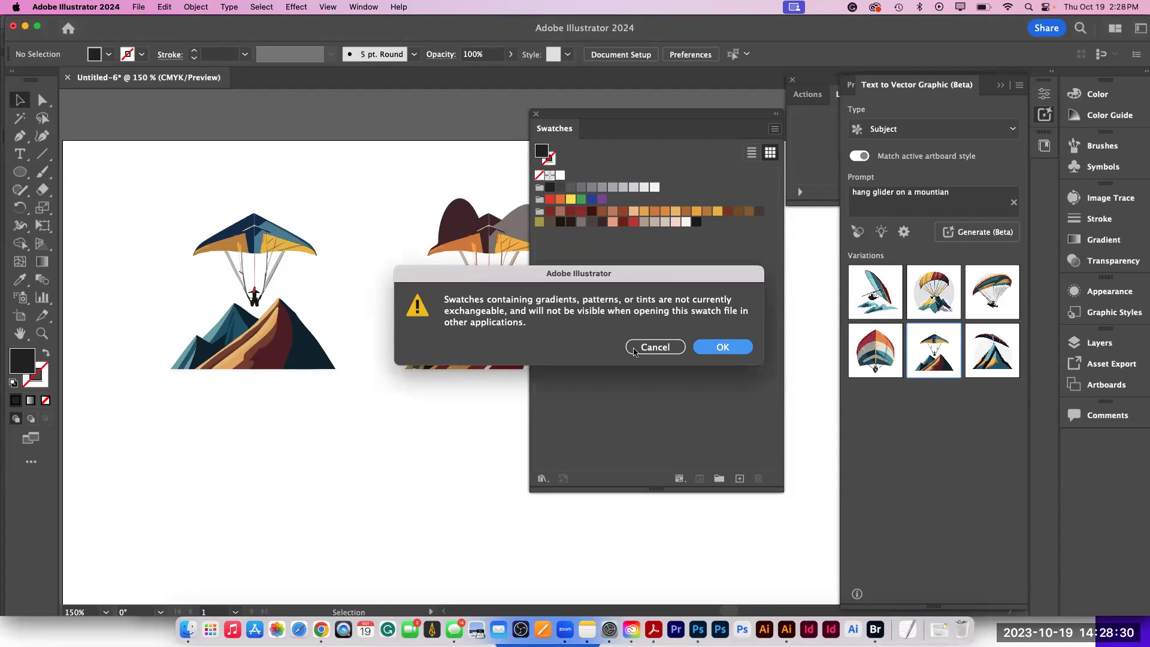
click(723, 347)
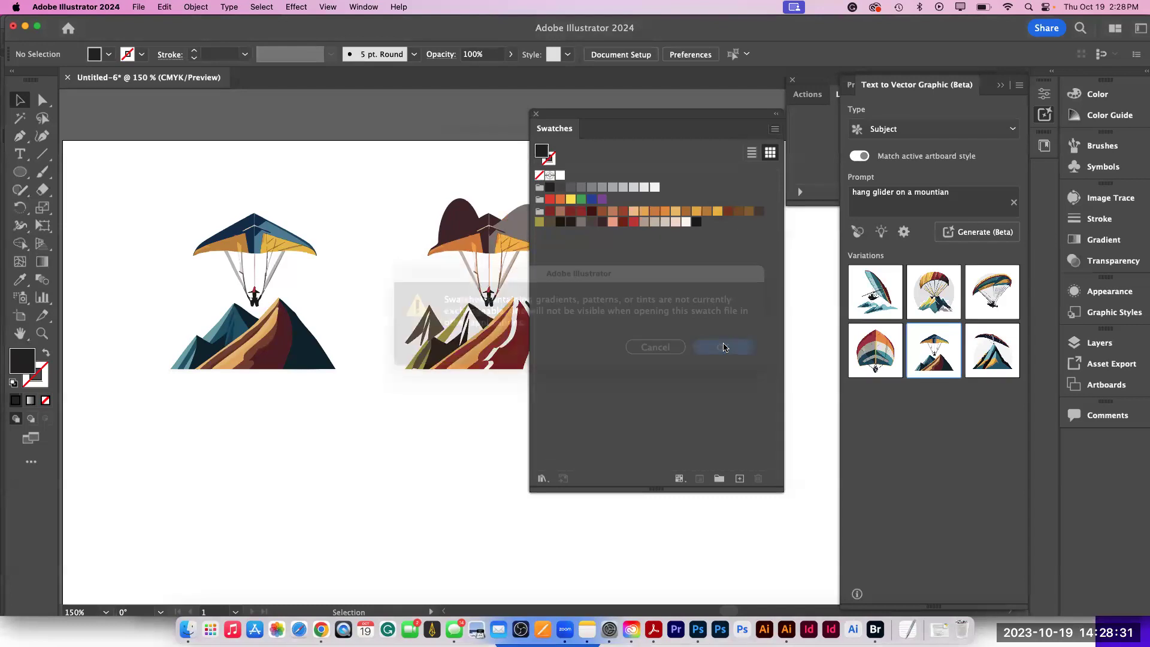
- Save the swatches to the Desktop as an Illustrator (.ai) swatch library named 'fall colors'
click(775, 130)
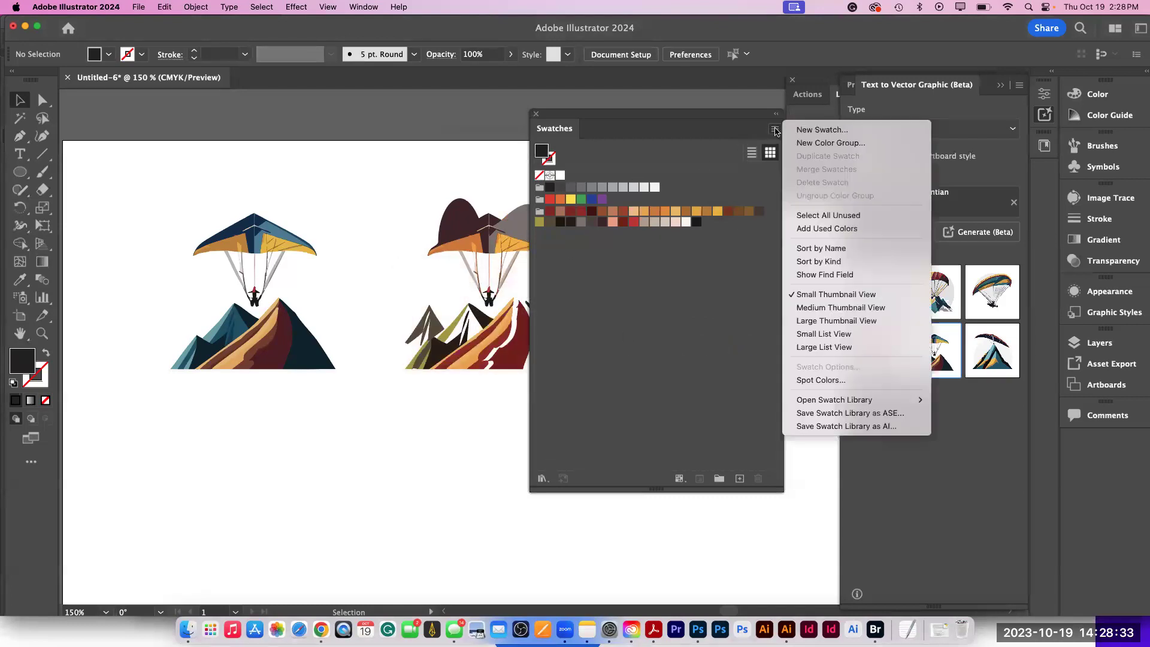
click(800, 426)
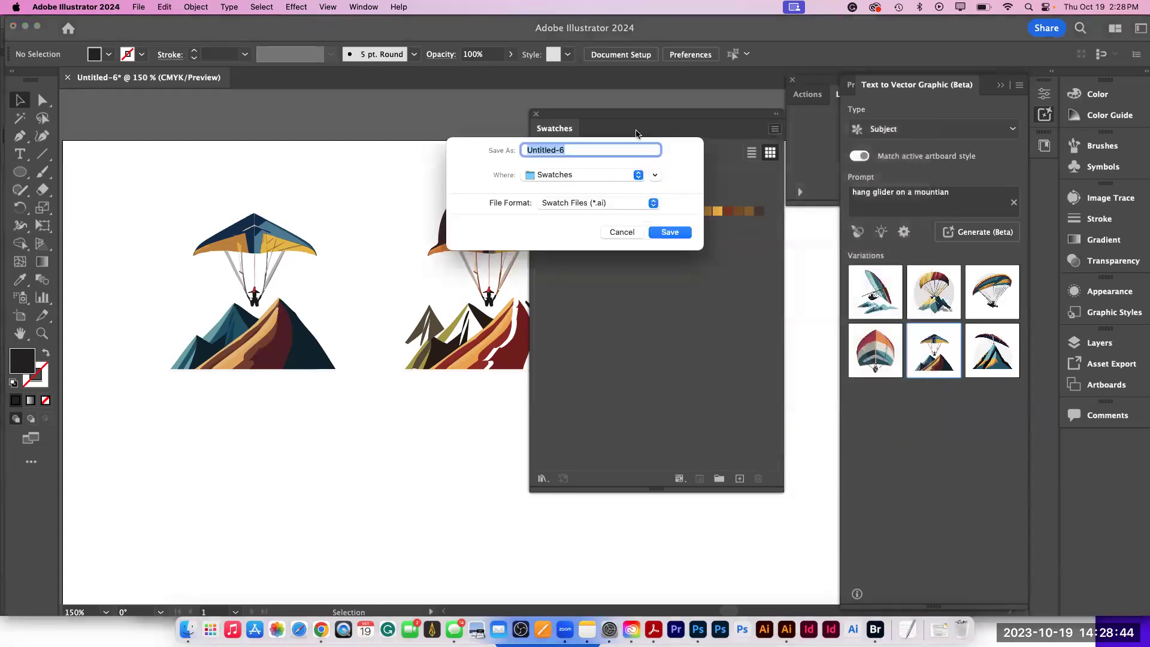
click(574, 175)
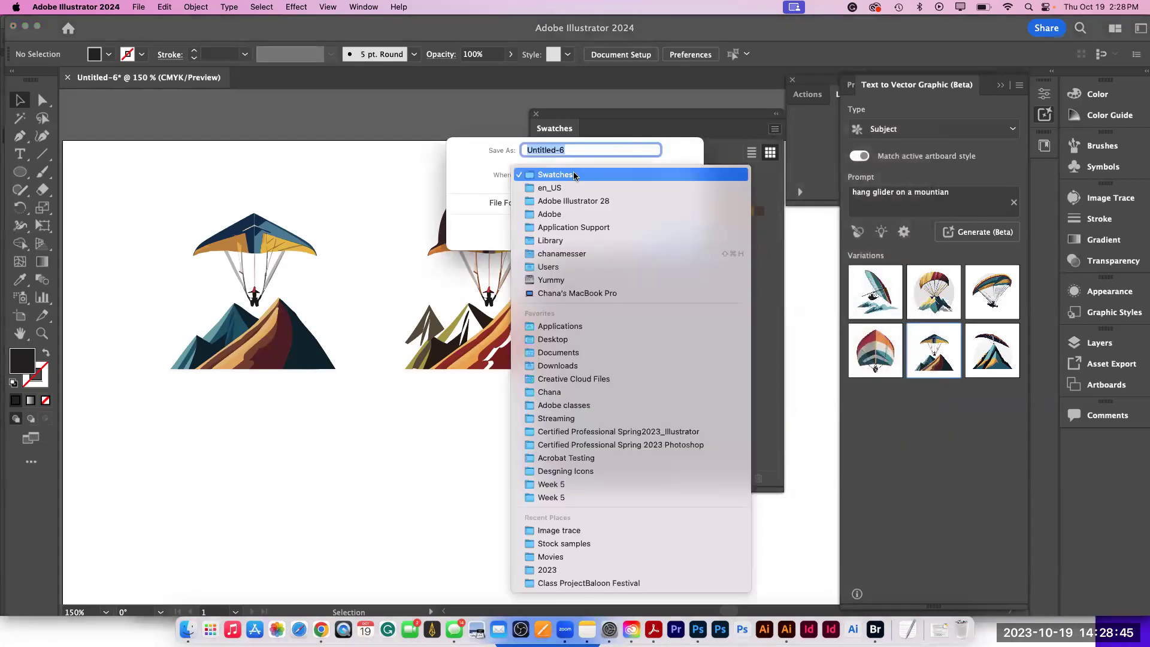
click(562, 339)
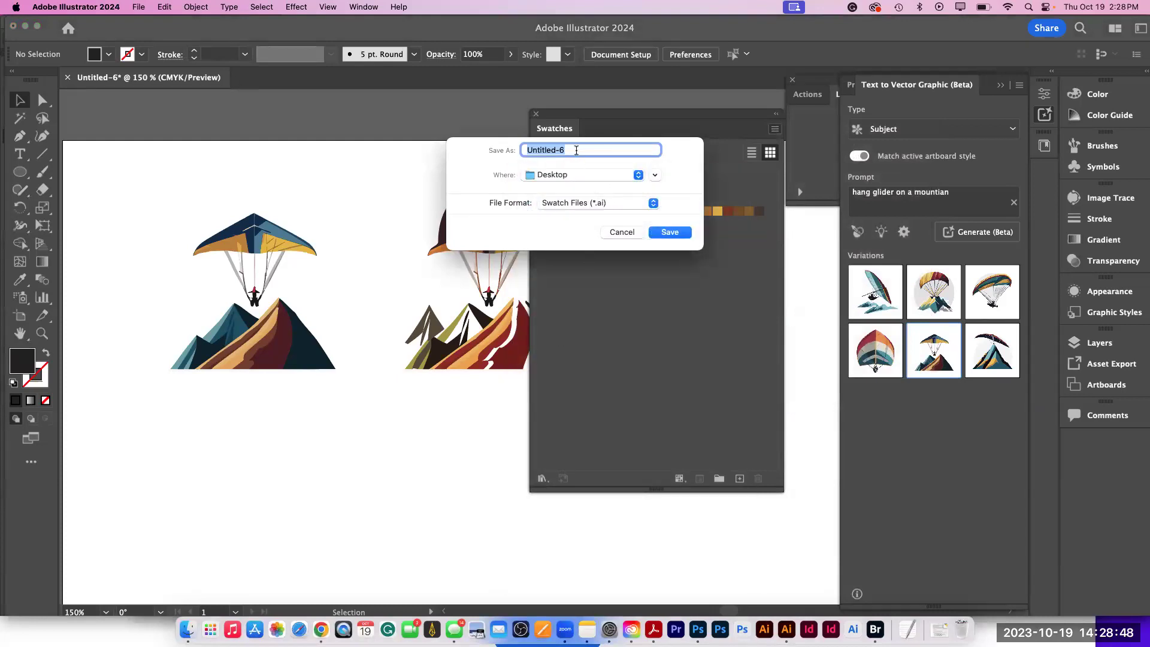
text(fall colors)
click(659, 234)
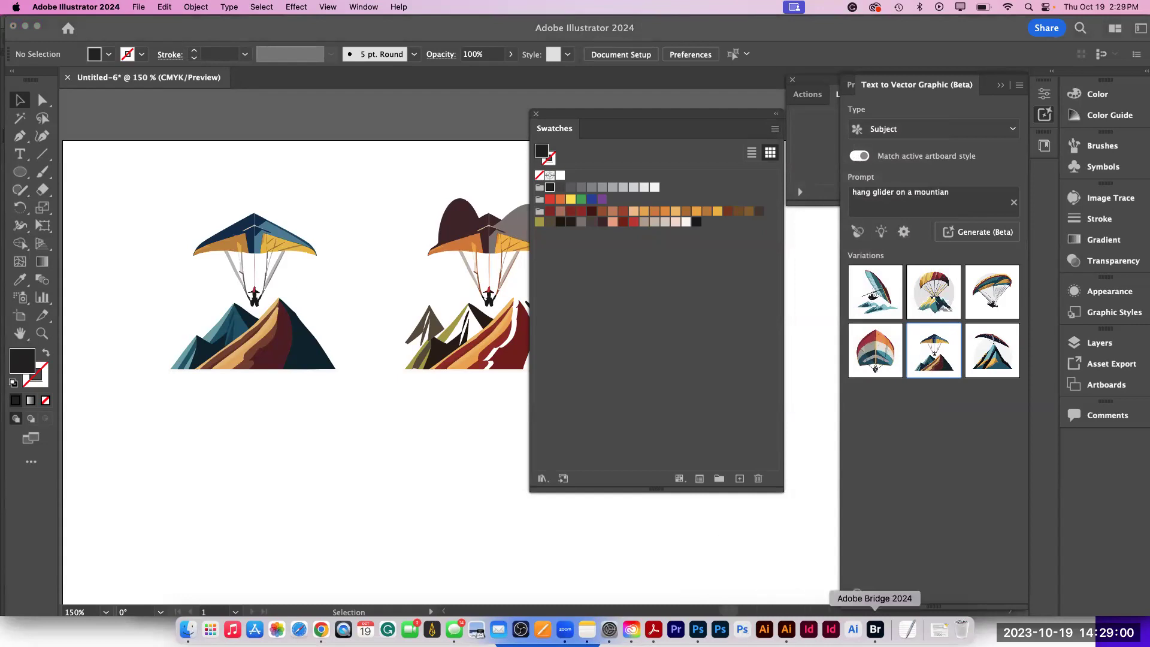
click(875, 629)
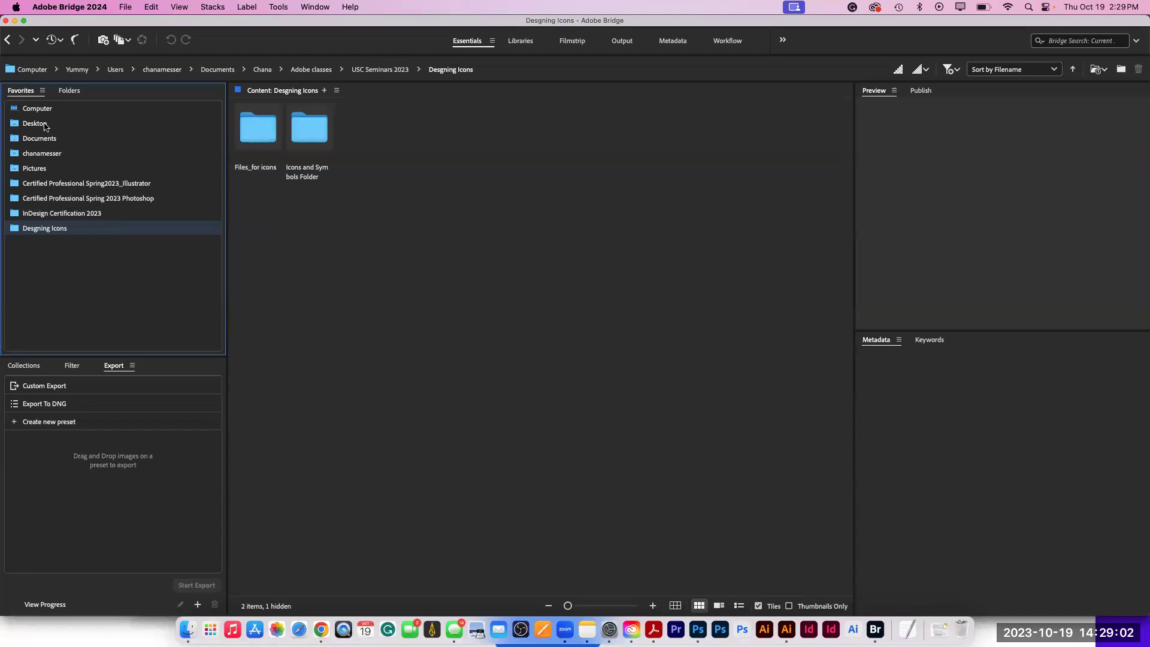
click(35, 123)
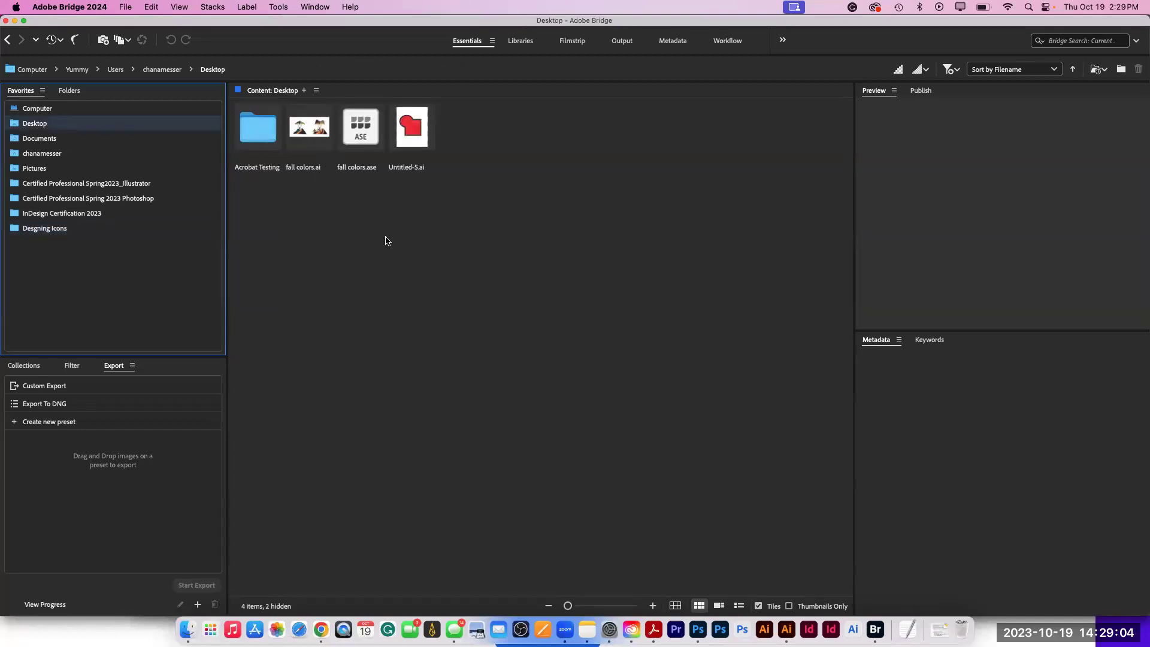
click(354, 134)
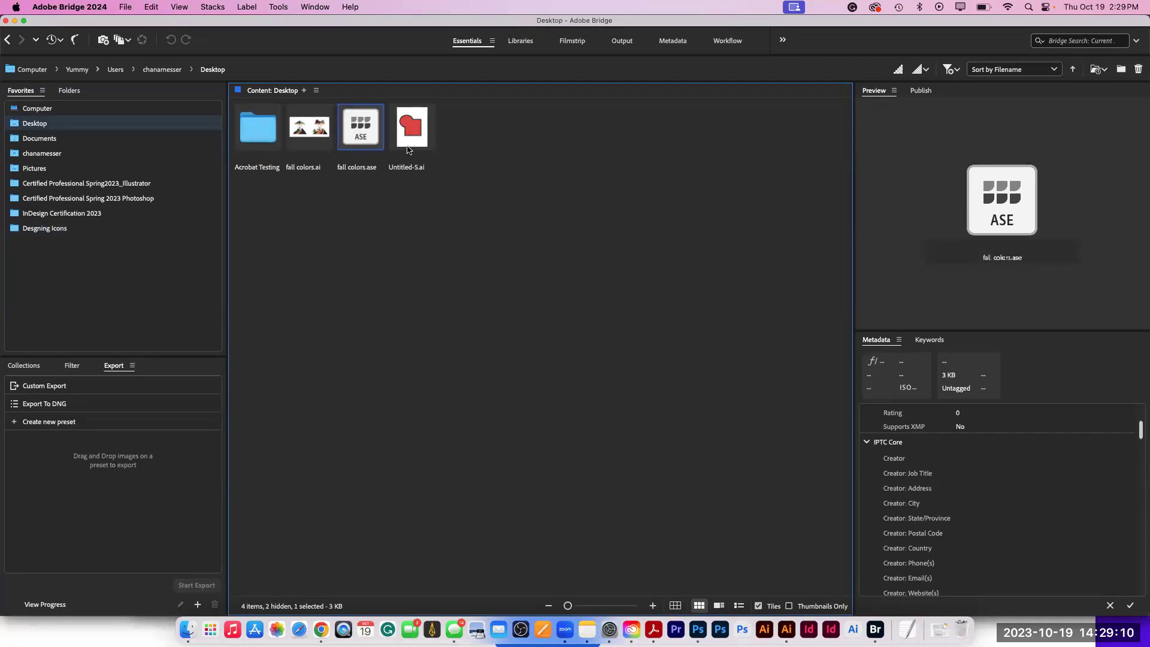
click(315, 139)
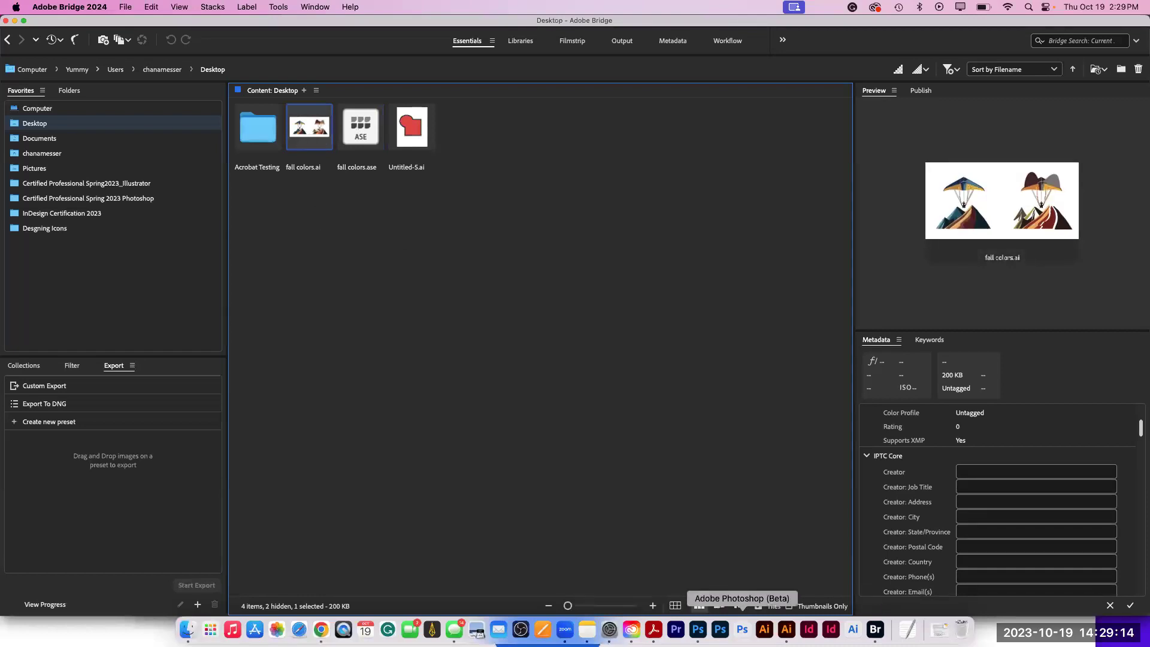
click(785, 631)
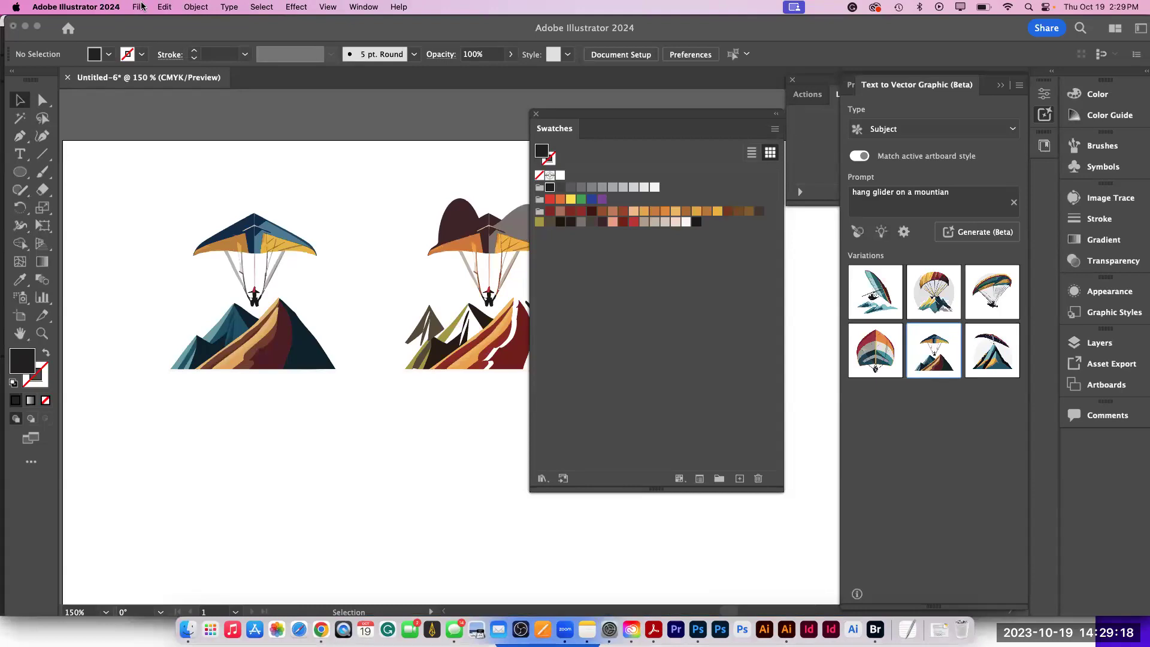
- Create a new document from the Web Common 1366 × 768 px preset
click(140, 6)
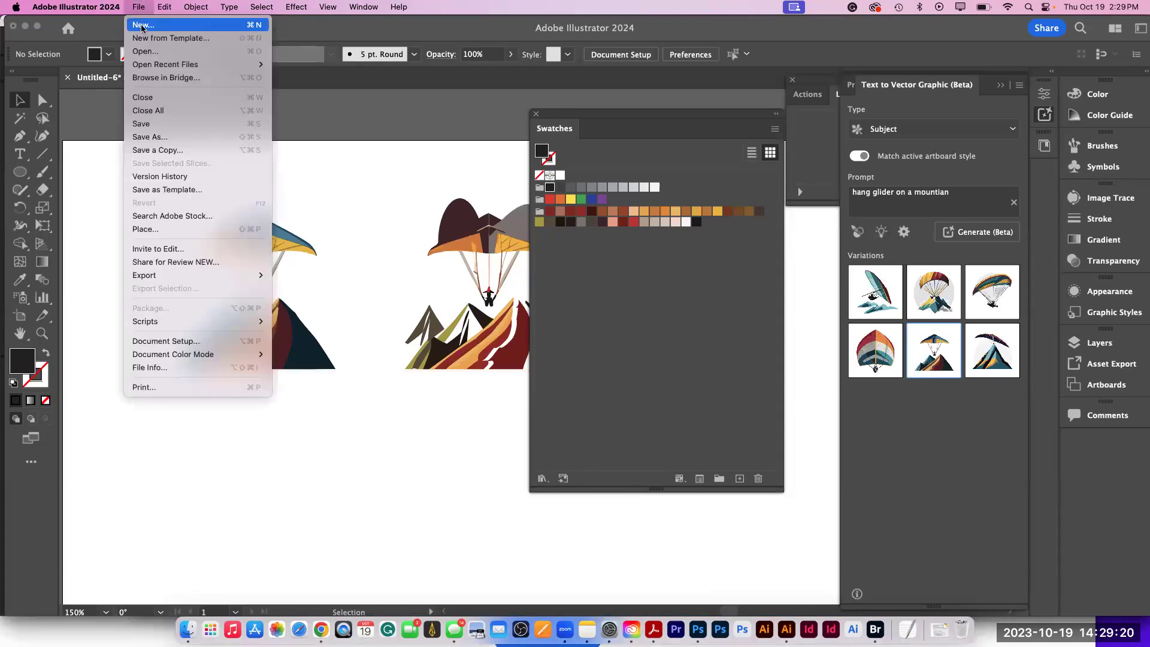
click(143, 29)
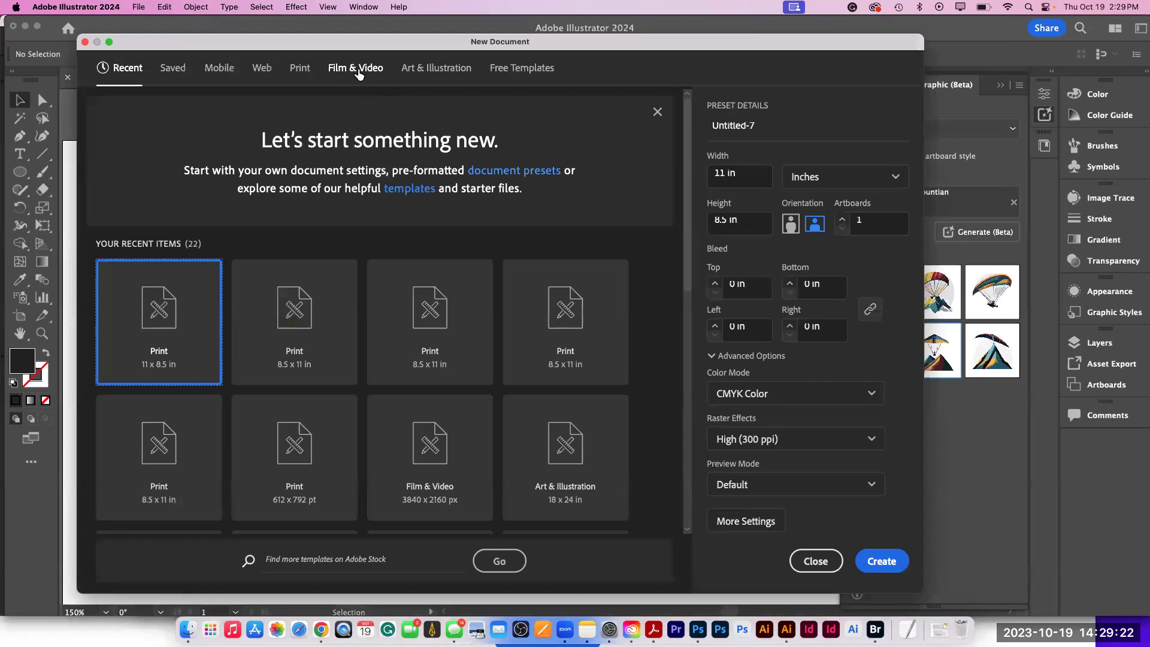
click(262, 68)
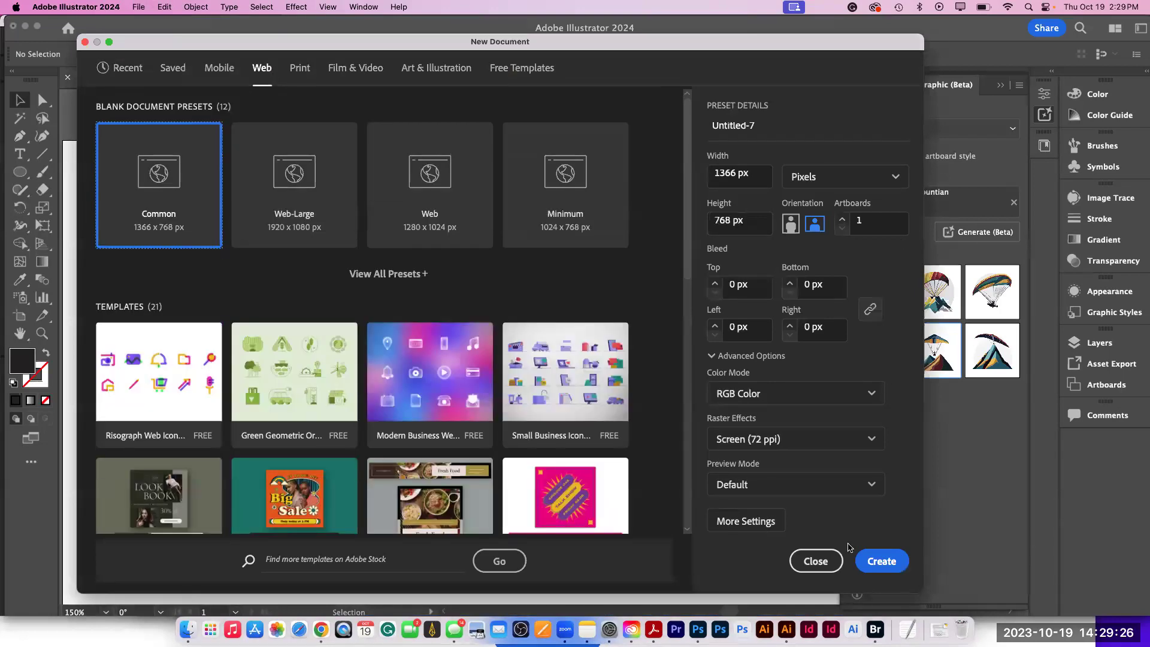
click(881, 561)
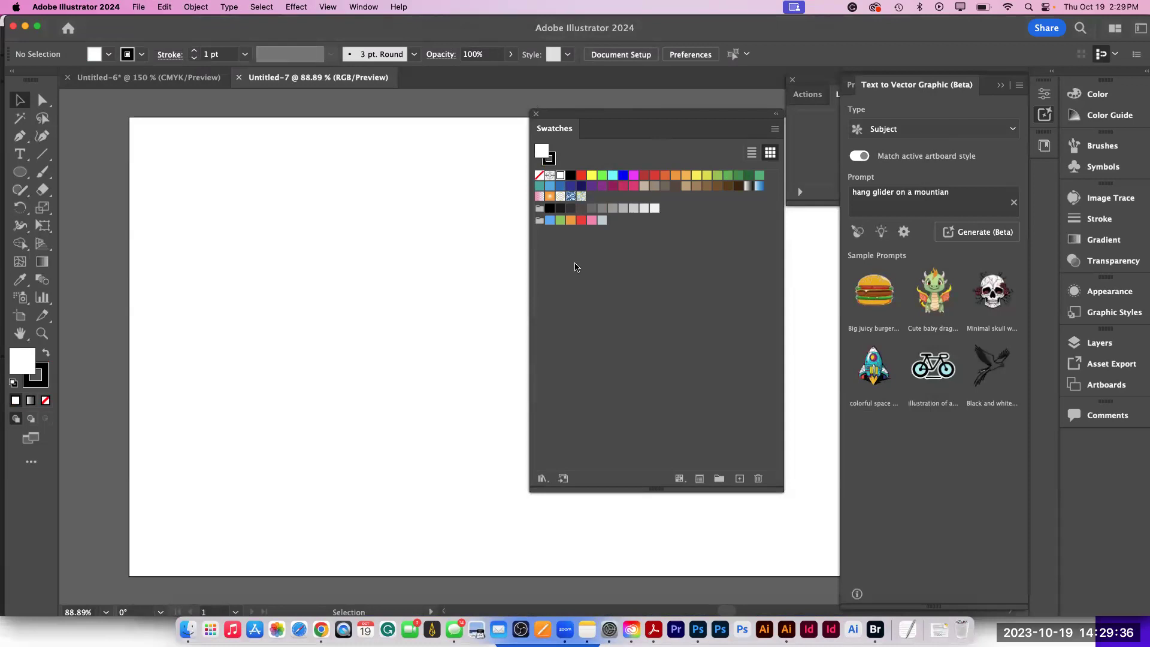
- Delete all unused swatches in Untitled-7, leaving only None, Registration, white and black
click(774, 129)
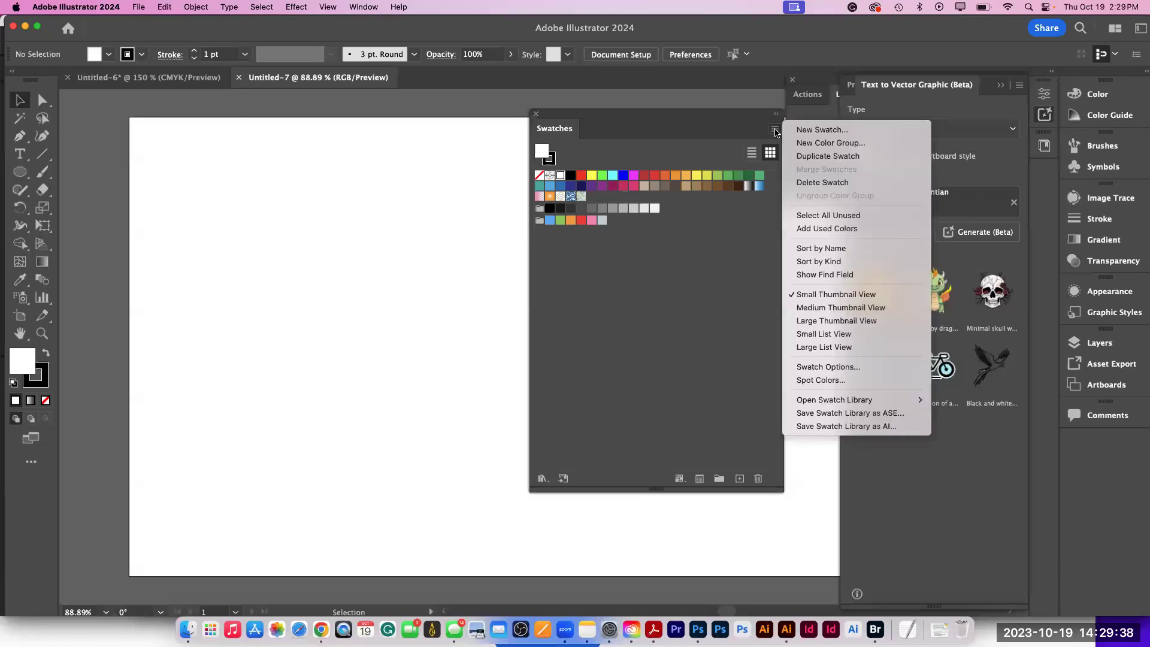
click(803, 215)
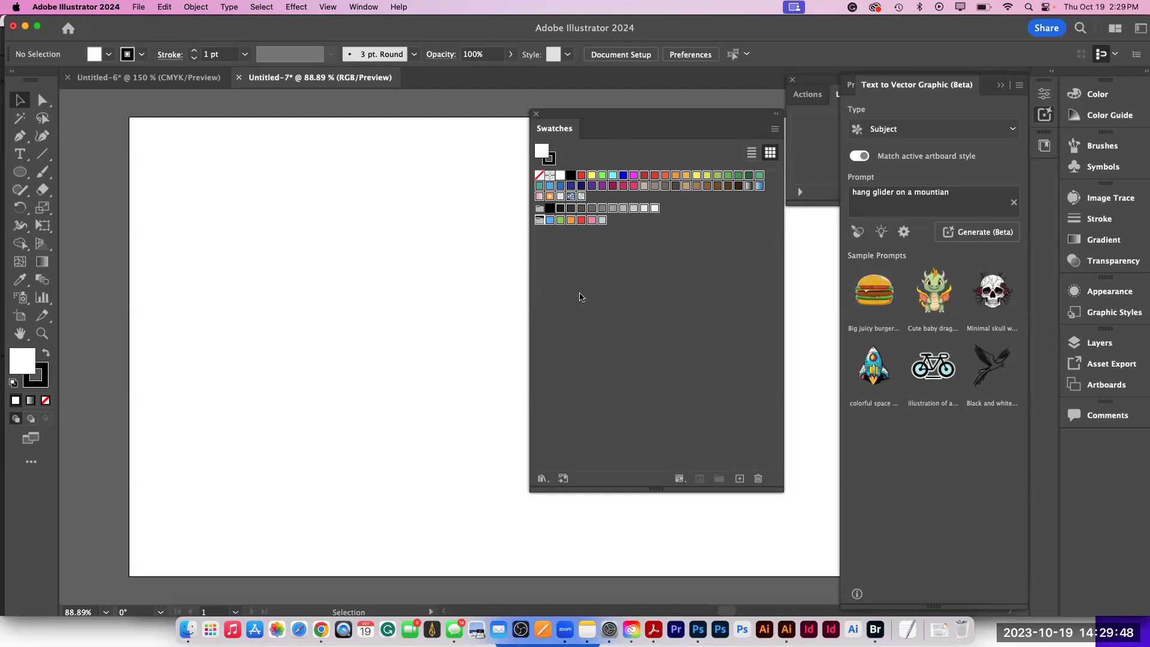
click(758, 479)
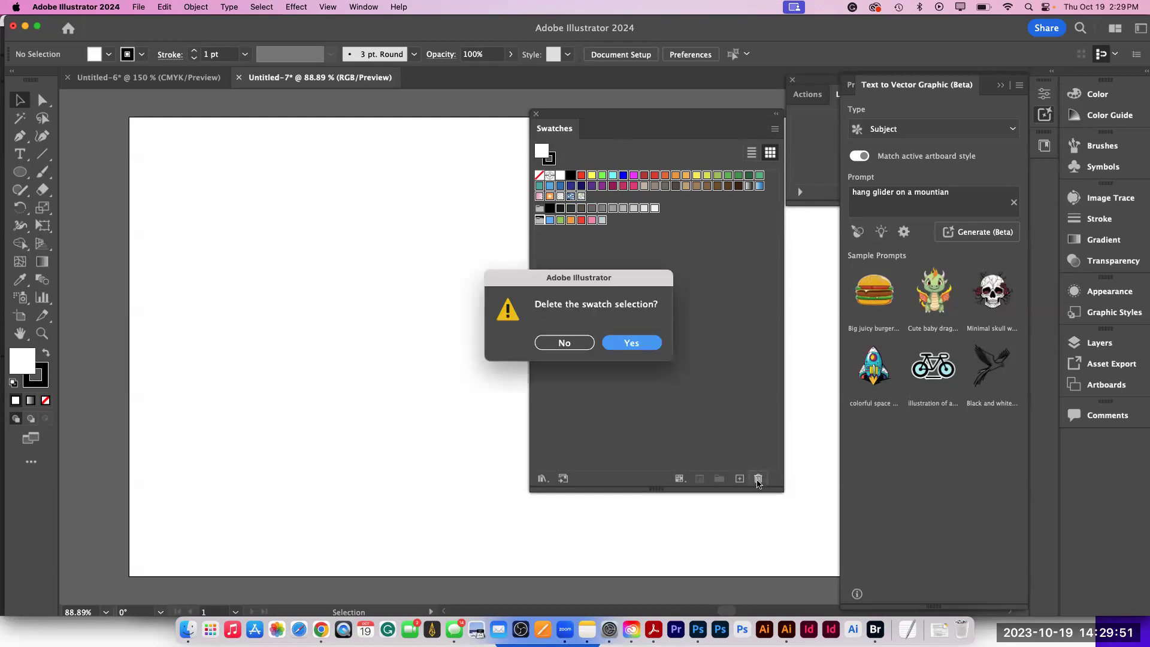
click(624, 340)
drag(611, 119, 785, 119)
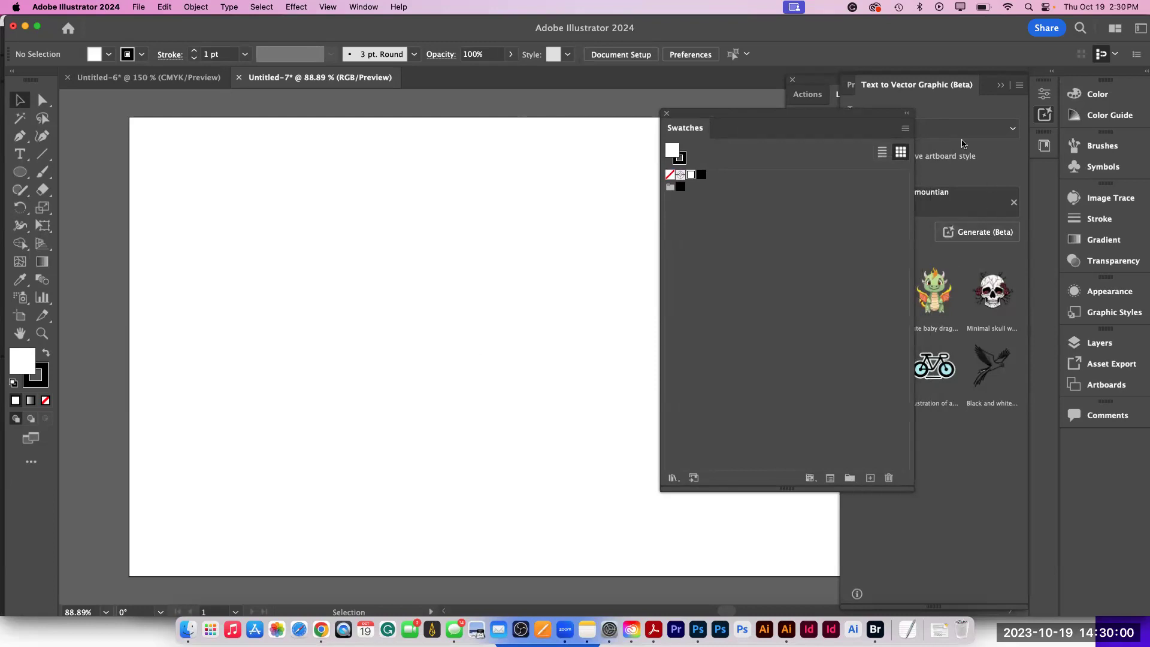
- Load Desktop/fall colors.ai as an Other Library, which opens as recovered document Untitled-8
click(906, 130)
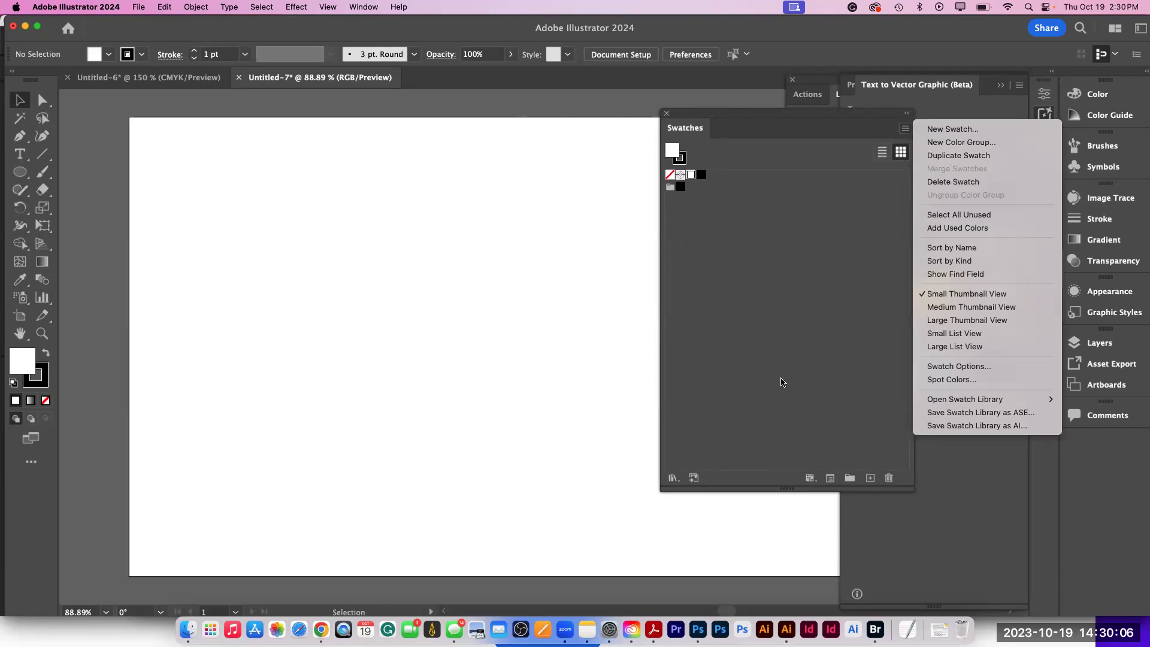
mouse_move(929, 407)
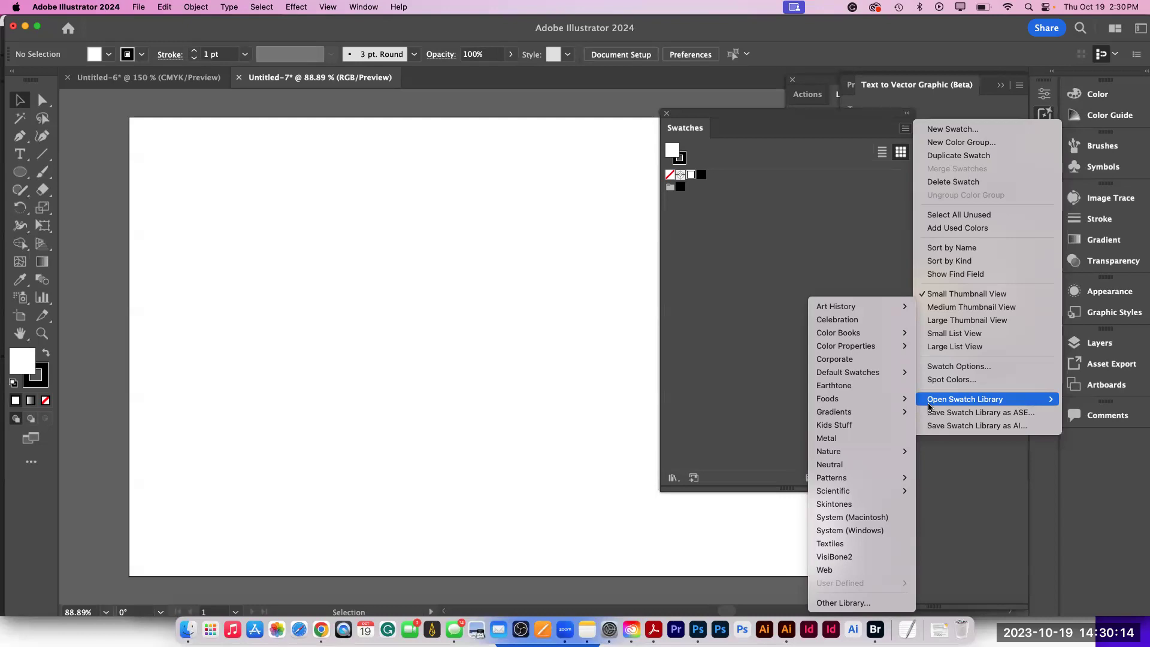
click(855, 603)
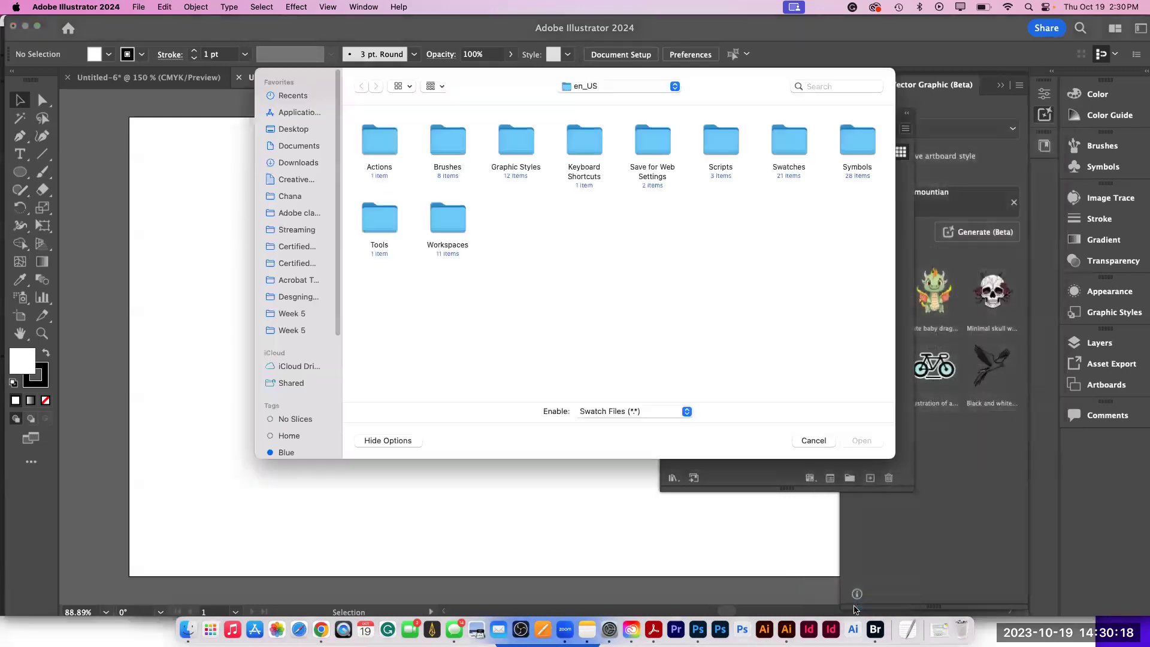
click(293, 129)
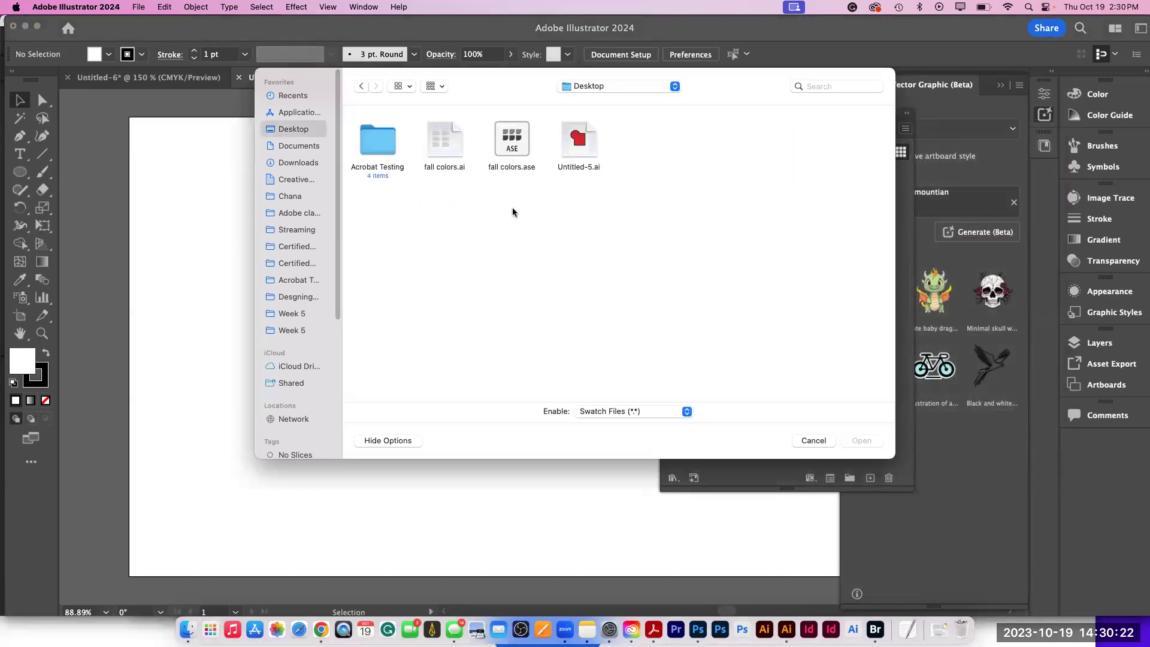
click(447, 149)
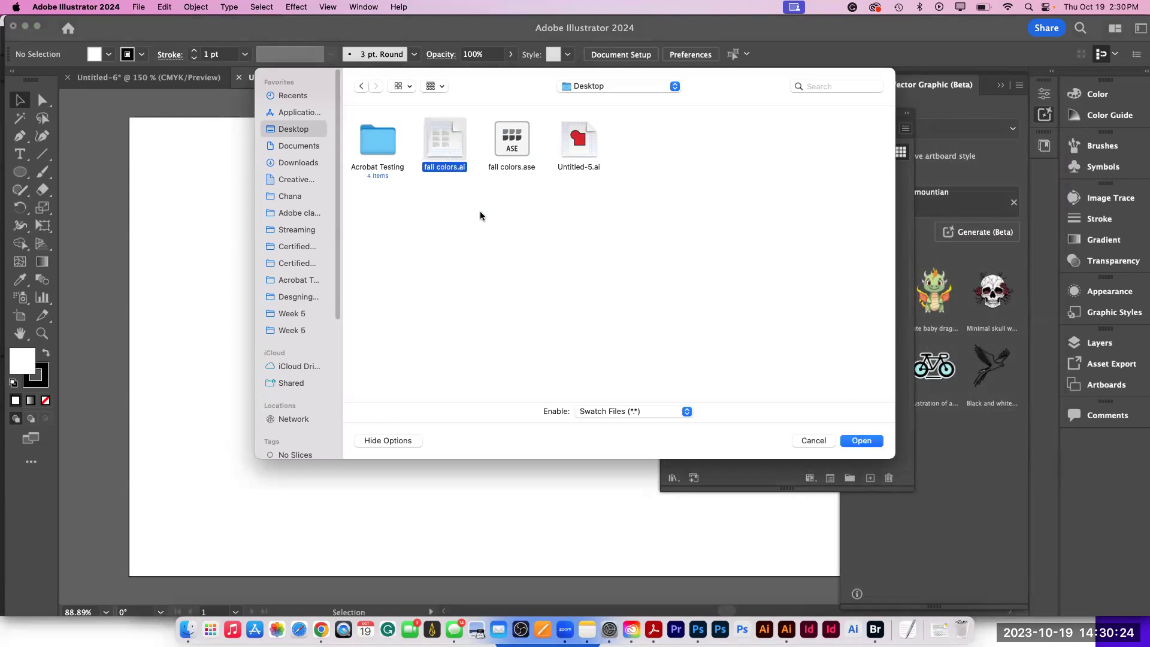
click(861, 440)
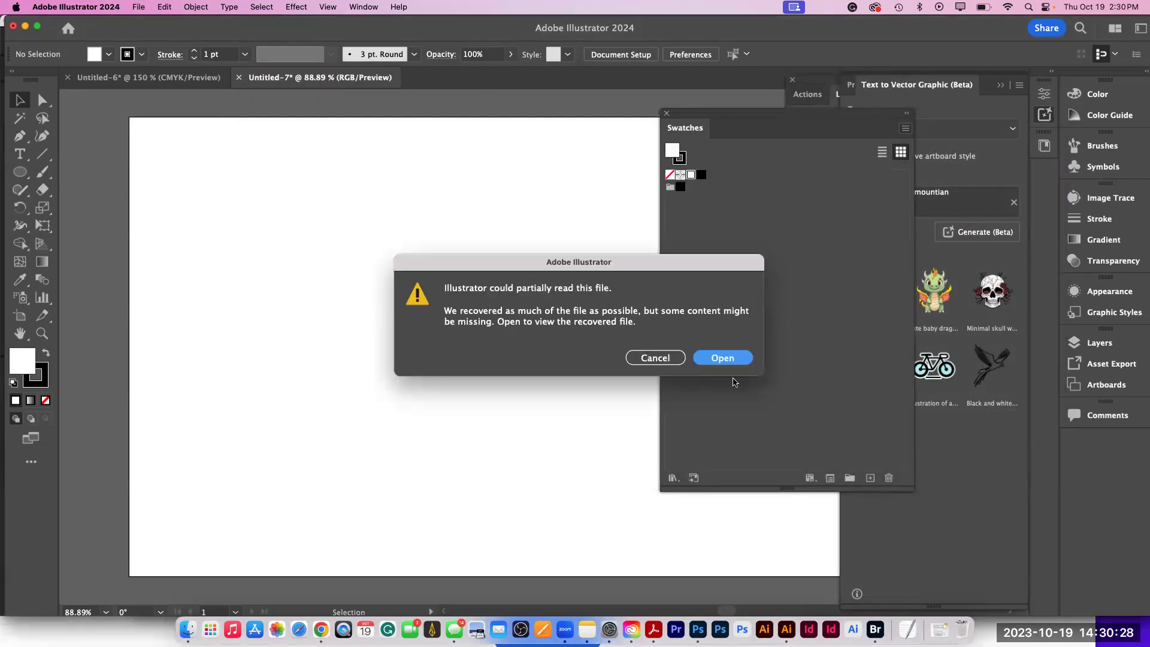
click(708, 363)
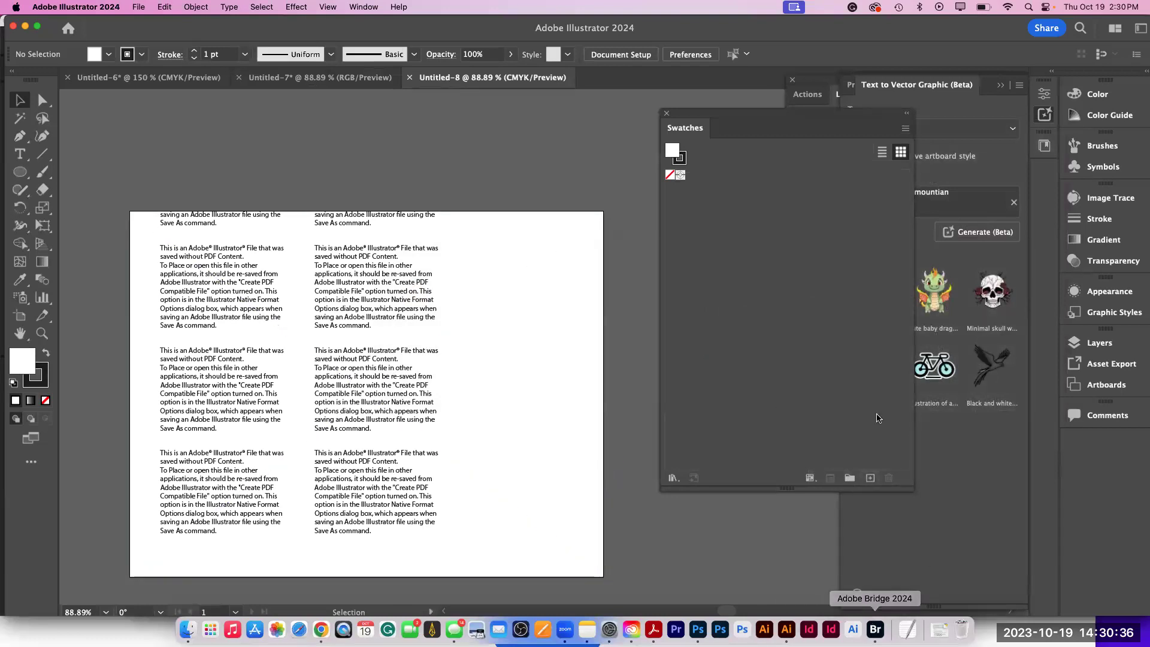
- Open Desktop/fall colors.ase as a swatch library panel and move it higher on screen
click(905, 128)
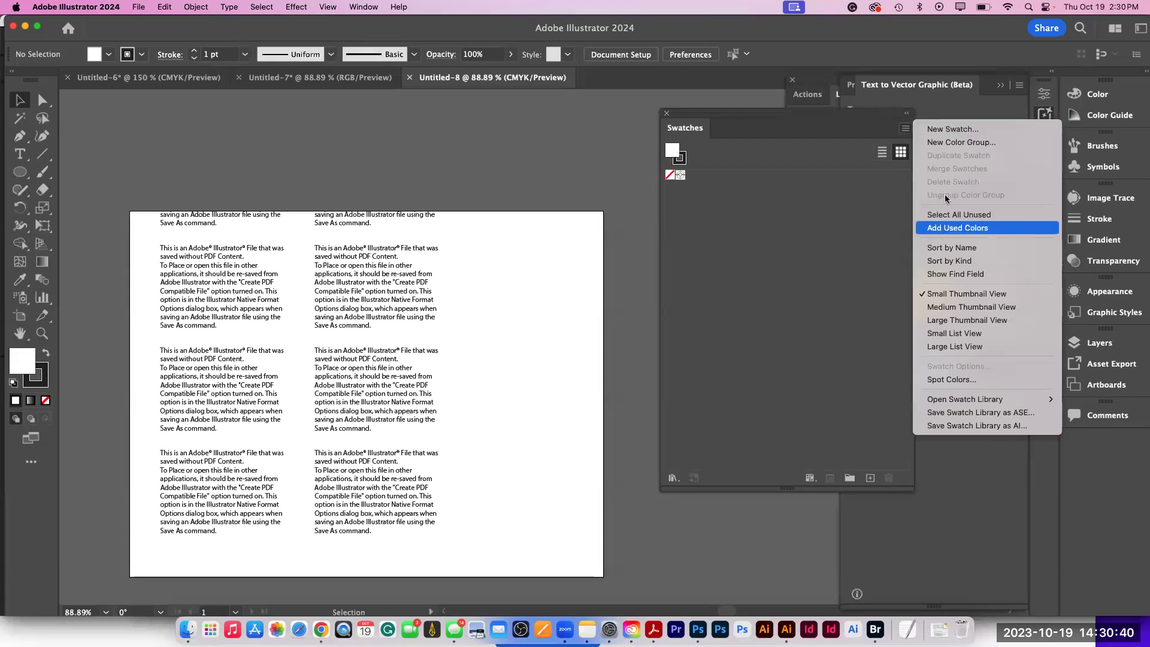
mouse_move(963, 401)
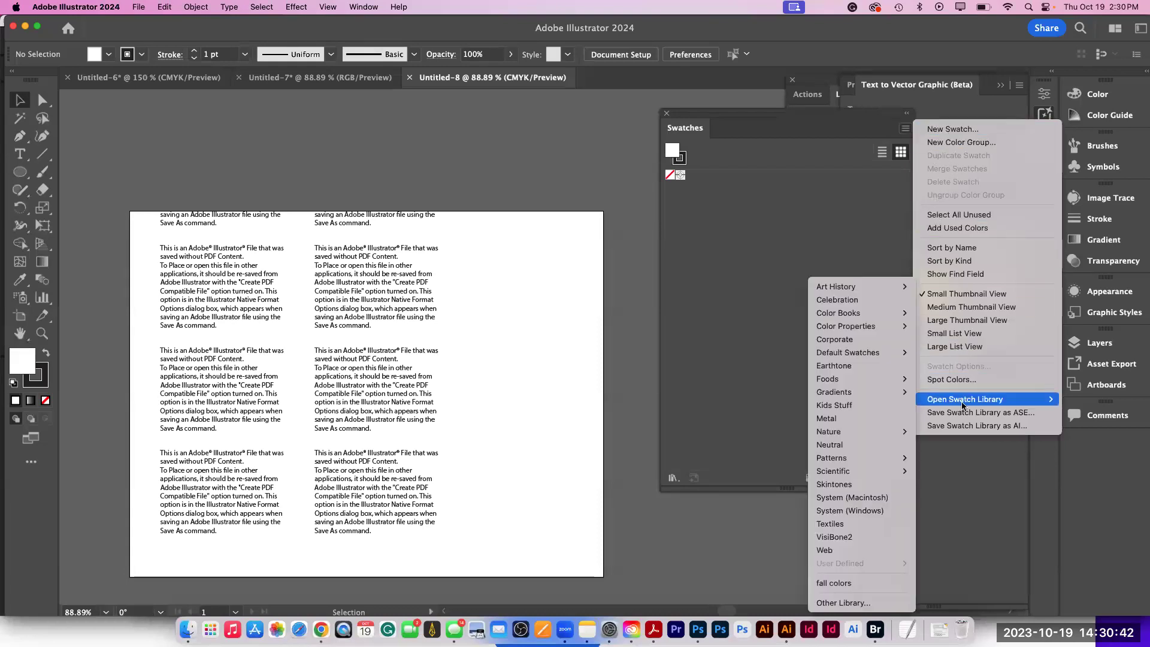
click(887, 600)
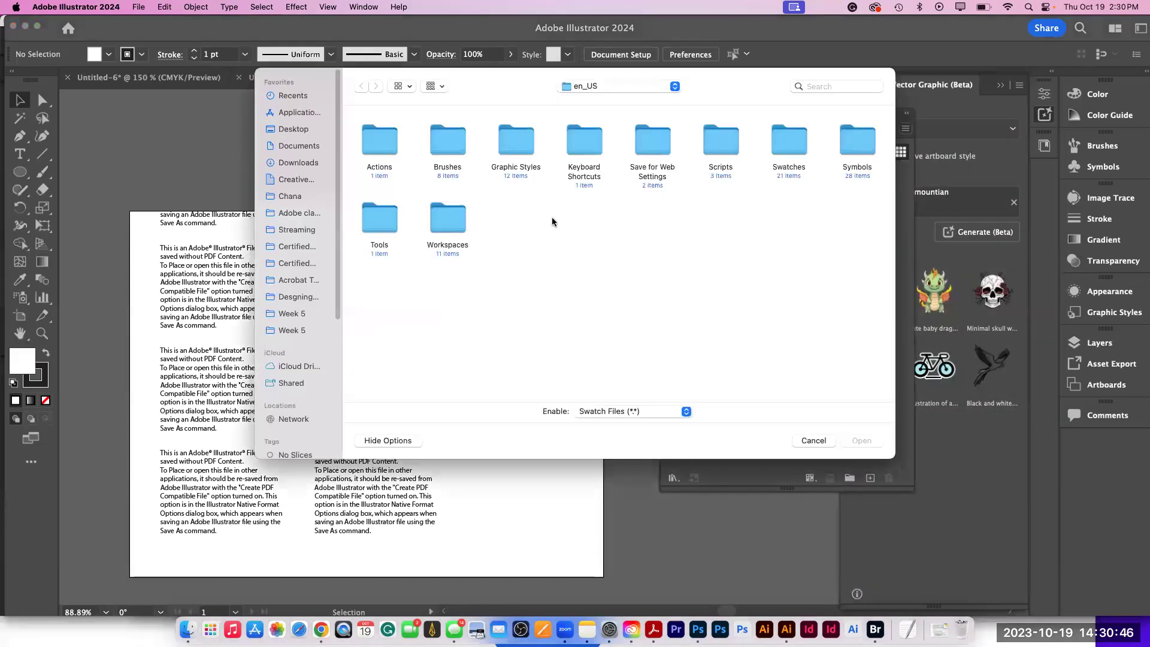
click(602, 87)
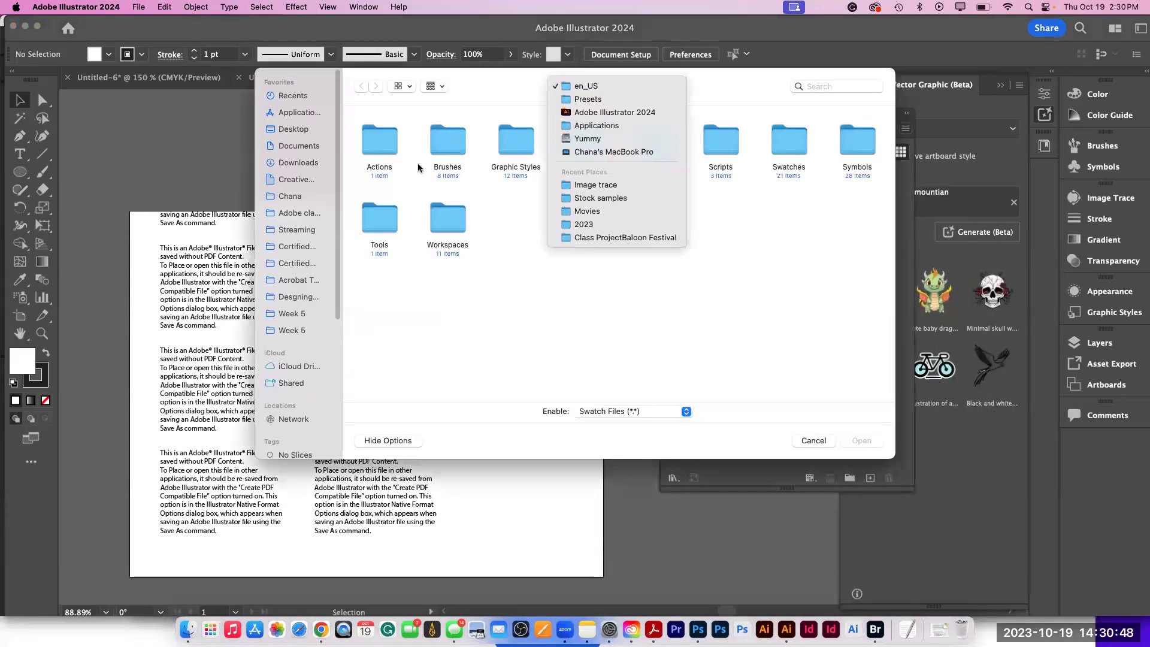
click(410, 193)
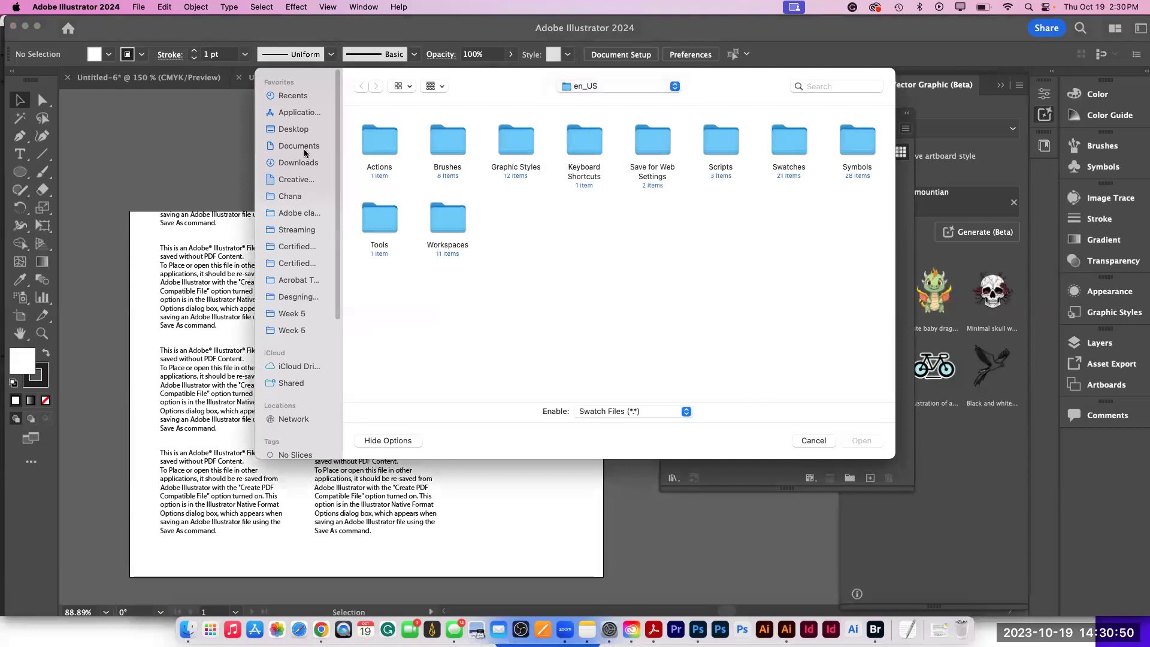
click(296, 129)
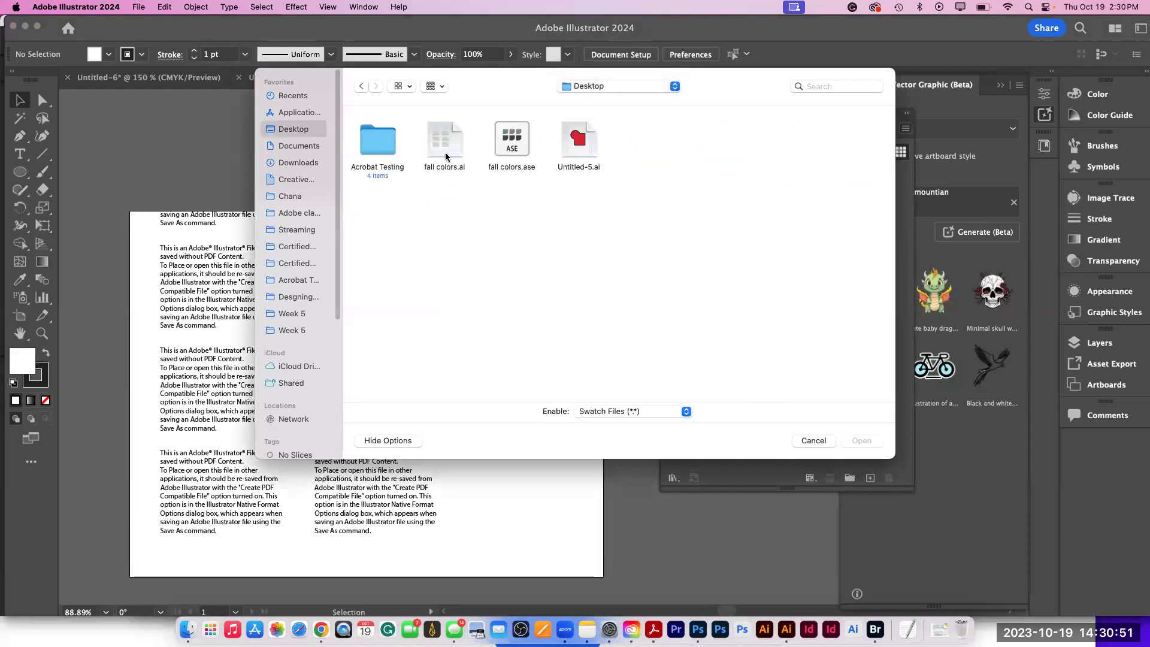
click(519, 150)
click(872, 443)
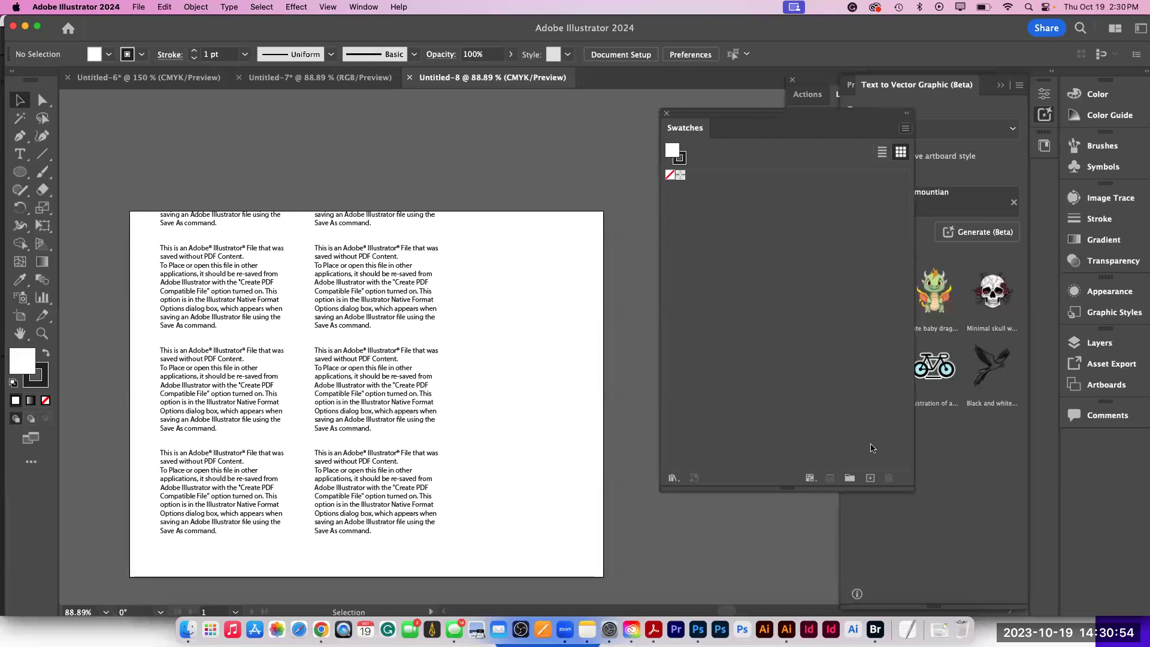
drag(553, 290, 372, 108)
- Add the grey, red-to-purple and brown fall colour groups from the library to Swatches
drag(502, 215, 532, 409)
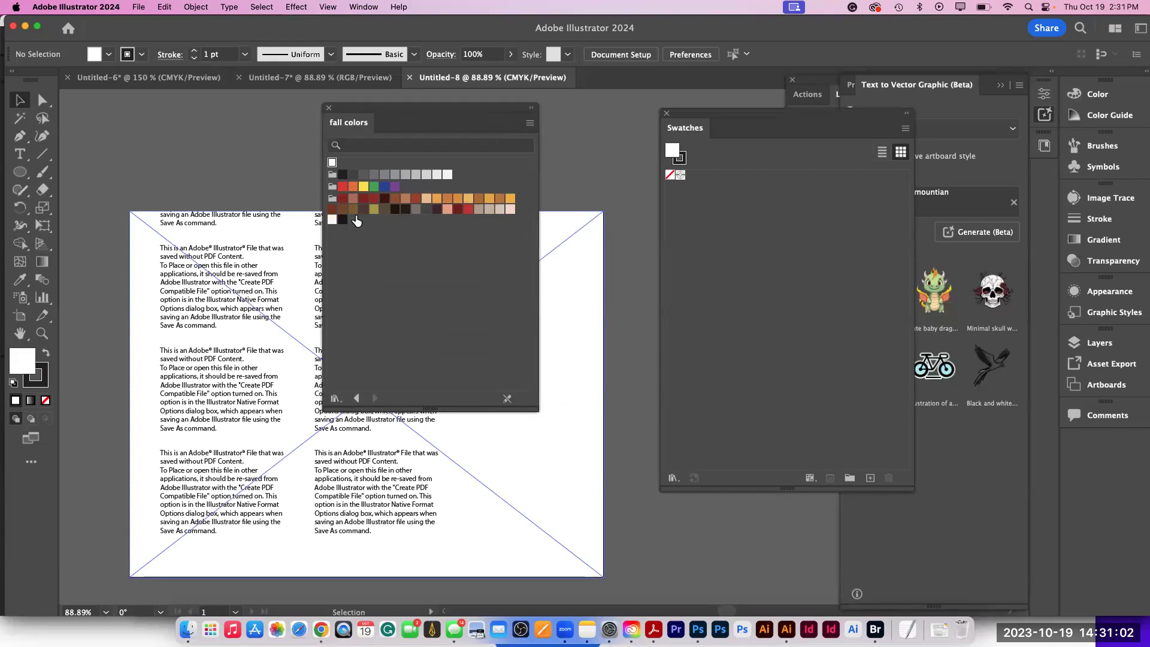
click(332, 175)
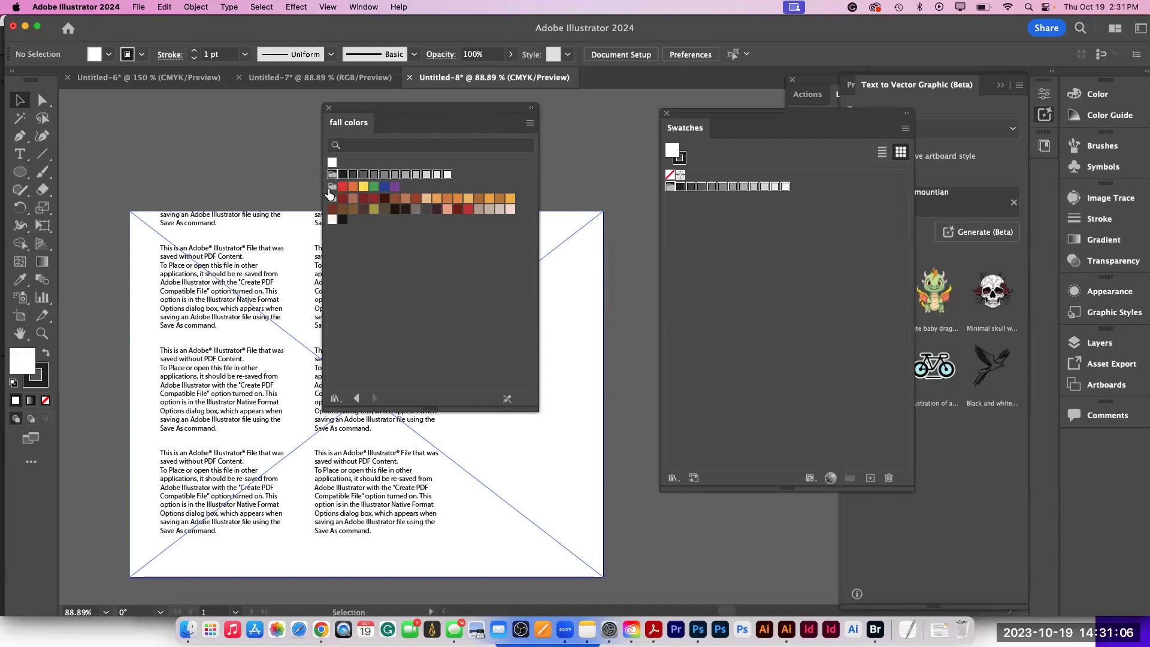
click(332, 187)
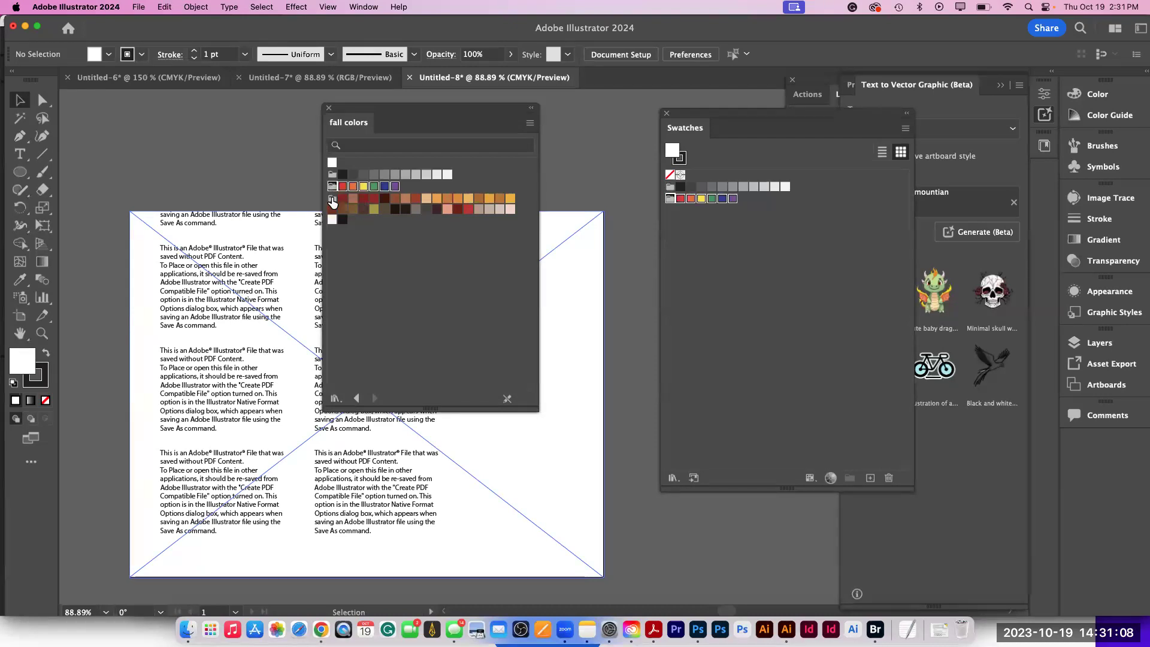
click(332, 199)
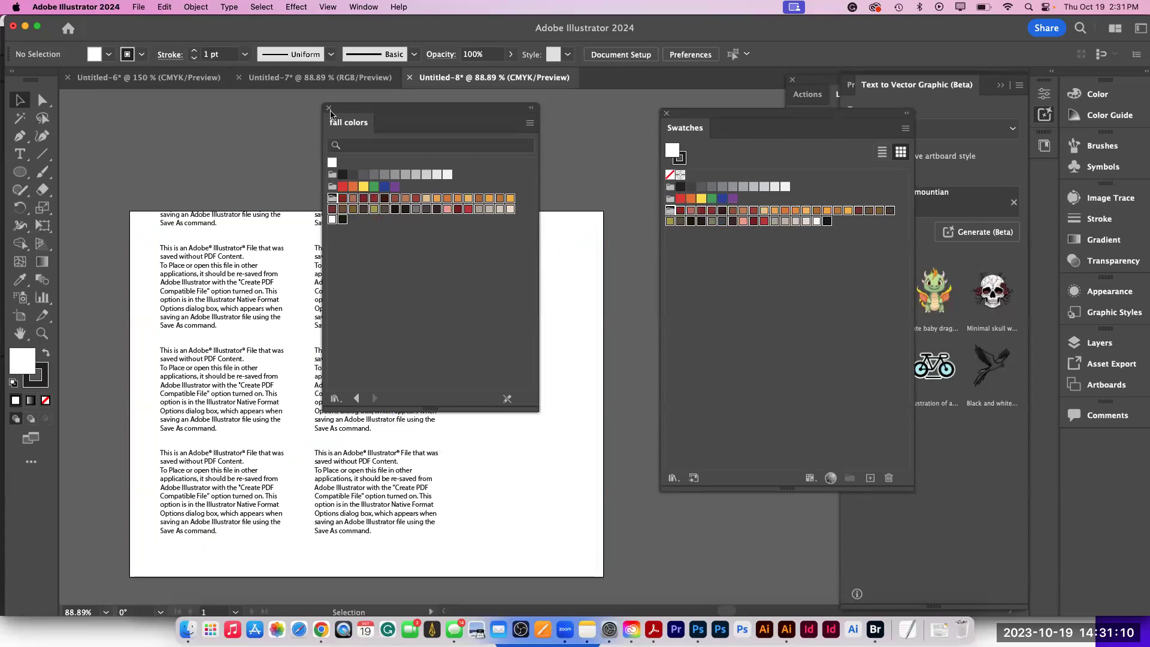
- Close the fall colors library and delete the placed fall colors.ai file from the artboard
click(329, 108)
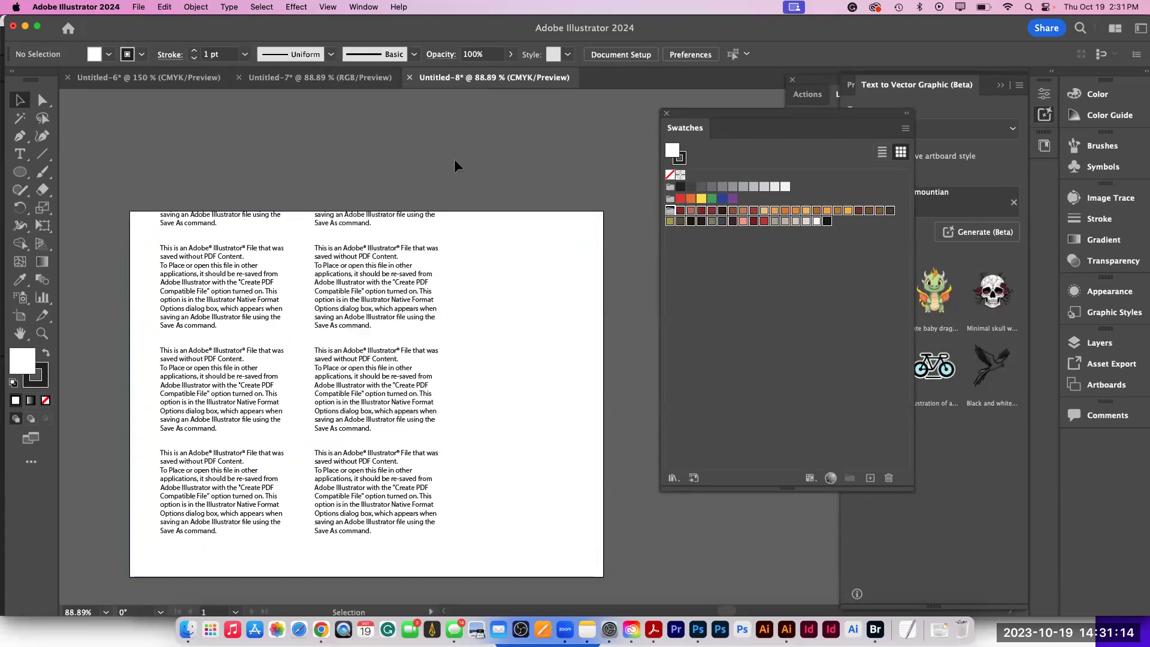
click(468, 242)
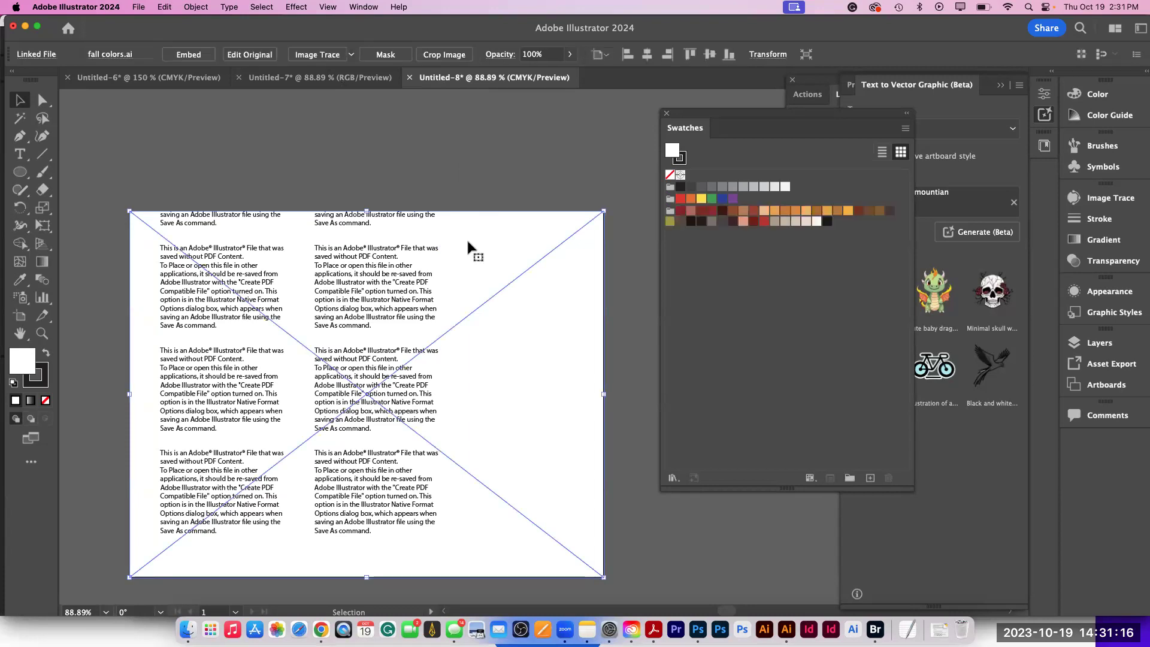
key(Delete)
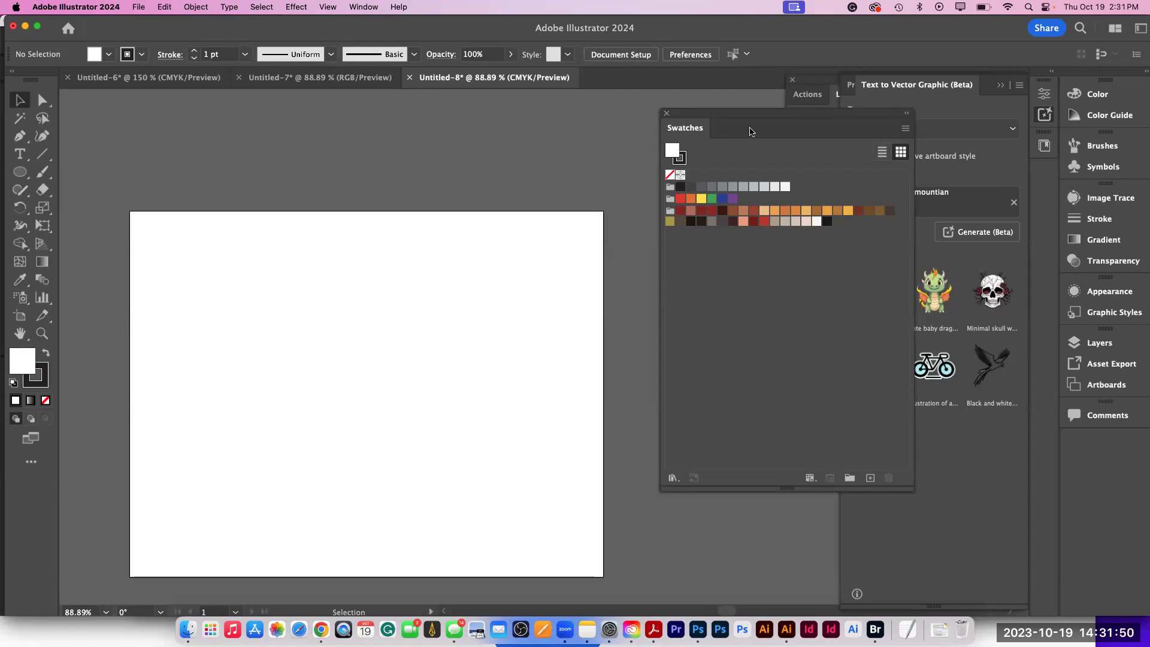
- Drag the Desserts asset from the floating Libraries panel and place it on the artboard
click(1045, 146)
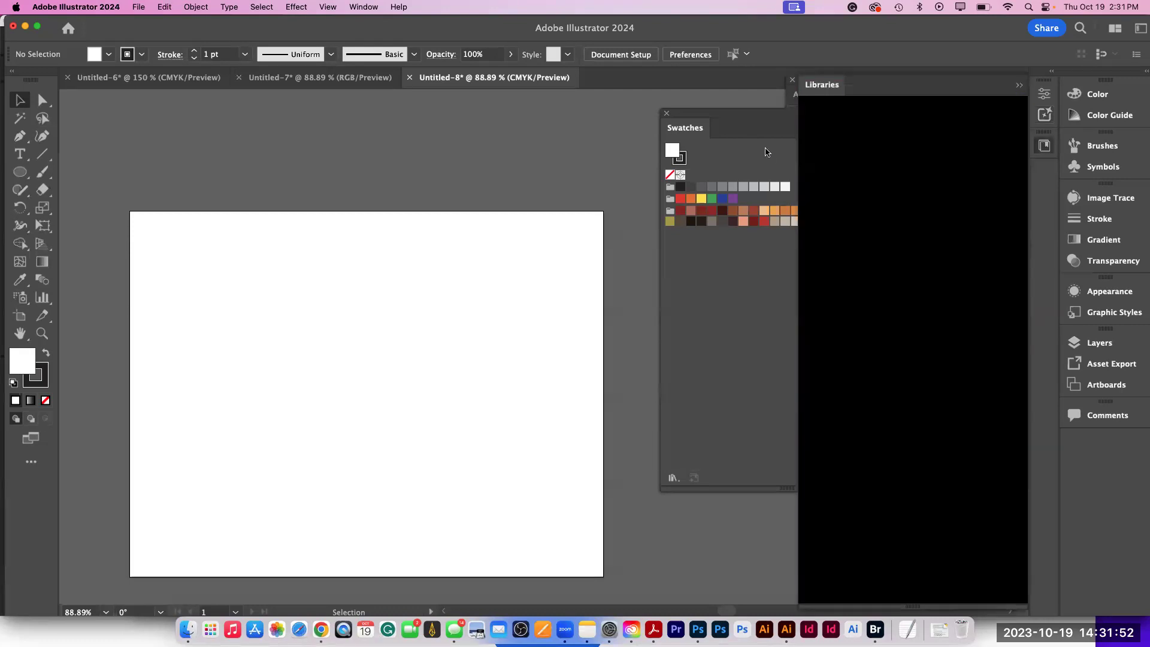
drag(818, 91, 502, 41)
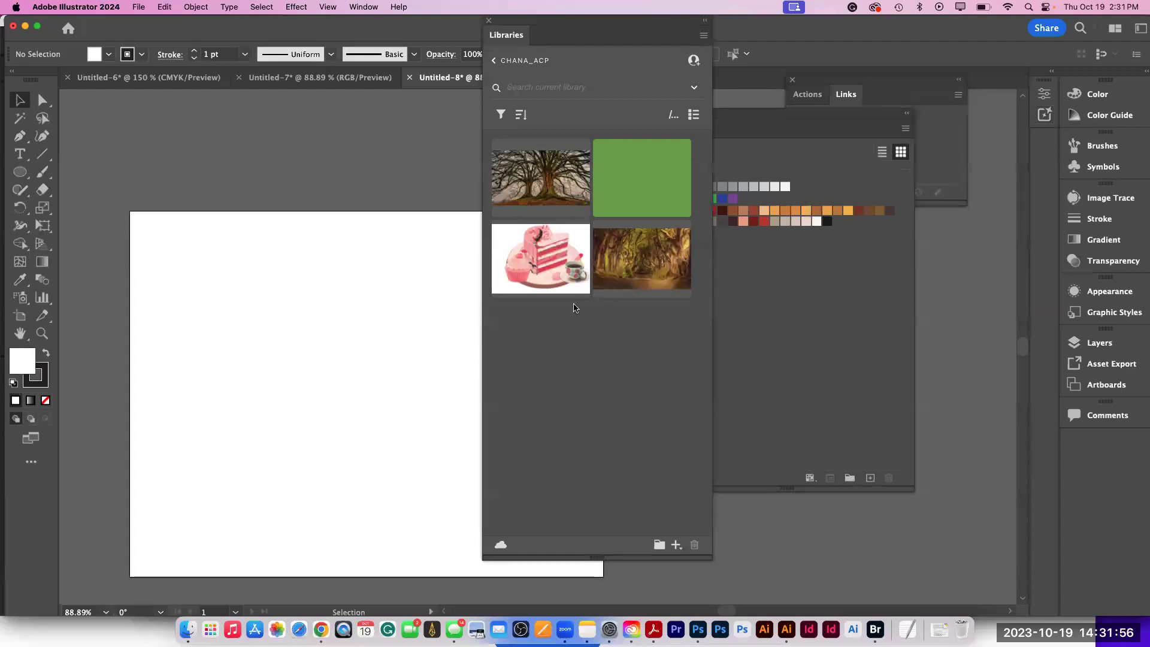
mouse_move(547, 273)
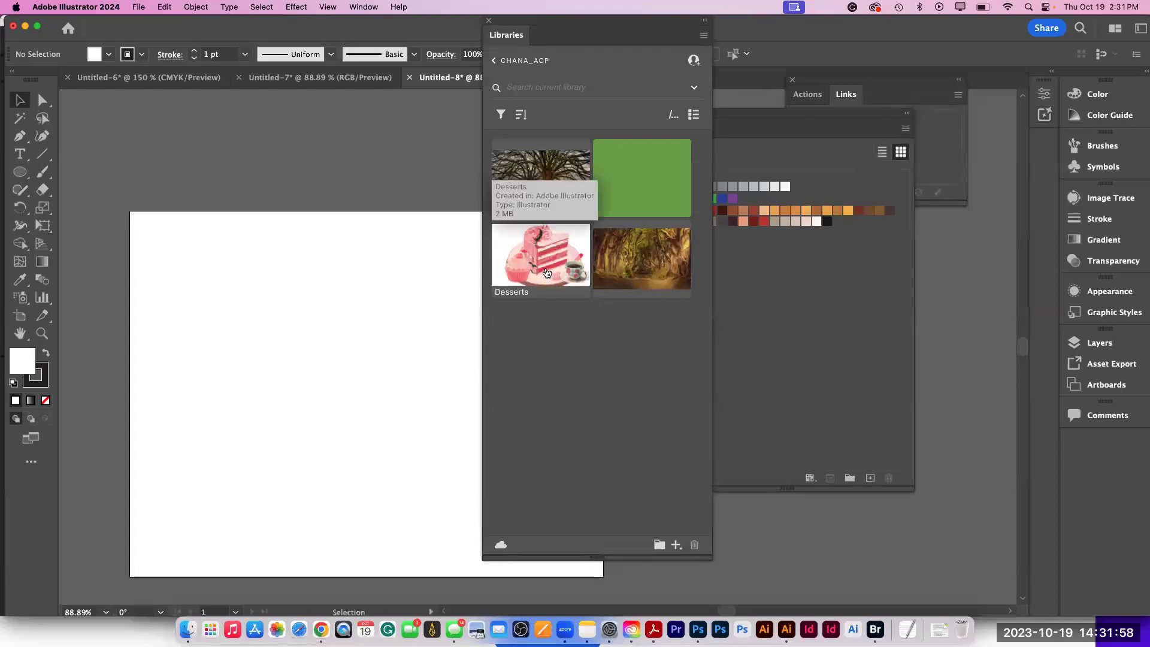
drag(547, 273, 348, 379)
drag(228, 273, 469, 527)
click(352, 512)
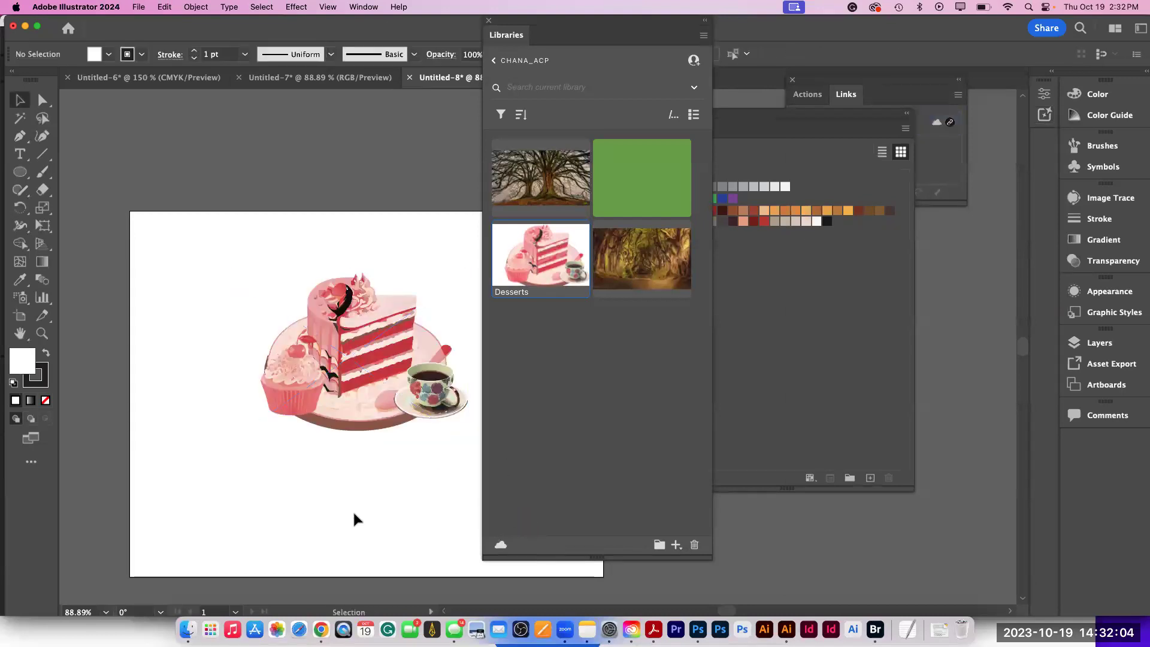
- Zoom to 200% on the cake and dock the Libraries panel out of the way
key(a)
key(super+equal)
key(super+equal)
key(super+equal)
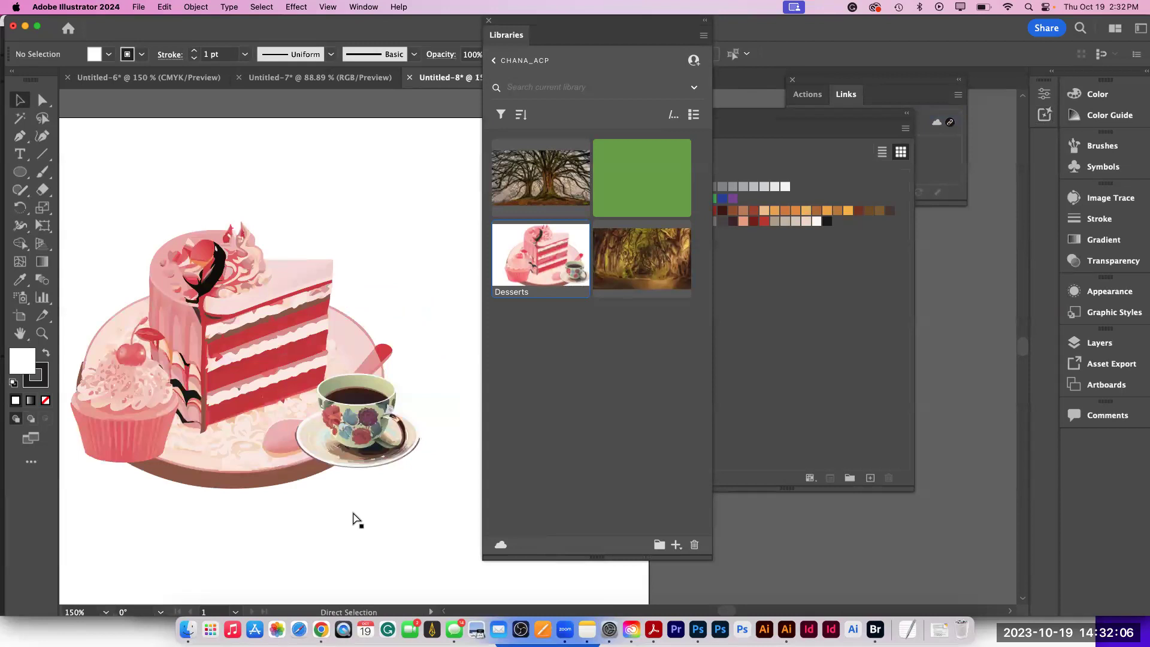
drag(192, 484, 375, 455)
drag(507, 35, 958, 233)
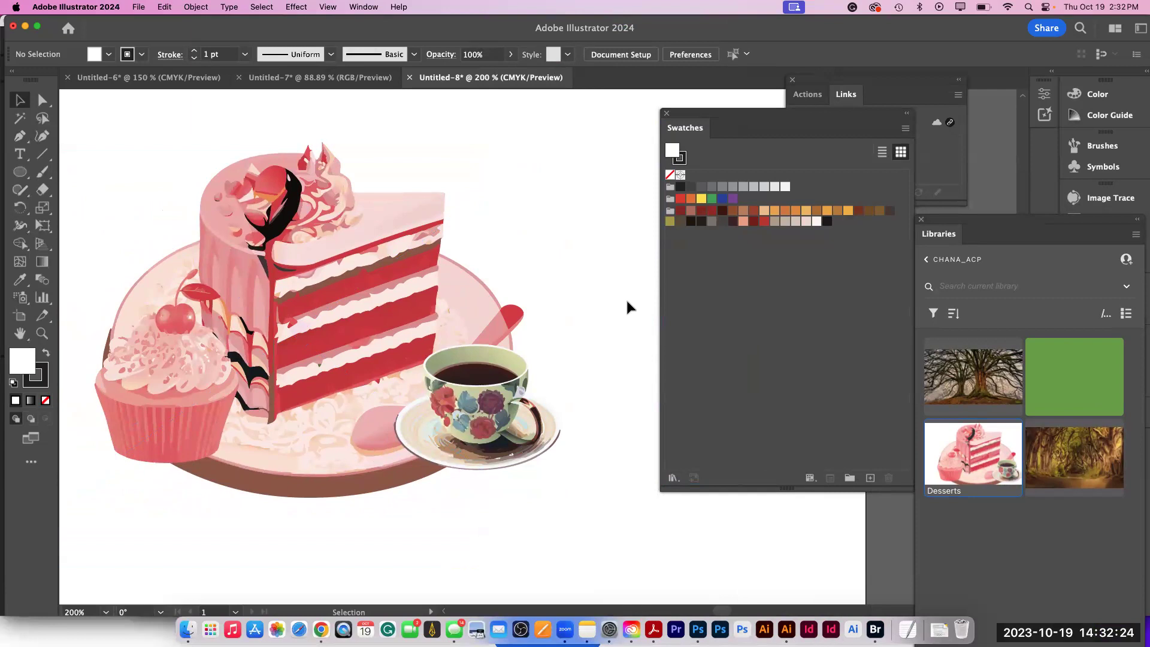
- Embed the linked Desserts image from the Links panel menu, then reselect the embedded group
click(271, 222)
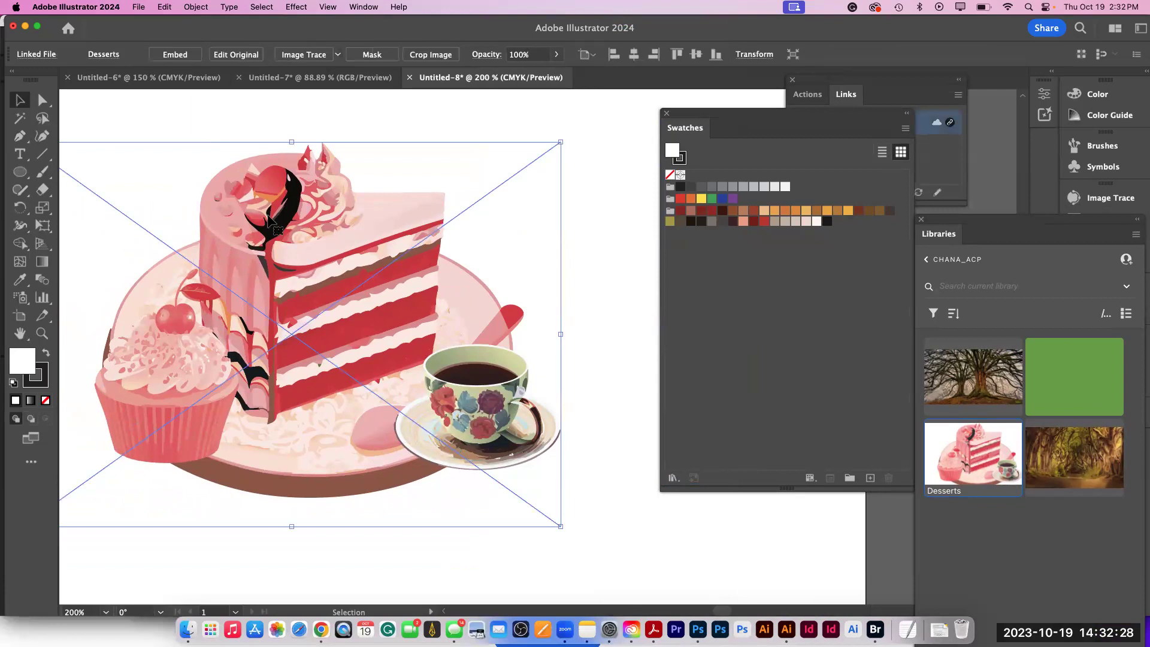
drag(754, 117, 791, 456)
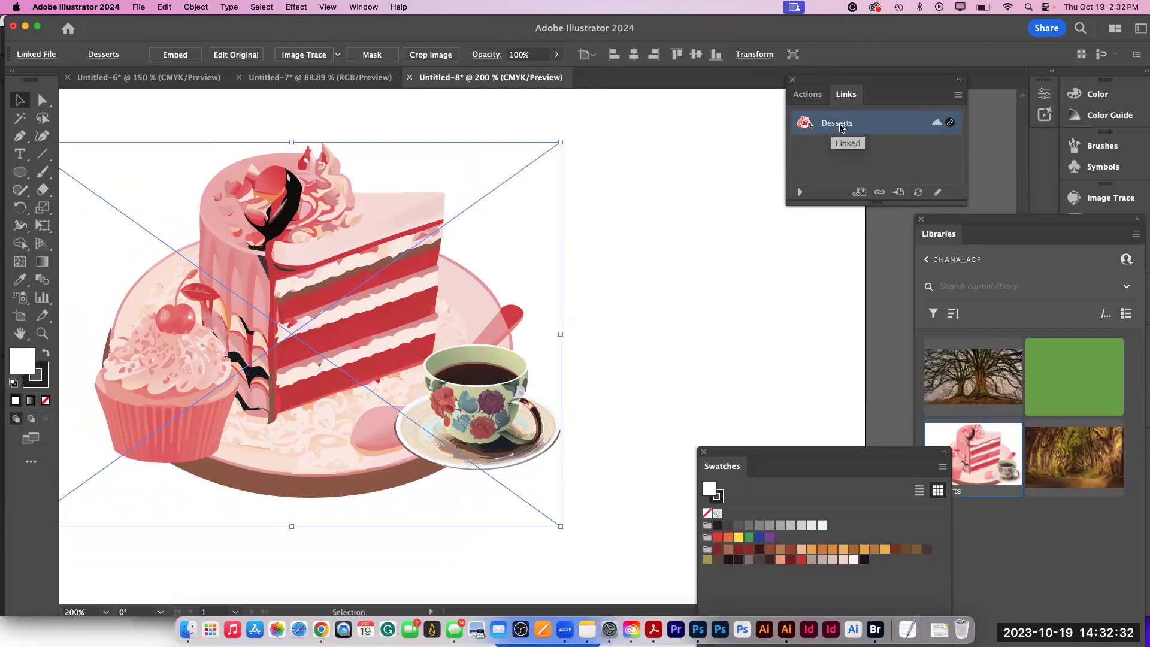
click(958, 97)
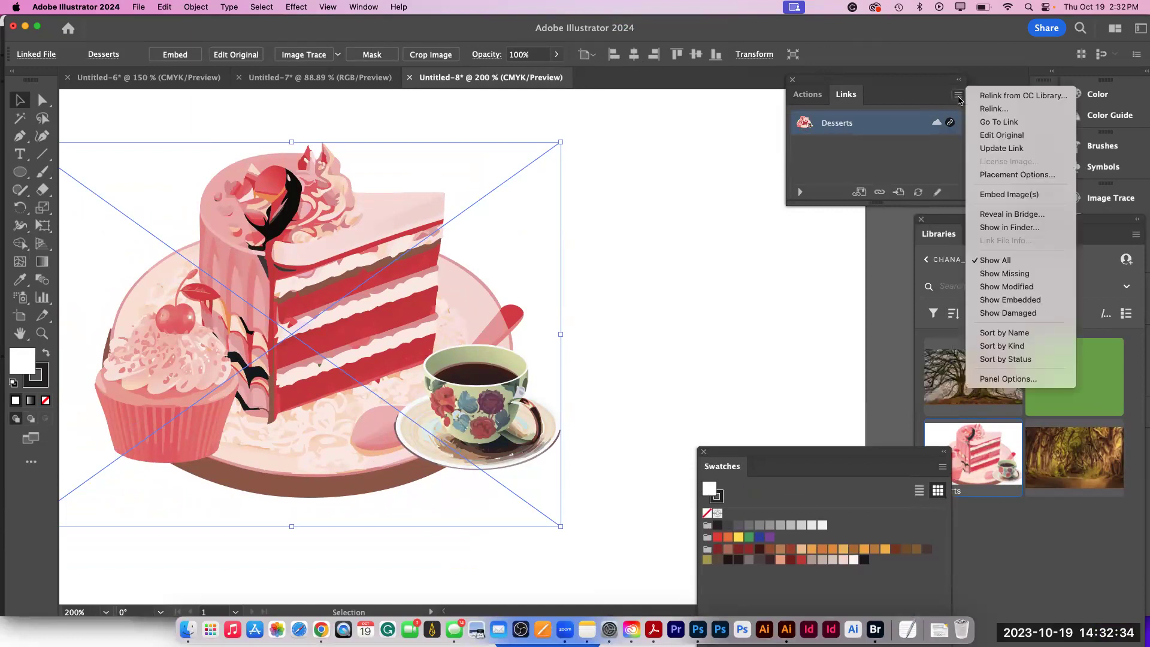
click(1009, 194)
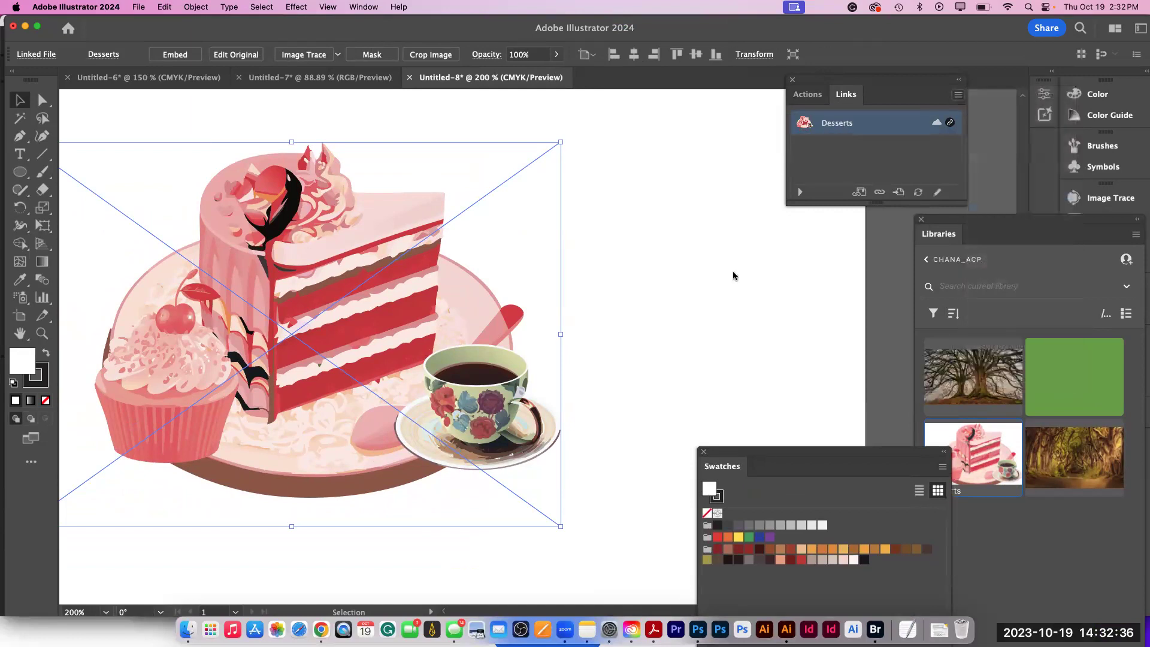
click(683, 292)
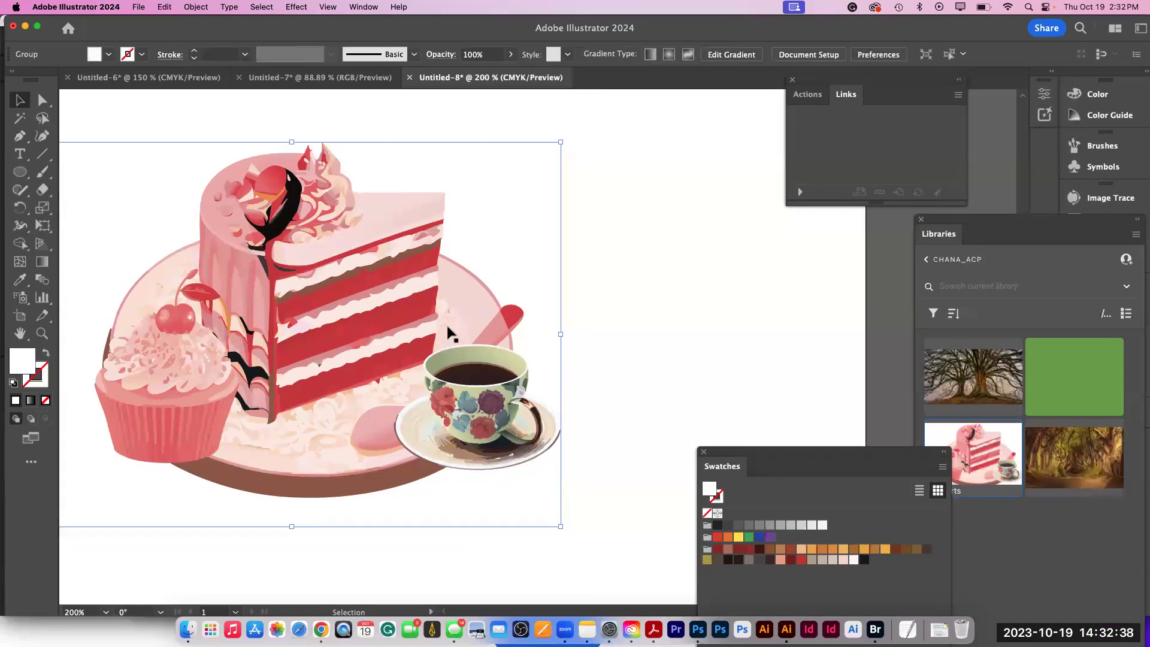
click(401, 337)
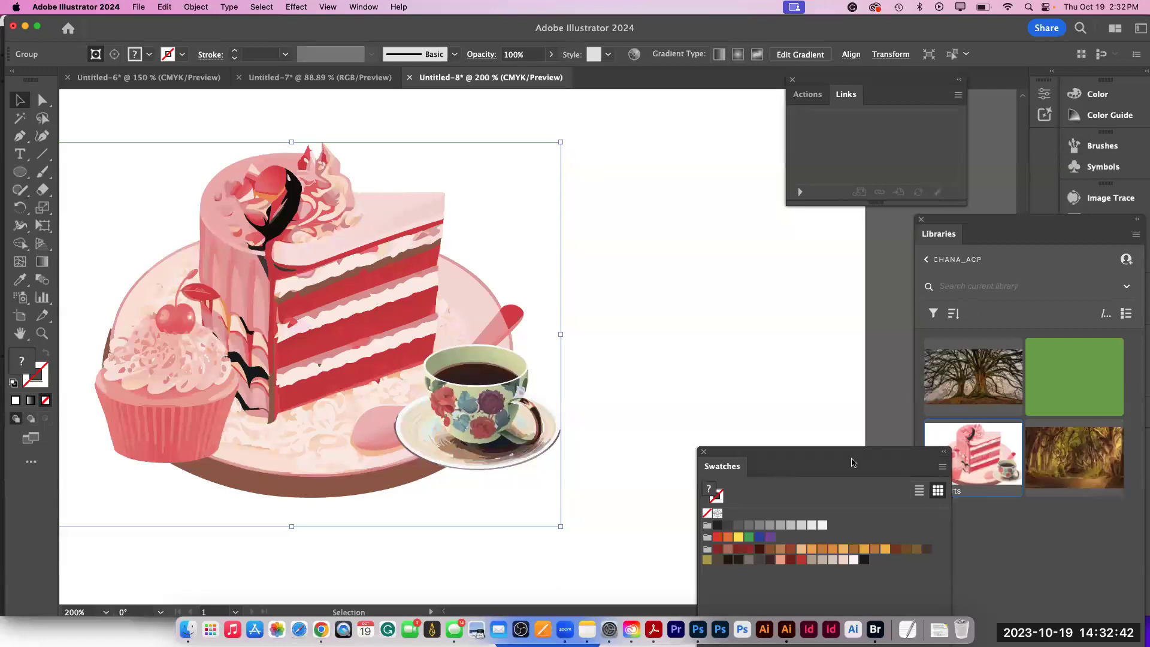
drag(820, 444, 787, 114)
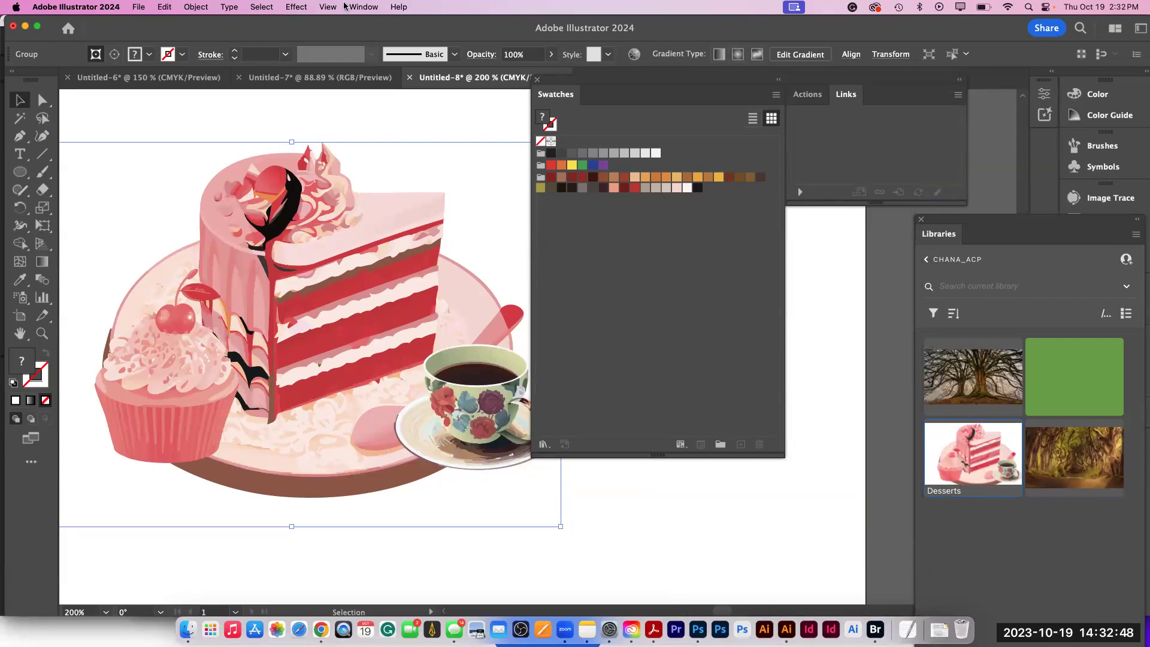
- Switch the view to Outline and back to Preview to check the embedded artwork
click(329, 7)
click(332, 38)
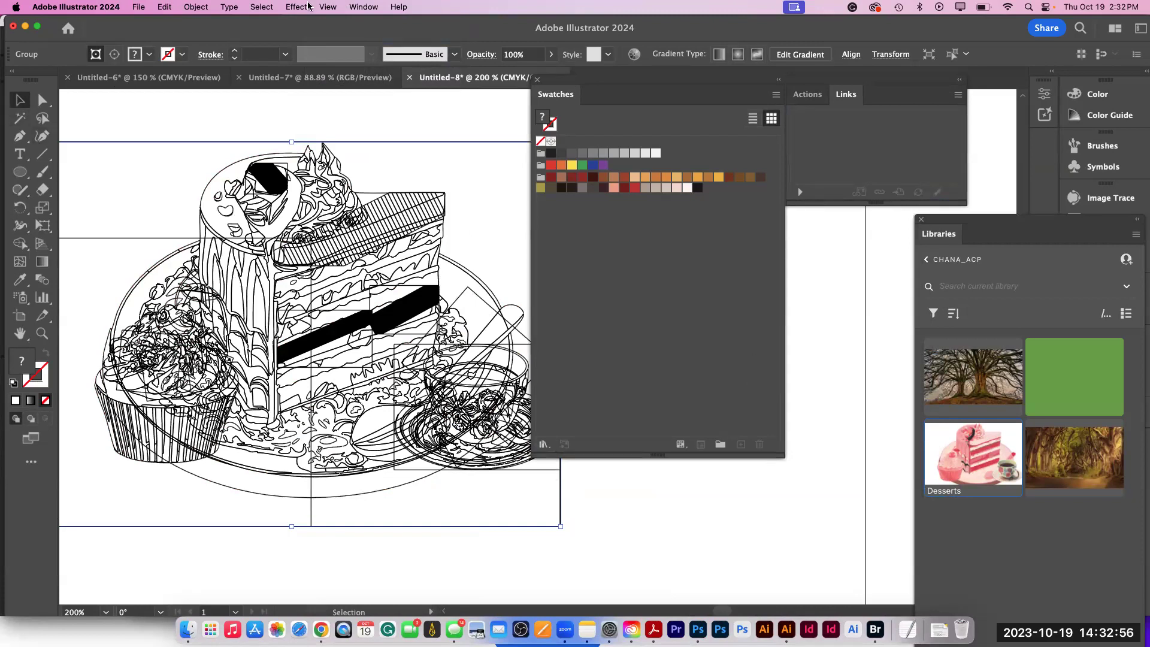
click(266, 9)
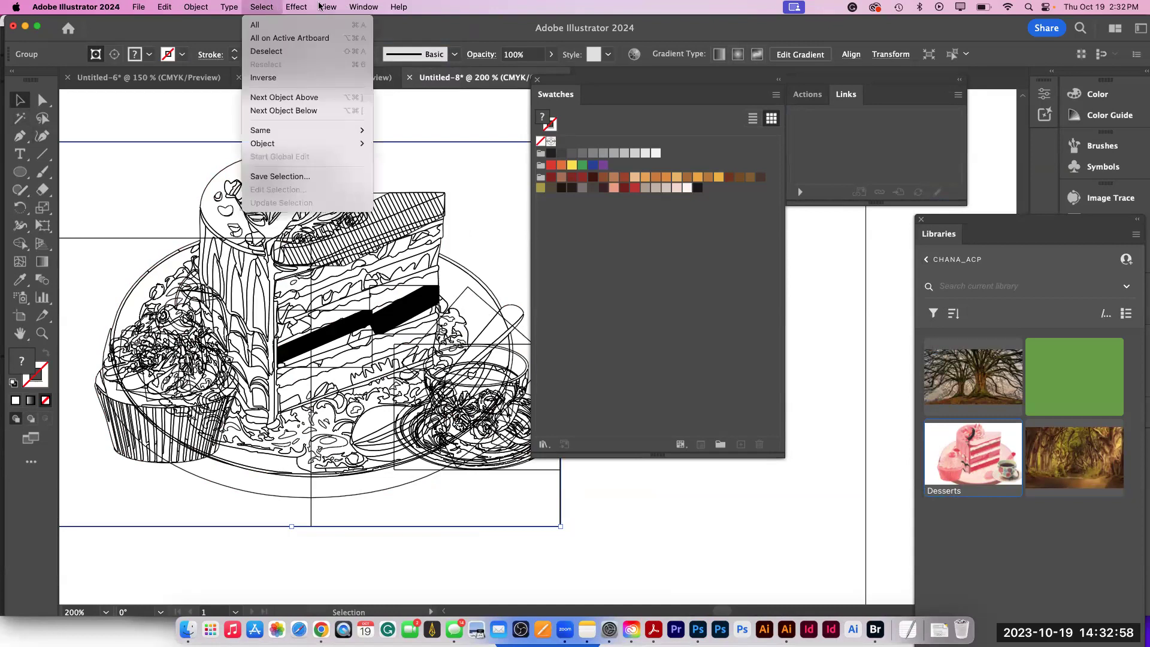
mouse_move(329, 7)
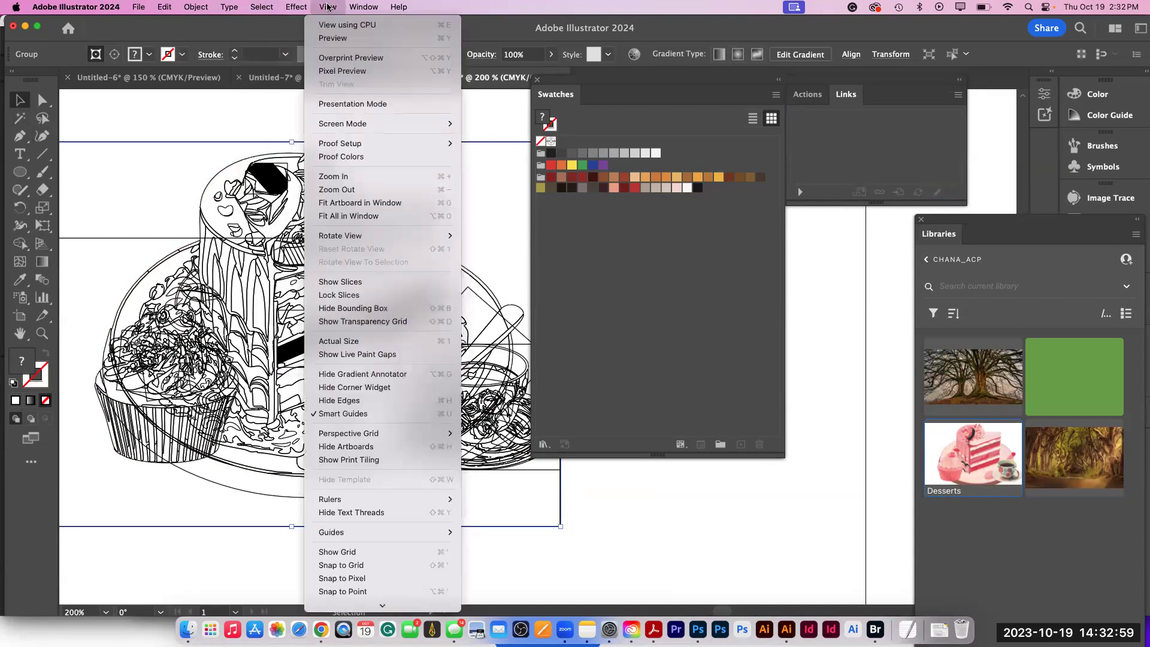
click(318, 40)
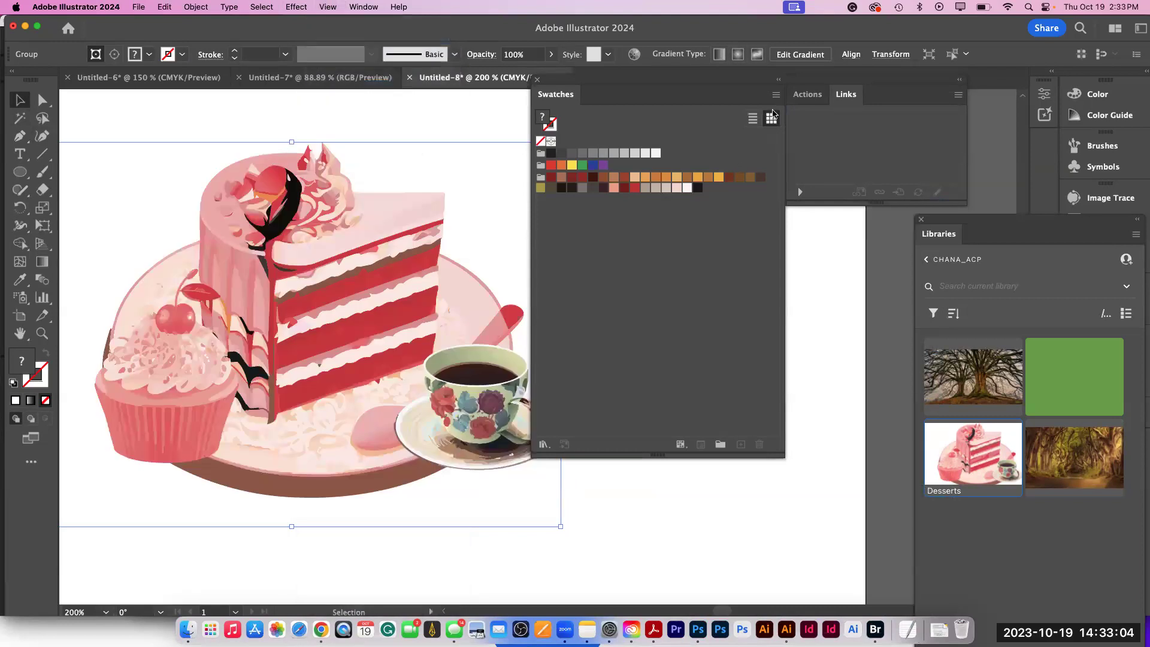
click(777, 96)
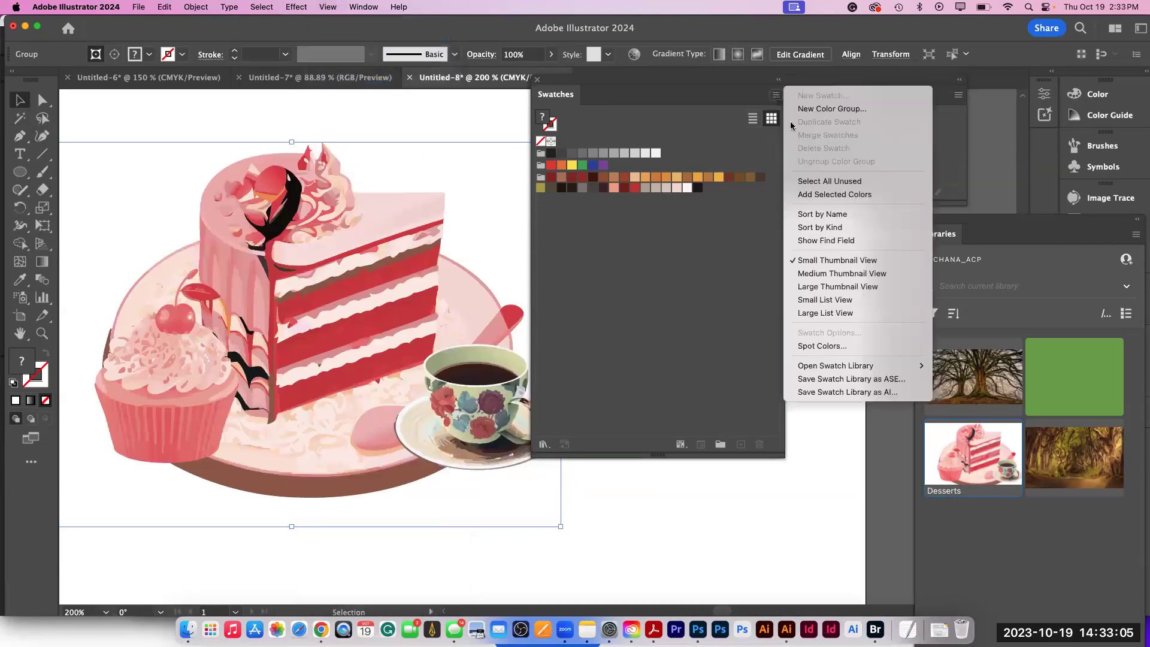
- Add the cake artwork's colours as new swatches via Add Selected Colors, then zoom out to 66.67%
click(820, 196)
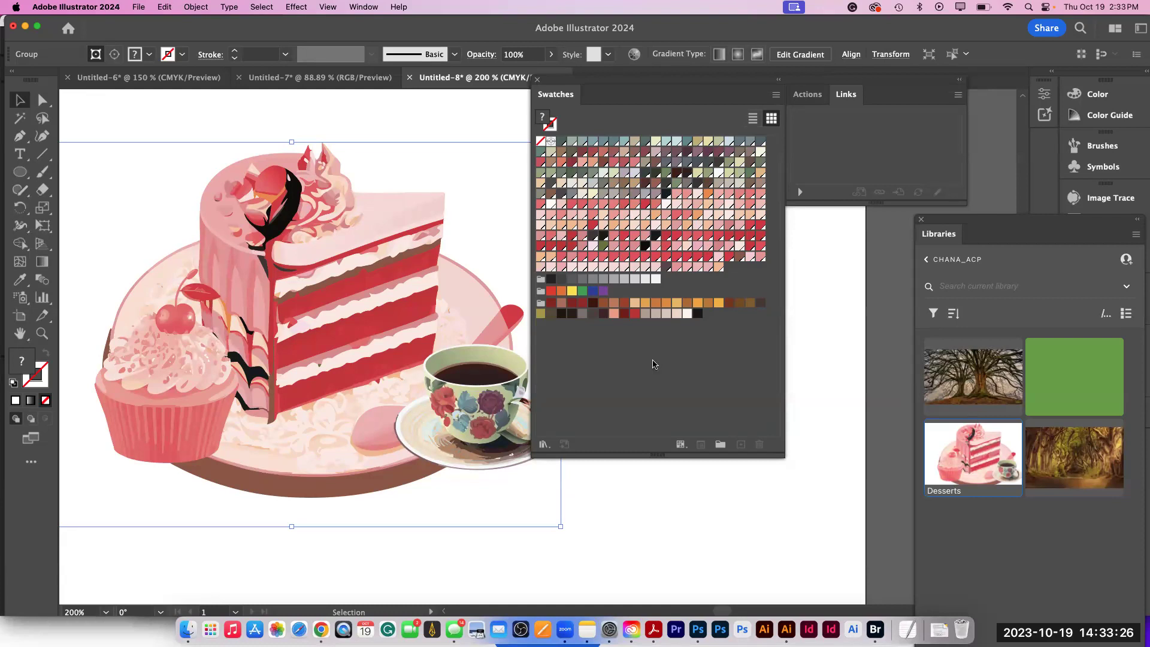
key(super+minus)
key(super+minus)
key(super+minus)
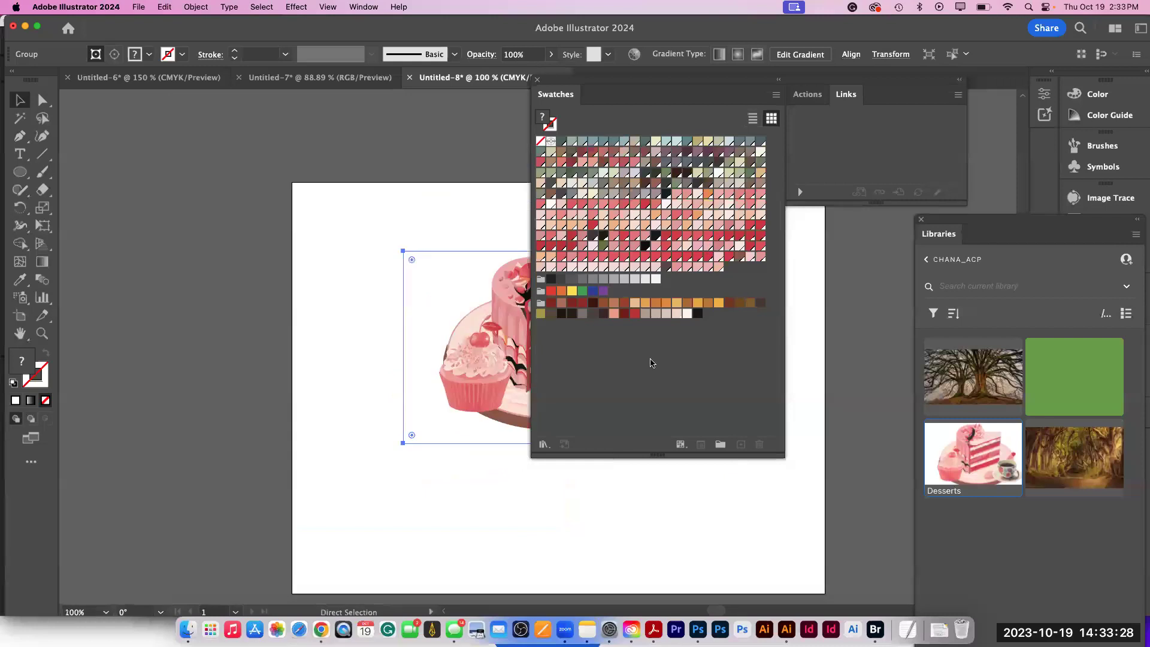
key(space)
- Move the cake to the top-left, scale it down and duplicate it into a two-by-two grid
drag(489, 425, 238, 326)
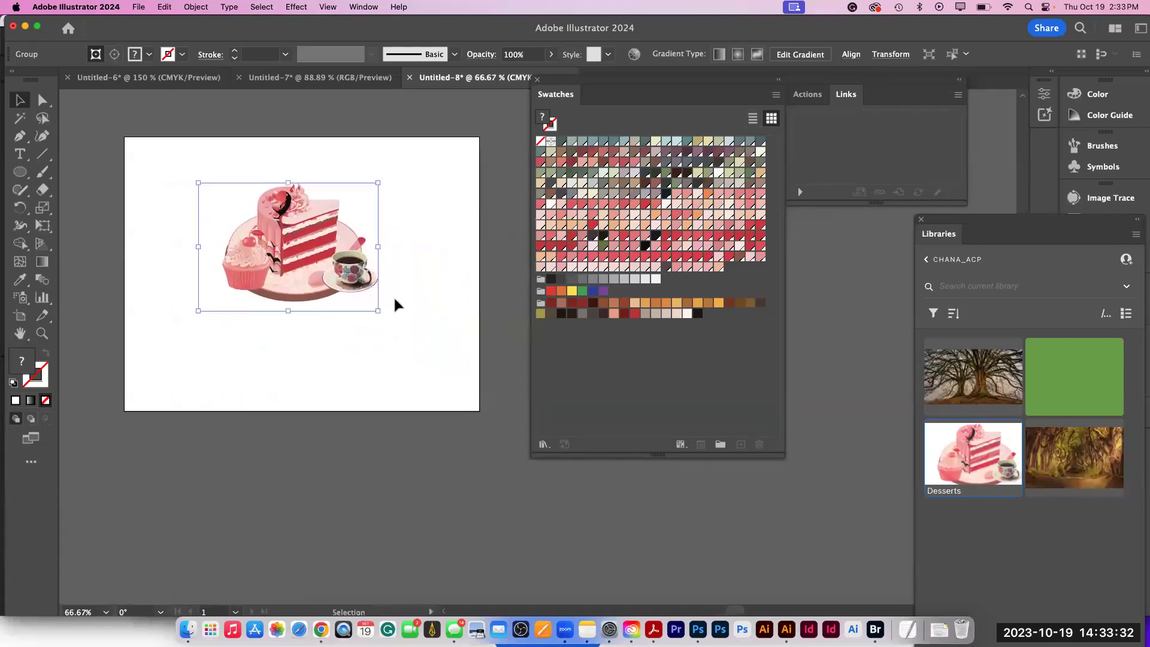
drag(353, 273, 282, 241)
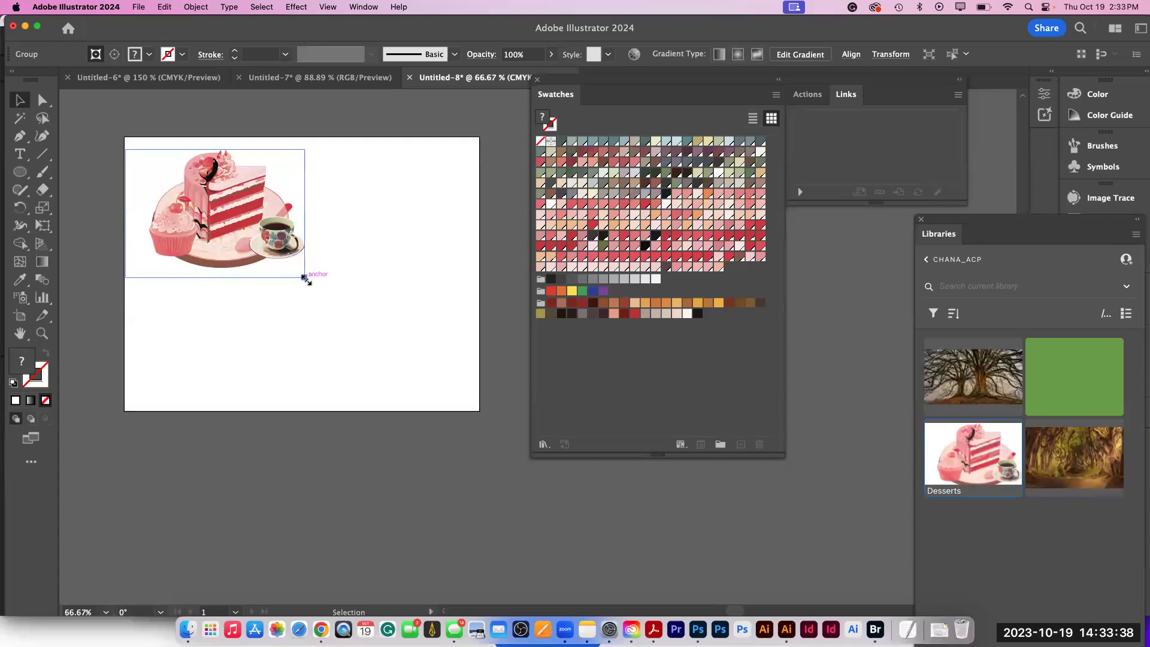
drag(305, 278, 276, 257)
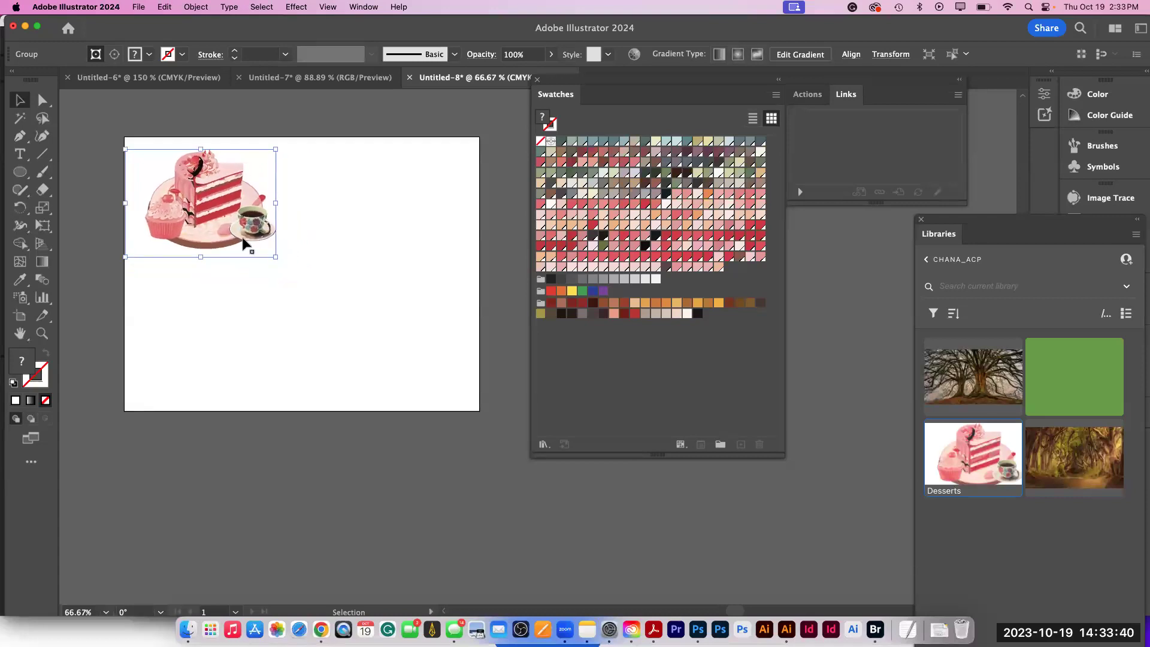
drag(214, 226, 194, 334)
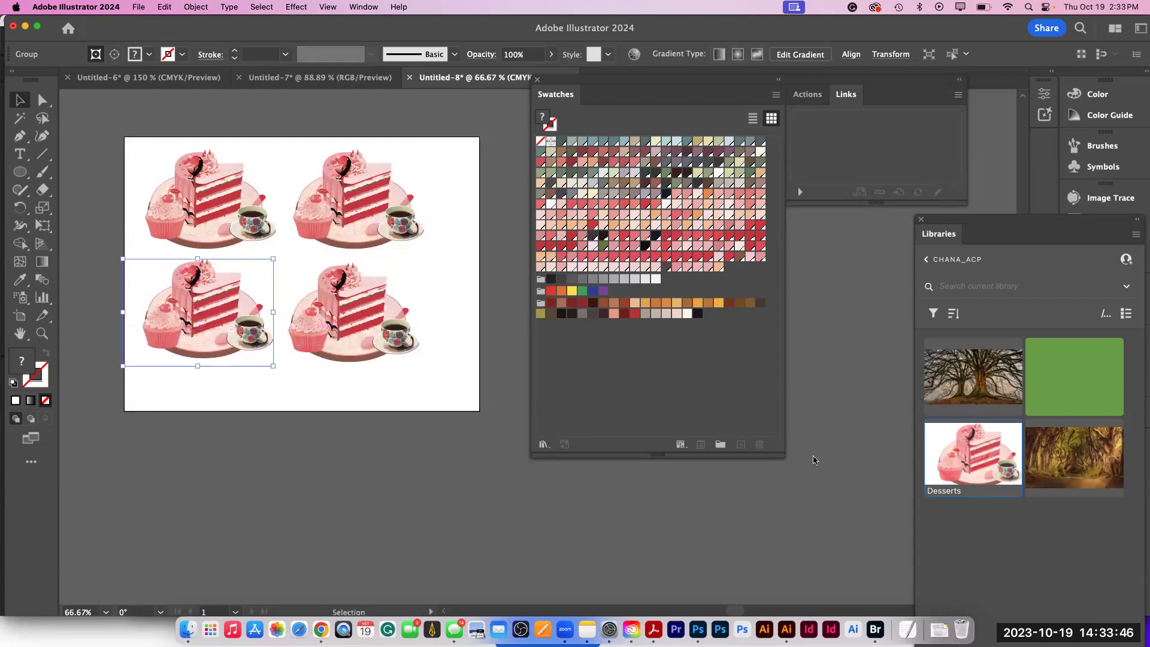
- Zoom to 150%, move the Swatches panel clear of the cakes, and deselect
key(super+equal)
key(super+equal)
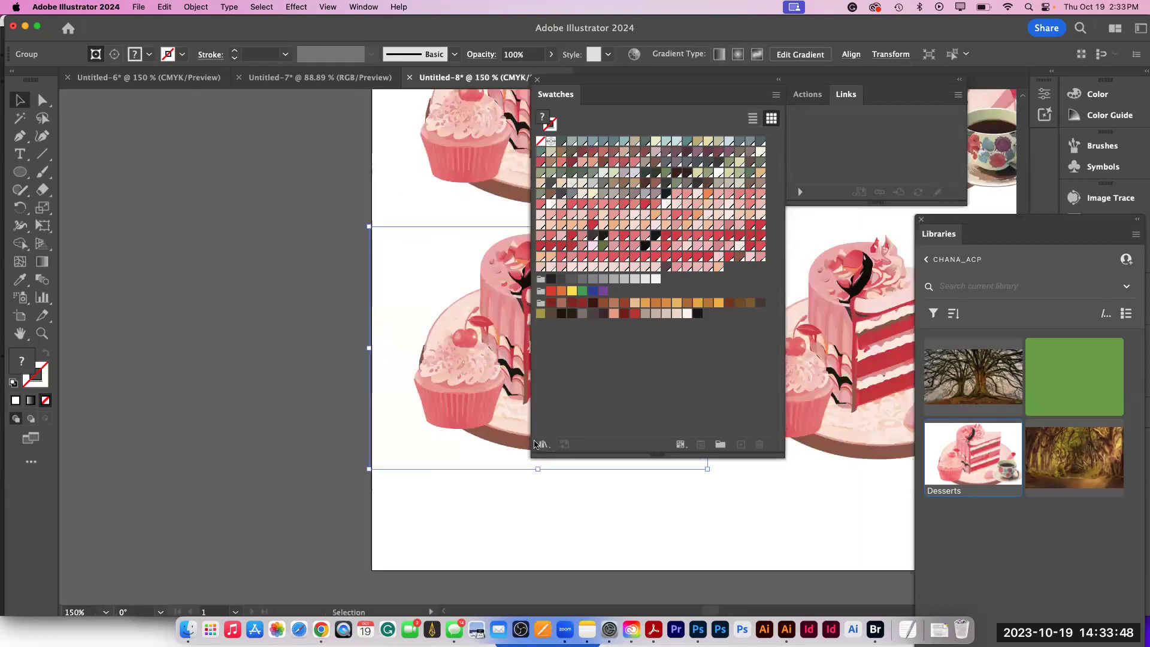
scroll(372, 465, right, 8)
scroll(372, 465, up, 2)
drag(548, 82, 850, 100)
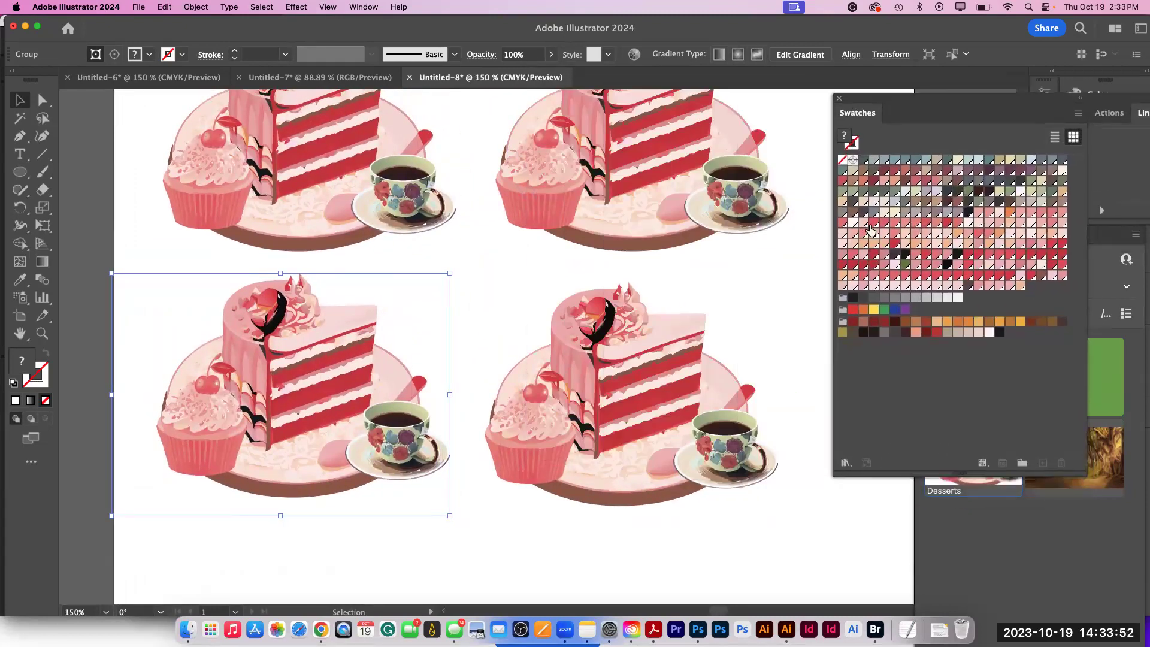
click(754, 281)
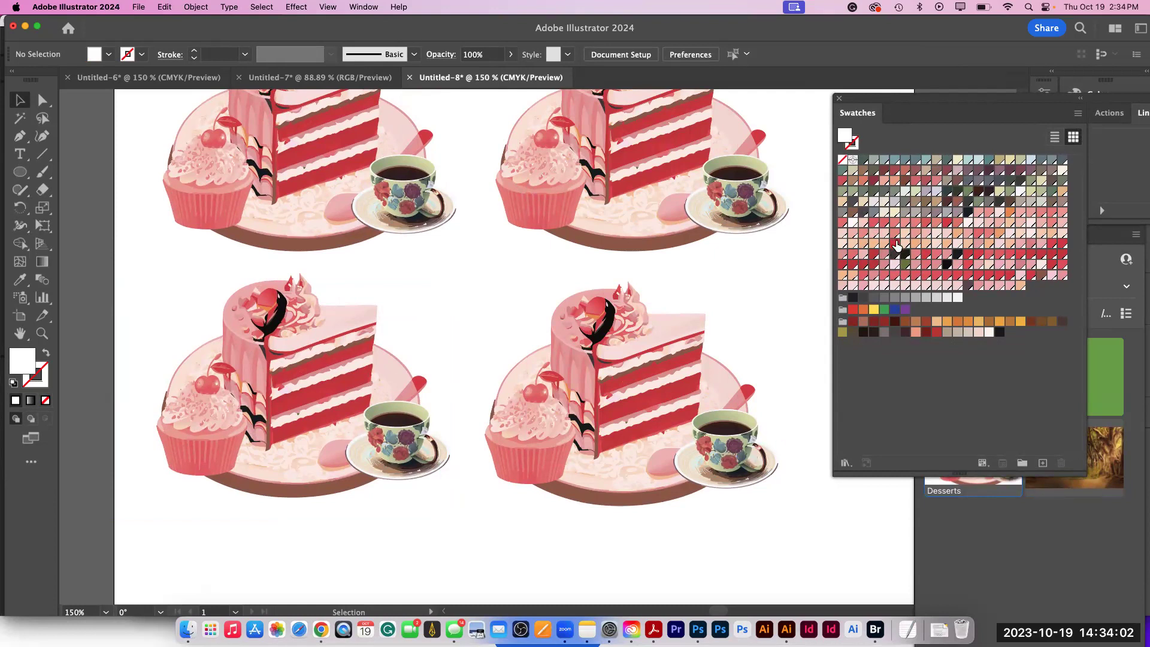
- With Direct Selection, pick a red area and set its global swatch to C 78, M 59, Y 82, K 1 with Preview on
click(42, 100)
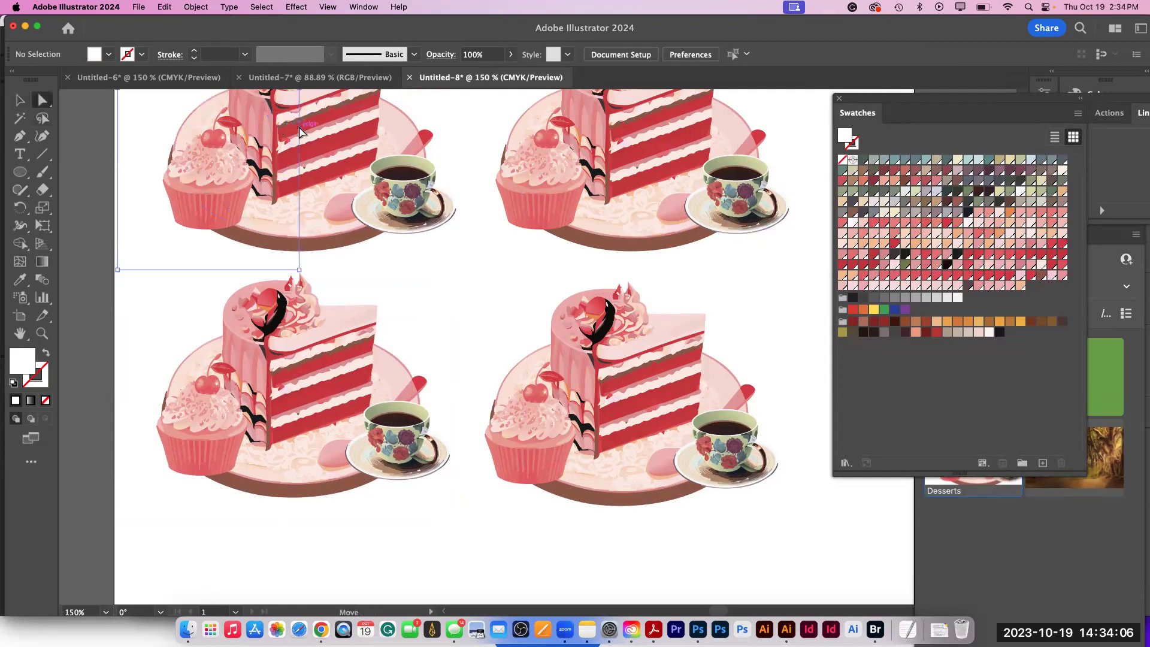
click(300, 133)
click(642, 124)
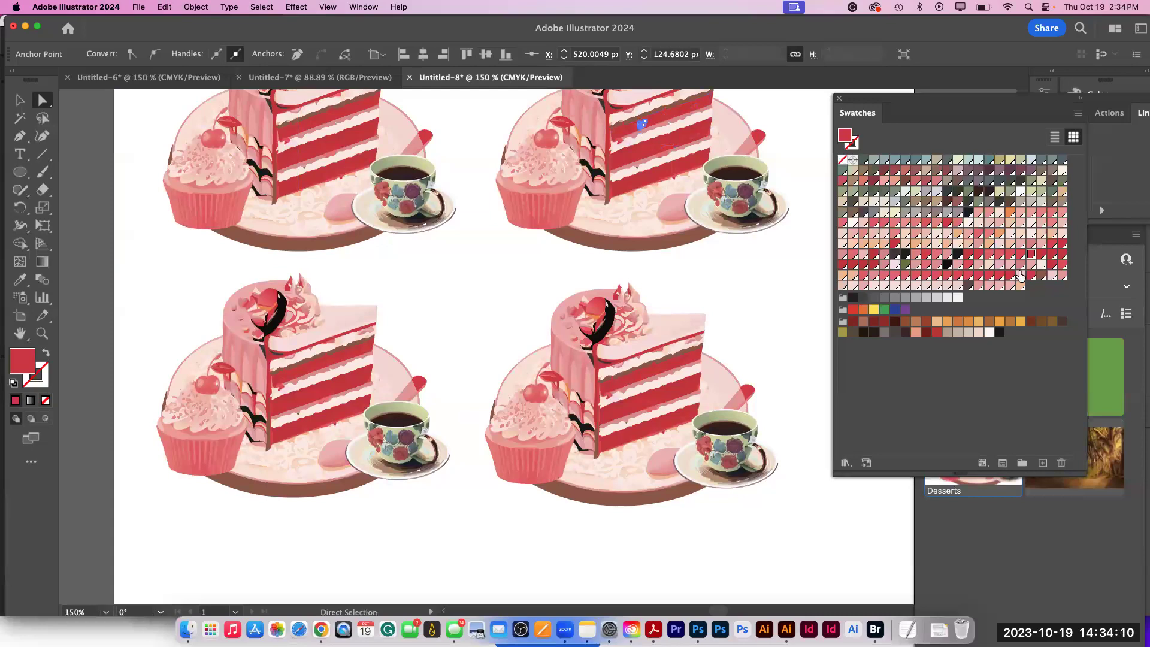
double_click(1031, 256)
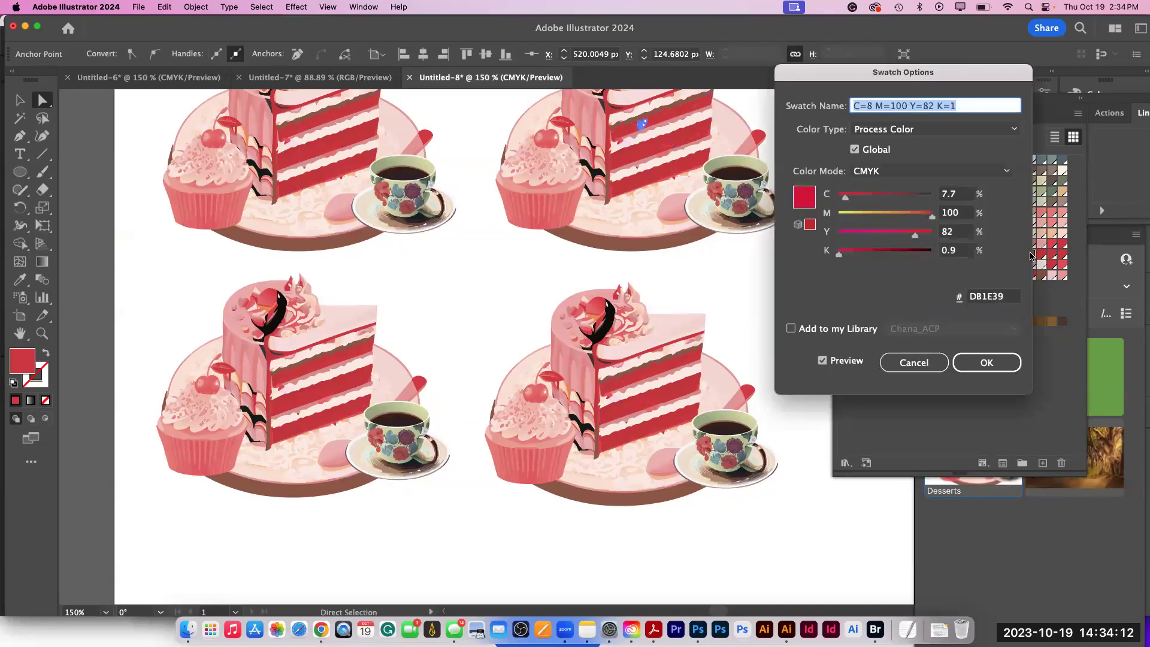
drag(856, 216, 915, 234)
drag(845, 198, 919, 200)
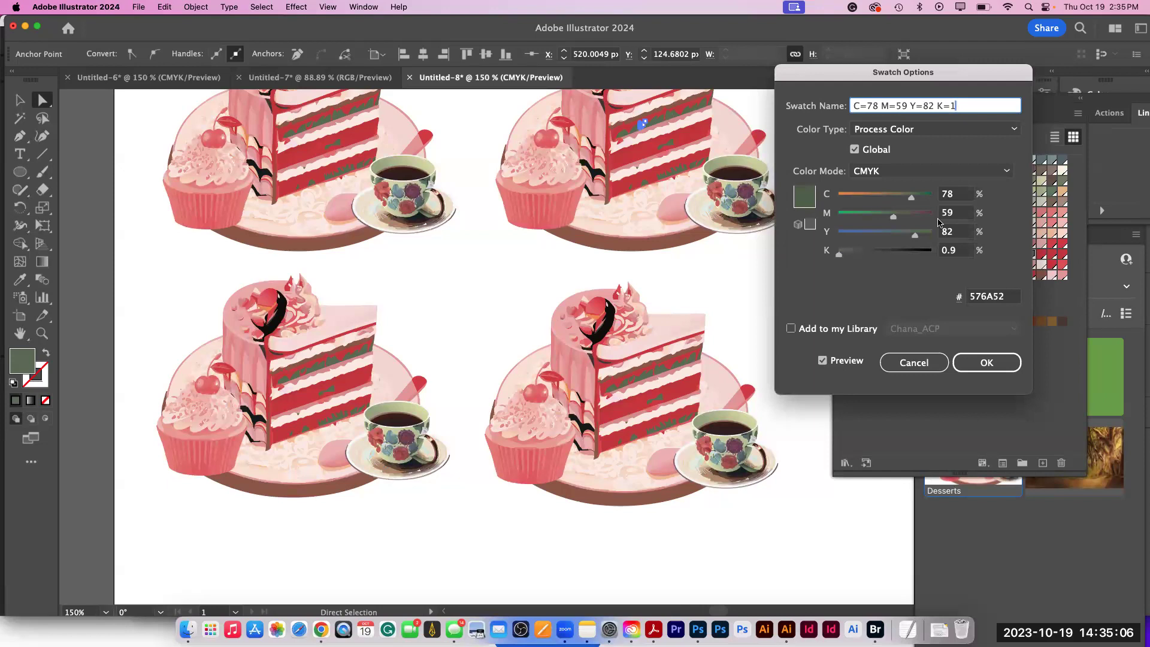
- Discard the trial magenta edits to the pink swatch, leaving all swatches unchanged
click(909, 366)
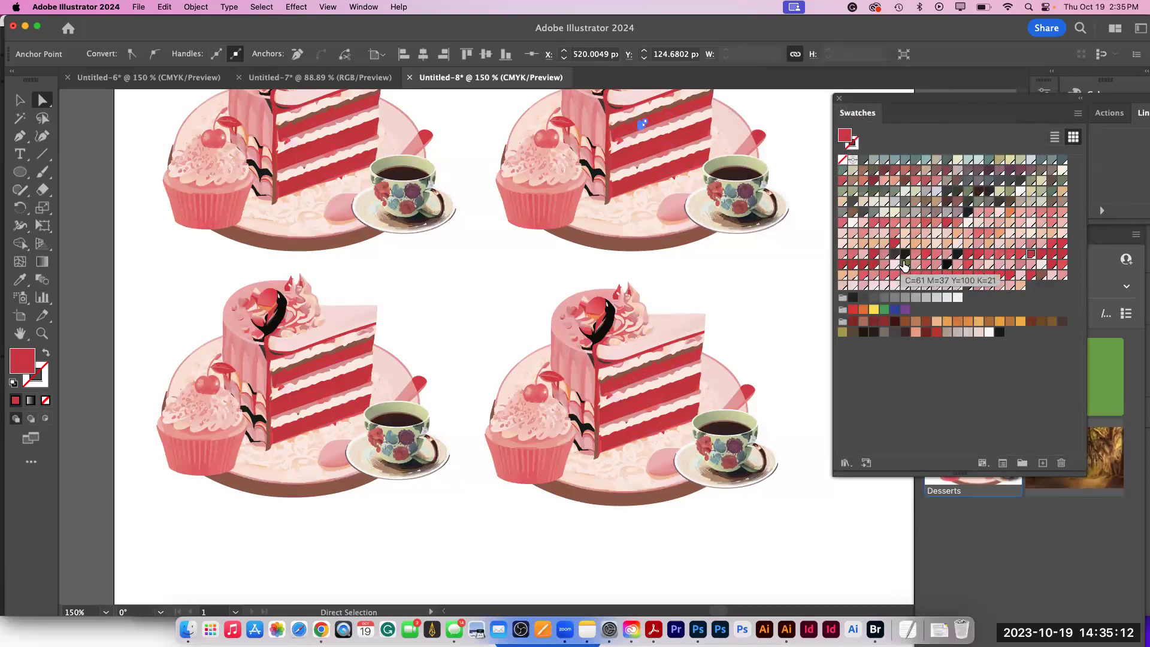
double_click(1041, 214)
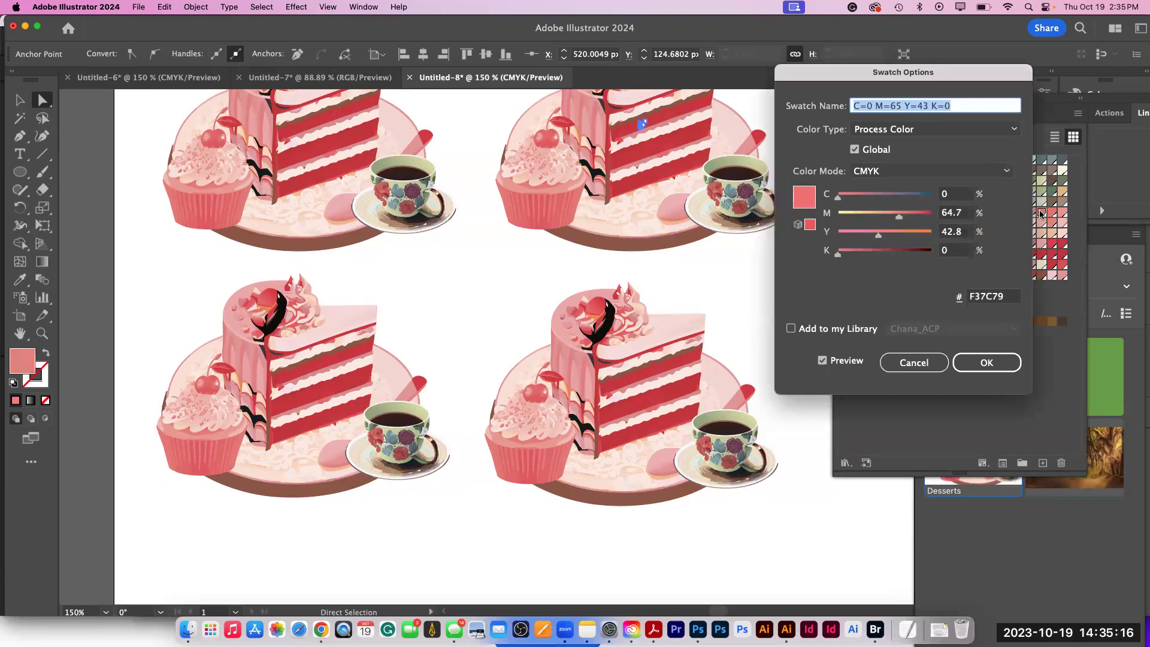
click(861, 215)
drag(860, 215, 901, 201)
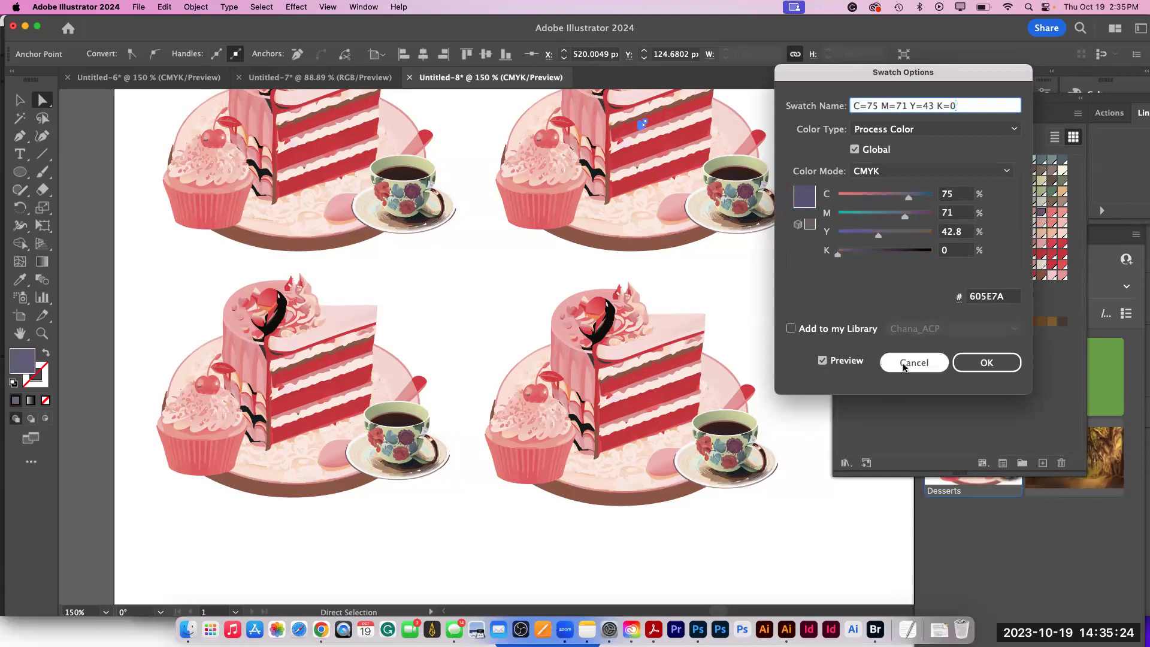
click(905, 363)
click(937, 406)
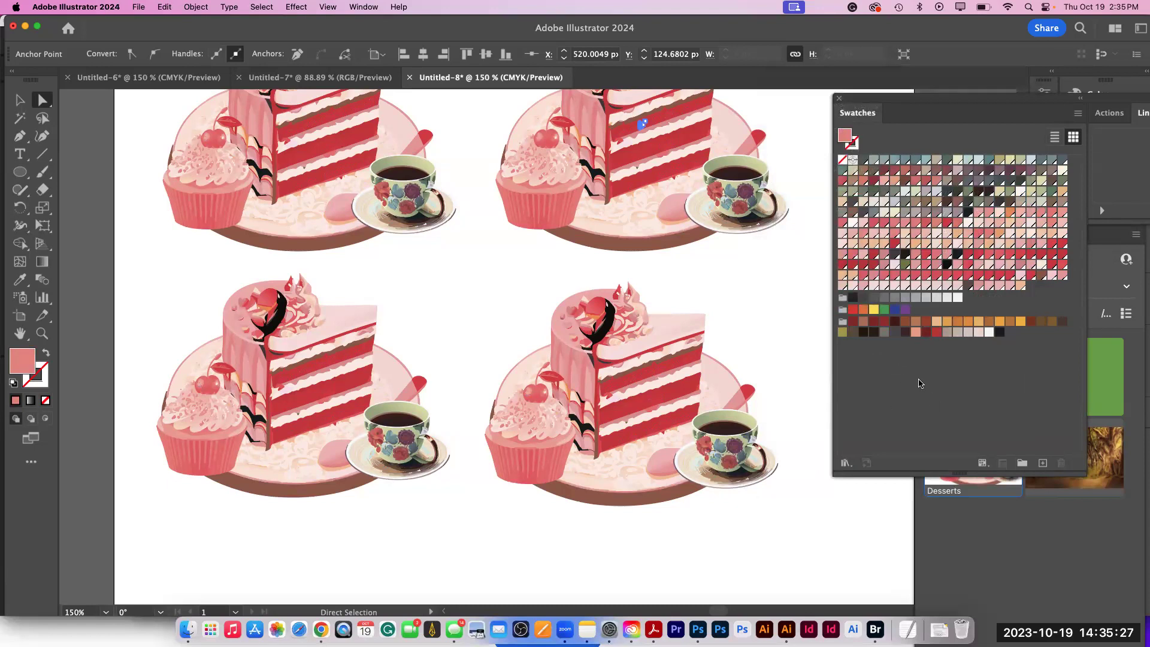
- Set the fill colour to bright blue 1A2AE8 in the Color Picker
double_click(20, 363)
click(482, 337)
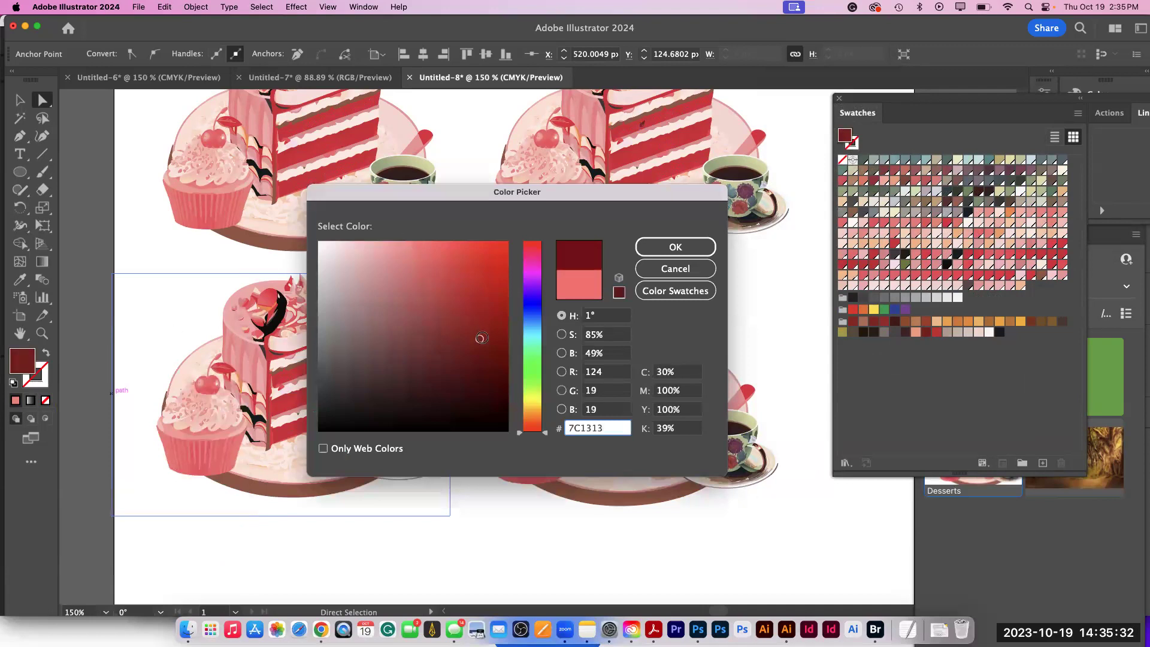
click(532, 307)
click(487, 257)
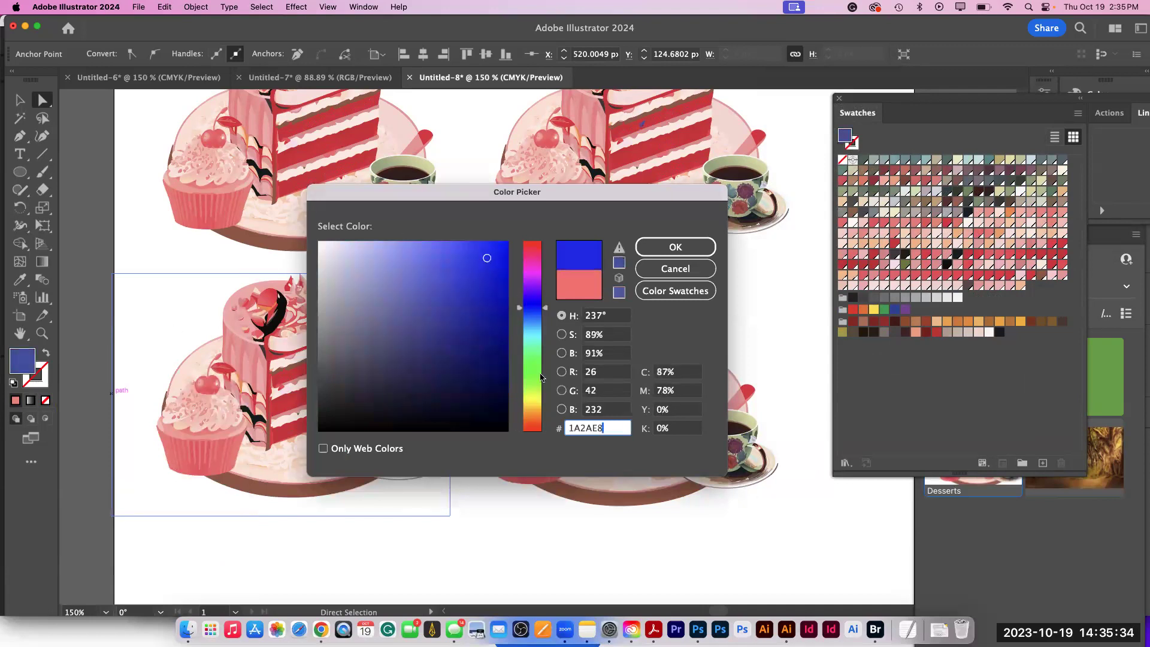
click(671, 252)
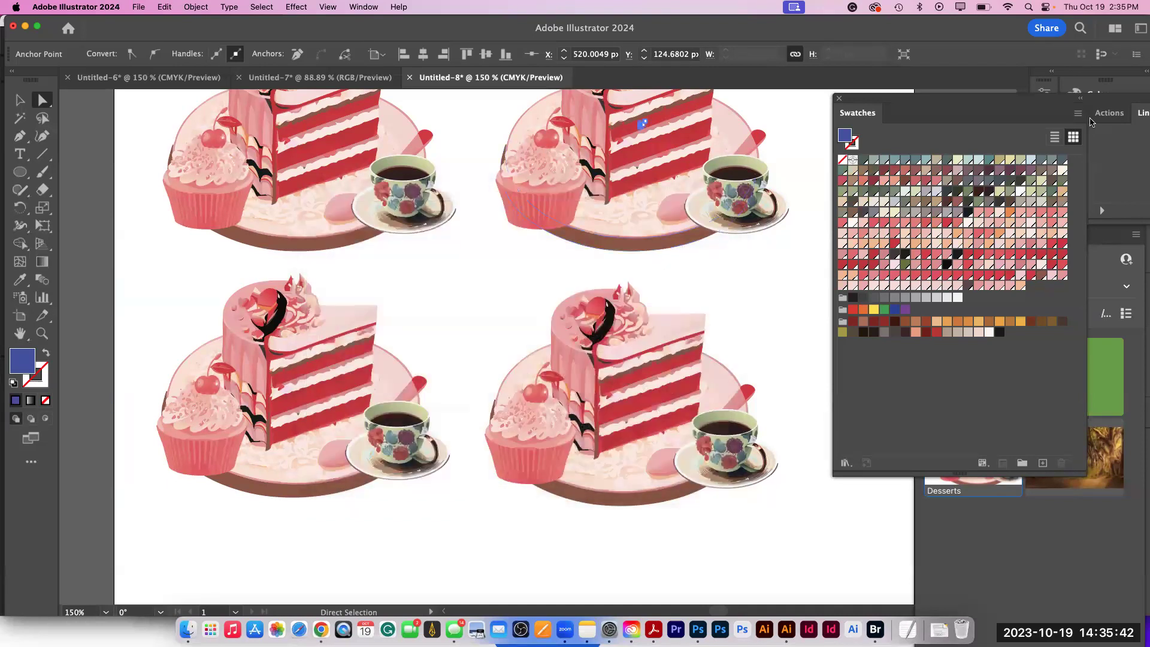
drag(916, 102, 703, 99)
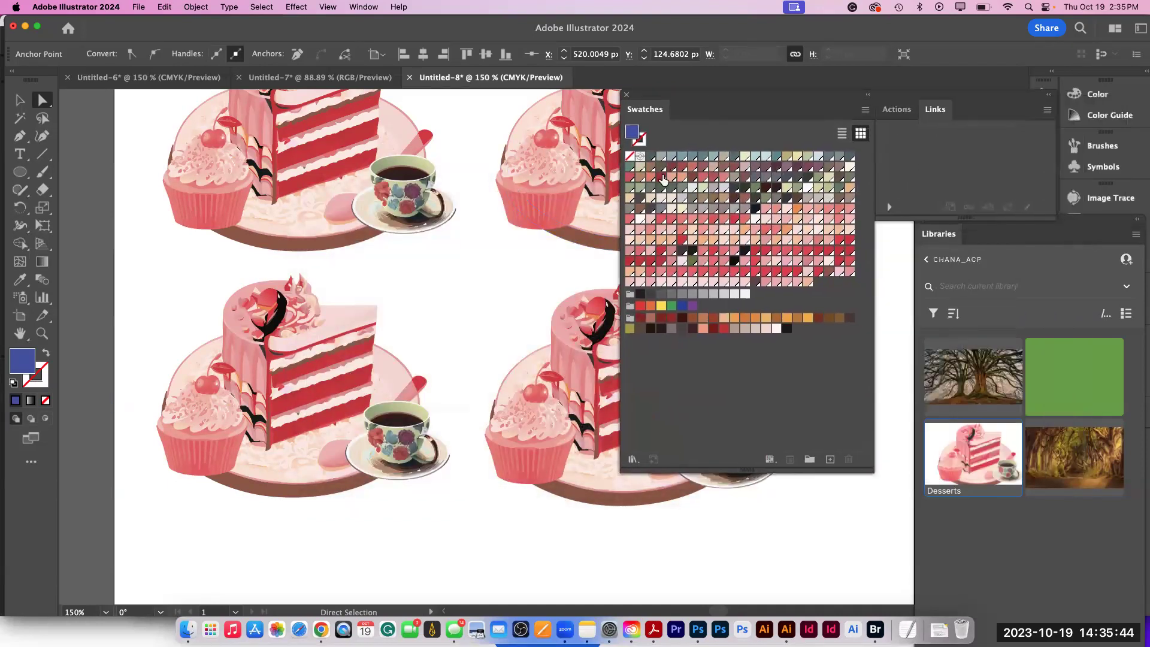
- Delete a range of unwanted sampled swatches from the Swatches panel
click(652, 158)
shift+click(844, 276)
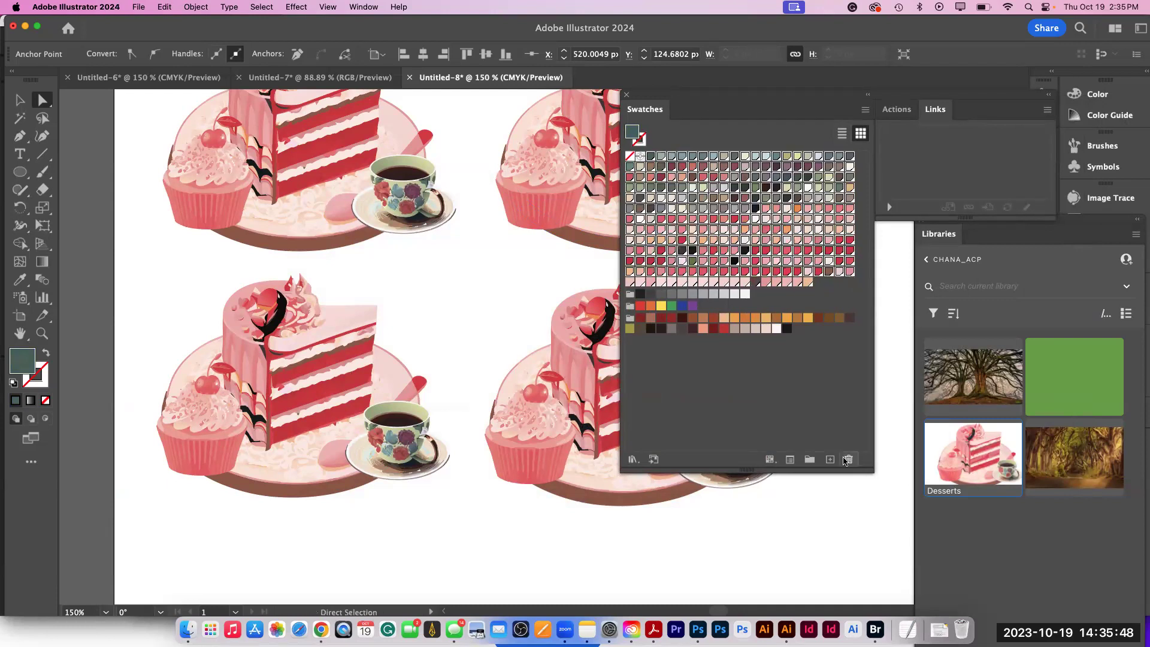
click(848, 459)
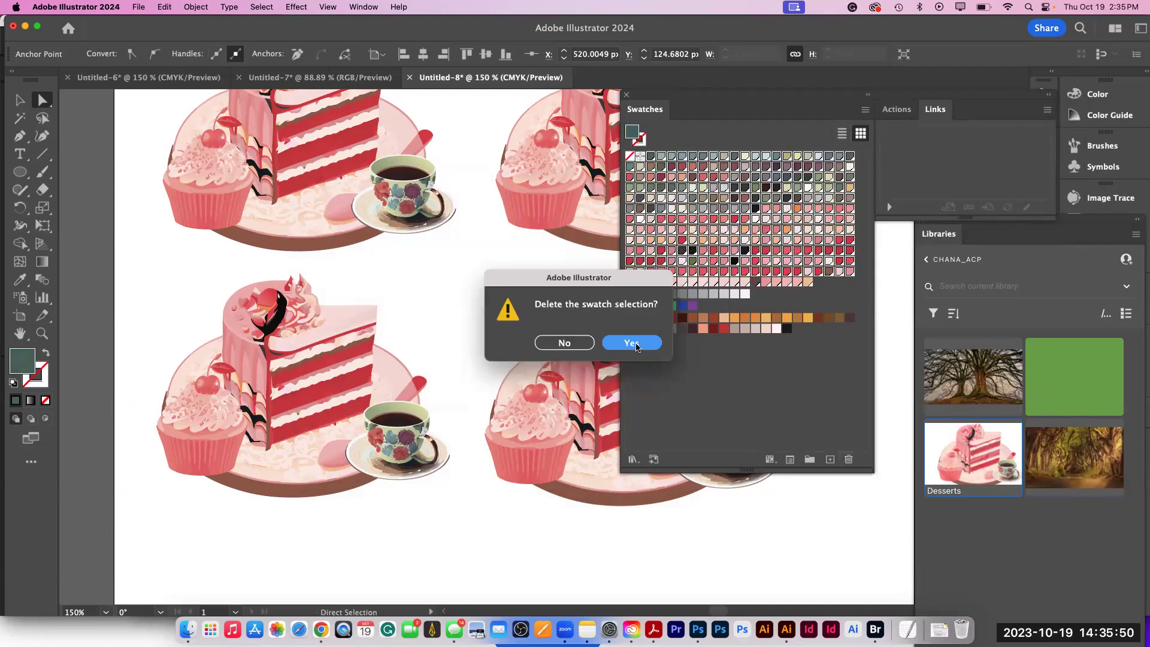
key(Return)
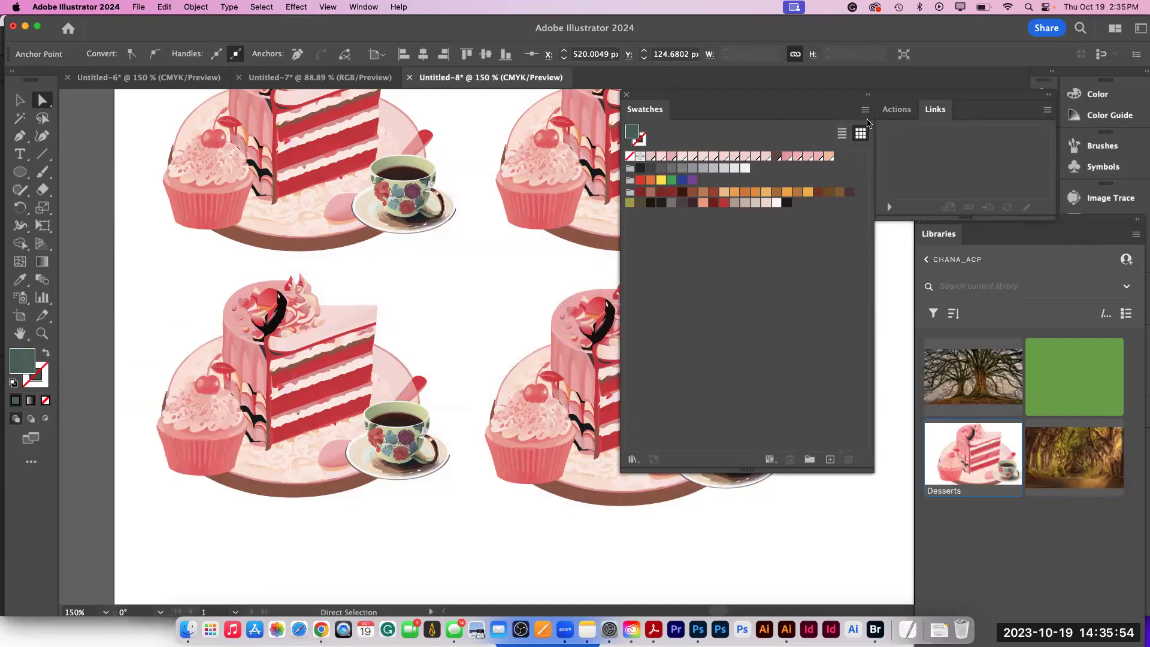
- Add a global process swatch, dark green C=73 M=45 Y=63 K=28
click(865, 110)
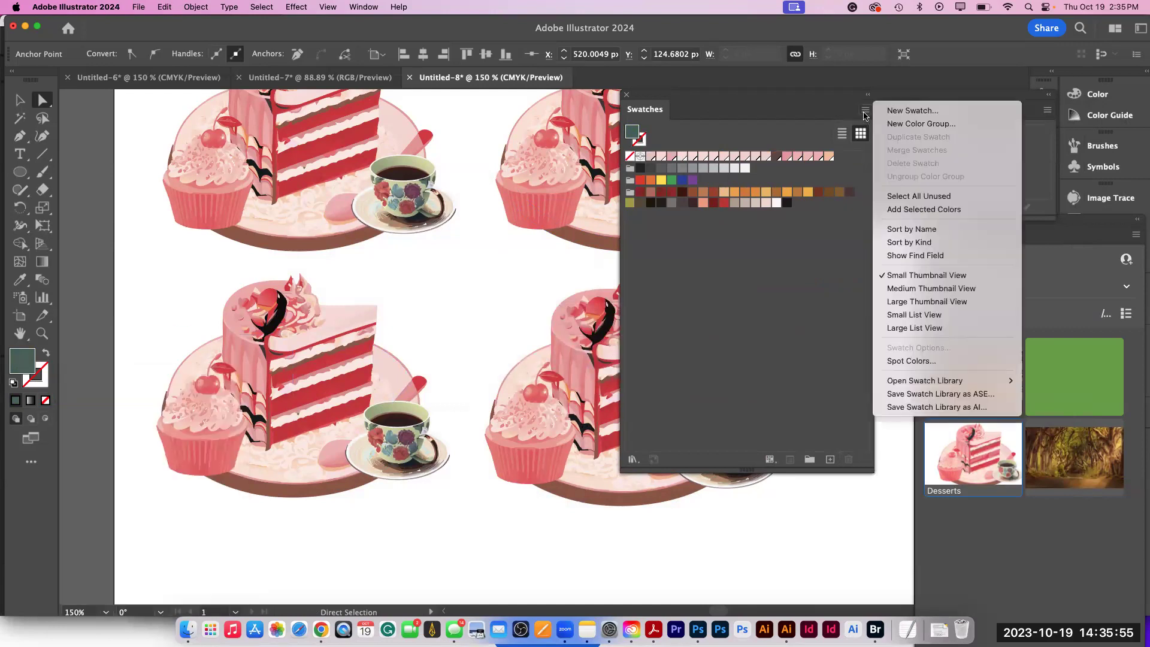
click(905, 112)
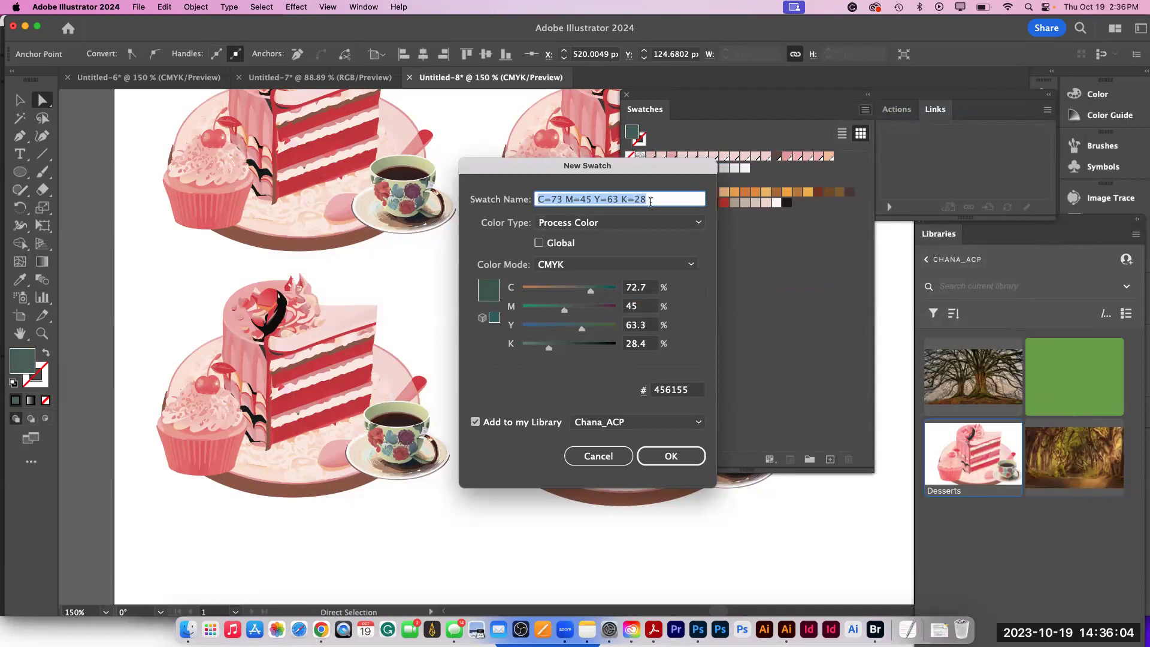
click(598, 226)
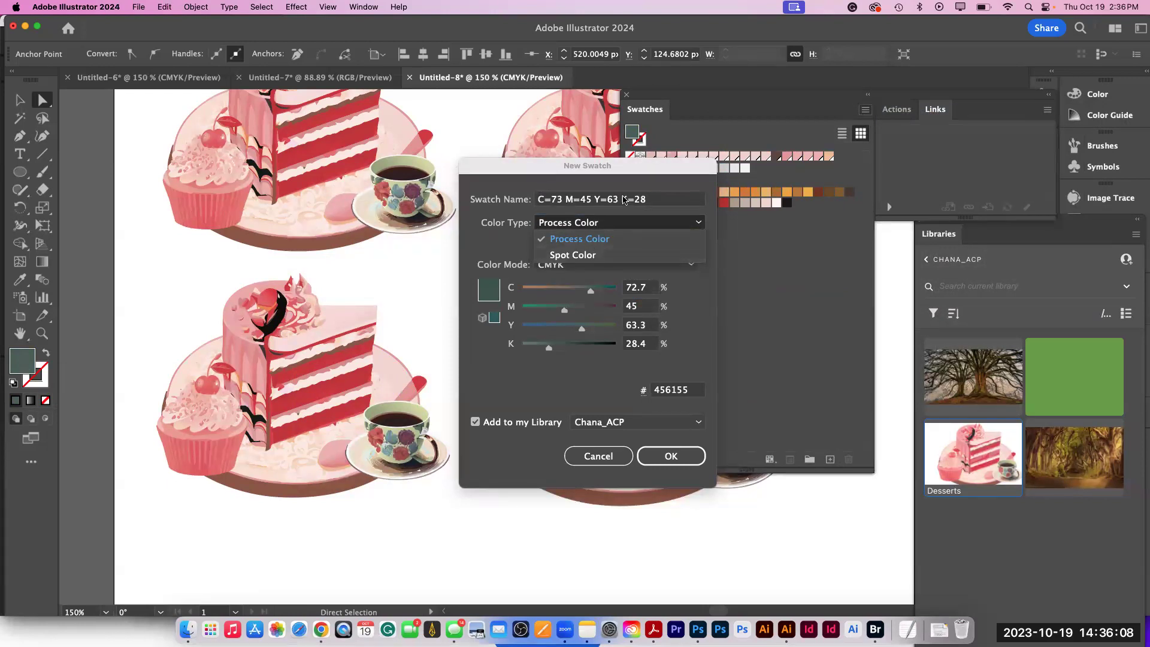
click(649, 197)
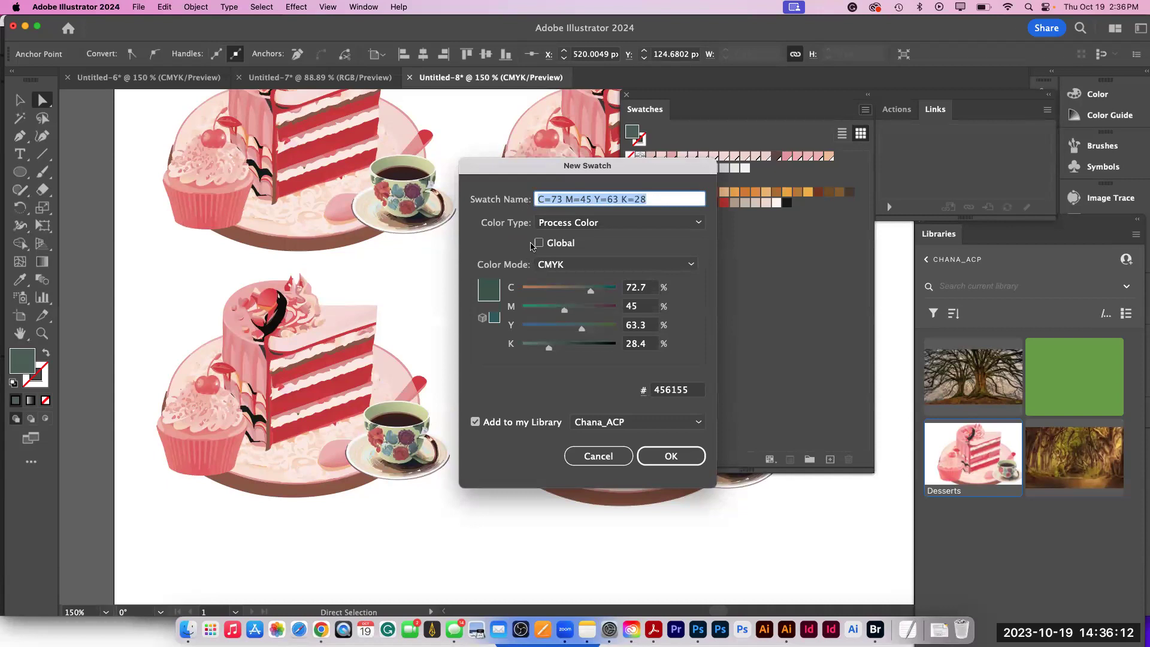
click(541, 243)
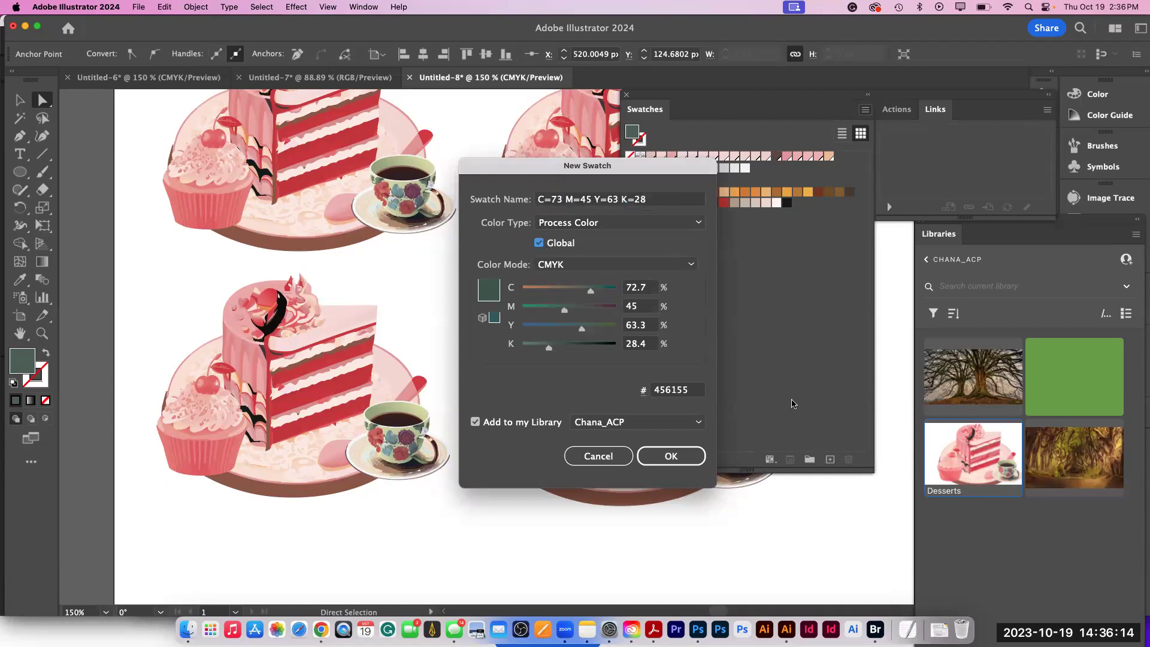
click(672, 459)
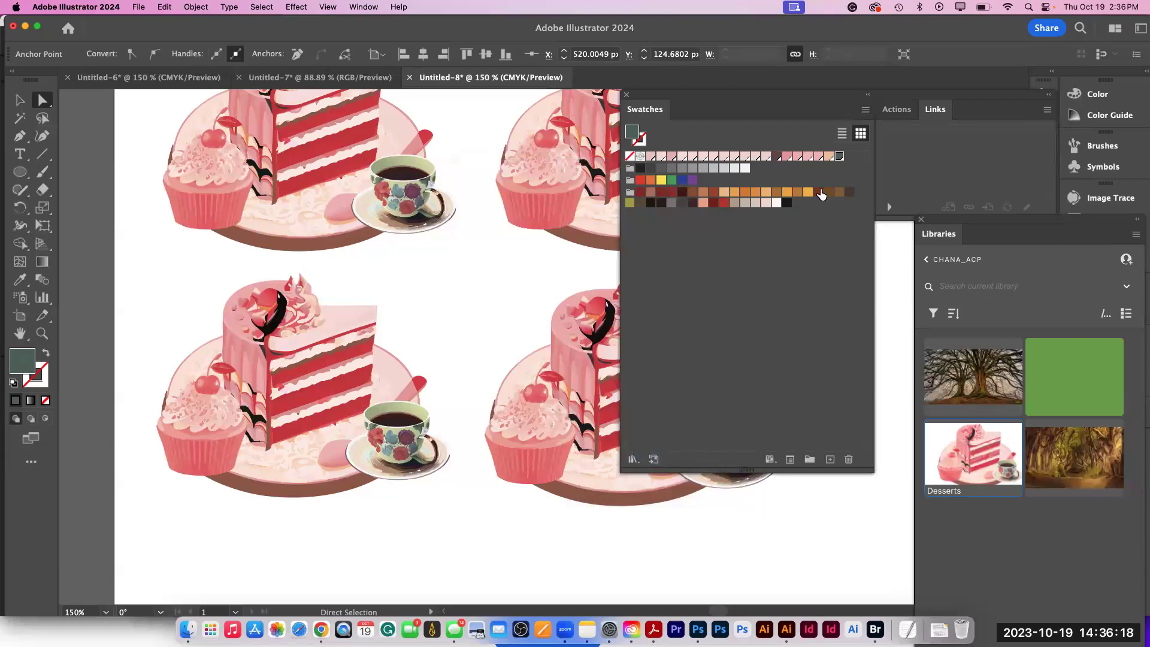
- Draw a dark green ellipse on the top-left cupcake and copy it onto the others
key(l)
drag(154, 149, 203, 189)
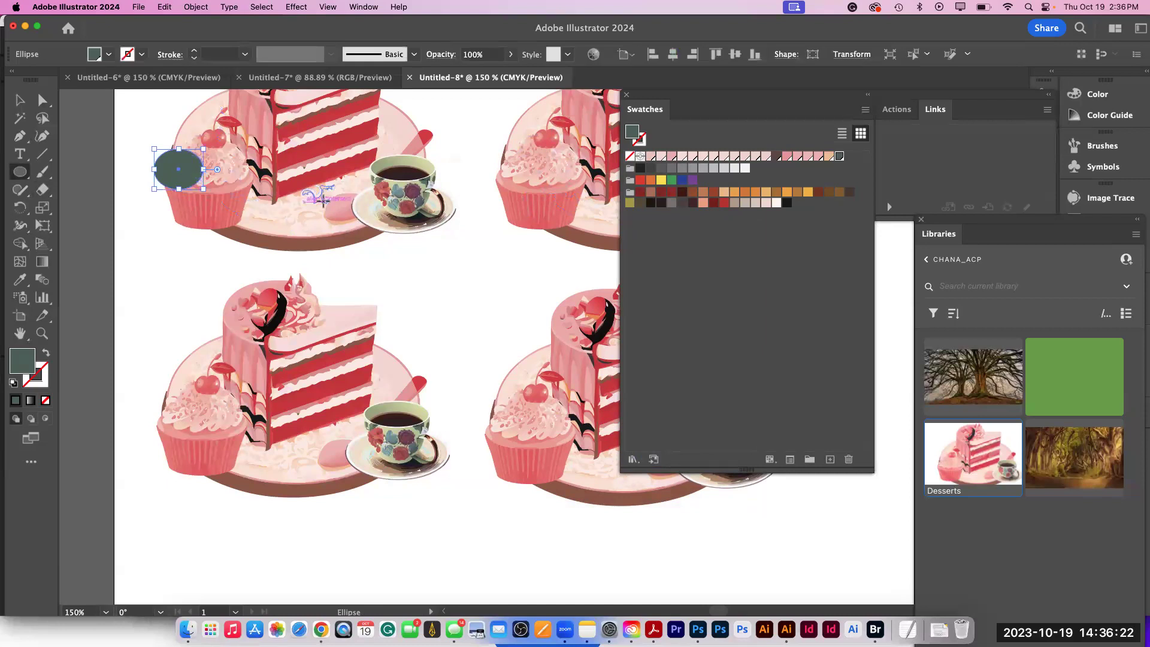
click(20, 100)
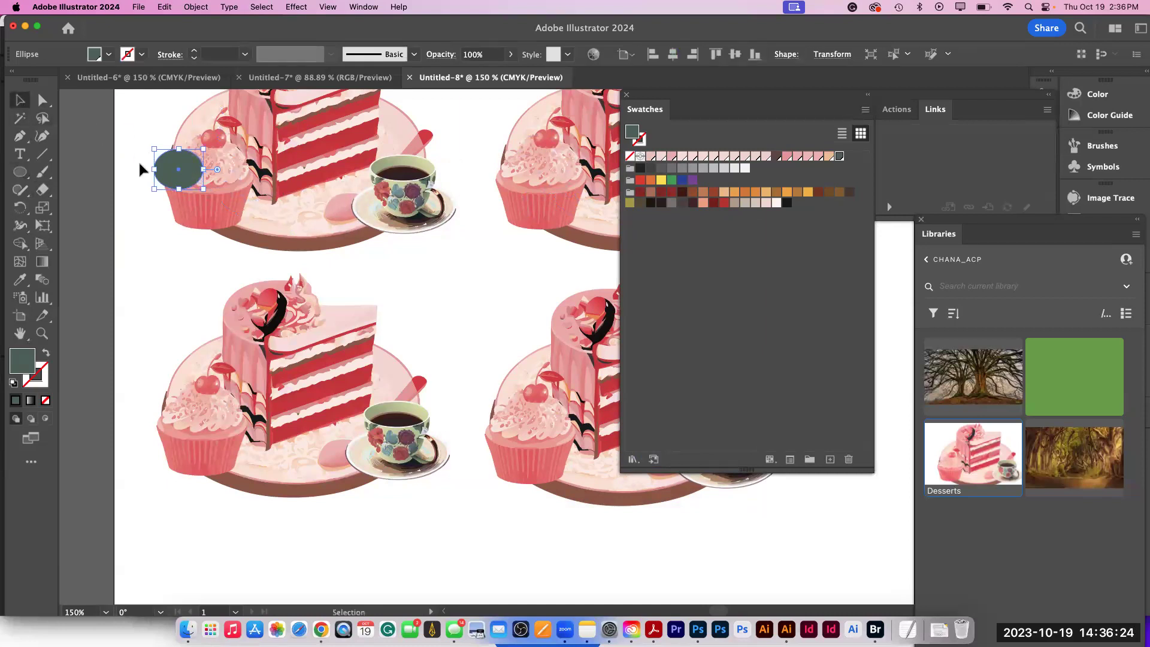
drag(171, 189, 550, 209)
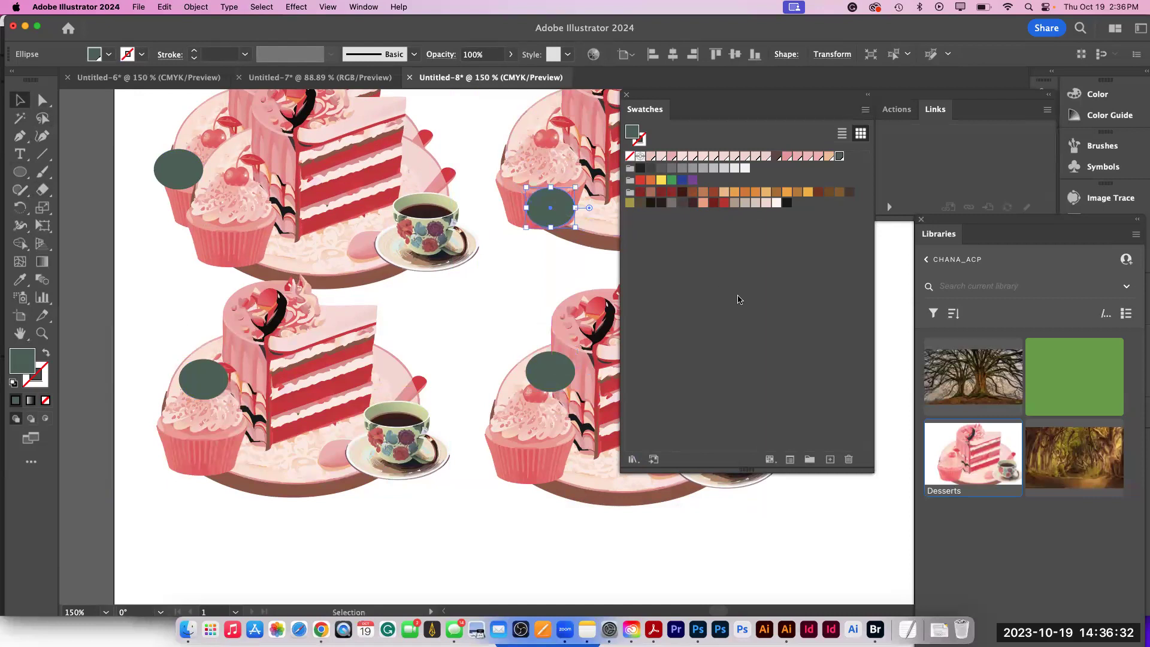
- Deselect the ellipses and select the new green swatch
drag(671, 103, 856, 106)
click(742, 303)
click(1025, 160)
- Change the global green swatch to olive C=20 M=20 Y=88 K=28
double_click(1025, 160)
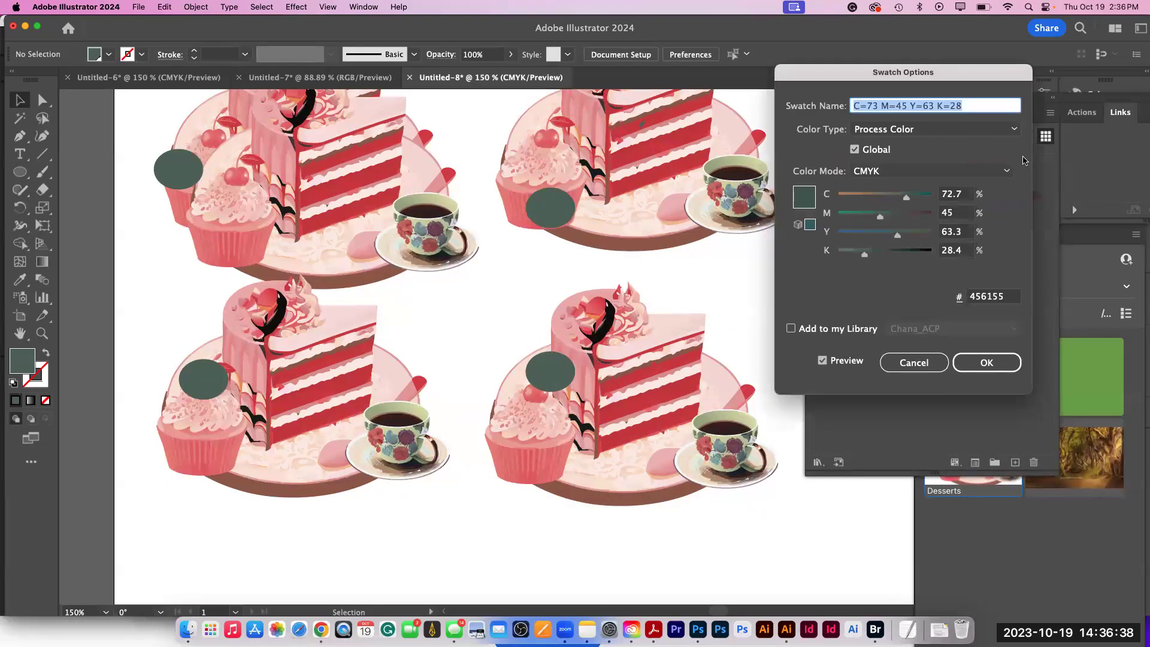
drag(906, 196, 921, 234)
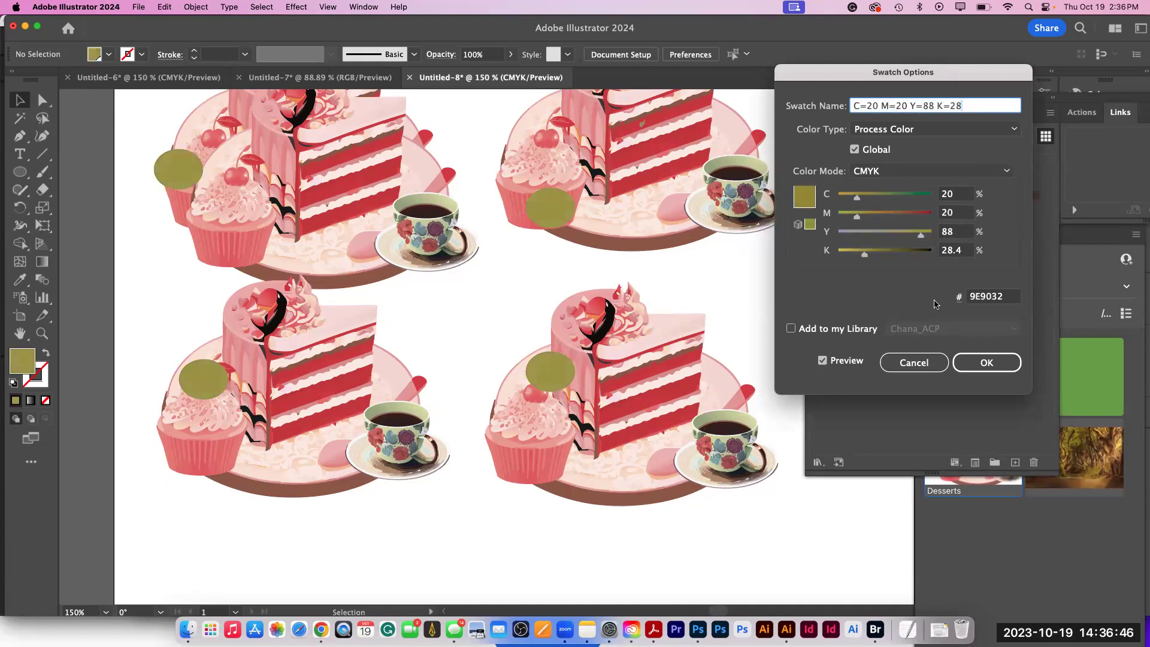
click(969, 366)
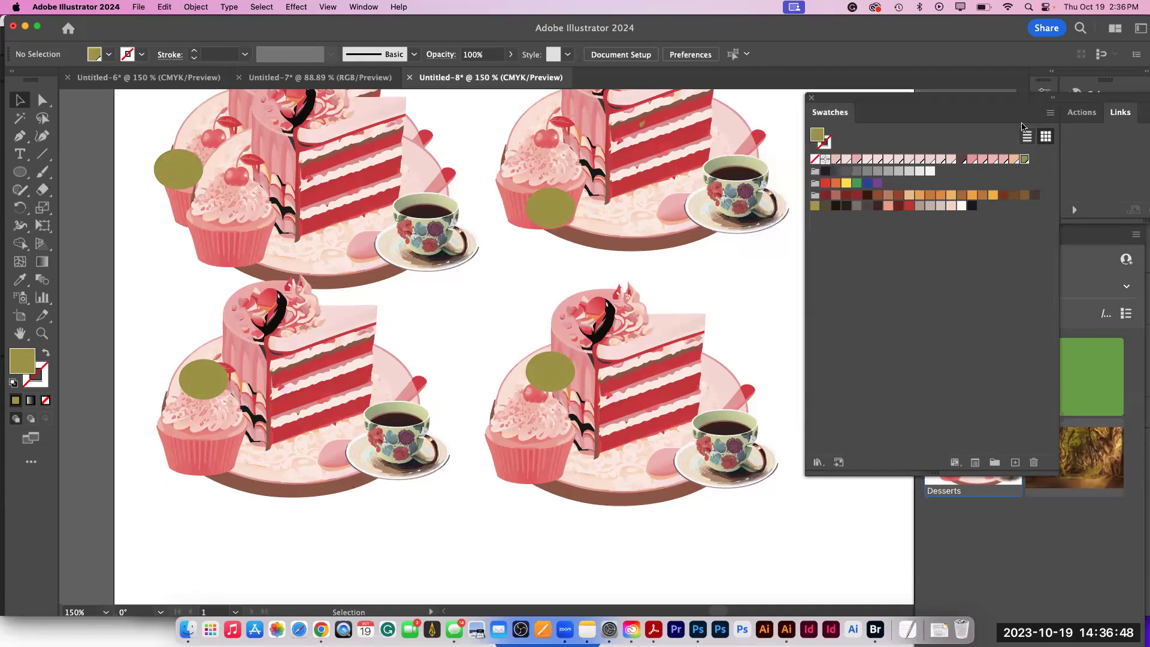
- Uncheck Global in the olive swatch's options
double_click(1025, 159)
click(855, 149)
click(970, 362)
- Turn the pink swatch teal by raising cyan to 100 and increasing yellow
click(972, 160)
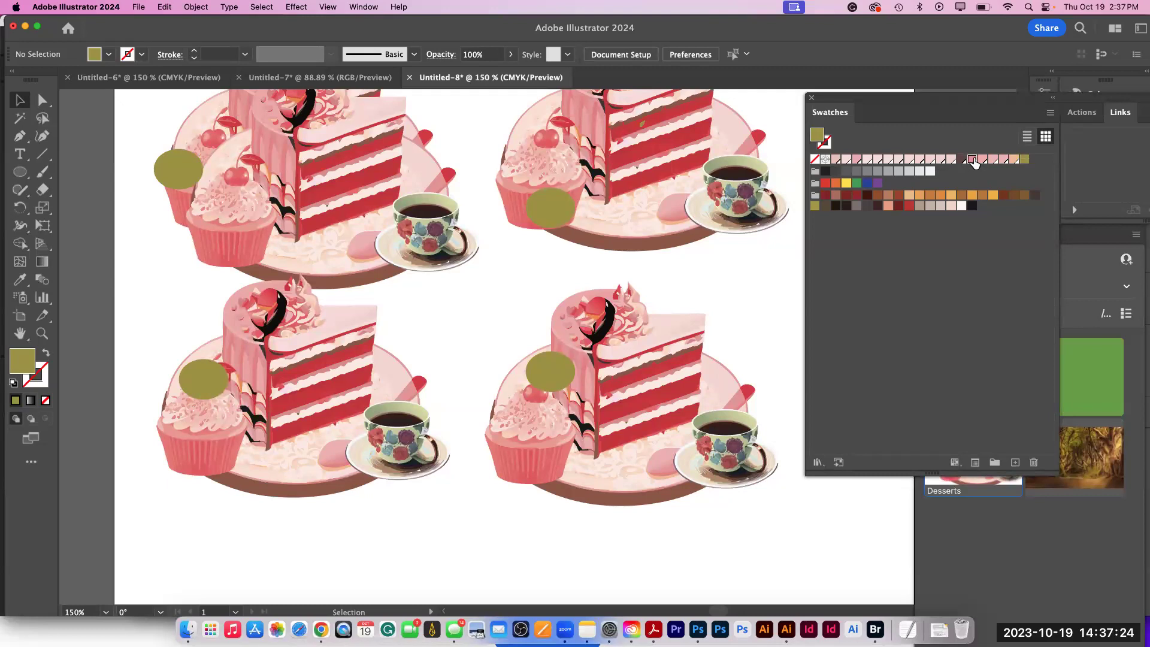
double_click(972, 160)
drag(883, 198, 935, 197)
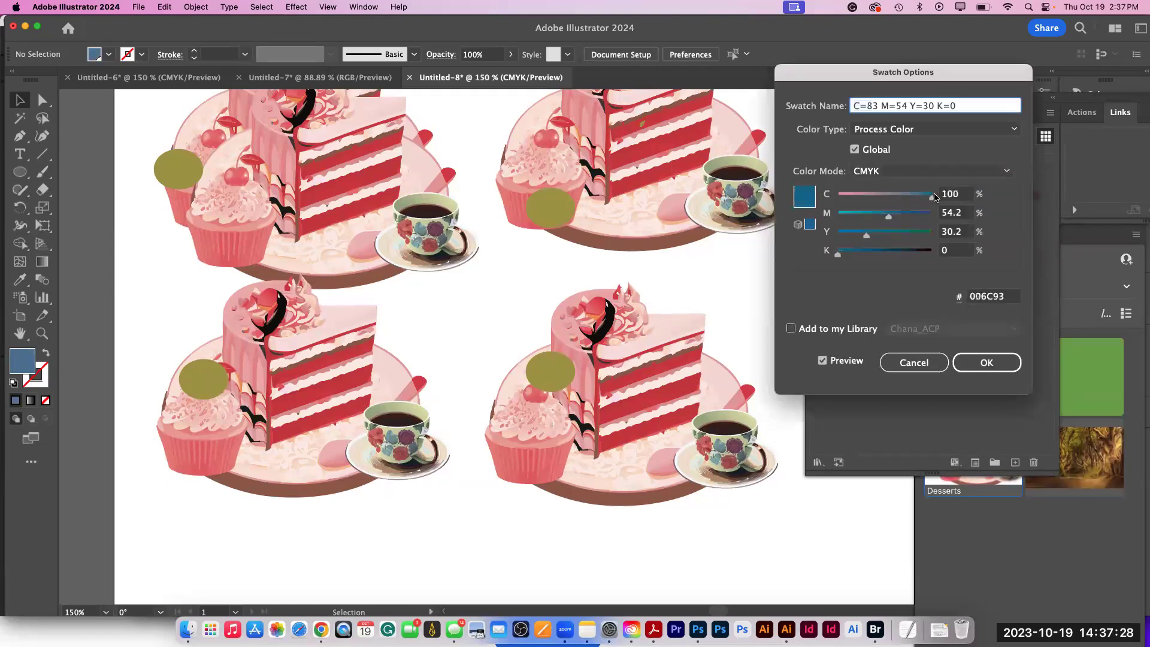
drag(867, 235, 895, 235)
click(972, 364)
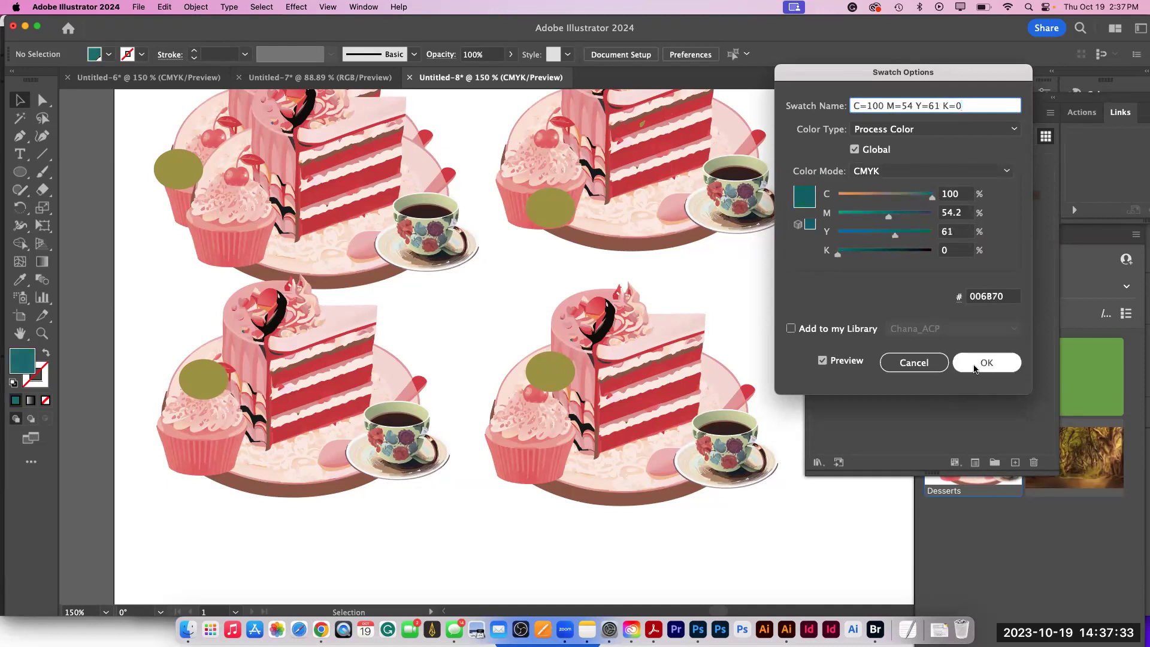
- Inspect the lower-right cake's nested clip-group paths, exit isolation, and select all artwork
double_click(663, 358)
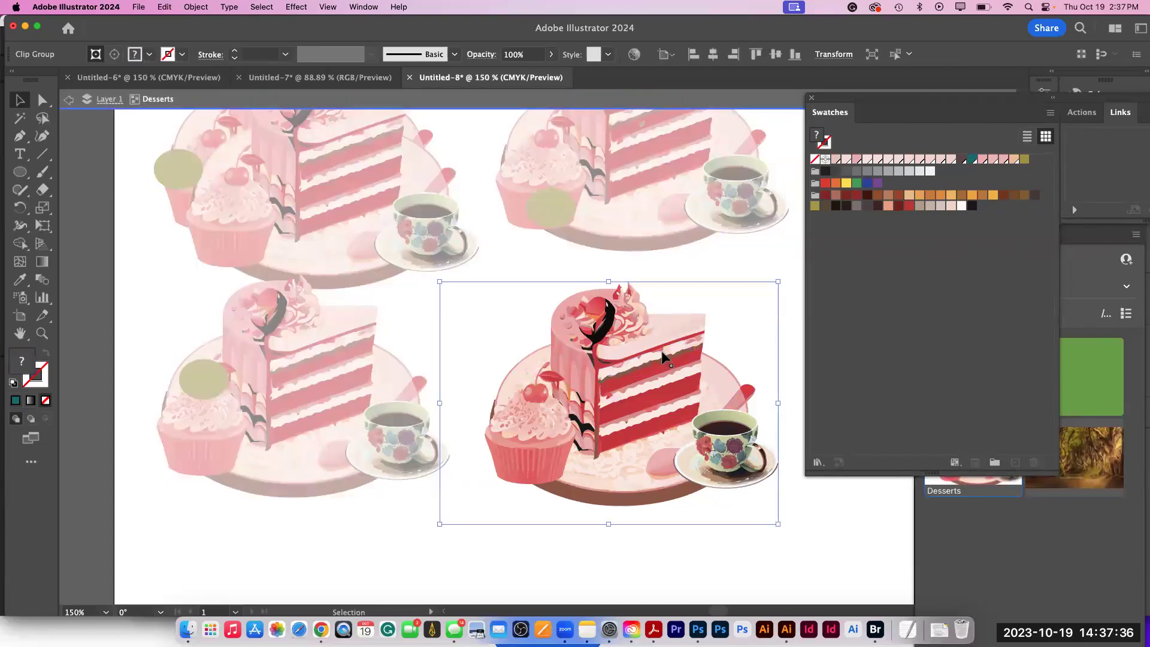
double_click(665, 360)
click(666, 363)
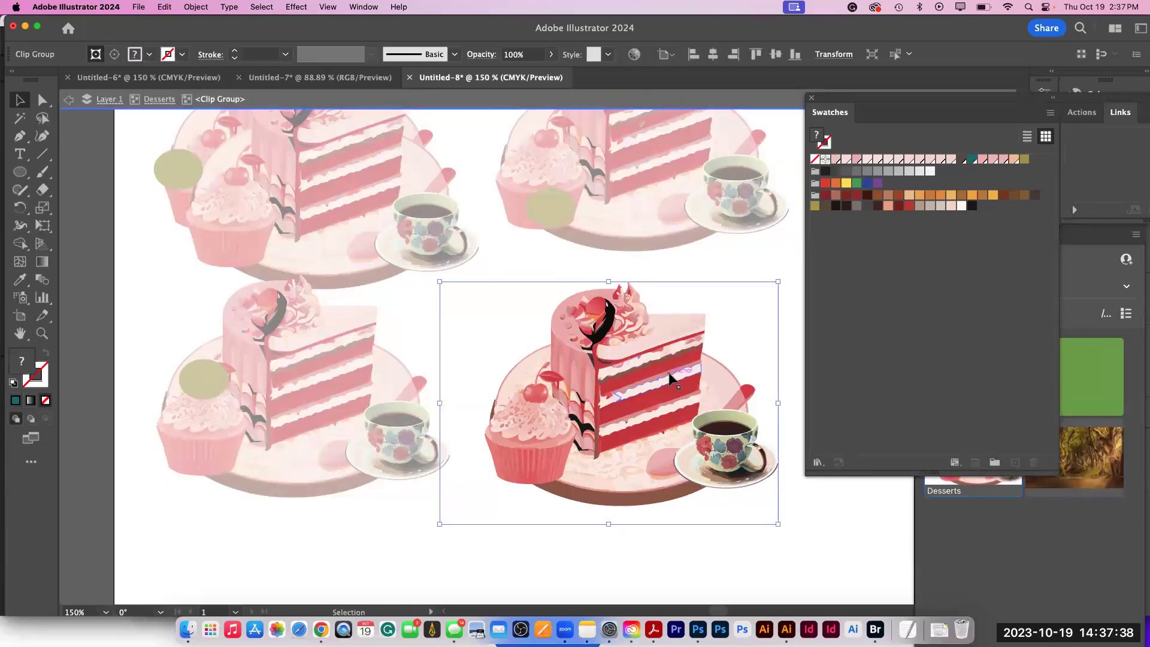
double_click(670, 376)
click(668, 376)
click(640, 376)
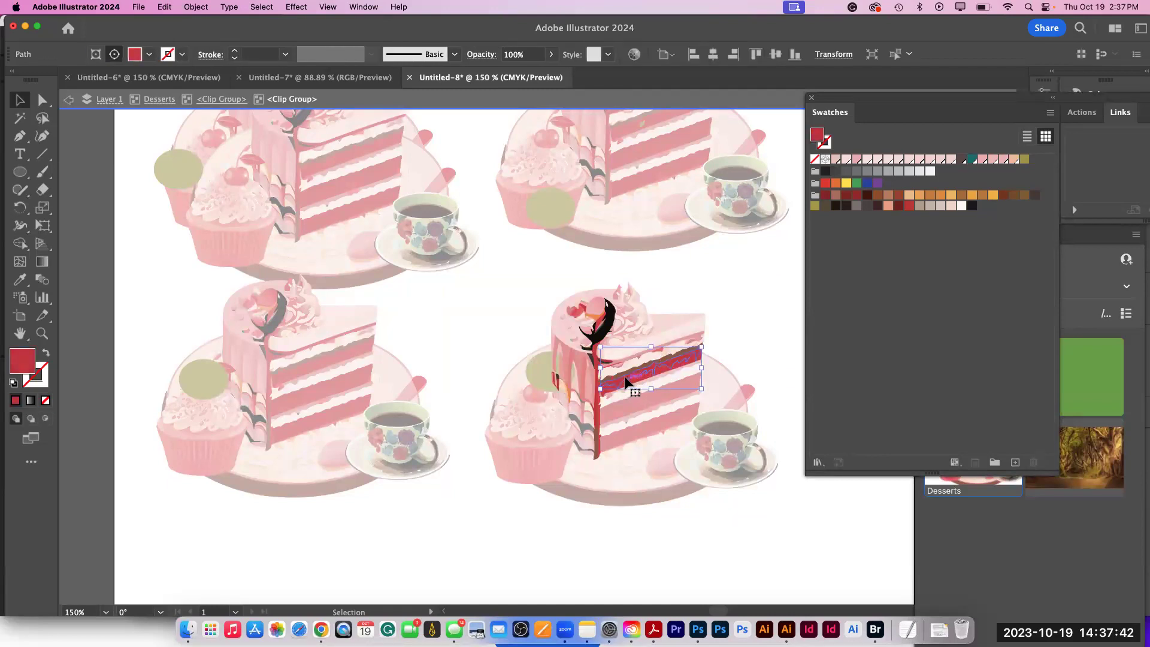
scroll(624, 382, right, 1)
key(super+shift+a)
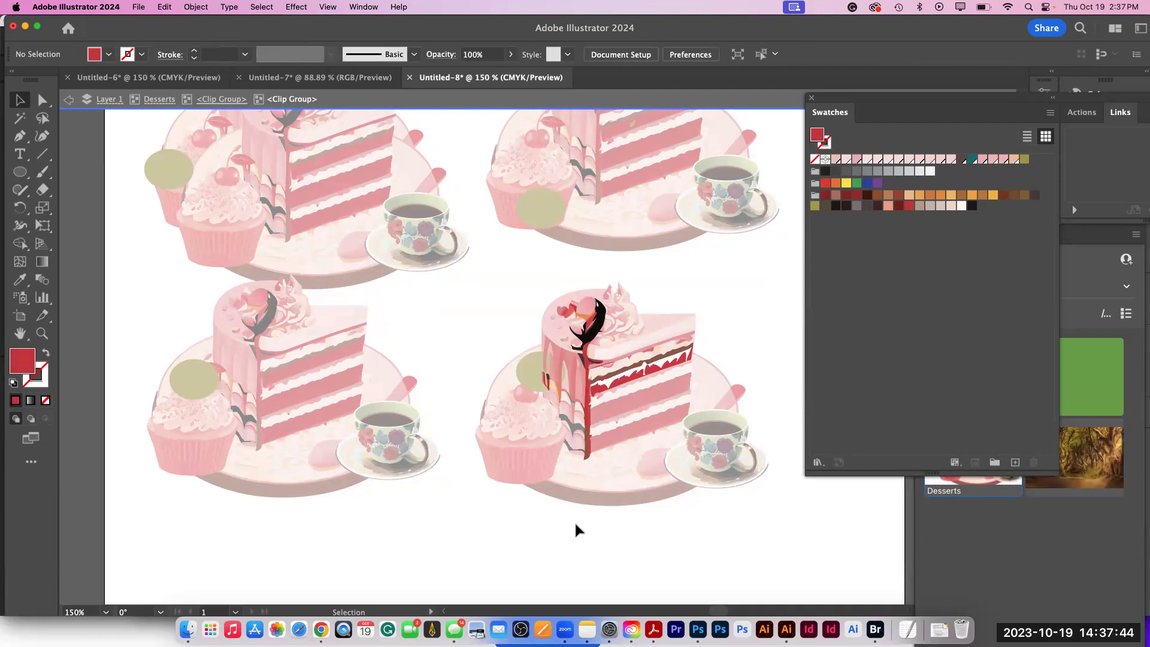
double_click(587, 556)
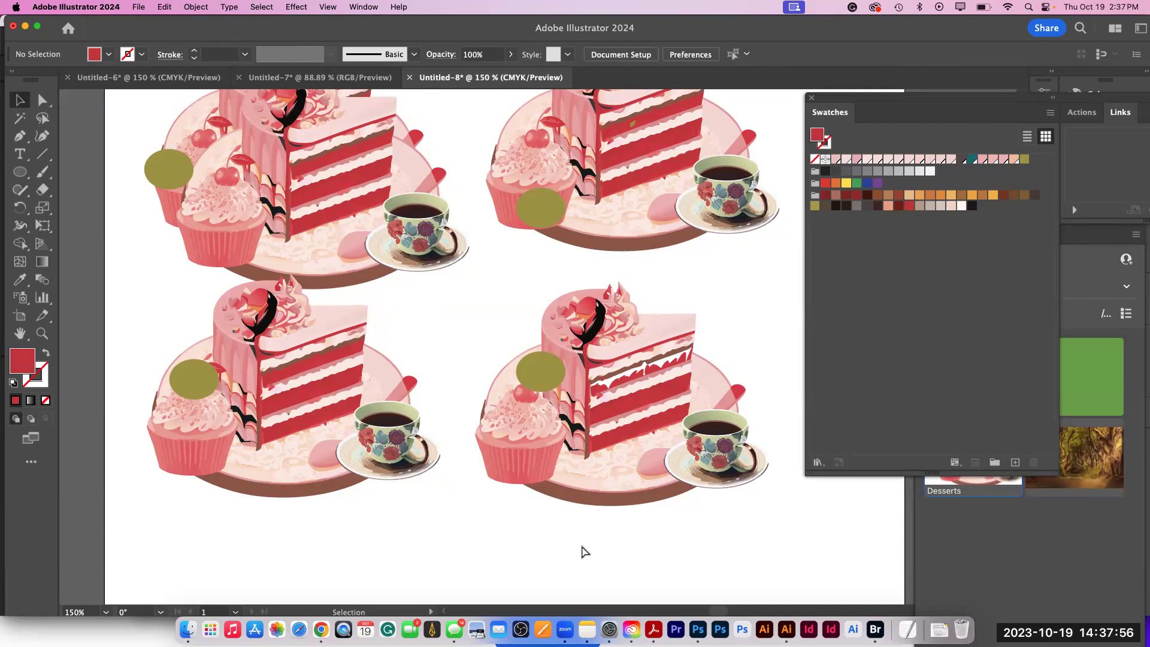
key(super+a)
- Delete all dessert artwork, zoom out to the whole artboard, and rearrange the Swatches and Libraries panels
key(Delete)
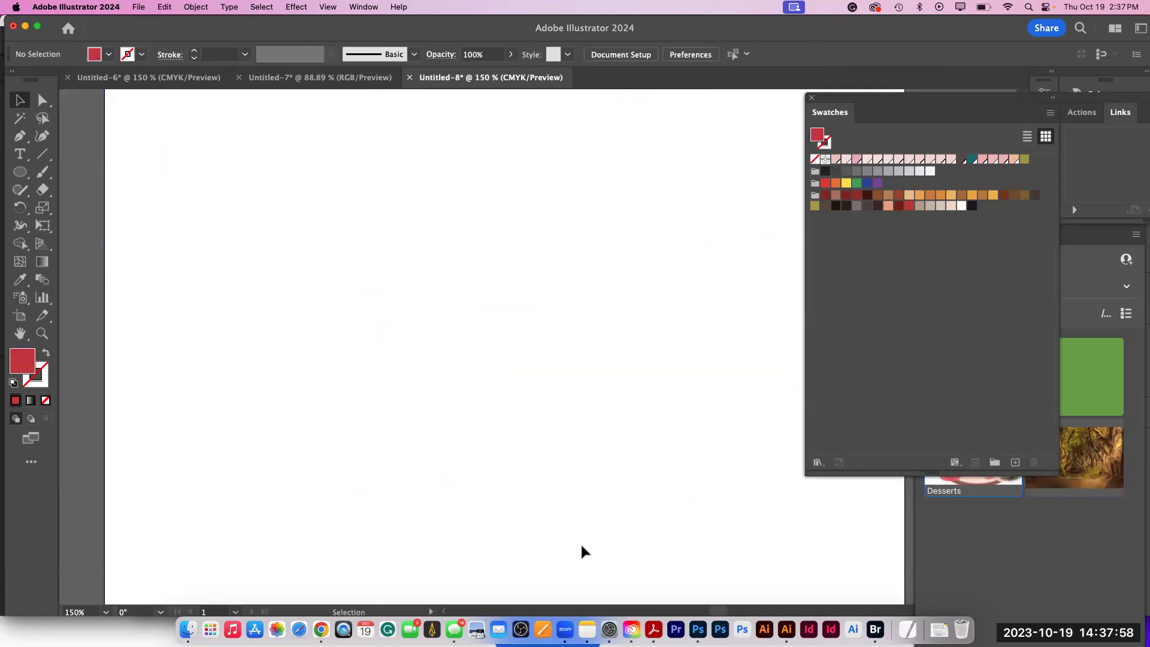
key(super+minus)
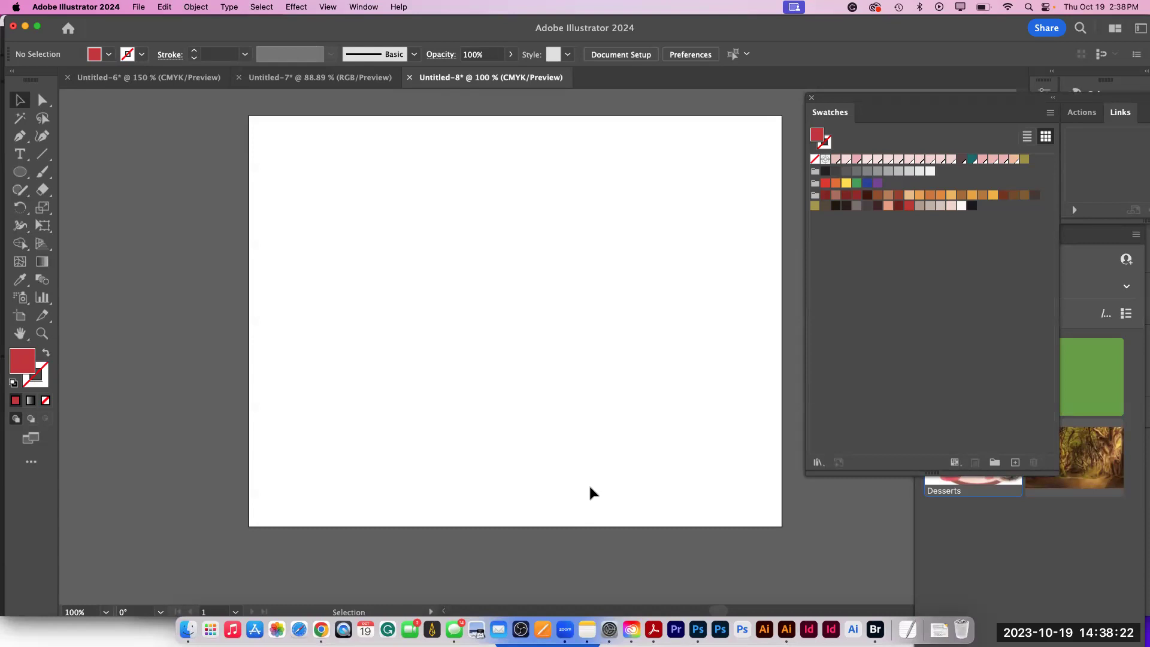
drag(828, 119, 1072, 150)
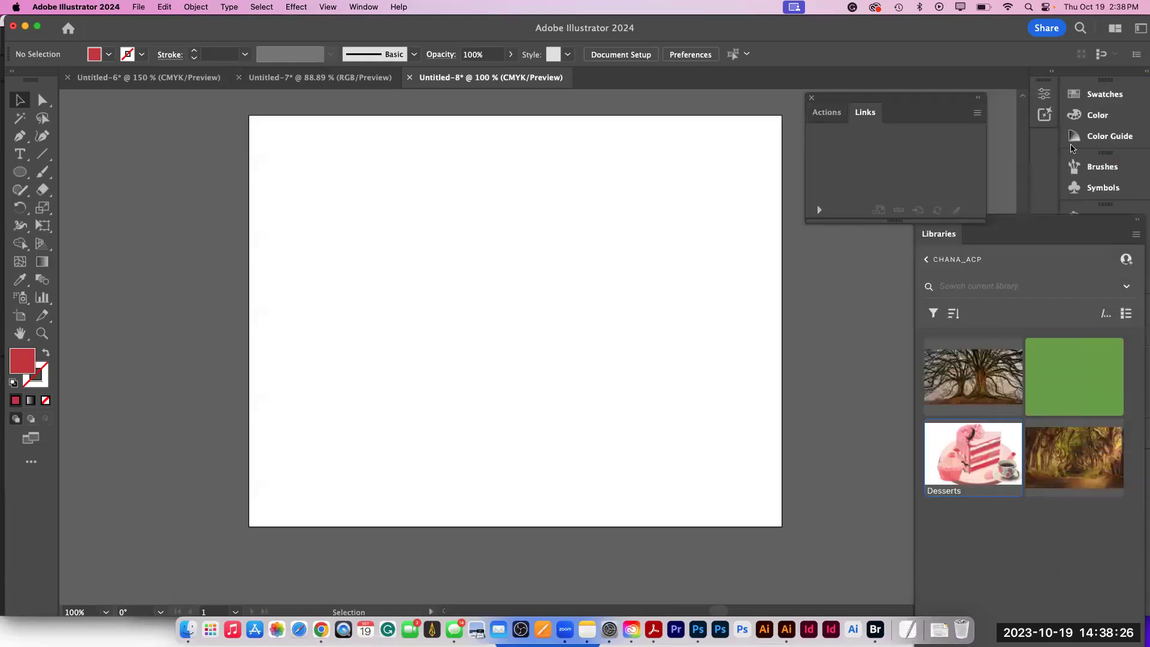
drag(945, 240, 1088, 377)
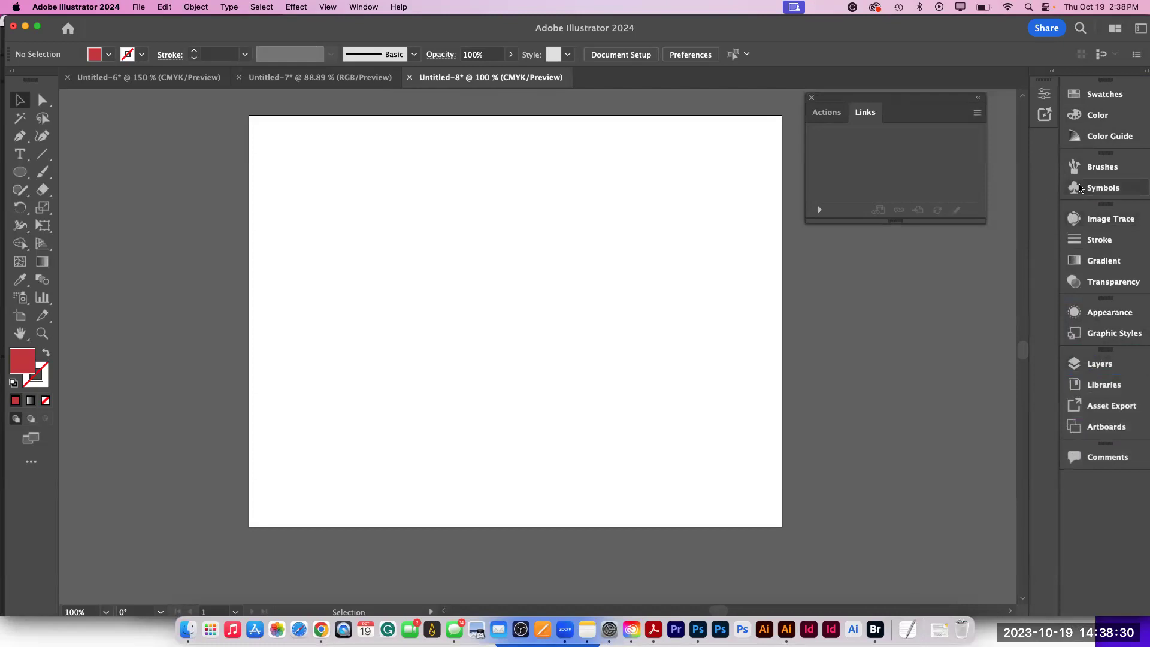
- Pull the Symbols panel out into its own floating panel
click(1081, 188)
mouse_move(945, 164)
mouse_down()
mouse_move(606, 144)
mouse_move(574, 123)
mouse_up()
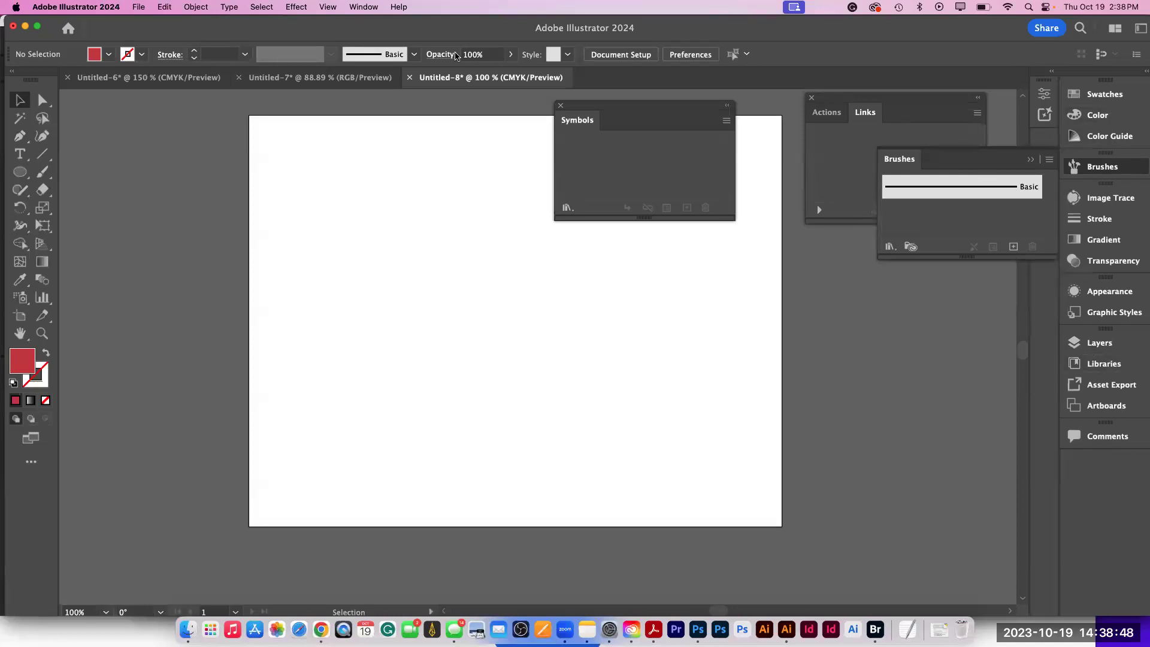
click(364, 7)
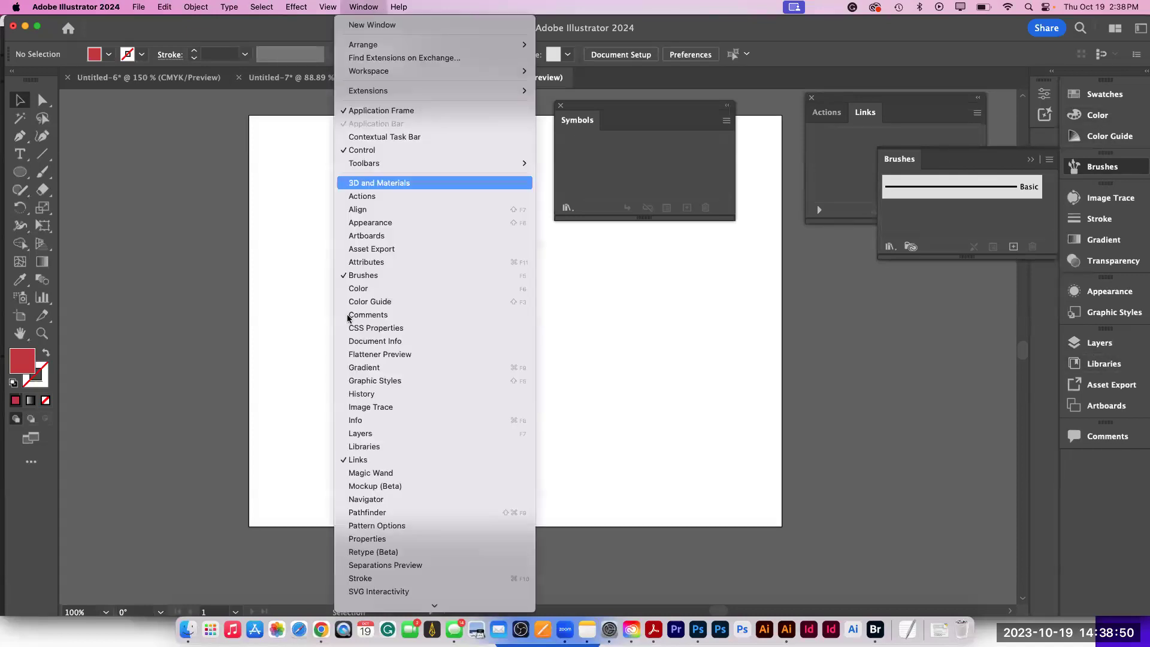
- Show Untitled-7 and stretch its Symbols panel to list all web icons
click(258, 328)
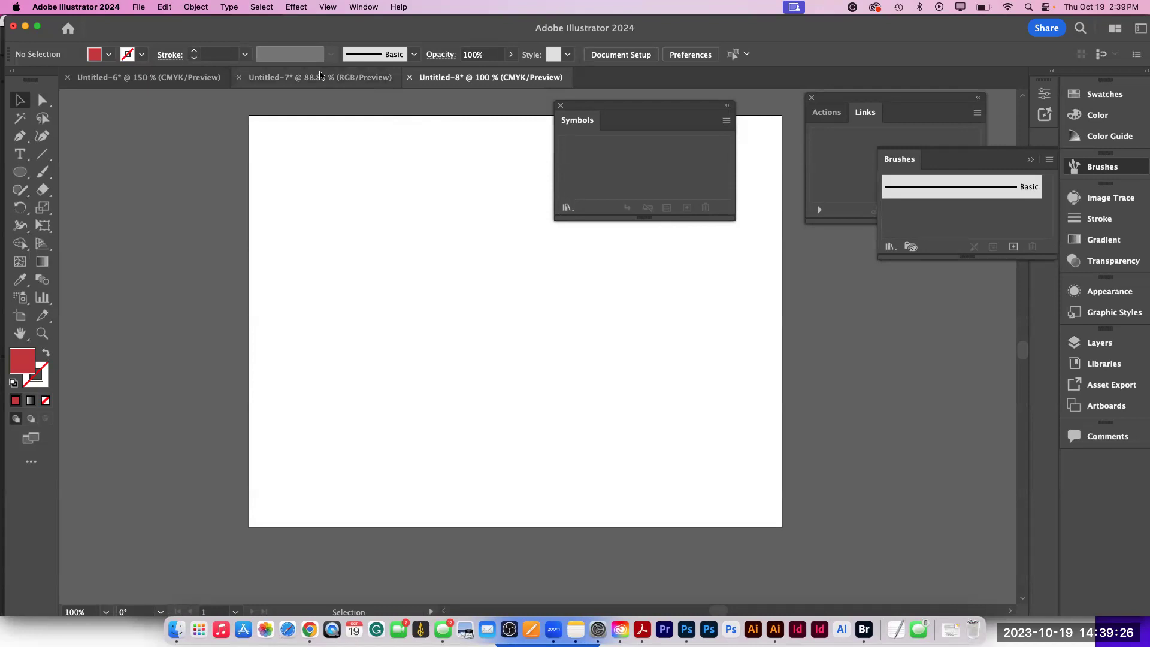
click(156, 83)
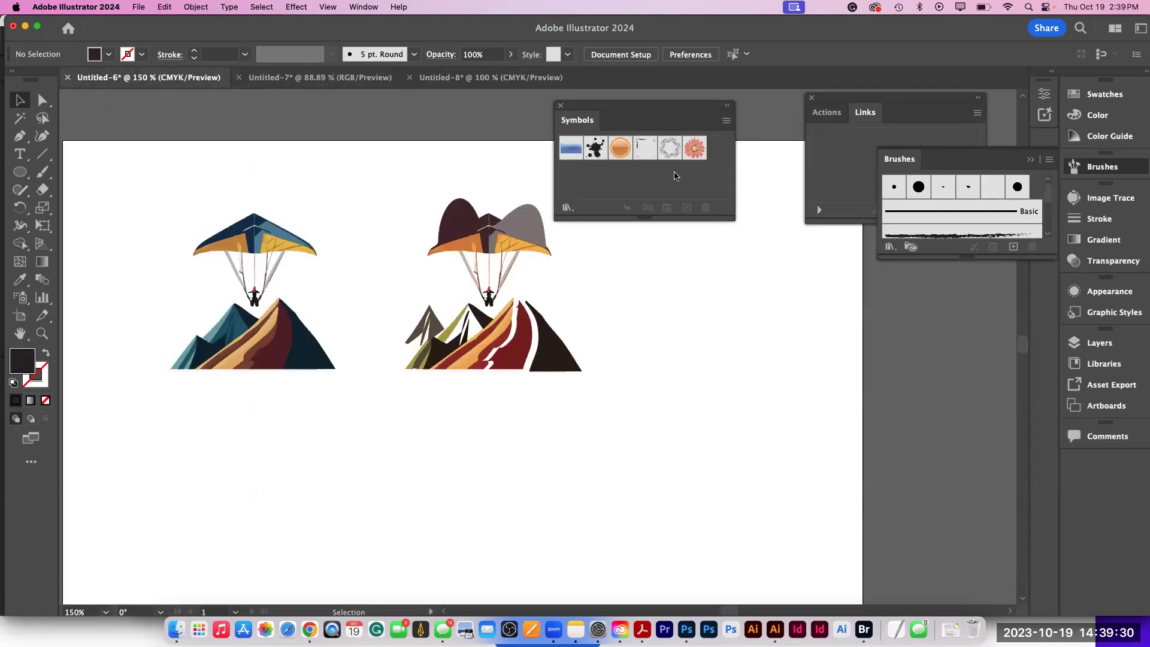
click(323, 79)
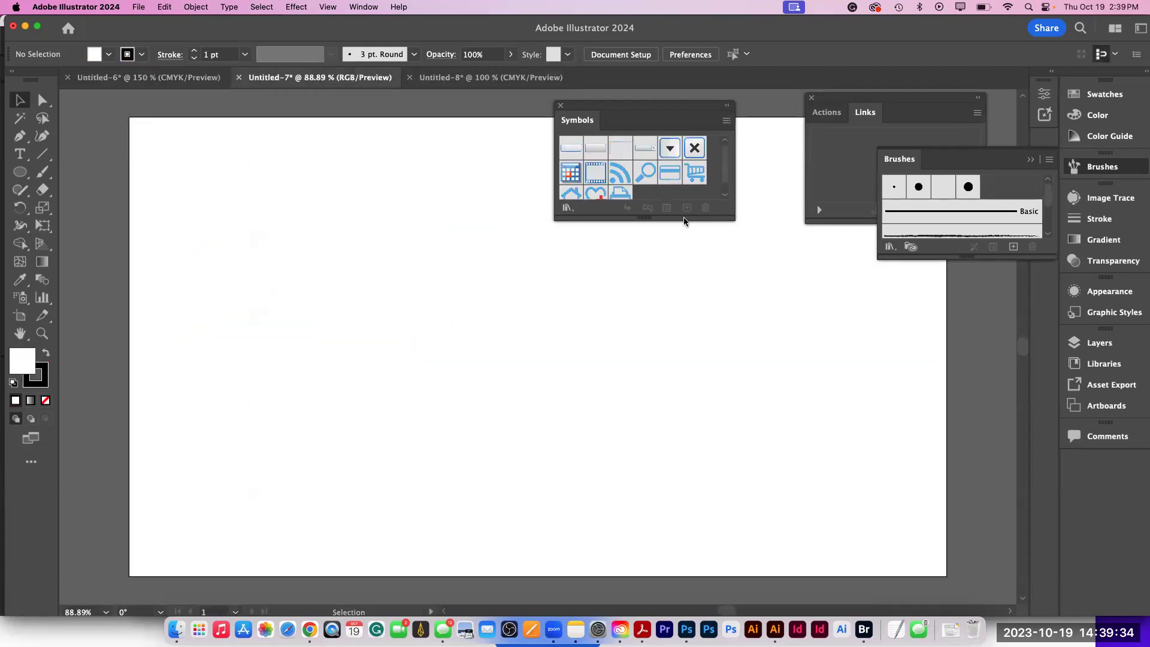
drag(658, 220, 657, 420)
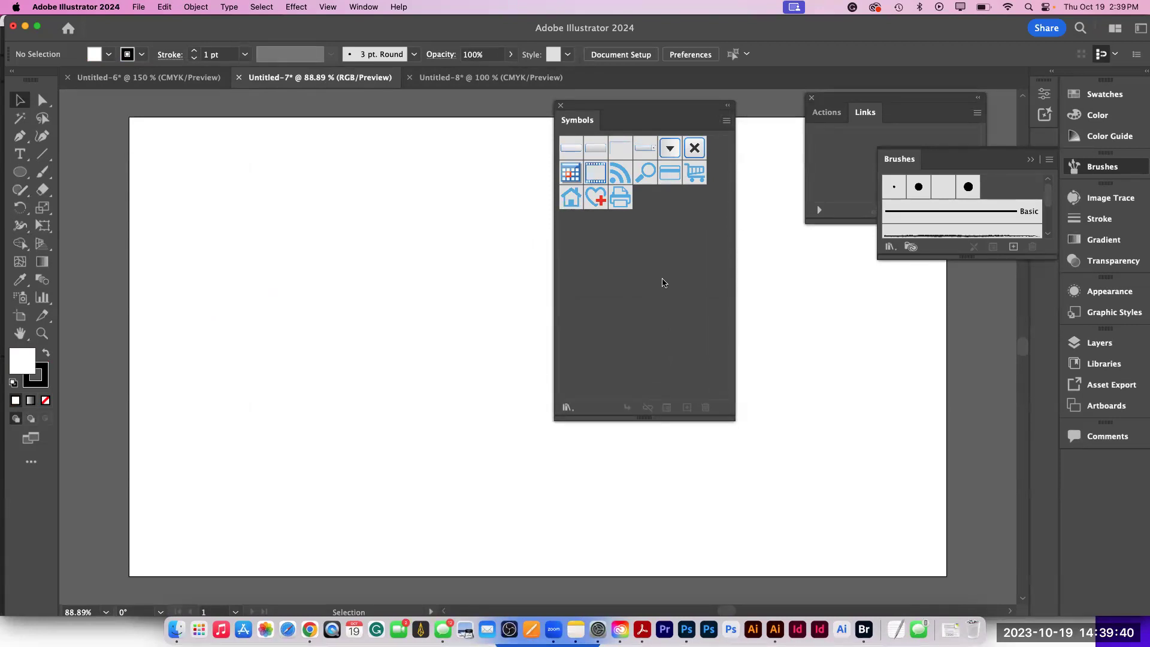
- In Untitled-6, select the left paraglider-over-mountains artwork
click(123, 77)
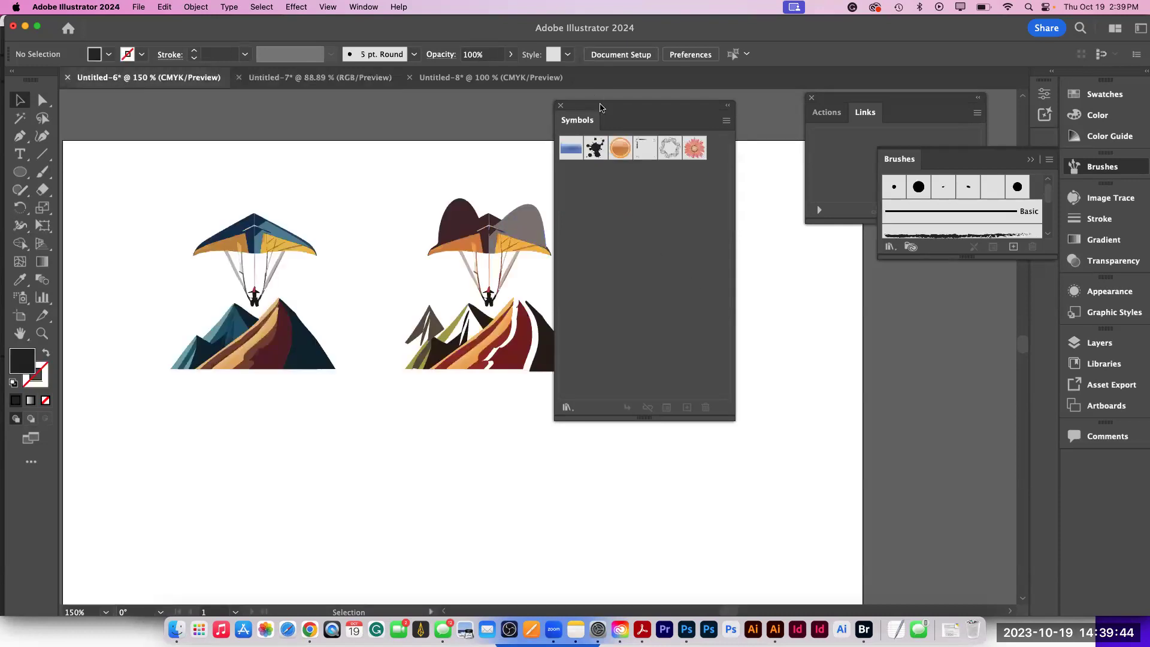
drag(601, 107, 738, 88)
drag(174, 201, 333, 412)
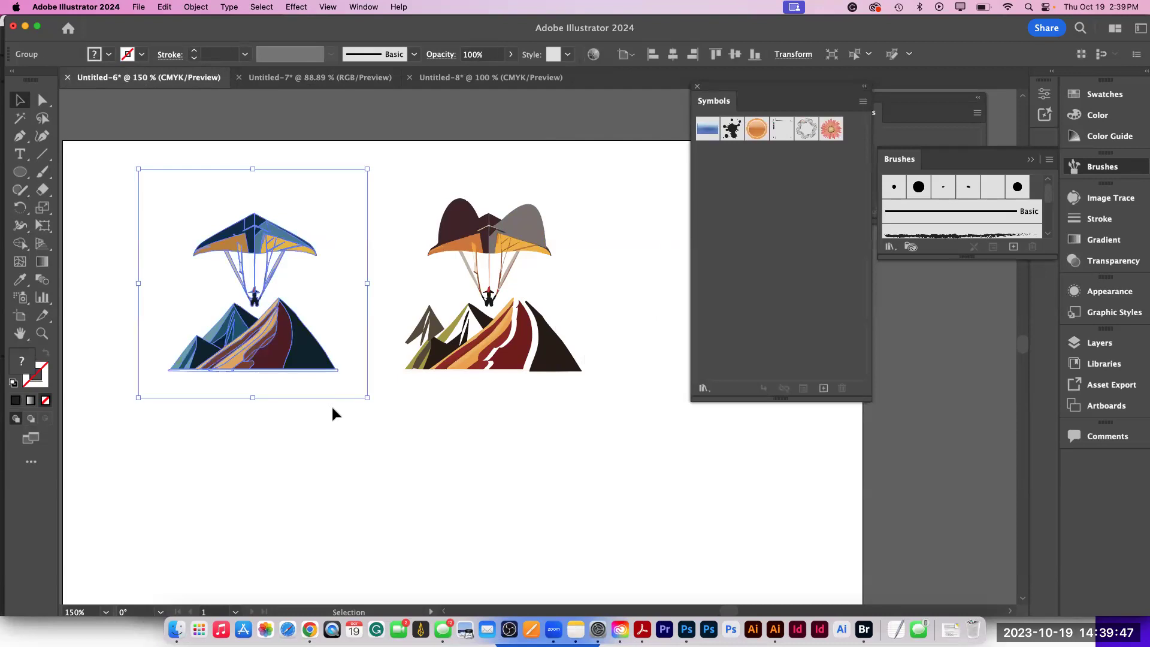
- Define a new symbol named 'hang glider', Movie Clip export type, Static Symbol
click(863, 102)
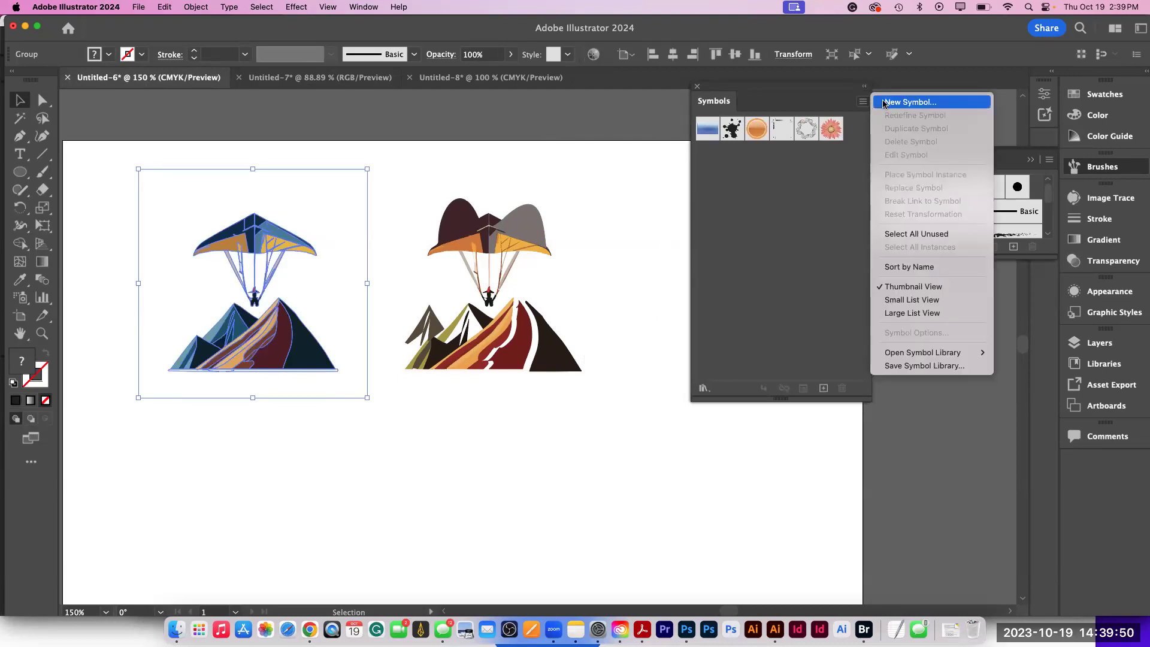
click(884, 103)
drag(625, 221, 806, 118)
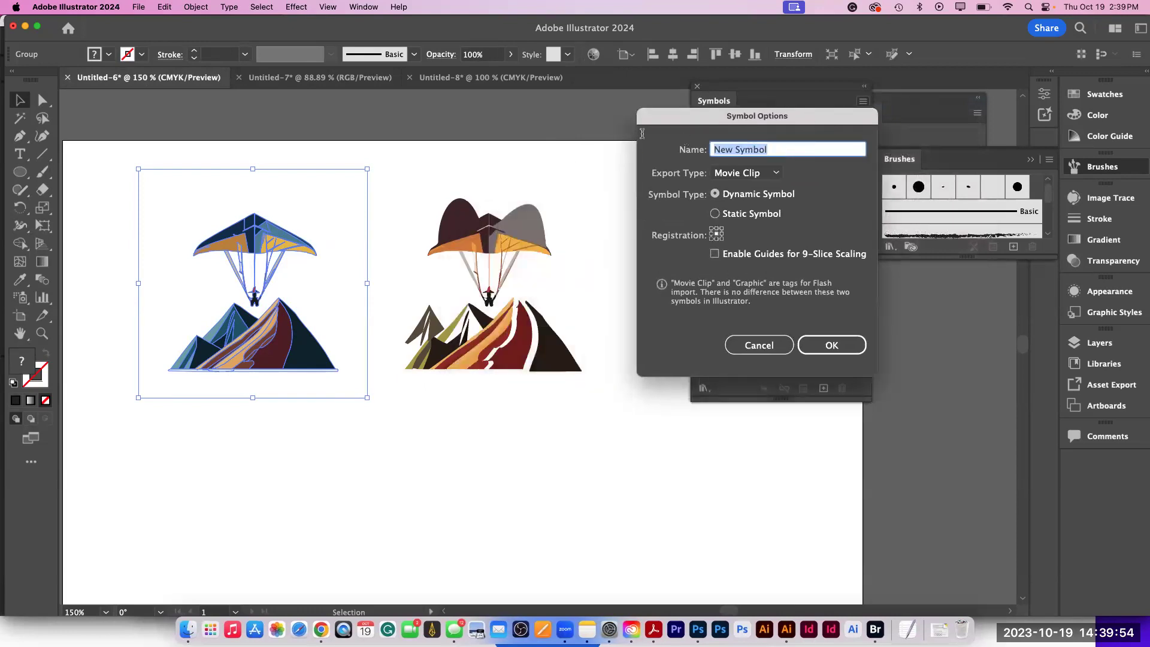
text(hang glider)
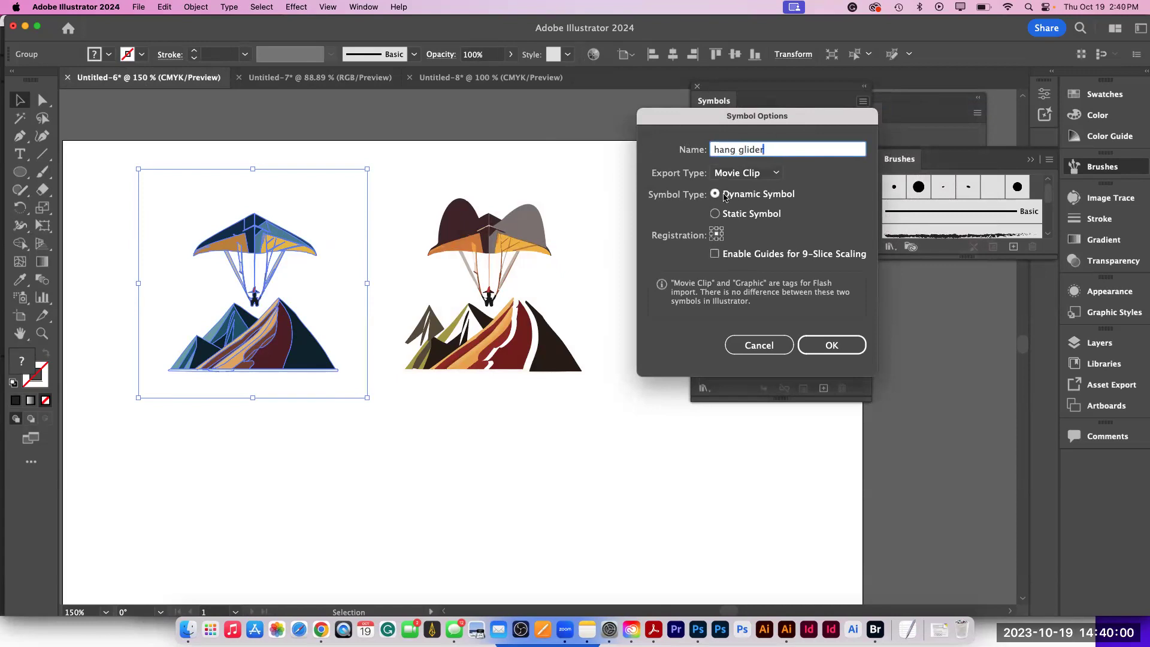
click(722, 175)
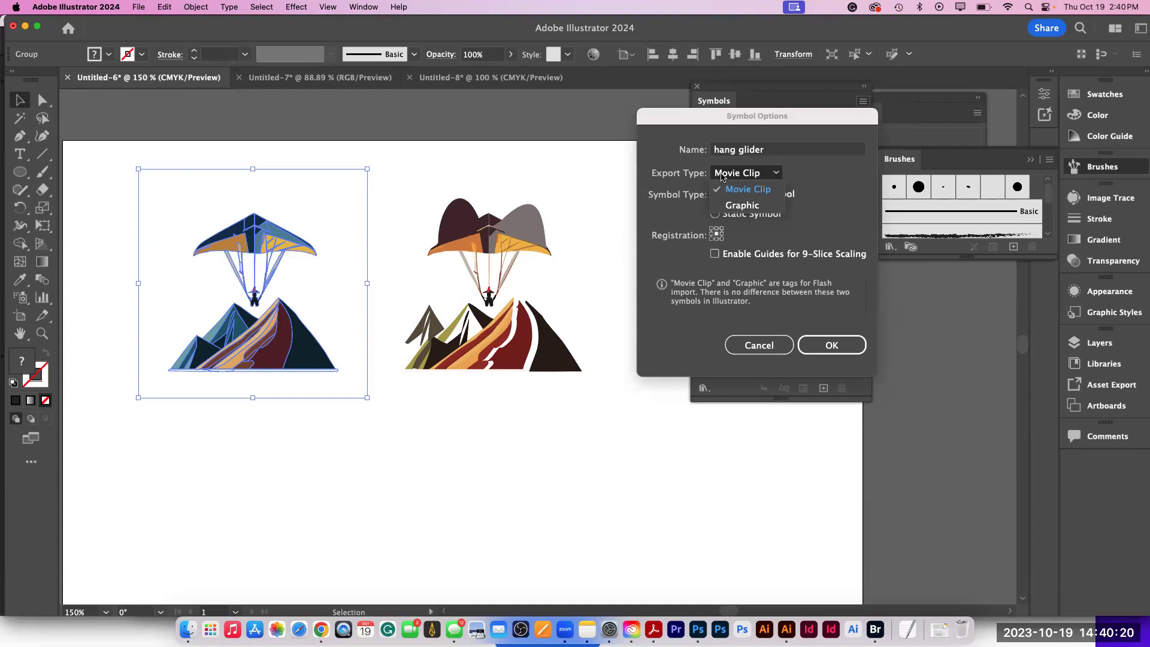
click(724, 179)
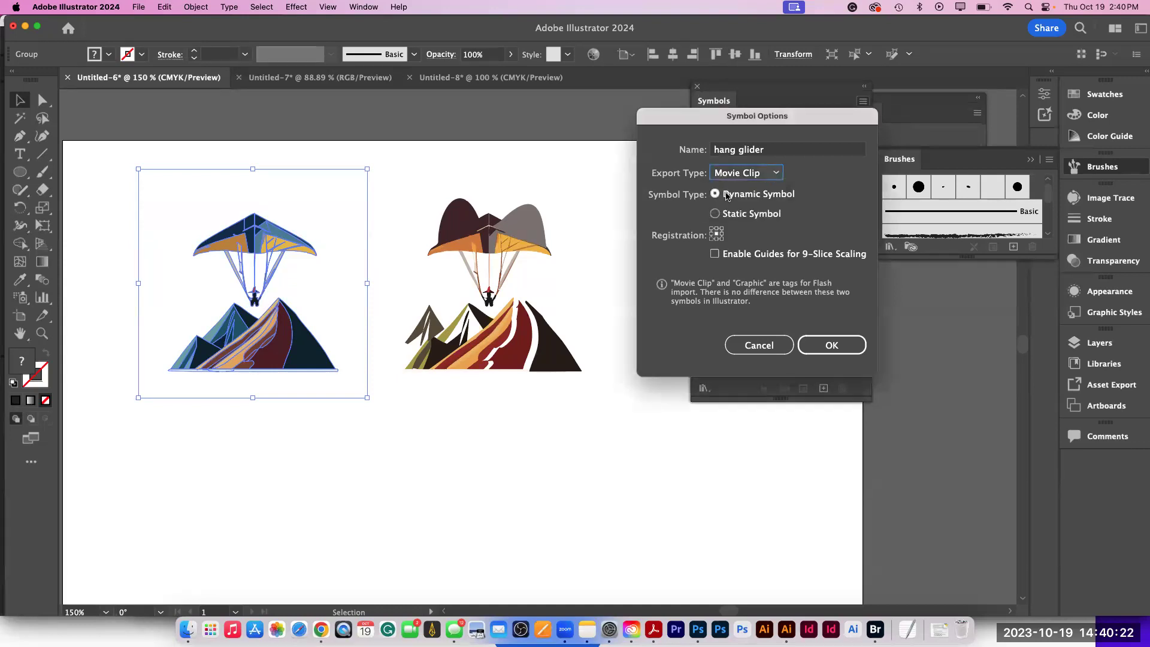
click(747, 215)
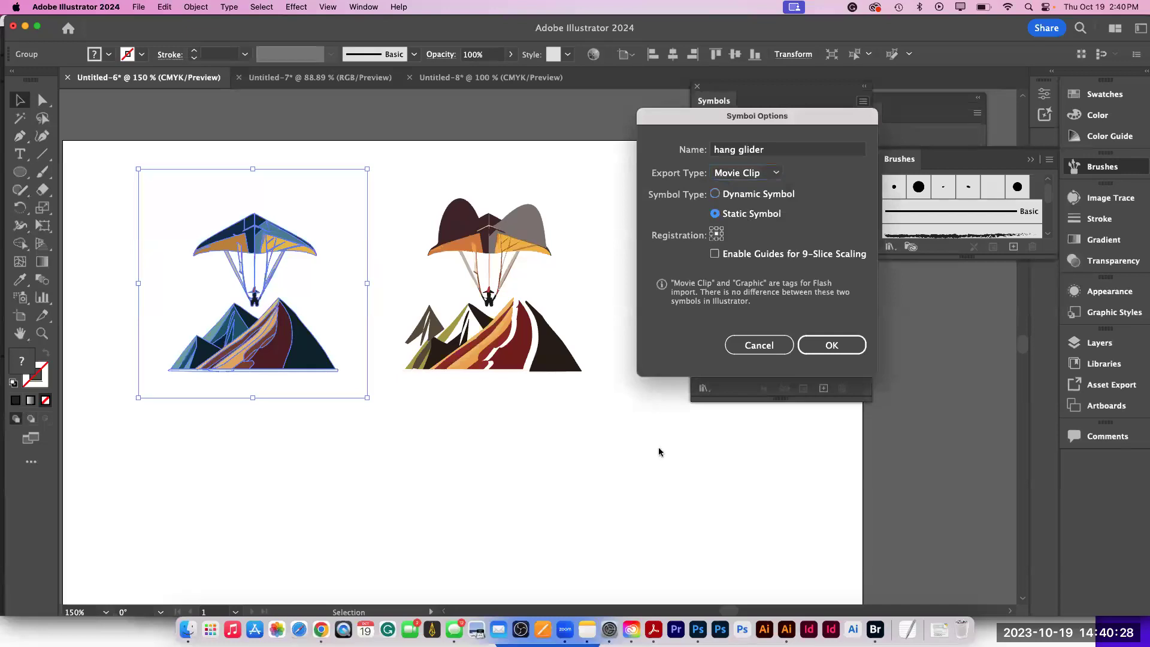
- Confirm the hang glider symbol and delete both original paraglider artworks
click(832, 347)
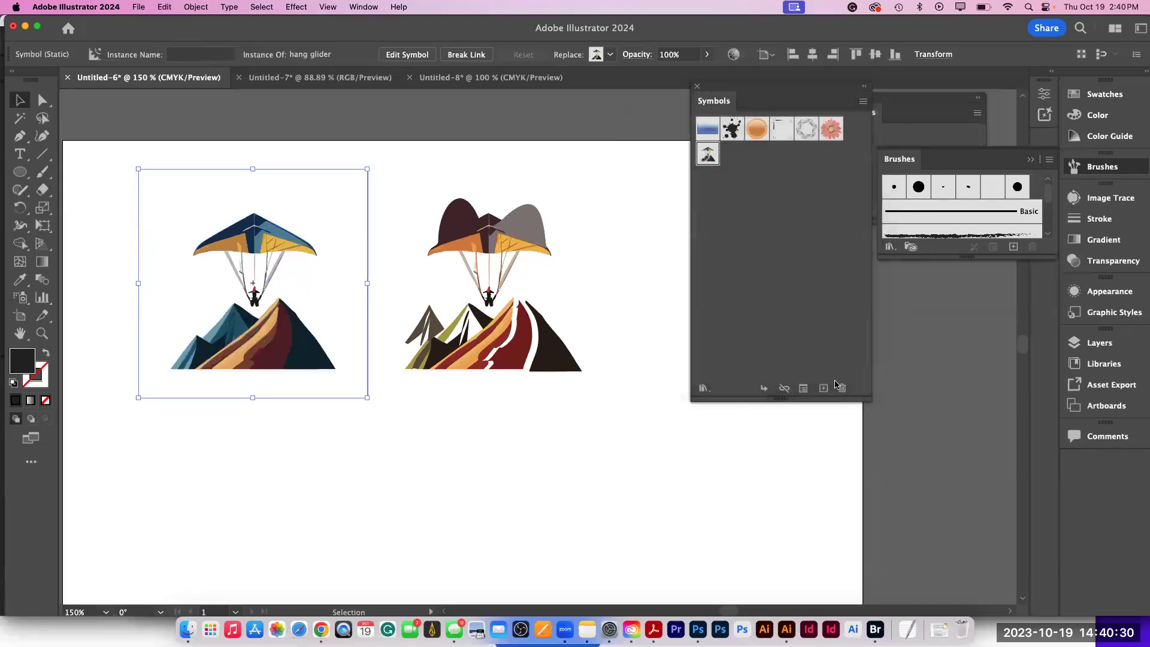
drag(210, 435, 560, 278)
key(BackSpace)
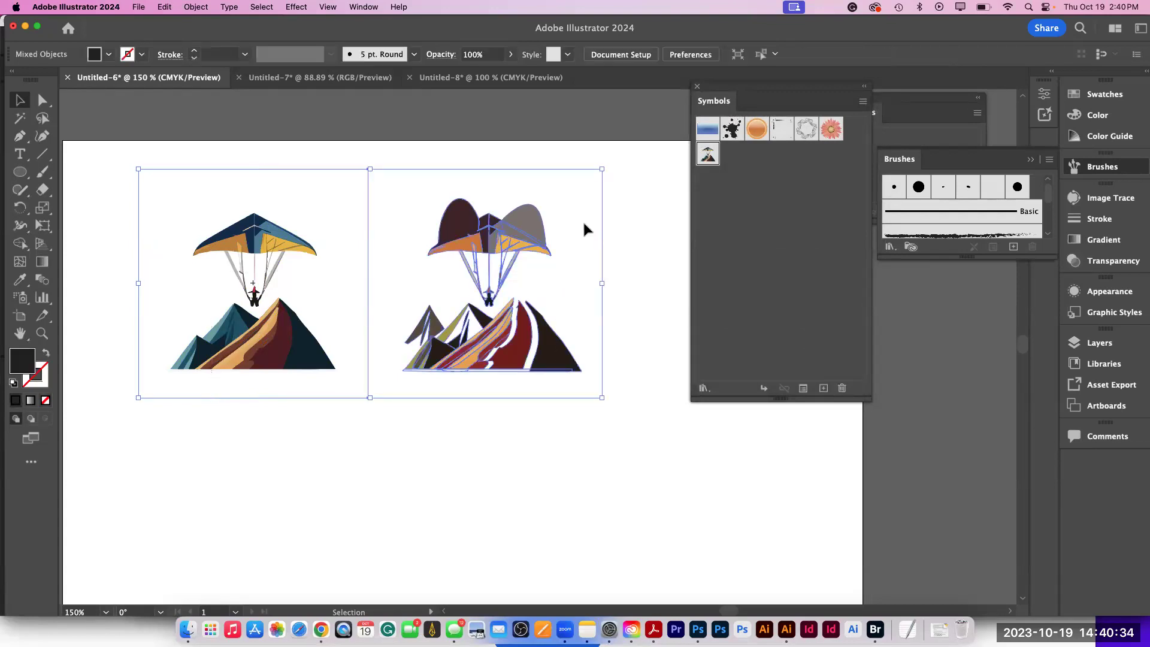
- Place two hang glider symbol instances side by side on the artboard
drag(708, 154, 186, 250)
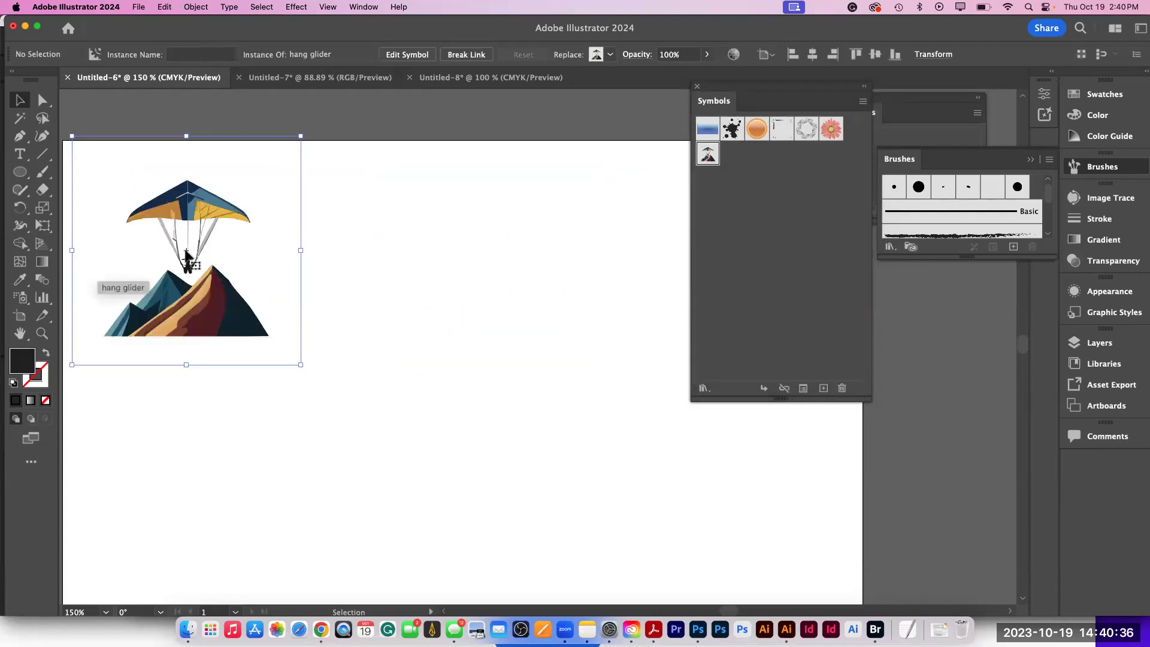
drag(205, 299, 237, 346)
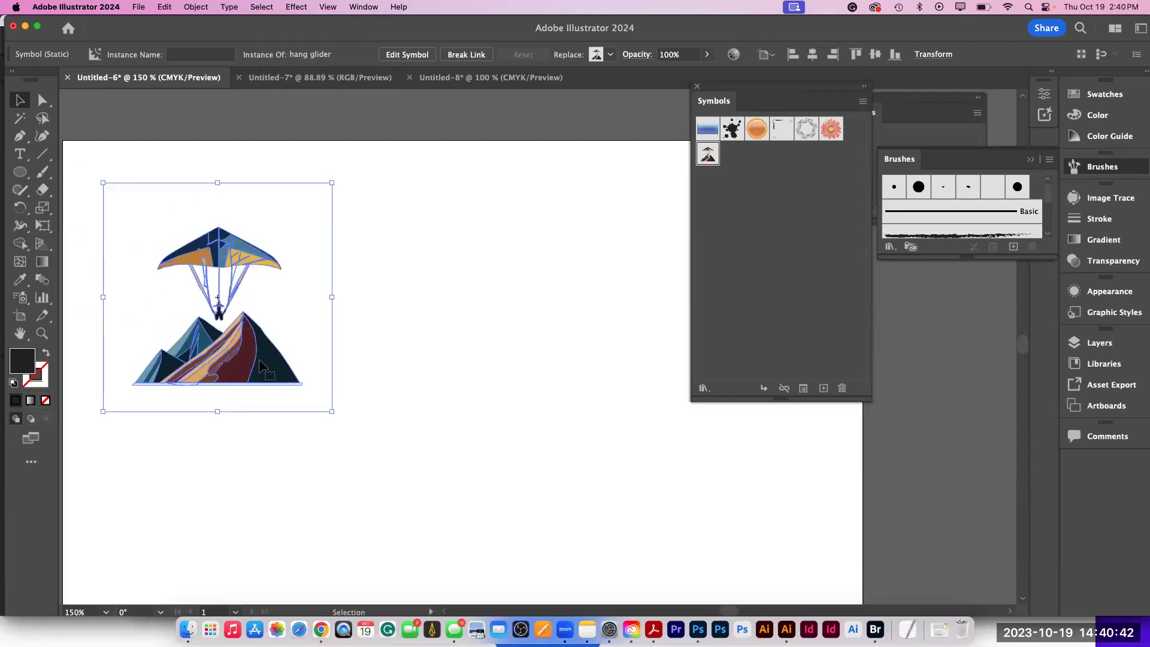
drag(308, 362, 701, 357)
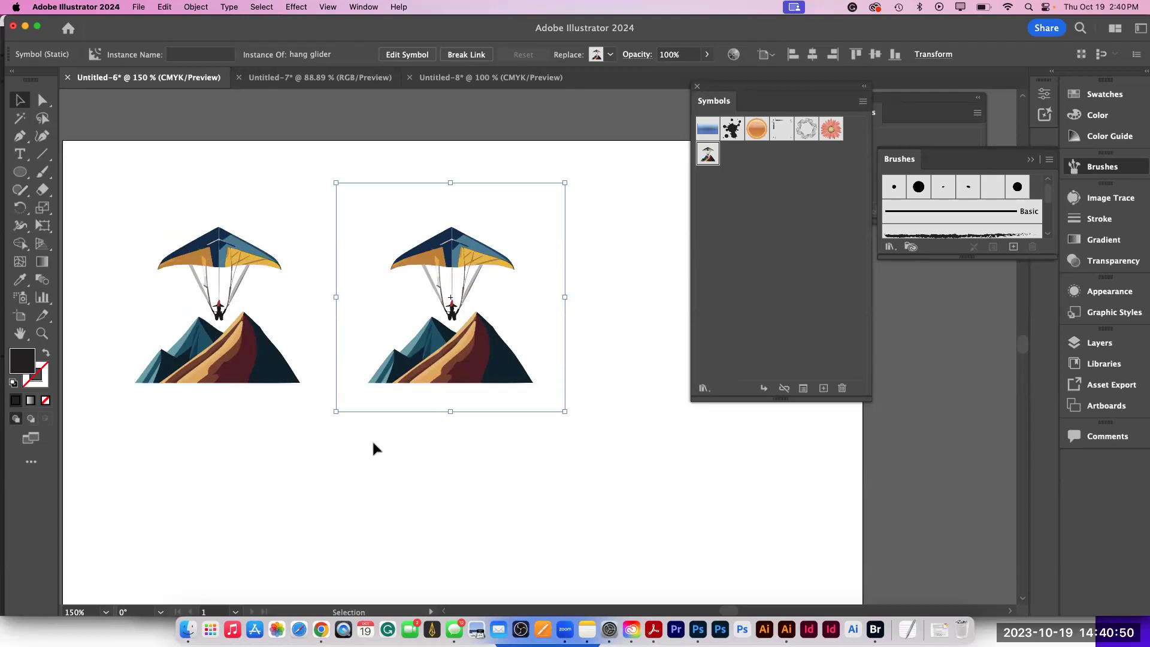
scroll(371, 440, down, 3)
scroll(371, 440, left, 2)
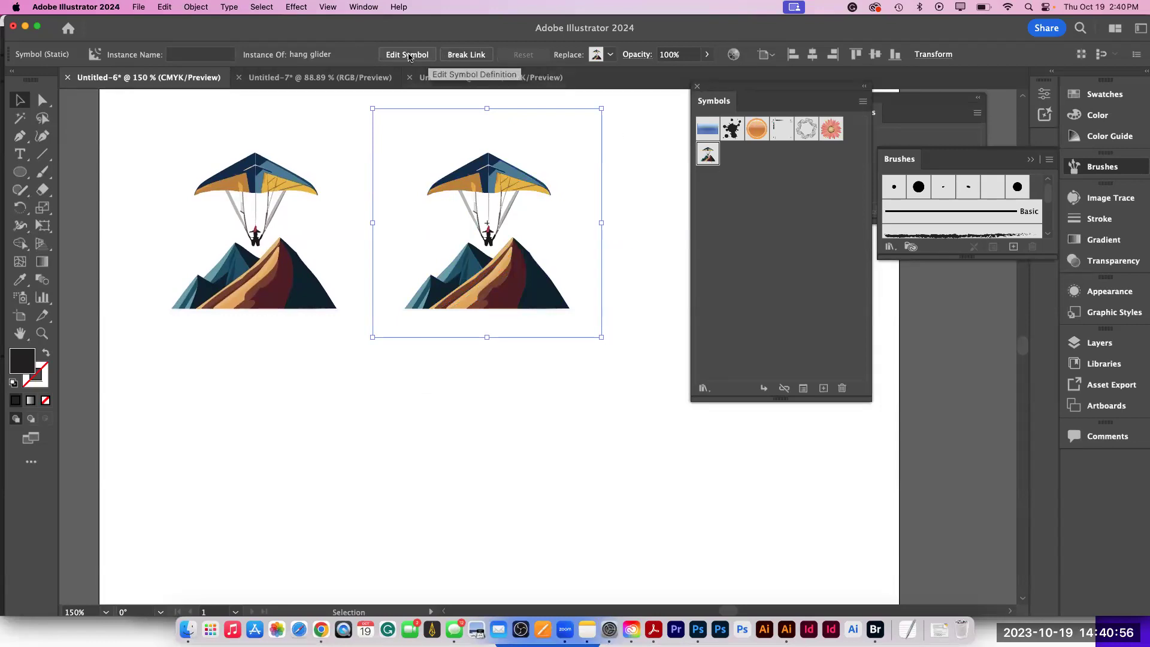
- Recolor the hang glider symbol definition to green, magenta and dark purple via the color wheel
click(408, 55)
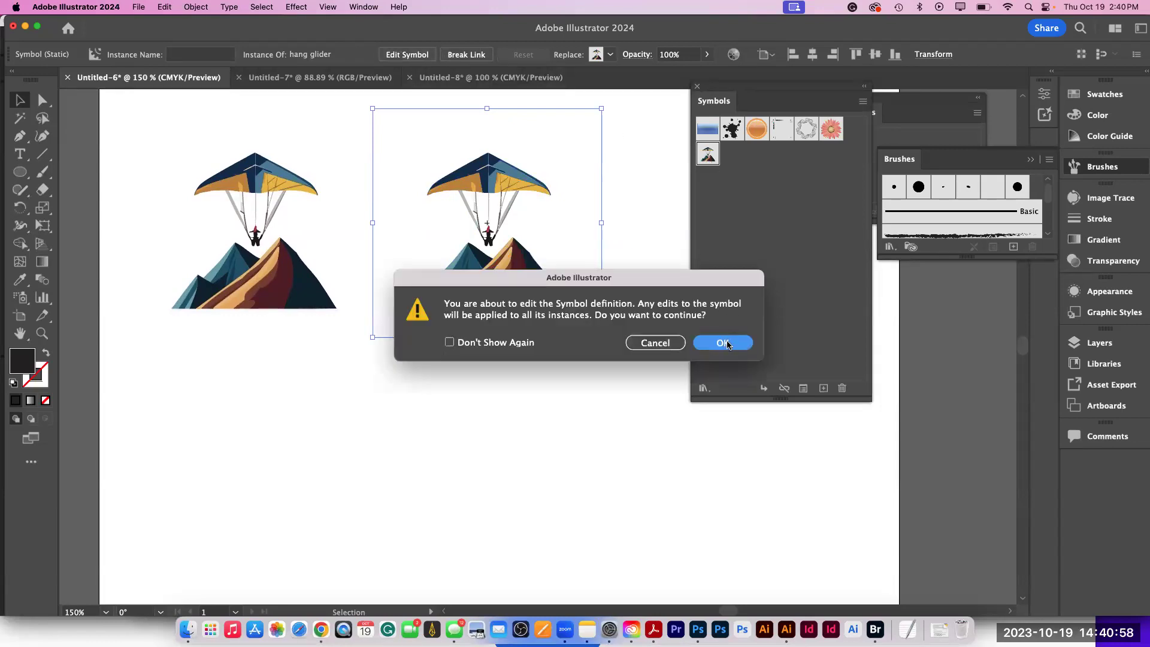
click(725, 343)
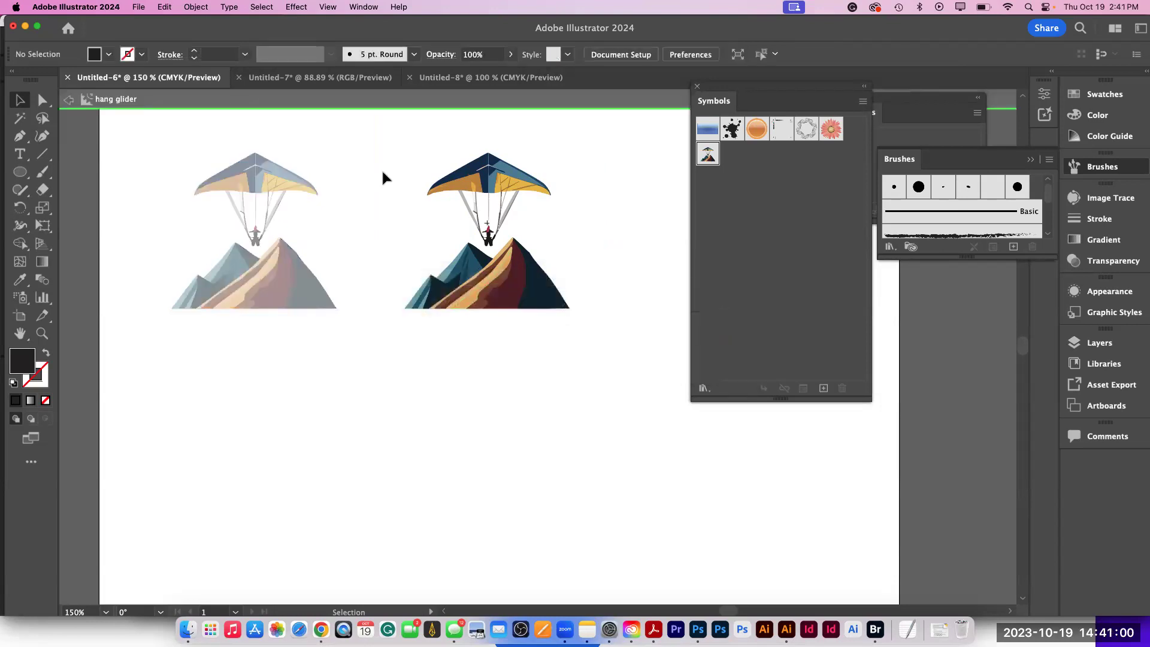
key(super+a)
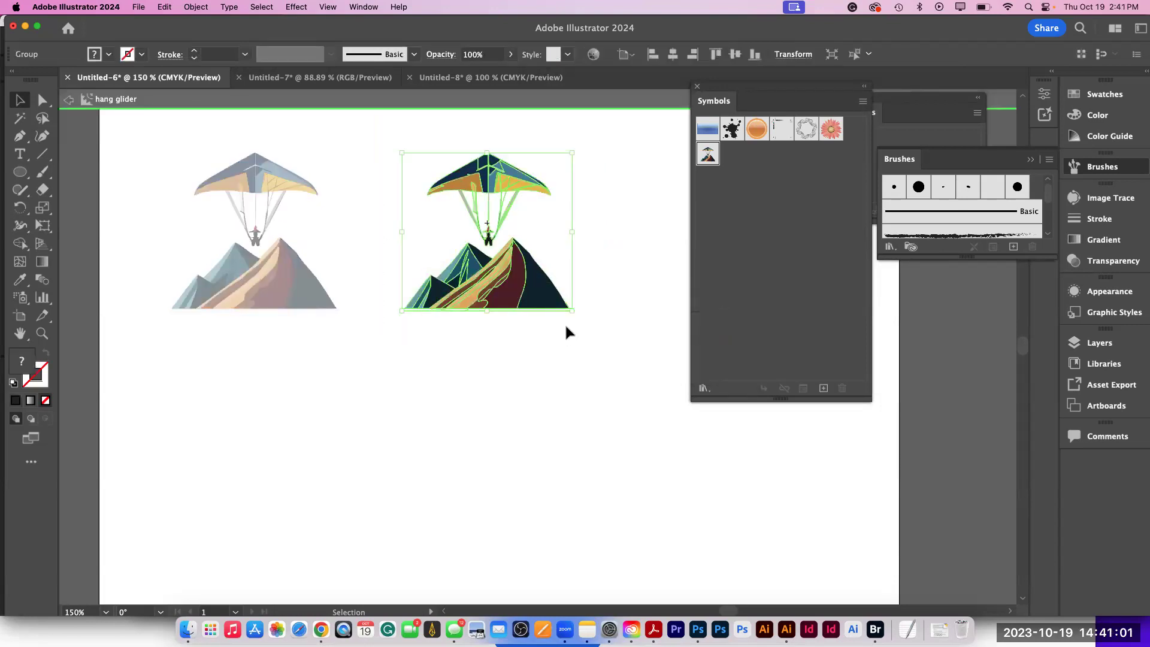
click(594, 54)
drag(660, 402, 730, 347)
click(515, 390)
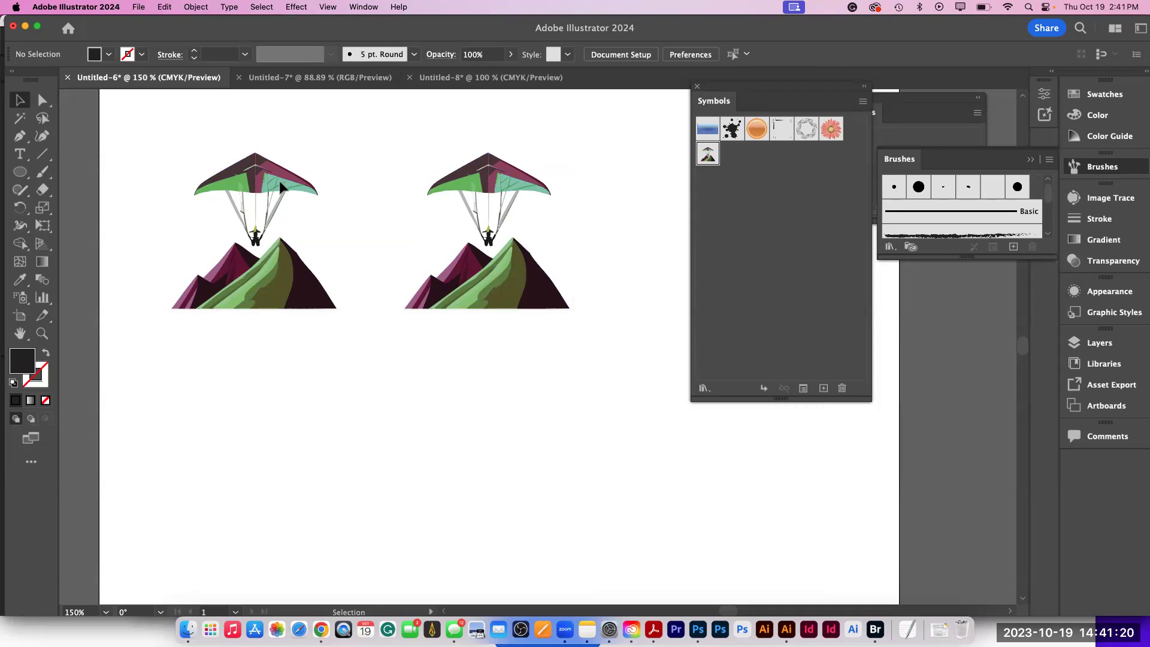
click(139, 7)
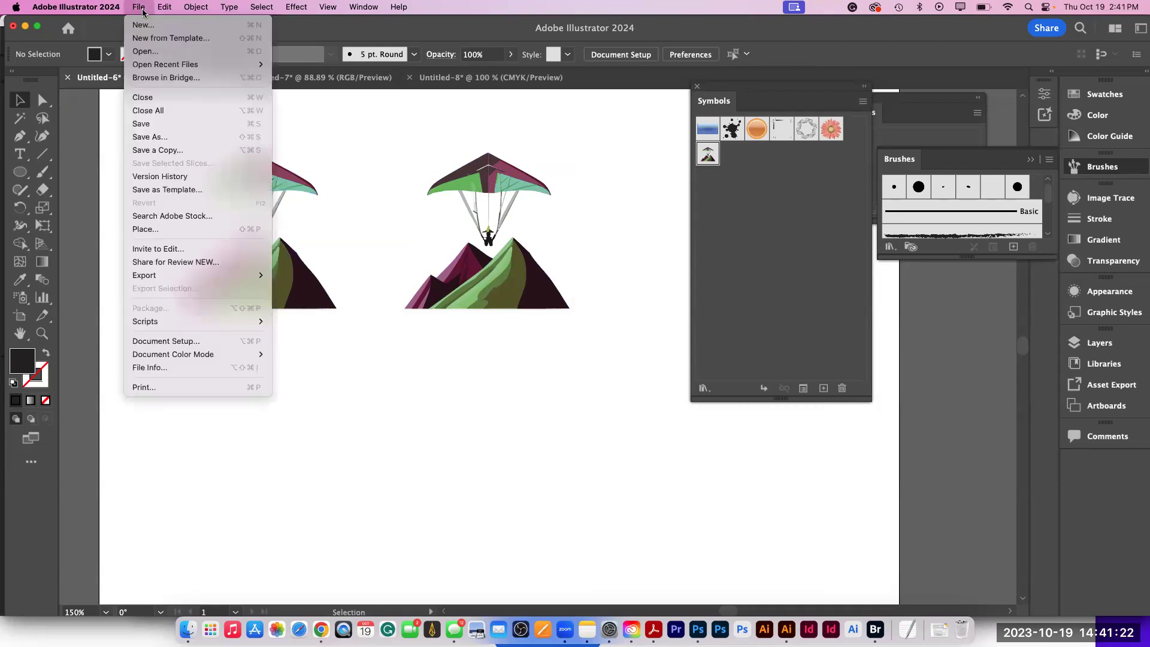
- Preview and open Info USC.ai from Desgning Icons > Files_for icons > Map Project
click(146, 52)
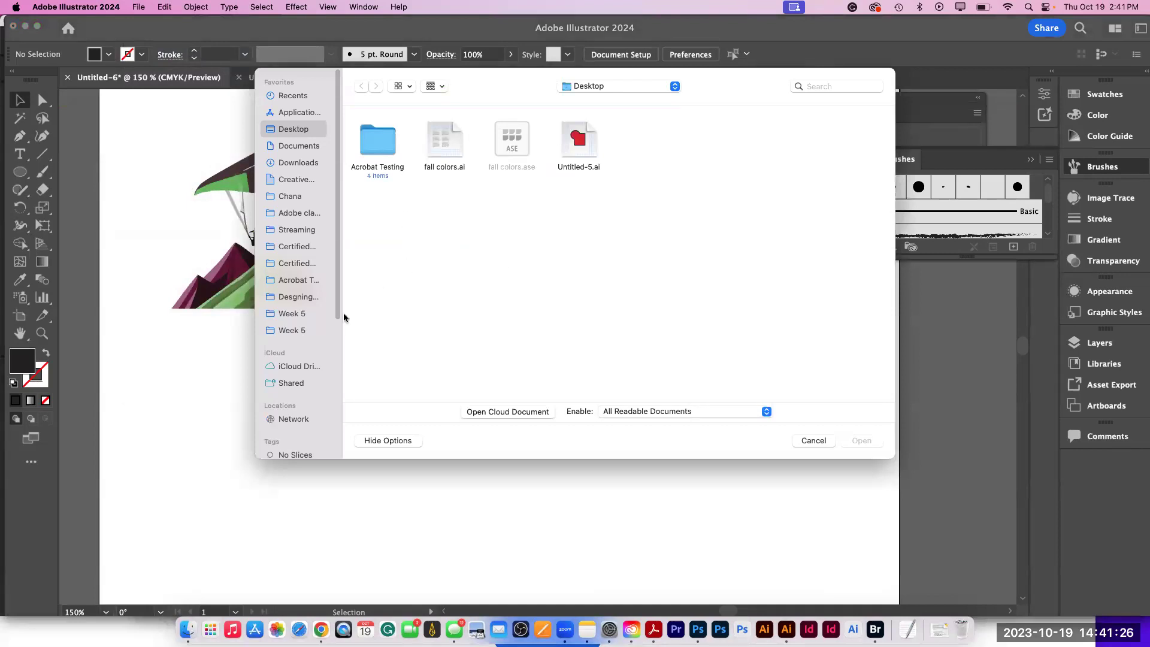
click(304, 298)
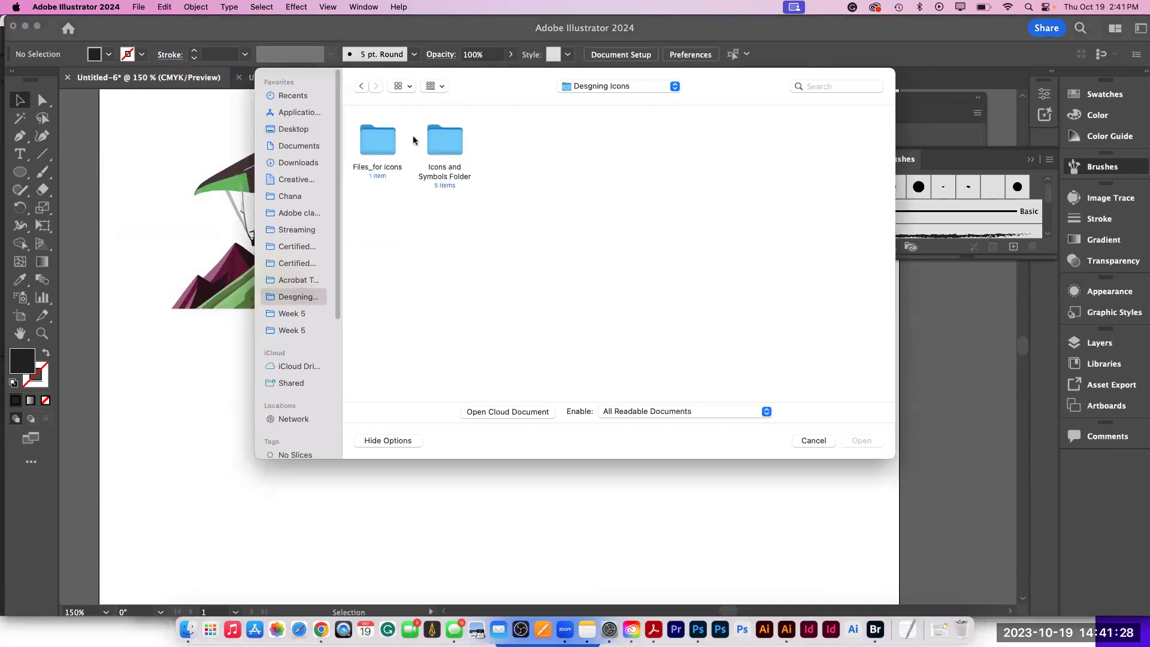
double_click(381, 142)
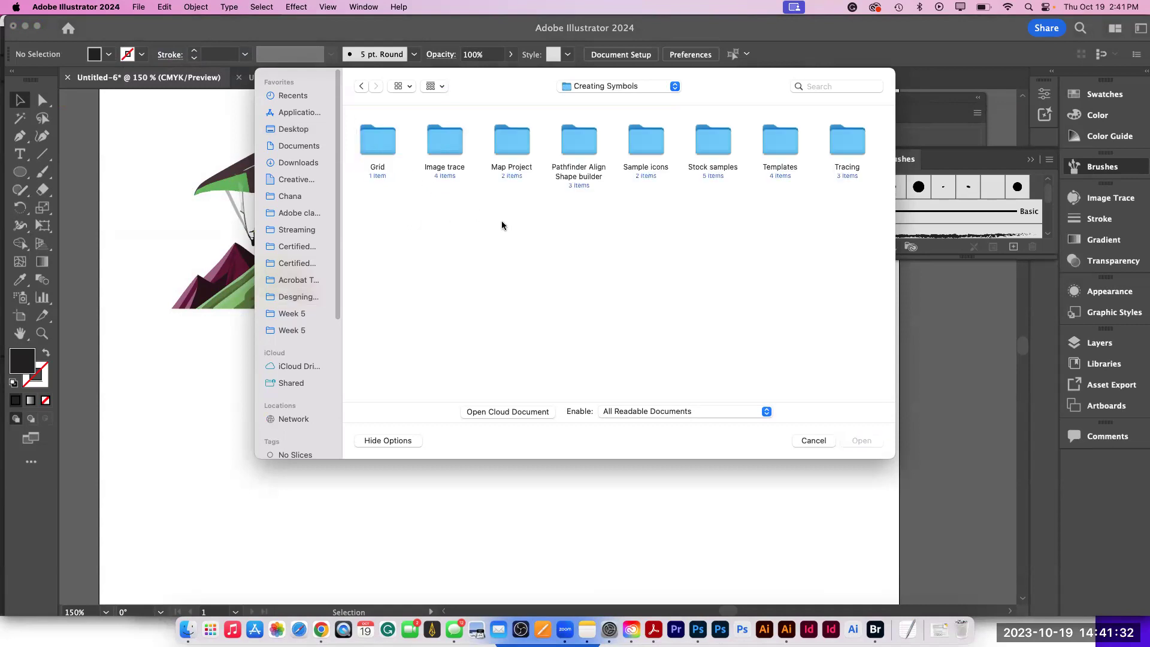
double_click(510, 143)
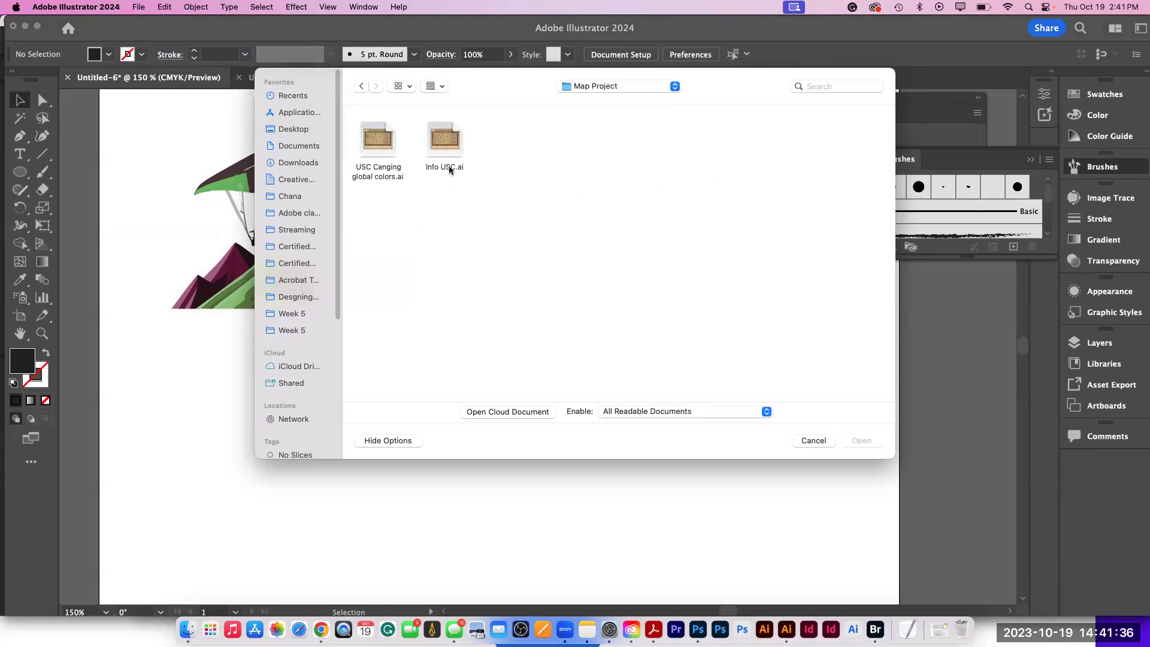
click(443, 146)
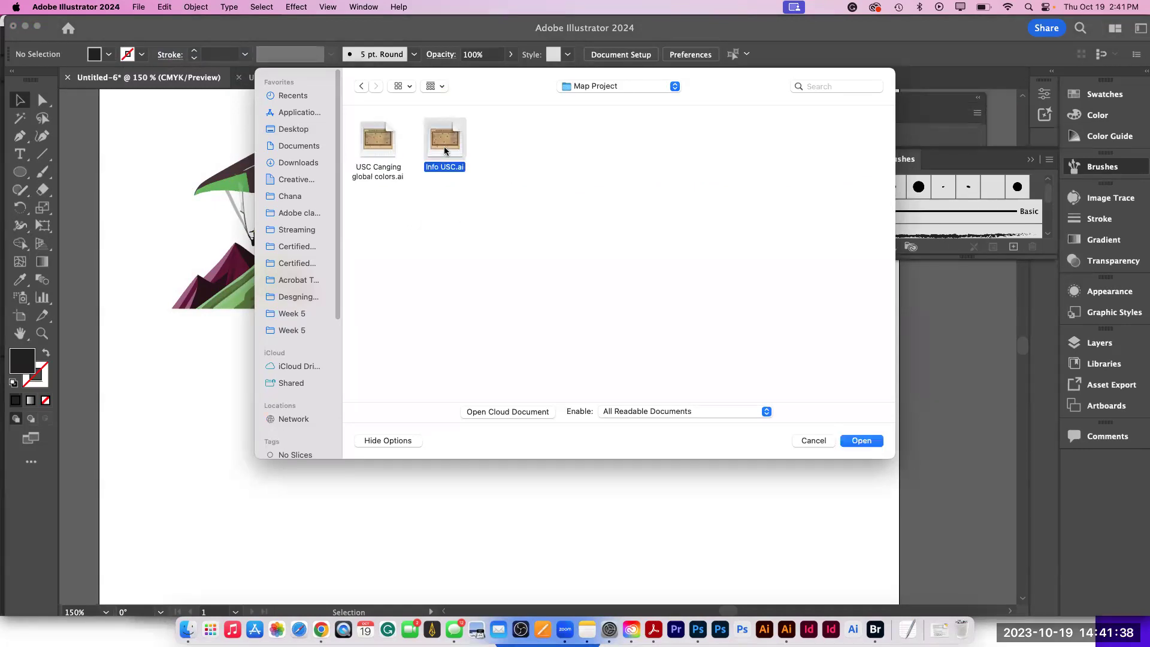
key(space)
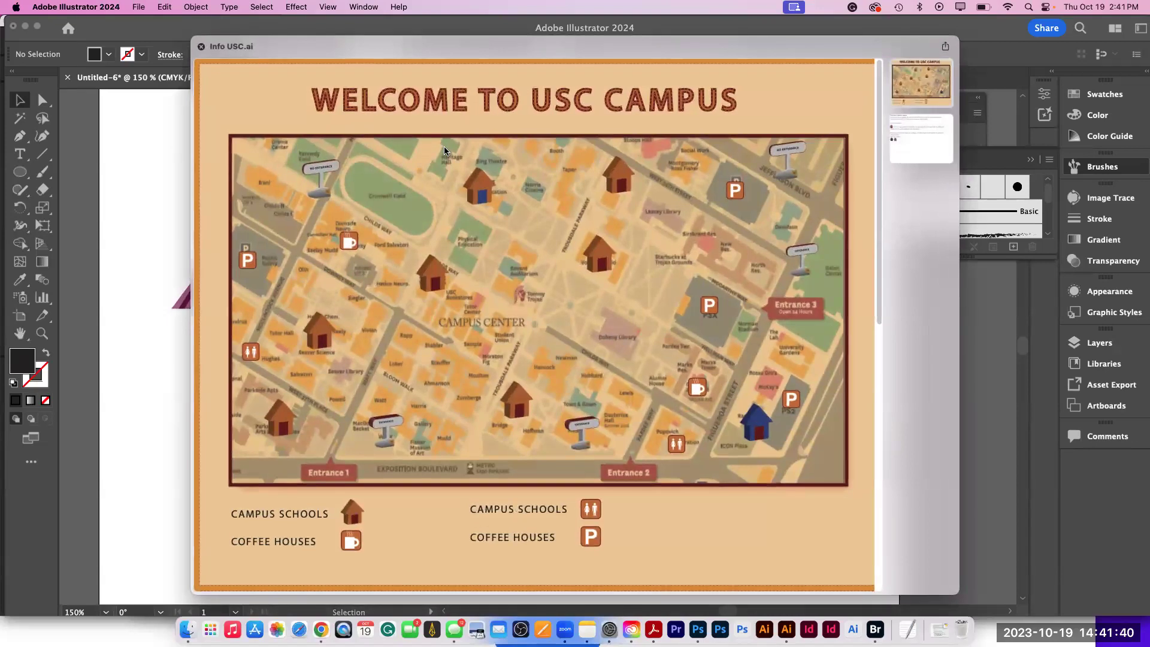
key(space)
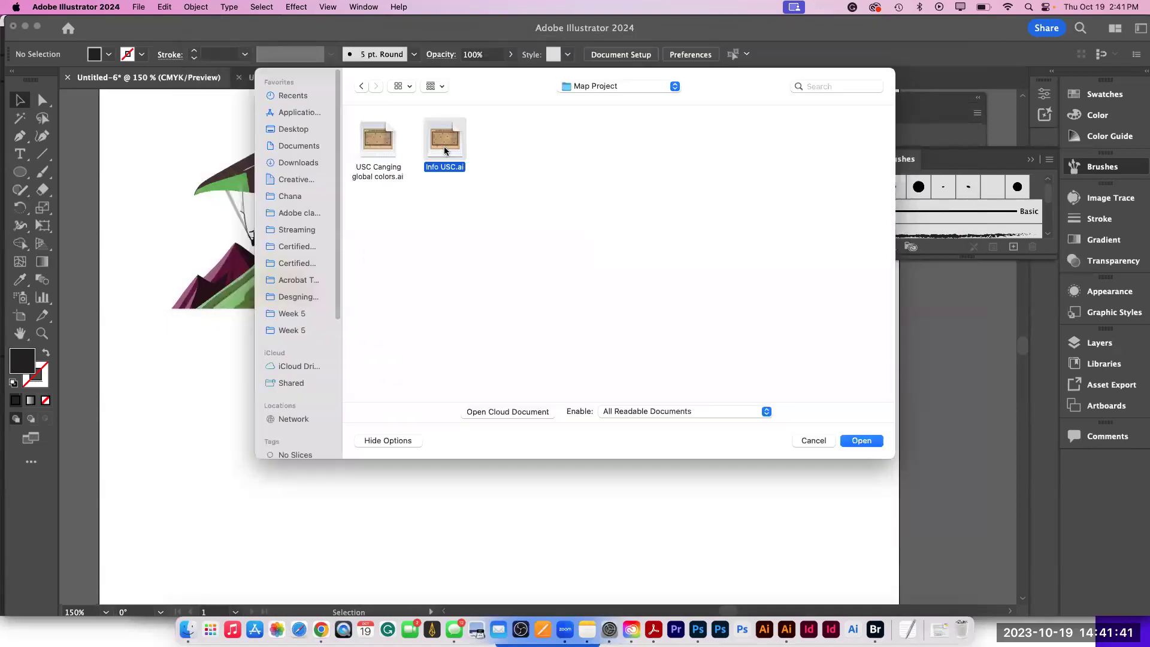
click(868, 441)
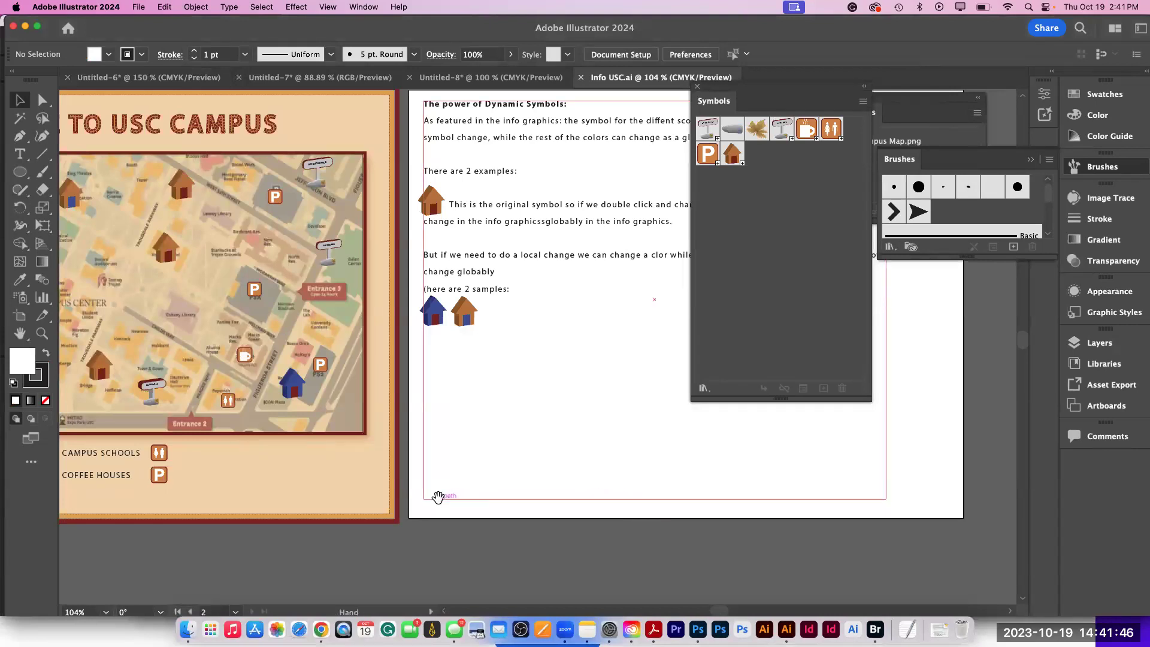
drag(476, 499, 758, 509)
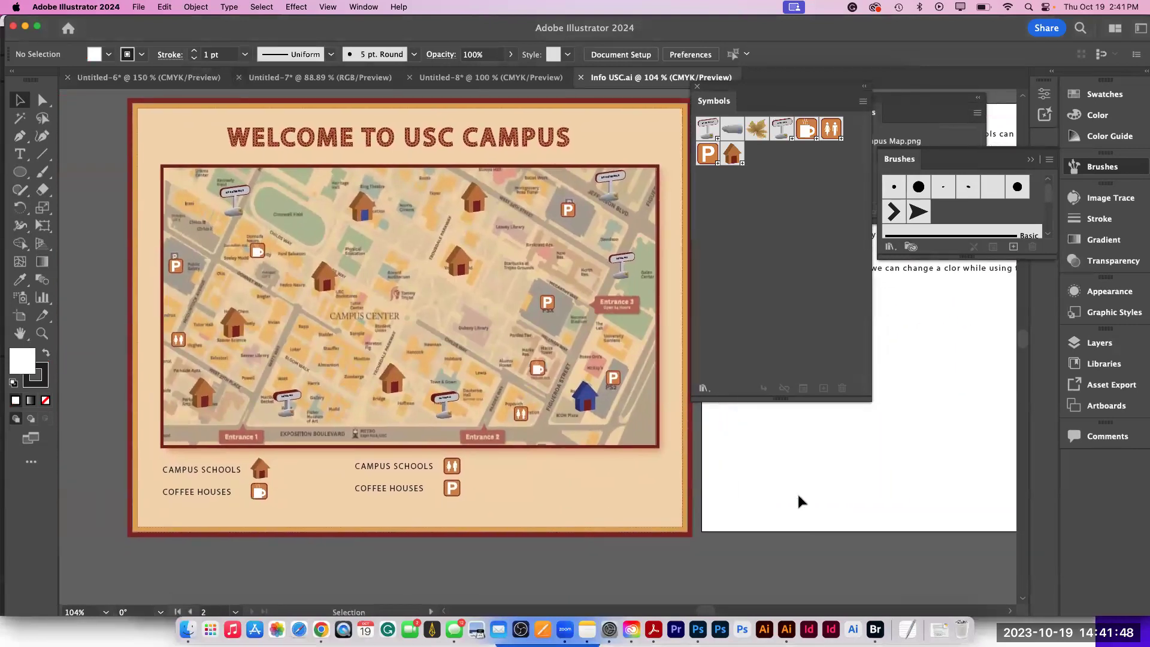
key(a)
key(super+equal)
key(super+equal)
key(super+equal)
key(super+equal)
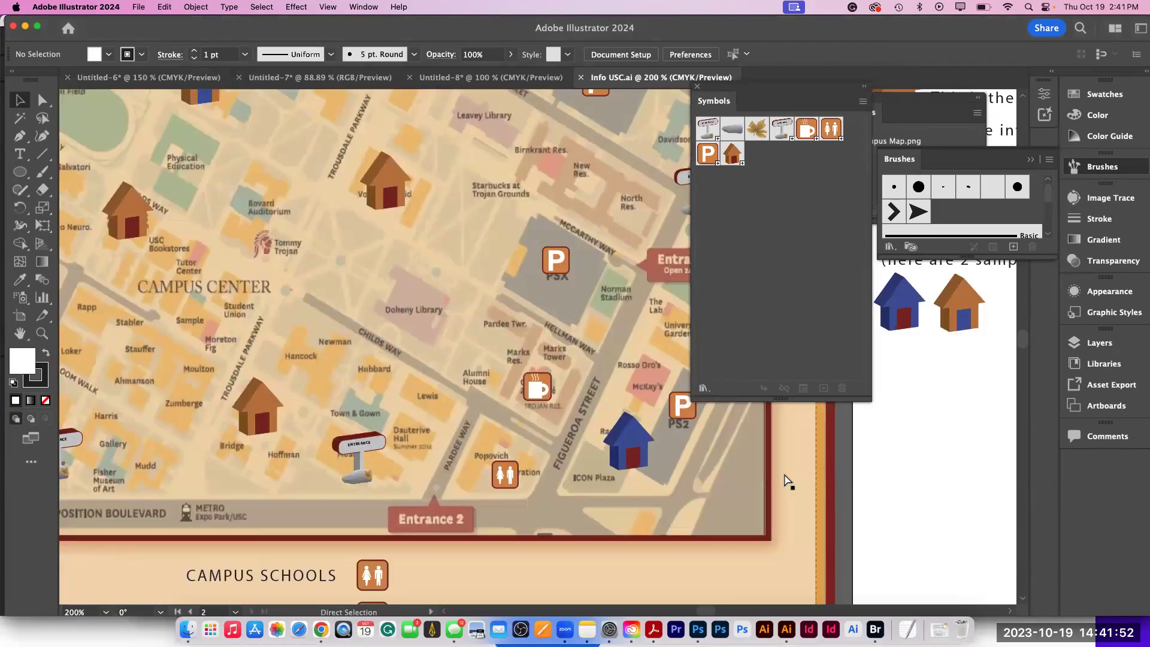
drag(336, 495, 849, 453)
drag(412, 451, 319, 599)
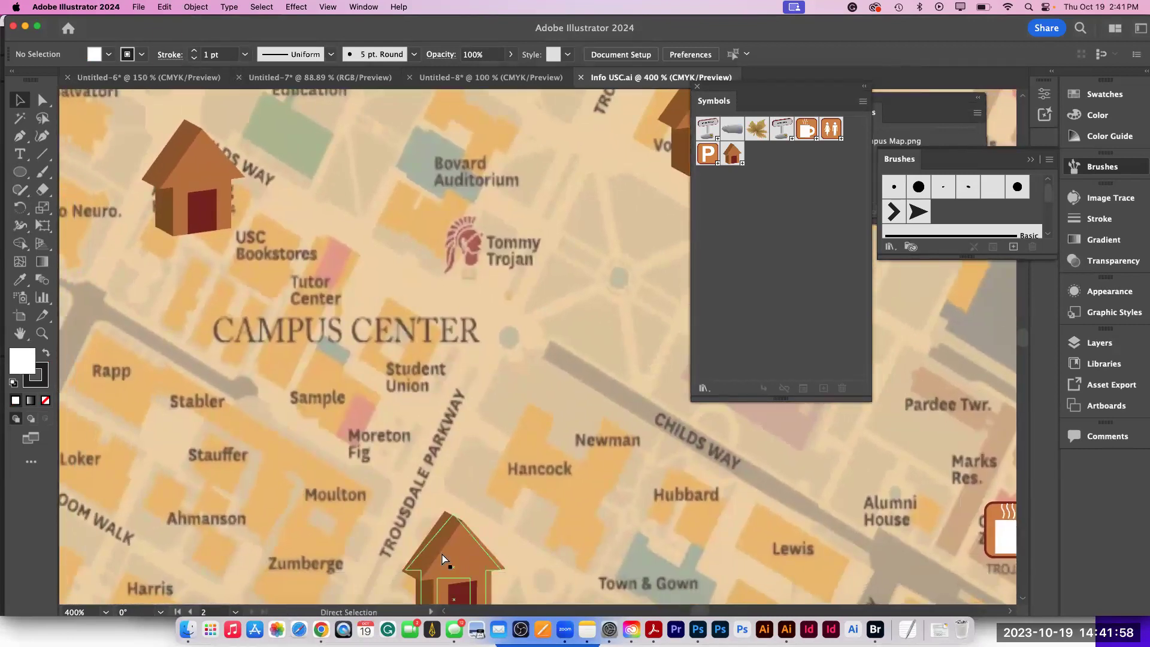
key(super+minus)
key(super+minus)
key(super+minus)
drag(394, 442, 299, 473)
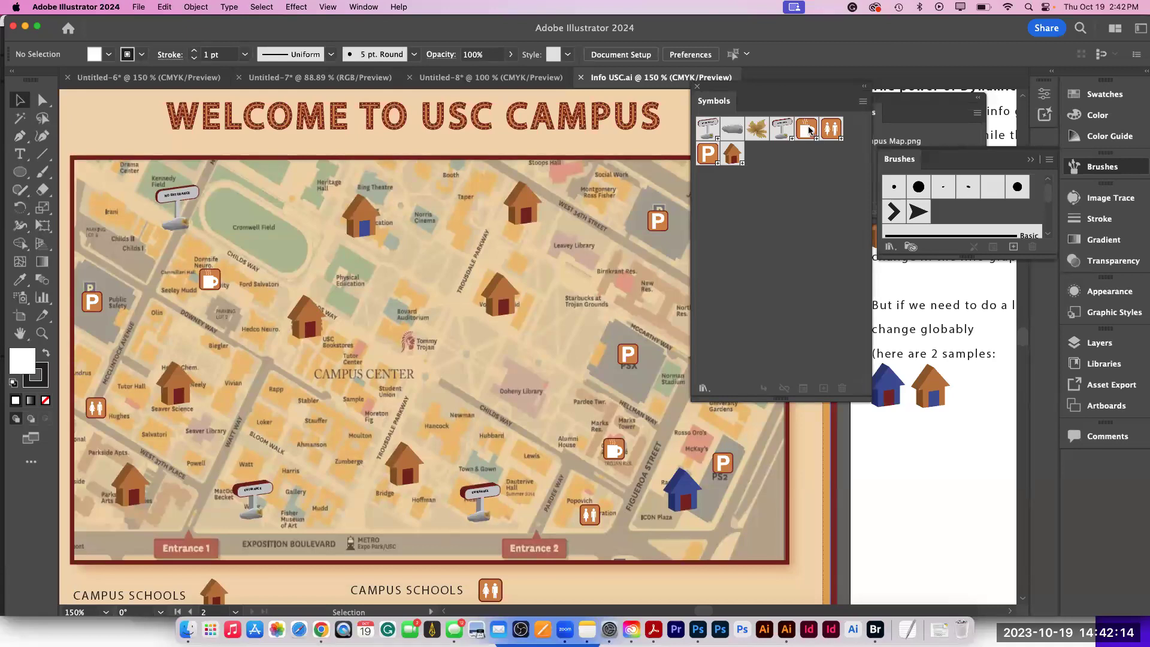
- Fill the P symbol's rounded square with #111ABC, then return to the zoomed-out map
double_click(707, 157)
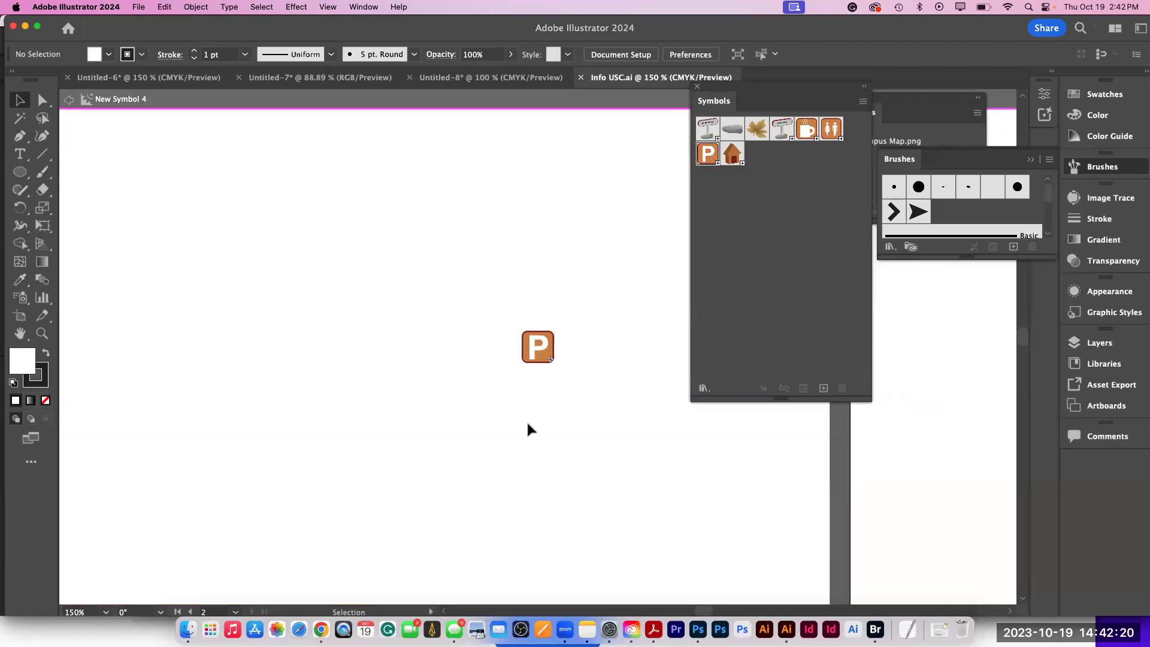
key(super+equal)
key(super+equal)
key(super+equal)
key(super+equal)
key(v)
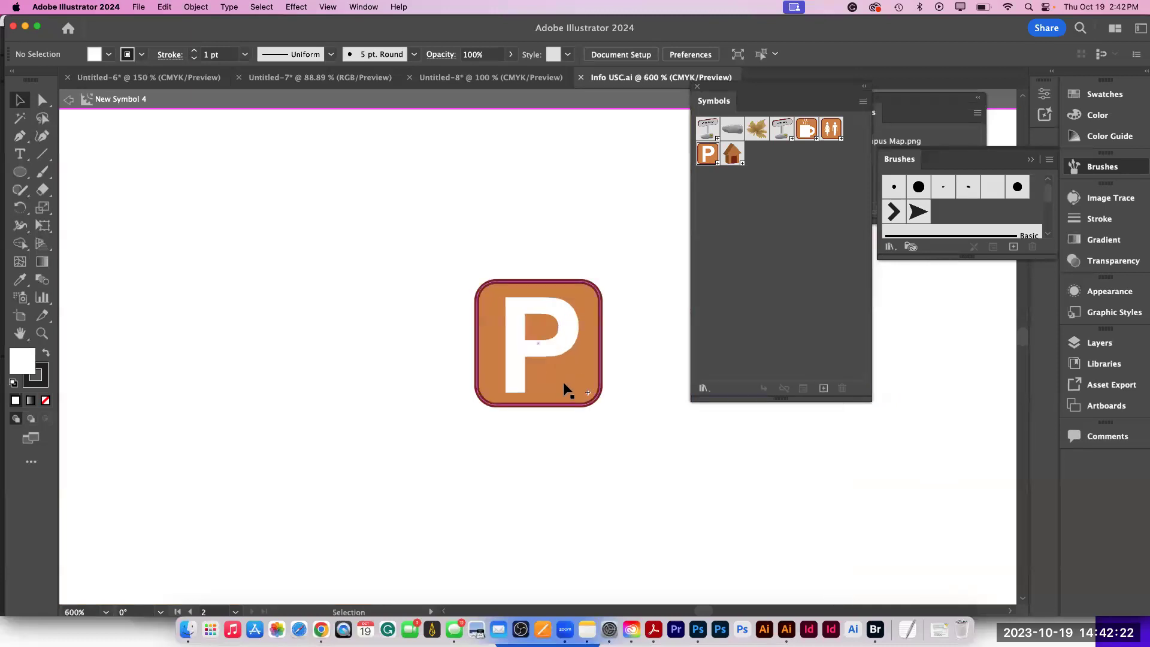
double_click(562, 382)
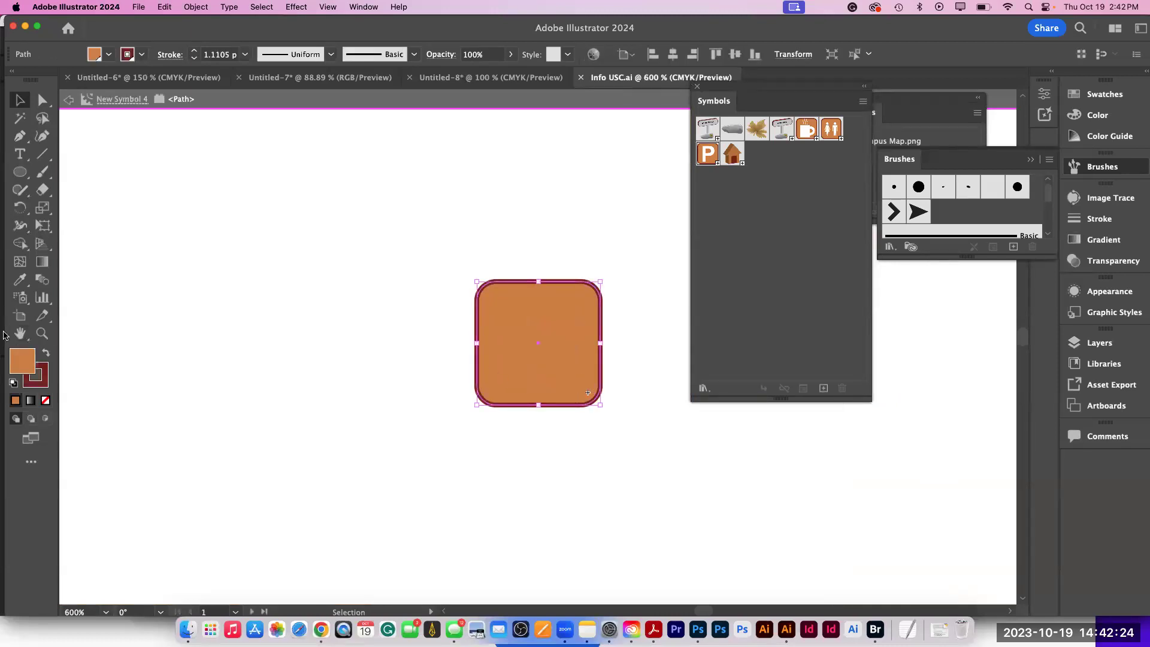
double_click(21, 360)
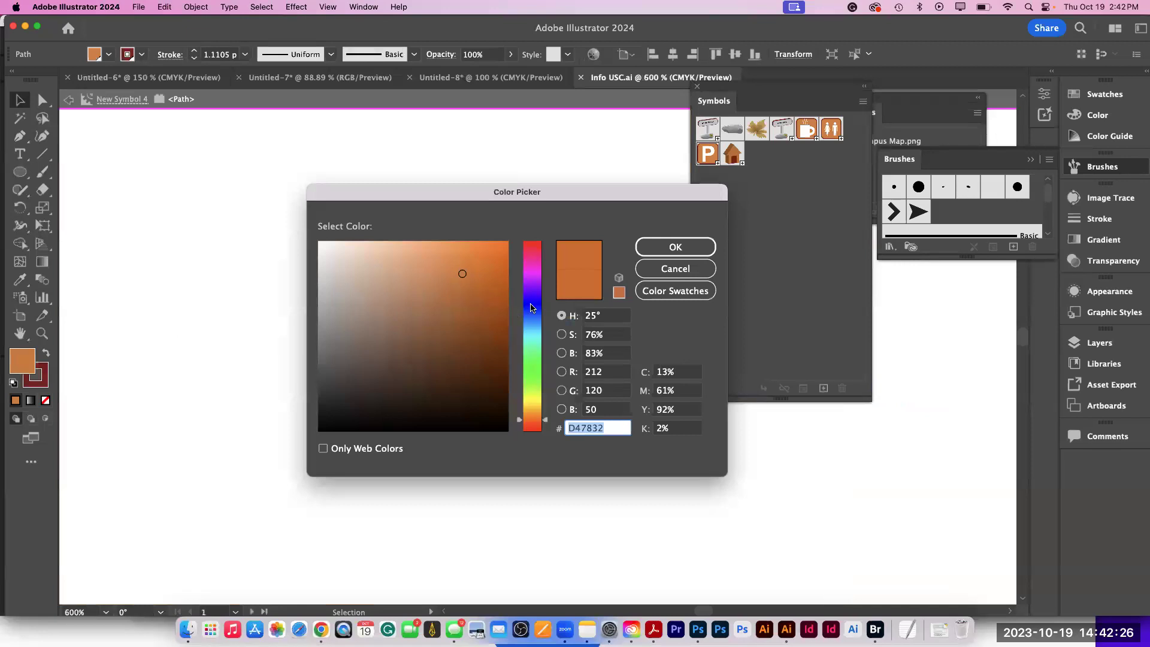
text(111ABC)
click(656, 254)
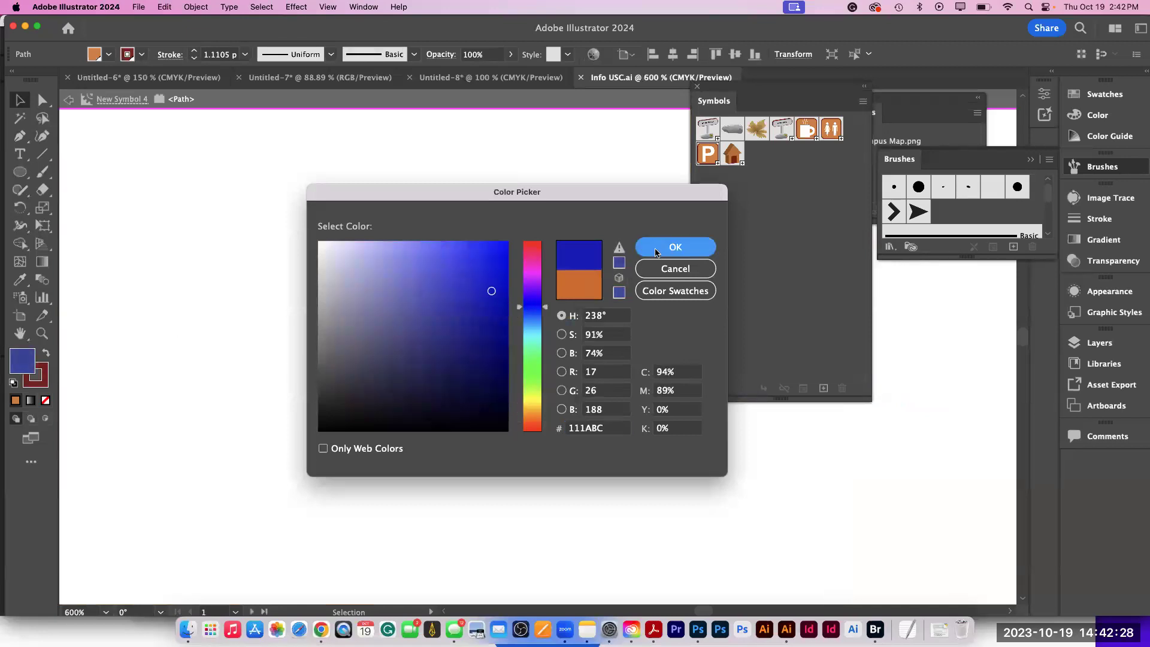
double_click(646, 379)
click(648, 383)
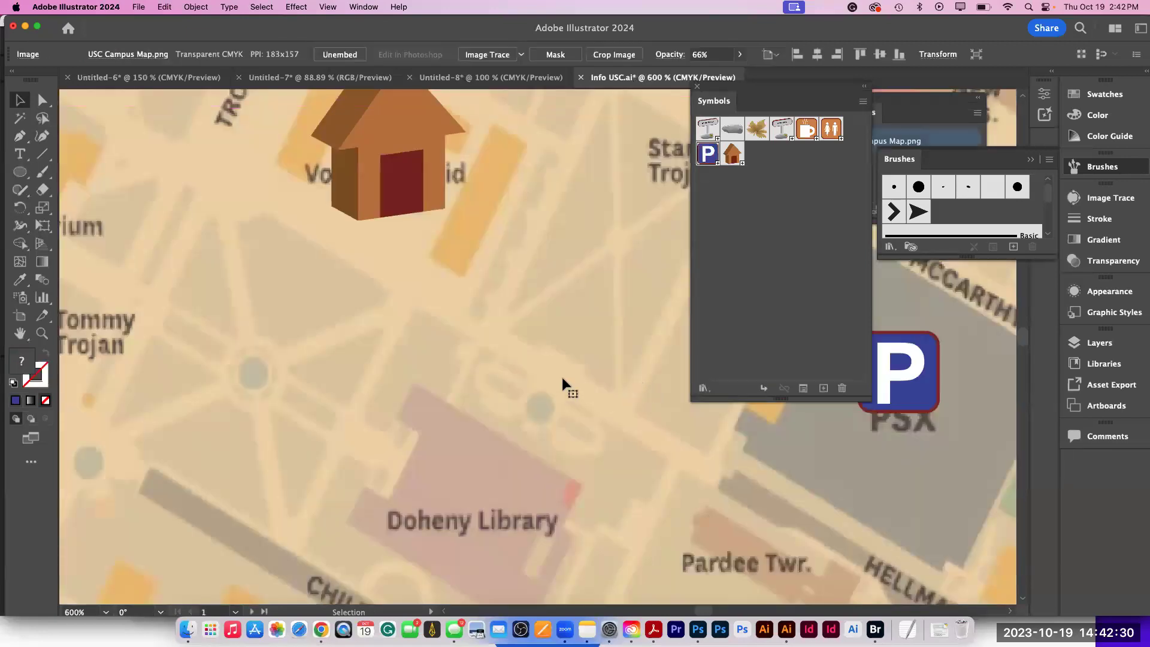
key(super+minus)
key(super+minus)
key(super+minus)
key(super+minus)
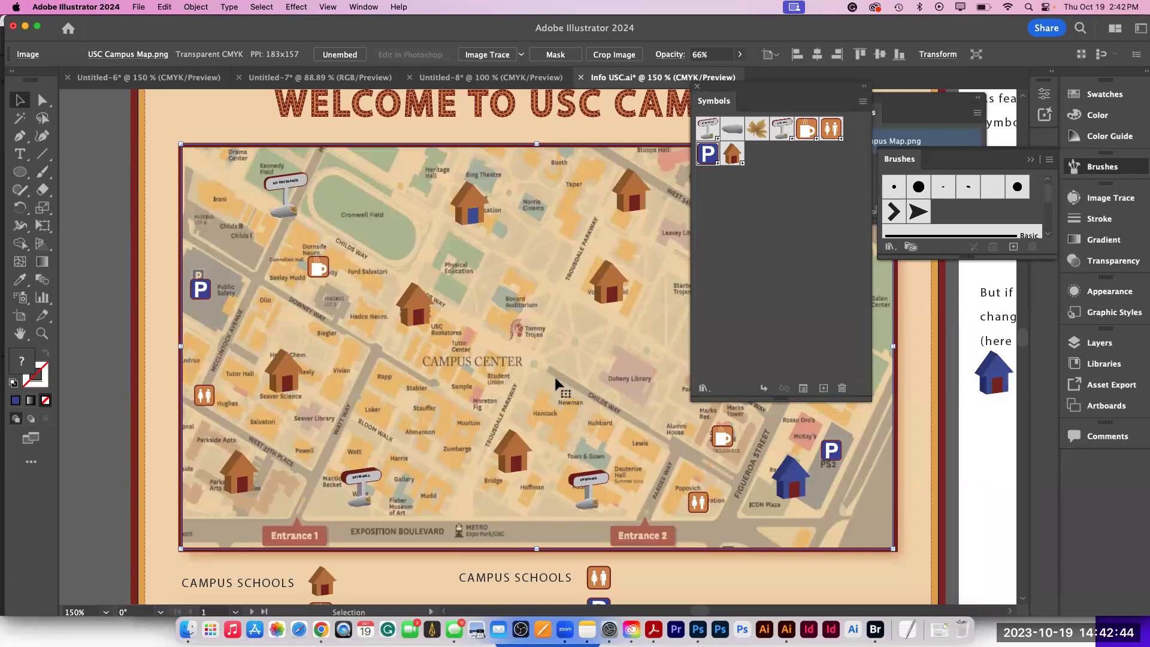
- Break the symbol link on the P parking icon near Public Safety
drag(714, 106, 905, 112)
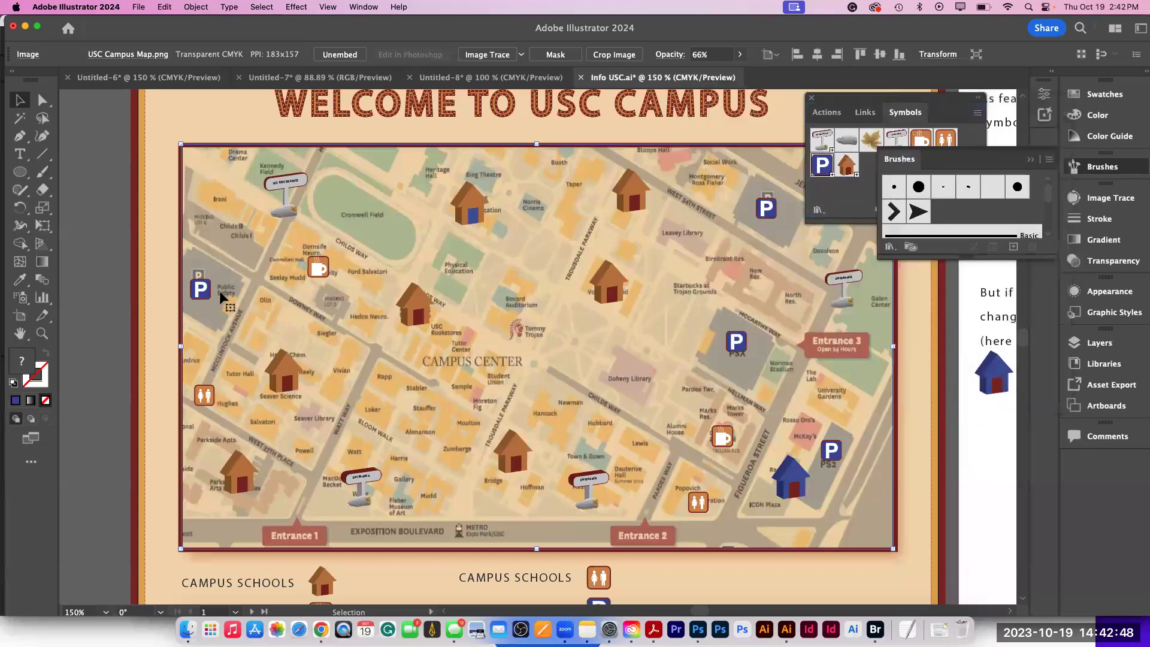
click(203, 294)
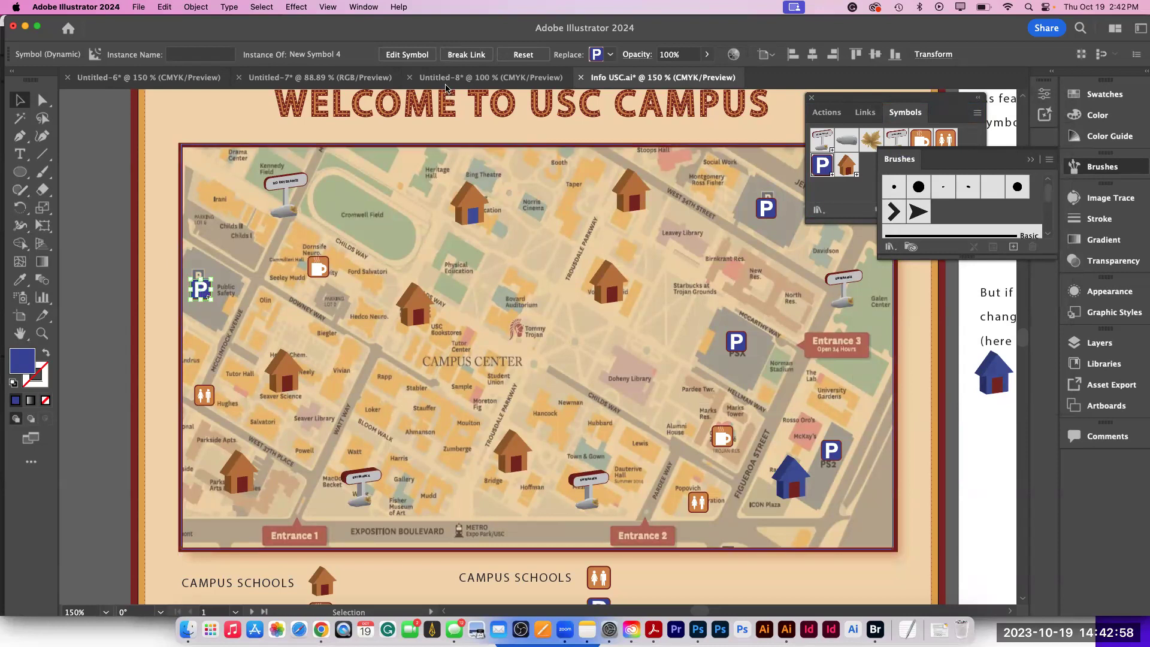
click(462, 55)
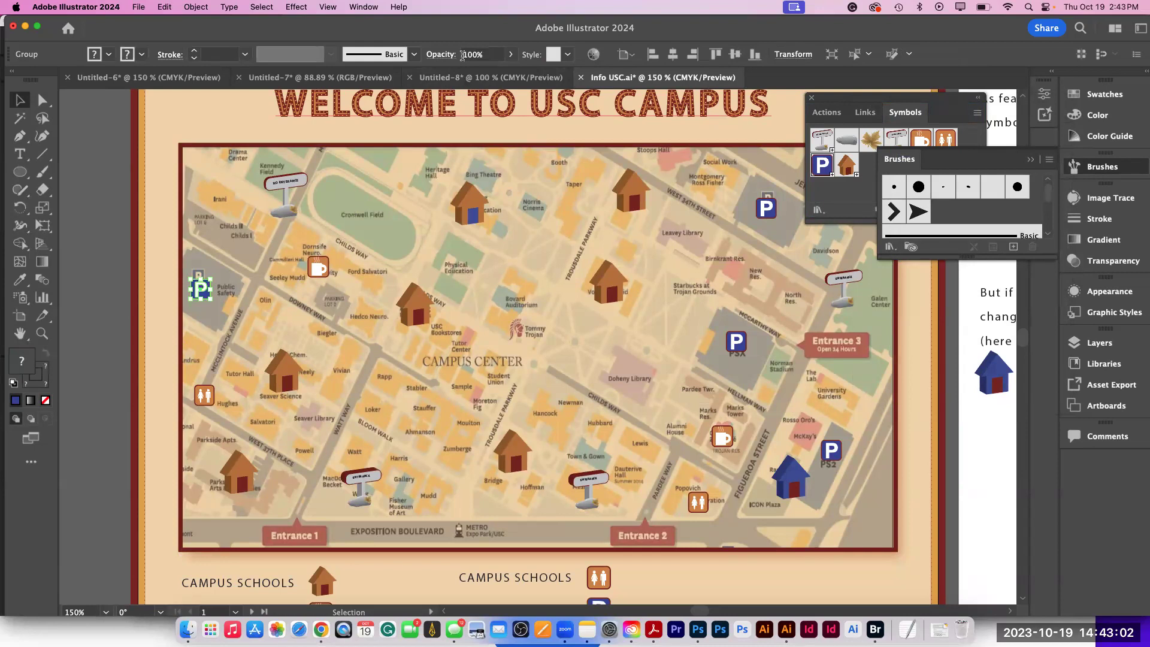
key(super+equal)
key(super+equal)
key(super+equal)
key(super+equal)
key(super+equal)
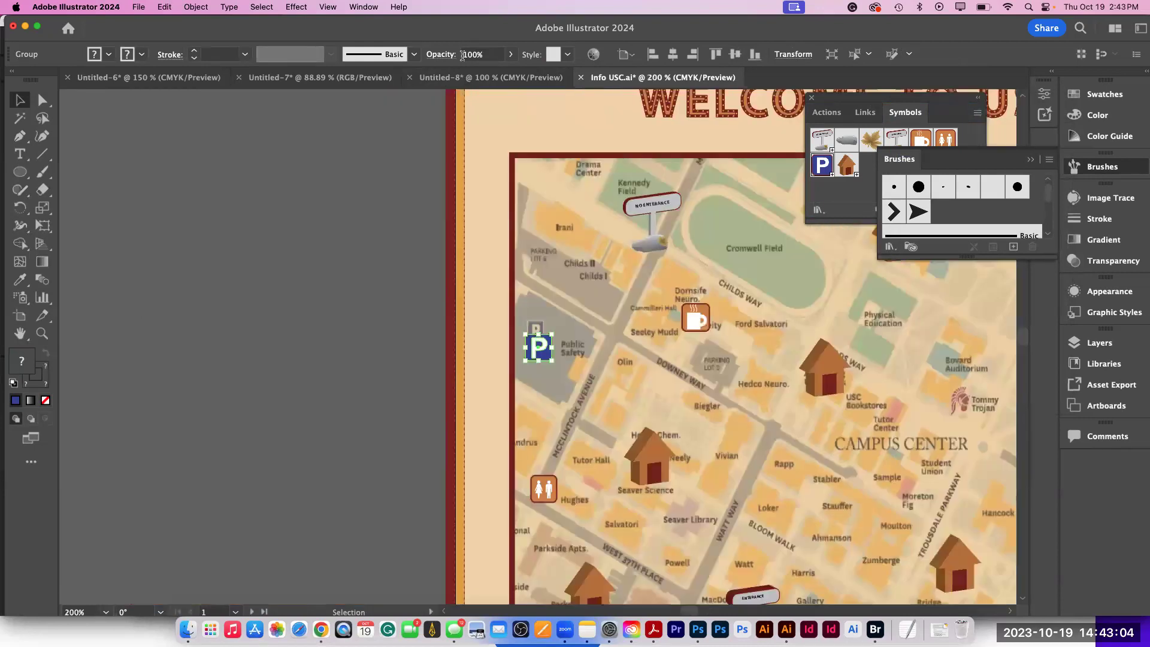
key(a)
key(super+equal)
key(super+equal)
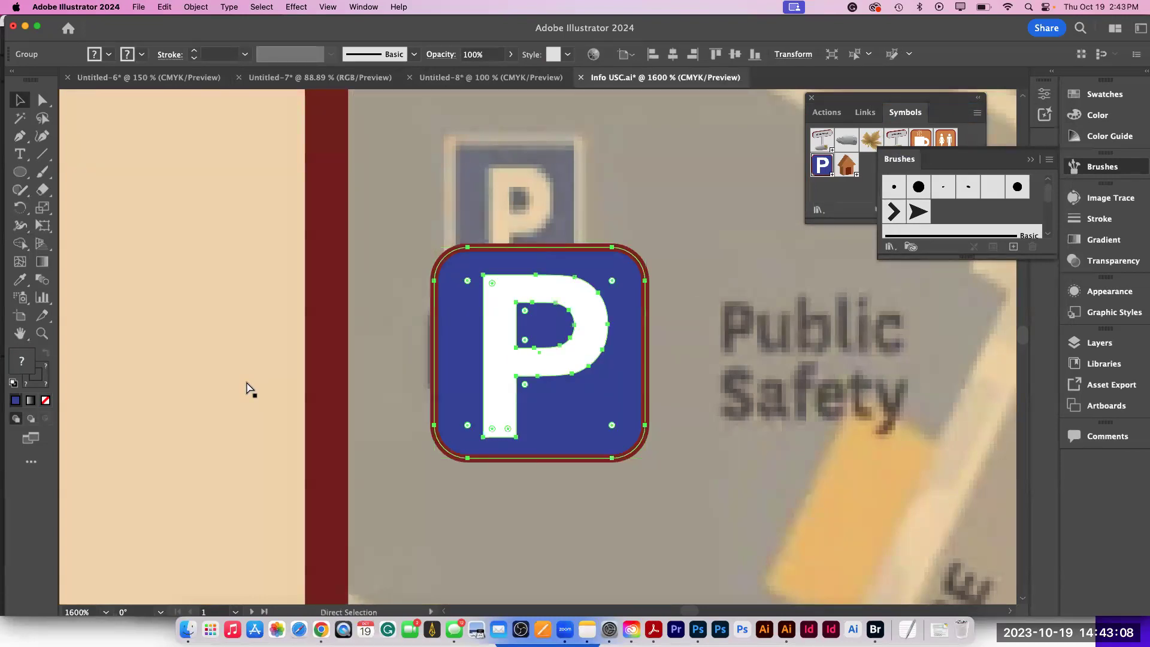
key(v)
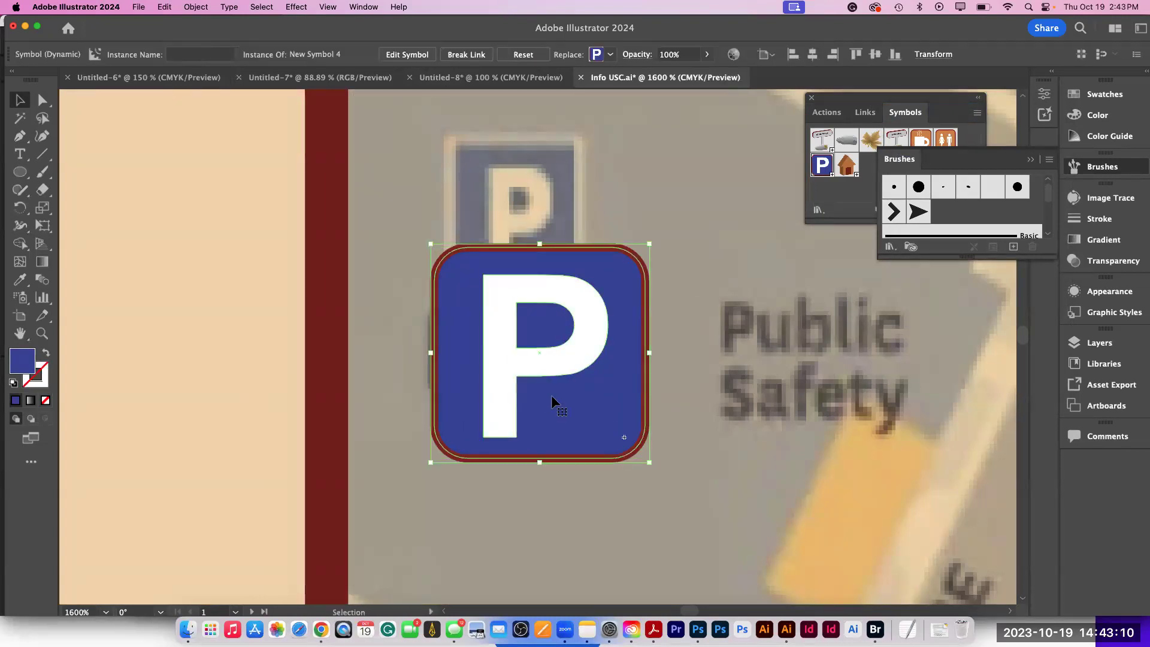
click(466, 55)
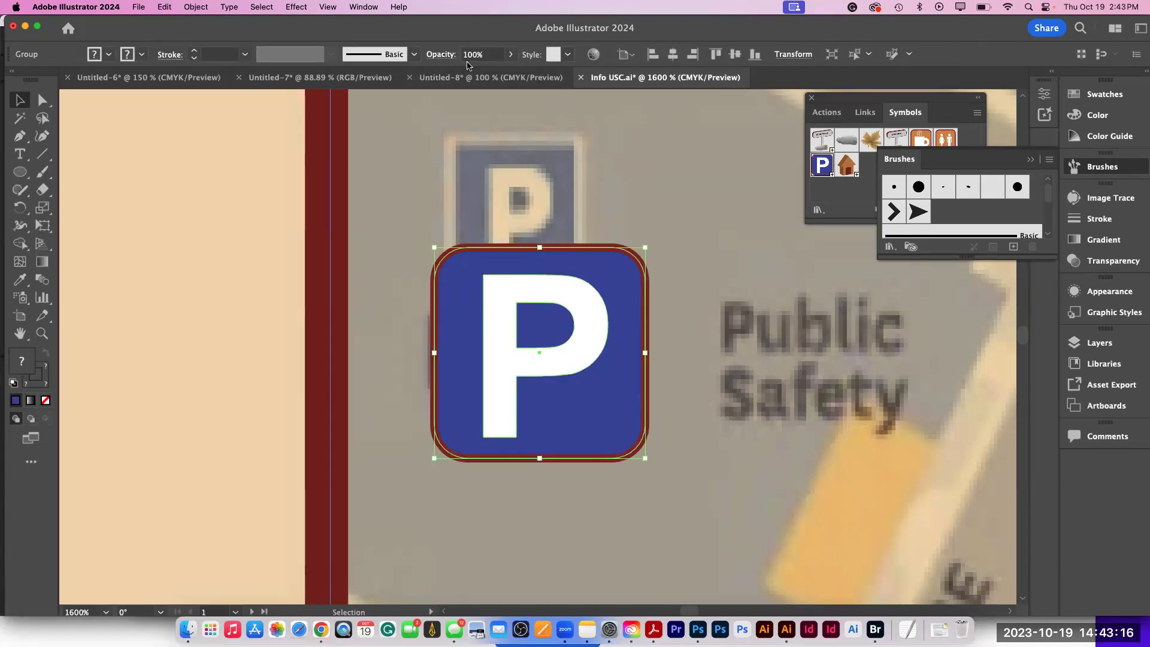
- Recolour the detached P icon's rounded-square background to brown 935C19 in the Color Picker
double_click(550, 411)
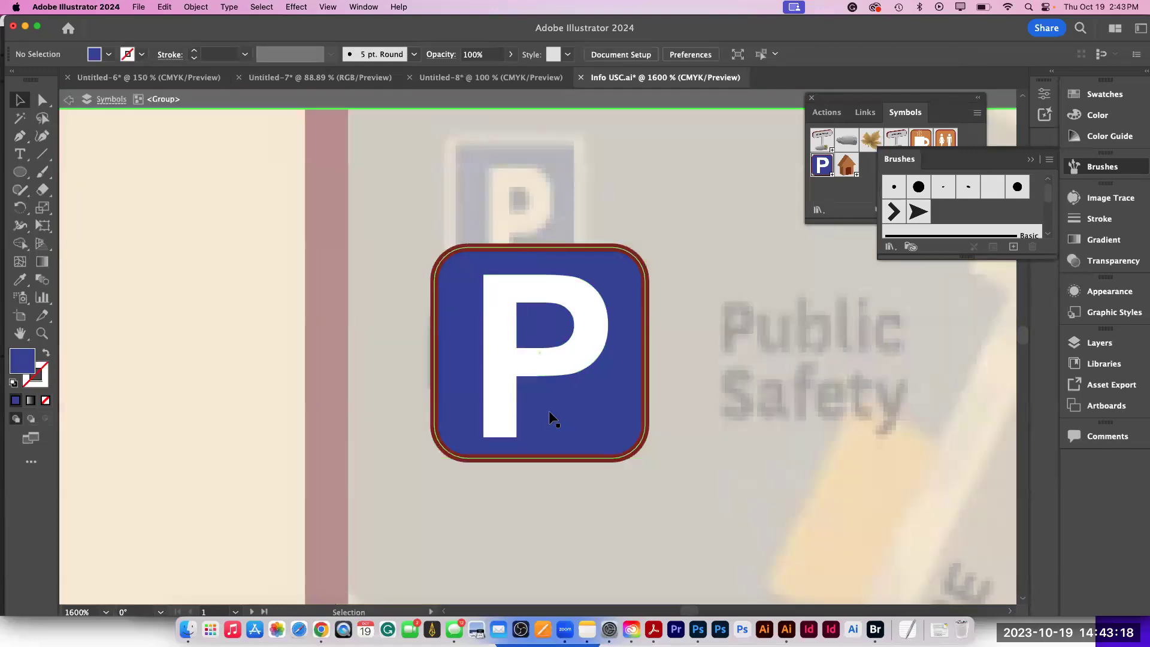
double_click(549, 411)
double_click(18, 360)
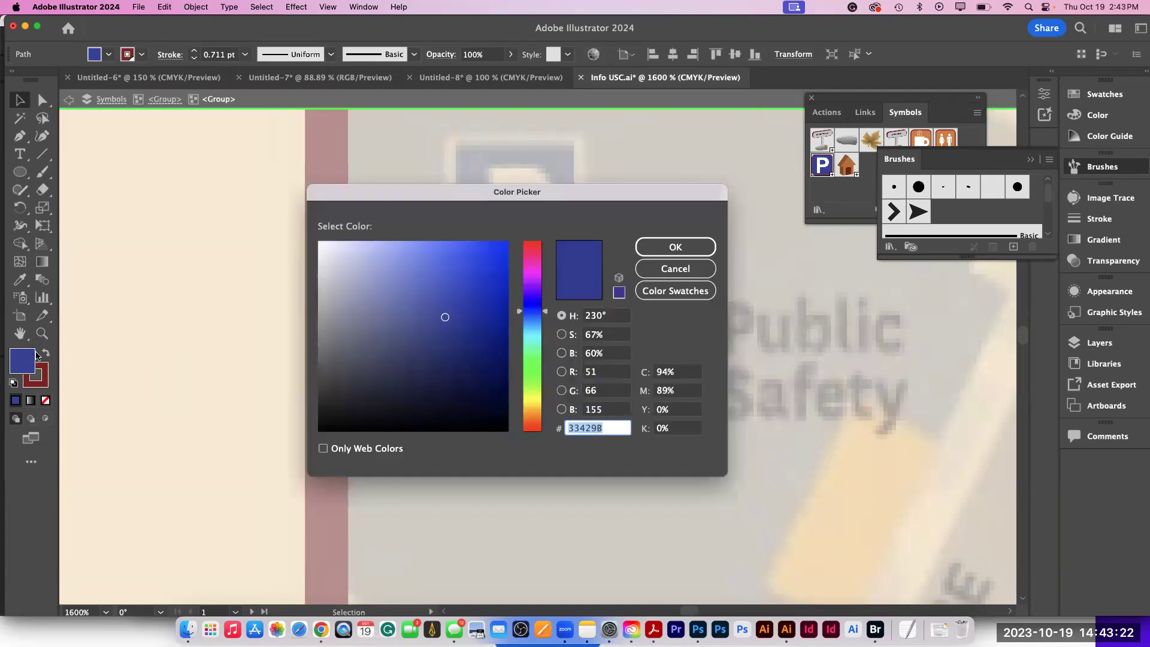
click(535, 279)
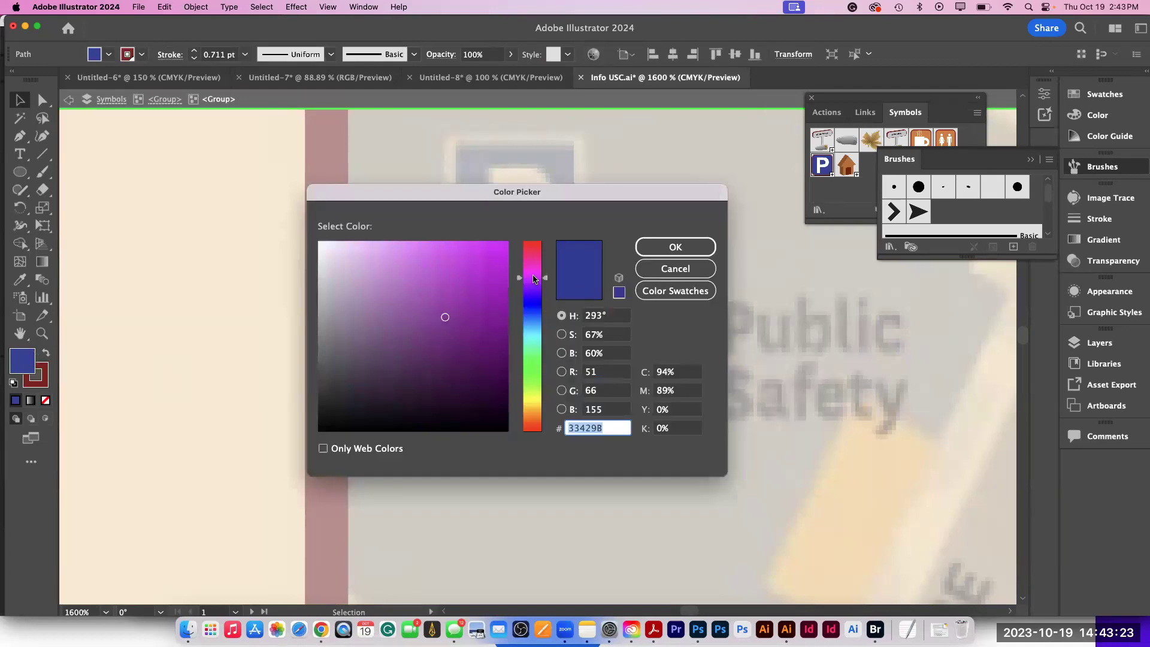
click(532, 409)
click(475, 278)
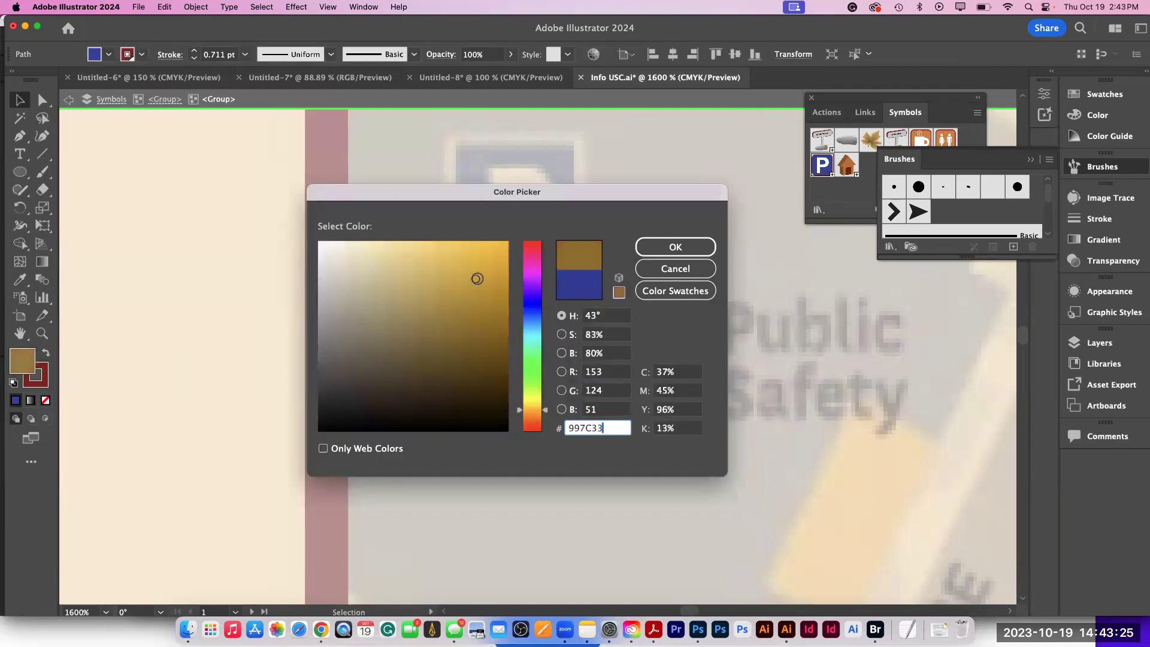
click(533, 415)
click(475, 322)
click(647, 250)
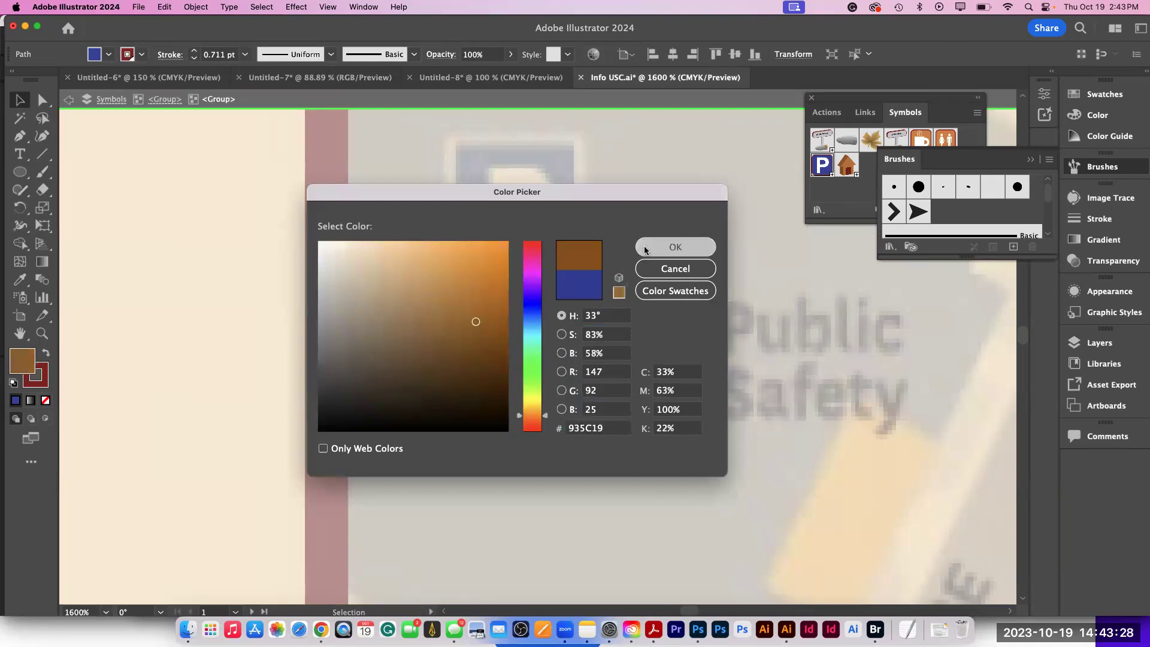
double_click(633, 189)
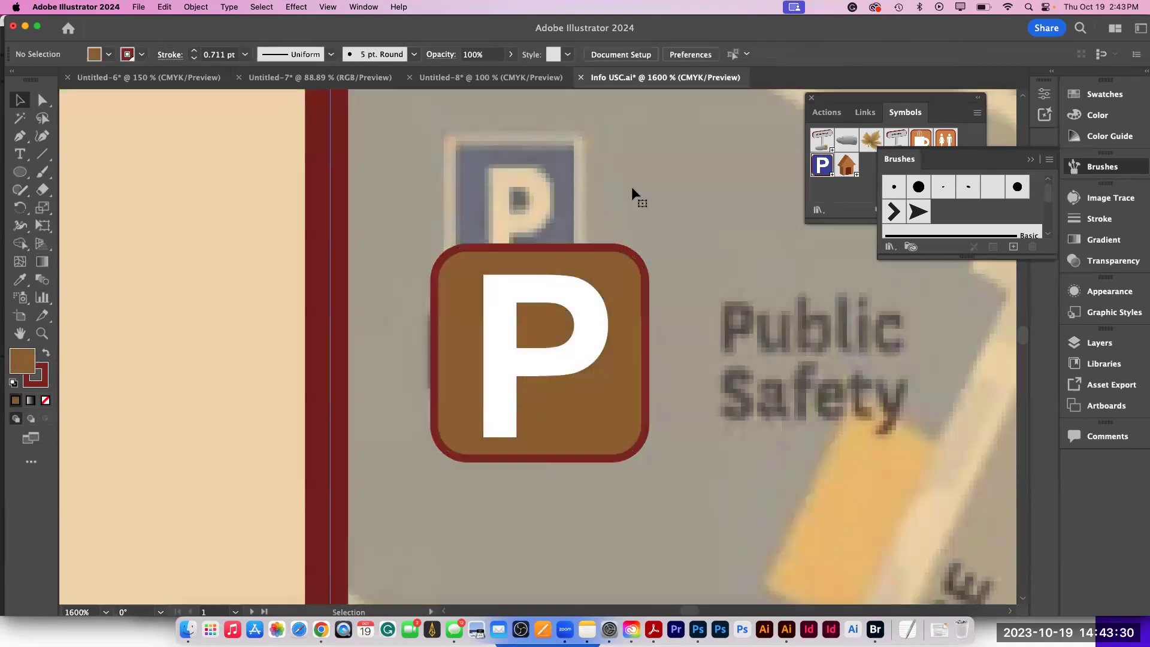
double_click(633, 189)
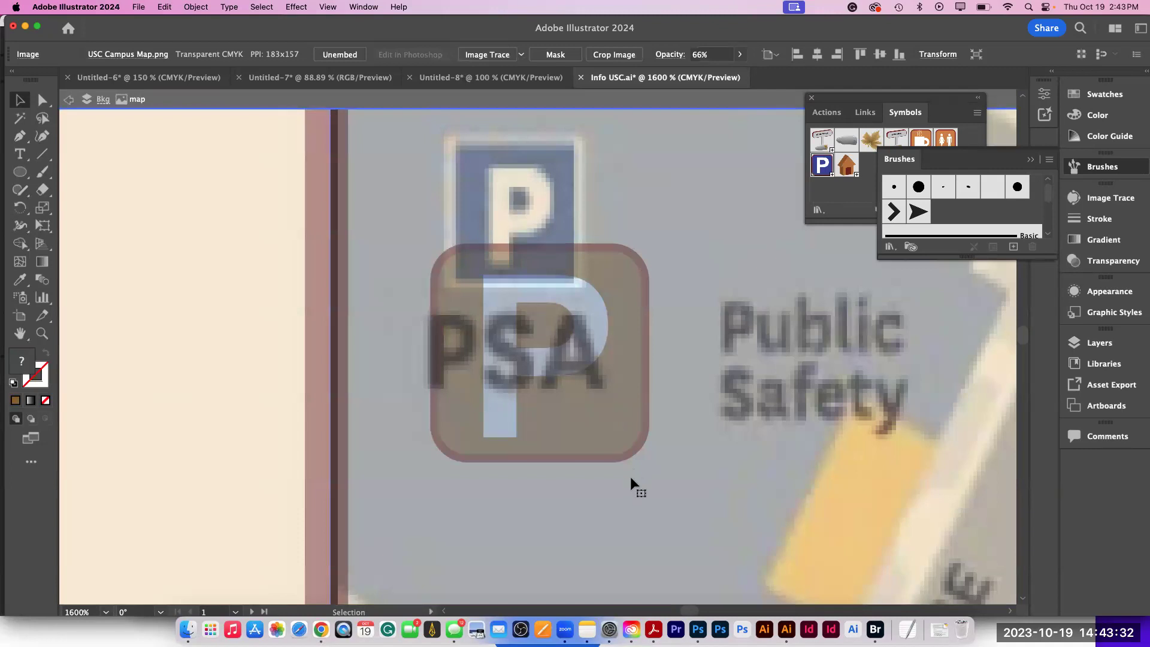
- Exit isolation mode, zoom out, and move the Brushes panel to the lower right
double_click(565, 426)
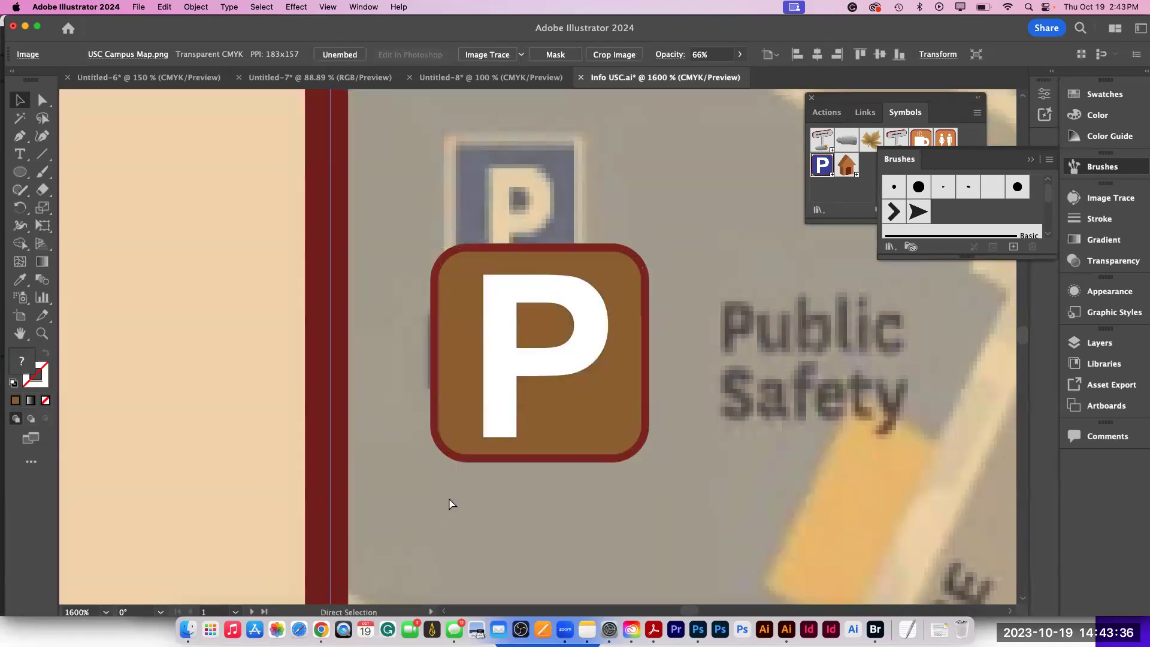
scroll(452, 503, down, 10)
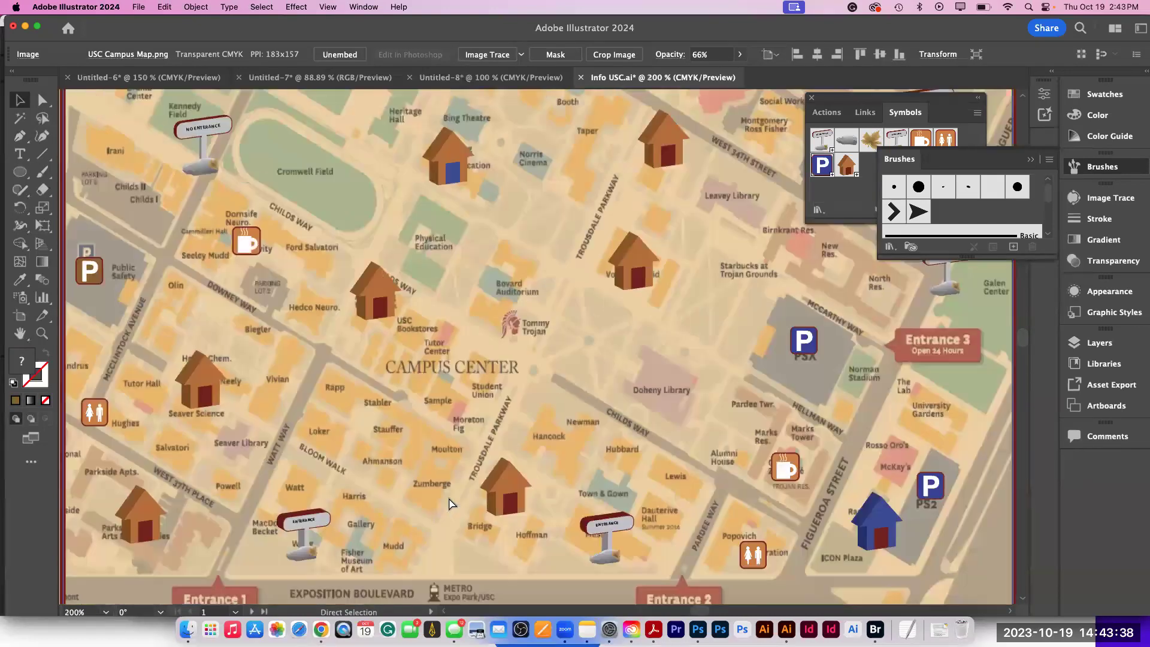
scroll(451, 503, down, 3)
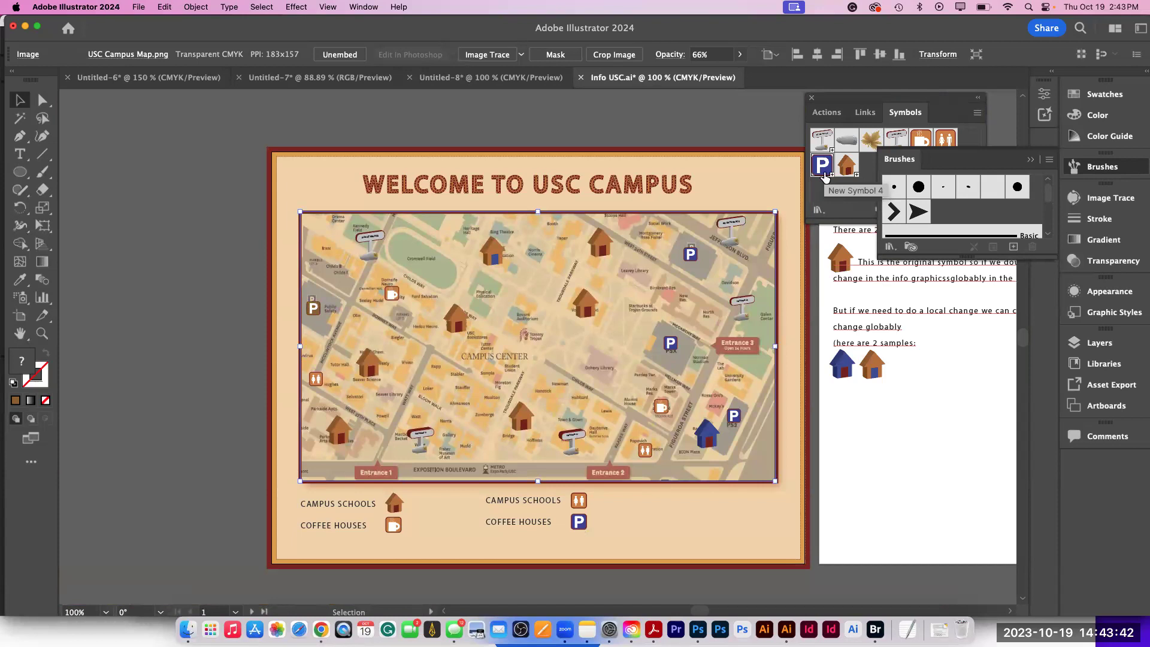
mouse_move(824, 175)
mouse_down()
mouse_move(306, 326)
mouse_move(984, 187)
mouse_up()
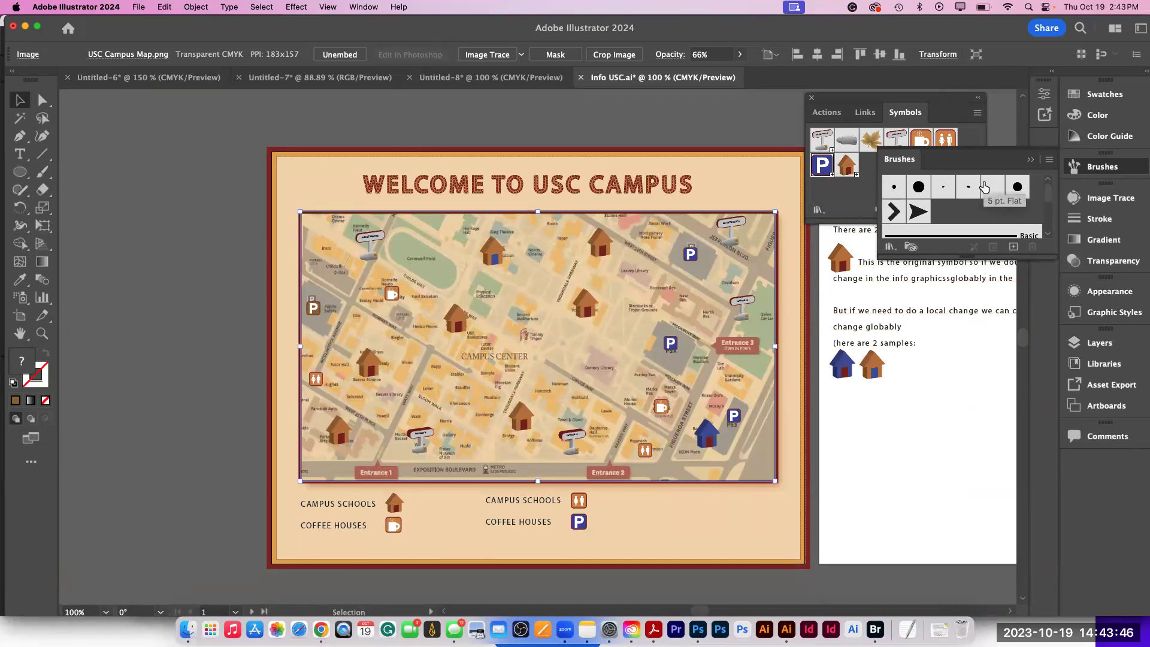
drag(936, 171, 1059, 397)
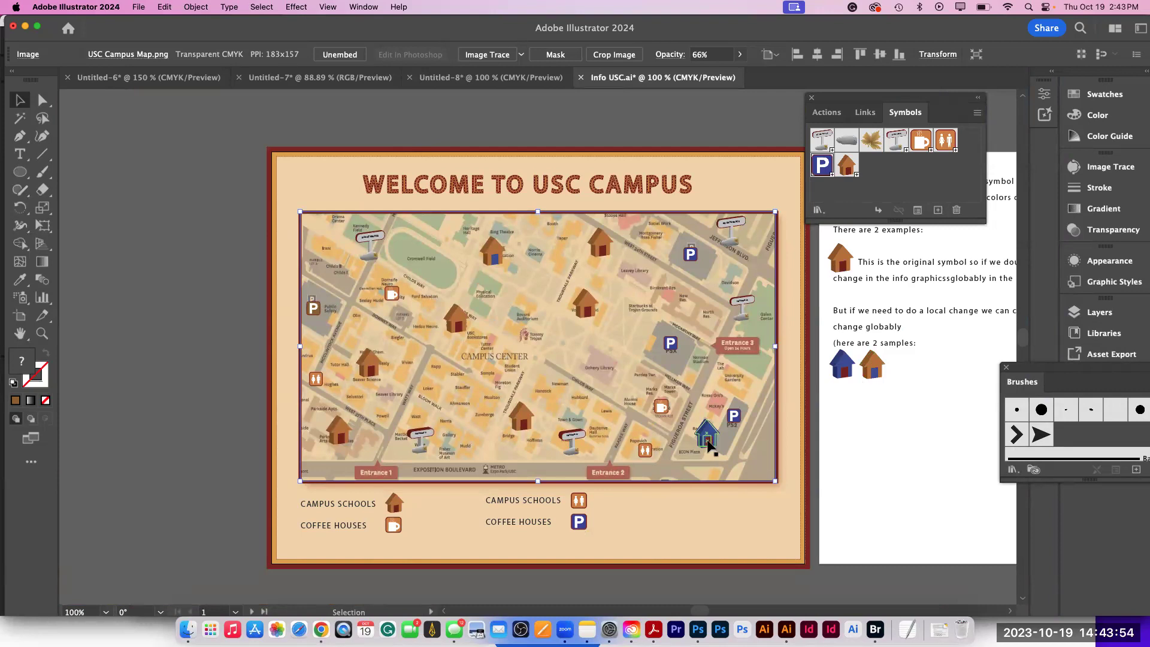
- Pan and zoom across the campus map toward the info text
drag(859, 472, 451, 455)
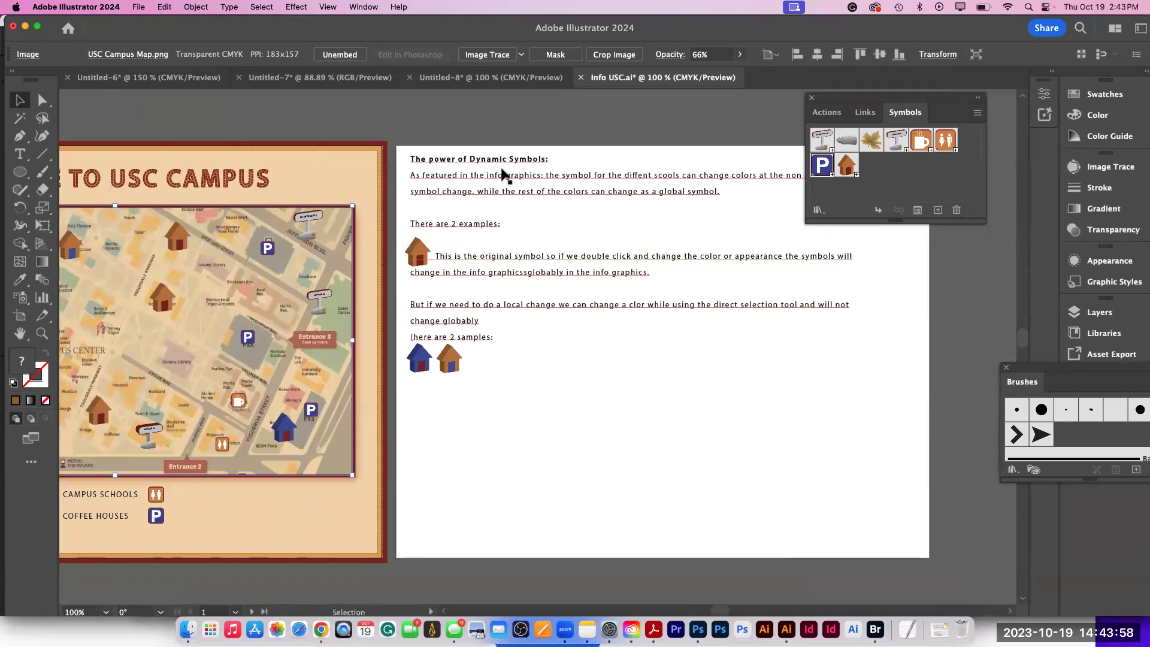
key(a)
key(super+equal)
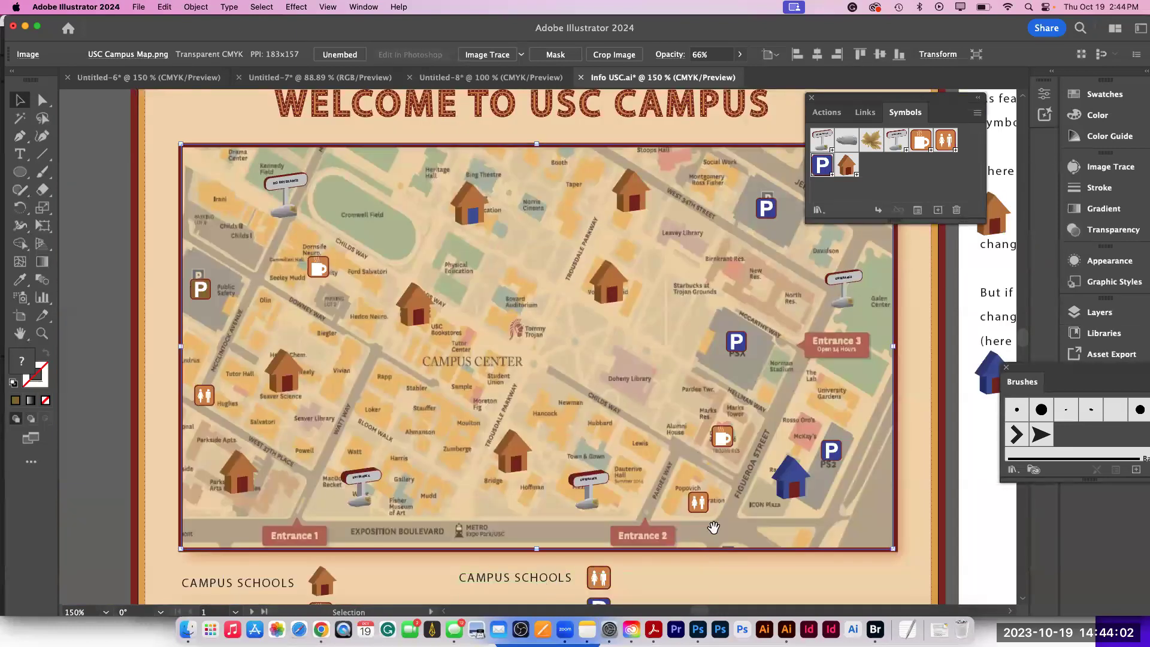
drag(351, 552, 265, 550)
scroll(266, 550, right, 10)
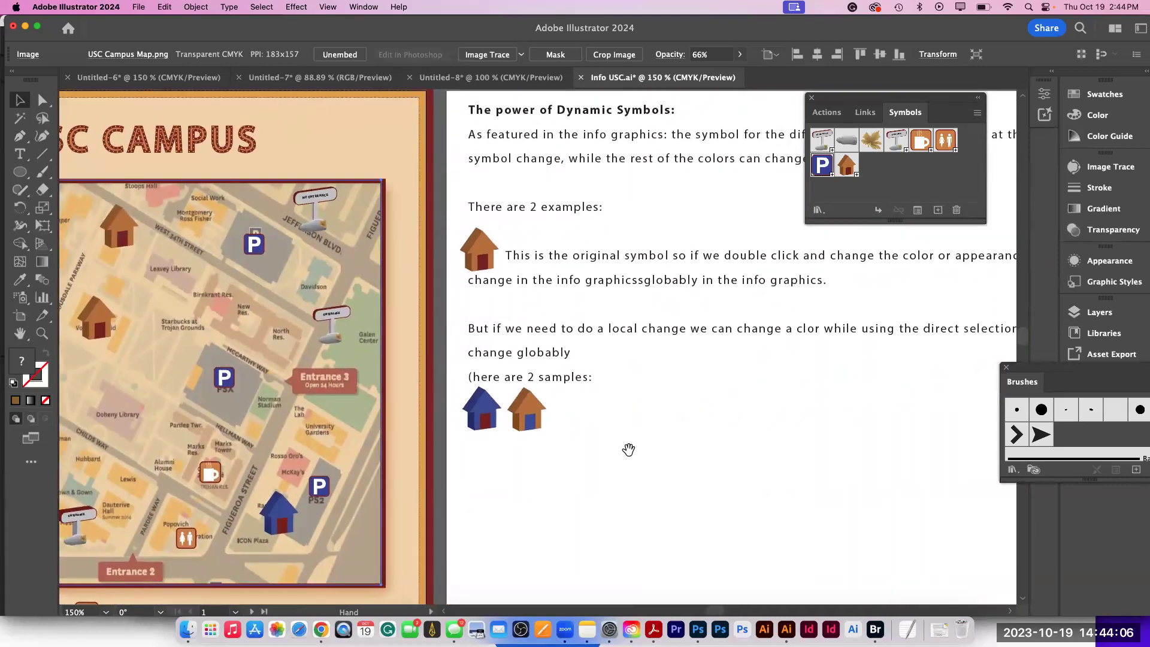
scroll(643, 474, left, 7)
scroll(643, 474, left, 5)
scroll(671, 450, down, 2)
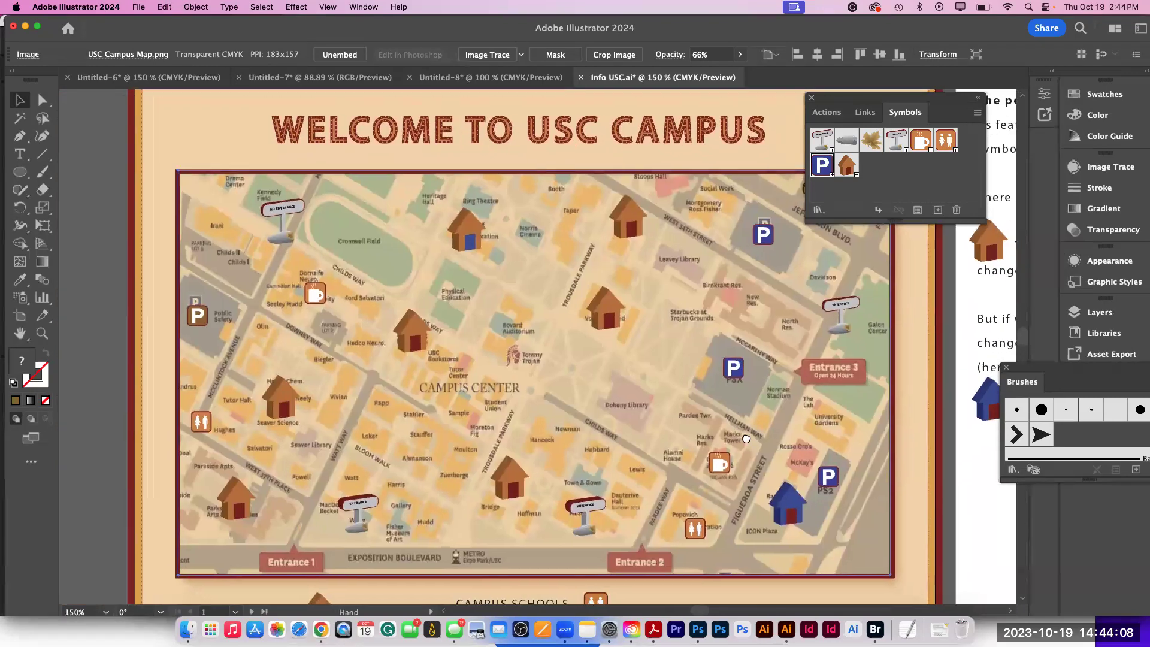
key(space)
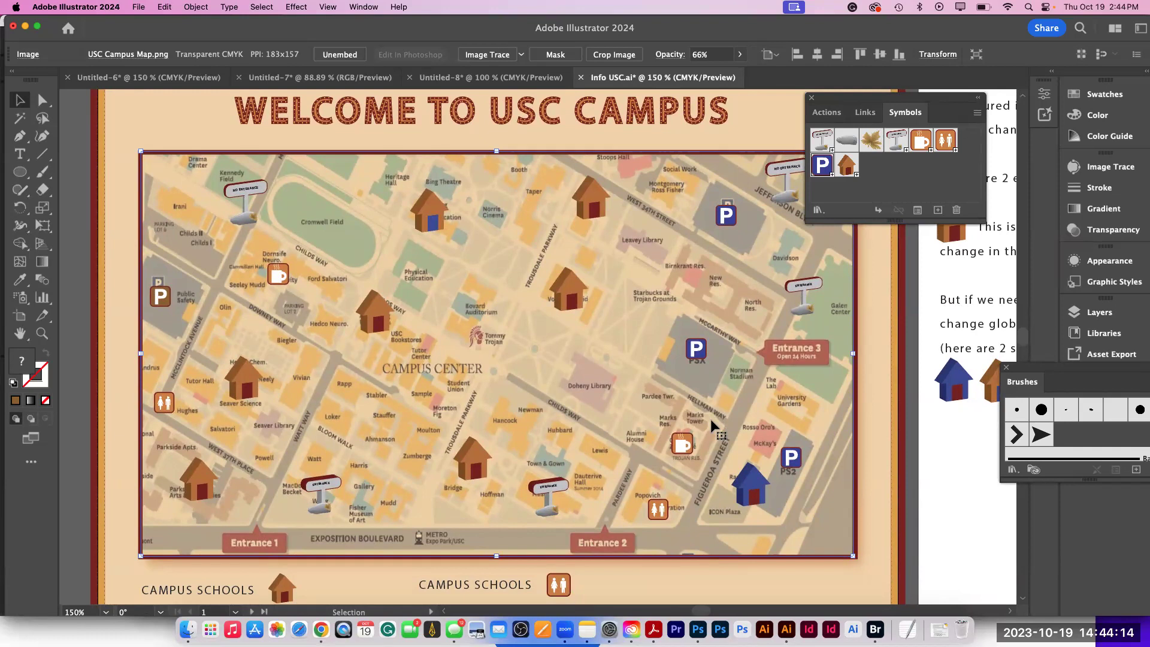
- Place the sign symbol near Kennedy Field and pan to the text block
drag(252, 219, 252, 220)
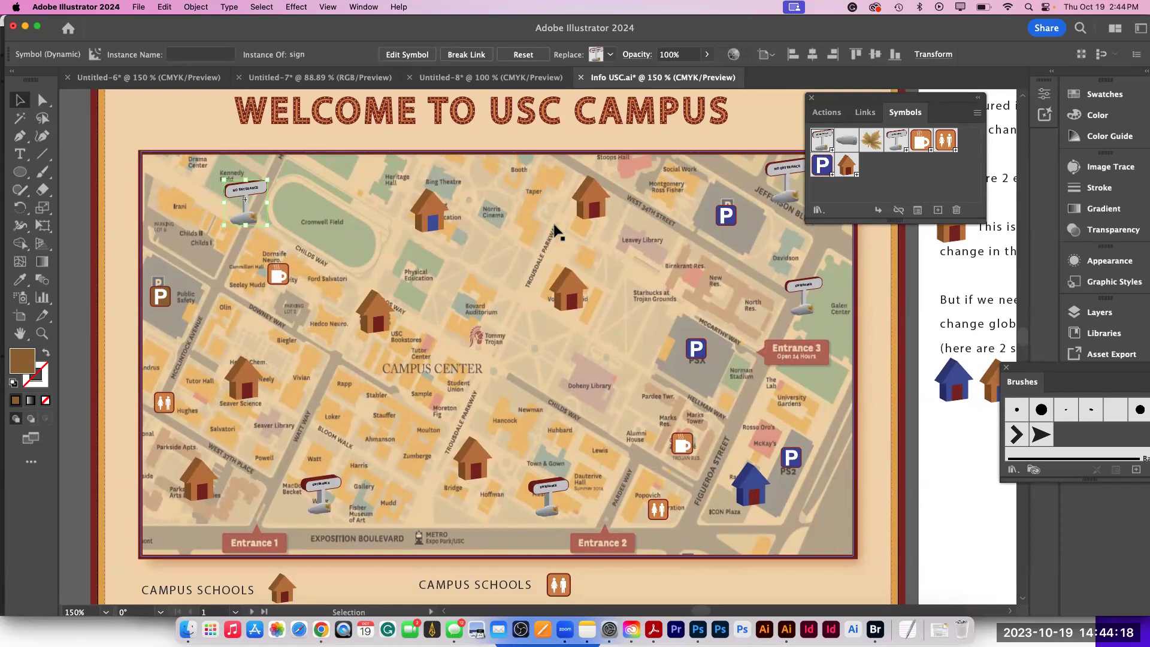
drag(244, 265, 334, 340)
scroll(334, 340, right, 10)
scroll(334, 340, down, 3)
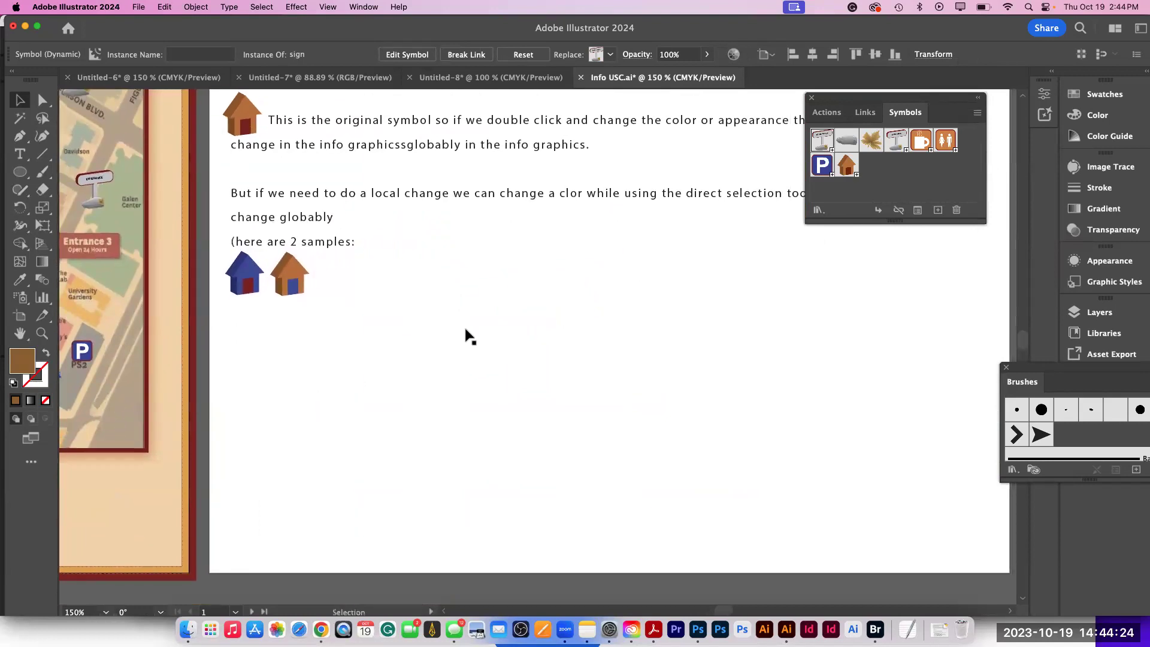
- Draw a brown square and a three-point star triangle above it
click(21, 172)
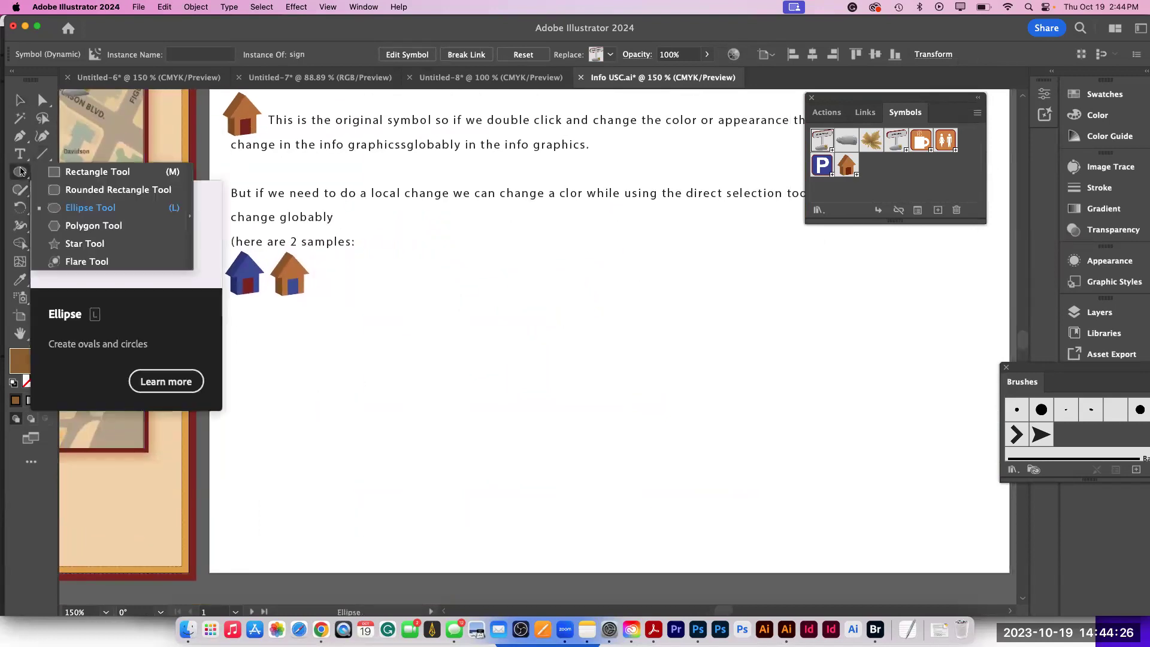
click(90, 172)
mouse_move(617, 347)
mouse_down()
mouse_move(667, 379)
mouse_move(675, 426)
mouse_move(686, 413)
mouse_up()
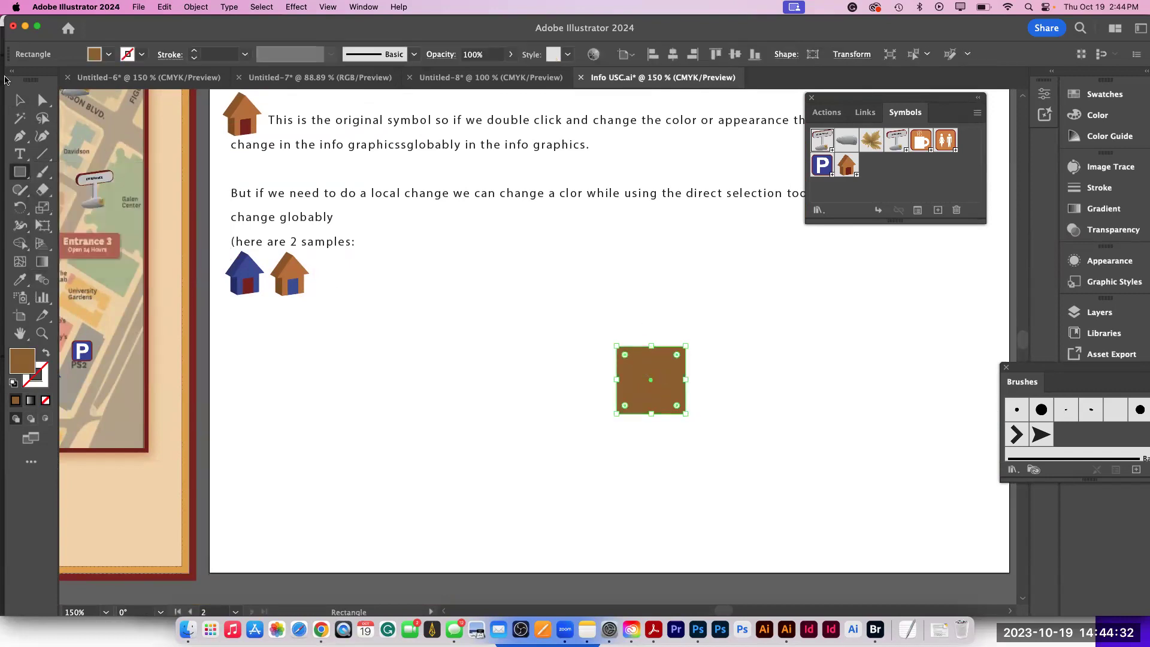
click(20, 172)
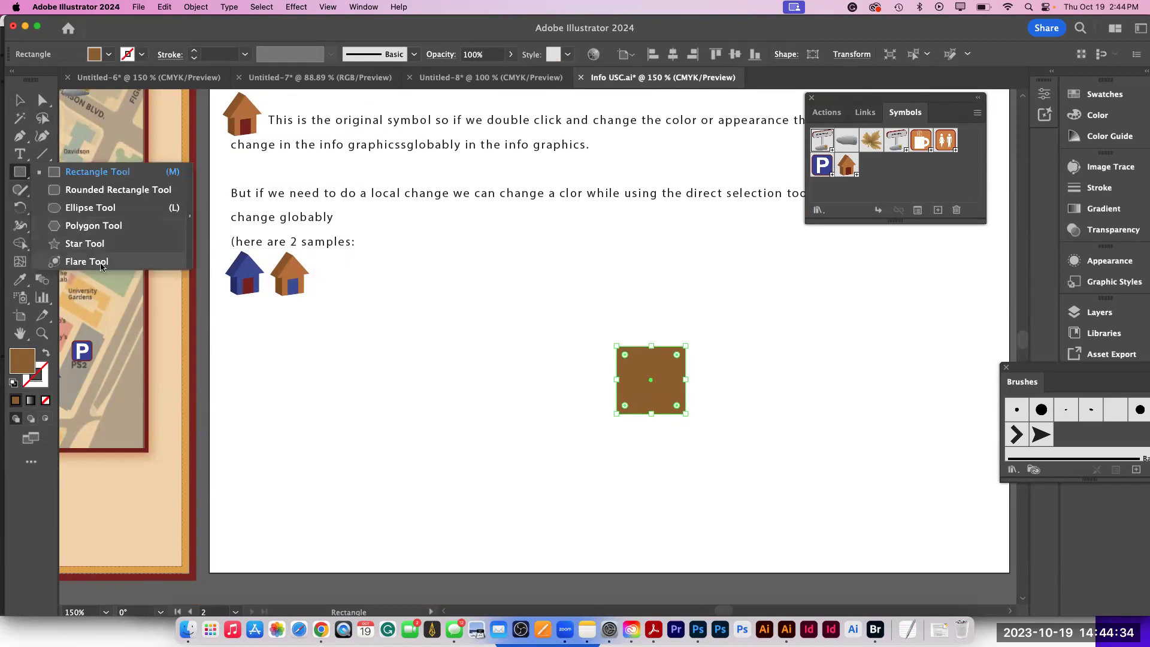
click(84, 243)
mouse_move(585, 305)
mouse_down()
mouse_move(612, 333)
mouse_move(655, 334)
mouse_move(617, 309)
mouse_move(648, 304)
mouse_up()
key(Down)
key(Down)
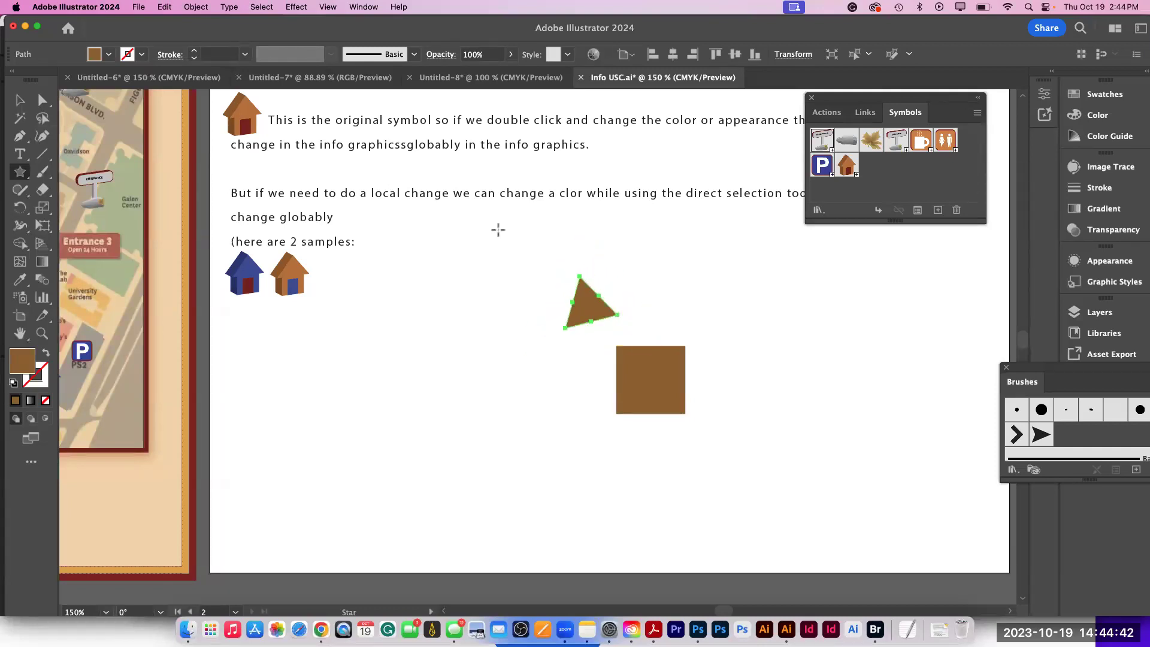
key(cmd+z)
drag(516, 295, 570, 320)
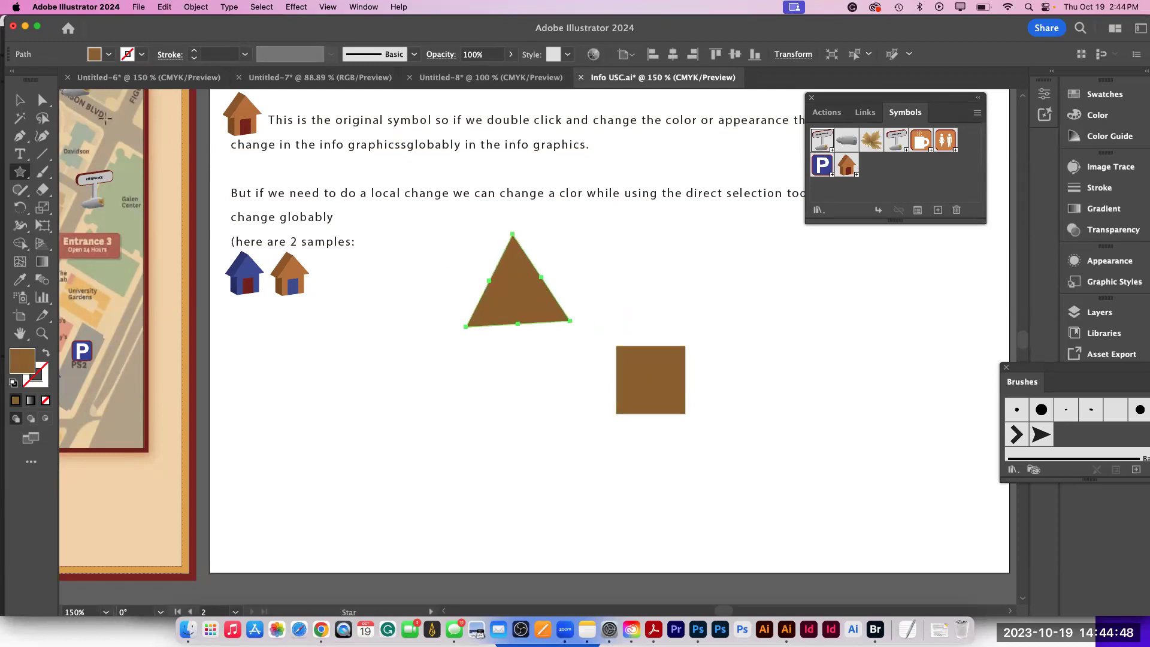
- Stand the triangle on the square as a roof and unite both with Shape Builder
click(20, 100)
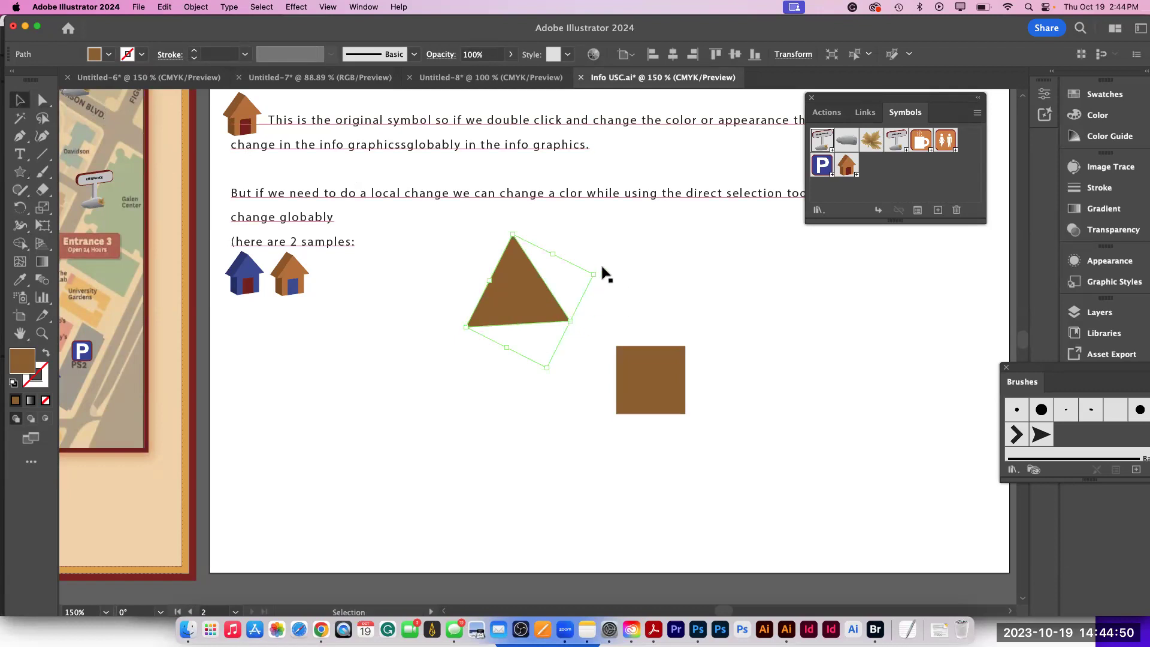
drag(597, 270, 595, 274)
drag(526, 290, 659, 326)
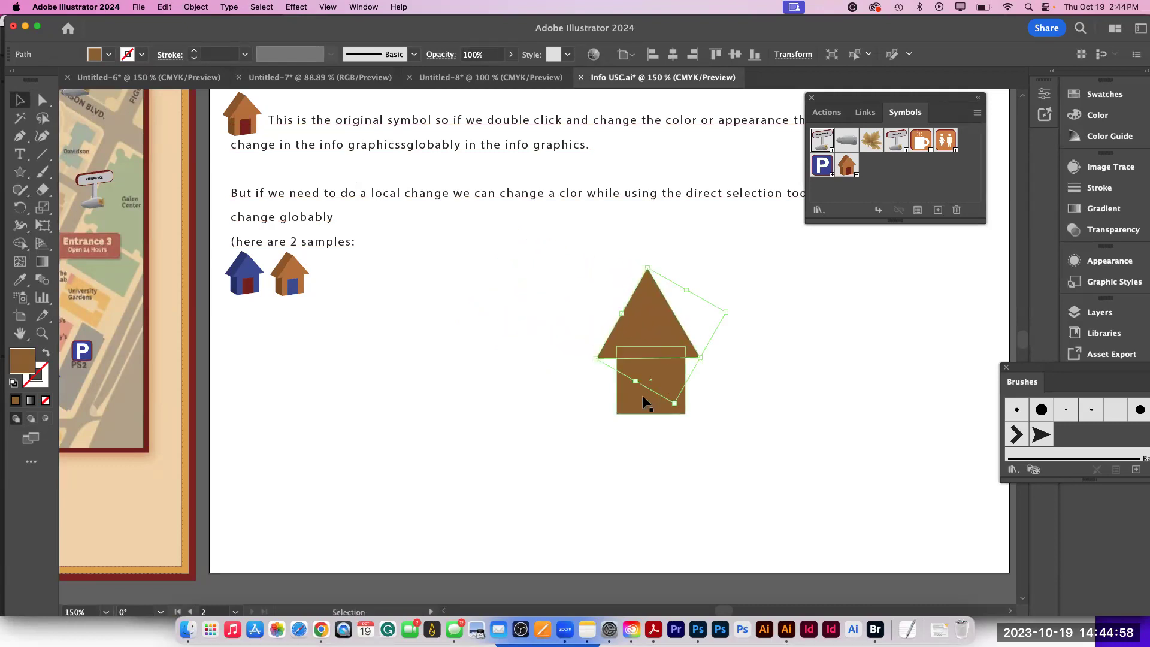
shift+click(635, 404)
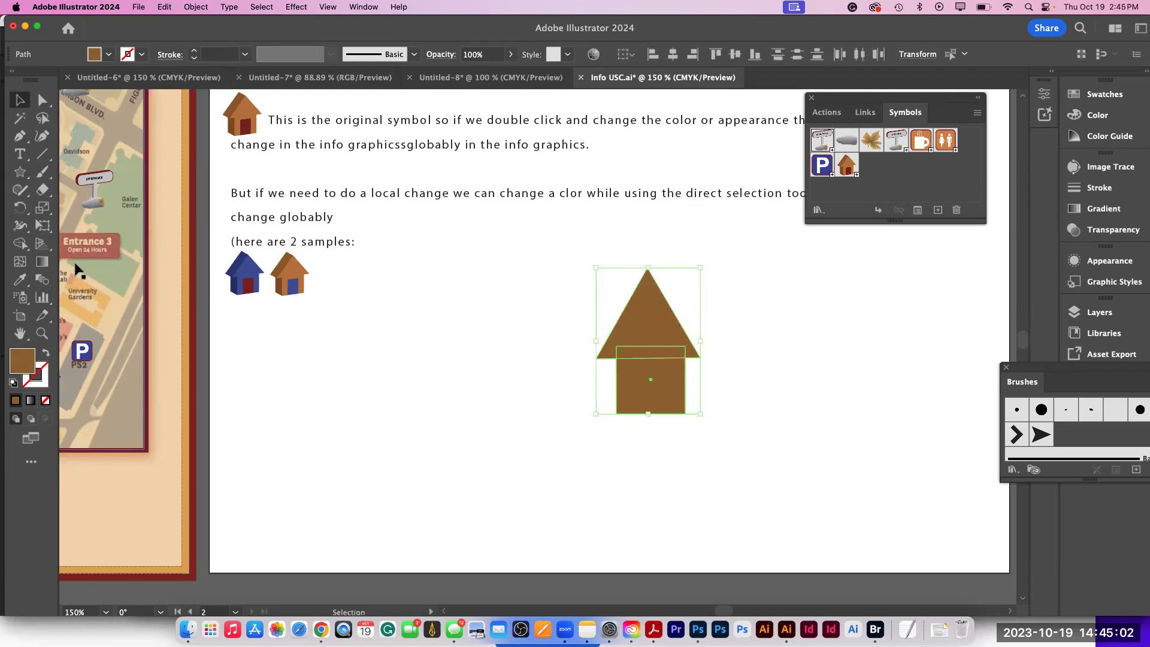
click(24, 247)
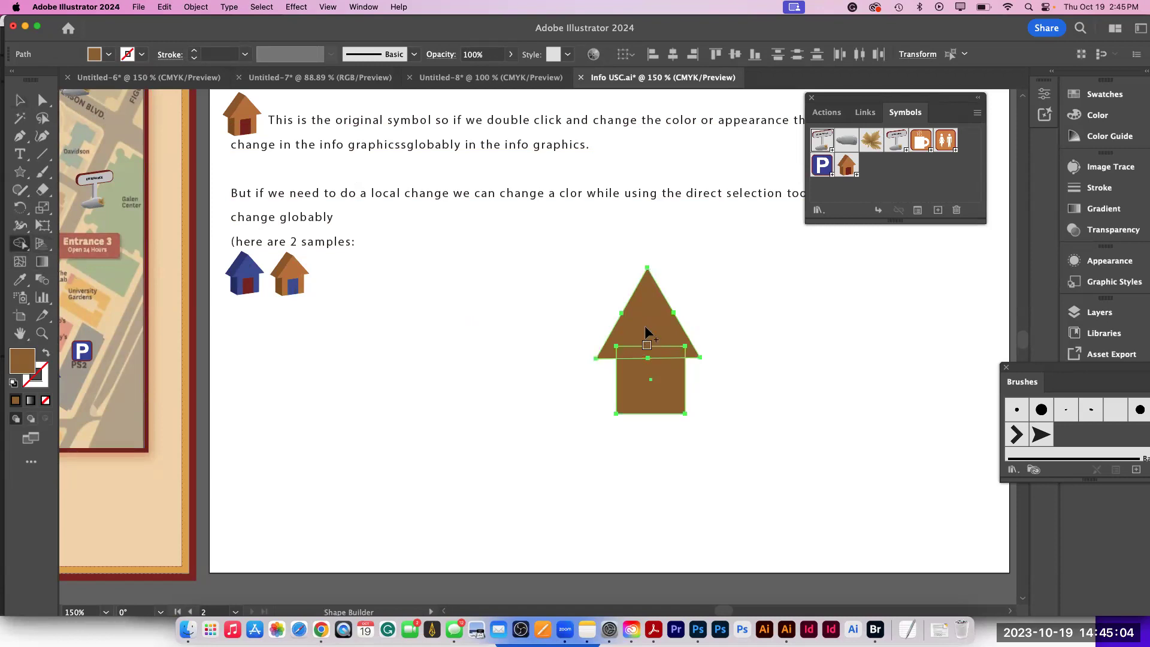
drag(647, 333, 649, 400)
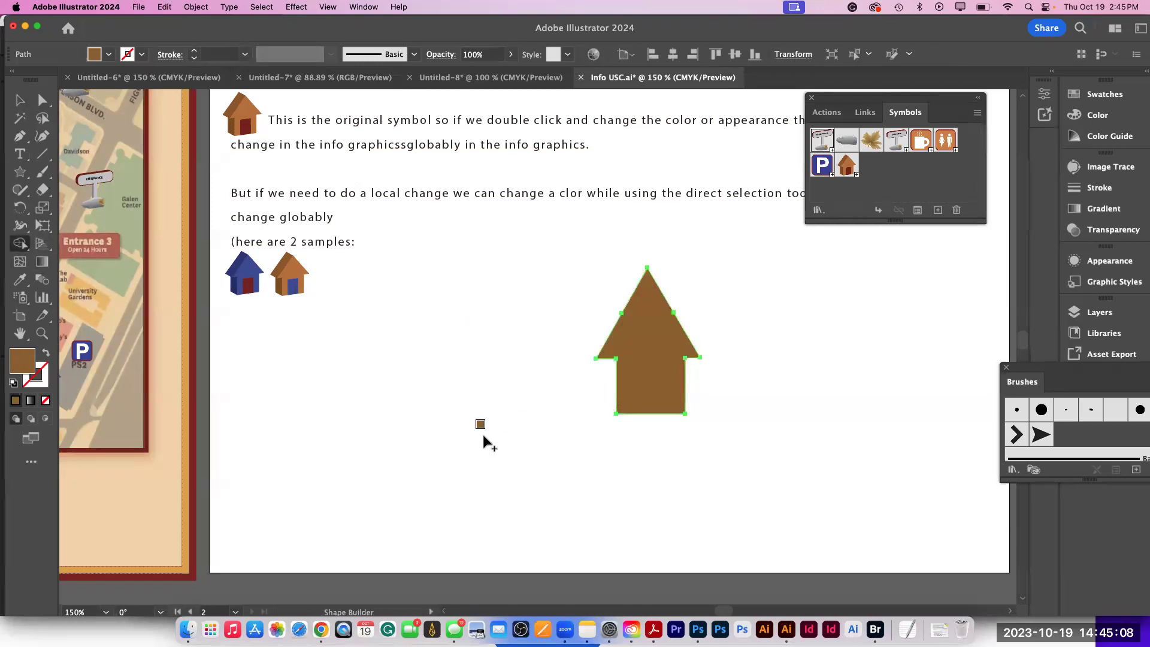
- Apply Extrude & Bevel (Classic) to the house at Off-Axis Front, 50 pt depth
click(296, 7)
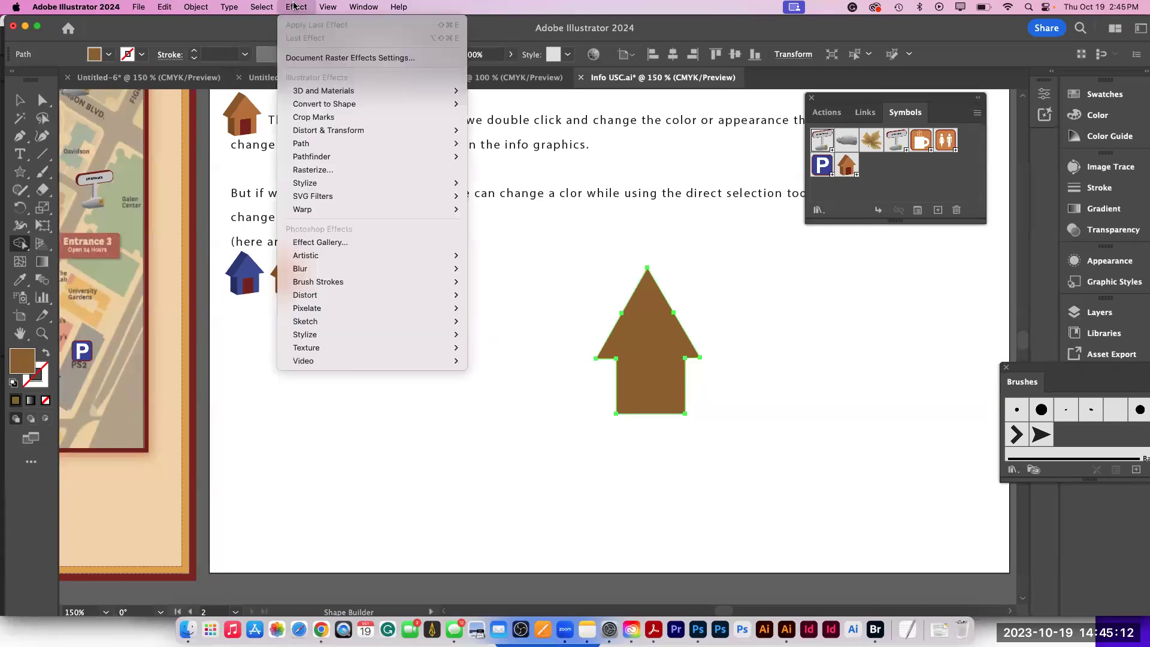
mouse_move(318, 94)
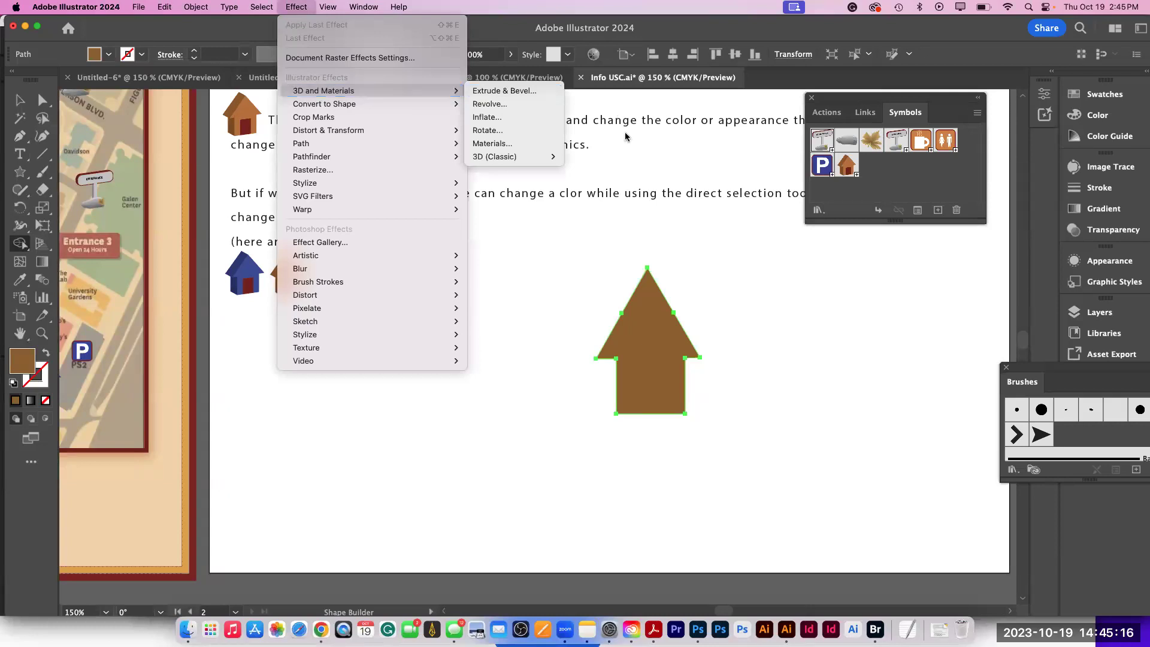
mouse_move(525, 156)
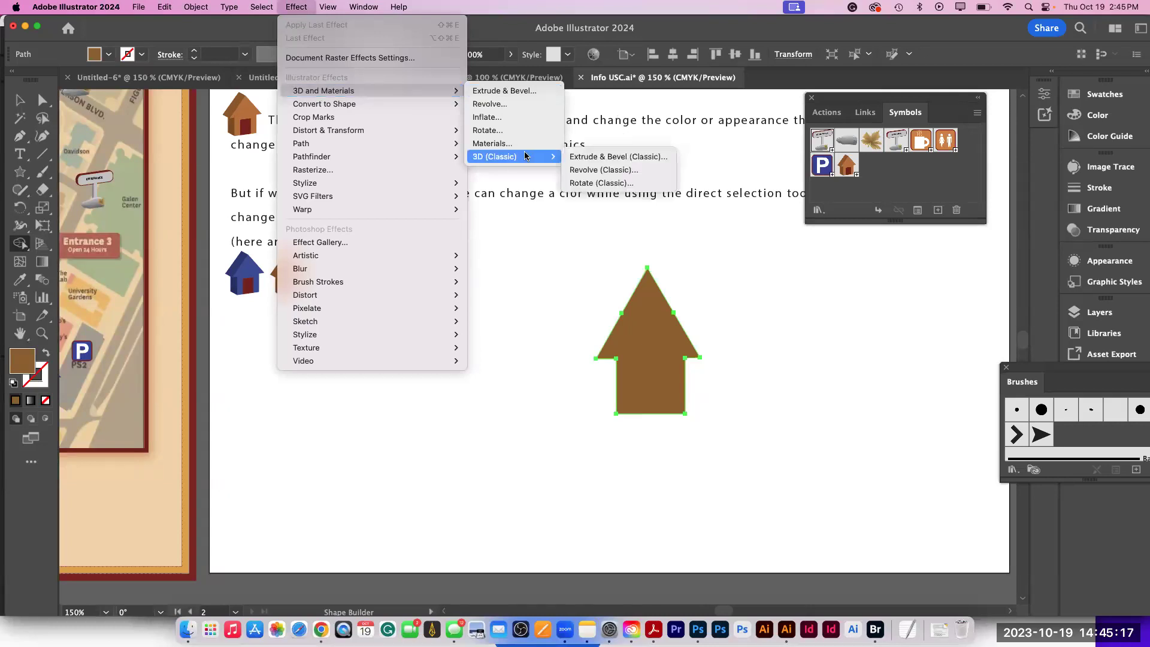
click(631, 157)
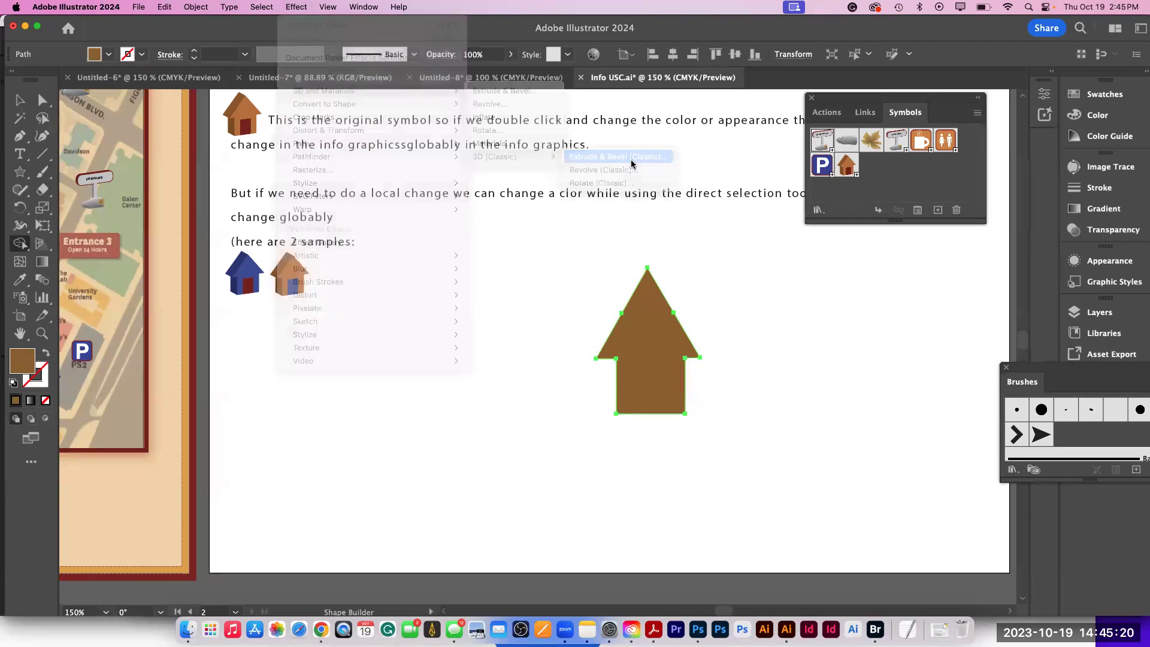
drag(506, 194, 872, 168)
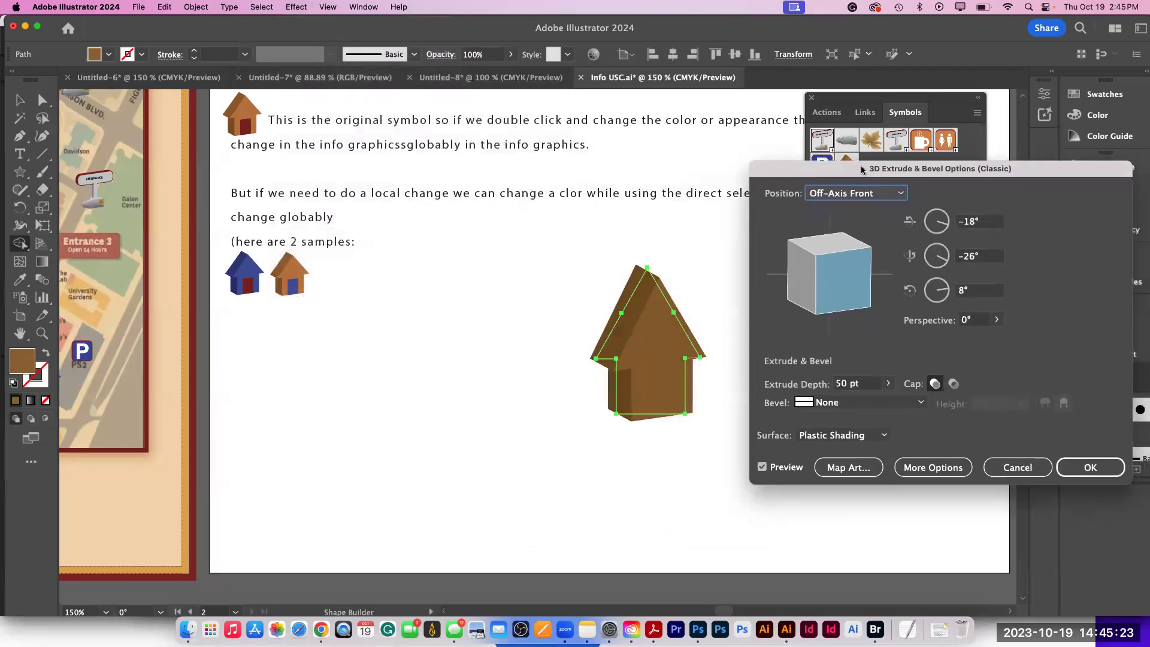
click(1089, 467)
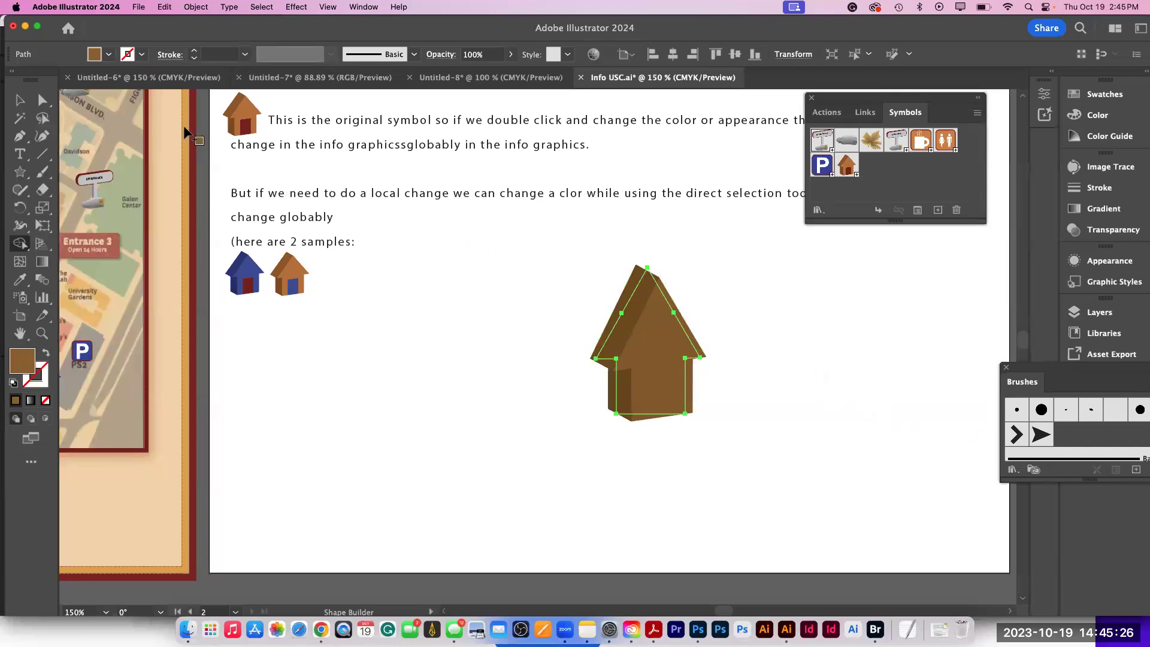
click(19, 101)
- Create a Graphic-type symbol named 'new house' from the 3D house
click(384, 411)
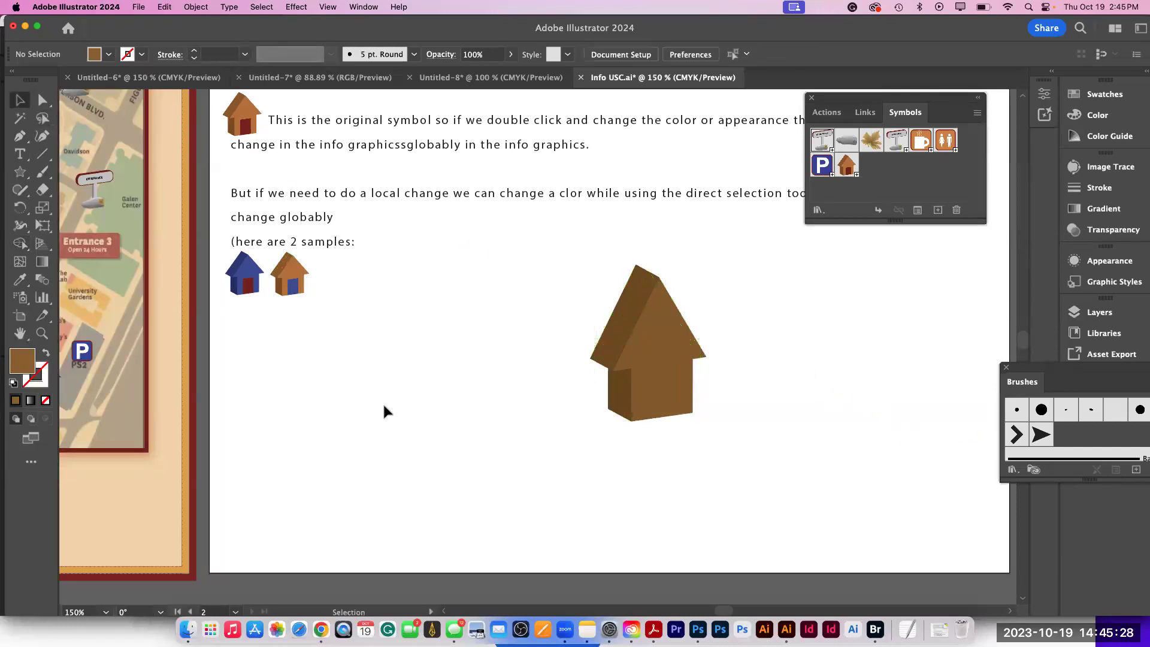
click(655, 390)
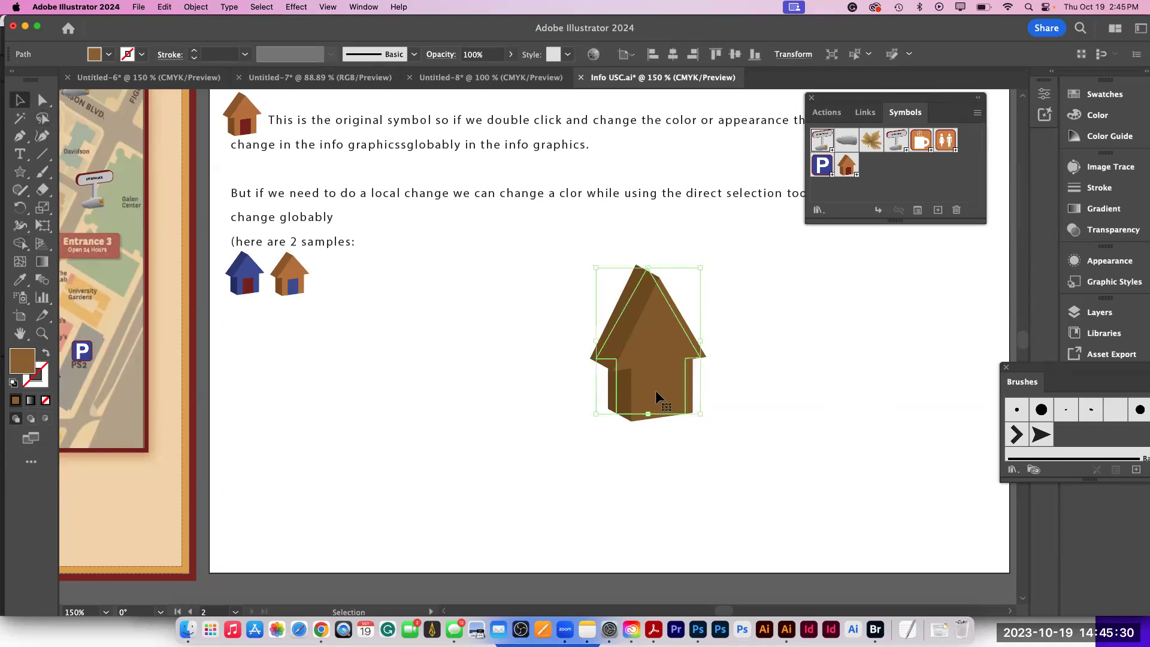
click(977, 113)
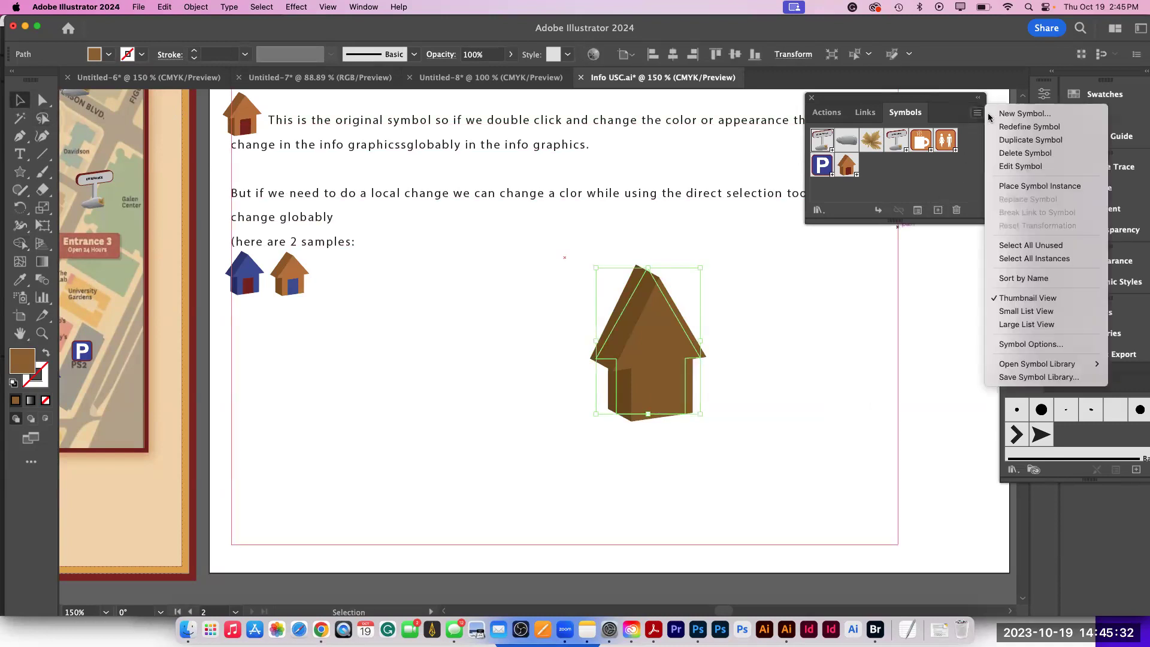
click(1004, 114)
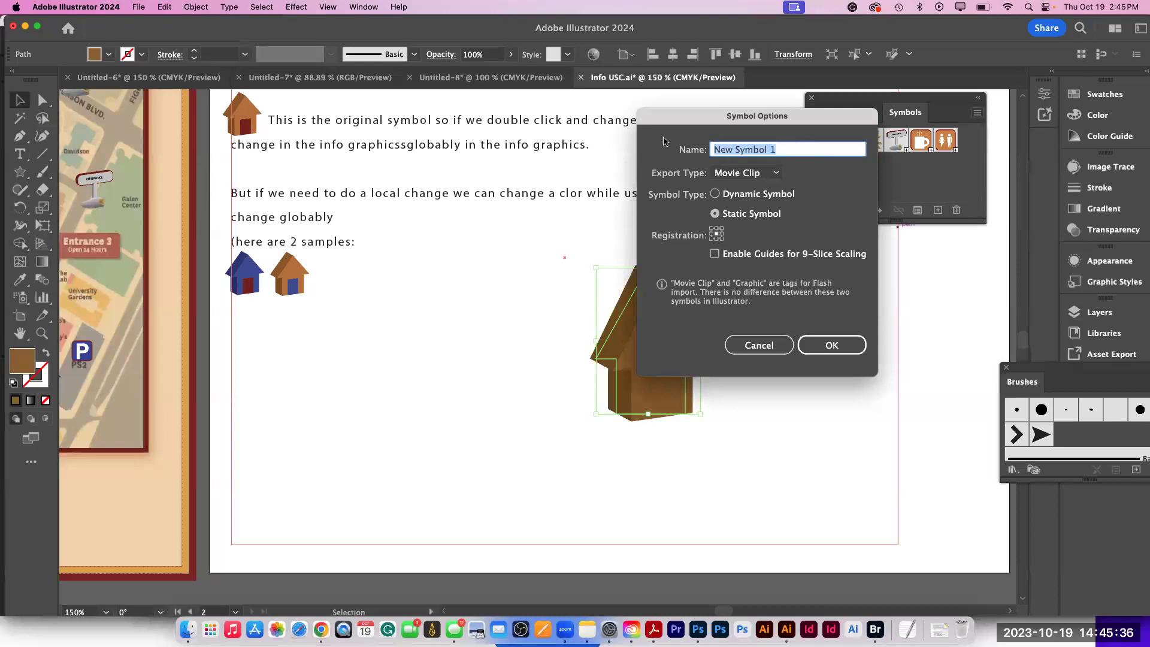
text(new house)
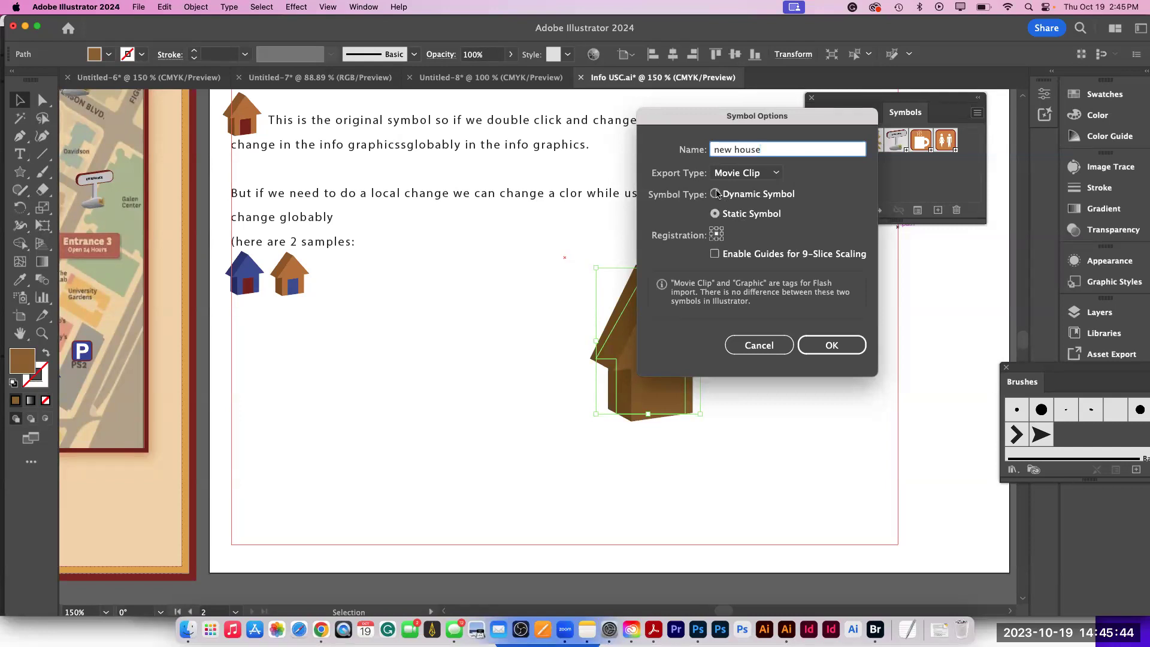
click(768, 174)
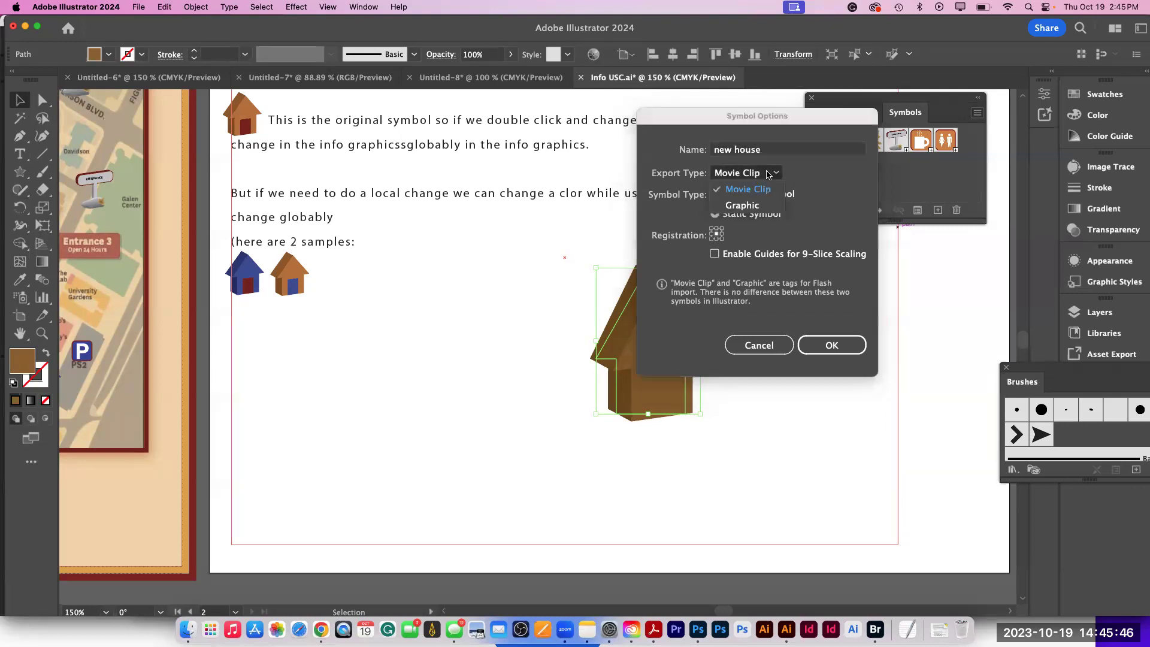
click(756, 207)
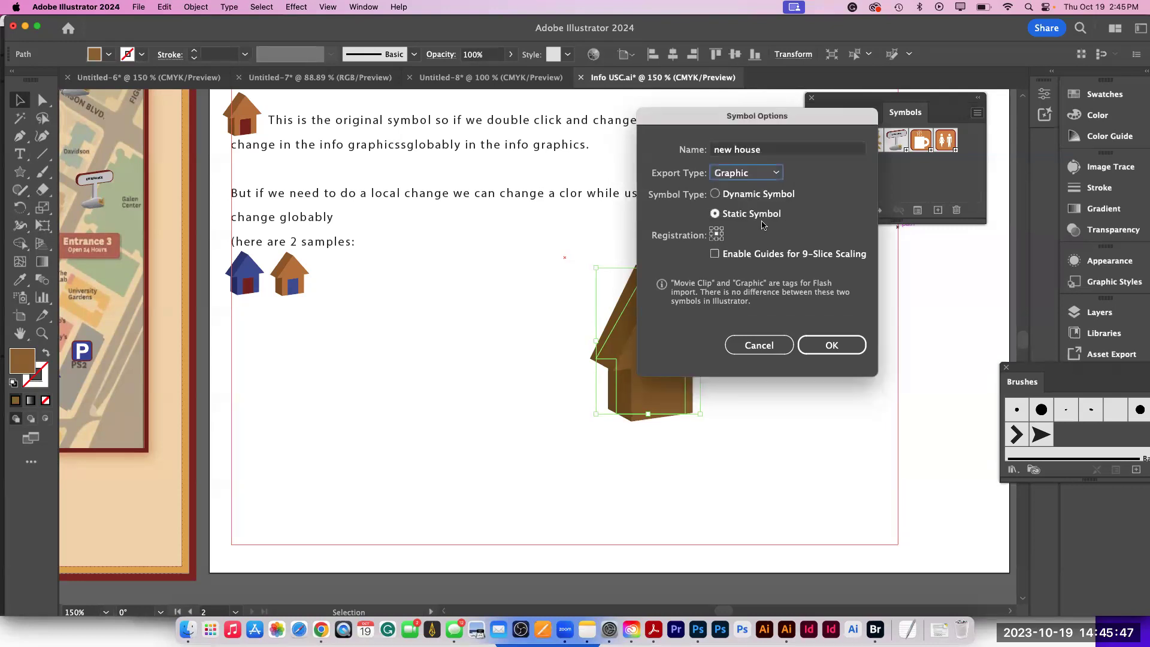
click(825, 352)
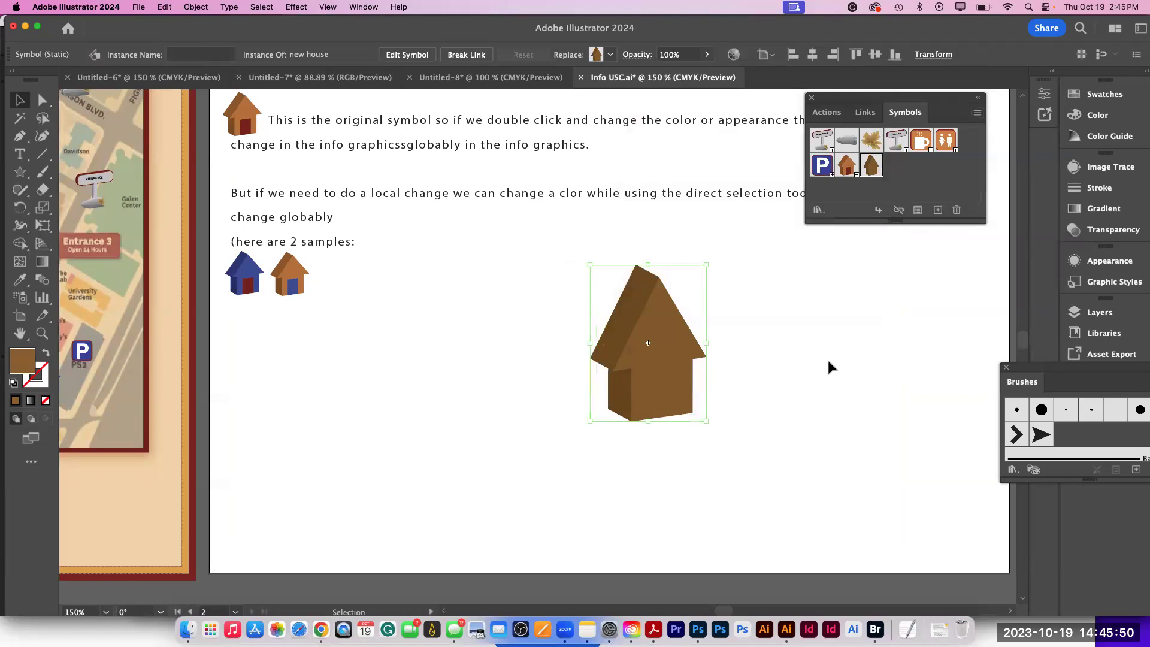
- Option-drag the new house instance to make copies
click(828, 361)
click(669, 364)
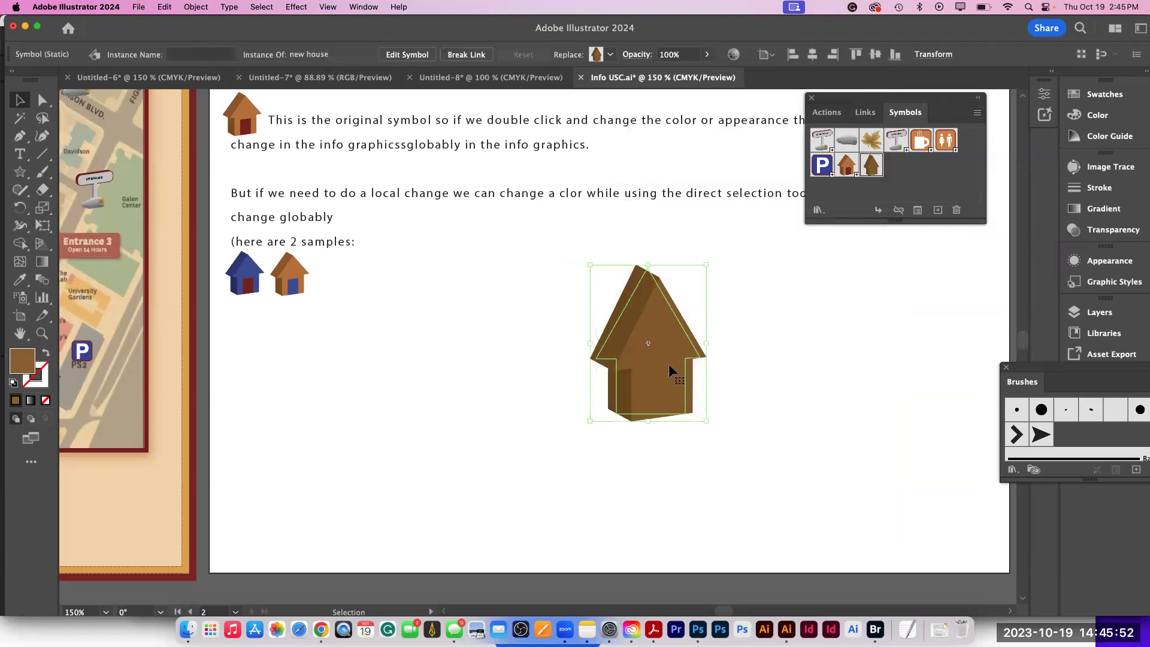
alt+drag(669, 365, 550, 347)
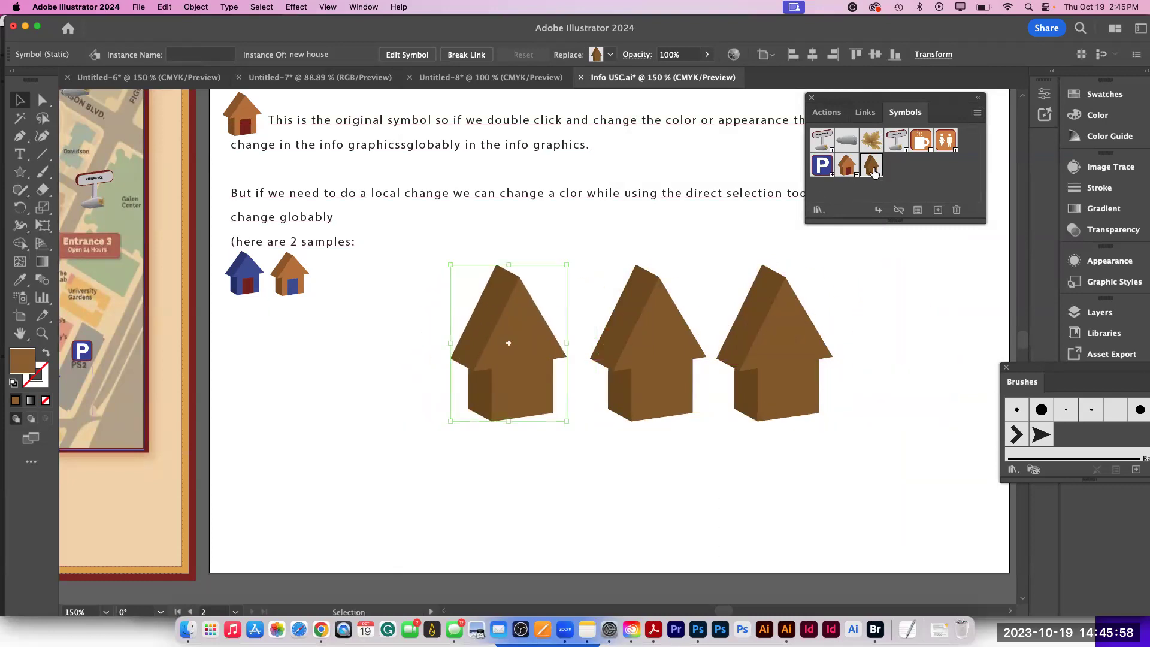
- Give the new house symbol a thicker dark-red outline and exit symbol editing
double_click(551, 349)
click(545, 360)
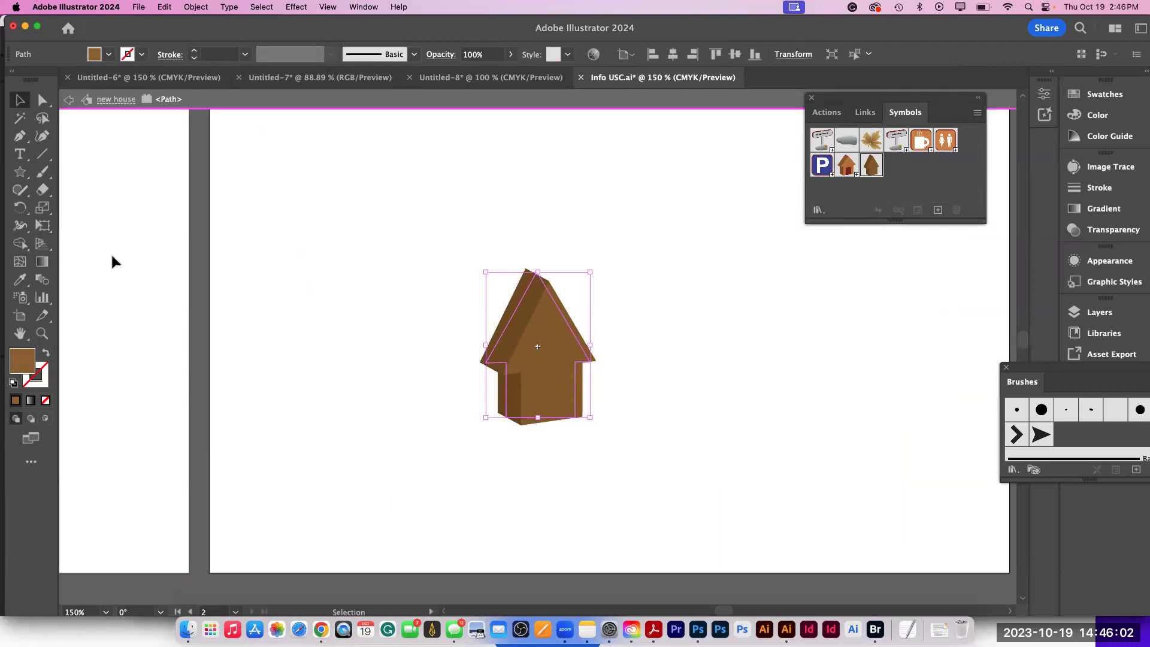
click(195, 52)
click(194, 52)
click(195, 52)
double_click(366, 174)
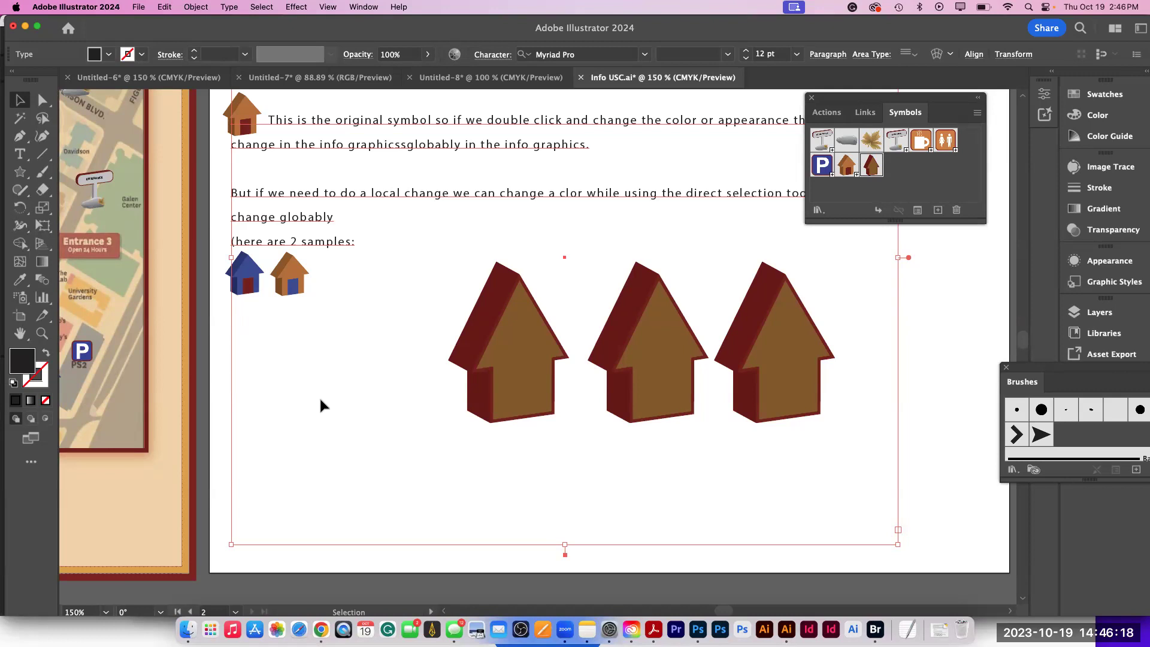
scroll(341, 383, up, 2)
click(936, 360)
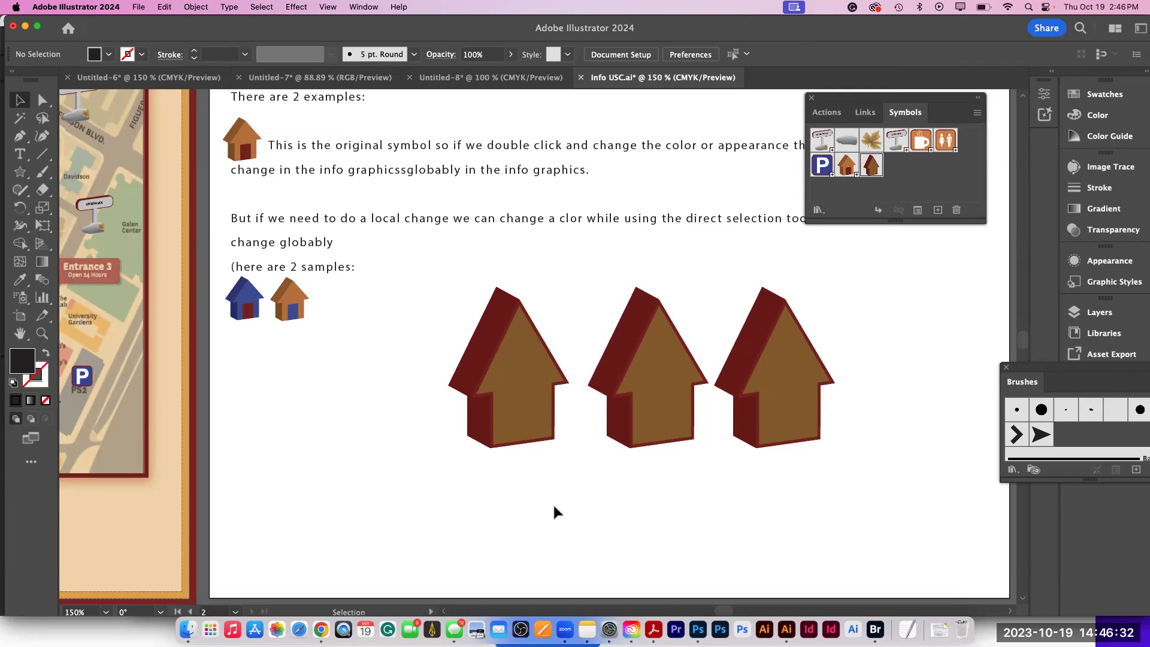
- Open Icons fro a map.ai from Creating Symbols > Sample icons, allowing Documents access
click(190, 629)
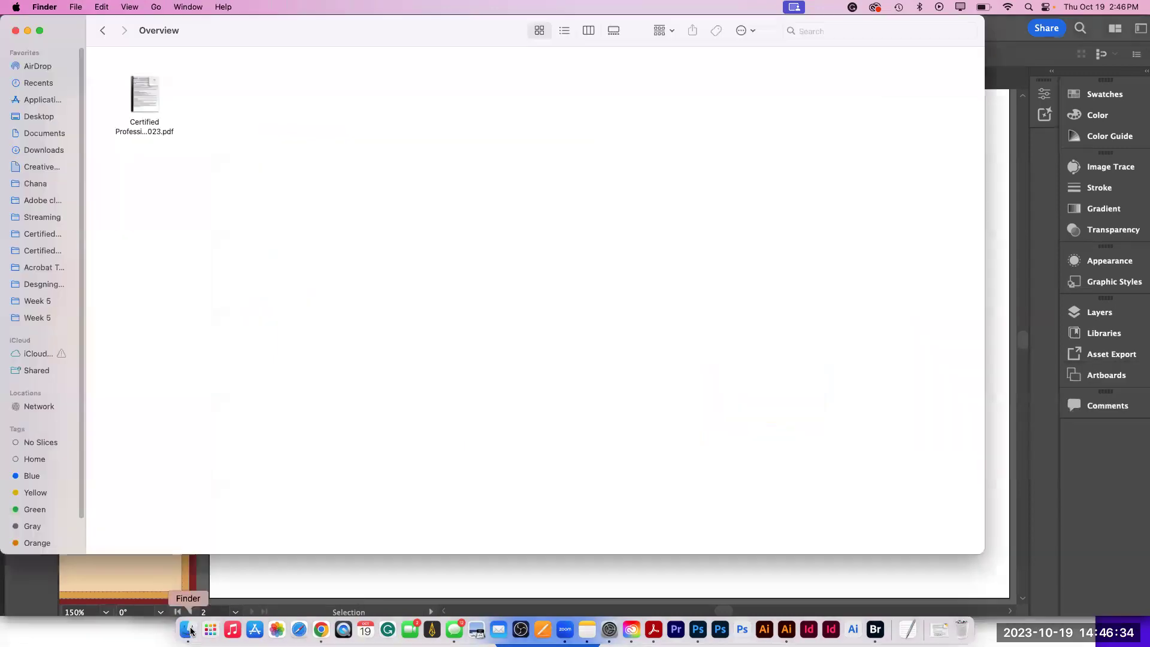
click(53, 285)
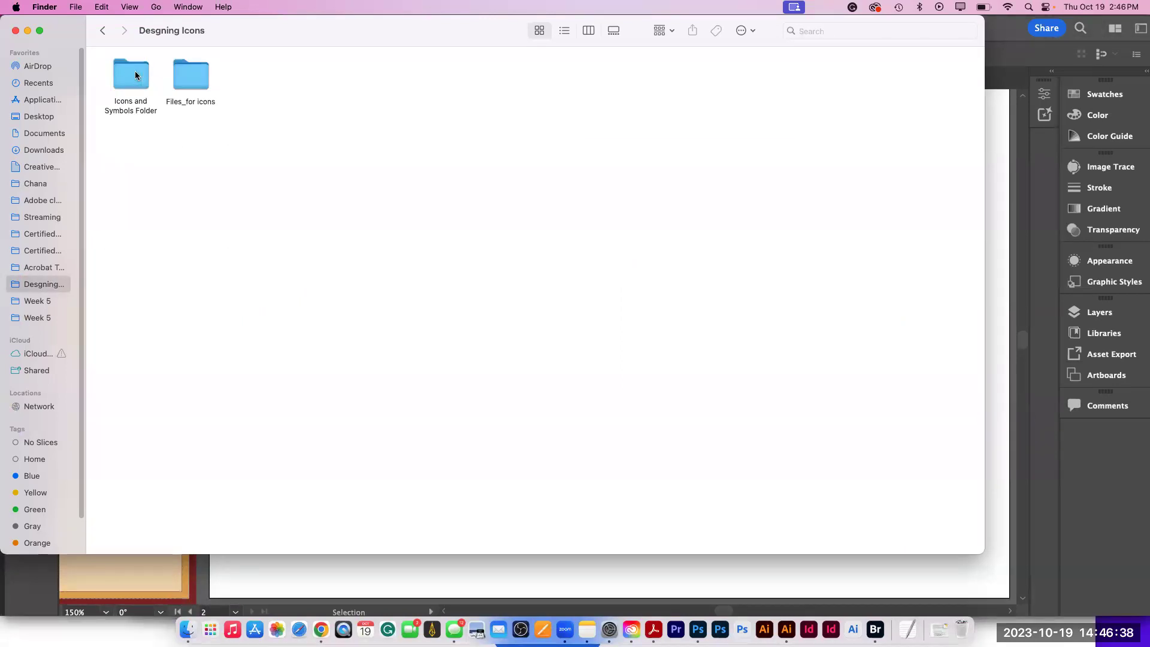
double_click(188, 77)
double_click(121, 75)
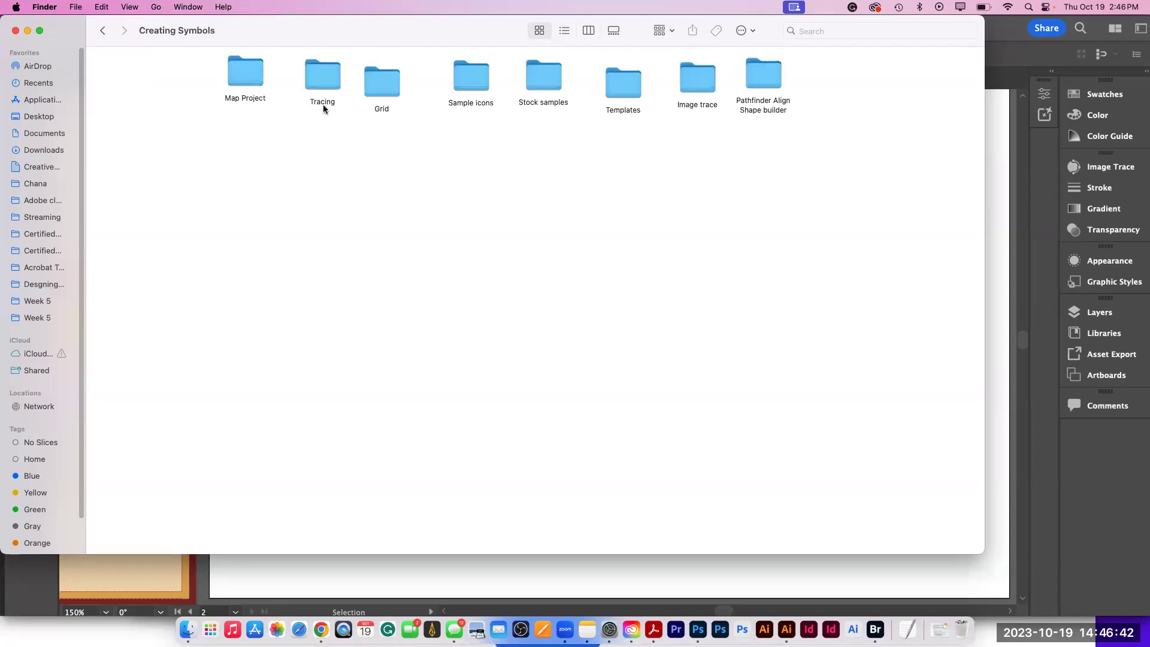
double_click(622, 90)
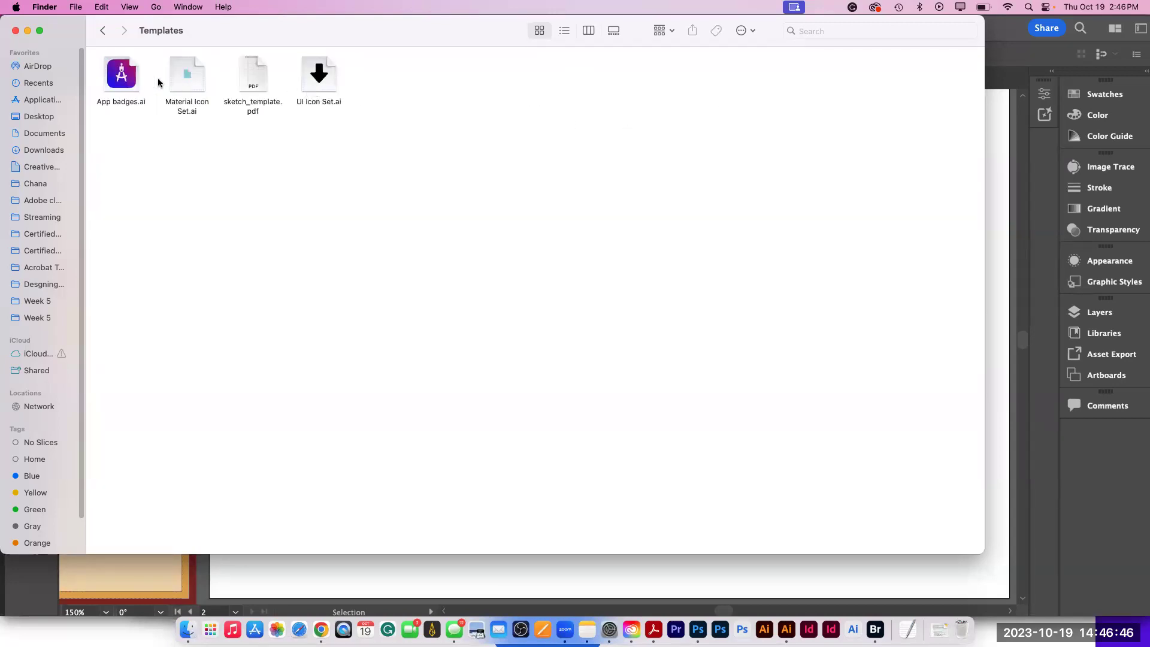
click(102, 31)
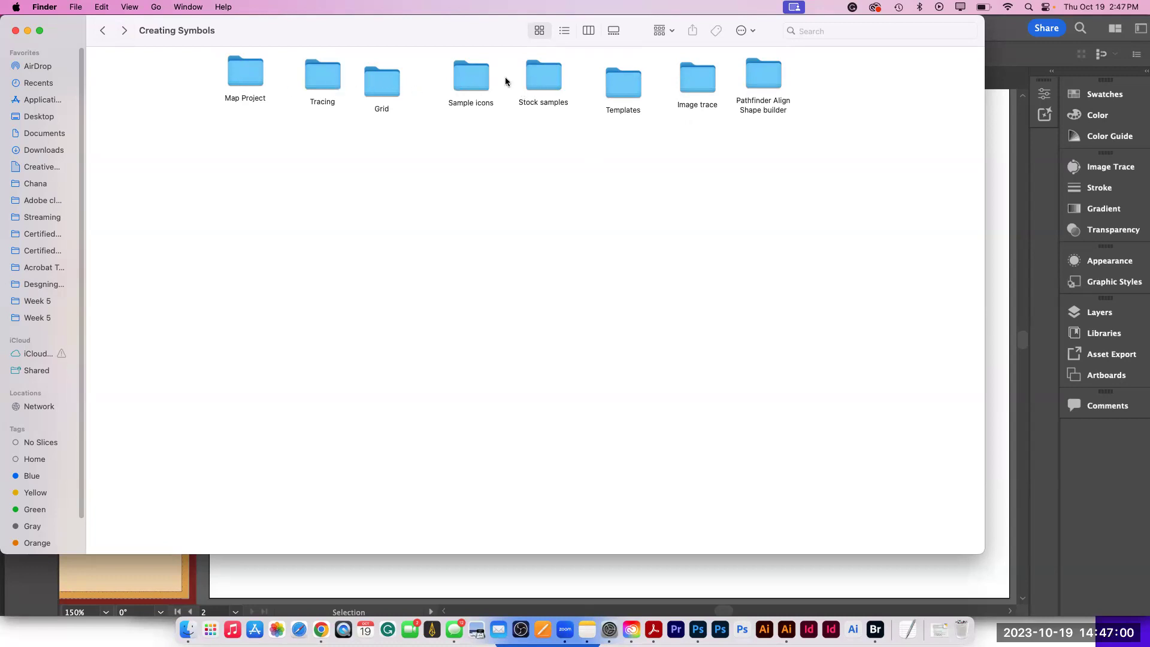
double_click(477, 81)
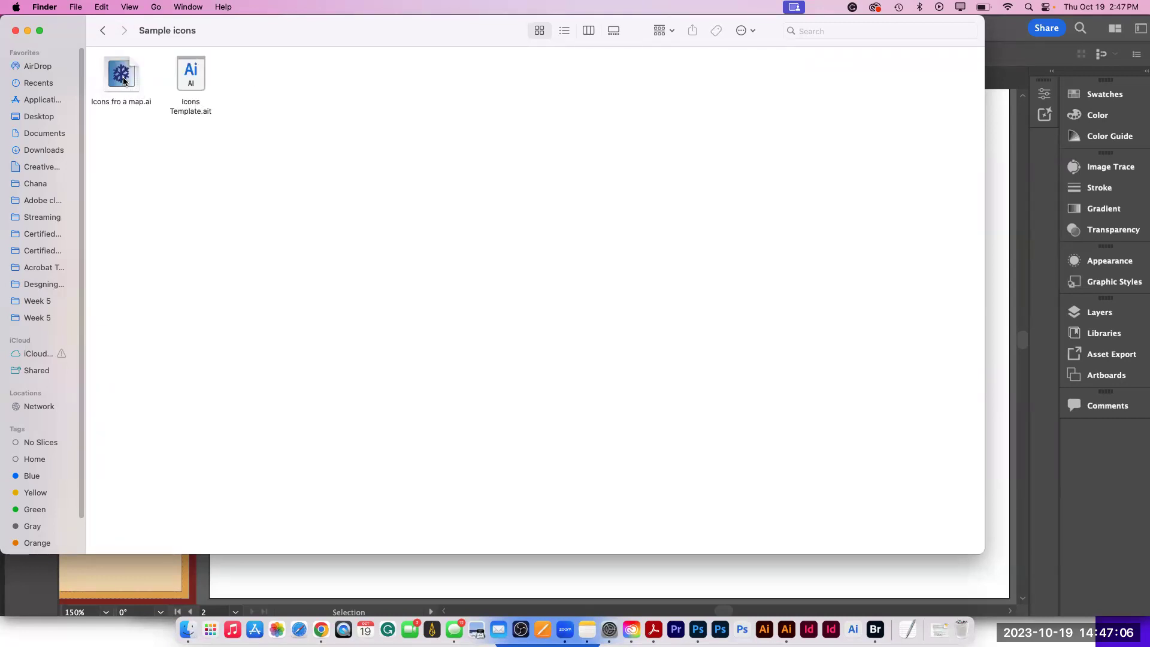
click(123, 81)
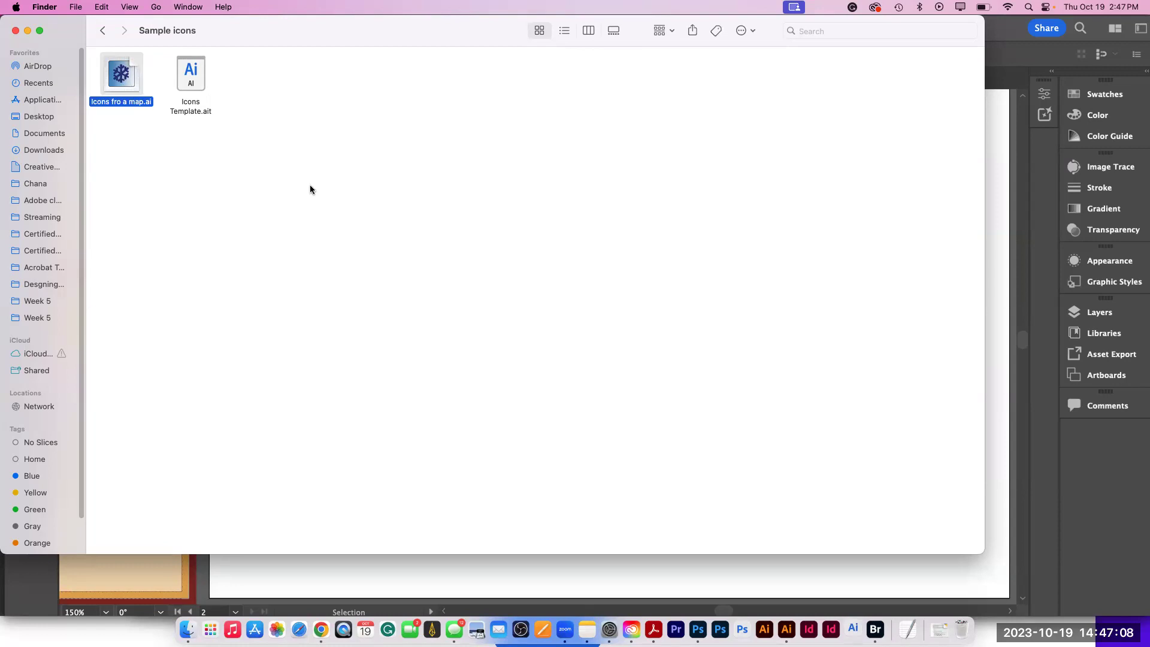
double_click(143, 95)
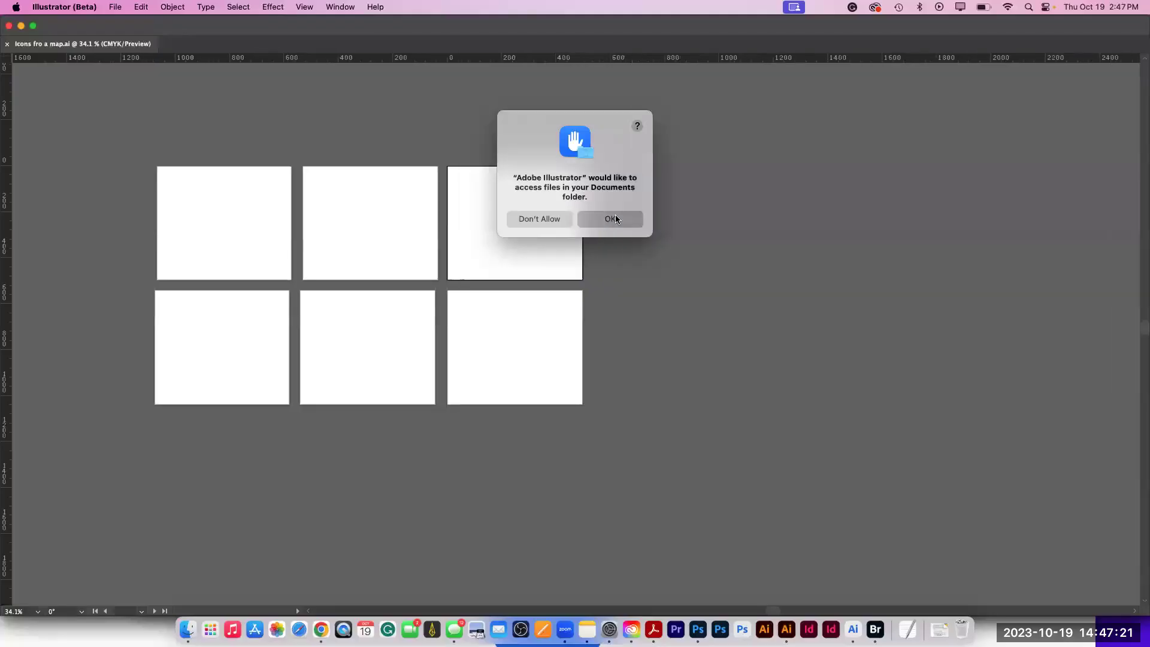
click(593, 220)
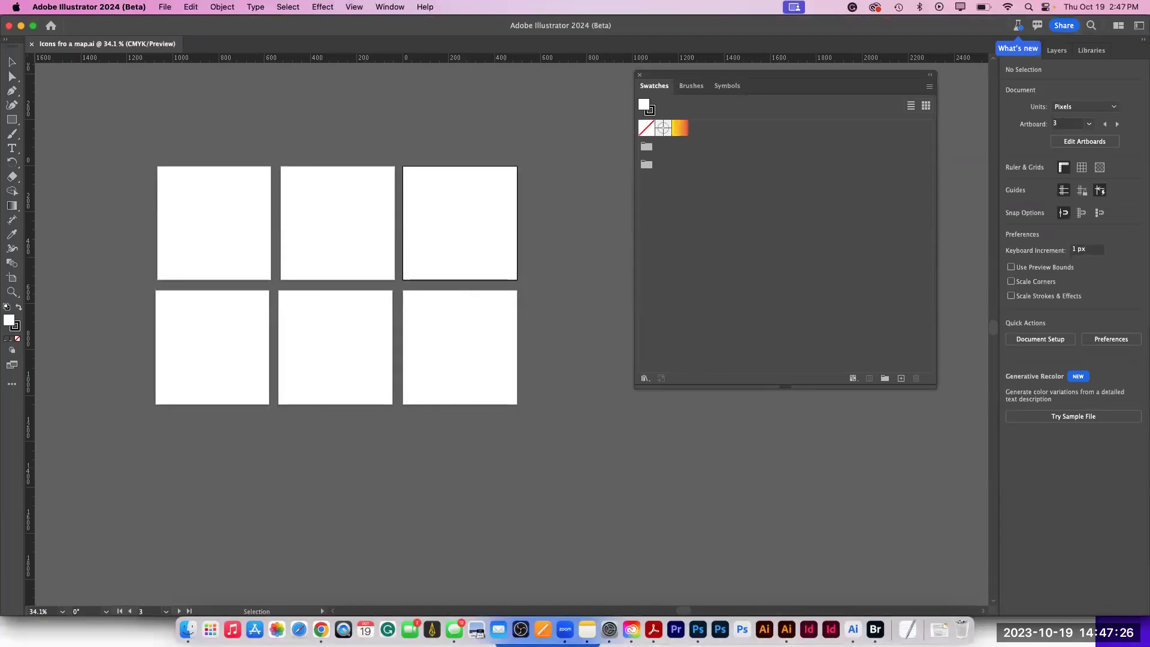
- Open Icons_Final.ai from the Tracing folder in Illustrator
click(187, 629)
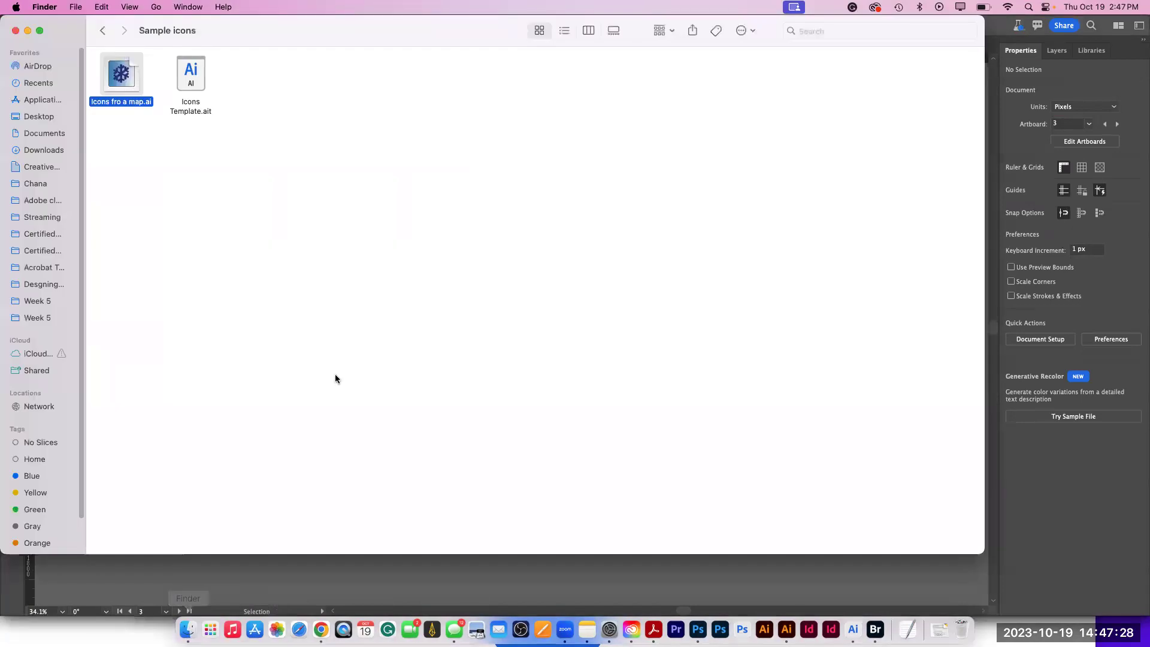
click(102, 31)
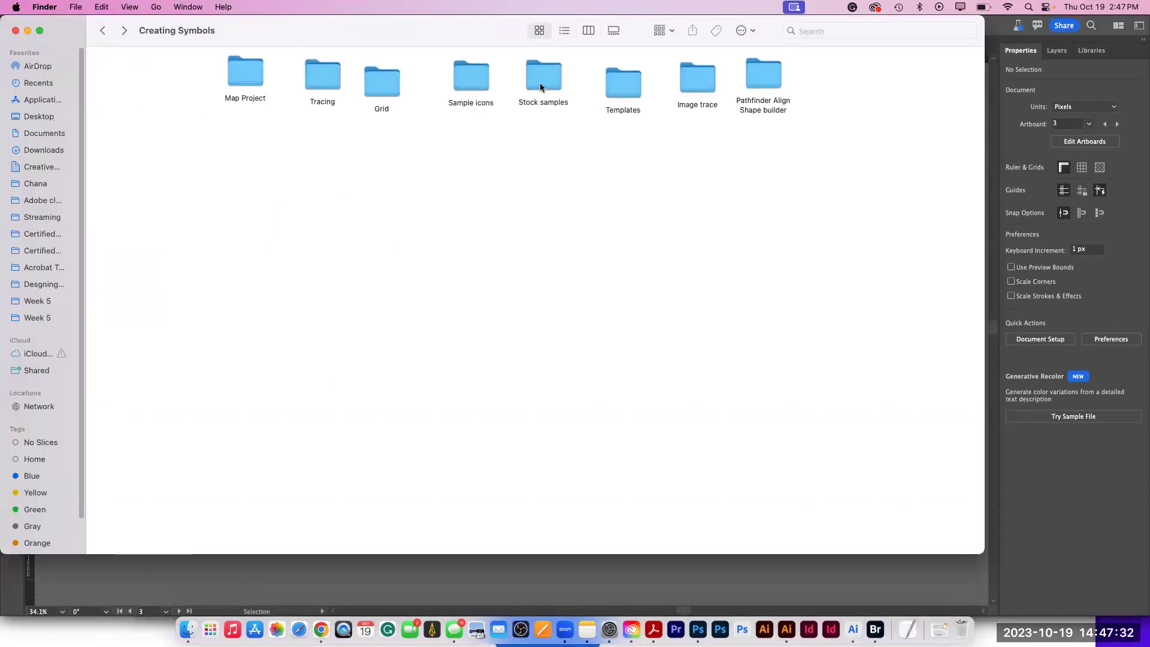
double_click(628, 90)
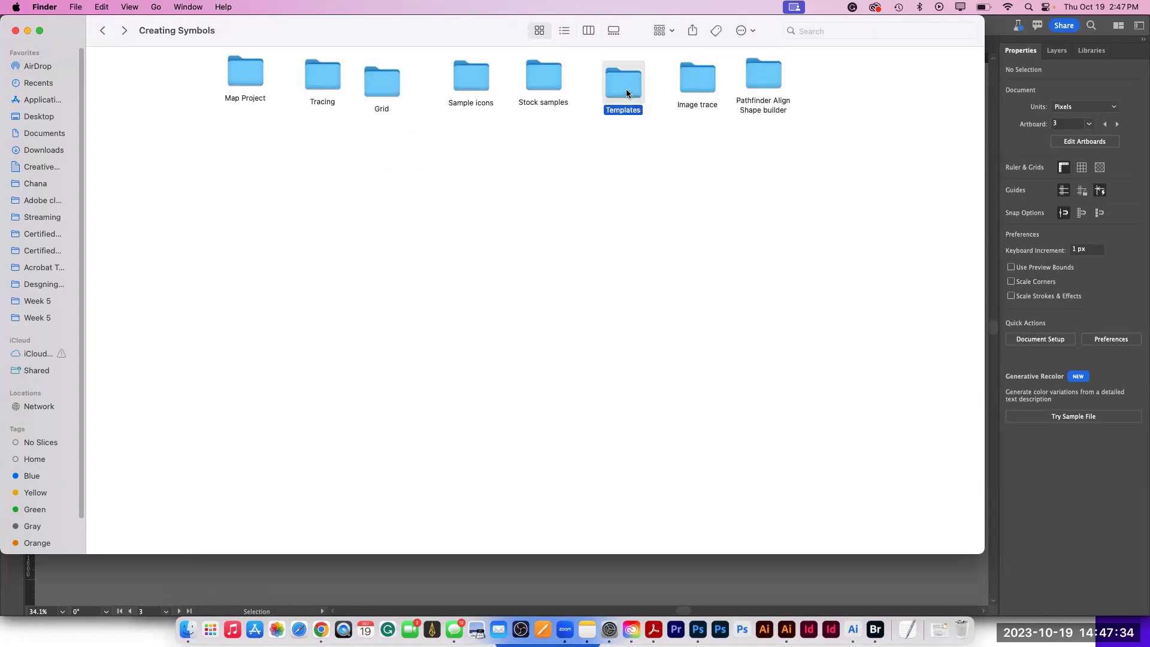
click(100, 30)
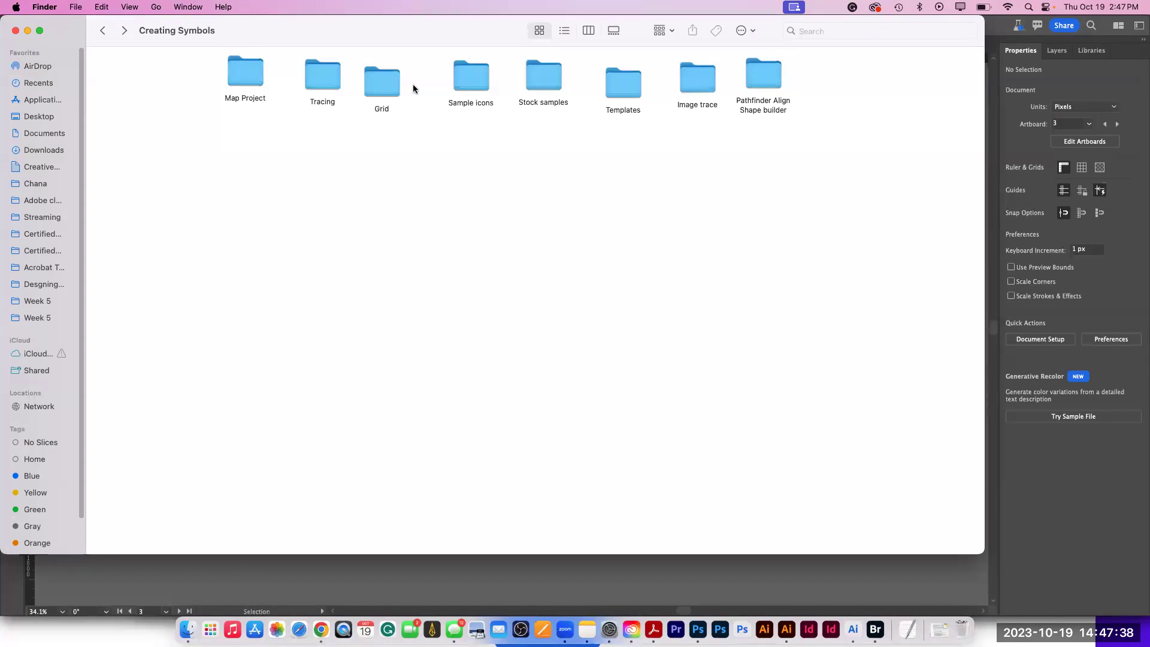
click(326, 80)
double_click(326, 79)
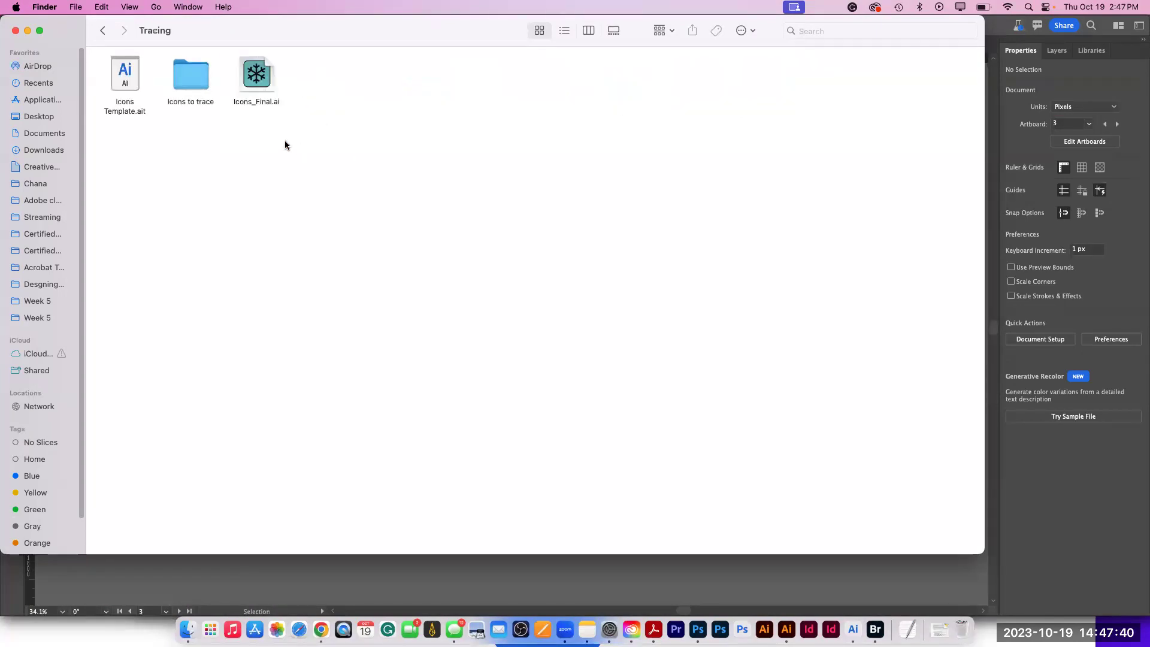
drag(252, 88, 797, 612)
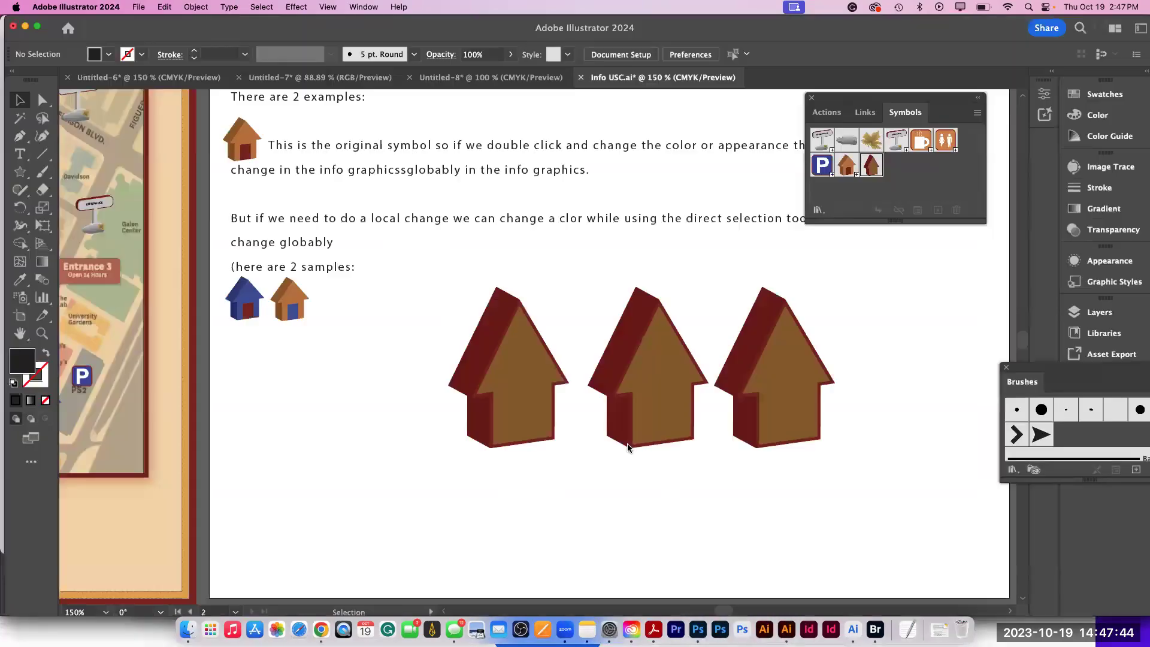
- Bring all four icon artboards into view, show the Layers panel, and move the Symbols panel aside
drag(725, 503, 520, 367)
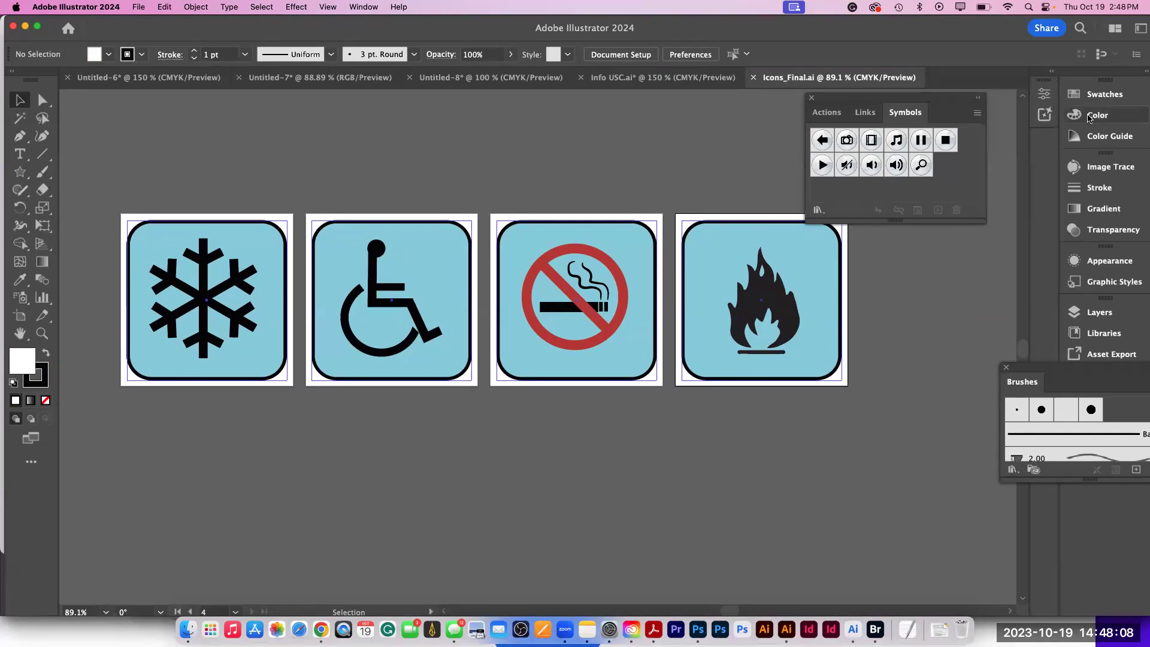
click(1087, 317)
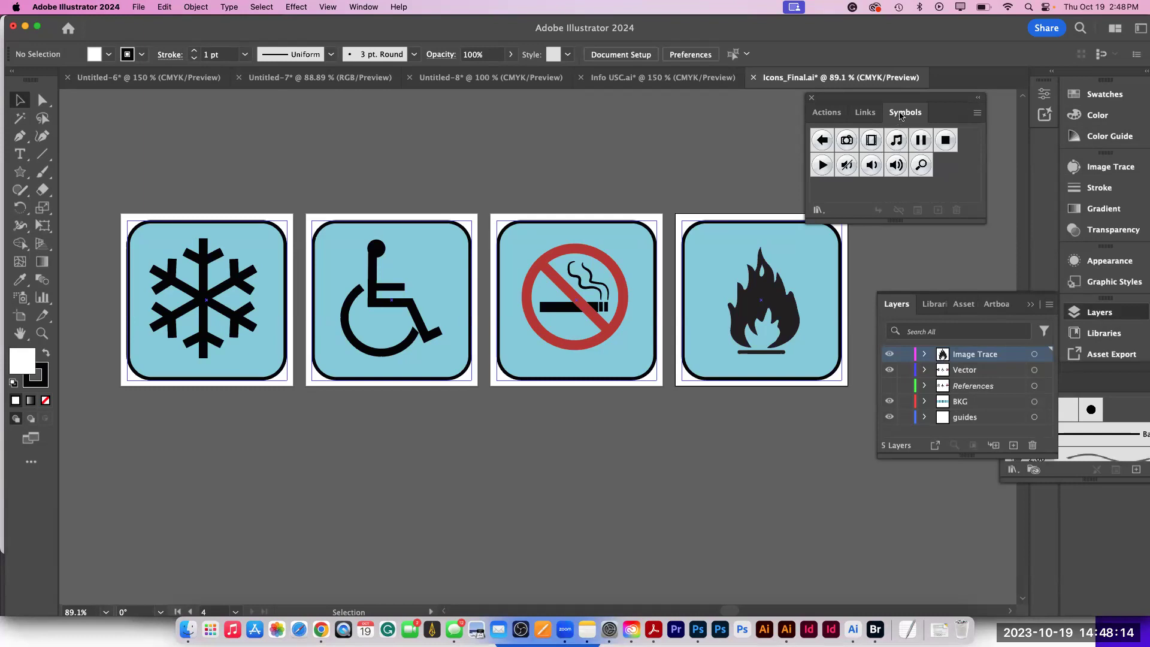
drag(893, 107, 809, 91)
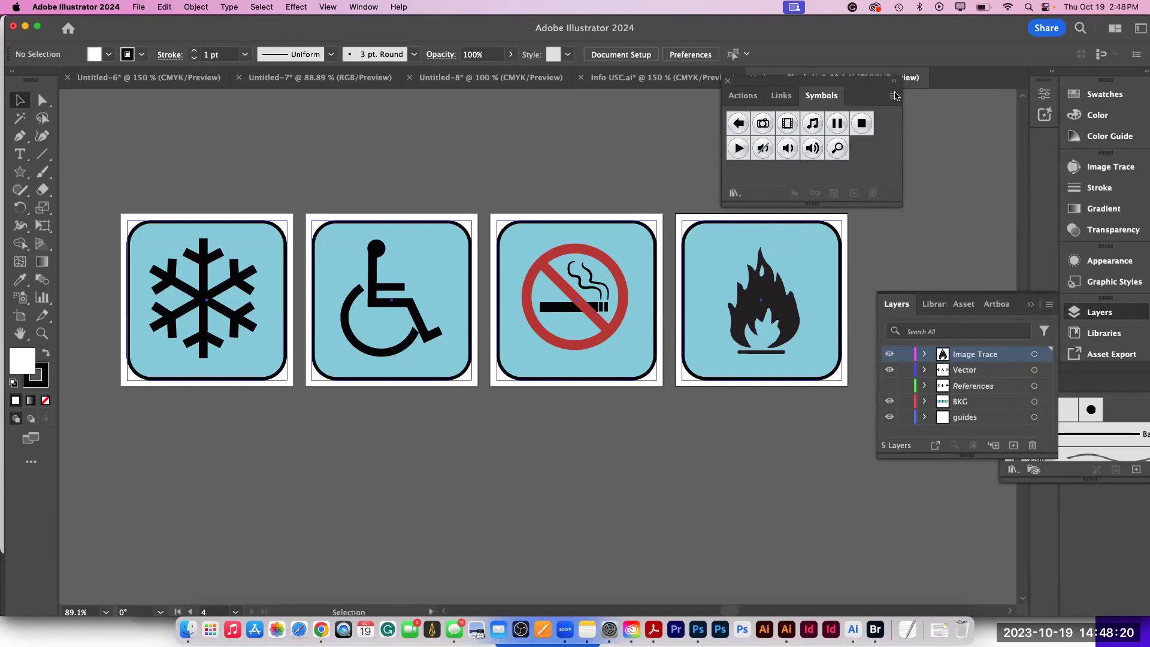
- Select all unused symbols in the Symbols panel and delete them
click(894, 96)
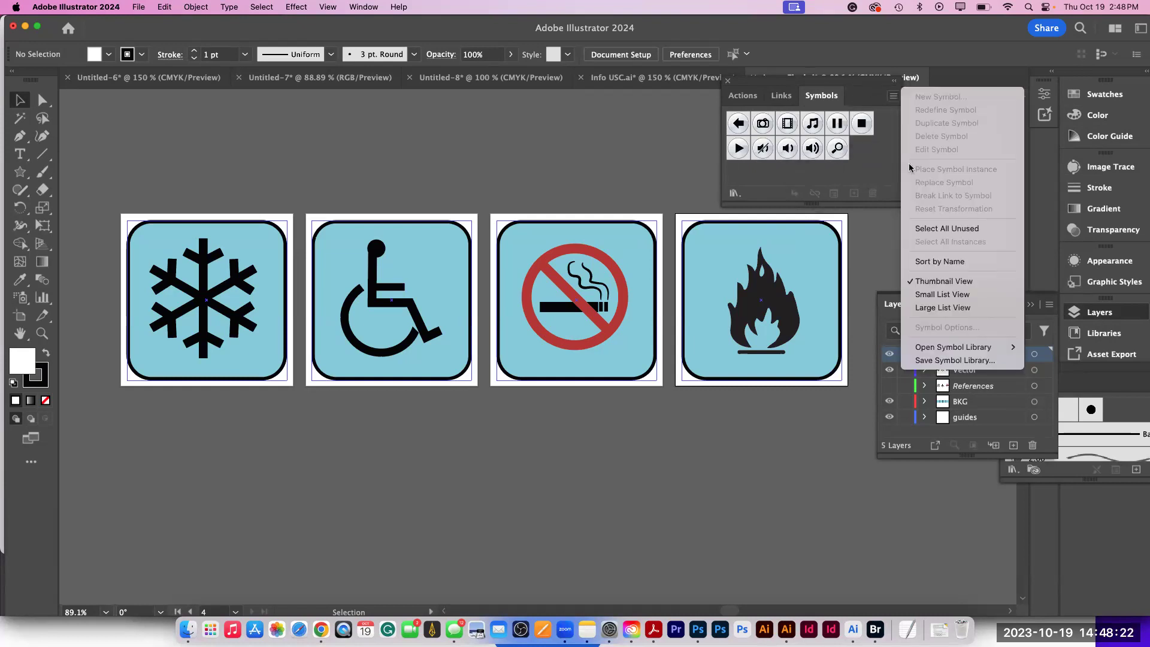
click(946, 228)
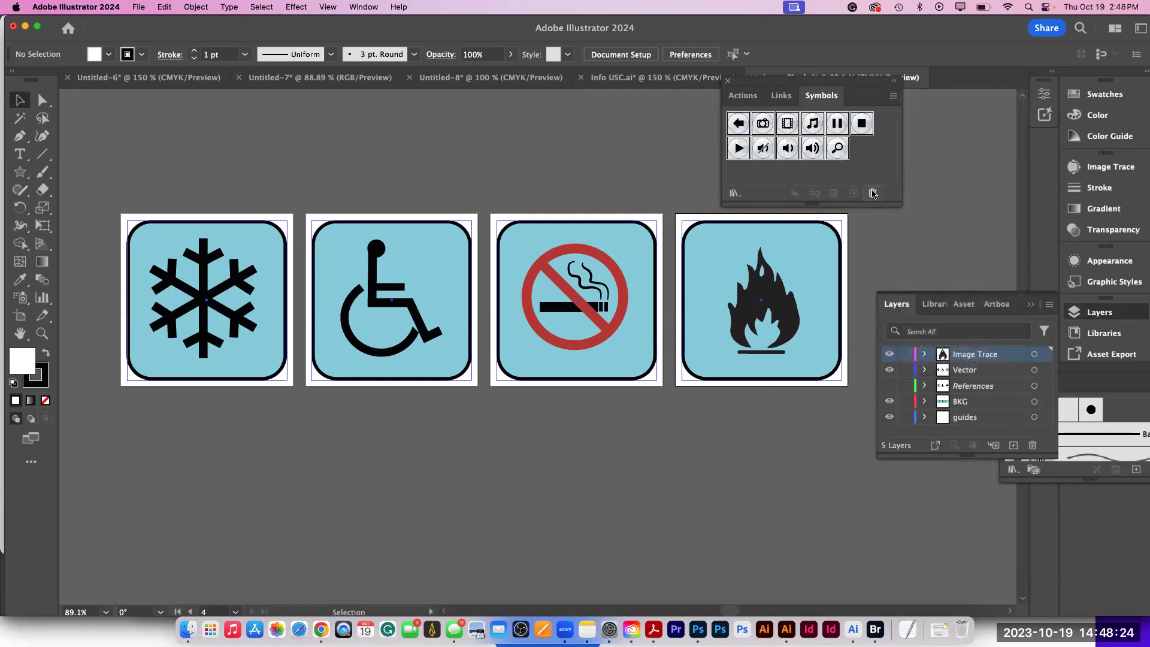
click(873, 192)
click(632, 343)
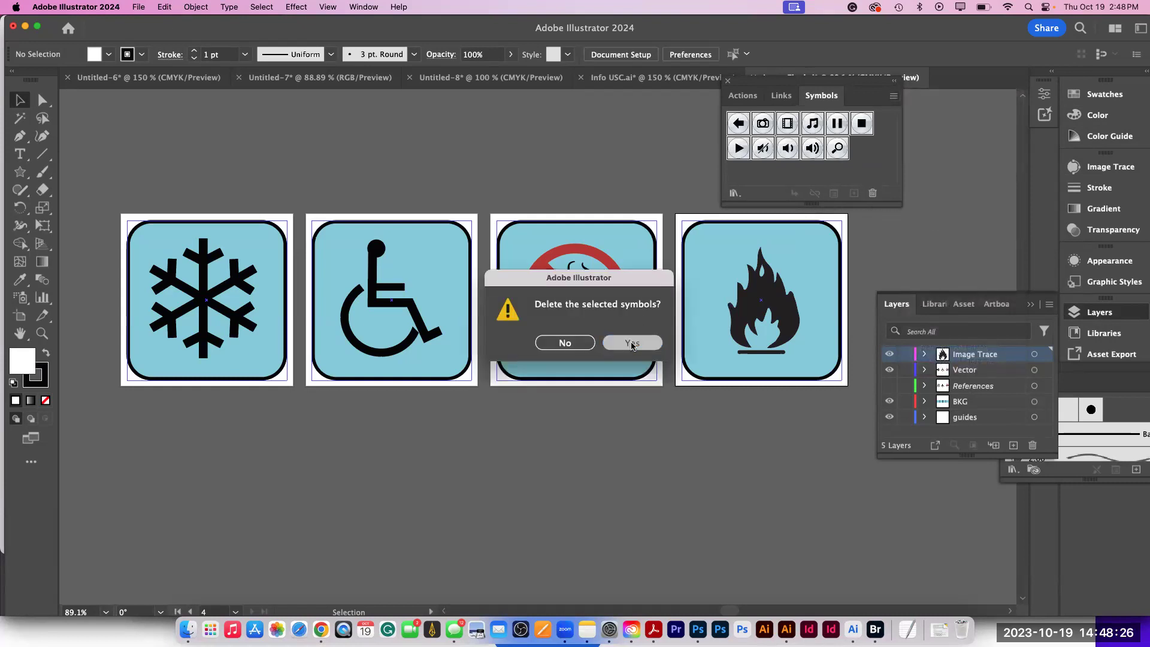
- Save the traced flame icon as a new symbol
click(756, 316)
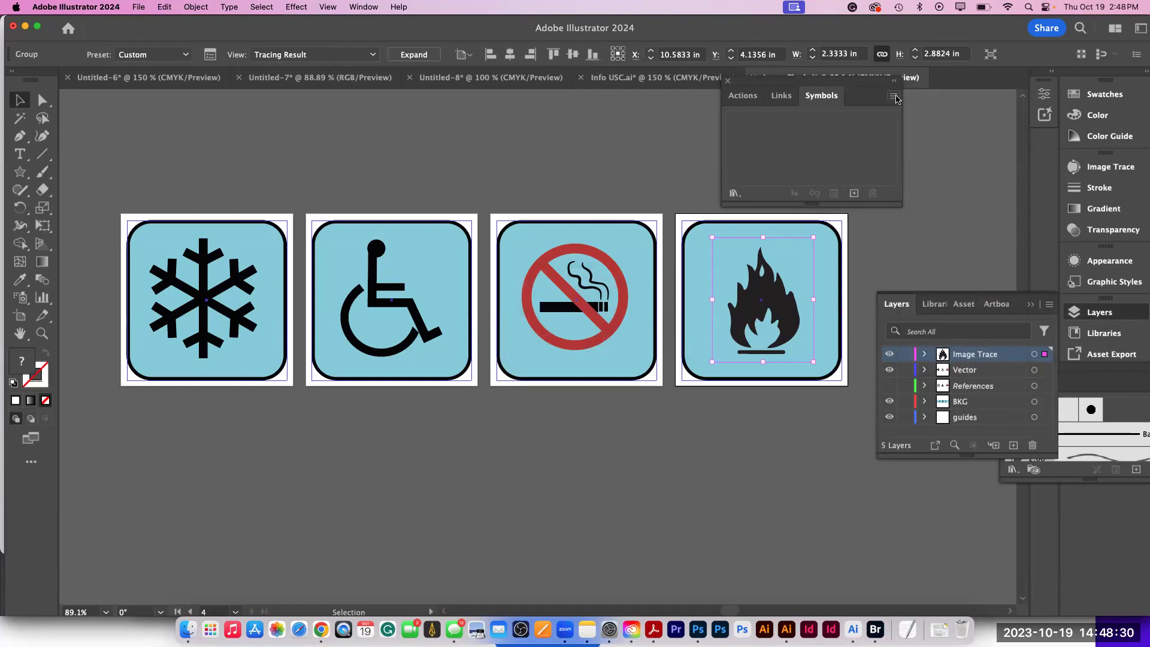
click(894, 97)
click(941, 96)
click(836, 347)
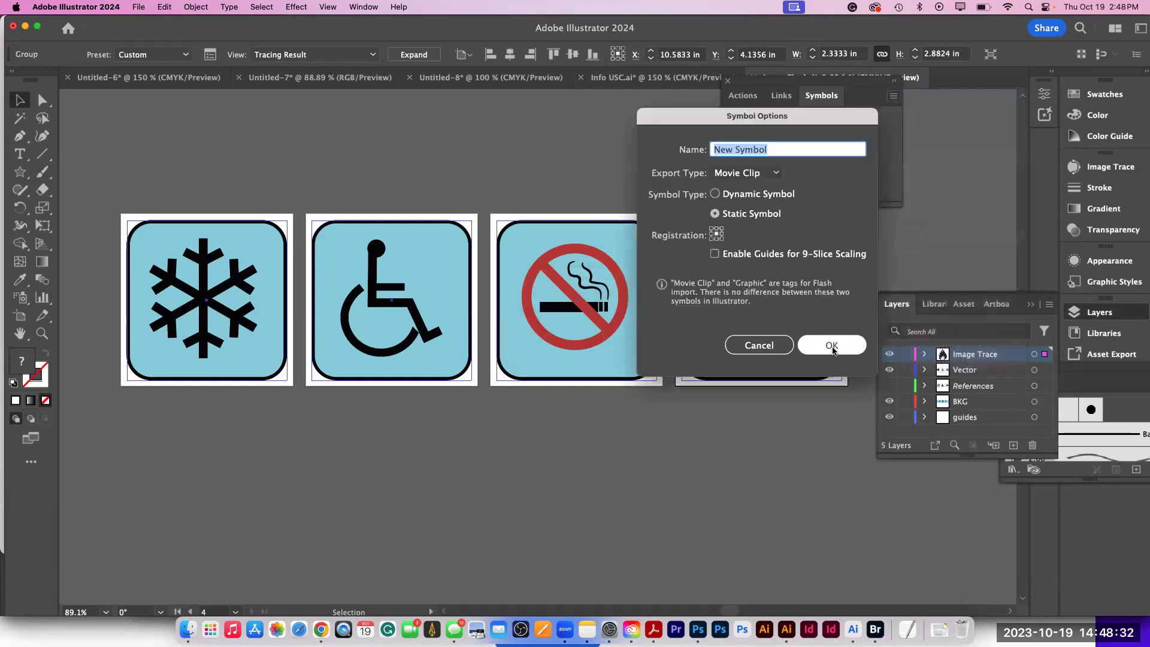
- Unlock the three icon sublayers under Vector and make the no-smoking icon a new symbol
double_click(602, 339)
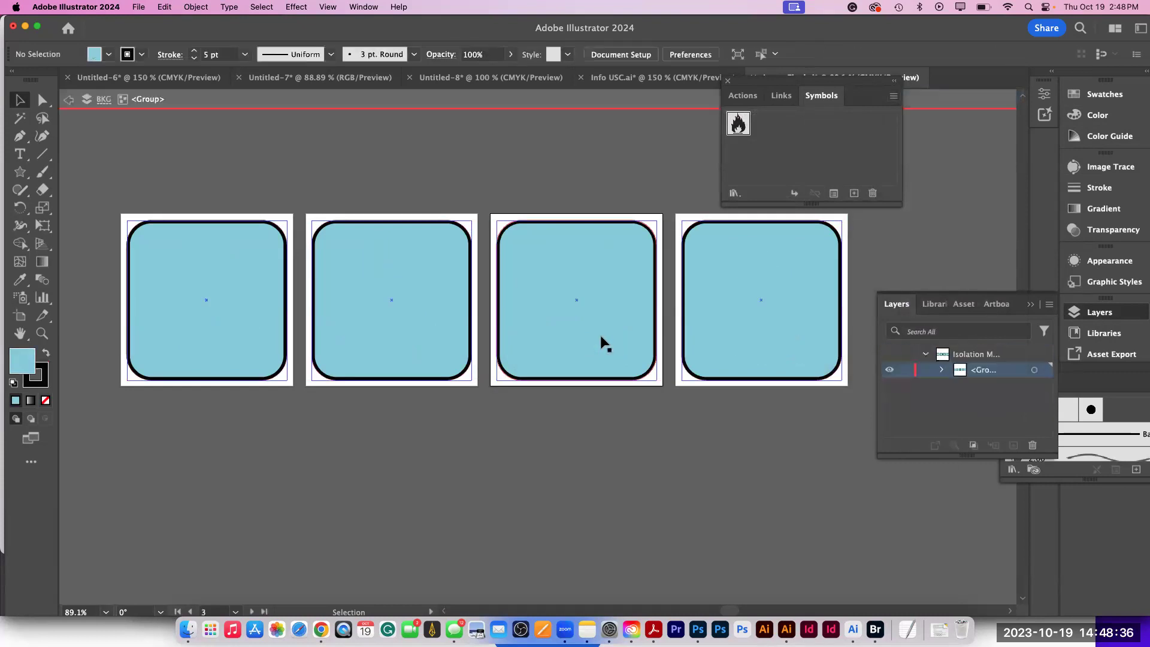
double_click(677, 478)
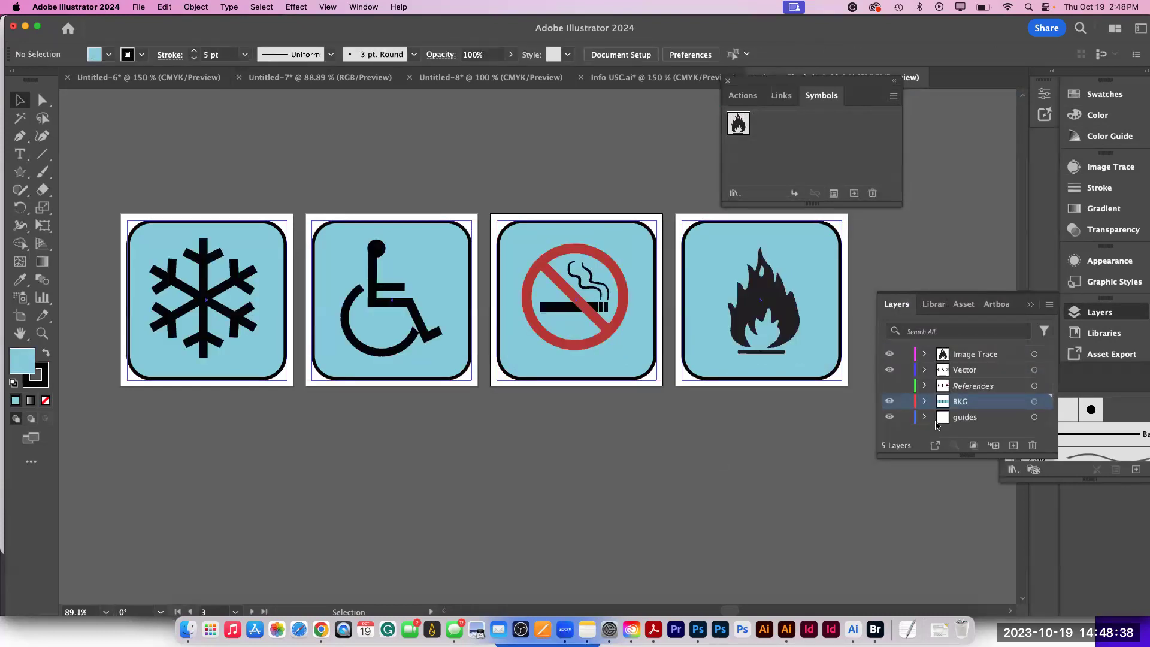
click(925, 370)
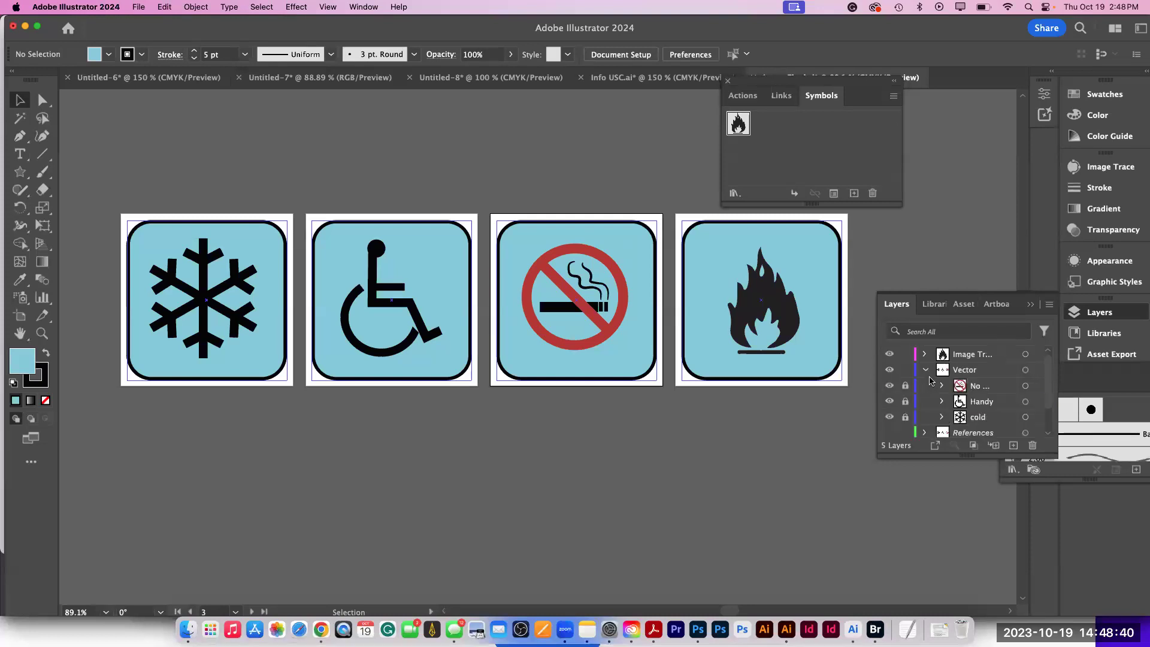
drag(906, 385, 905, 417)
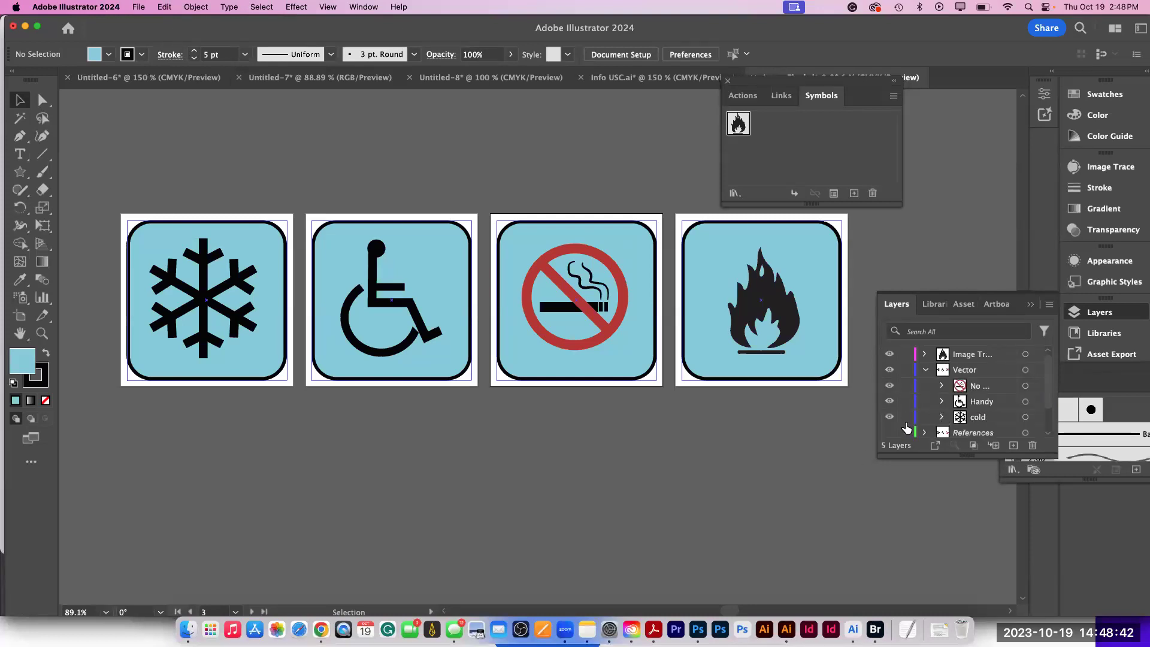
click(1026, 386)
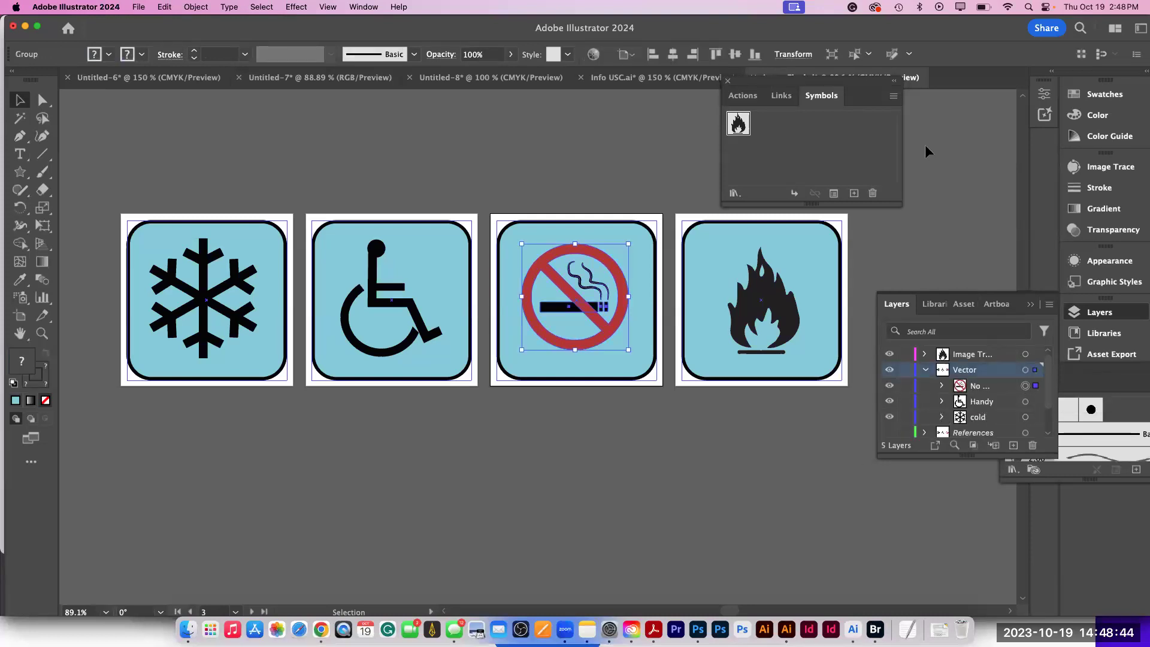
click(893, 96)
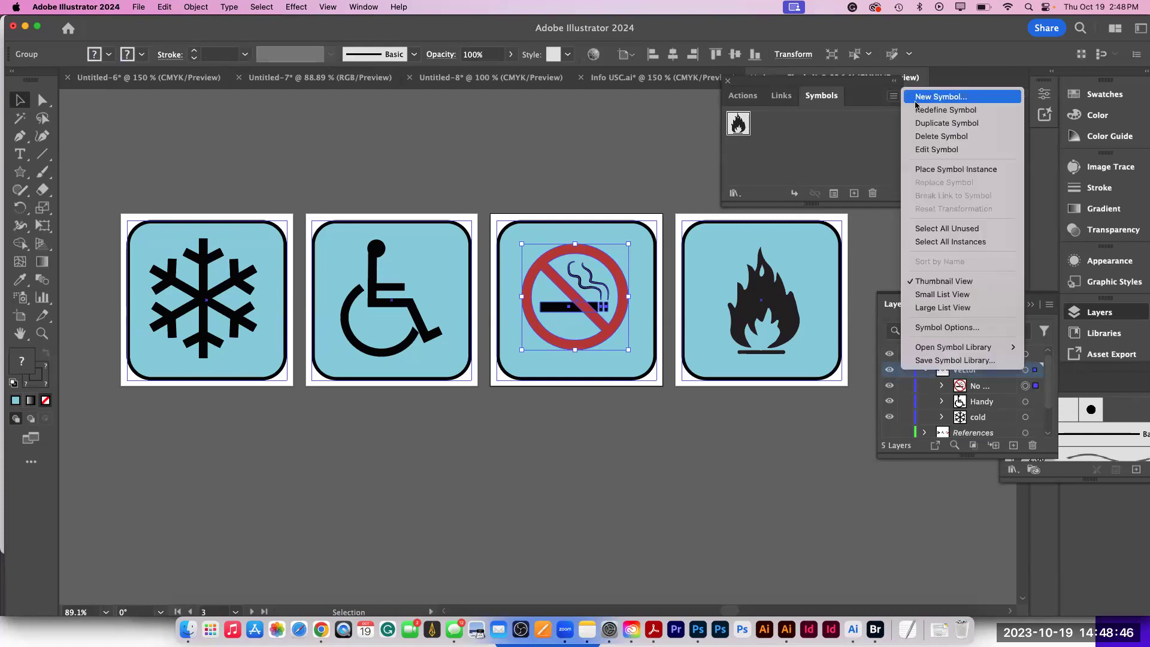
click(915, 102)
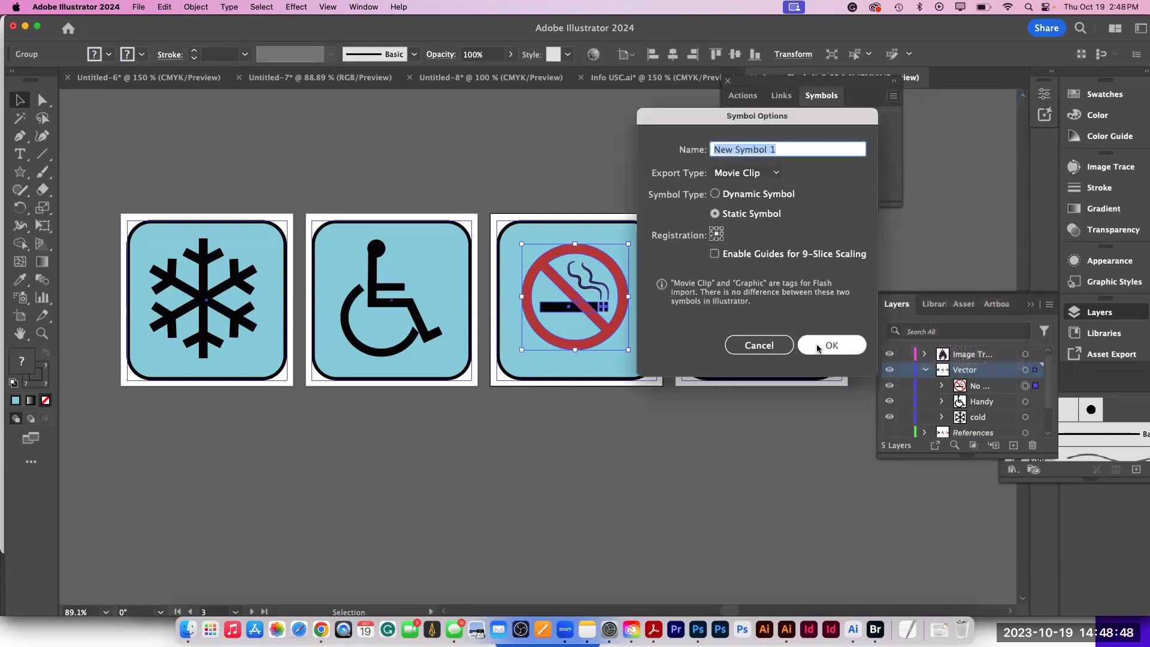
click(833, 344)
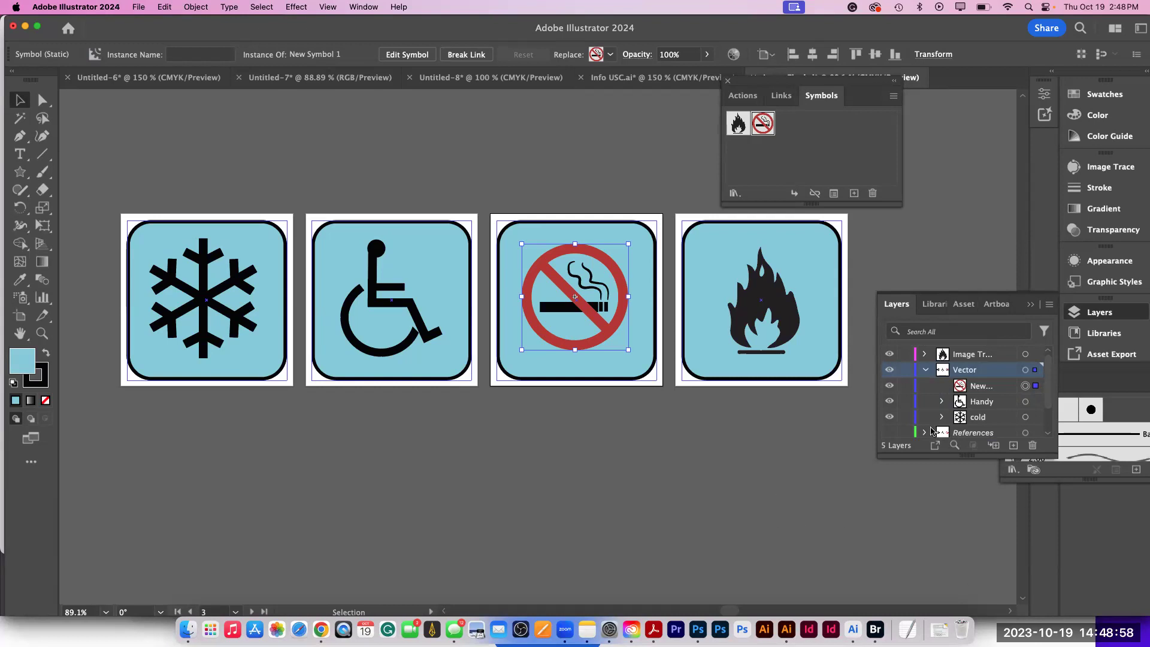
- Hide the Vector and Image Trace layers and show the References layer's original images
click(890, 370)
click(927, 370)
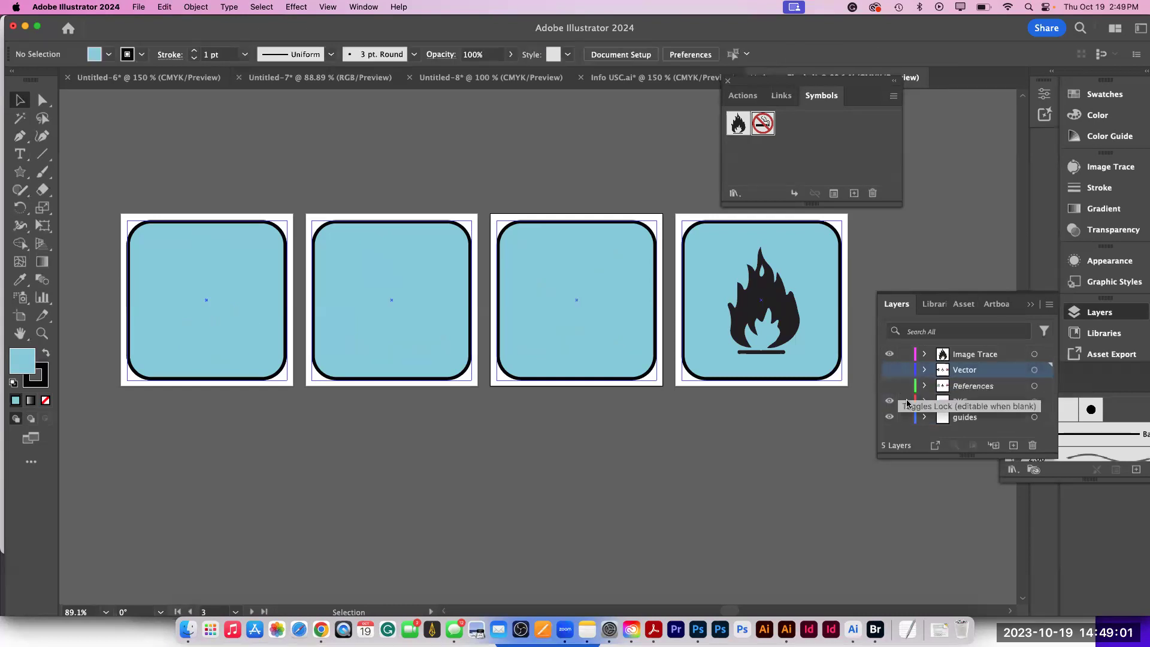
click(890, 354)
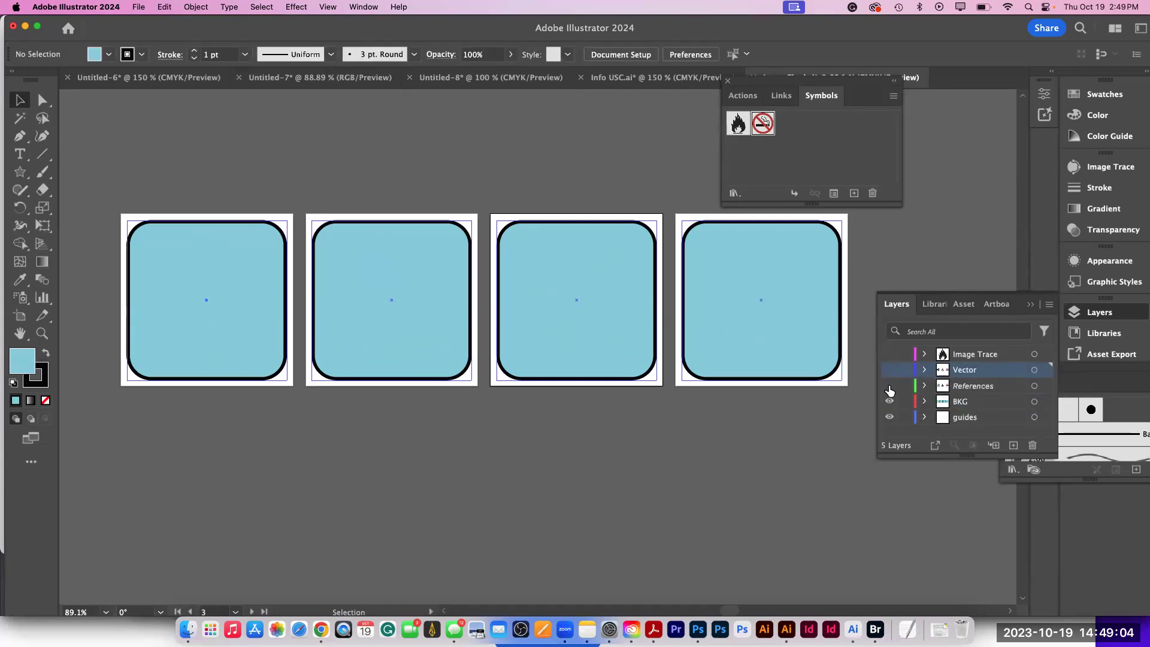
click(889, 386)
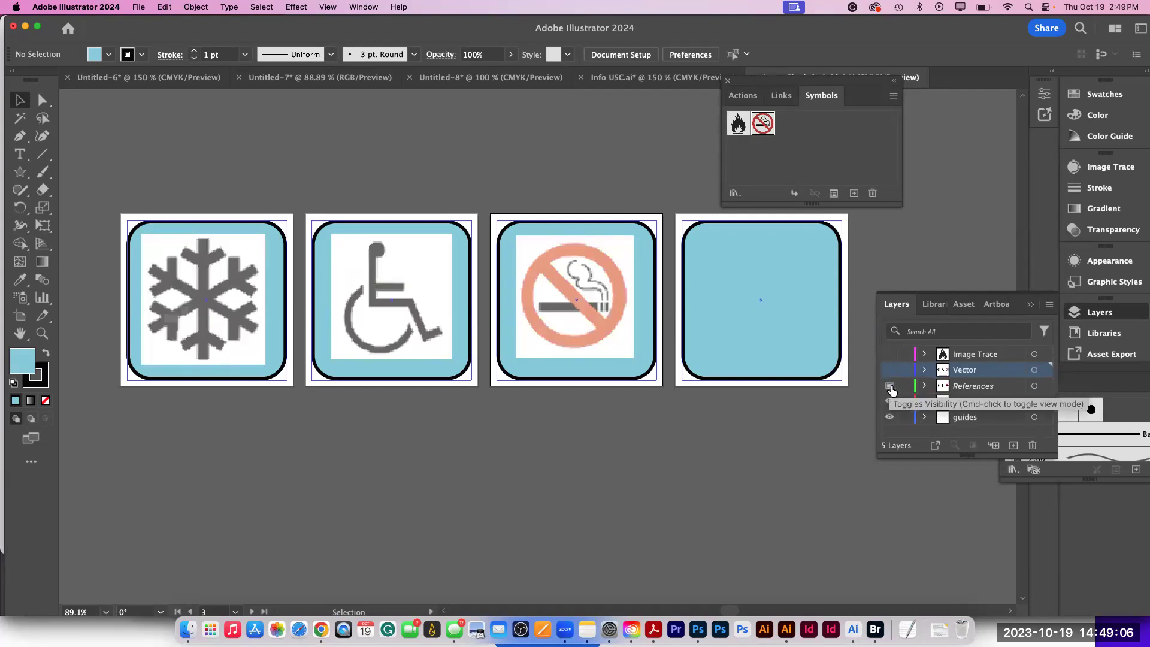